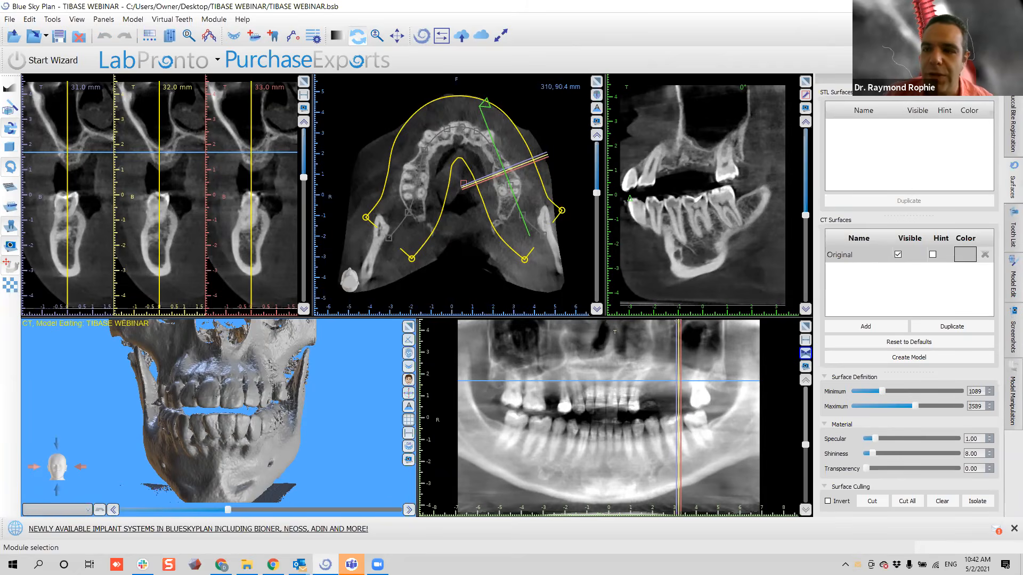
pyautogui.click(958, 37)
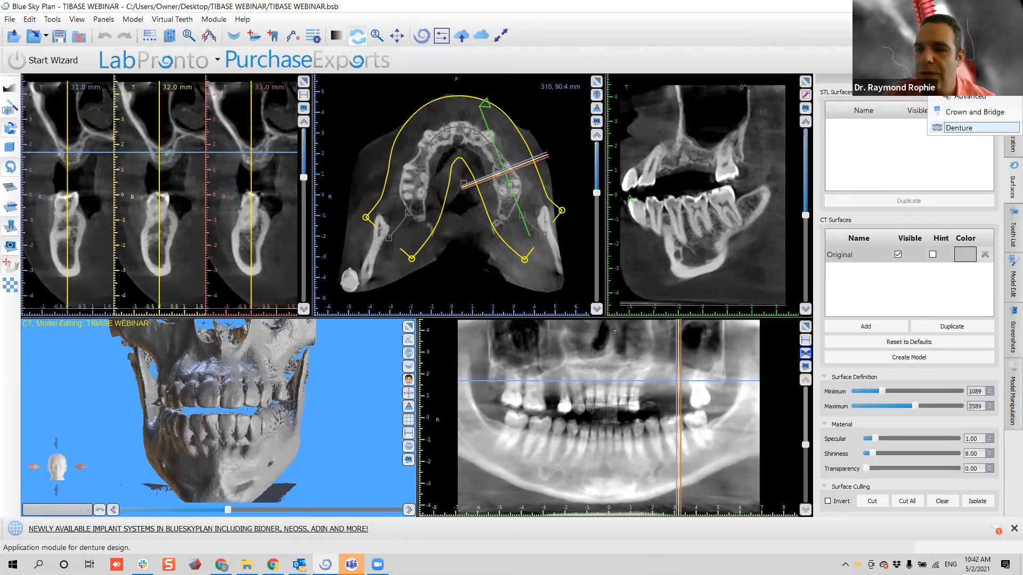
pyautogui.click(712, 30)
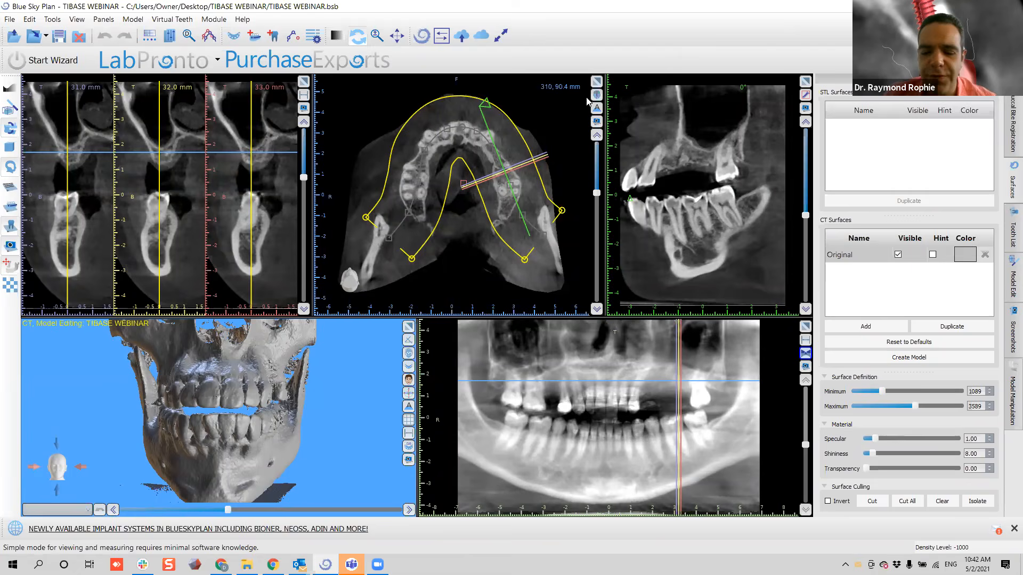
pyautogui.click(980, 36)
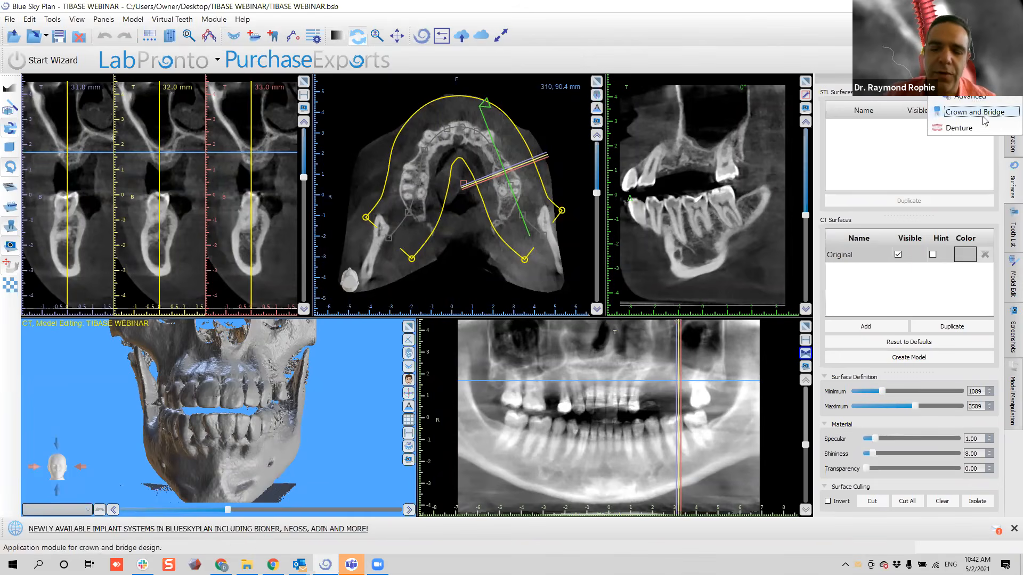
pyautogui.click(683, 30)
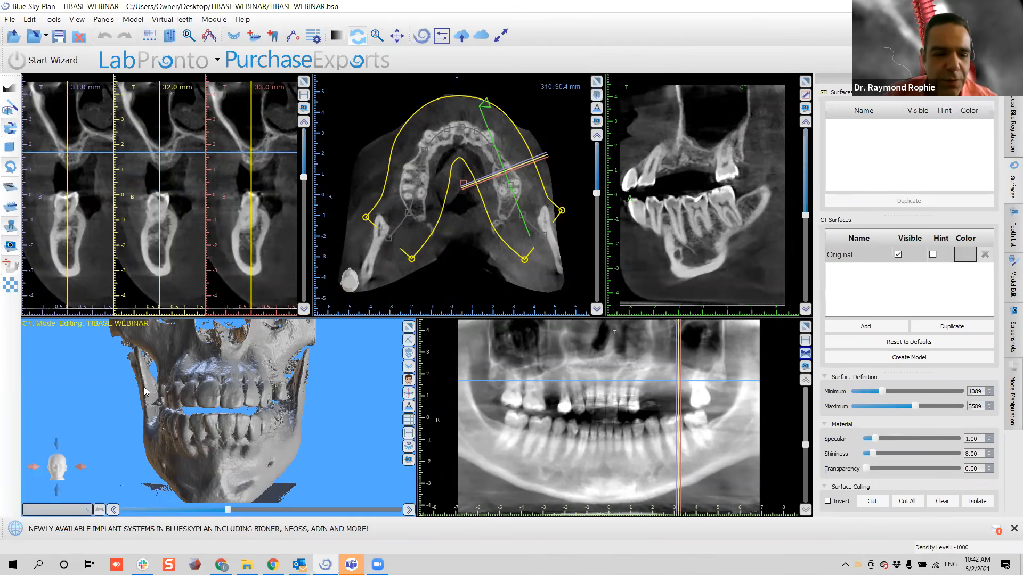
# Show both listed nerves in the slices to view the traced area above the missing teeth, and hide them again.
pyautogui.moveTo(138, 398); pyautogui.dragTo(220, 425)
pyautogui.scroll(3, 316, 411)
pyautogui.moveTo(145, 437); pyautogui.dragTo(160, 382)
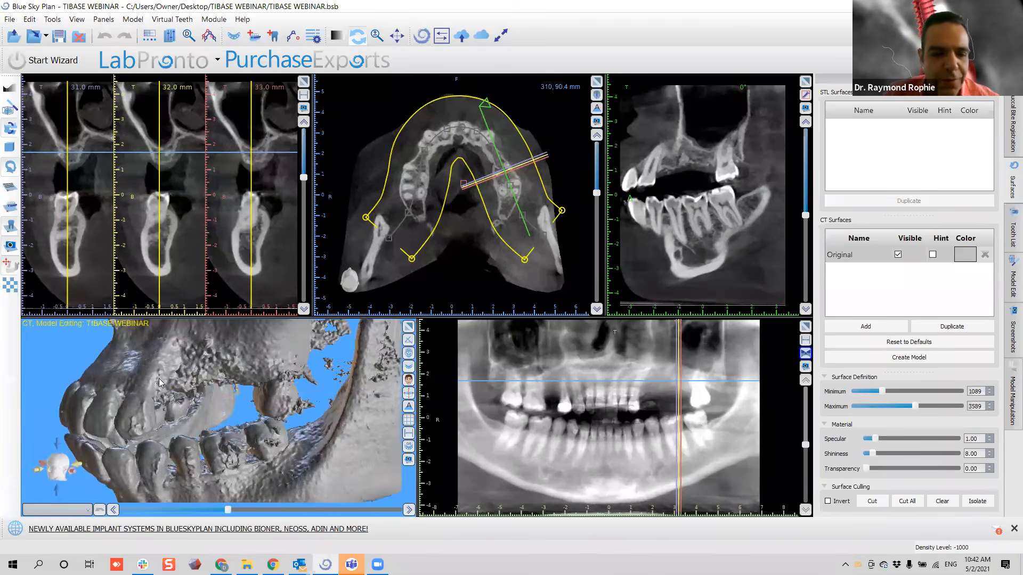
pyautogui.click(253, 37)
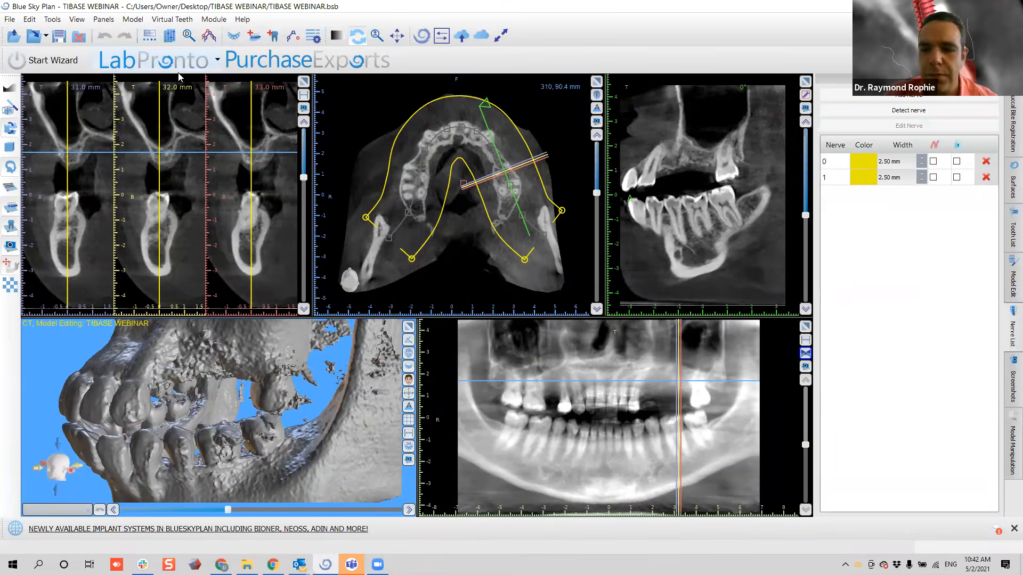
pyautogui.click(934, 145)
pyautogui.moveTo(320, 400); pyautogui.dragTo(229, 405)
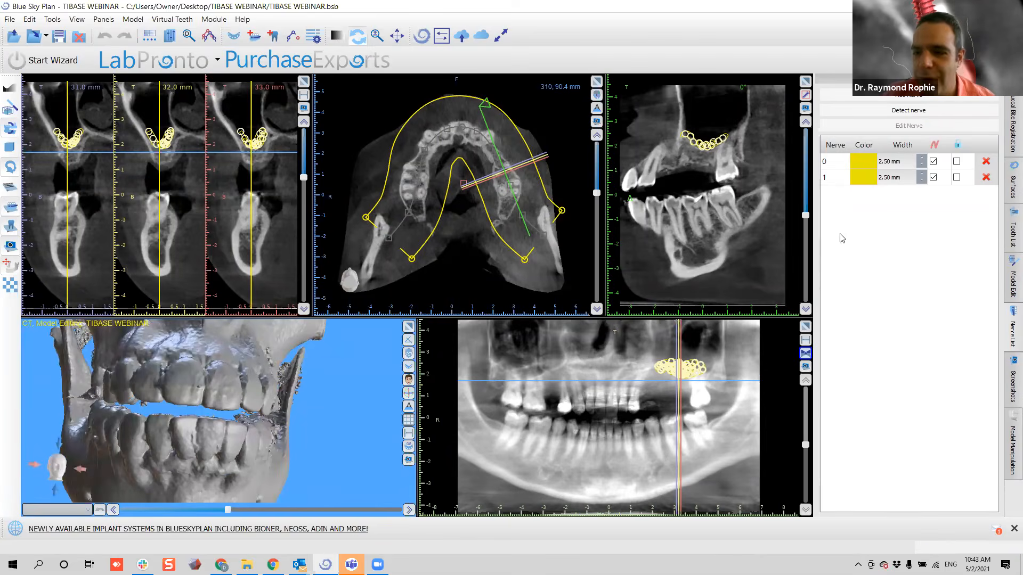
pyautogui.click(937, 145)
pyautogui.moveTo(128, 420); pyautogui.dragTo(91, 426)
# Import the 462021 Maxilla scan from the TIBASE WEBINAR folder into the CT case and assign it as a maxilla.
pyautogui.click(247, 564)
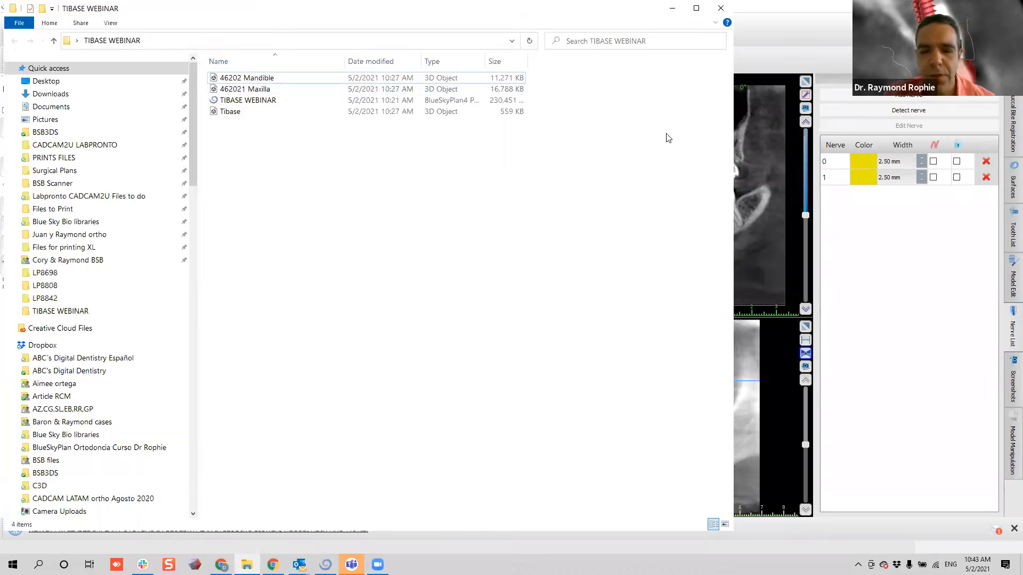
pyautogui.moveTo(258, 9); pyautogui.dragTo(669, 56)
pyautogui.click(691, 139)
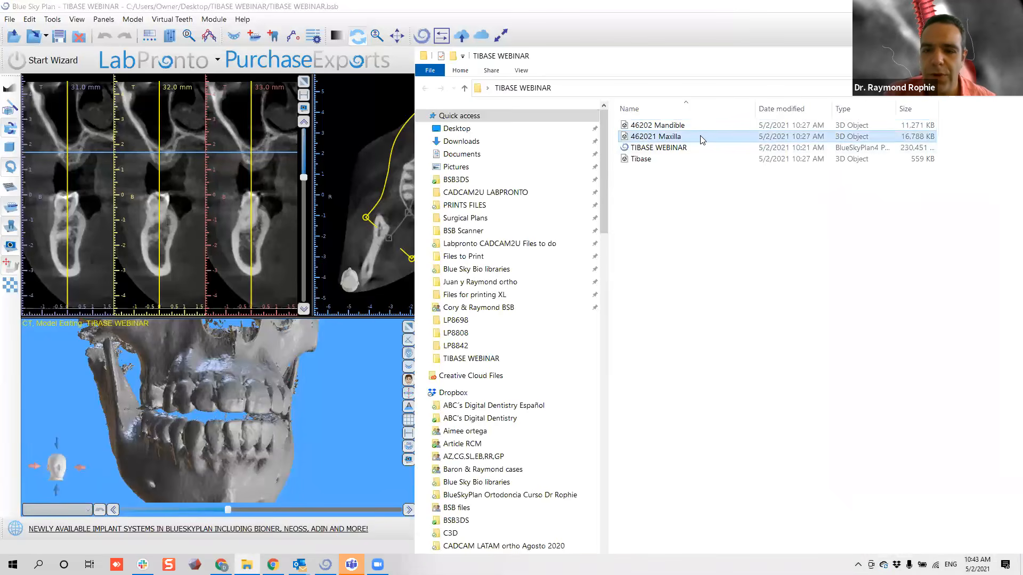
pyautogui.moveTo(695, 140); pyautogui.dragTo(274, 290)
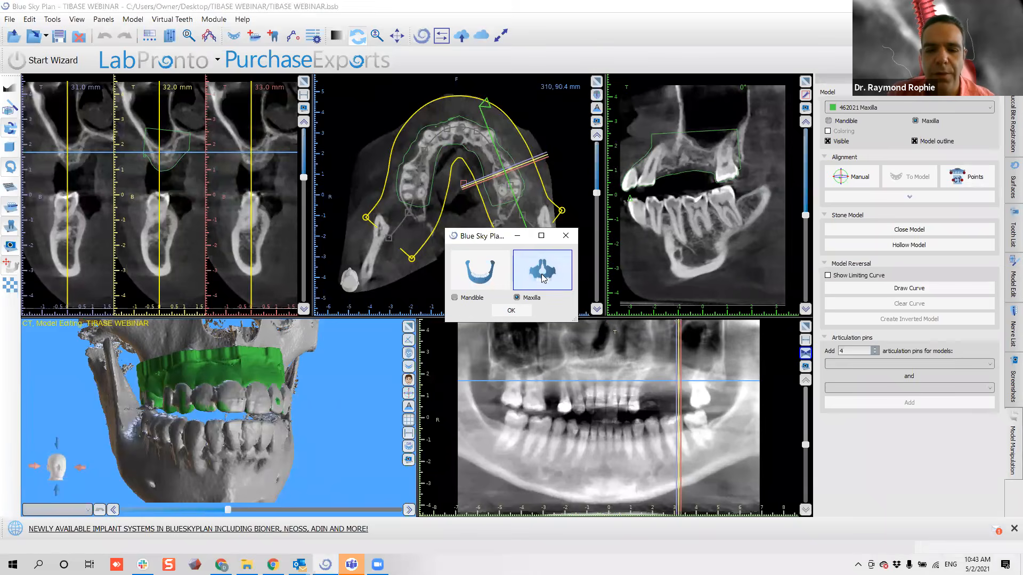
pyautogui.click(512, 313)
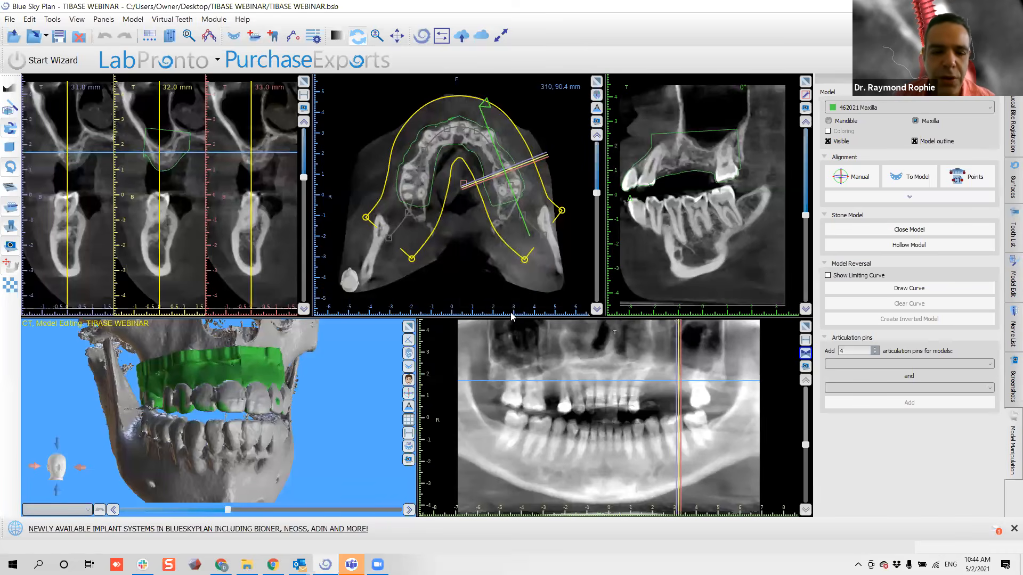
# Check how the imported maxilla model fits the upper CT teeth from both sides in the 3D view.
pyautogui.moveTo(323, 377); pyautogui.dragTo(293, 425)
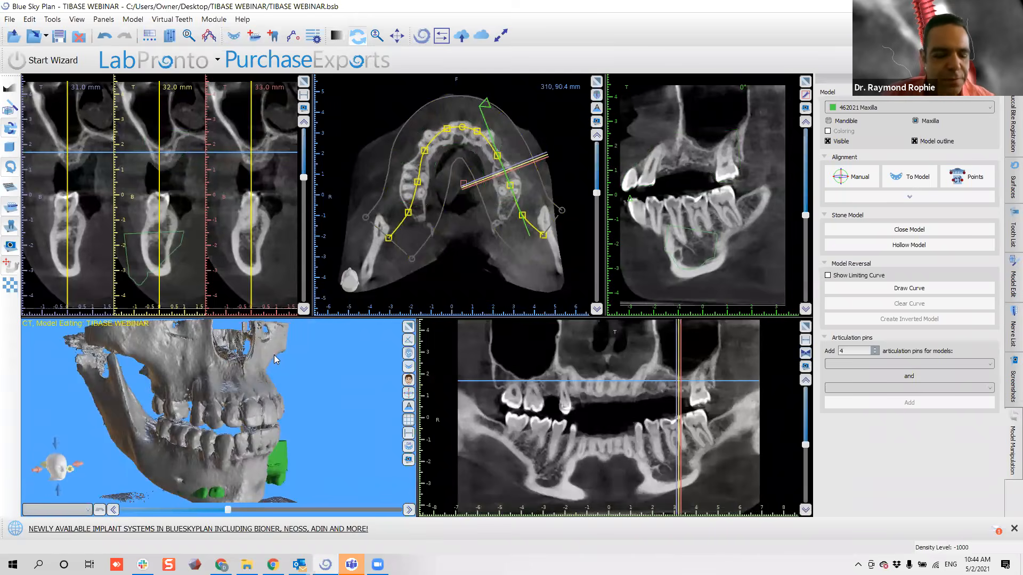
pyautogui.moveTo(328, 430); pyautogui.dragTo(245, 409)
pyautogui.scroll(4, 240, 417)
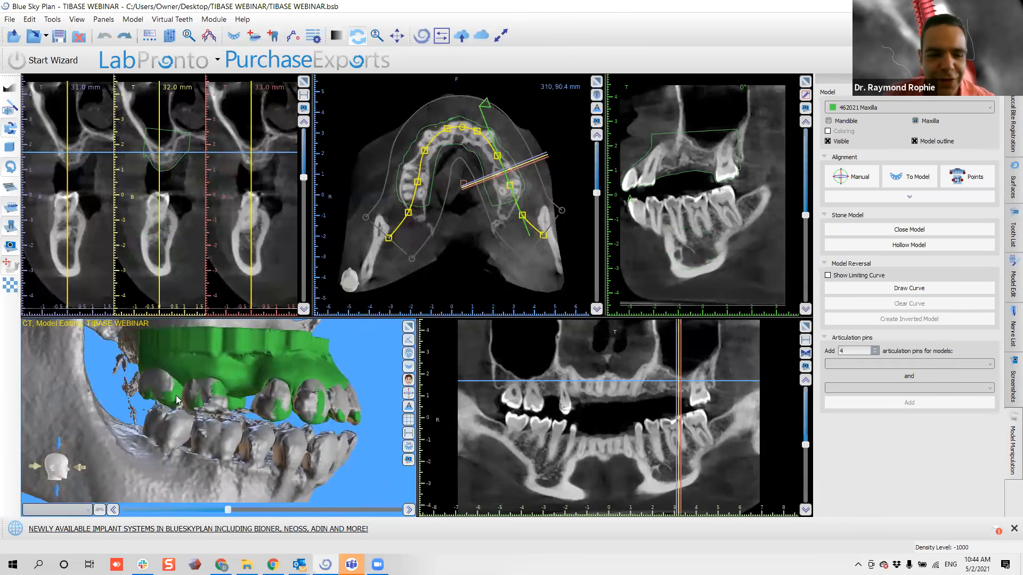
pyautogui.moveTo(307, 411); pyautogui.dragTo(157, 421)
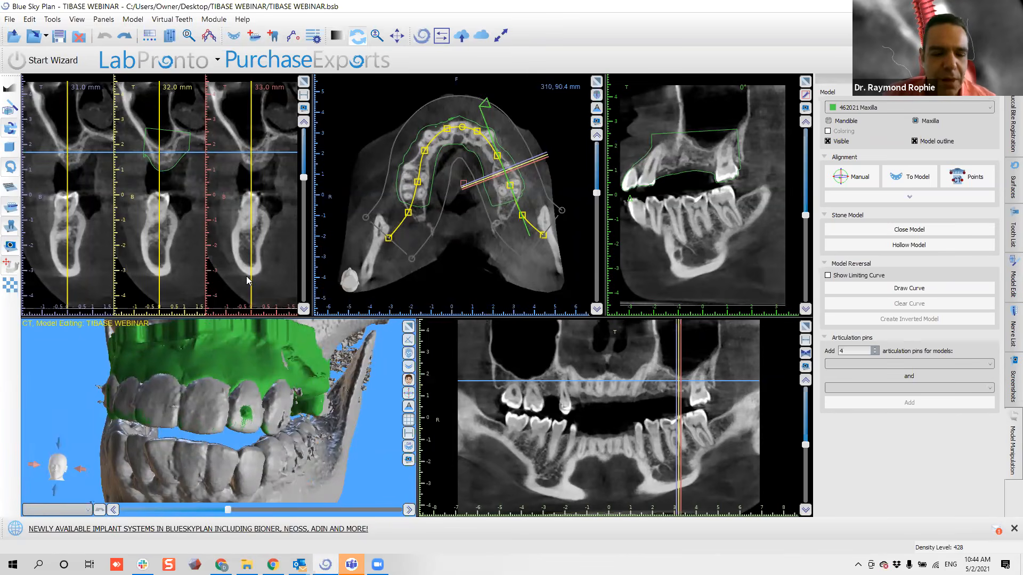
# Undo the automatic alignment of the imported maxilla model.
pyautogui.hotkey('ctrl', 'y')
pyautogui.scroll(-3, 250, 283)
pyautogui.scroll(-1, 213, 425)
pyautogui.moveTo(213, 425); pyautogui.dragTo(257, 437)
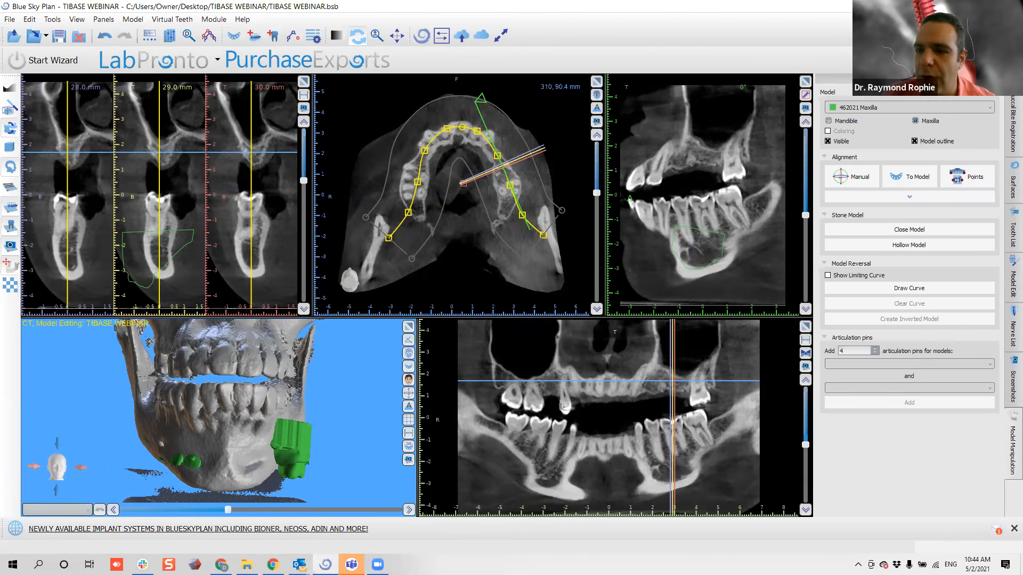
# Start the To Teeth alignment for the maxilla and mark seven reference points on teeth around the arch of the model.
pyautogui.click(912, 198)
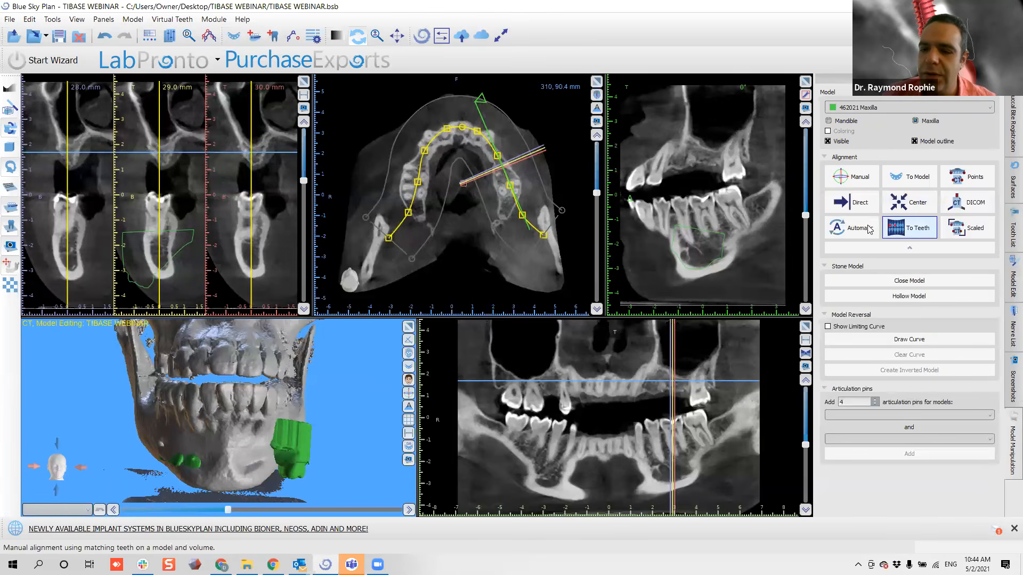
pyautogui.click(896, 235)
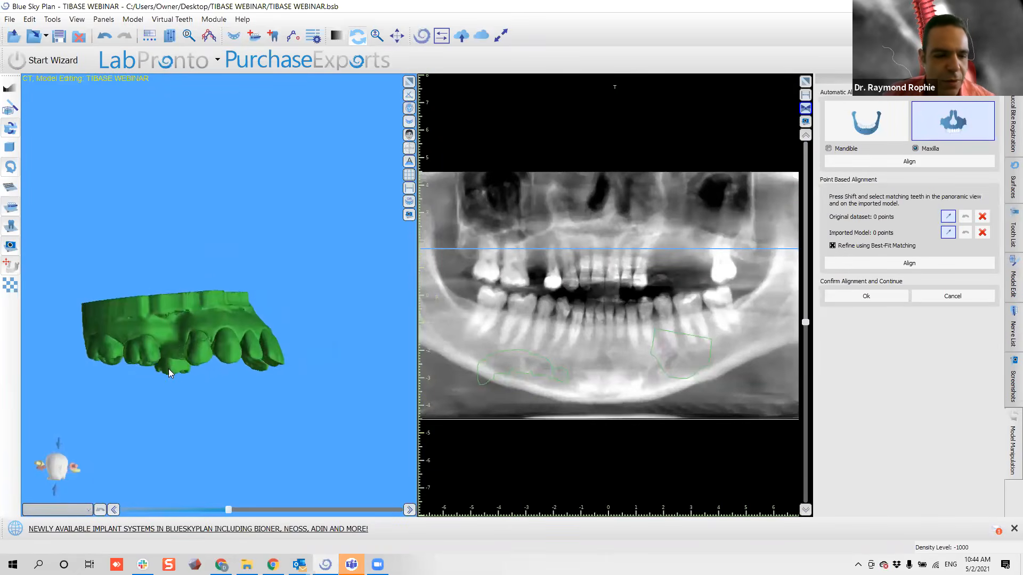
pyautogui.keyDown('shift'); pyautogui.click(110, 349); pyautogui.keyUp('shift')
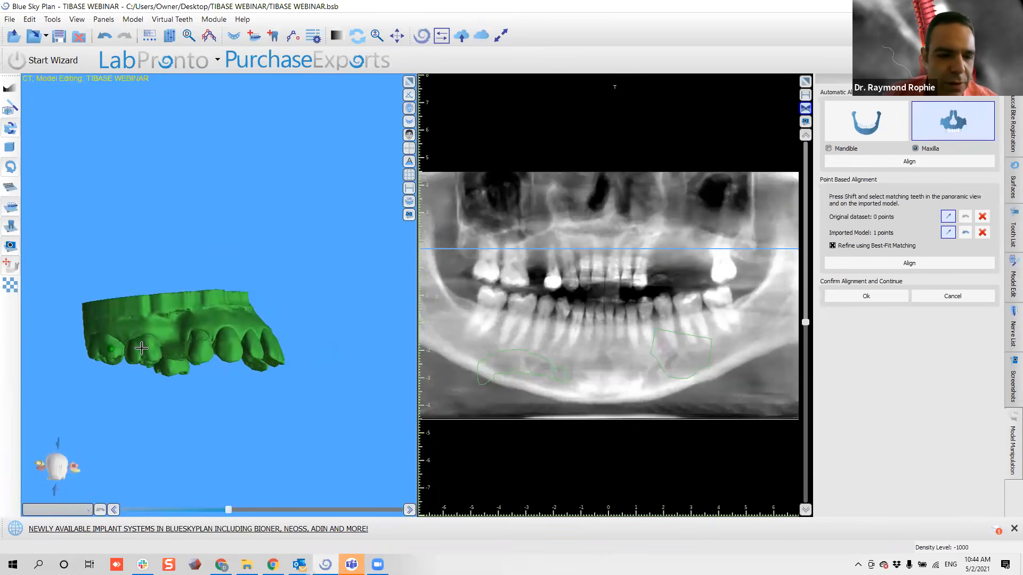
pyautogui.keyDown('shift'); pyautogui.click(147, 348); pyautogui.keyUp('shift')
pyautogui.keyDown('shift'); pyautogui.click(198, 346); pyautogui.keyUp('shift')
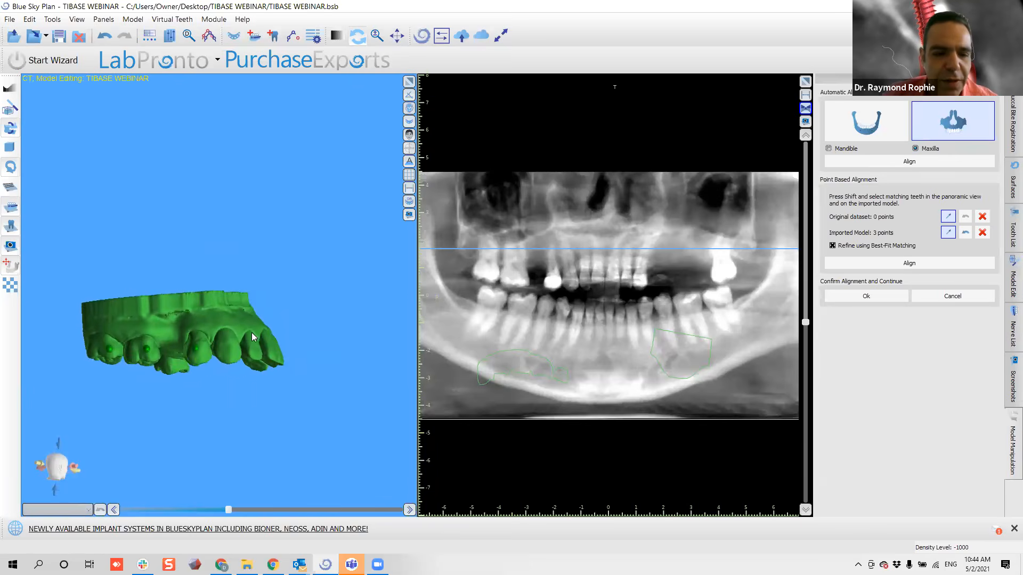
pyautogui.keyDown('shift'); pyautogui.click(208, 351); pyautogui.keyUp('shift')
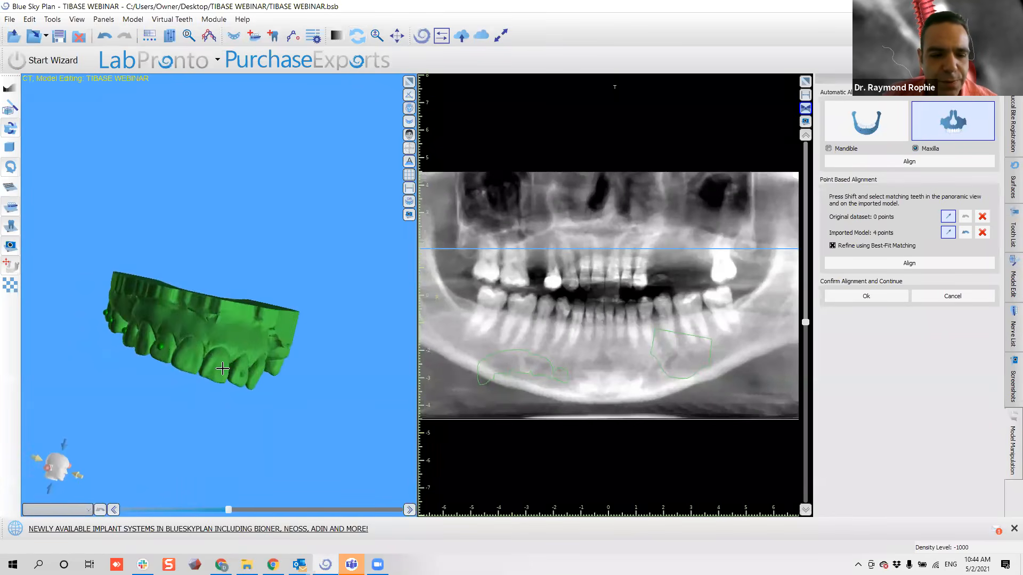
pyautogui.moveTo(288, 349)
pyautogui.mouseDown()
pyautogui.moveTo(158, 288)
pyautogui.moveTo(247, 392)
pyautogui.moveTo(291, 371)
pyautogui.moveTo(209, 340)
pyautogui.moveTo(175, 345)
pyautogui.mouseUp()
pyautogui.keyDown('shift'); pyautogui.click(234, 350); pyautogui.keyUp('shift')
pyautogui.moveTo(284, 352)
pyautogui.mouseDown()
pyautogui.moveTo(274, 336)
pyautogui.moveTo(333, 369)
pyautogui.mouseUp()
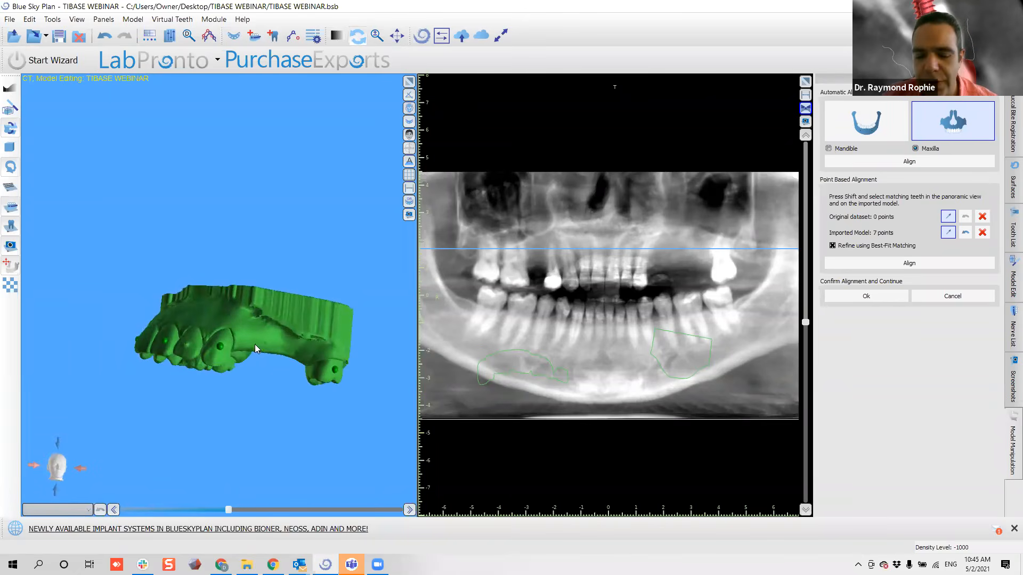
pyautogui.moveTo(260, 347); pyautogui.dragTo(291, 309)
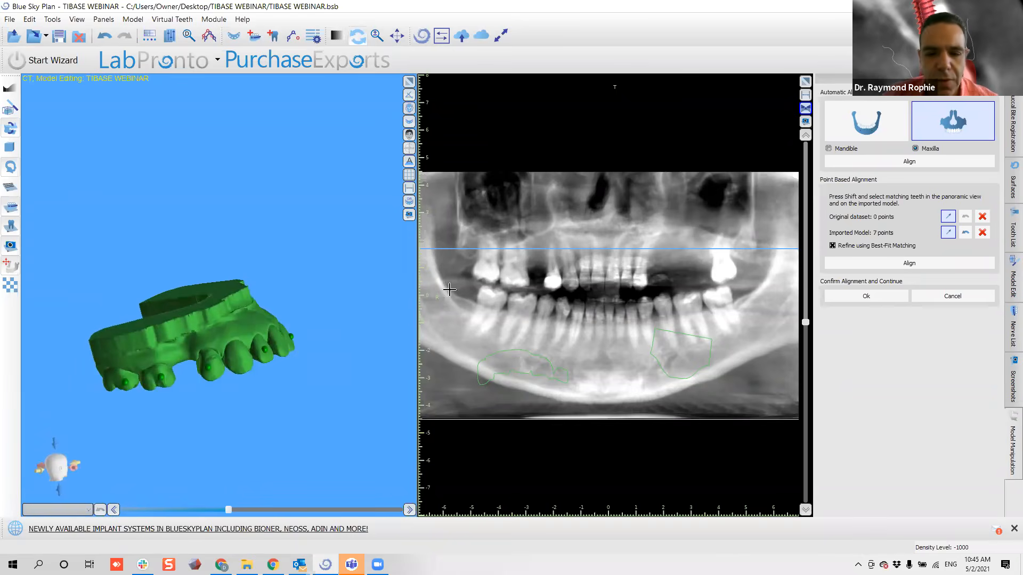
# Mark the seven matching upper teeth in the same order on the panoramic view.
pyautogui.keyDown('shift'); pyautogui.click(487, 271); pyautogui.keyUp('shift')
pyautogui.keyDown('shift'); pyautogui.click(515, 275); pyautogui.keyUp('shift')
pyautogui.keyDown('shift'); pyautogui.click(553, 280); pyautogui.keyUp('shift')
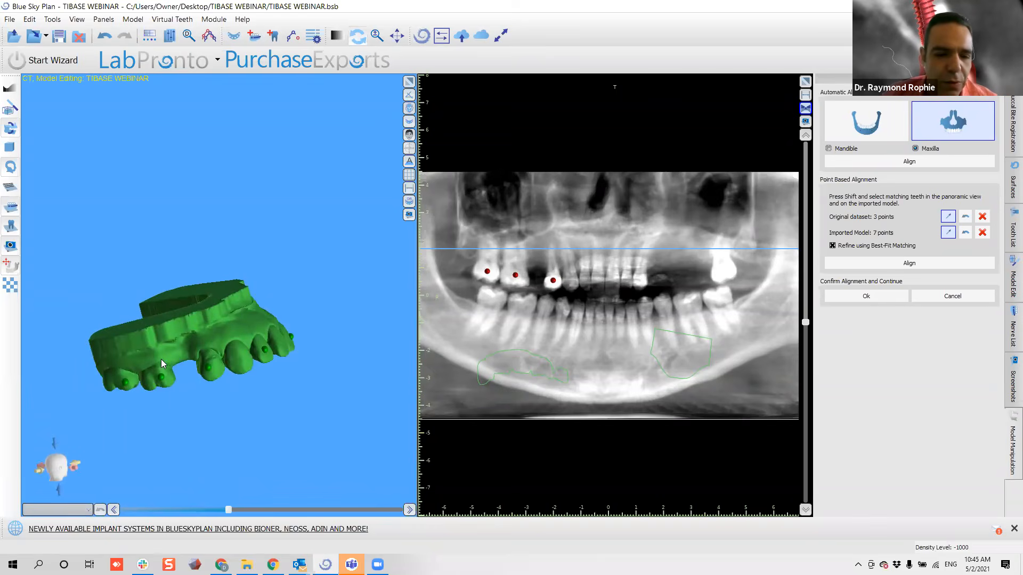
pyautogui.moveTo(284, 376)
pyautogui.mouseDown()
pyautogui.moveTo(202, 386)
pyautogui.moveTo(280, 357)
pyautogui.mouseUp()
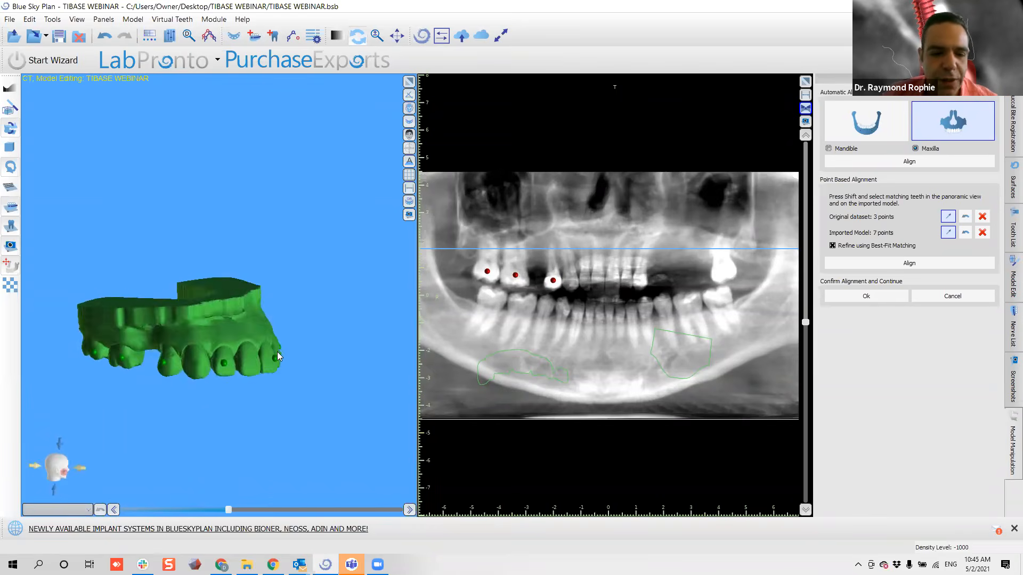
pyautogui.keyDown('shift'); pyautogui.click(586, 281); pyautogui.keyUp('shift')
pyautogui.moveTo(309, 307); pyautogui.dragTo(209, 296)
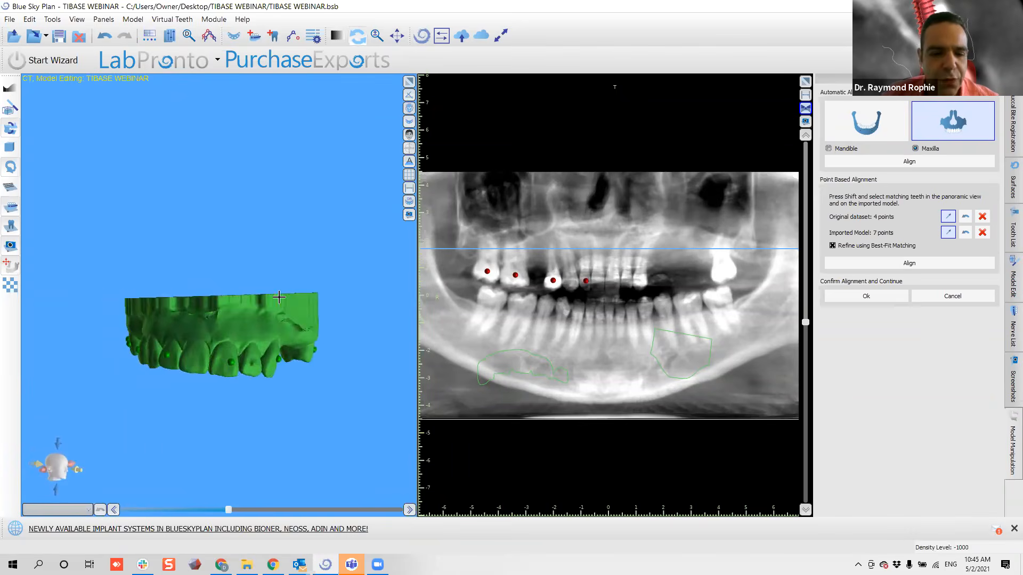
pyautogui.moveTo(297, 308); pyautogui.dragTo(251, 309)
pyautogui.keyDown('shift'); pyautogui.click(640, 279); pyautogui.keyUp('shift')
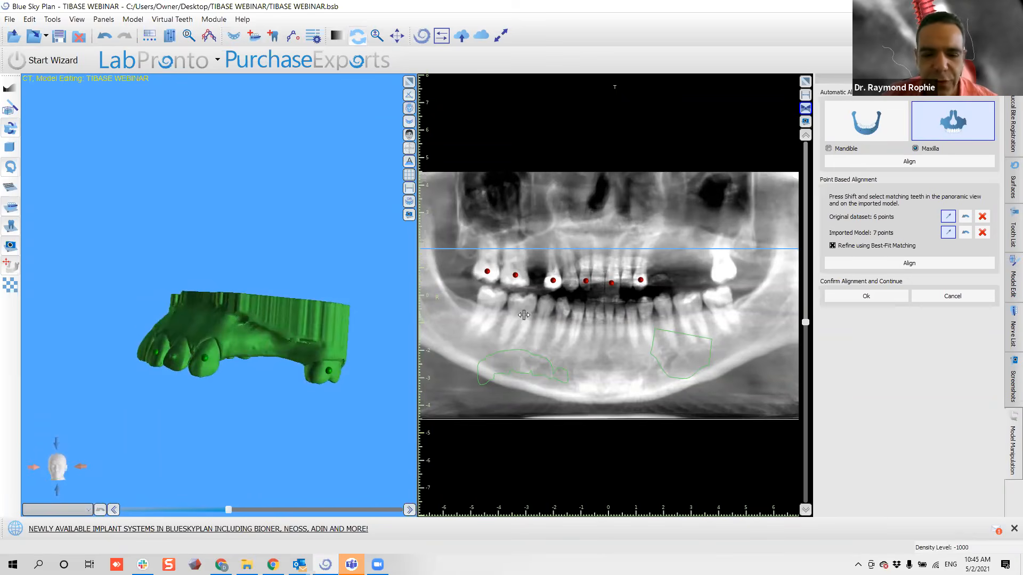
pyautogui.keyDown('shift'); pyautogui.click(725, 272); pyautogui.keyUp('shift')
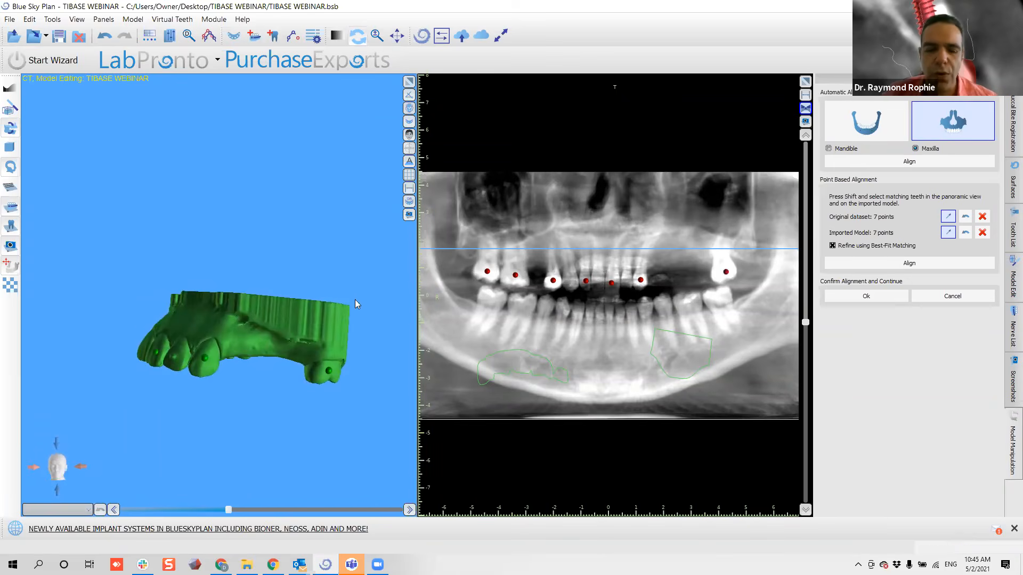
# Align the maxilla model to the CT by the matched points with best-fit refinement, and accept the alignment.
pyautogui.moveTo(226, 330)
pyautogui.mouseDown()
pyautogui.moveTo(209, 347)
pyautogui.moveTo(298, 347)
pyautogui.moveTo(195, 304)
pyautogui.moveTo(163, 310)
pyautogui.moveTo(224, 326)
pyautogui.mouseUp()
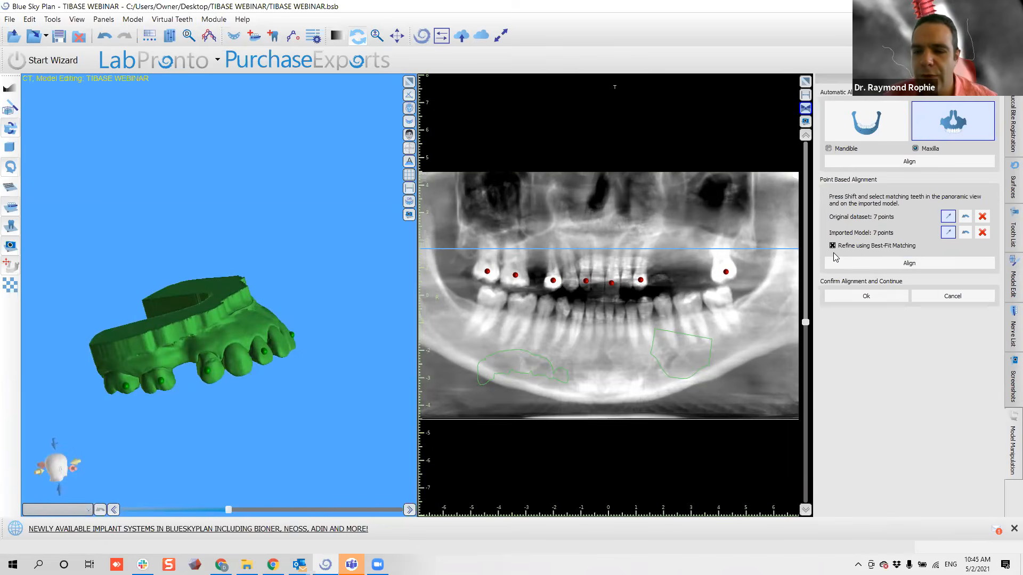
pyautogui.click(879, 264)
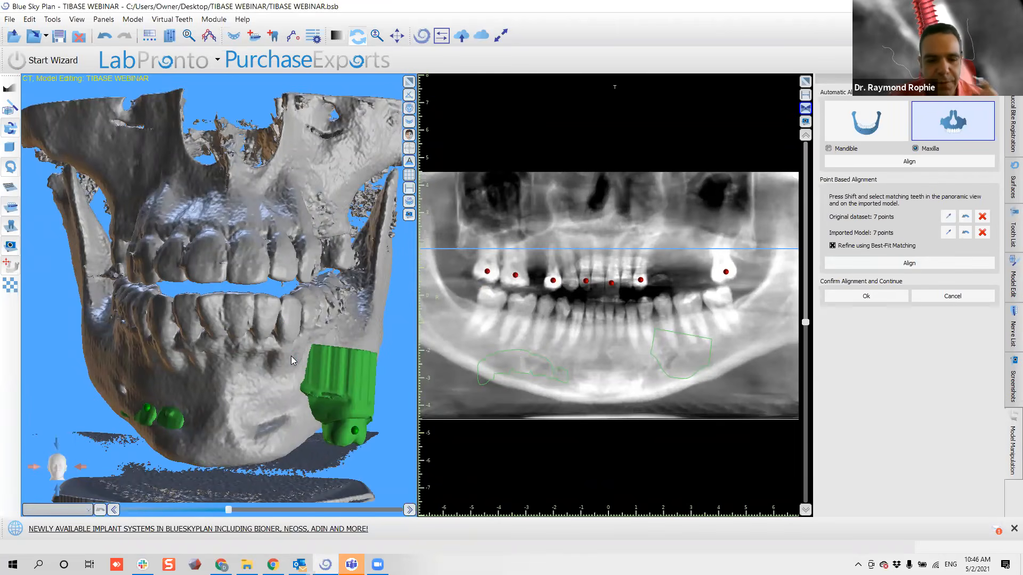
pyautogui.moveTo(129, 292); pyautogui.dragTo(169, 283)
pyautogui.click(869, 294)
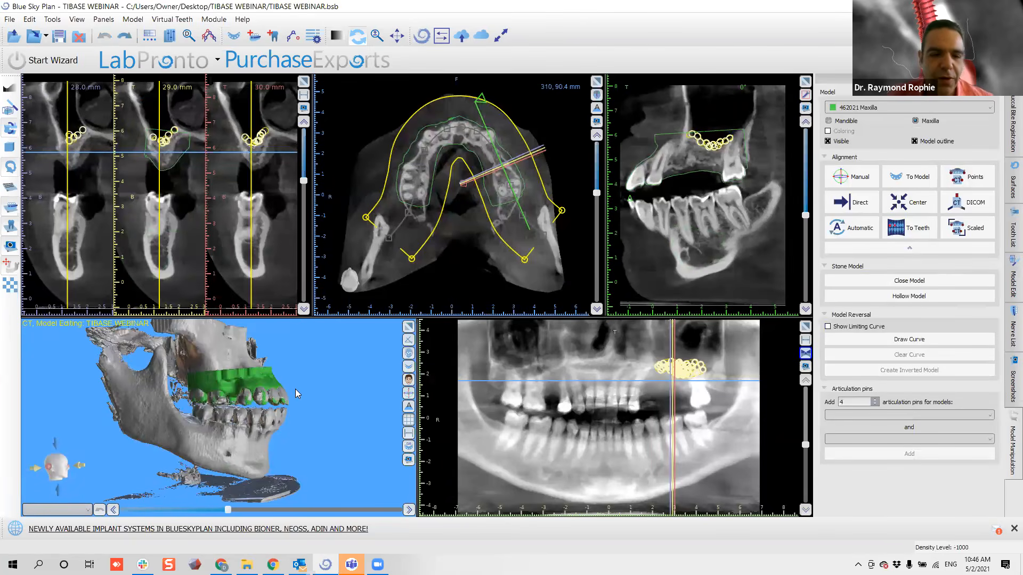
pyautogui.moveTo(296, 392); pyautogui.dragTo(286, 389)
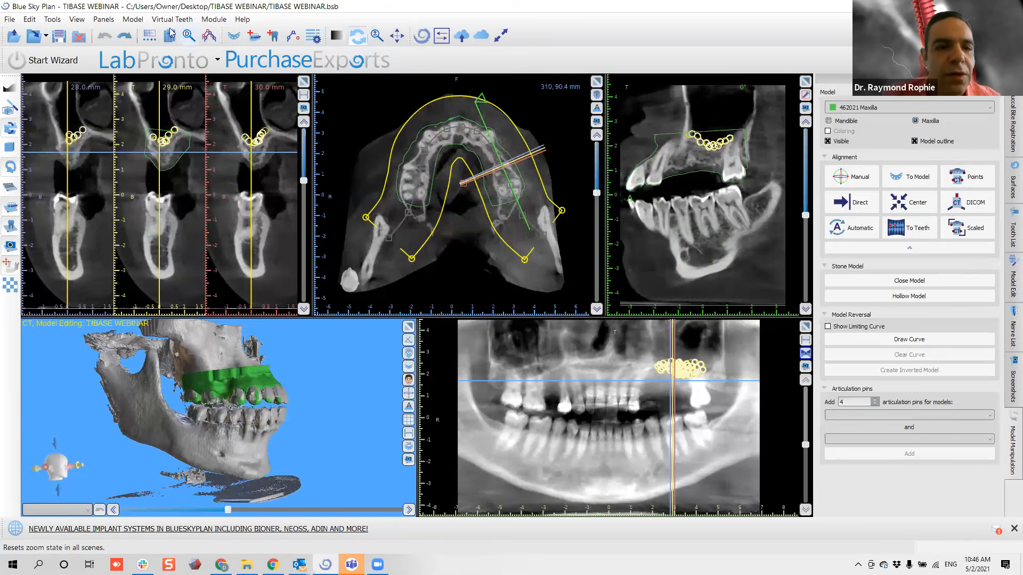
# Display the Visibility Toolbar and use it to hide the nerve tracings in all views.
pyautogui.click(82, 22)
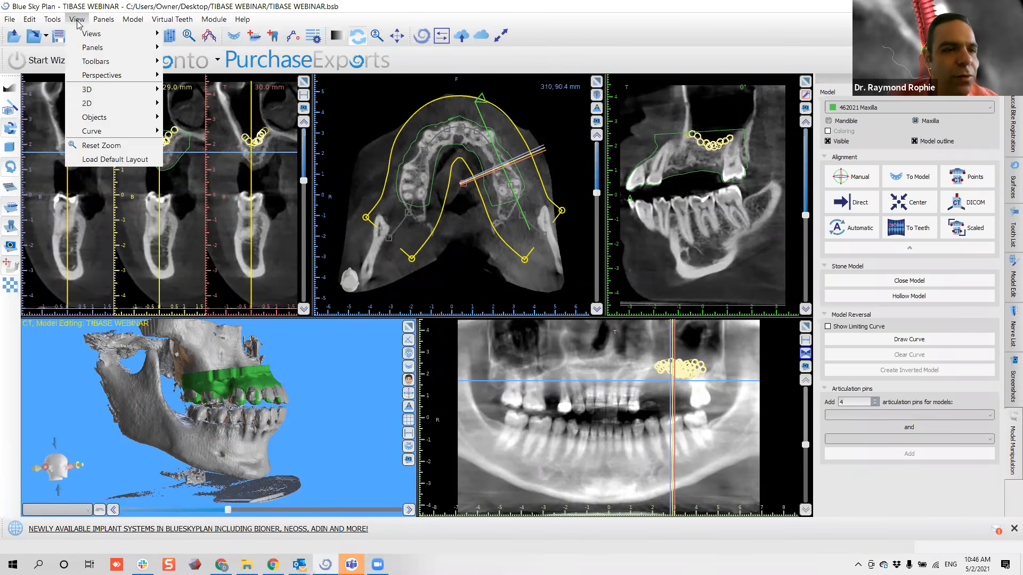
pyautogui.moveTo(91, 62)
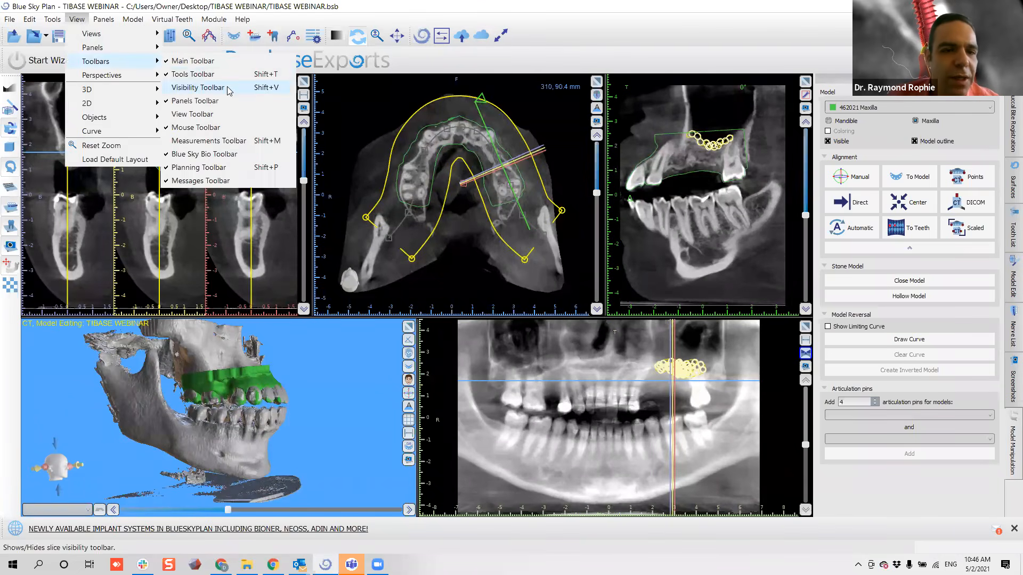
pyautogui.click(198, 87)
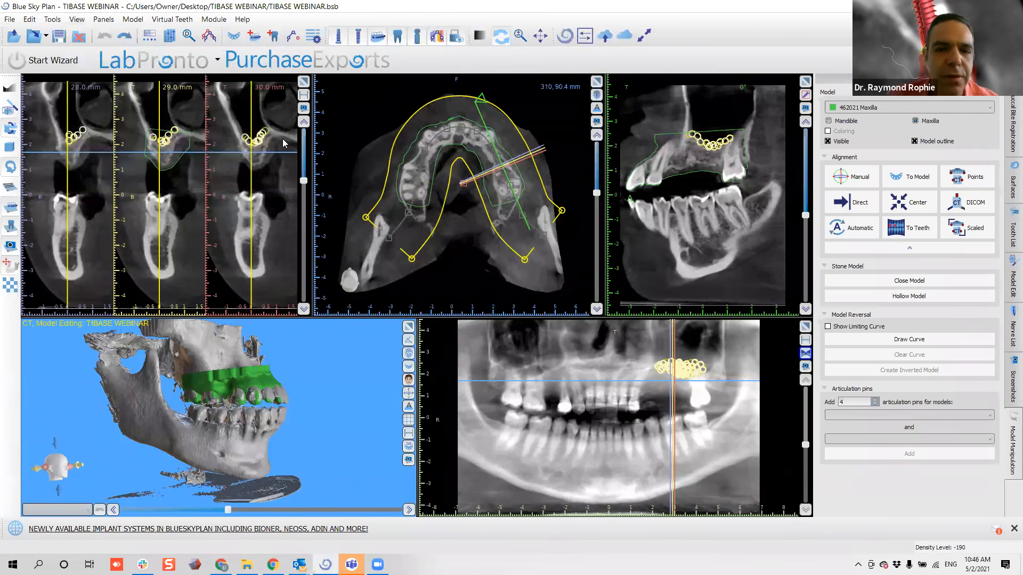
pyautogui.click(380, 43)
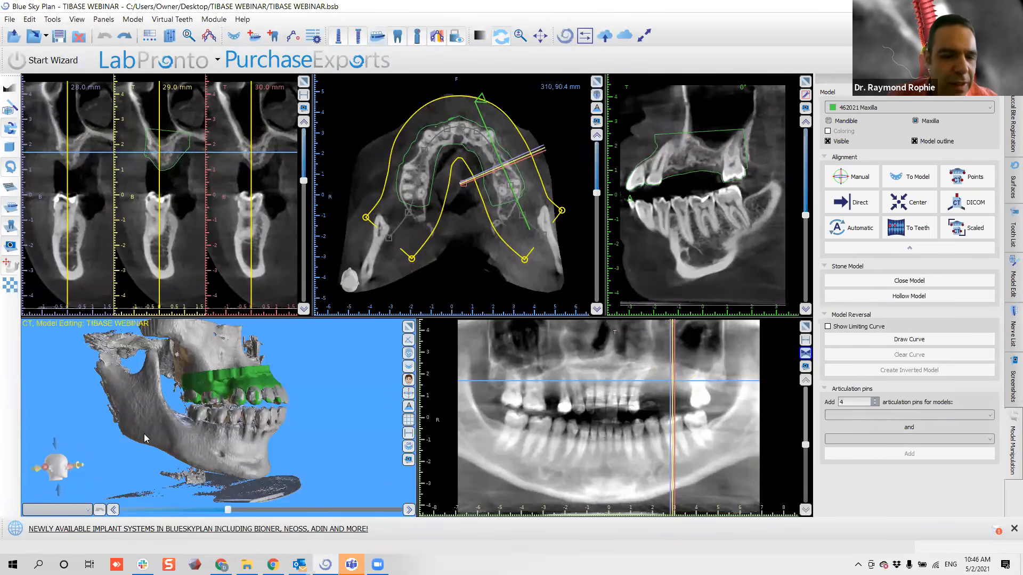
# Check the aligned maxilla model's fit on the teeth in the 3D view and its outline along the enlarged cross-sections around the arch.
pyautogui.scroll(8, 228, 399)
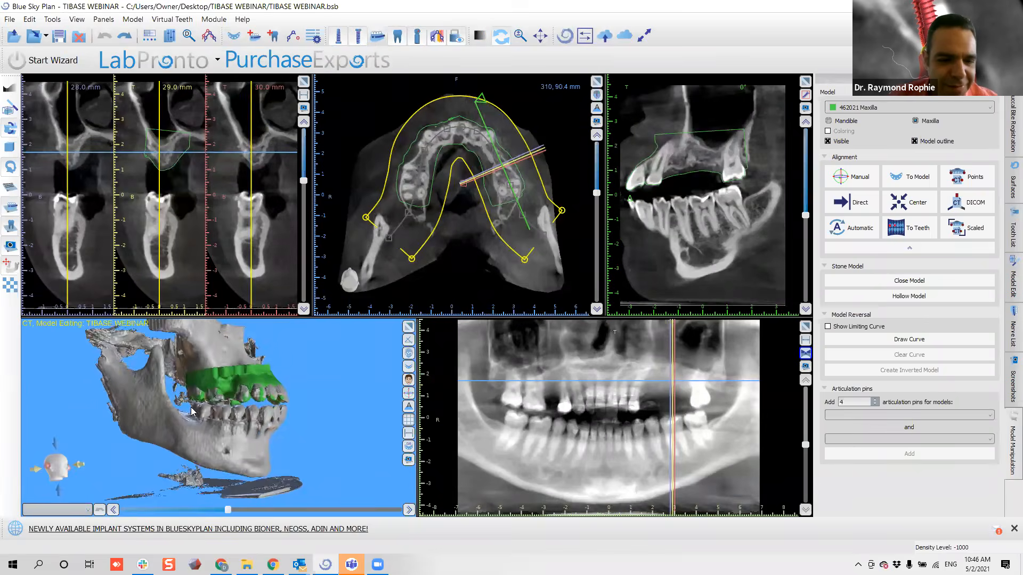
pyautogui.moveTo(228, 398); pyautogui.dragTo(194, 405)
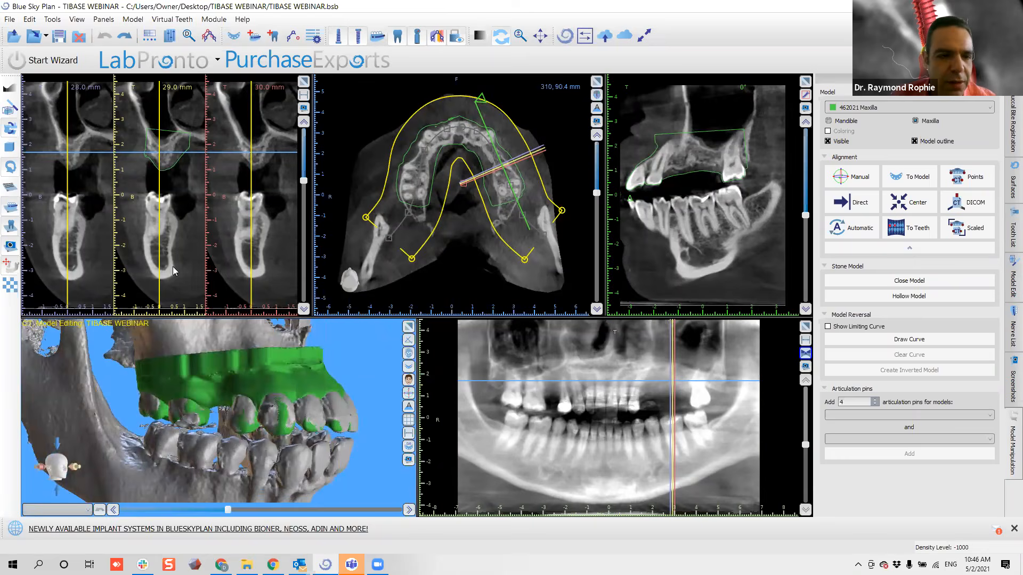
pyautogui.scroll(10, 175, 204)
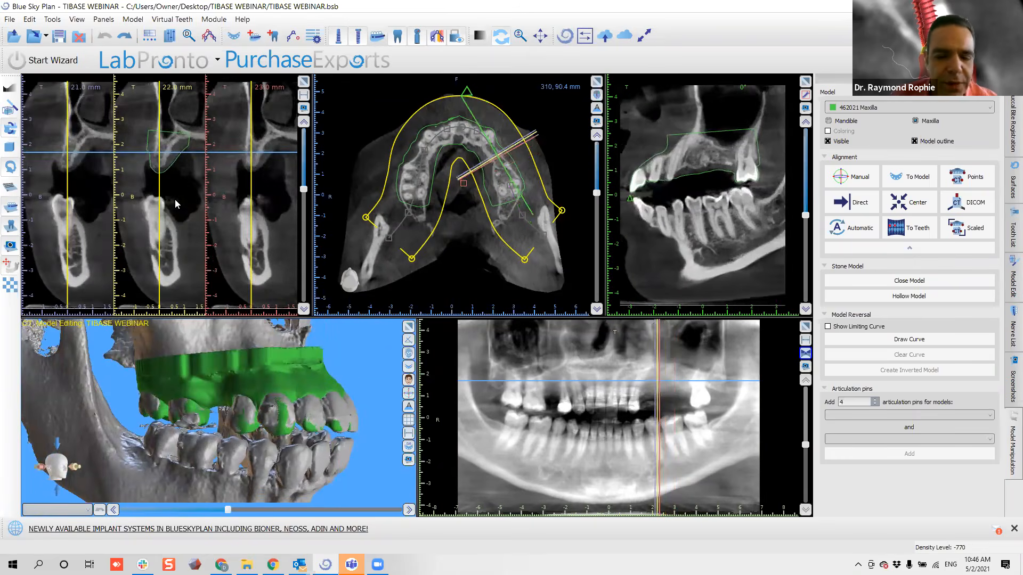
pyautogui.scroll(7, 176, 204)
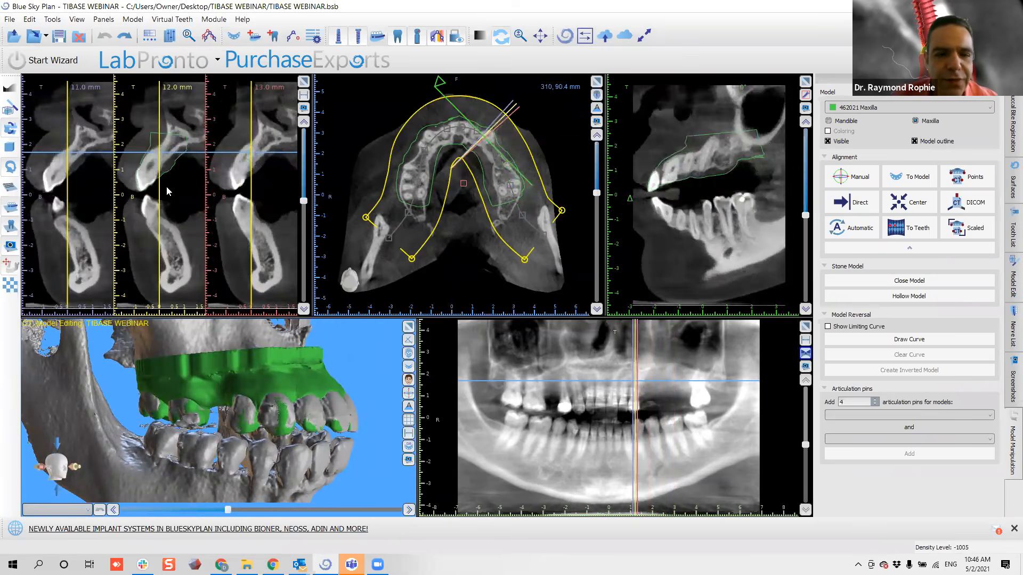
pyautogui.scroll(1, 167, 191)
pyautogui.click(303, 81)
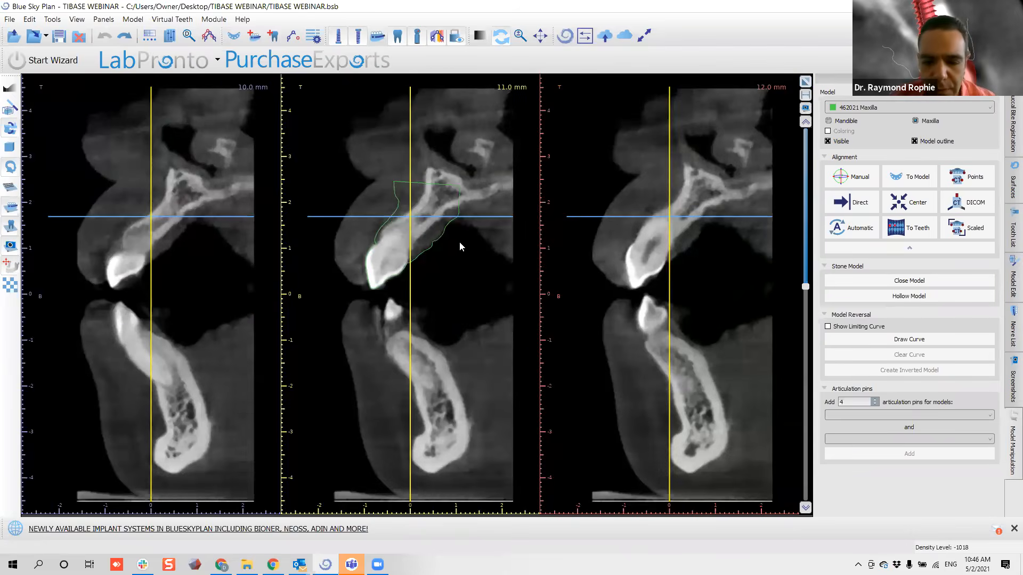
pyautogui.scroll(12, 461, 243)
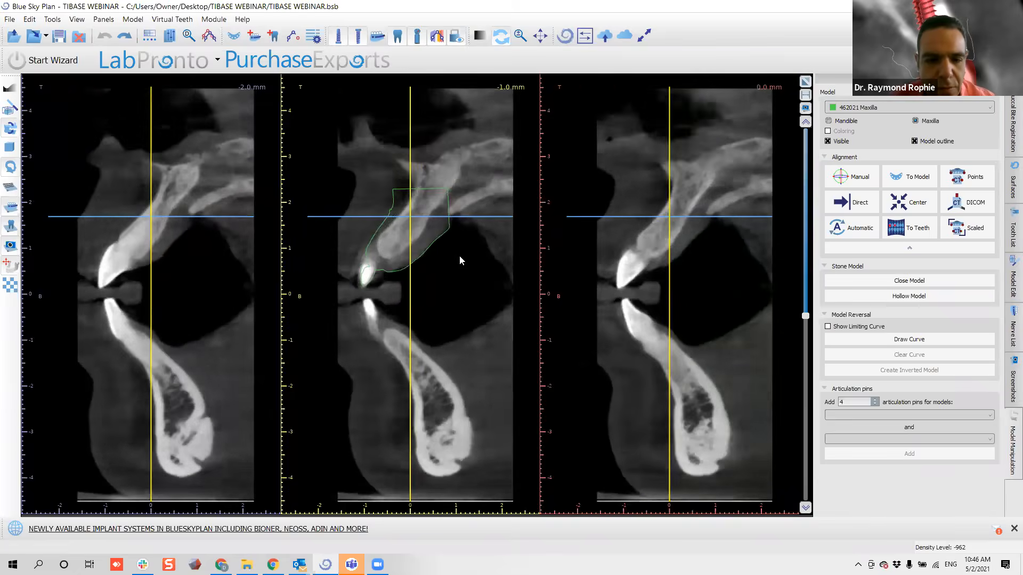
pyautogui.scroll(8, 460, 260)
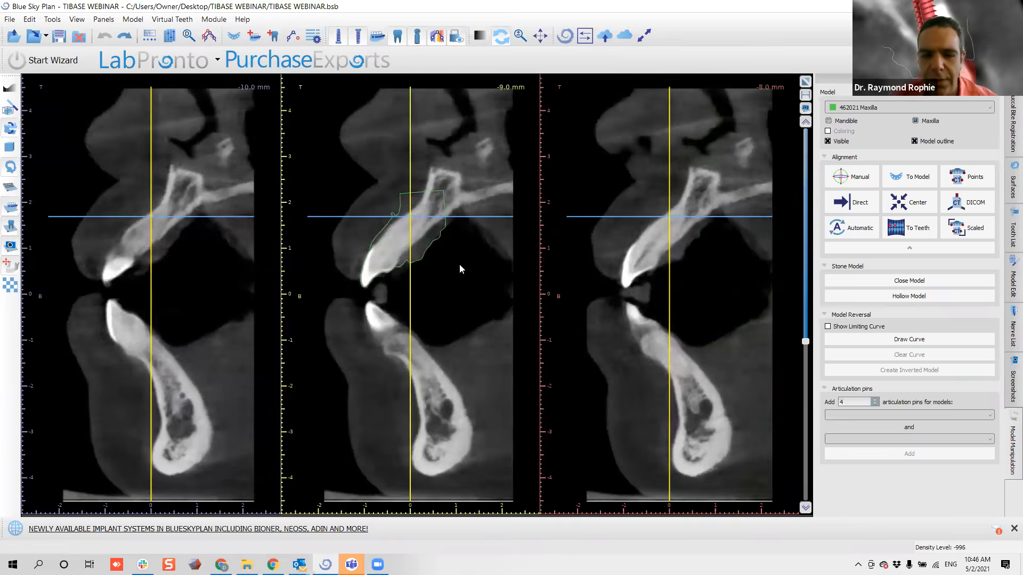
pyautogui.scroll(7, 460, 264)
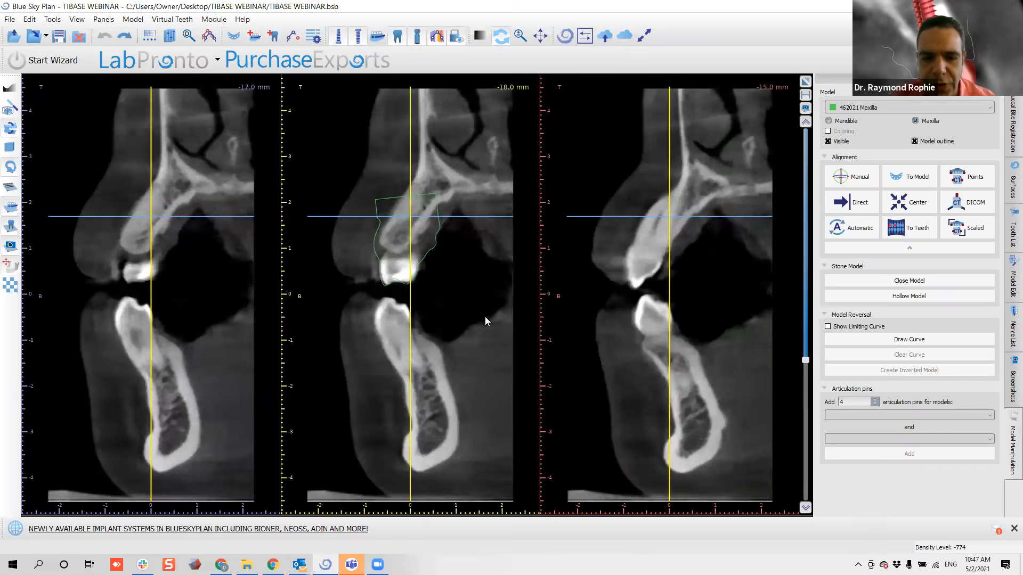
pyautogui.scroll(7, 485, 318)
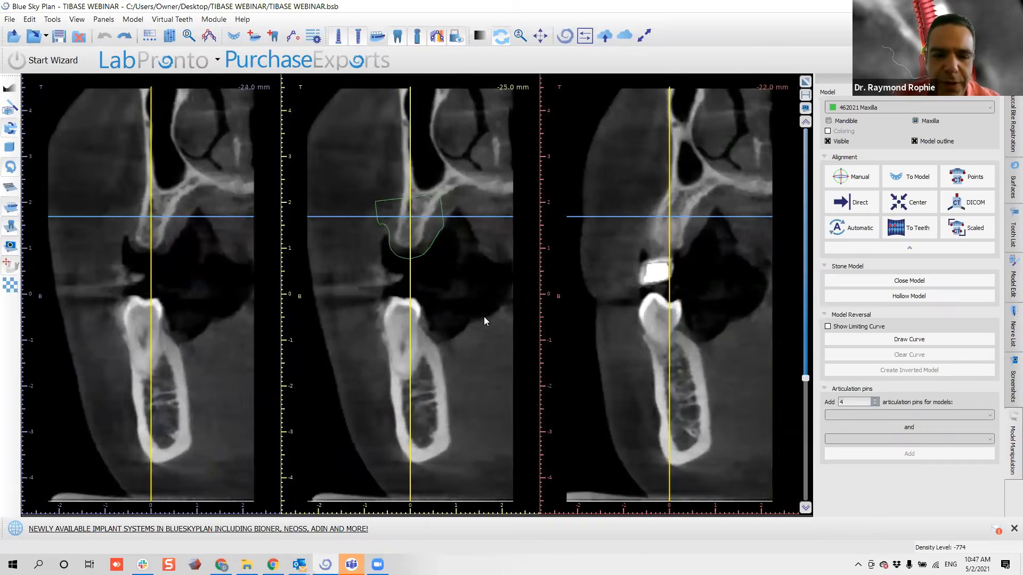
pyautogui.scroll(10, 479, 315)
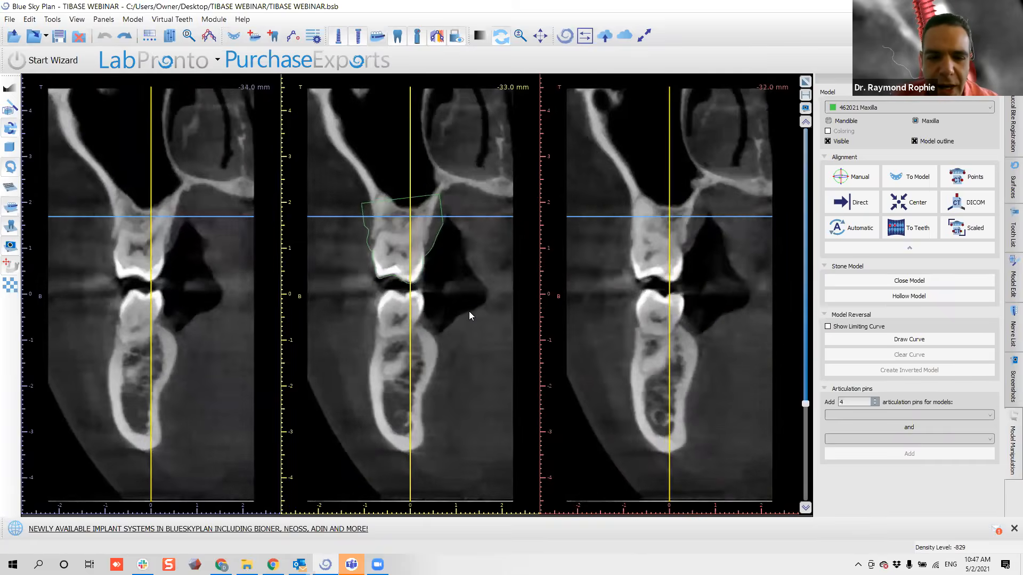
pyautogui.scroll(7, 469, 312)
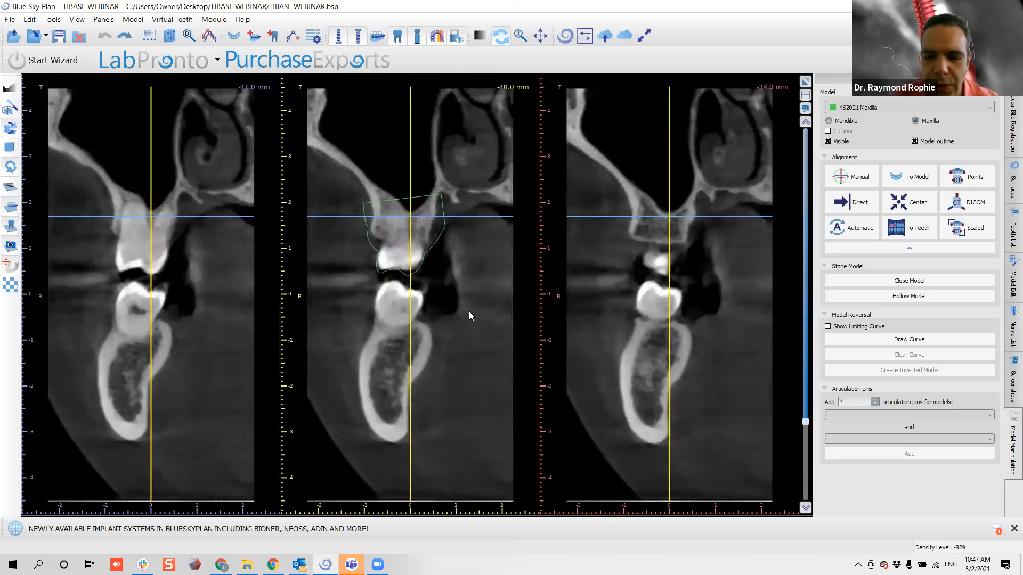
pyautogui.scroll(9, 469, 316)
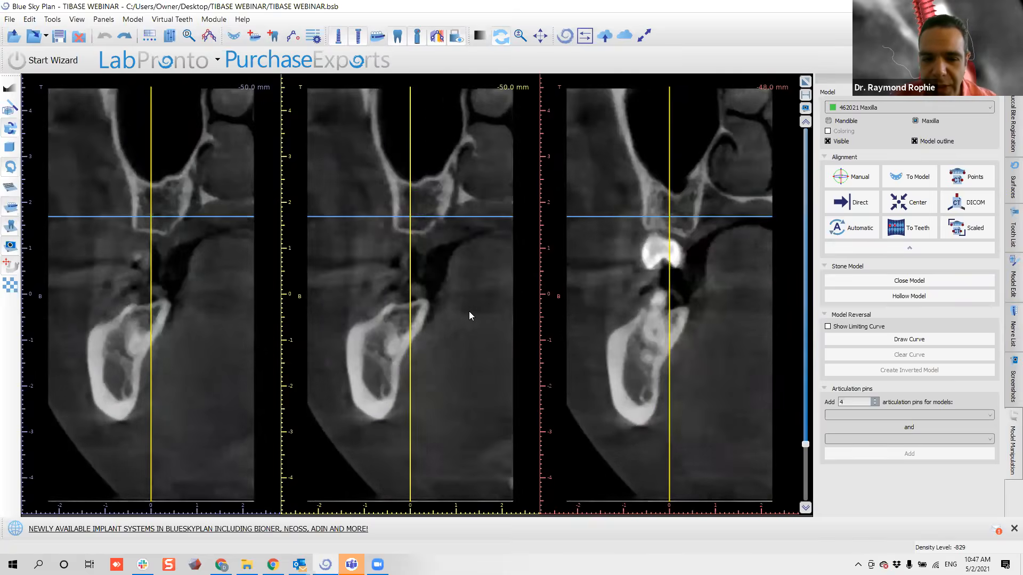
pyautogui.scroll(4, 470, 313)
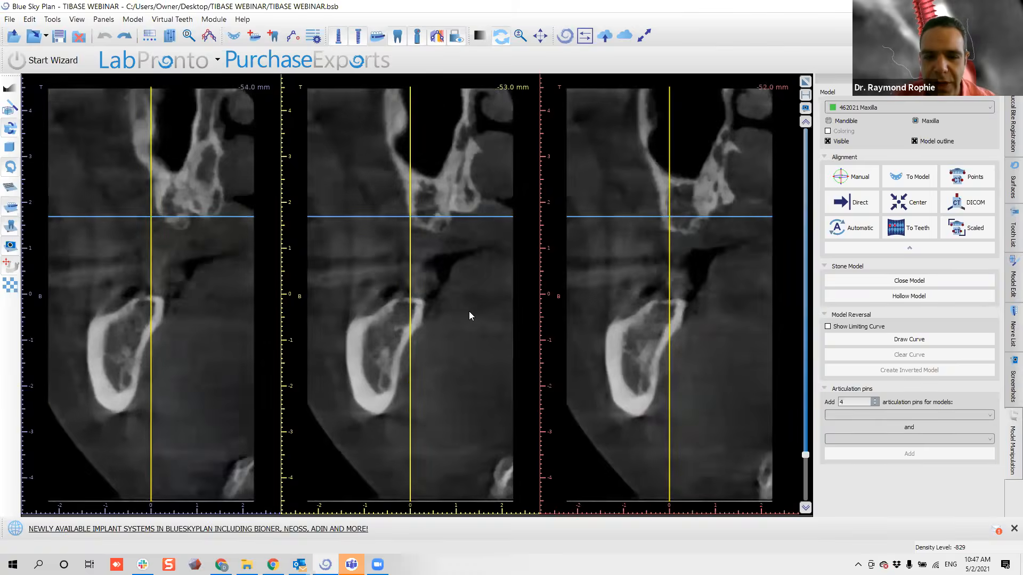
pyautogui.scroll(-10, 469, 314)
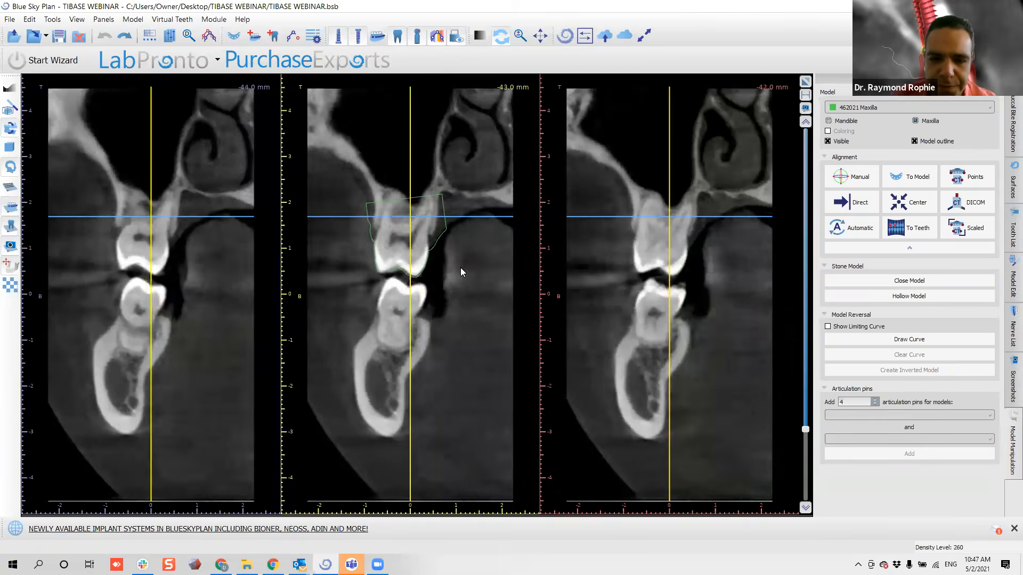
pyautogui.scroll(-8, 461, 268)
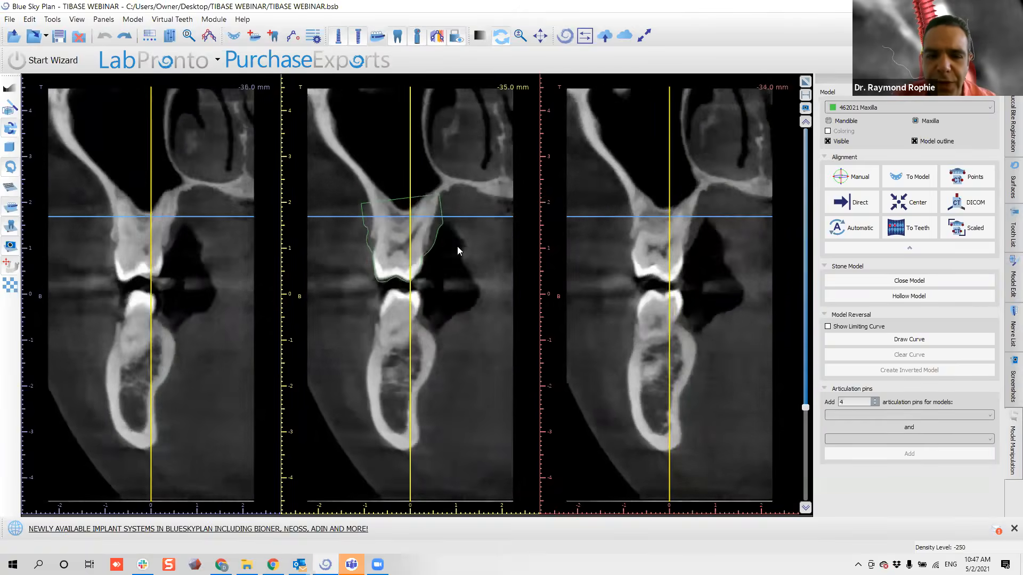
pyautogui.scroll(-2, 457, 251)
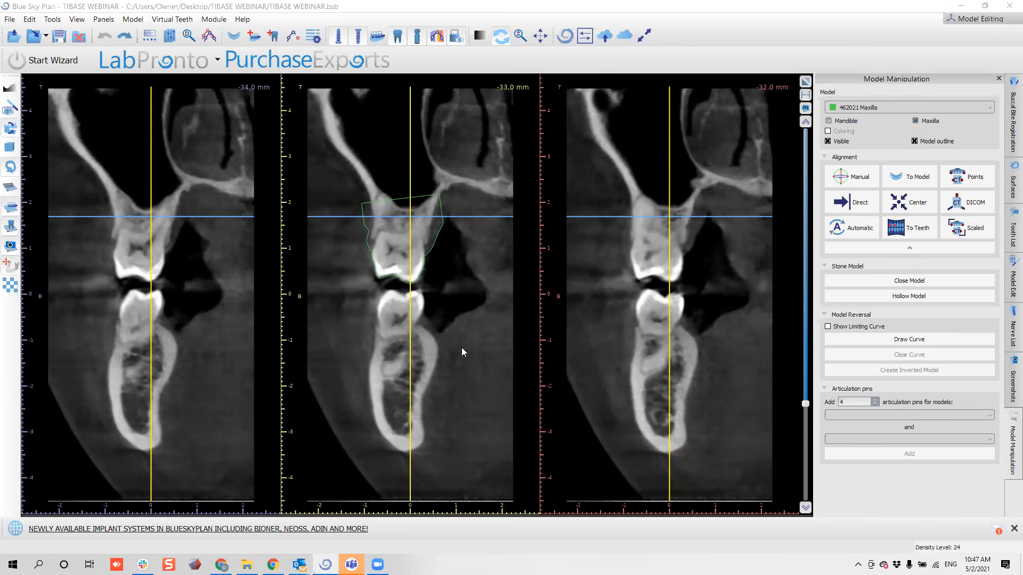
pyautogui.click(806, 80)
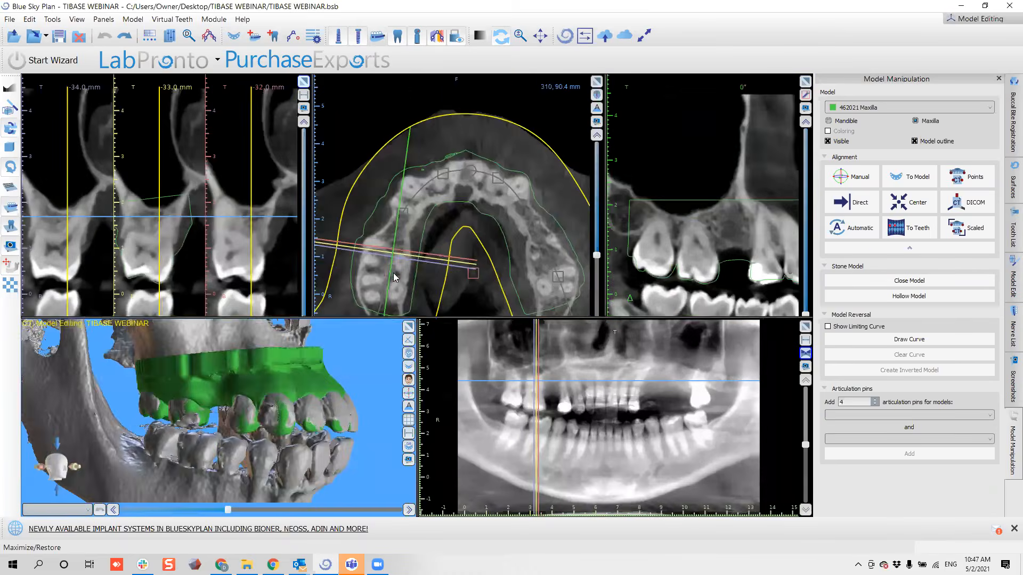
# Inspect how the maxilla model overlaps the CT teeth in the 3D view from the side and the front.
pyautogui.moveTo(269, 403); pyautogui.dragTo(163, 432)
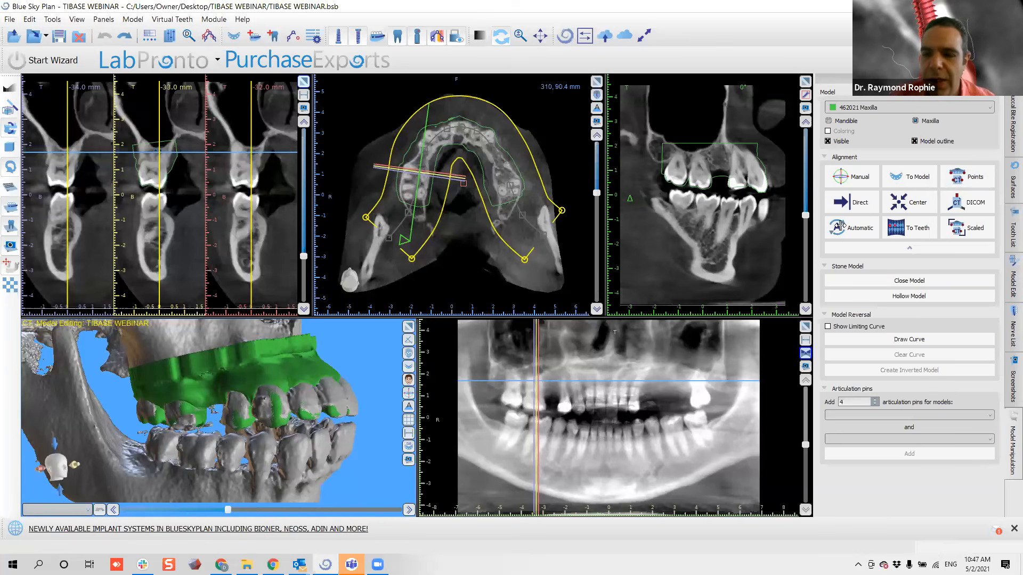
pyautogui.moveTo(125, 425); pyautogui.dragTo(179, 427)
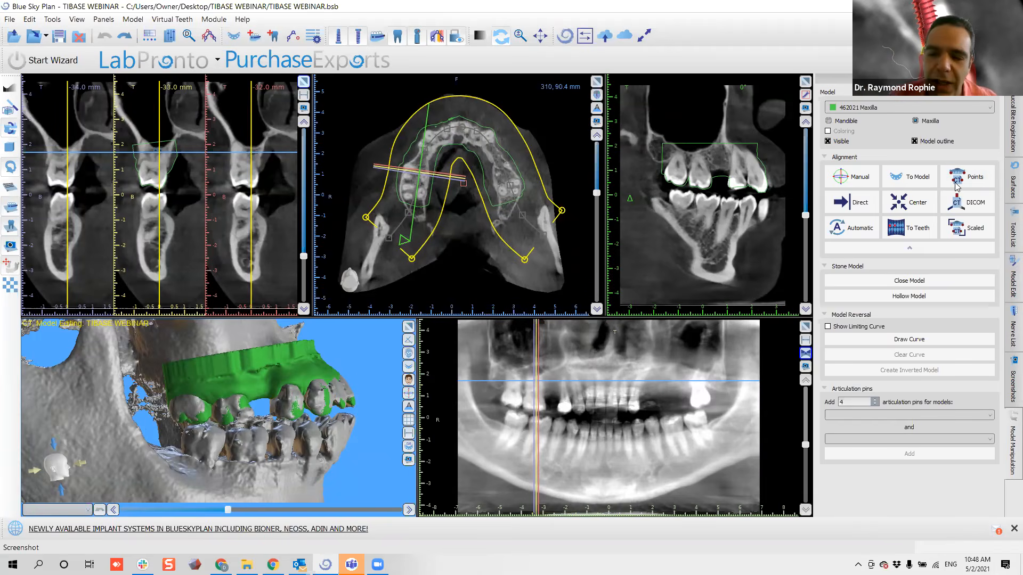
pyautogui.moveTo(277, 419); pyautogui.dragTo(193, 423)
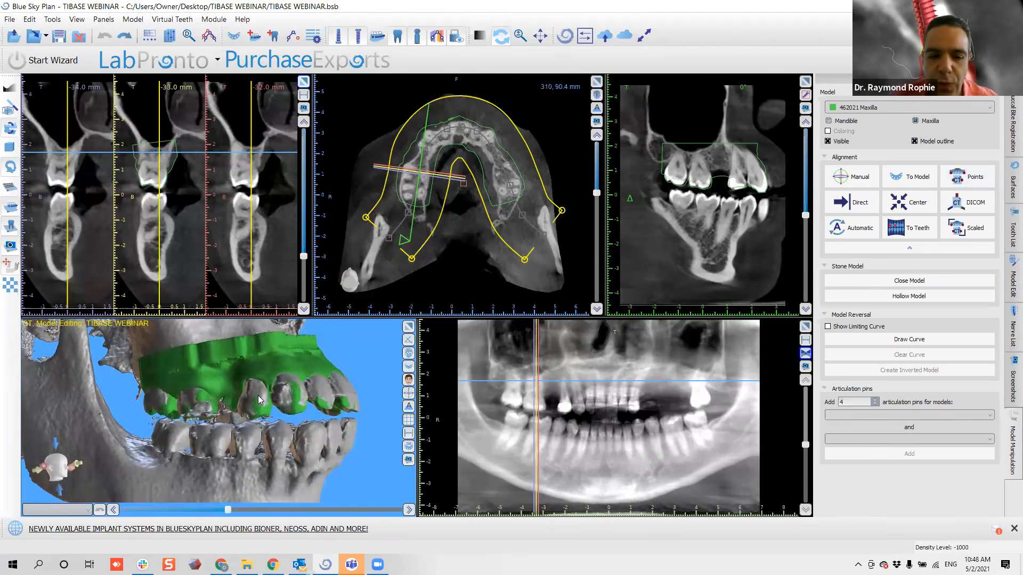
pyautogui.moveTo(260, 409); pyautogui.dragTo(158, 419)
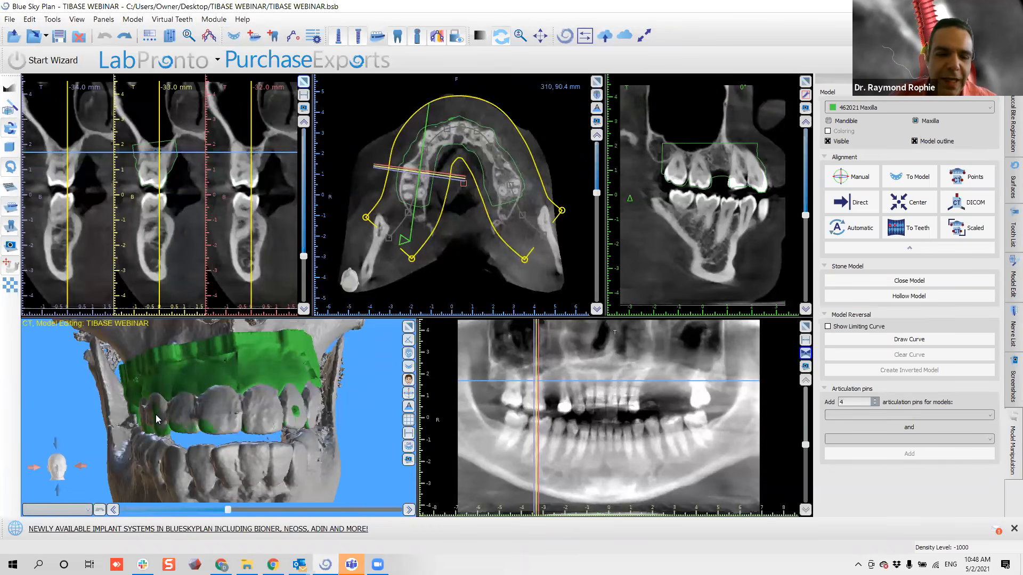
pyautogui.moveTo(311, 405); pyautogui.dragTo(216, 356)
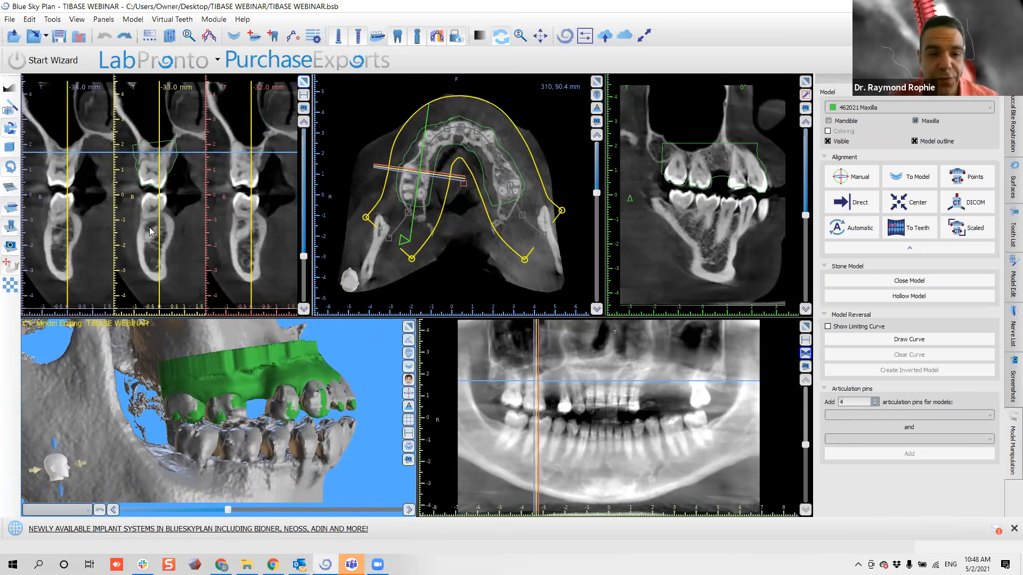
# Check the maxilla model outline against the upper tooth crowns in the enlarged axial view, from the biting edges upward.
pyautogui.moveTo(597, 193); pyautogui.dragTo(597, 225)
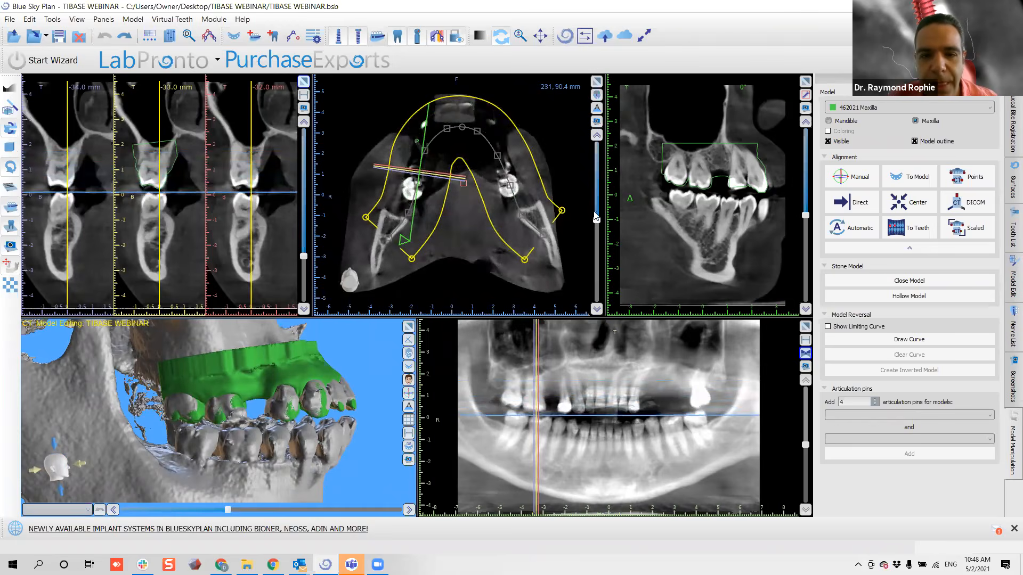
pyautogui.click(597, 81)
pyautogui.scroll(2, 585, 303)
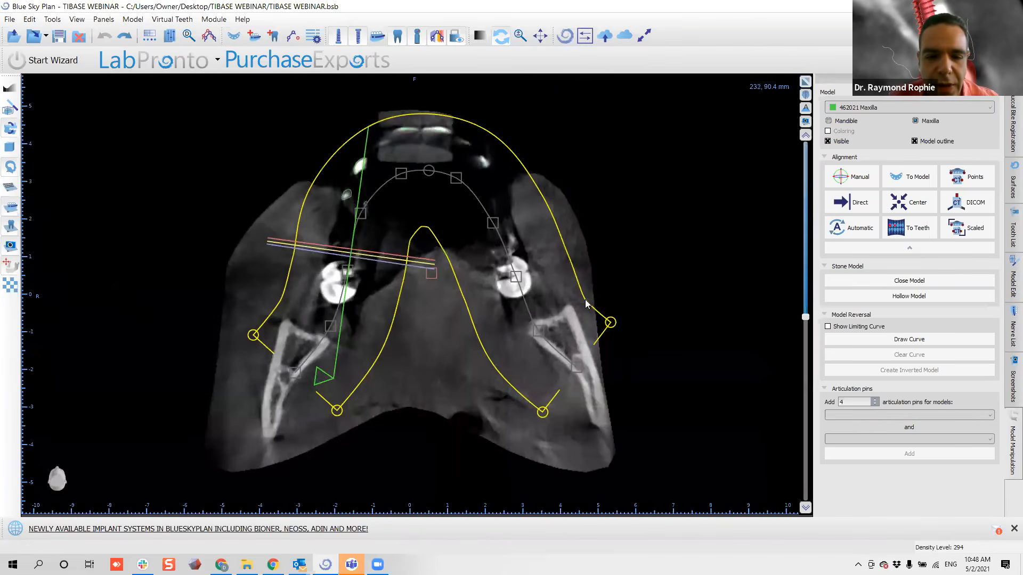
pyautogui.scroll(5, 614, 279)
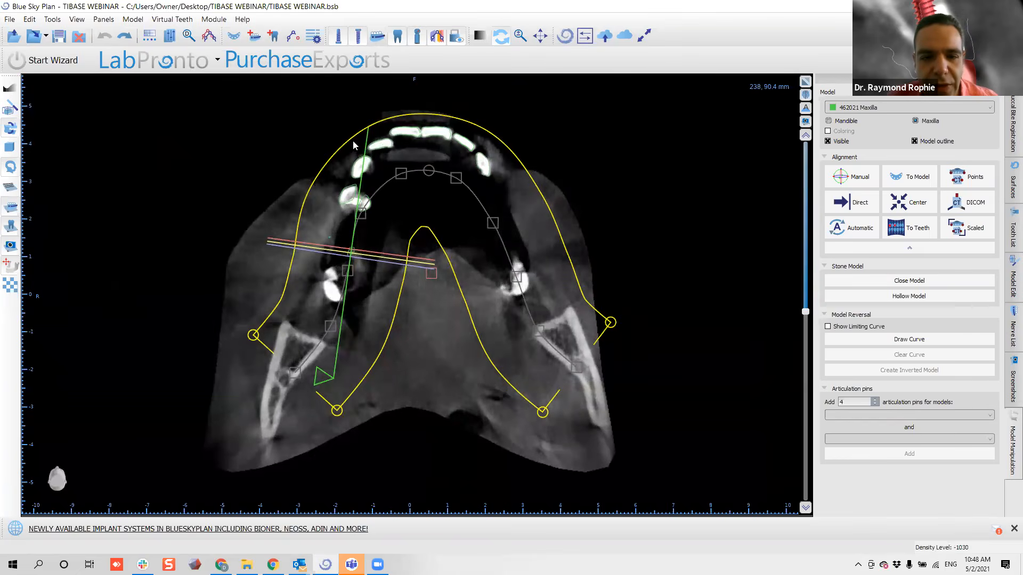
pyautogui.scroll(9, 517, 213)
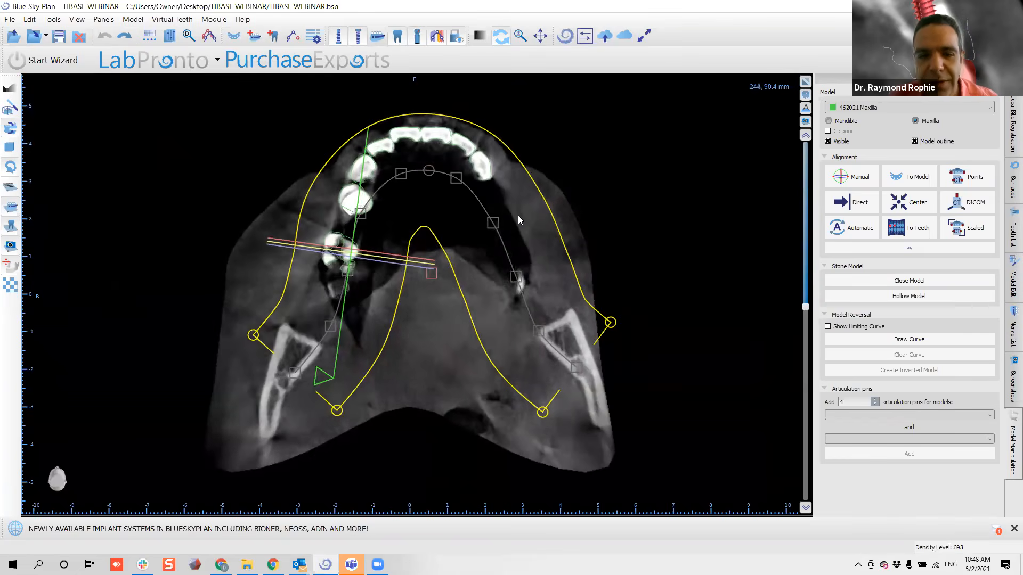
pyautogui.scroll(1, 506, 261)
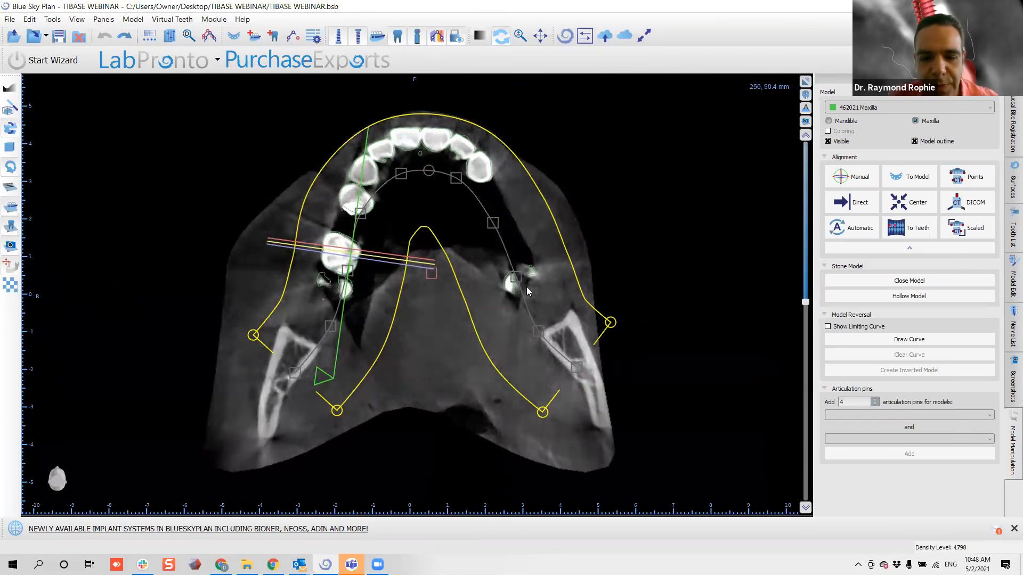
pyautogui.scroll(-2, 378, 296)
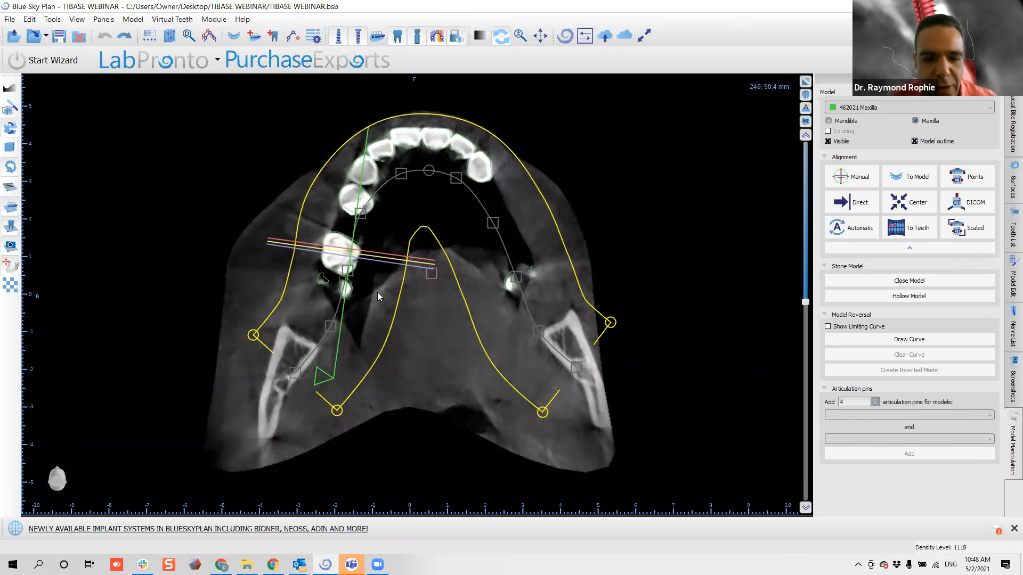
pyautogui.scroll(1, 377, 293)
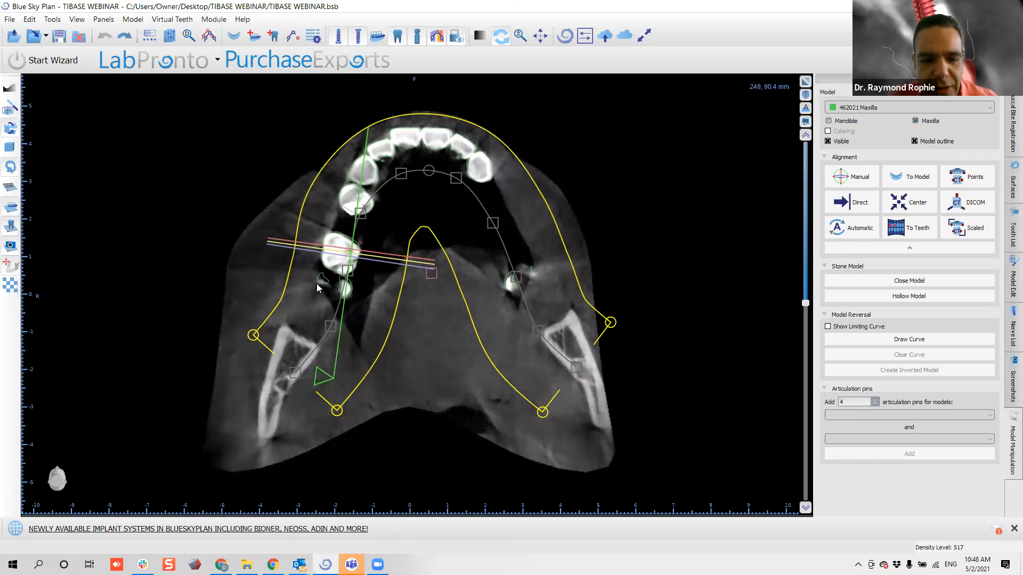
pyautogui.scroll(9, 366, 286)
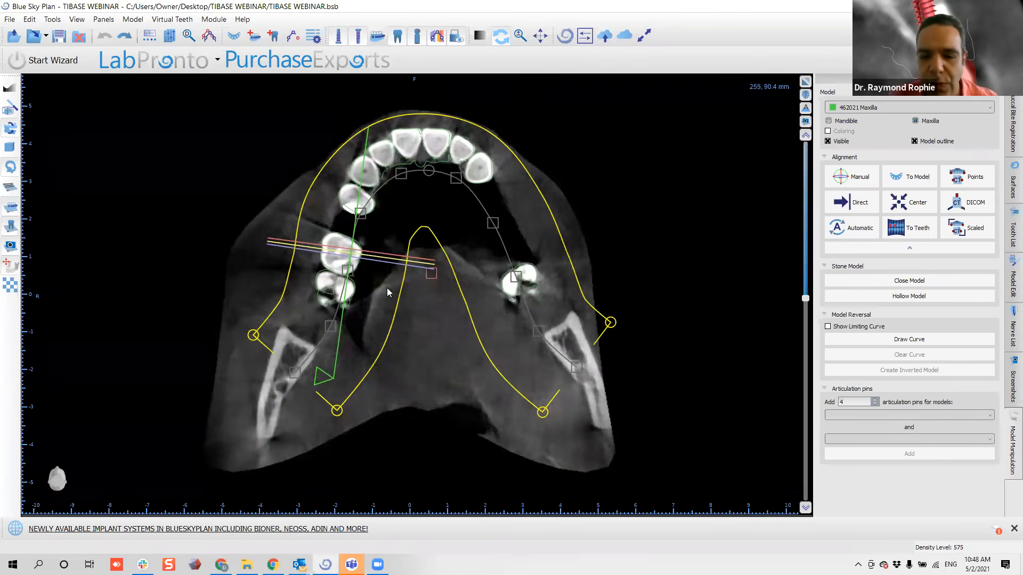
pyautogui.scroll(9, 387, 292)
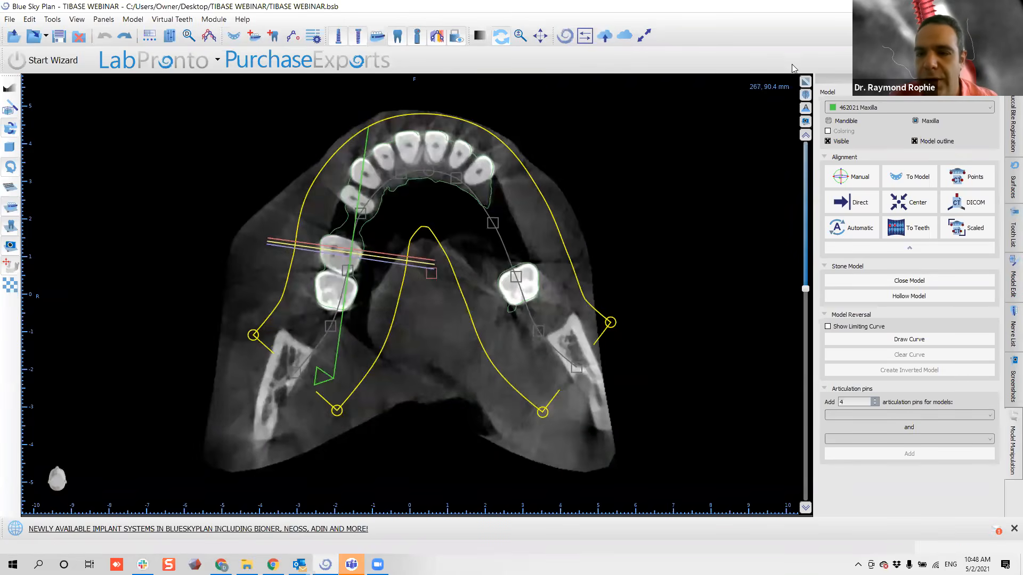
pyautogui.click(806, 82)
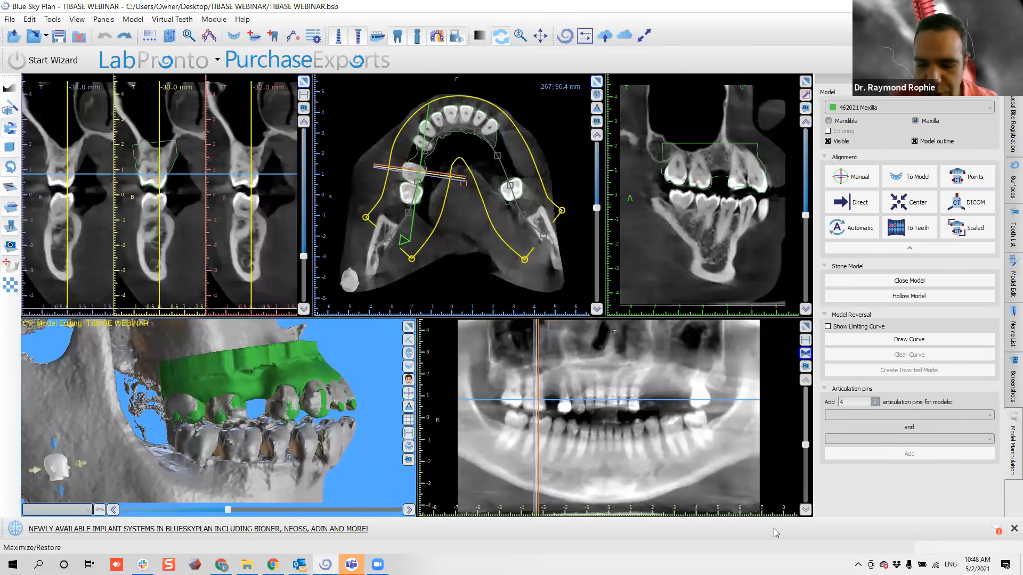
# Turn off the CT volume rendering in the 3D view and show the maxilla model on its own from the side.
pyautogui.moveTo(266, 413); pyautogui.dragTo(222, 403)
pyautogui.moveTo(308, 401); pyautogui.dragTo(326, 402)
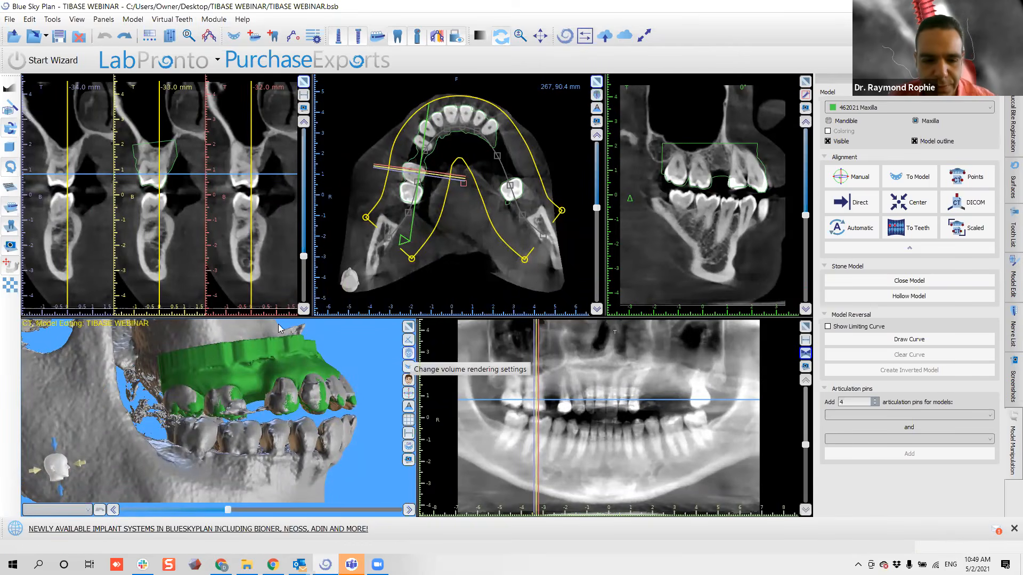
pyautogui.click(412, 357)
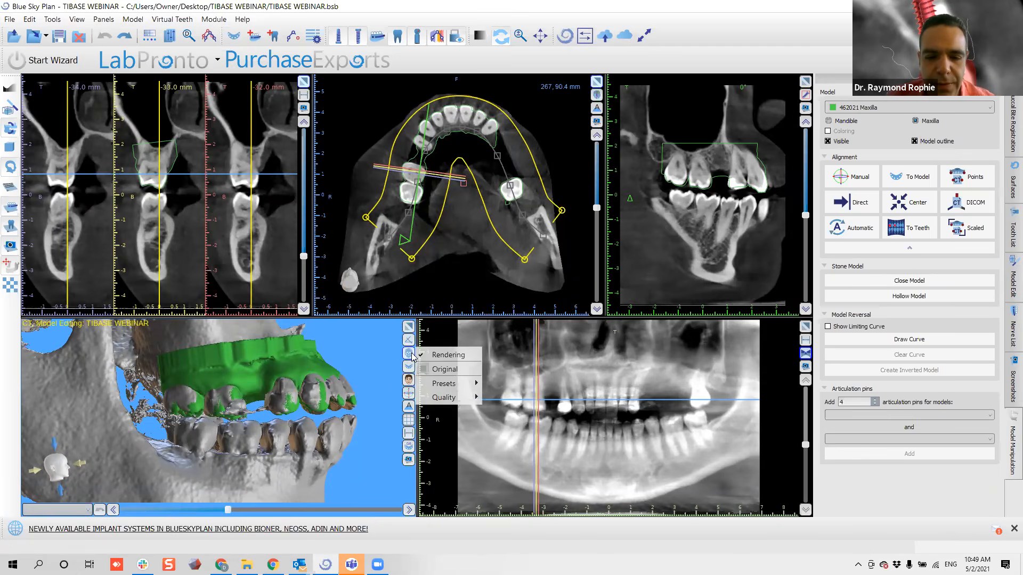
pyautogui.click(449, 355)
pyautogui.moveTo(345, 374); pyautogui.dragTo(260, 427)
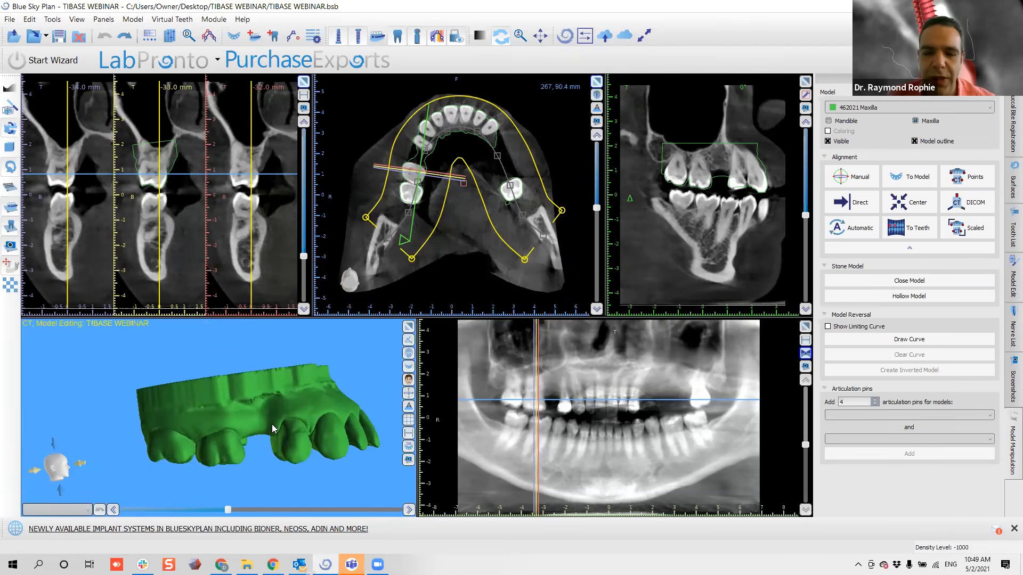
# Enlarge the 3D view, face the biting surfaces and start adding a virtual tooth from the Mitch Hurst Flat Anatomy Library.
pyautogui.click(409, 327)
pyautogui.moveTo(523, 348); pyautogui.dragTo(408, 240)
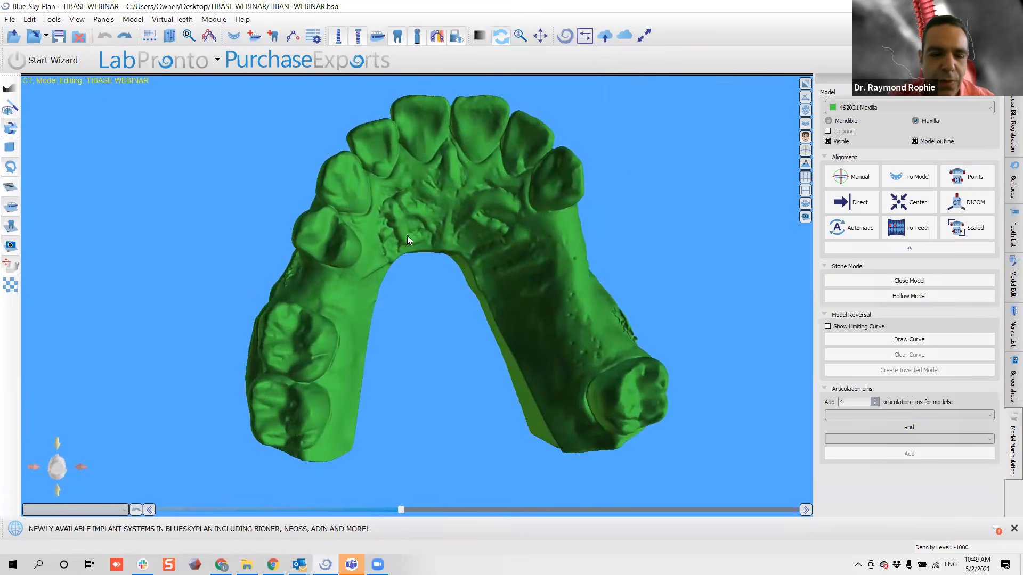
pyautogui.click(273, 38)
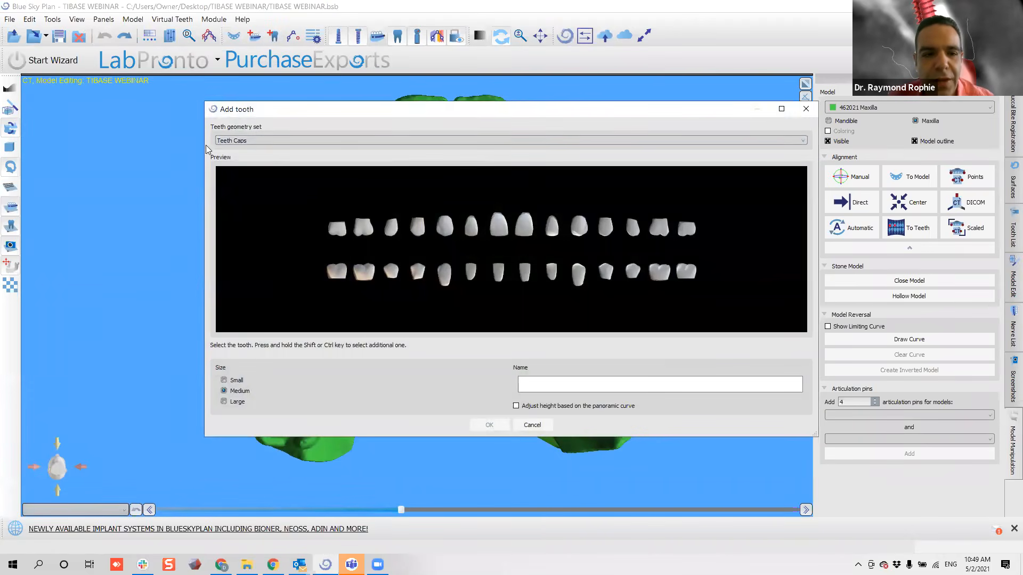
pyautogui.click(282, 142)
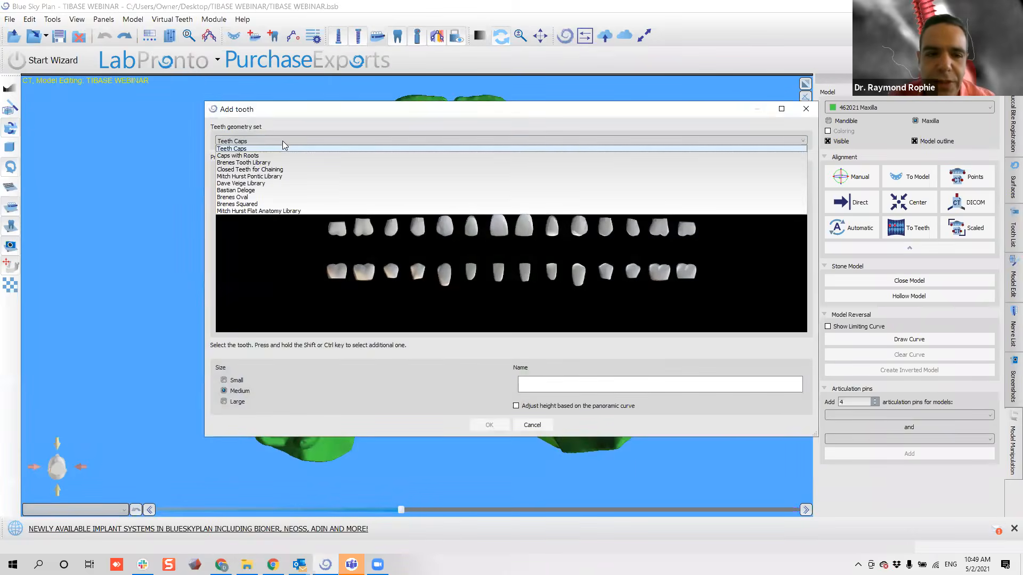
pyautogui.click(304, 211)
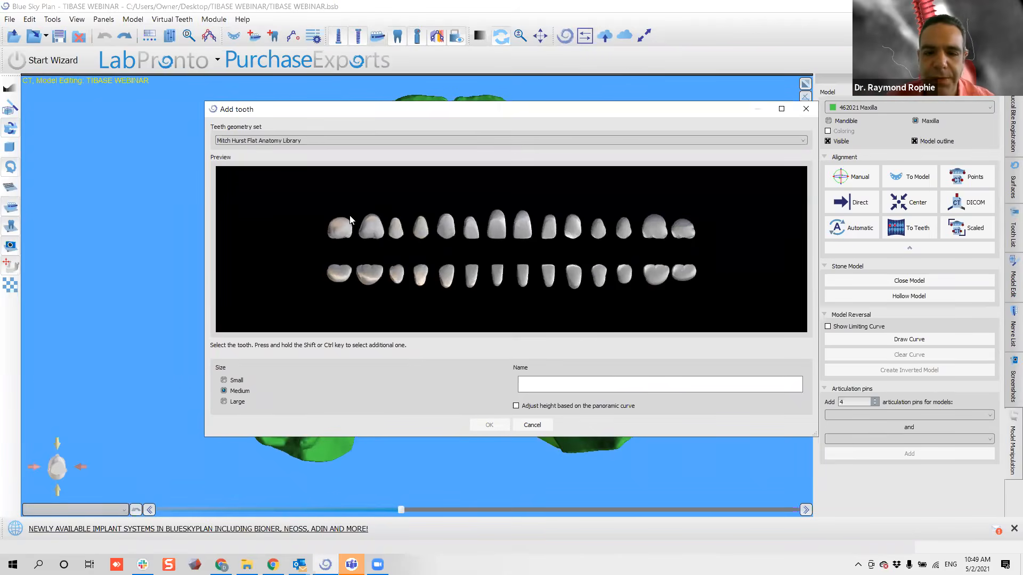
# Add a medium Right Maxillary Second Premolar in the gap between the first premolar and first molar.
pyautogui.click(420, 230)
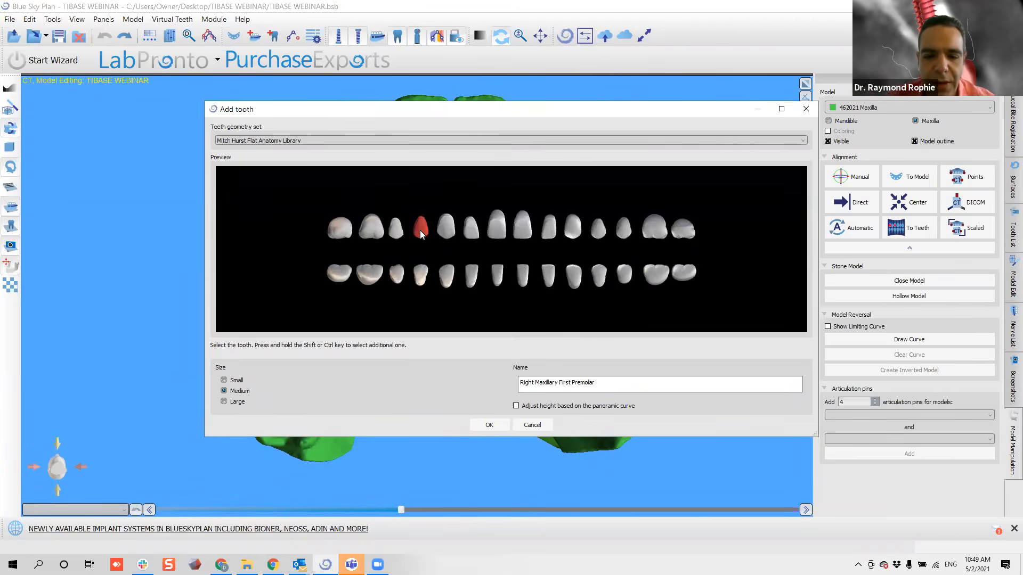
pyautogui.click(396, 229)
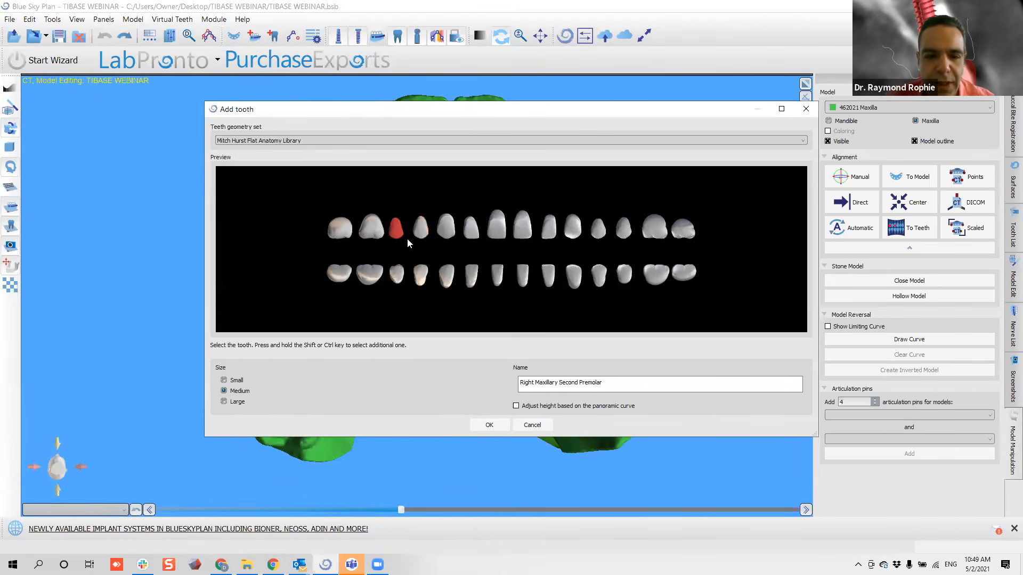
pyautogui.click(490, 425)
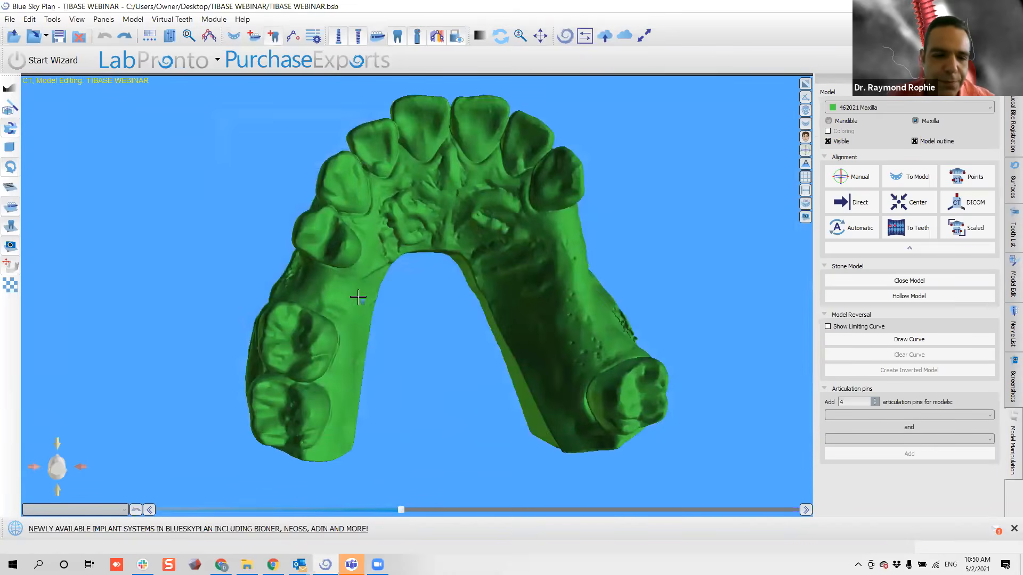
pyautogui.click(318, 290)
# Move the virtual premolar out of the gap to the free space behind the last molar and show its manipulation handles.
pyautogui.moveTo(148, 385); pyautogui.dragTo(578, 205)
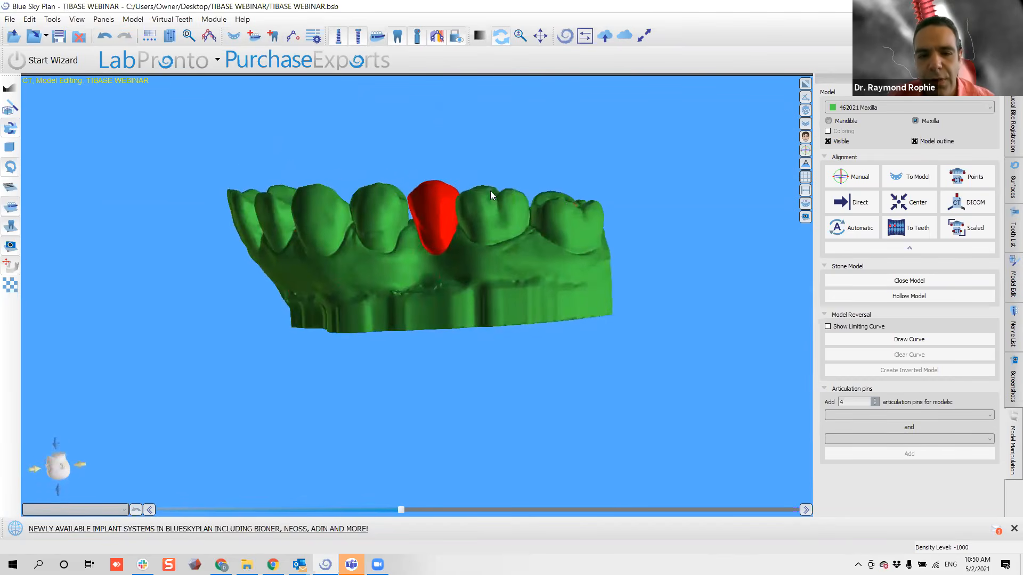
pyautogui.moveTo(440, 199)
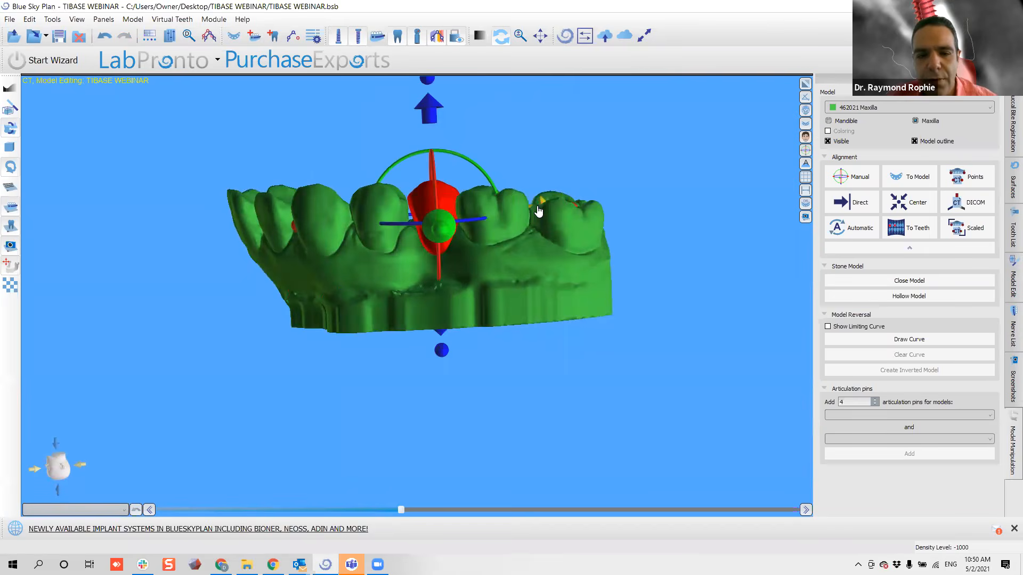
pyautogui.moveTo(539, 208); pyautogui.dragTo(766, 213)
pyautogui.scroll(-3, 746, 227)
pyautogui.moveTo(713, 282); pyautogui.dragTo(611, 393)
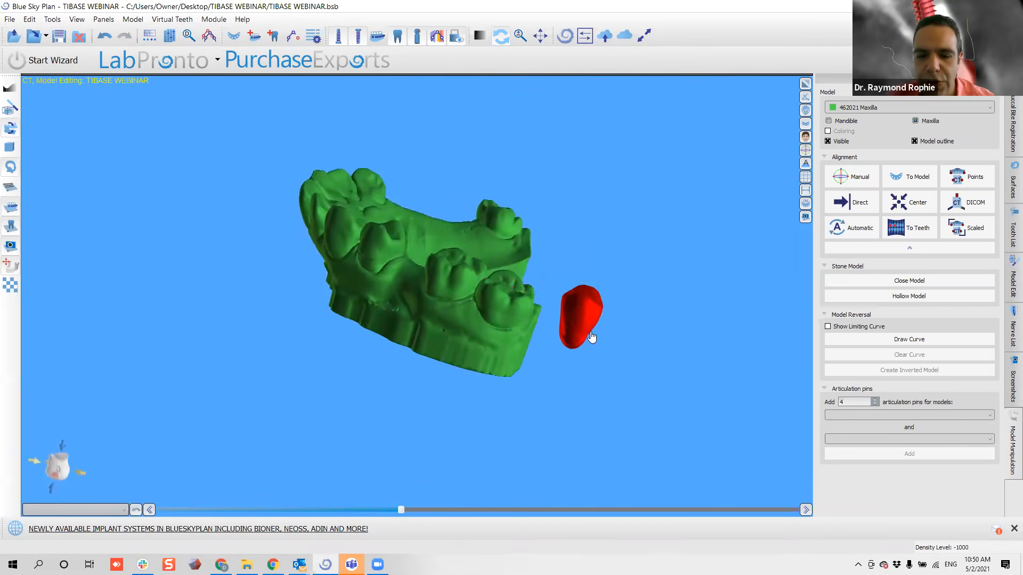
pyautogui.moveTo(591, 337); pyautogui.dragTo(400, 274)
pyautogui.click(366, 322)
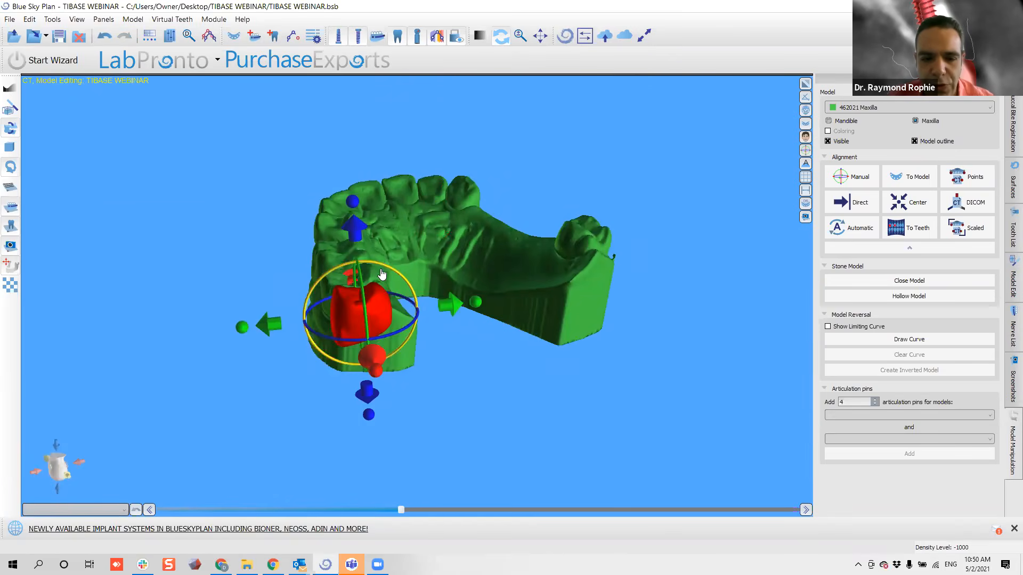
# Rotate the virtual premolar slightly to correct its tilt, checking it from behind and from the side.
pyautogui.moveTo(379, 273)
pyautogui.mouseDown()
pyautogui.moveTo(401, 283)
pyautogui.moveTo(382, 278)
pyautogui.mouseUp()
pyautogui.moveTo(230, 381); pyautogui.dragTo(533, 339)
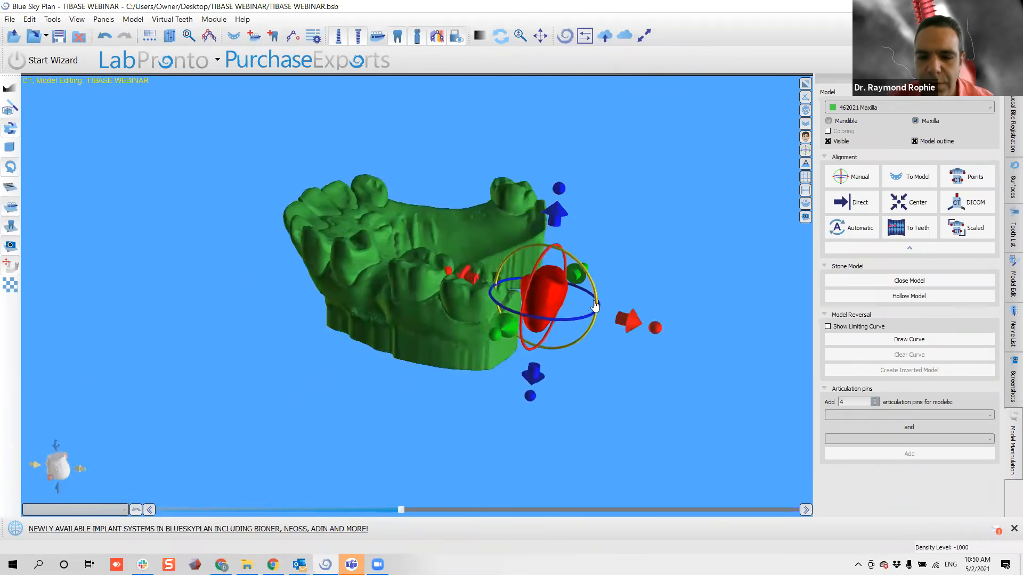
pyautogui.moveTo(472, 282); pyautogui.dragTo(631, 267)
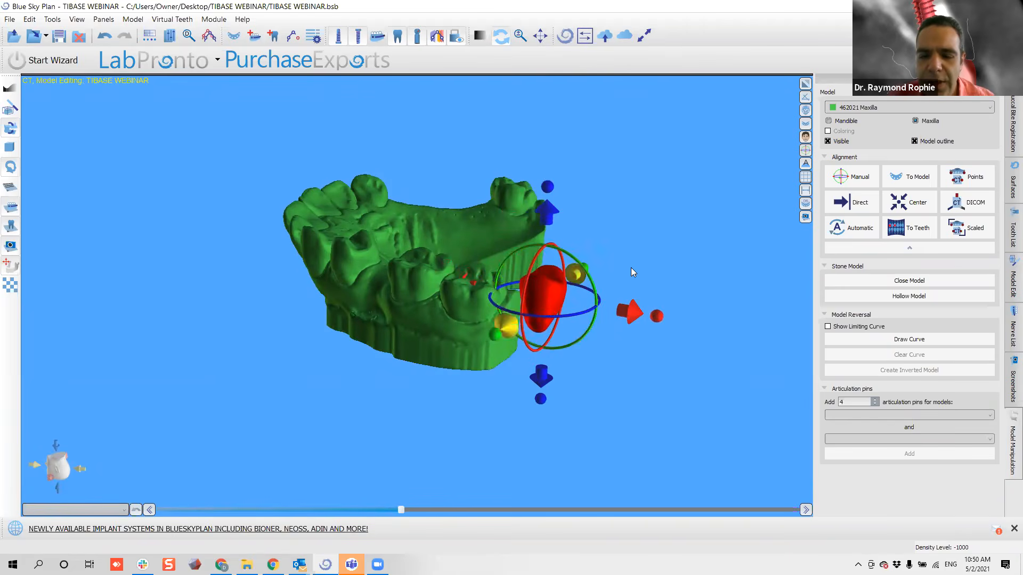
pyautogui.moveTo(685, 312); pyautogui.dragTo(559, 332)
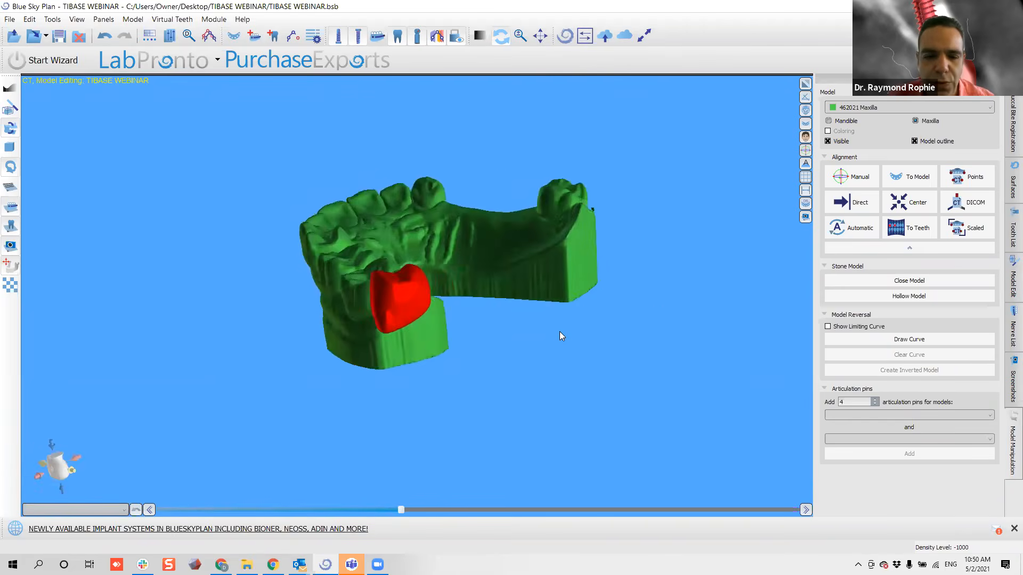
pyautogui.moveTo(207, 330); pyautogui.dragTo(610, 267)
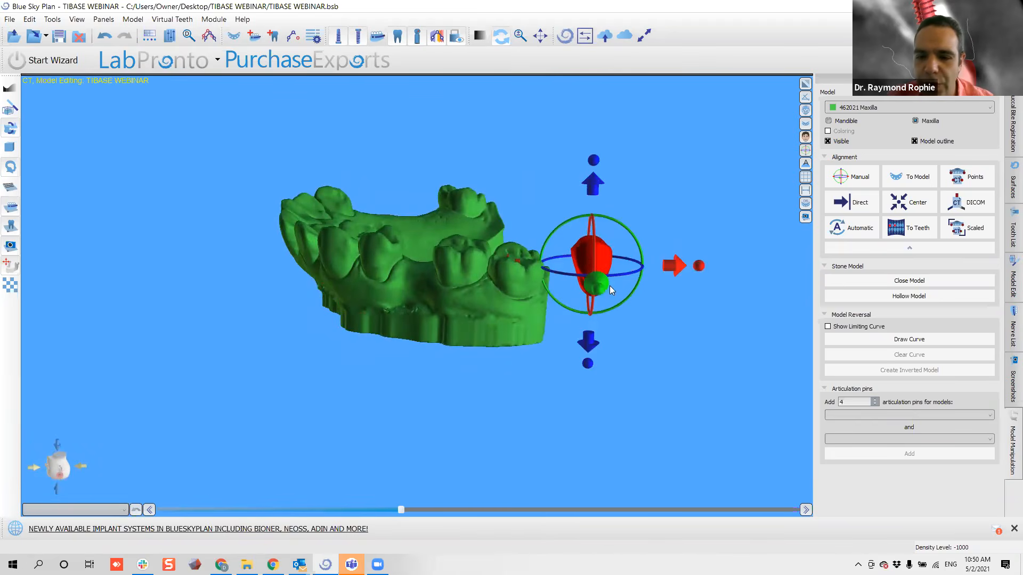
pyautogui.moveTo(633, 244); pyautogui.dragTo(682, 202)
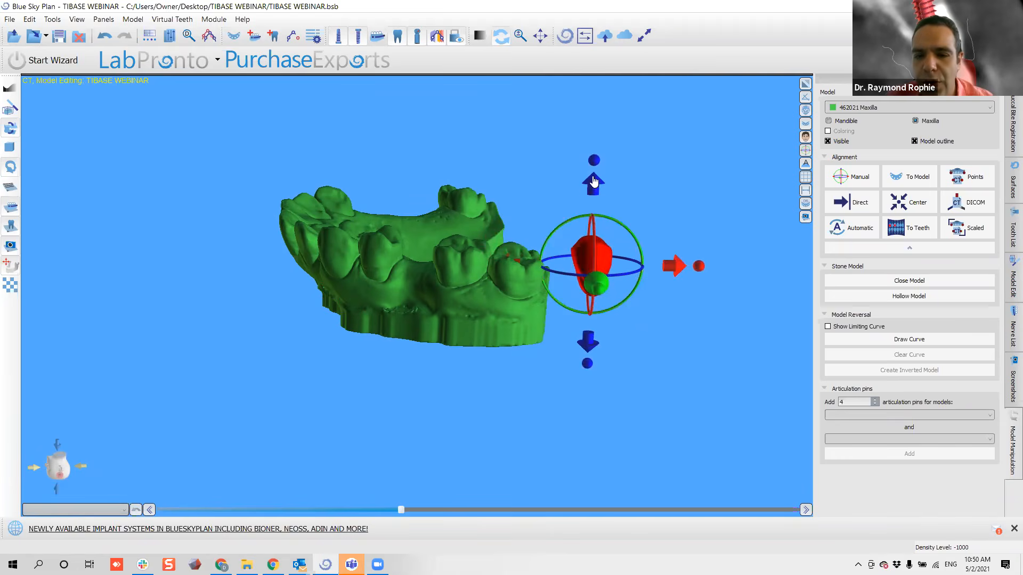
# Raise the virtual premolar and slide it back along the arch into the gap, adjusting its mesiodistal width.
pyautogui.moveTo(593, 184); pyautogui.dragTo(598, 161)
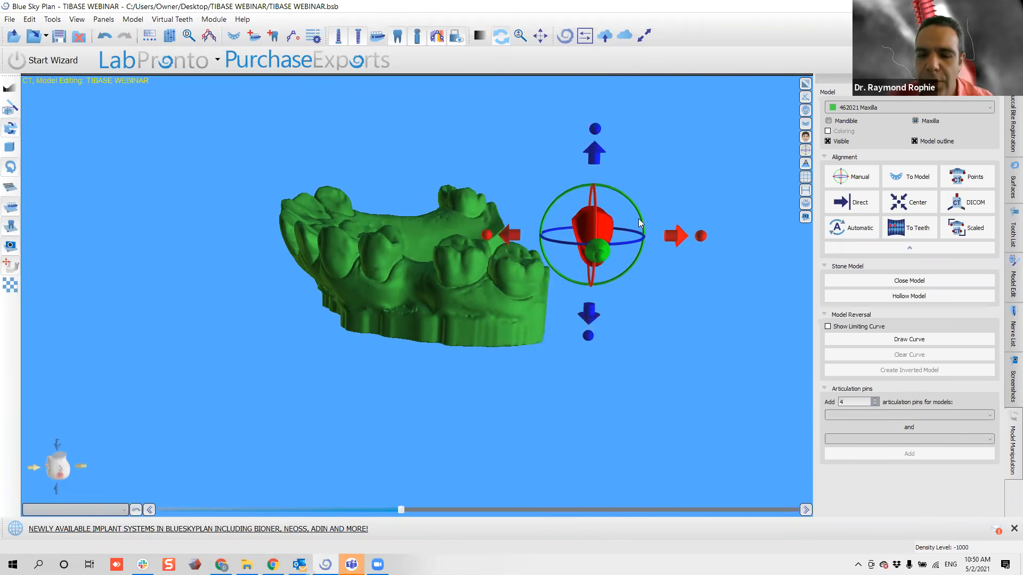
pyautogui.moveTo(677, 236); pyautogui.dragTo(507, 270)
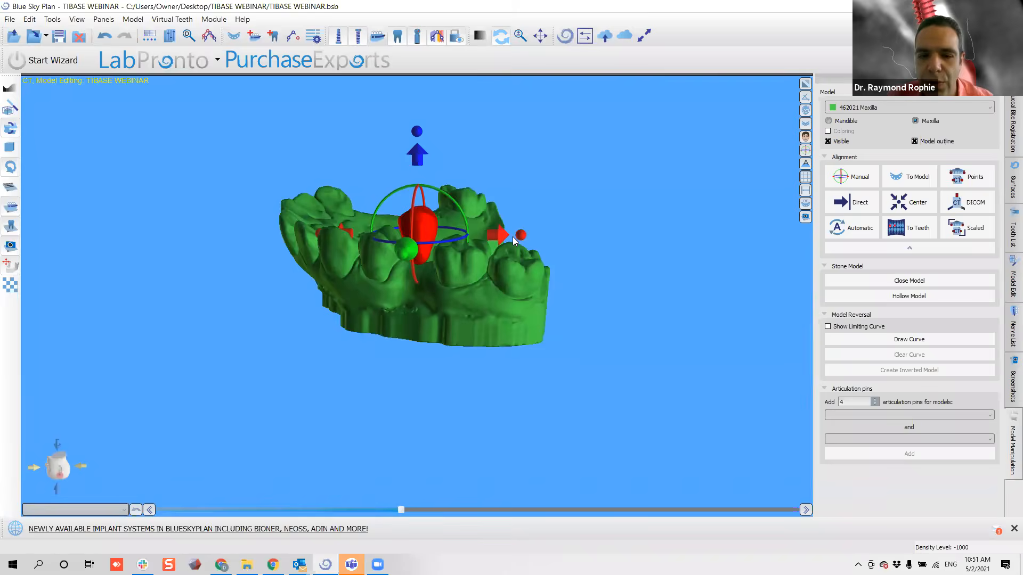
pyautogui.moveTo(522, 236); pyautogui.dragTo(544, 244)
# Lower the virtual premolar in the gap and refine its width and rotation between the neighbouring teeth.
pyautogui.moveTo(481, 302); pyautogui.dragTo(803, 276, button='right')
pyautogui.moveTo(498, 143); pyautogui.dragTo(500, 161)
pyautogui.moveTo(533, 217); pyautogui.dragTo(533, 217)
pyautogui.moveTo(633, 186); pyautogui.dragTo(480, 333, button='right')
pyautogui.moveTo(564, 323); pyautogui.dragTo(547, 334)
pyautogui.moveTo(474, 374); pyautogui.dragTo(470, 376)
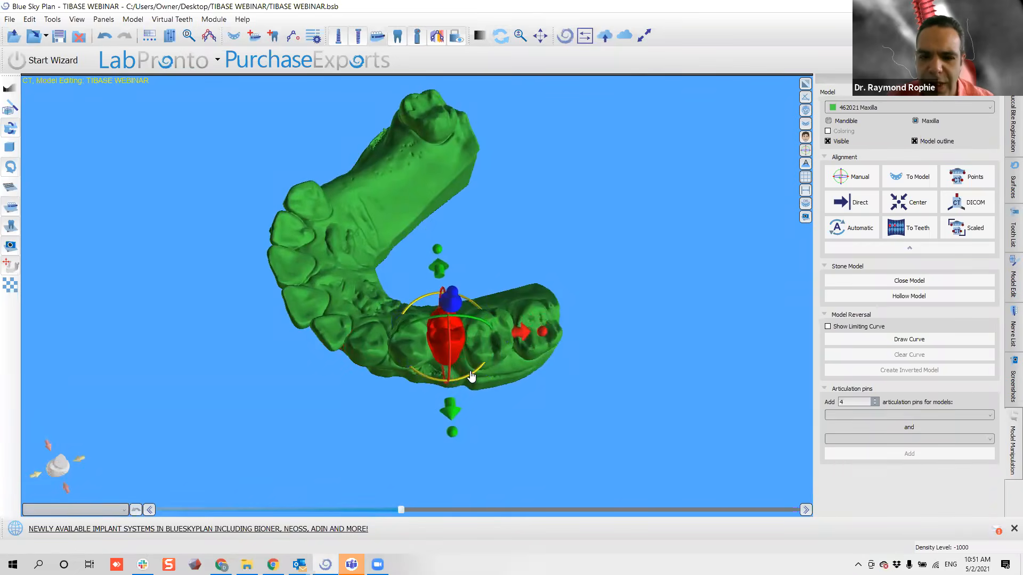
# Shift the virtual premolar in line with the outer surfaces of the adjacent teeth and lower it slightly.
pyautogui.moveTo(510, 386); pyautogui.dragTo(374, 159, button='right')
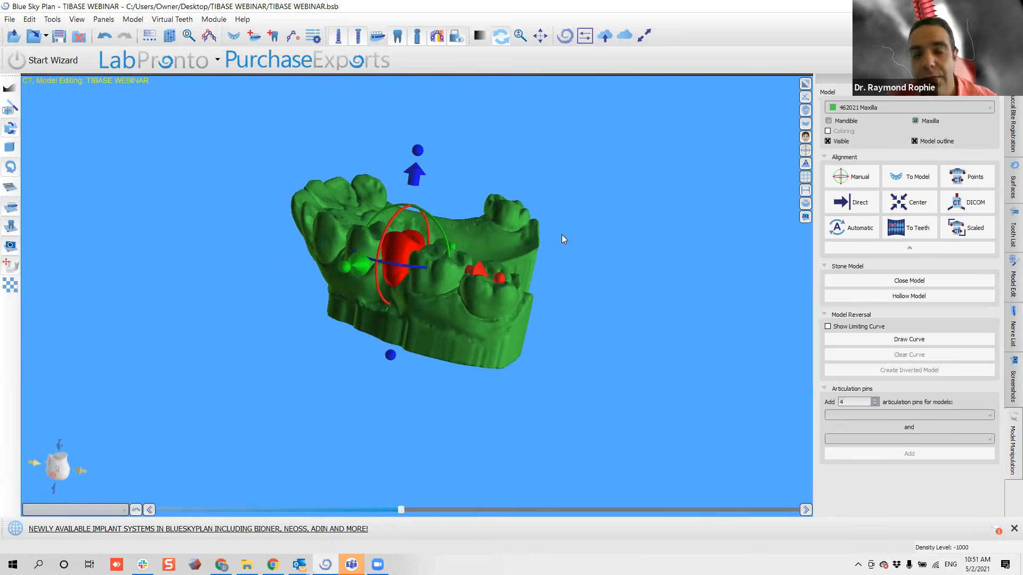
pyautogui.moveTo(571, 232); pyautogui.dragTo(424, 316, button='right')
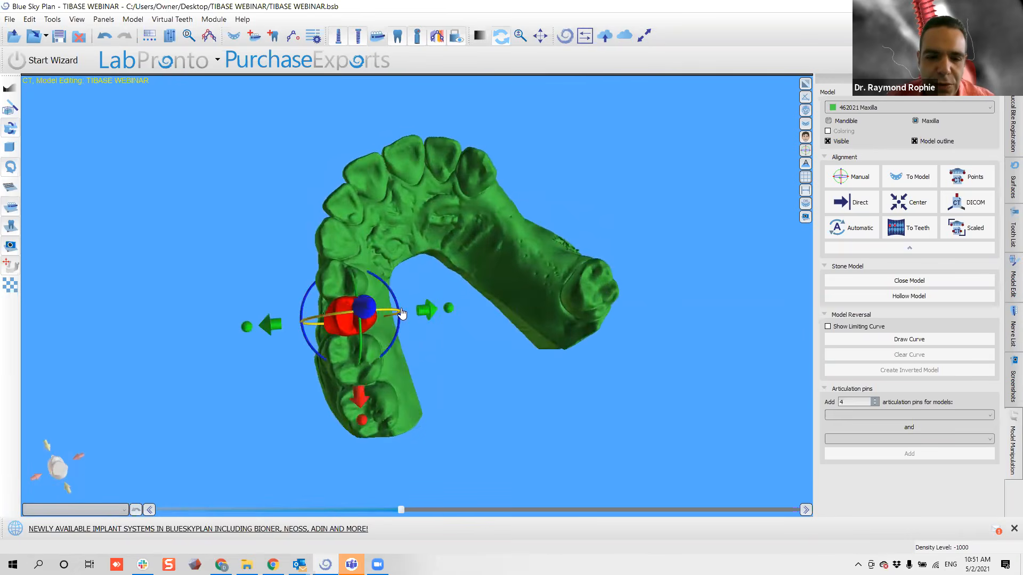
pyautogui.moveTo(341, 440); pyautogui.dragTo(574, 137, button='right')
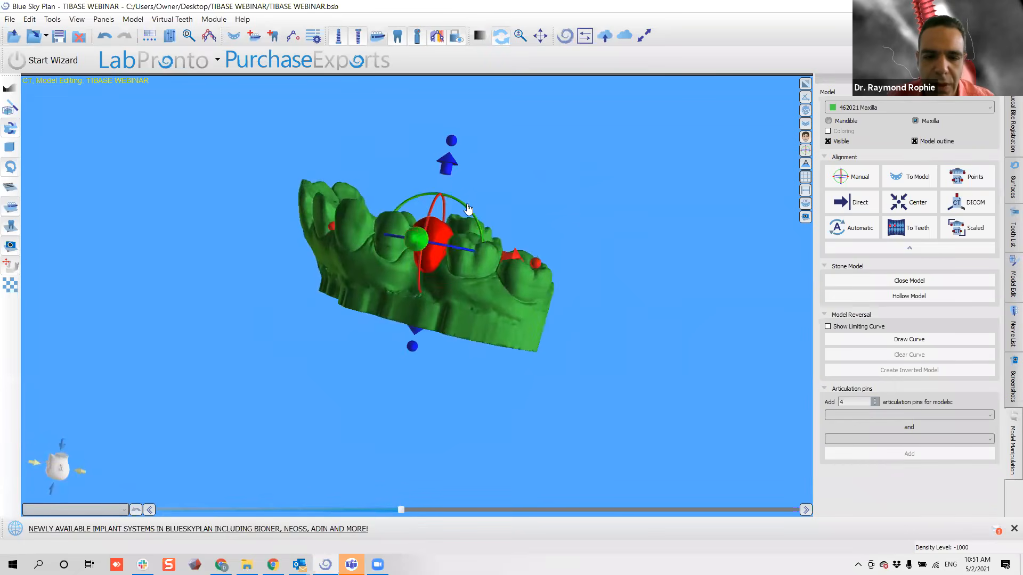
pyautogui.moveTo(465, 210); pyautogui.dragTo(540, 260, button='right')
pyautogui.moveTo(507, 233)
pyautogui.moveTo(522, 215); pyautogui.dragTo(554, 248)
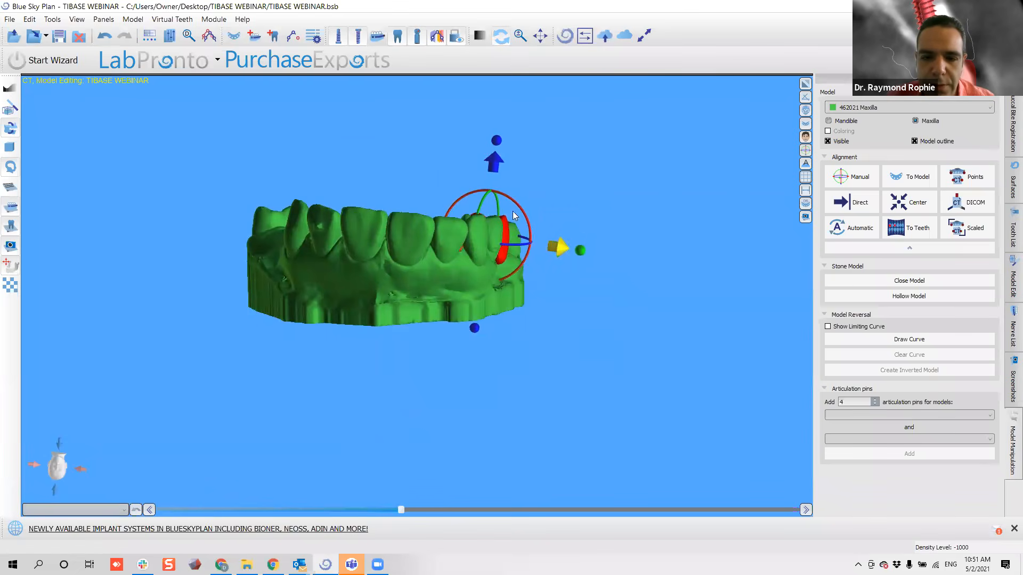
pyautogui.moveTo(494, 164); pyautogui.dragTo(494, 167)
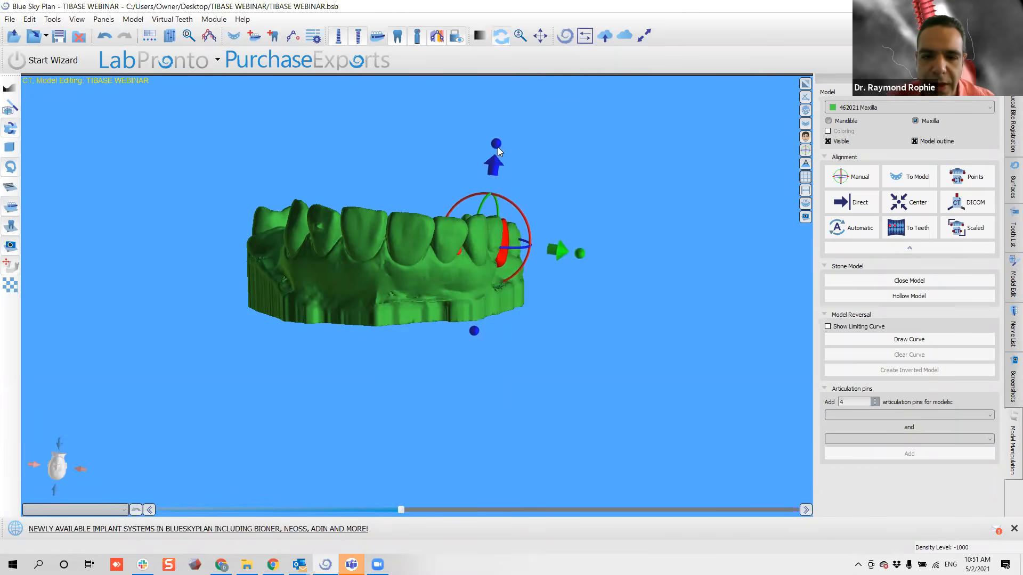
# Fine-tune the virtual premolar's tilt and height against the first premolar and first molar.
pyautogui.moveTo(600, 167); pyautogui.dragTo(372, 380)
pyautogui.moveTo(343, 202); pyautogui.dragTo(600, 253)
pyautogui.moveTo(638, 334); pyautogui.dragTo(421, 208)
pyautogui.moveTo(450, 160); pyautogui.dragTo(455, 164)
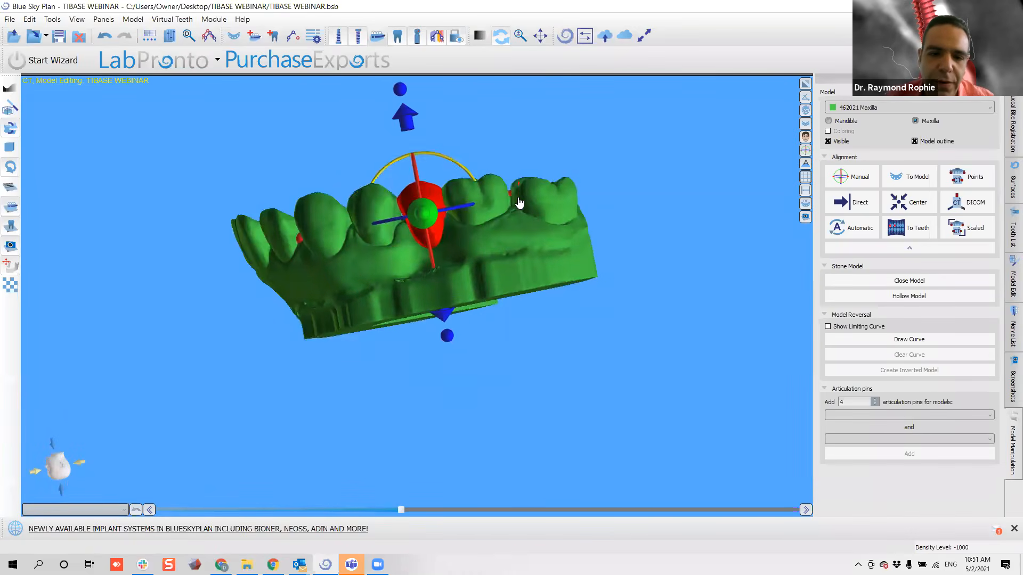
pyautogui.moveTo(407, 127); pyautogui.dragTo(405, 124)
# Inspect the virtual premolar's contacts, gum line and contour up close from the back, cheek side and biting surface.
pyautogui.scroll(5, 521, 250)
pyautogui.moveTo(635, 233); pyautogui.dragTo(278, 254)
pyautogui.click(556, 239)
pyautogui.click(279, 249)
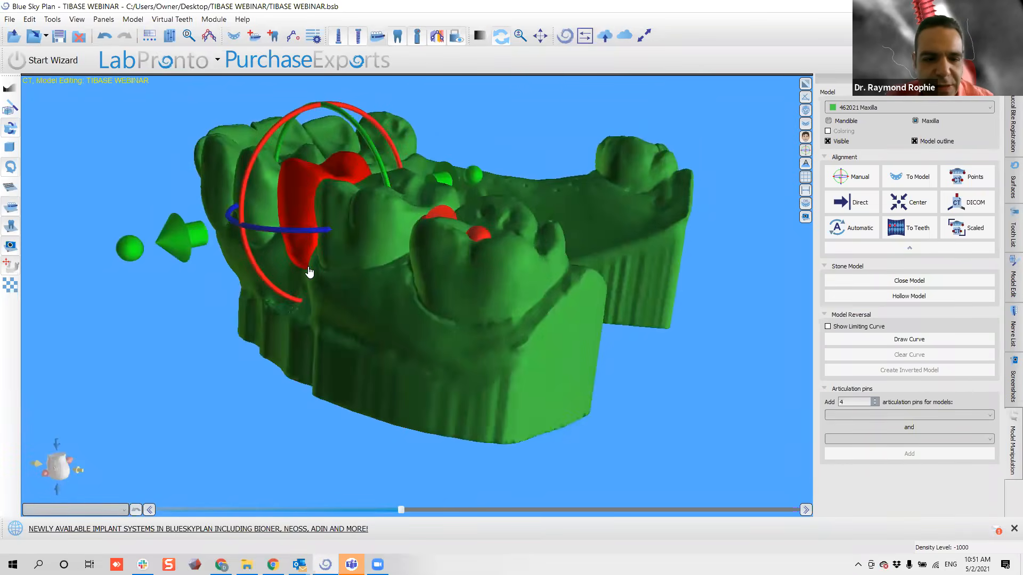
pyautogui.moveTo(228, 382); pyautogui.dragTo(527, 349)
pyautogui.click(547, 226)
pyautogui.click(547, 226)
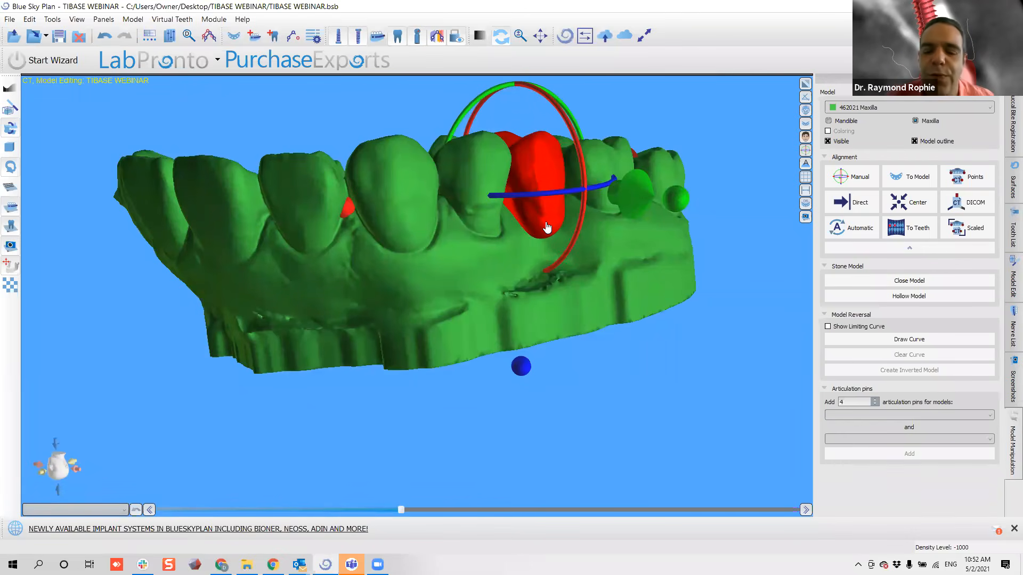
pyautogui.moveTo(253, 299); pyautogui.dragTo(603, 416)
pyautogui.moveTo(605, 311); pyautogui.dragTo(258, 126)
pyautogui.moveTo(576, 221); pyautogui.dragTo(549, 335)
# Import the 46202 Mandible scan from the TIBASE WEBINAR folder and keep its model type as Mandible.
pyautogui.click(1014, 184)
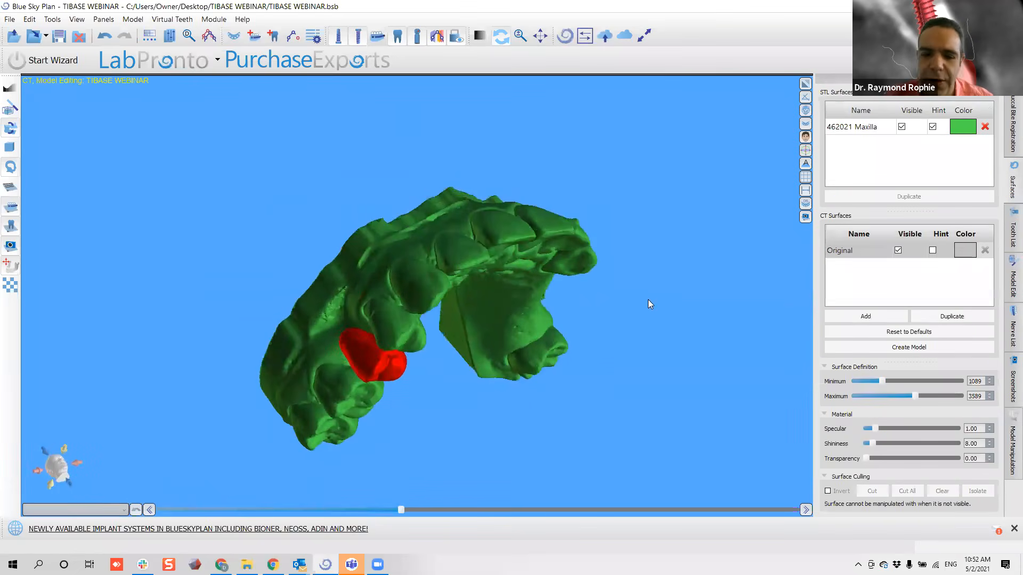
pyautogui.moveTo(379, 452); pyautogui.dragTo(342, 520)
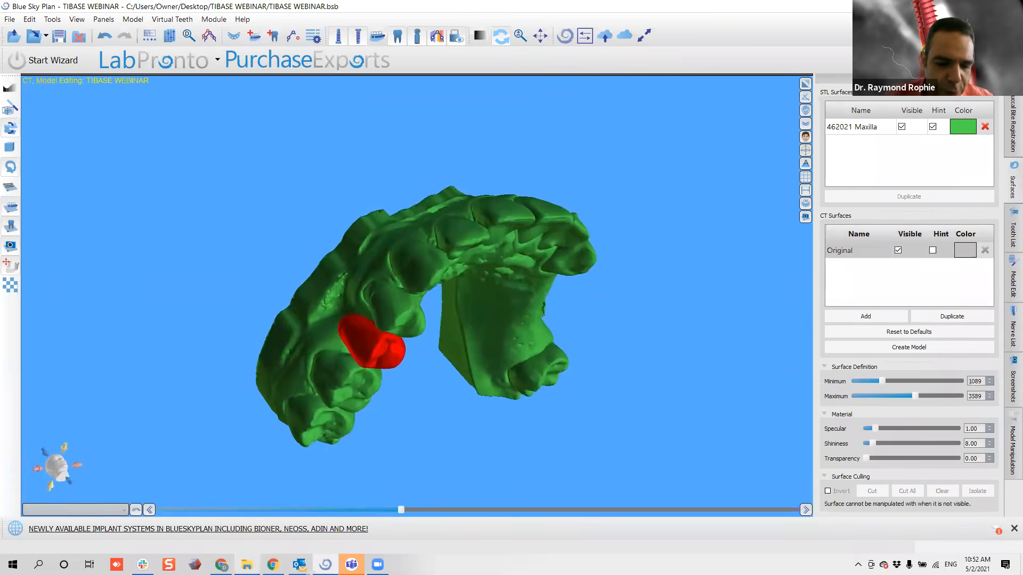
pyautogui.click(247, 564)
pyautogui.click(699, 126)
pyautogui.click(724, 129)
pyautogui.moveTo(724, 131); pyautogui.dragTo(259, 230)
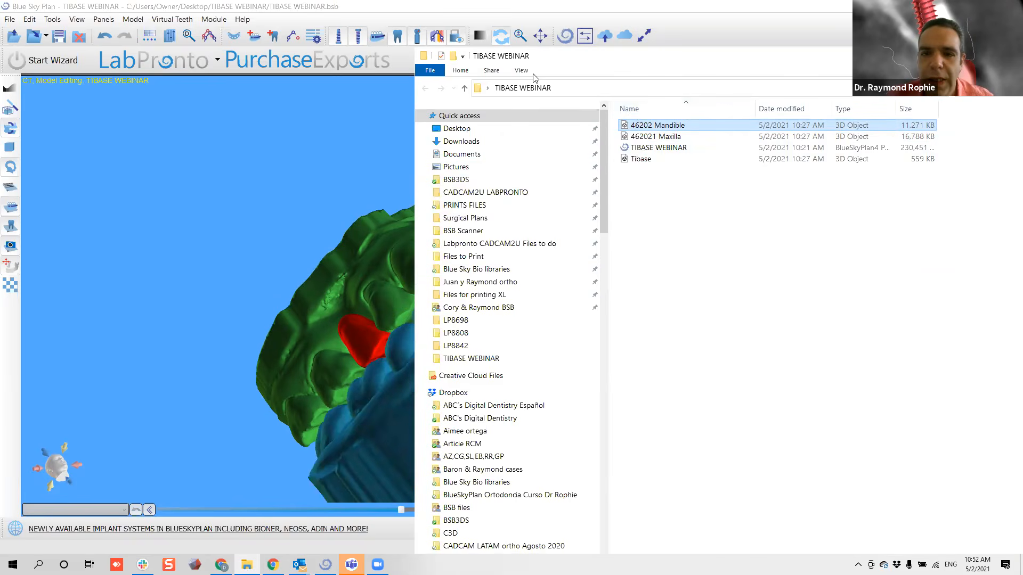
pyautogui.click(279, 248)
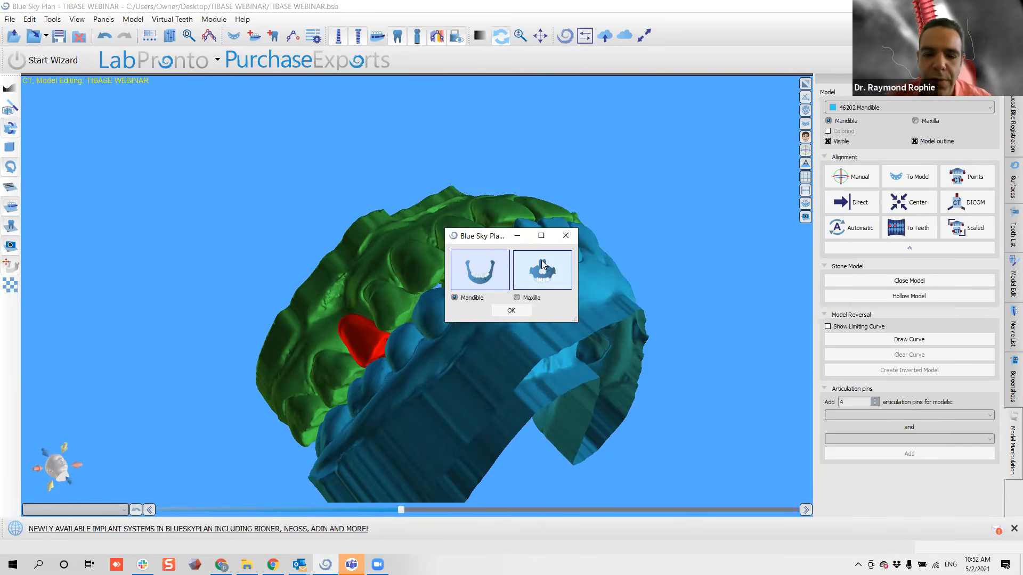
pyautogui.click(560, 238)
# Align the 46202 Mandible model to the 462021 Maxilla model without using points and view the bite from several sides.
pyautogui.moveTo(650, 199); pyautogui.dragTo(714, 402)
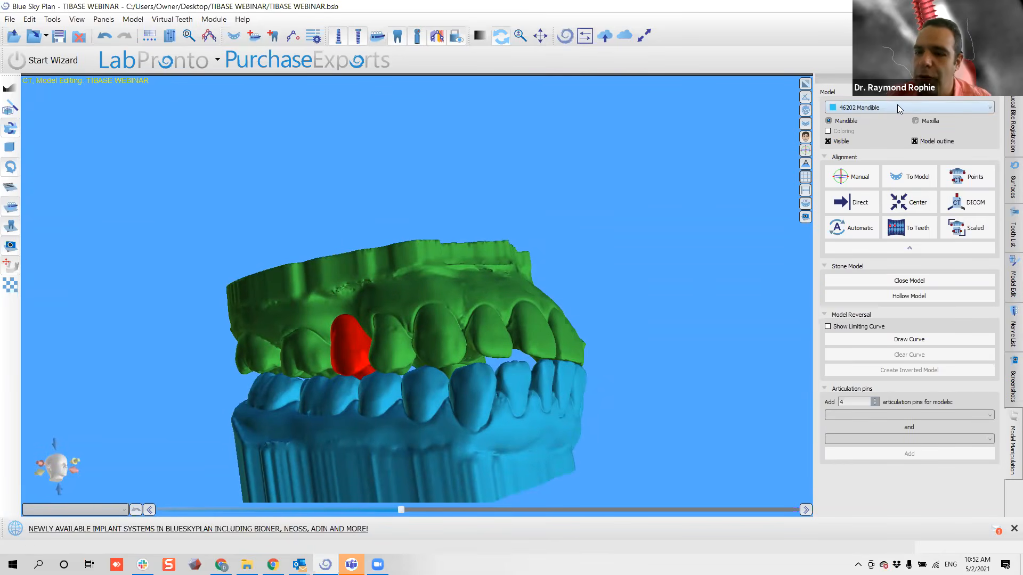
pyautogui.click(900, 178)
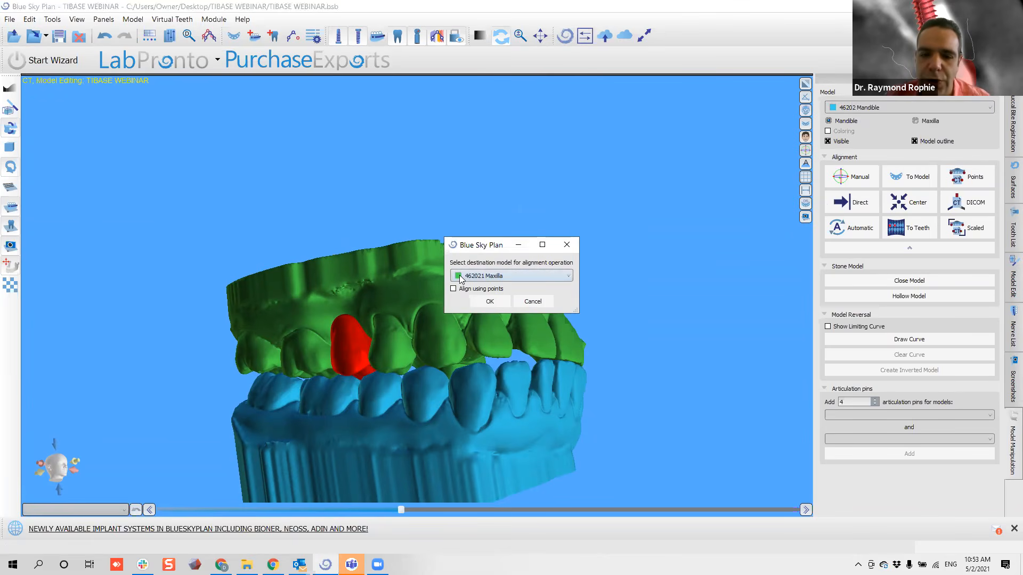
pyautogui.click(489, 302)
pyautogui.scroll(-3, 570, 326)
pyautogui.moveTo(539, 304); pyautogui.dragTo(600, 347)
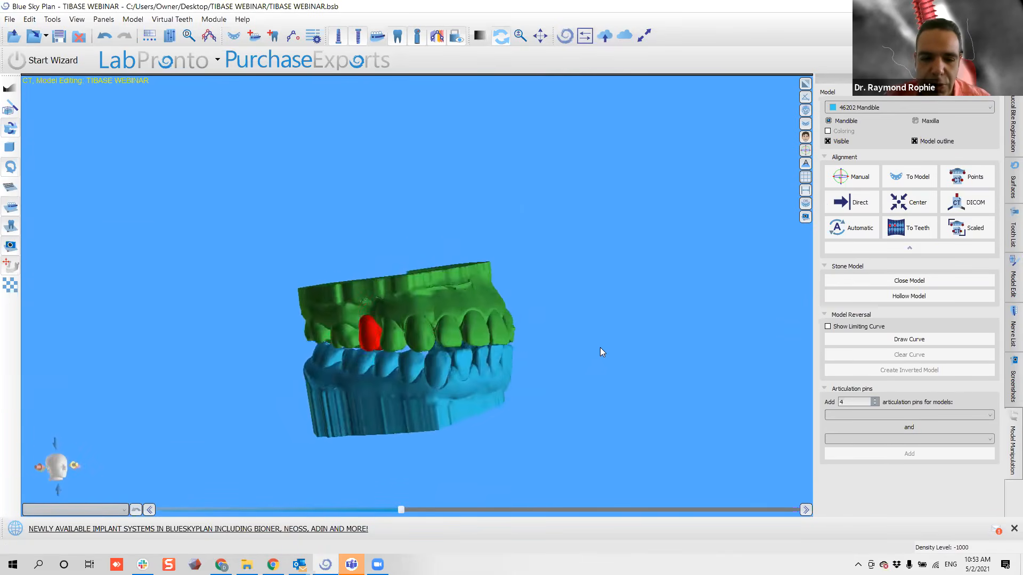
pyautogui.moveTo(262, 324); pyautogui.dragTo(432, 232)
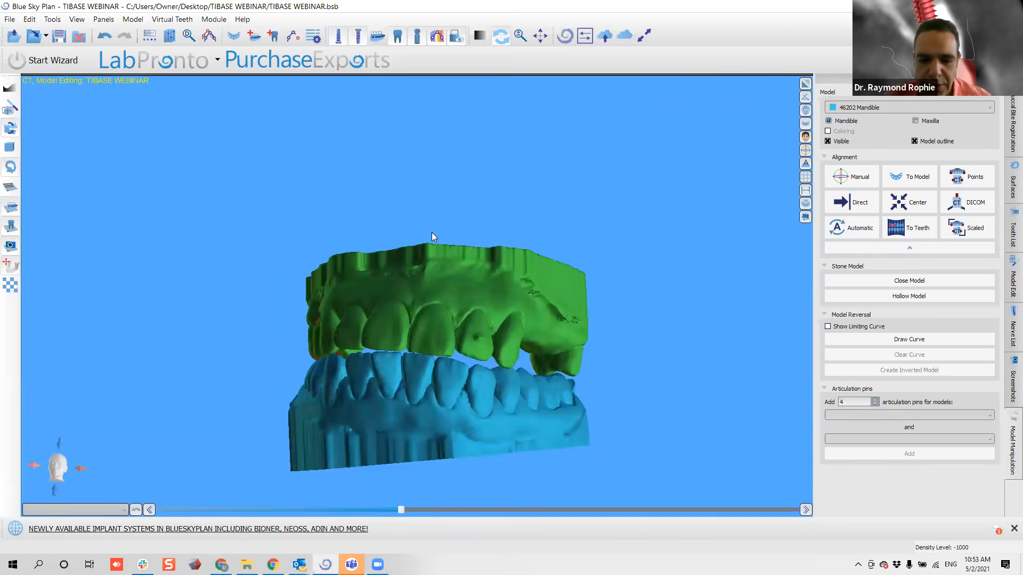
# Check how the virtual premolar meets the lower teeth and hide the 46202 Mandible surface.
pyautogui.moveTo(65, 249); pyautogui.dragTo(618, 501)
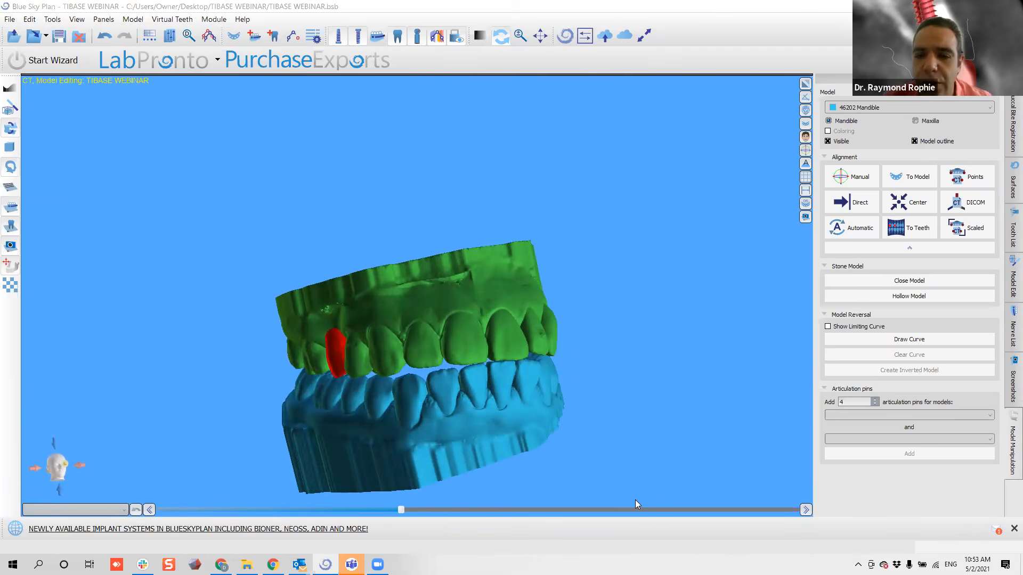
pyautogui.moveTo(433, 254); pyautogui.dragTo(560, 301)
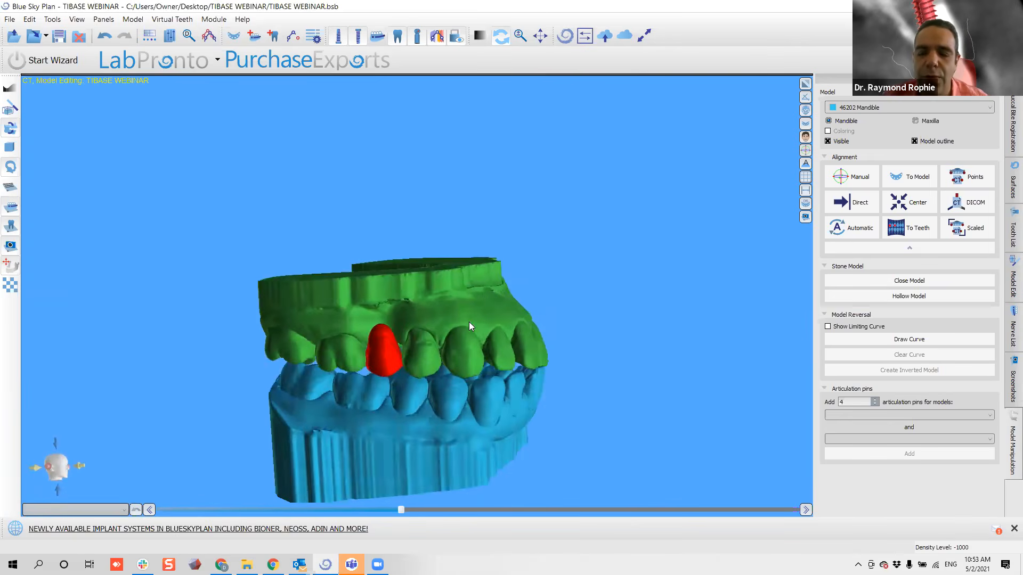
pyautogui.moveTo(469, 326); pyautogui.dragTo(490, 305)
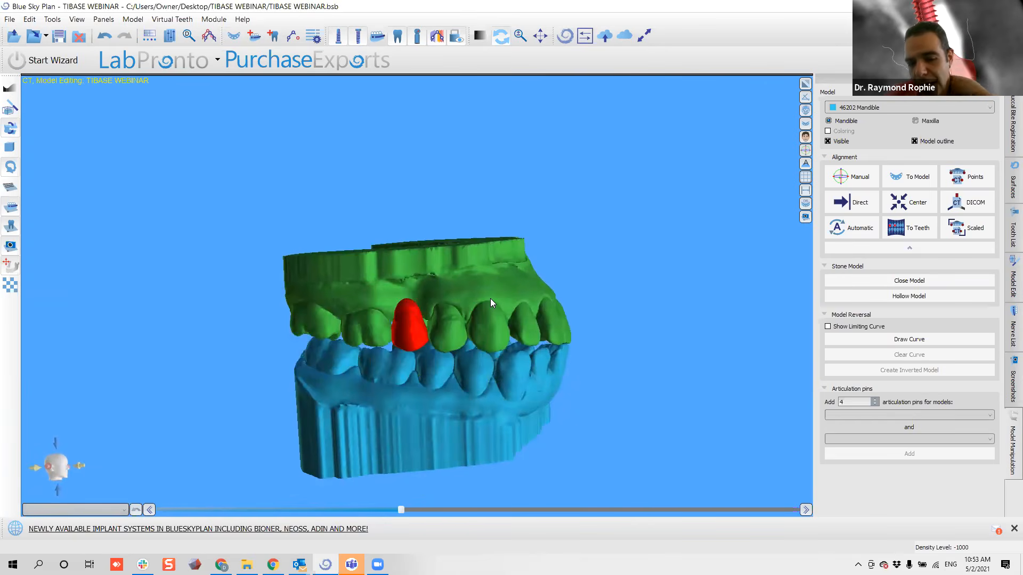
pyautogui.moveTo(465, 333); pyautogui.dragTo(493, 343)
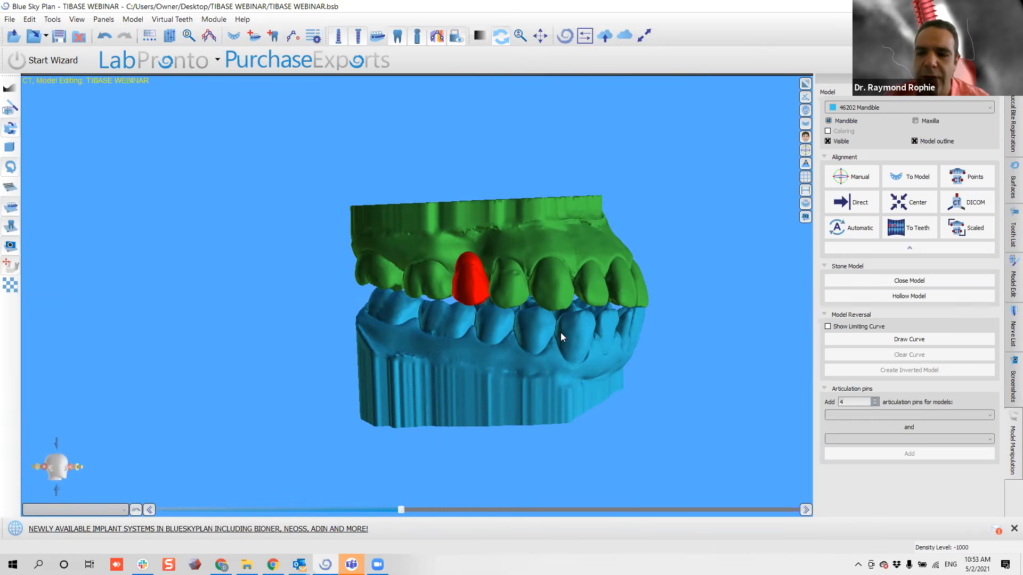
pyautogui.click(1013, 181)
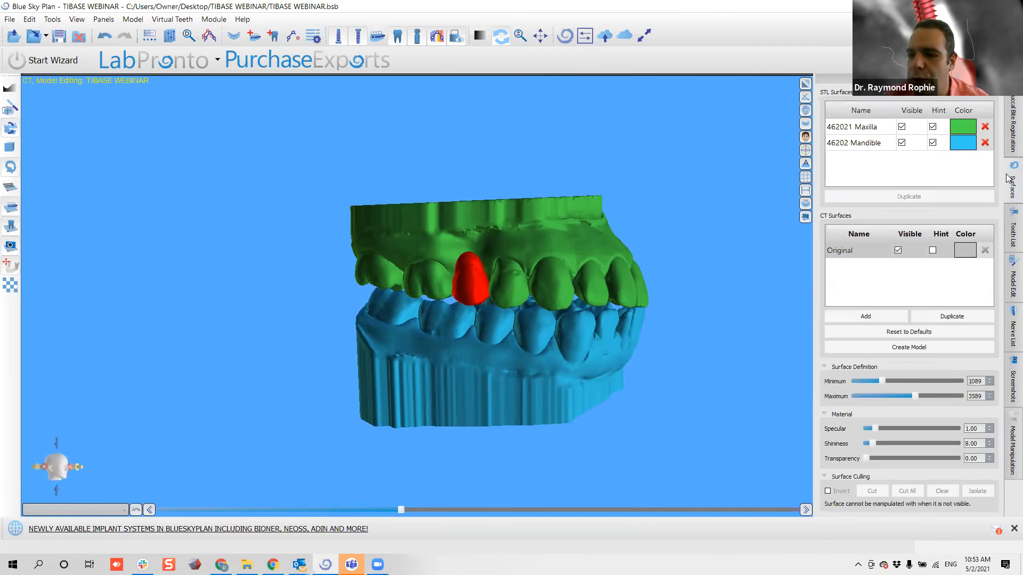
pyautogui.click(901, 143)
# Move the virtual premolar slightly toward the gum and fine-tune its tilt in line with the neighbouring upper teeth.
pyautogui.moveTo(602, 315); pyautogui.dragTo(411, 71)
pyautogui.moveTo(305, 268); pyautogui.dragTo(448, 290)
pyautogui.scroll(3, 448, 291)
pyautogui.click(432, 288)
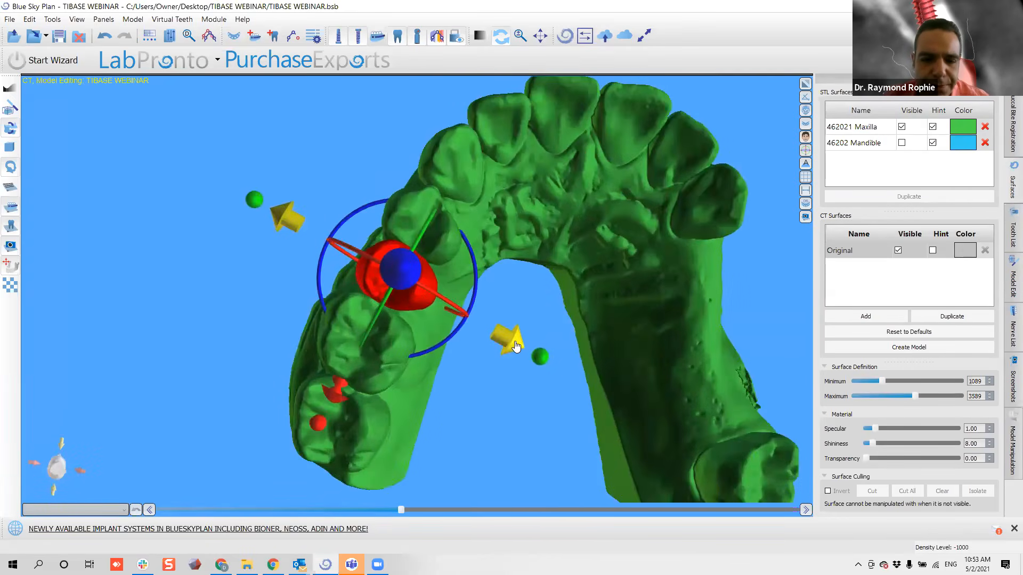
pyautogui.moveTo(389, 170); pyautogui.dragTo(641, 474)
pyautogui.click(432, 341)
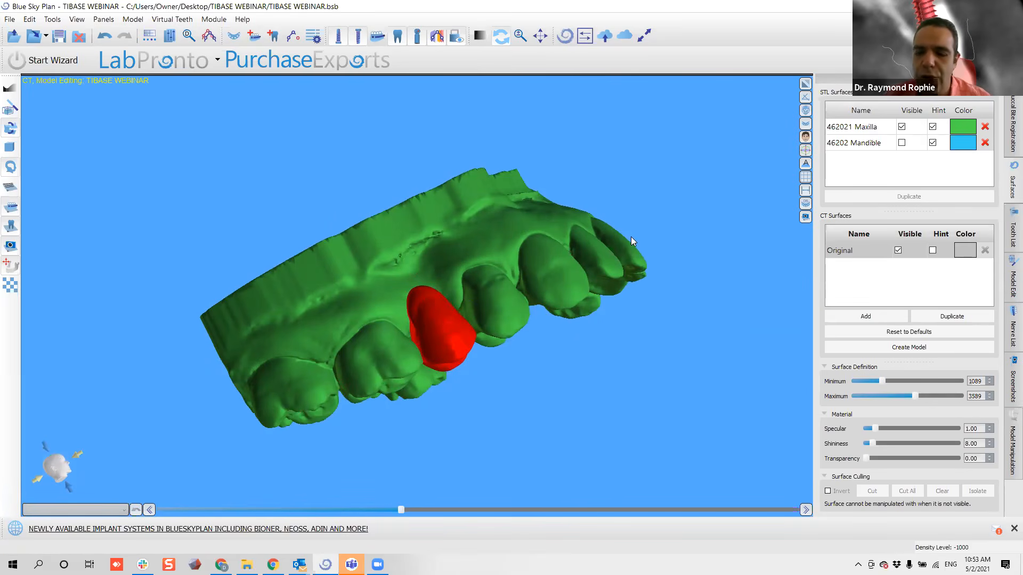
pyautogui.moveTo(629, 239); pyautogui.dragTo(263, 303)
pyautogui.click(377, 349)
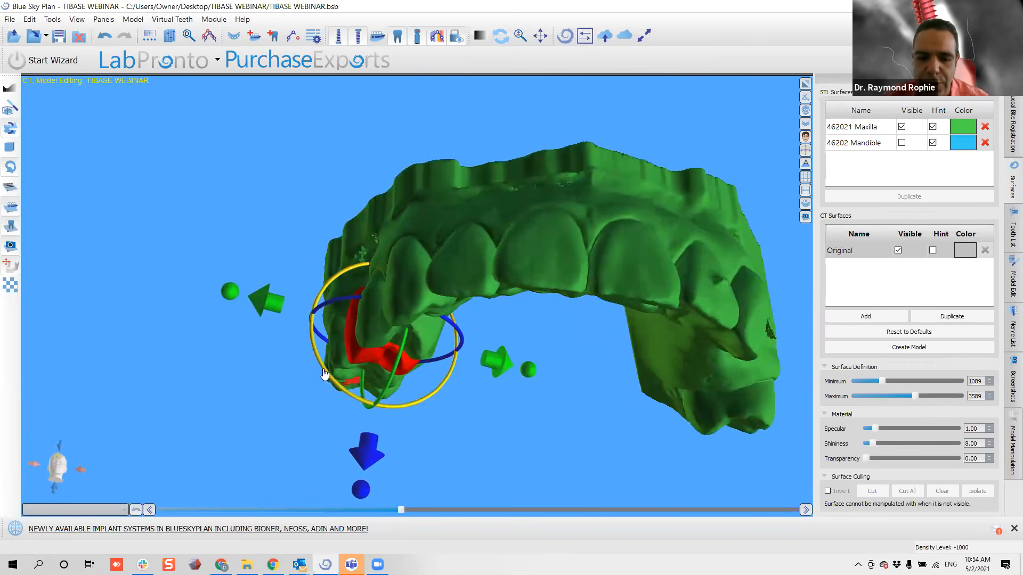
pyautogui.moveTo(378, 457); pyautogui.dragTo(378, 454)
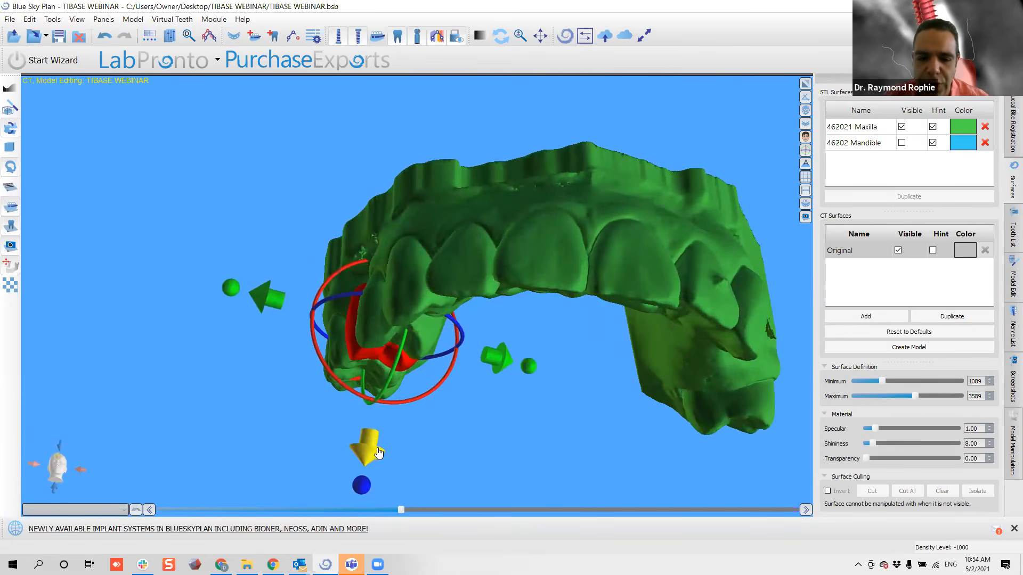
pyautogui.moveTo(427, 405); pyautogui.dragTo(423, 407)
pyautogui.moveTo(251, 342); pyautogui.dragTo(586, 383)
pyautogui.click(591, 363)
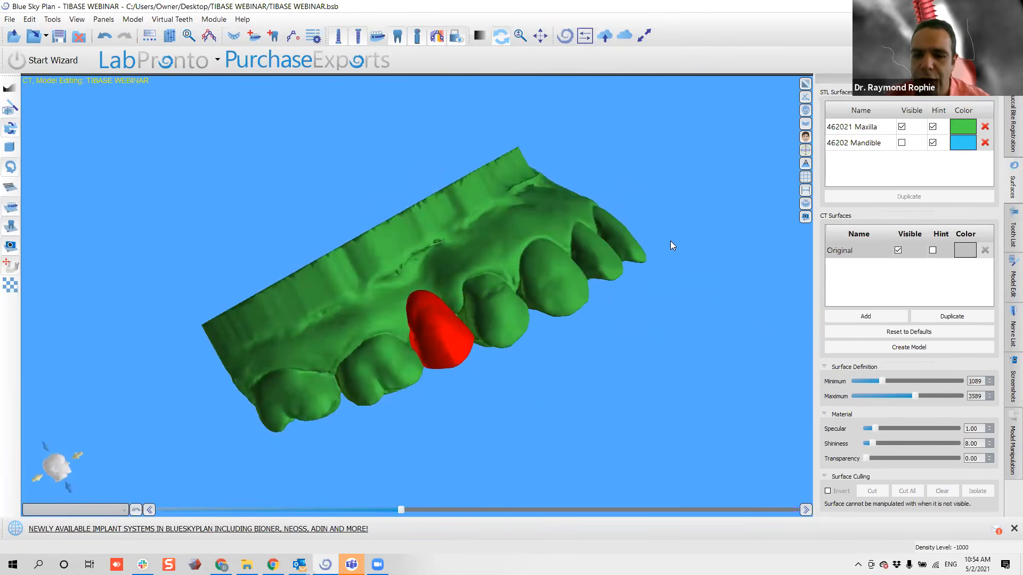
# Return to the multi-view CT layout and start aligning a new implant to the virtual premolar.
pyautogui.click(804, 86)
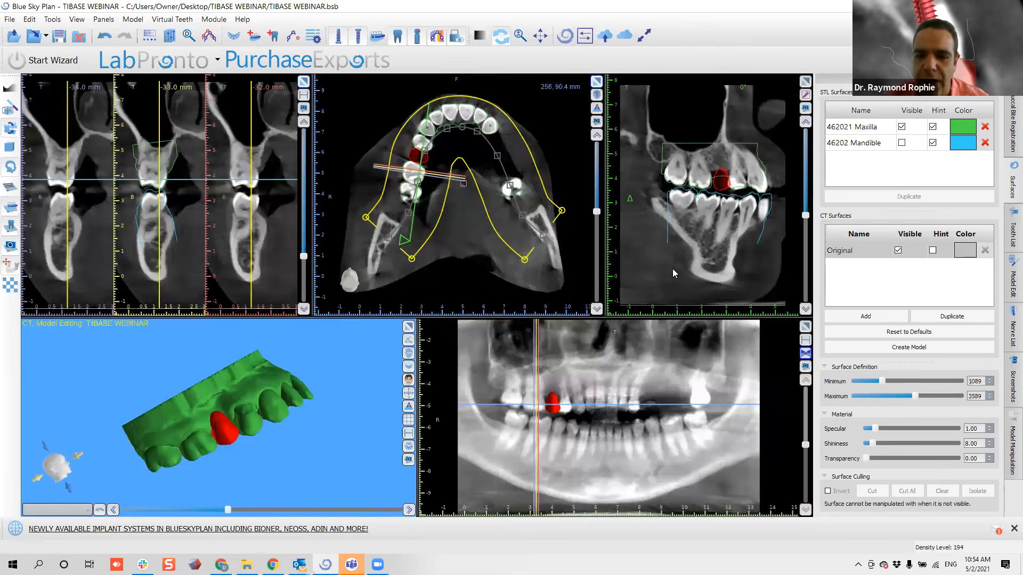
pyautogui.moveTo(303, 418); pyautogui.dragTo(177, 426)
pyautogui.scroll(3, 173, 432)
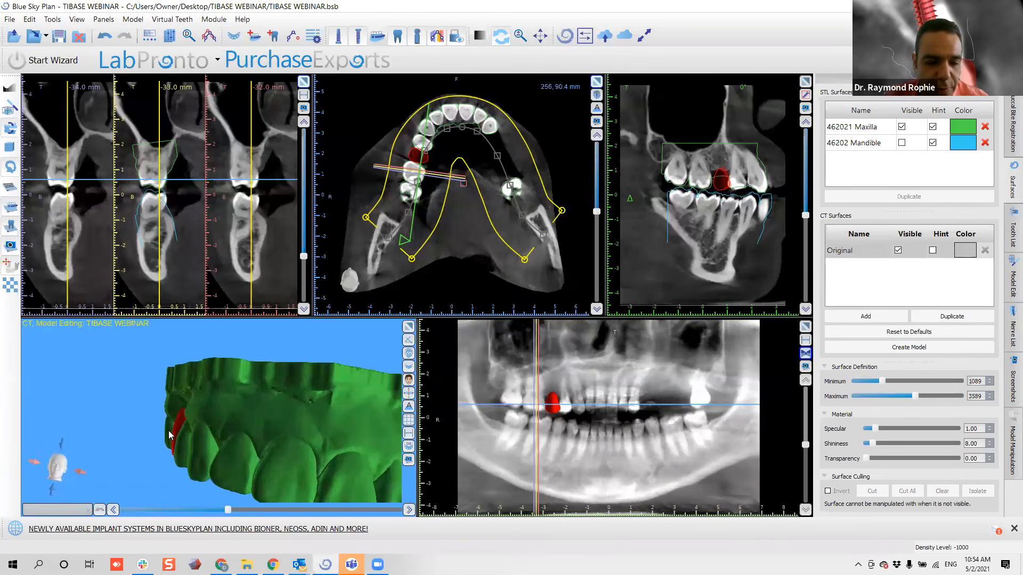
pyautogui.rightClick(721, 183)
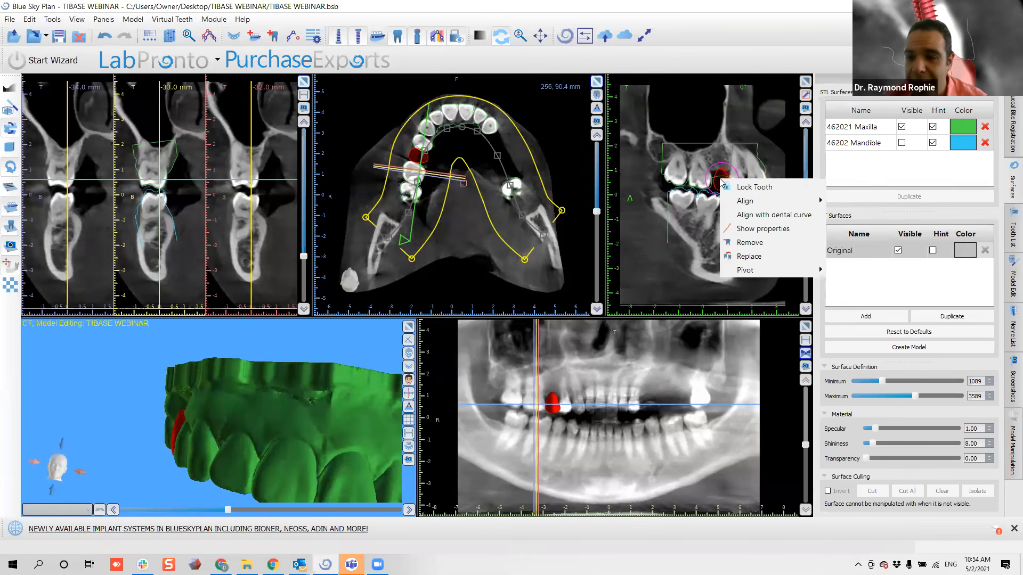
pyautogui.click(148, 407)
pyautogui.moveTo(122, 417); pyautogui.dragTo(279, 430)
pyautogui.rightClick(209, 451)
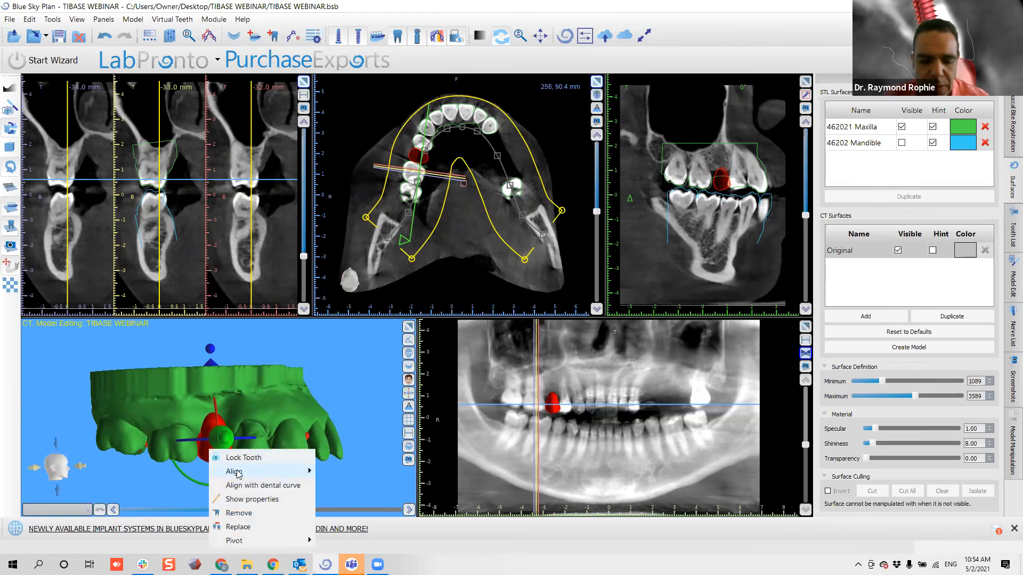
pyautogui.moveTo(237, 472)
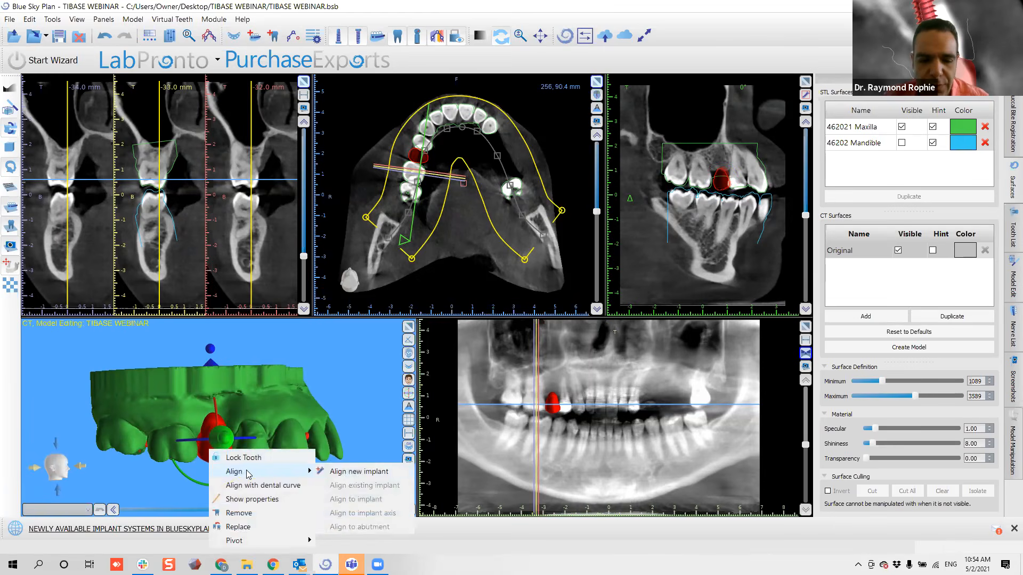
pyautogui.click(364, 472)
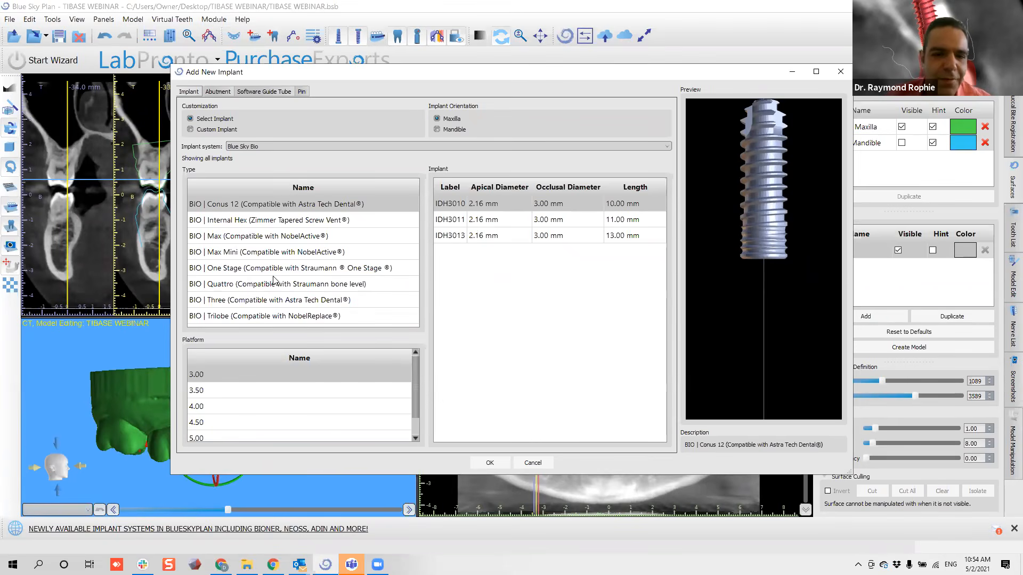
# Choose the Blue Sky Bio BIO | Max implant with the 4.30 platform, size IJH4310 at 10.00 mm length.
pyautogui.click(283, 239)
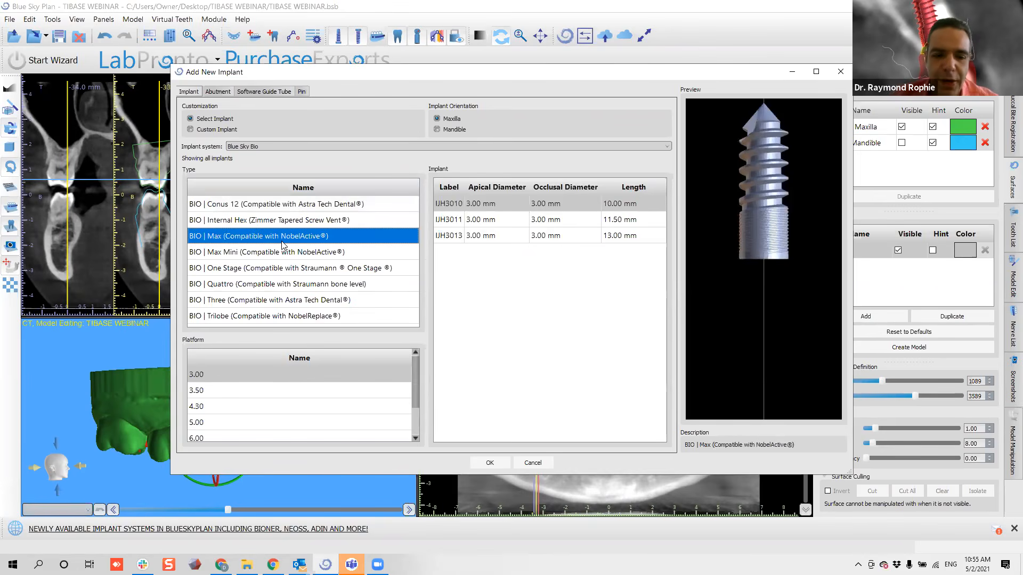
pyautogui.click(267, 408)
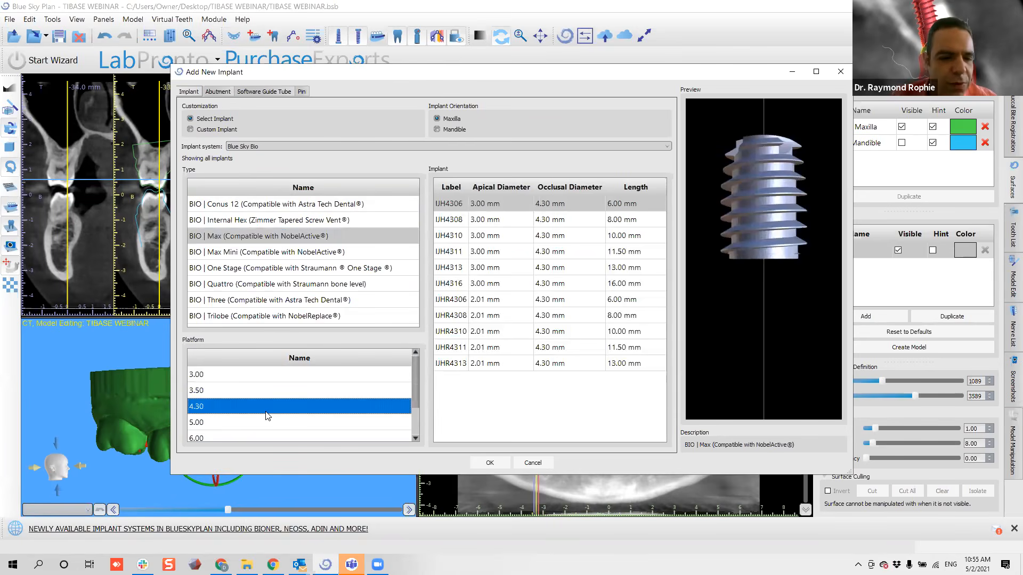
pyautogui.click(577, 236)
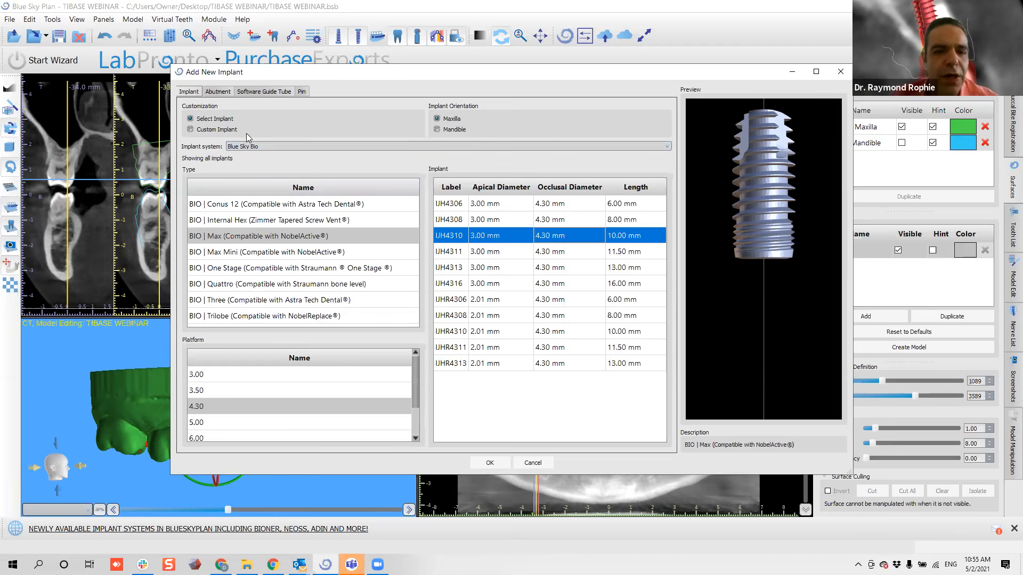
pyautogui.click(299, 407)
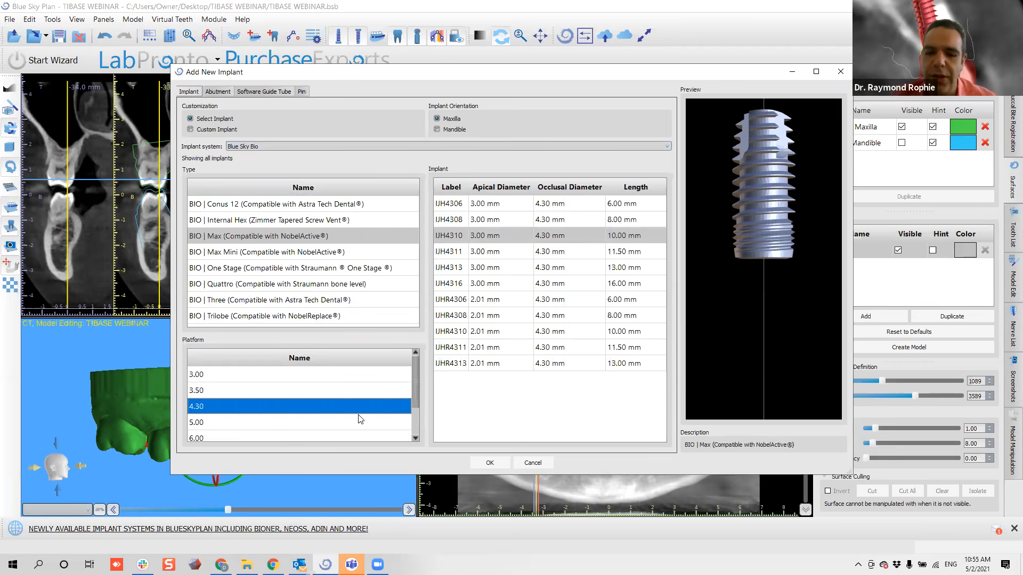
pyautogui.click(555, 237)
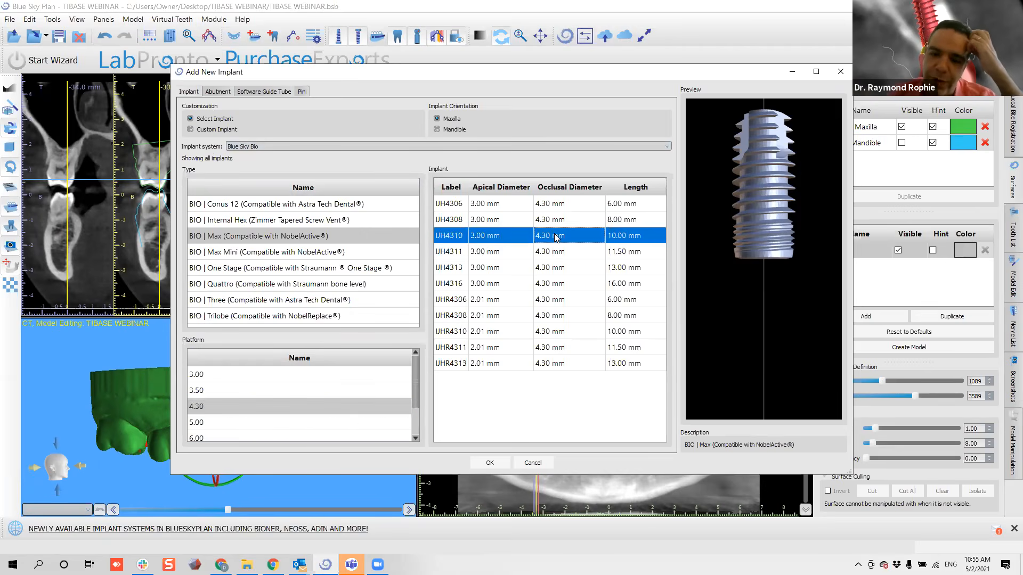
pyautogui.click(804, 255)
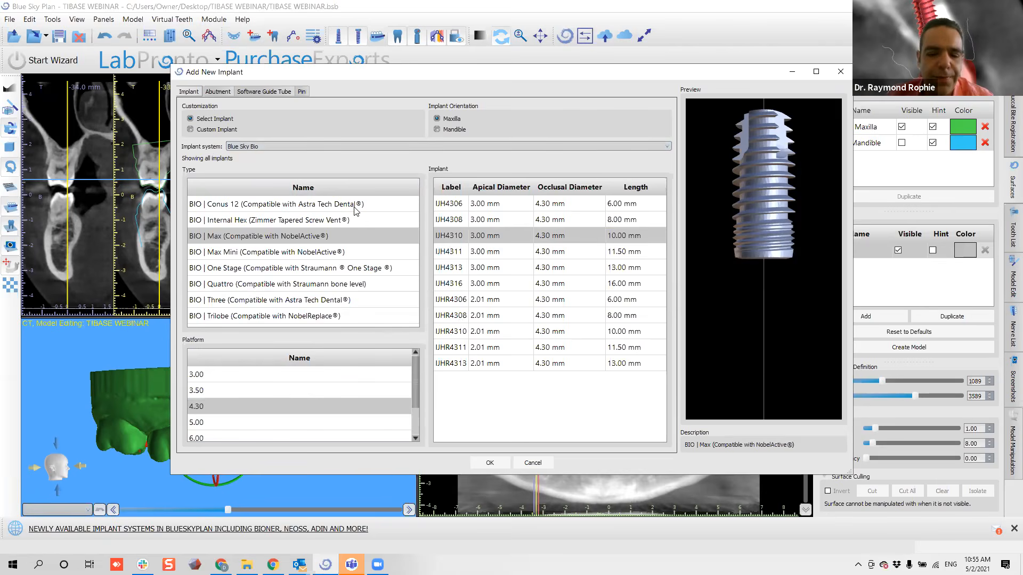
# Enable abutment selection for the implant and pick the straight ABJHNP abutment, 4.50 mm in diameter and 7.92 mm long.
pyautogui.click(219, 92)
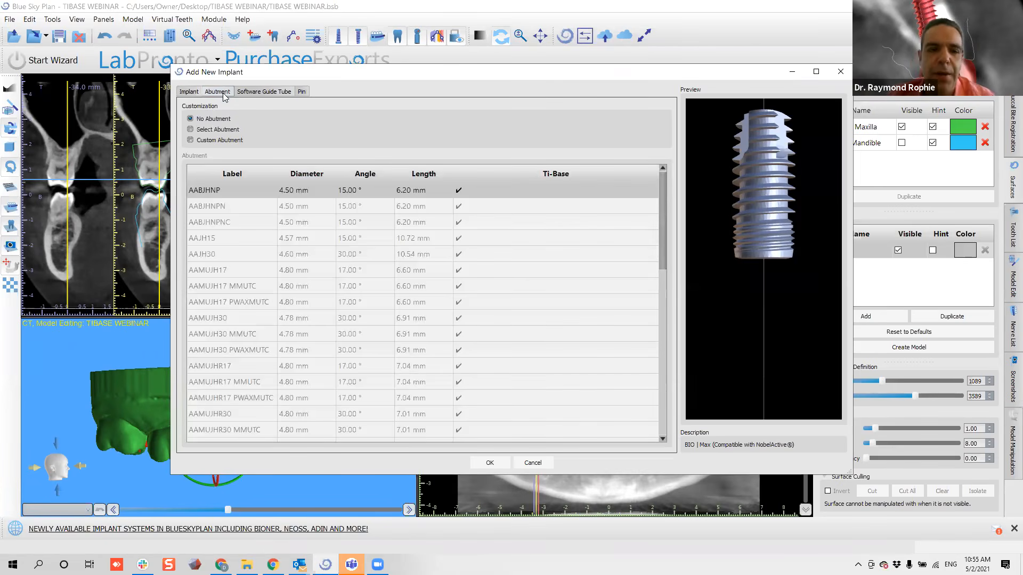
pyautogui.click(217, 130)
pyautogui.moveTo(510, 206); pyautogui.dragTo(495, 436)
pyautogui.scroll(-3, 493, 328)
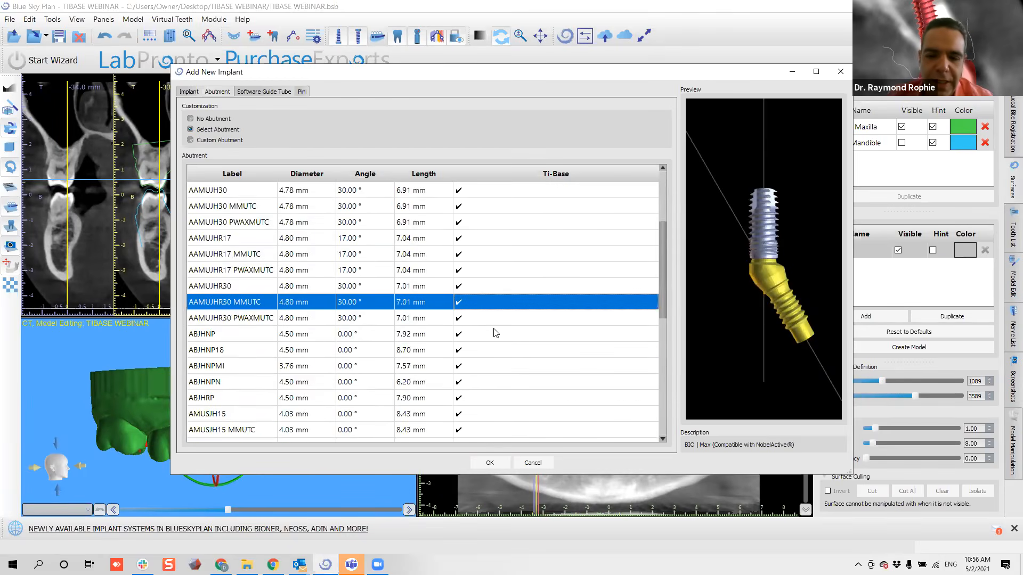
pyautogui.moveTo(496, 254); pyautogui.dragTo(487, 297)
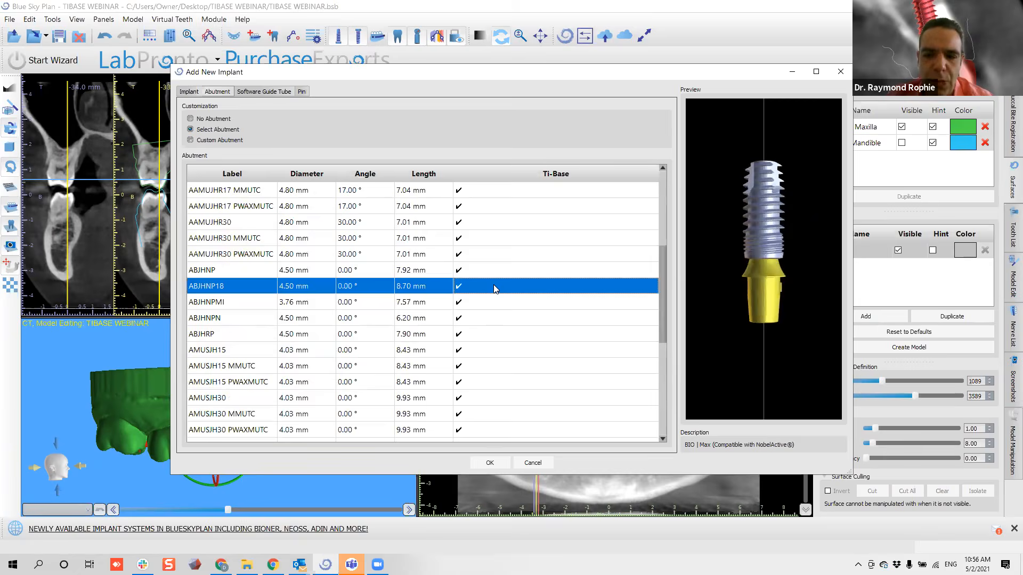
pyautogui.click(496, 273)
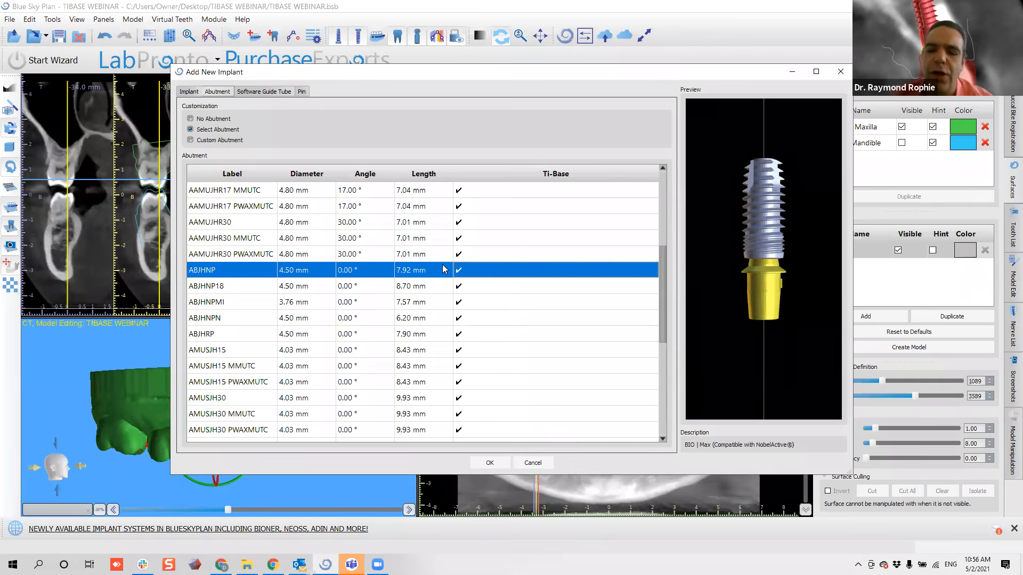
pyautogui.click(689, 505)
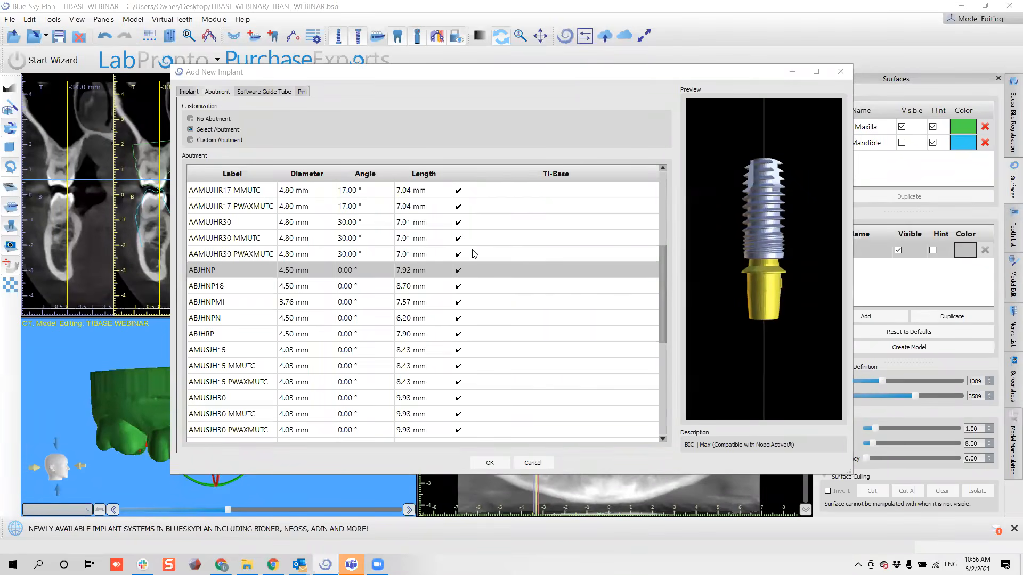
pyautogui.click(461, 271)
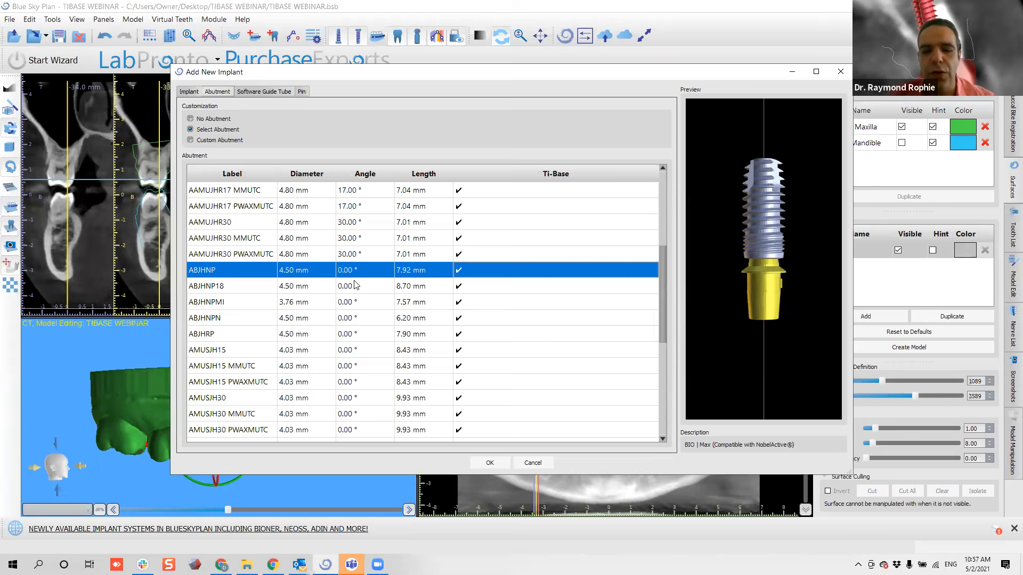
# Compare the straight abutments ABJHNP18, ABJHNPMI and ABJHNPN with ABJHNP in the implant preview.
pyautogui.click(293, 283)
pyautogui.click(301, 276)
pyautogui.click(301, 282)
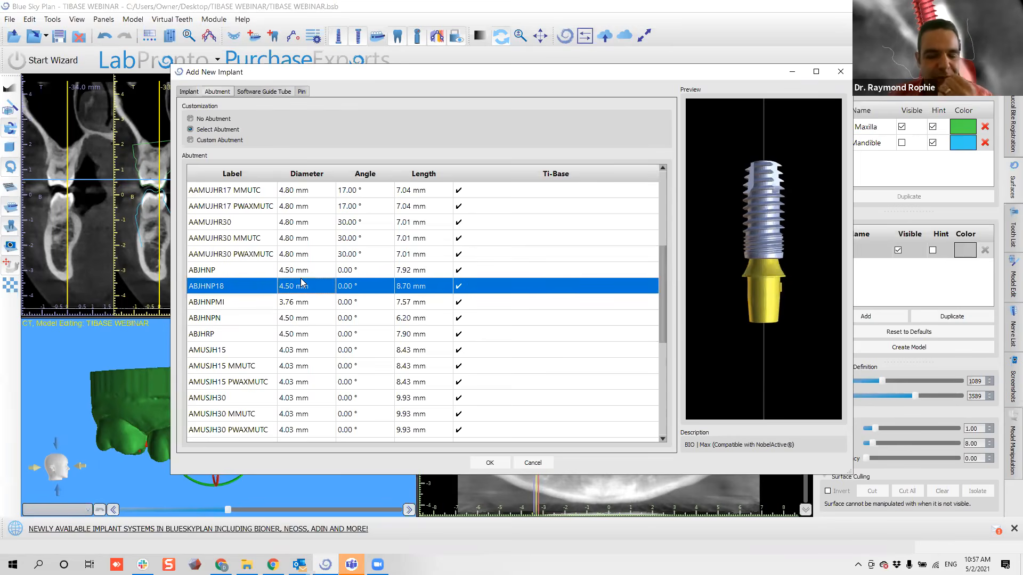
pyautogui.click(317, 275)
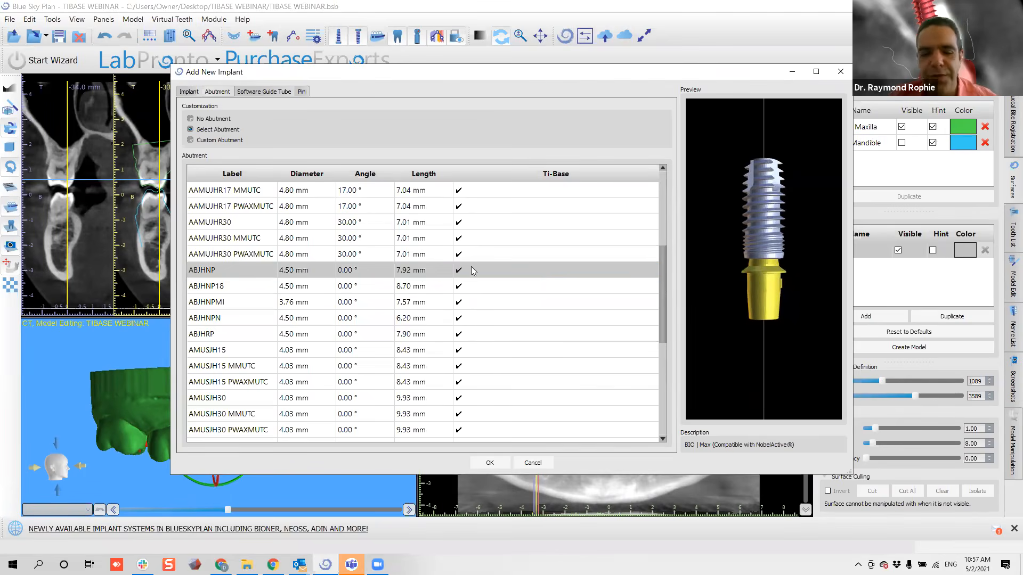
pyautogui.click(306, 290)
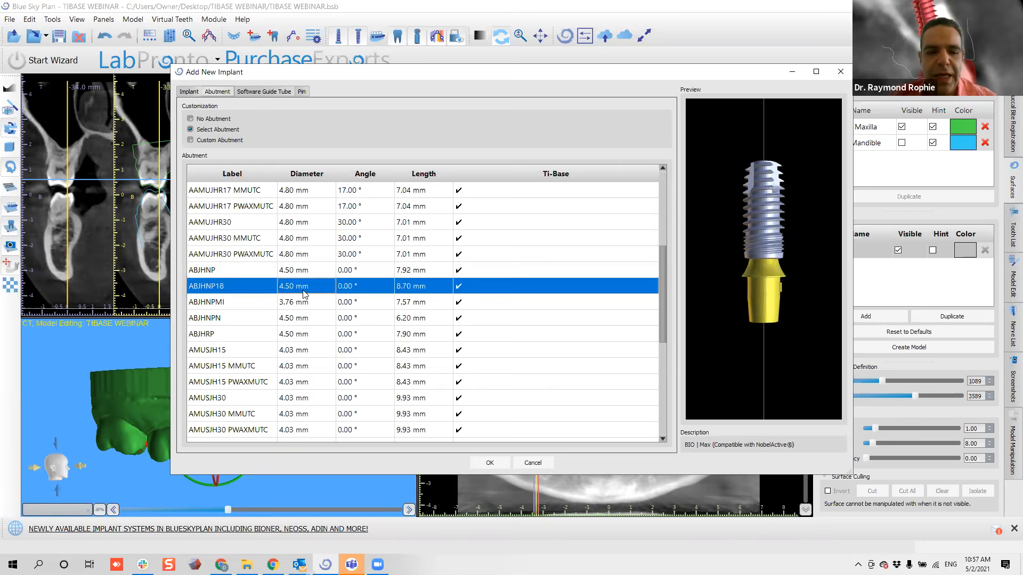
pyautogui.click(356, 303)
pyautogui.click(358, 319)
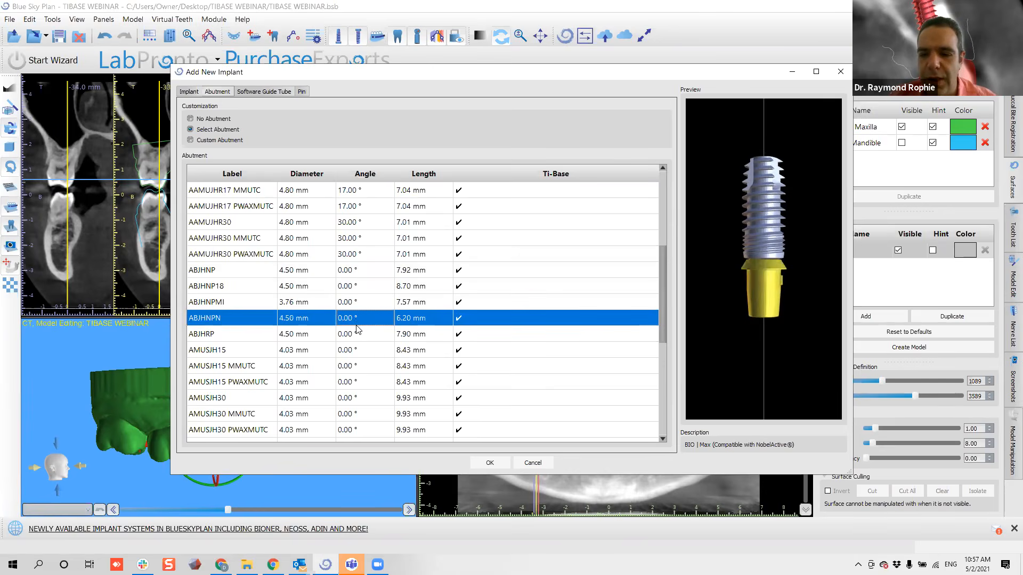
pyautogui.click(371, 272)
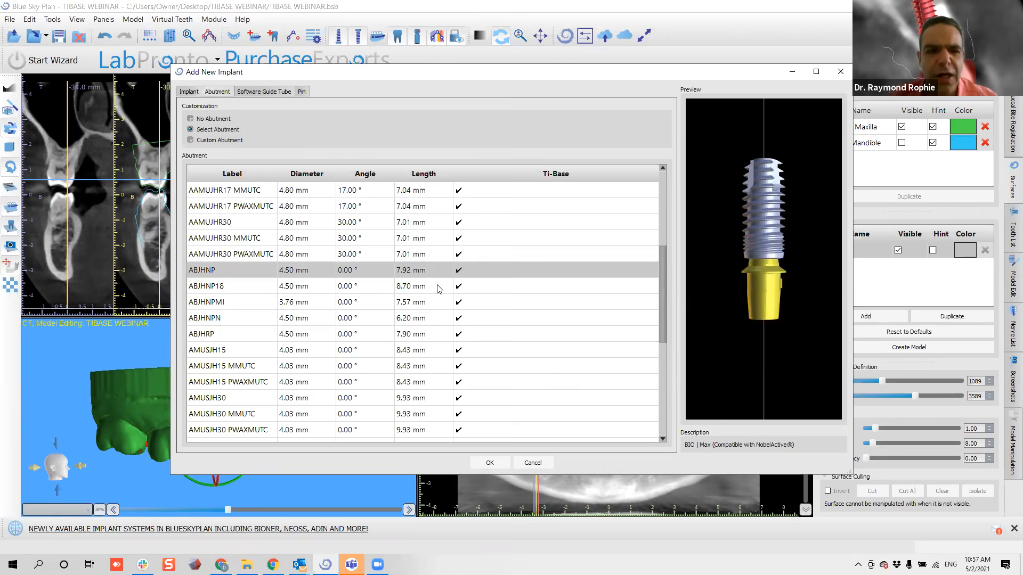
# Preview the 15° angled abutments AABJHNP and AABJHNPN on the implant.
pyautogui.scroll(4, 438, 289)
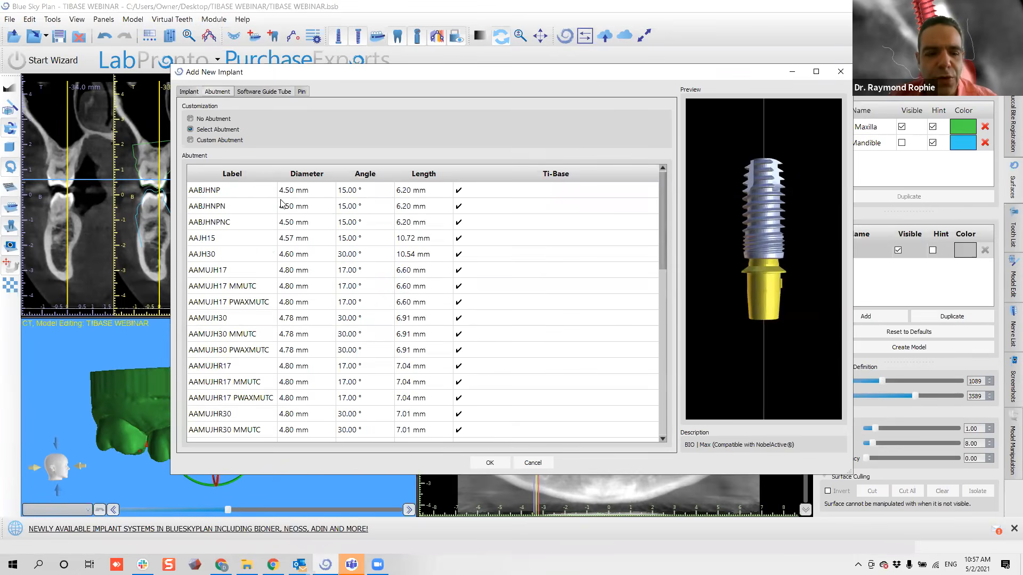
pyautogui.click(358, 192)
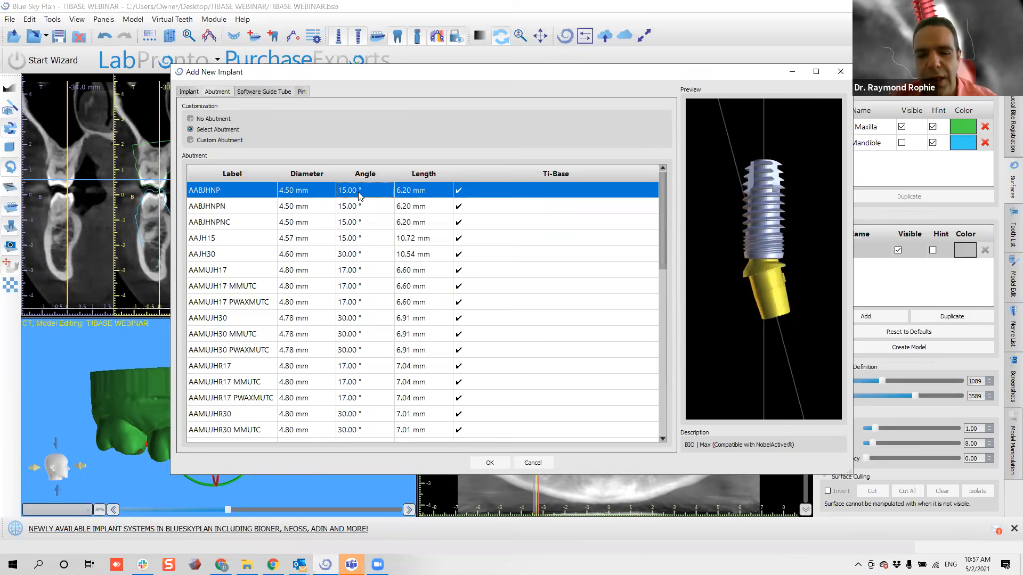
pyautogui.click(692, 245)
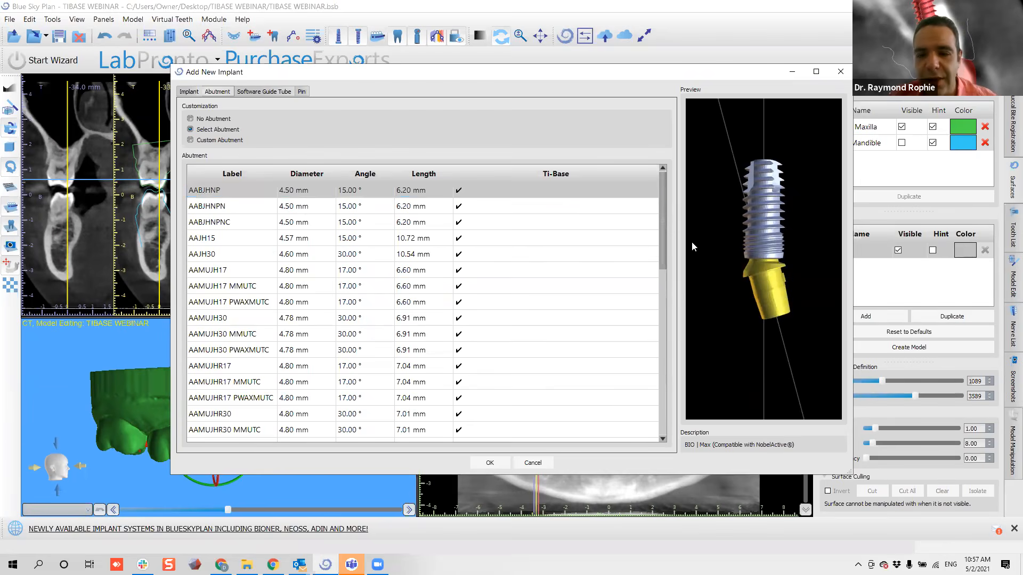
pyautogui.moveTo(726, 269); pyautogui.dragTo(822, 276)
pyautogui.click(391, 210)
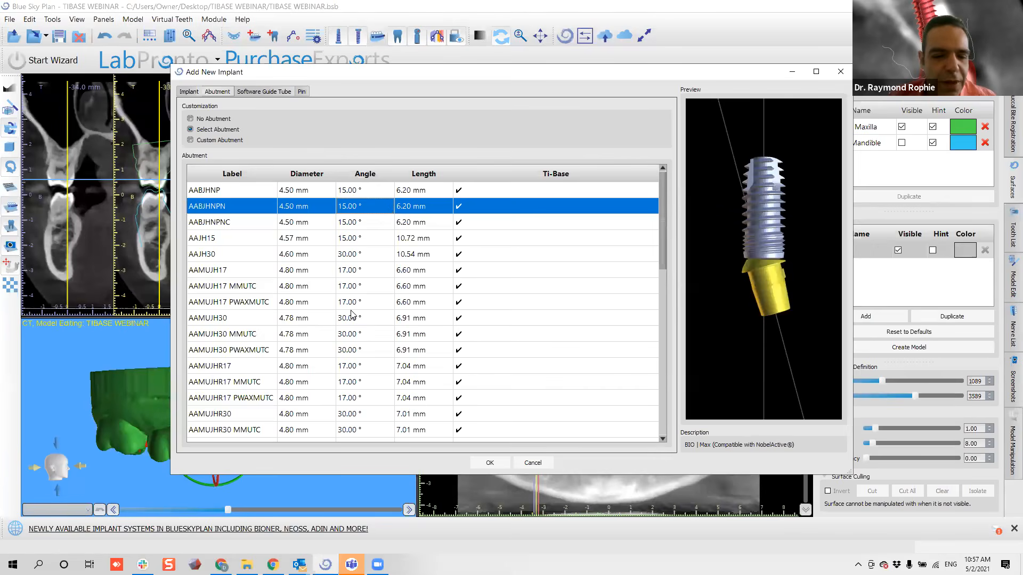
# Reselect the straight ABJHNP abutment with 7.92 mm length and add the implant to the case.
pyautogui.scroll(-2, 352, 315)
pyautogui.scroll(-4, 351, 314)
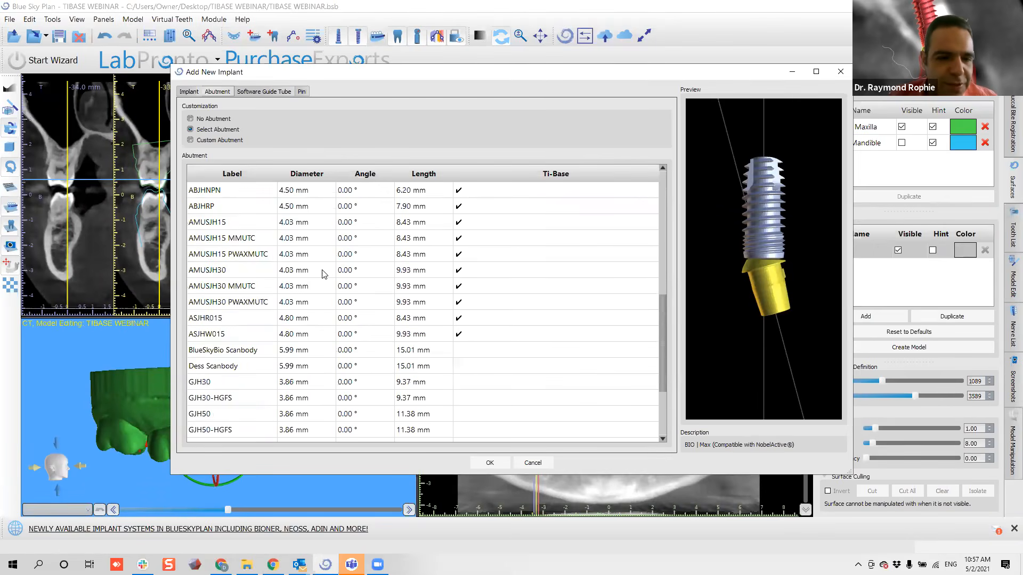
pyautogui.scroll(2, 314, 246)
pyautogui.click(303, 271)
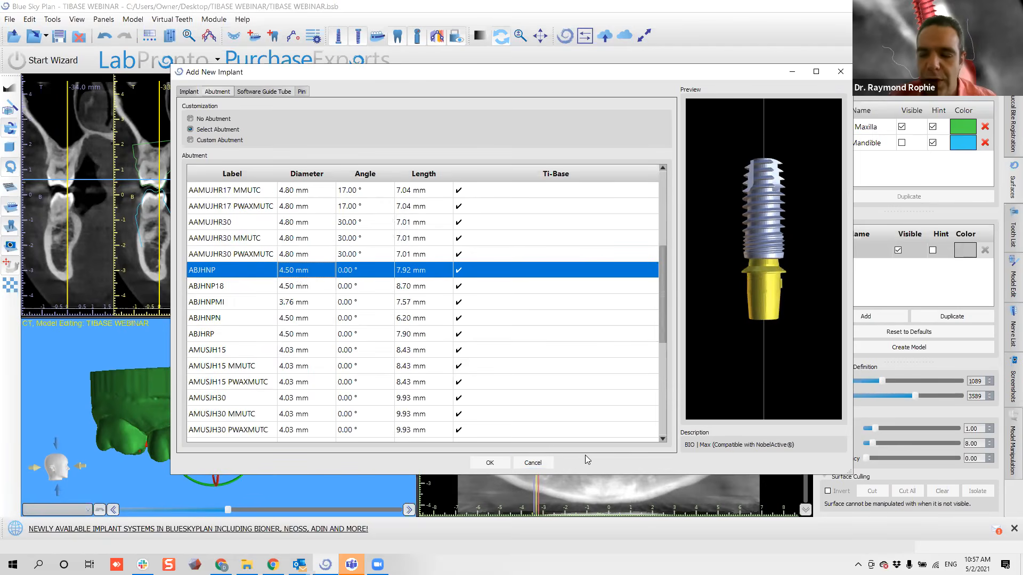
pyautogui.click(489, 463)
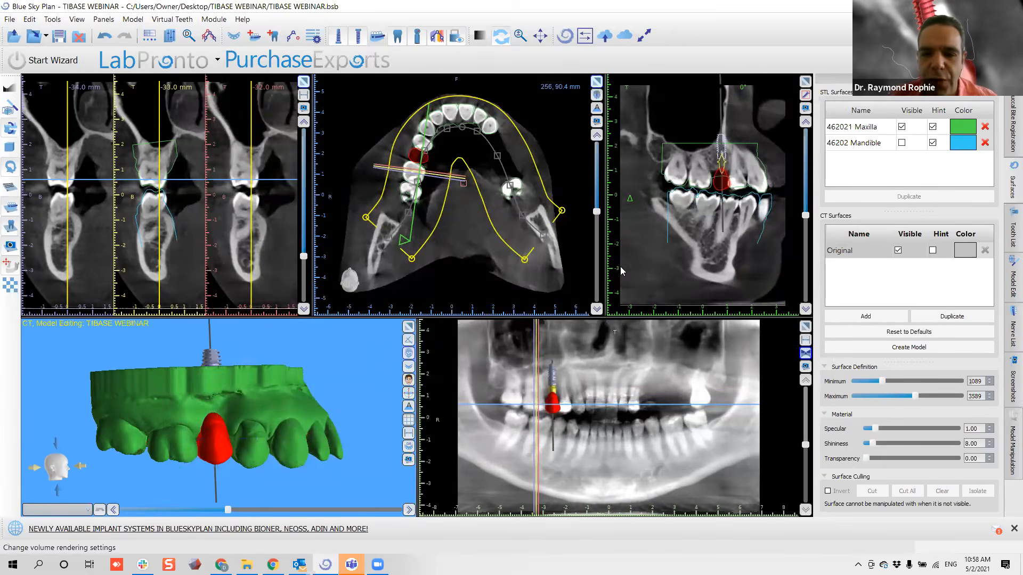
# Examine the new implant's position relative to the virtual premolar, the surrounding bone and the neighbouring roots in the section view.
pyautogui.scroll(2, 699, 261)
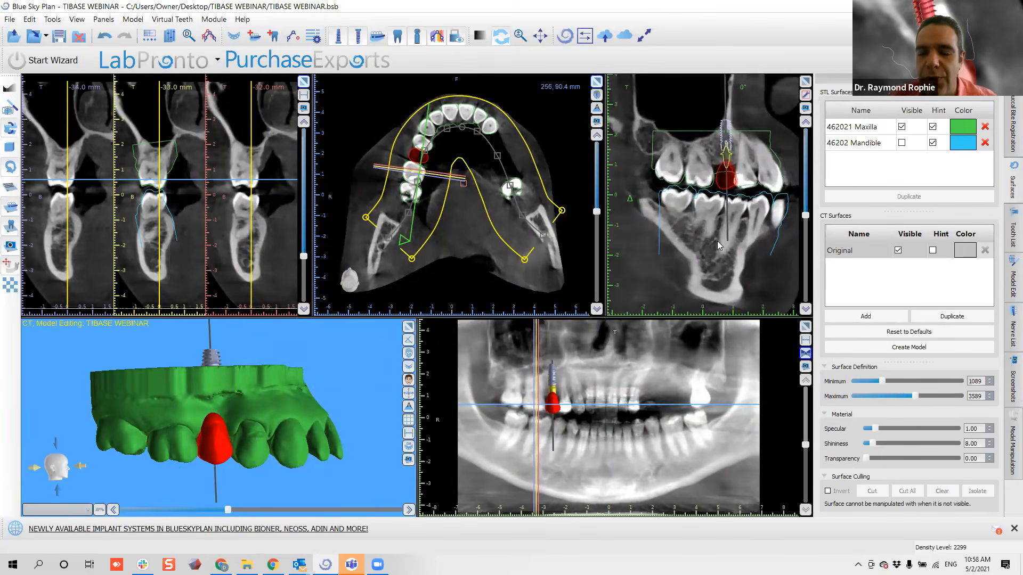
pyautogui.click(220, 362)
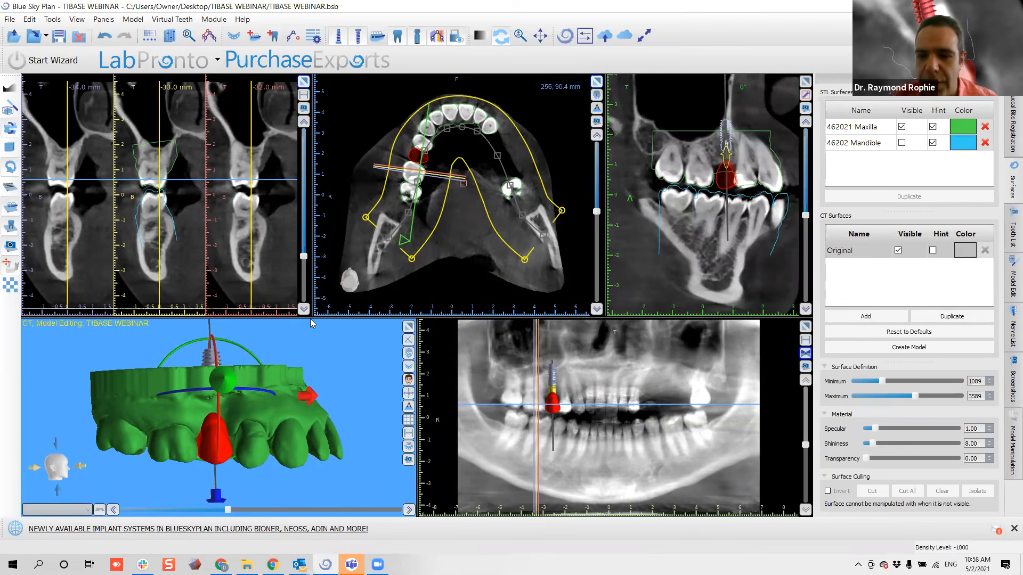
pyautogui.click(653, 139)
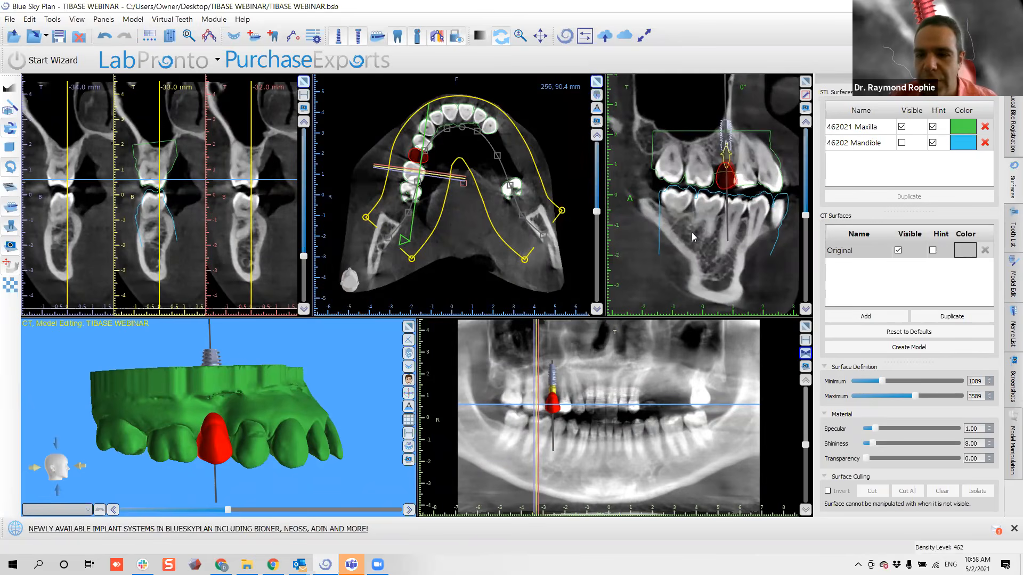
pyautogui.scroll(3, 725, 207)
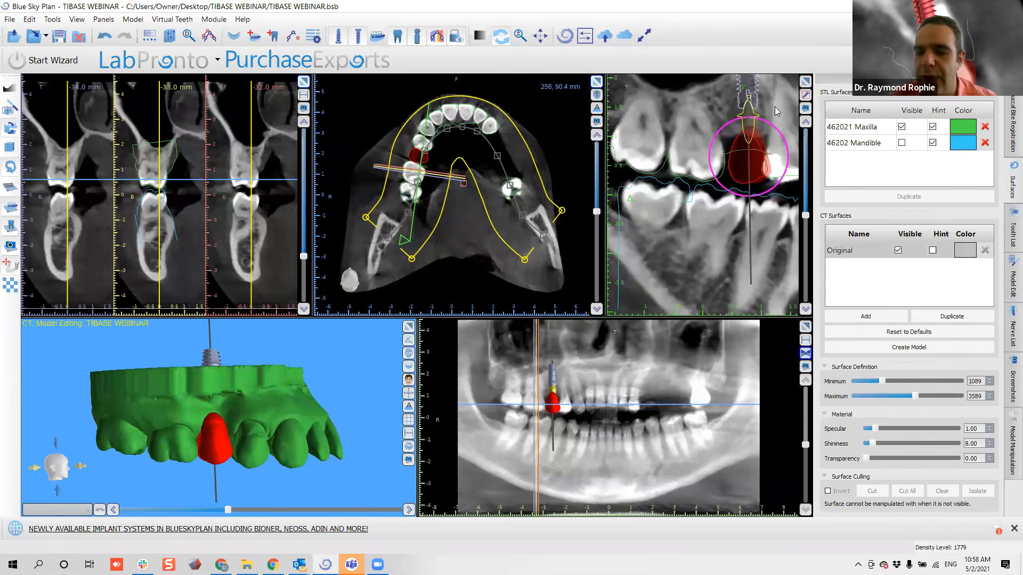
pyautogui.scroll(-3, 764, 130)
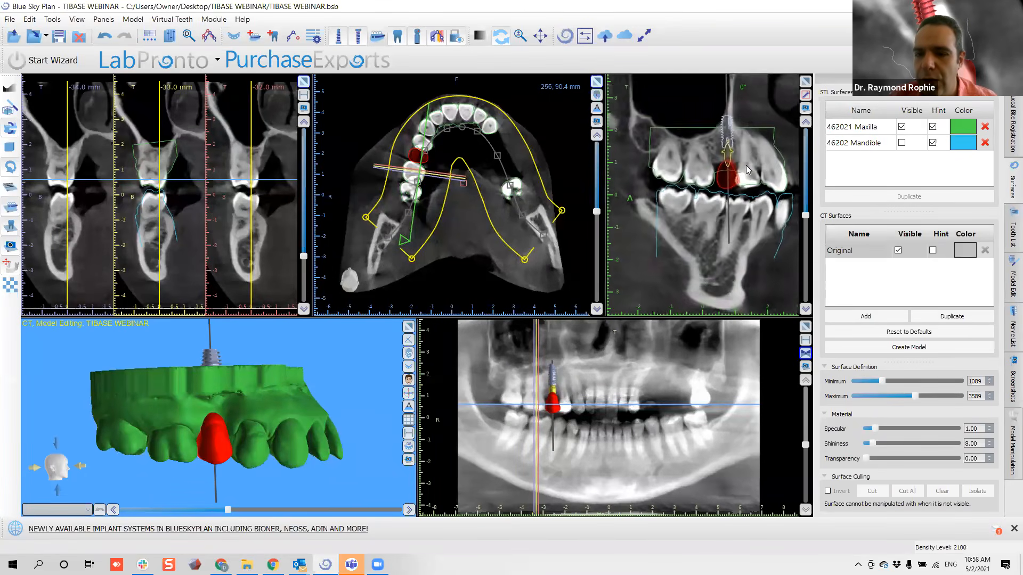
pyautogui.scroll(2, 746, 149)
pyautogui.scroll(2, 723, 191)
pyautogui.scroll(-3, 732, 162)
pyautogui.moveTo(694, 160)
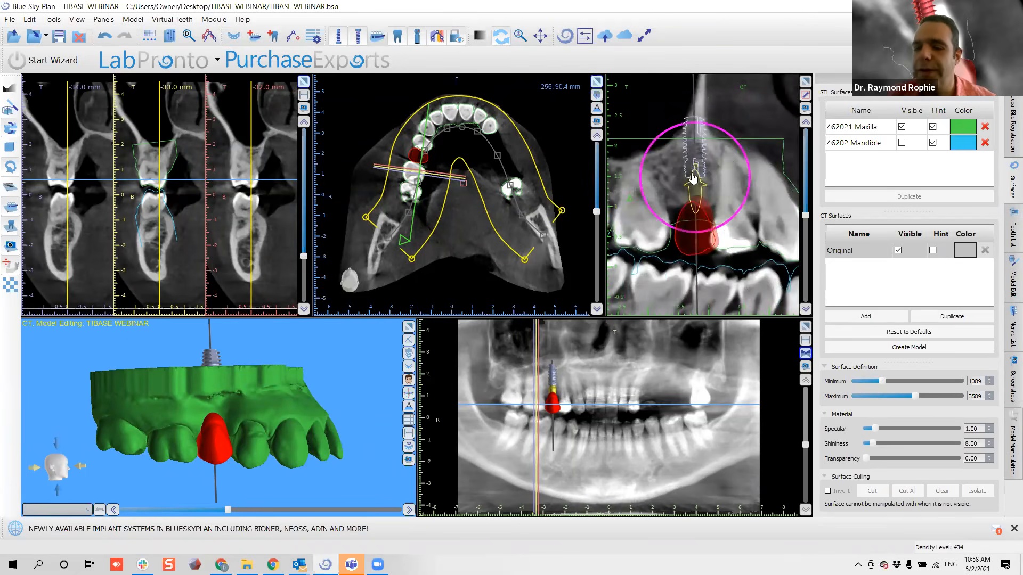
# Centre the CT views on the implant and move it down toward the virtual premolar crown in the section view.
pyautogui.doubleClick(696, 140)
pyautogui.moveTo(706, 245); pyautogui.dragTo(756, 180, button='middle')
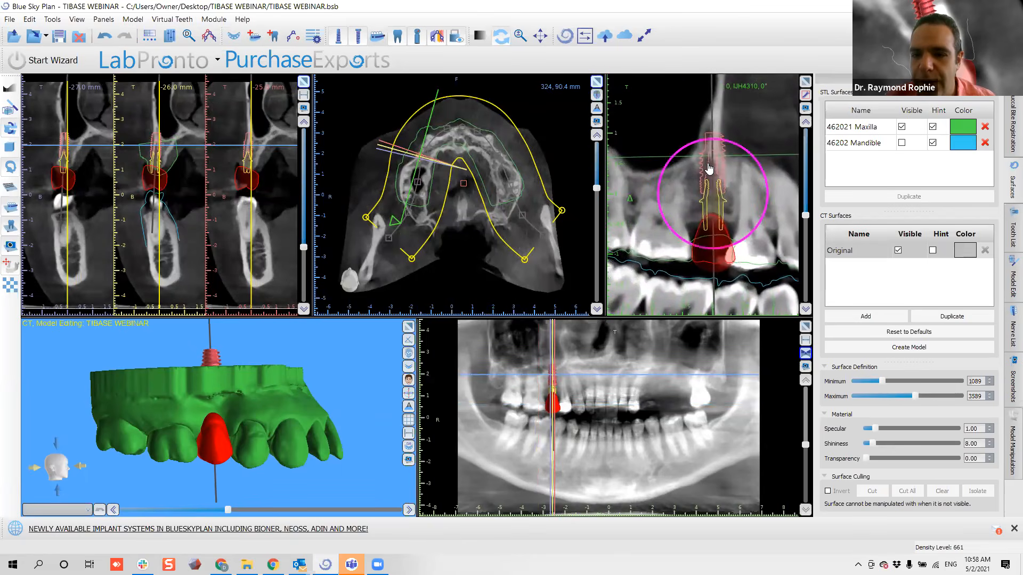
pyautogui.moveTo(714, 173); pyautogui.dragTo(712, 192)
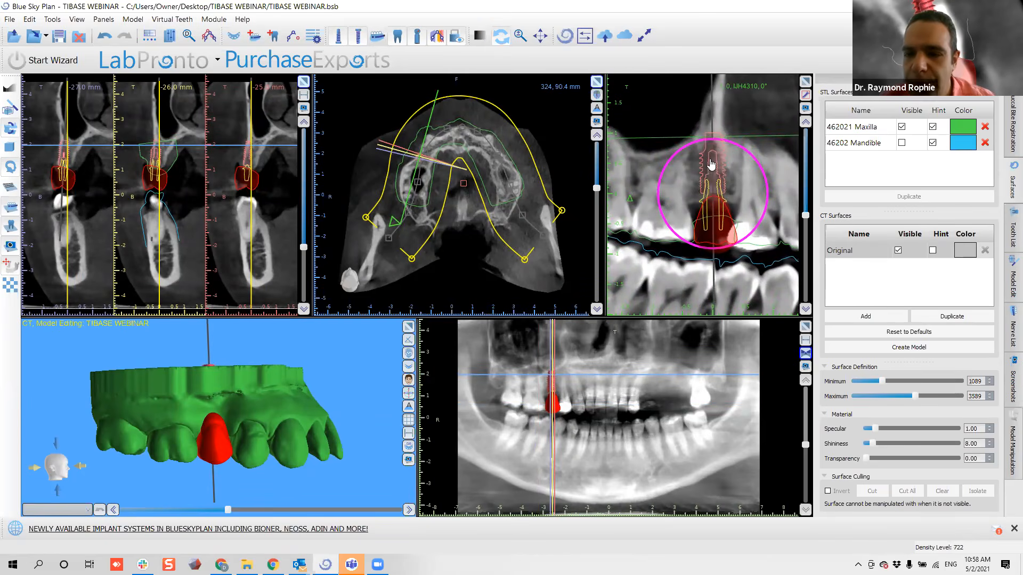
# Tilt the implant in an oblique section through its axis so that its apex leans distally.
pyautogui.scroll(-5, 714, 175)
pyautogui.scroll(-5, 714, 174)
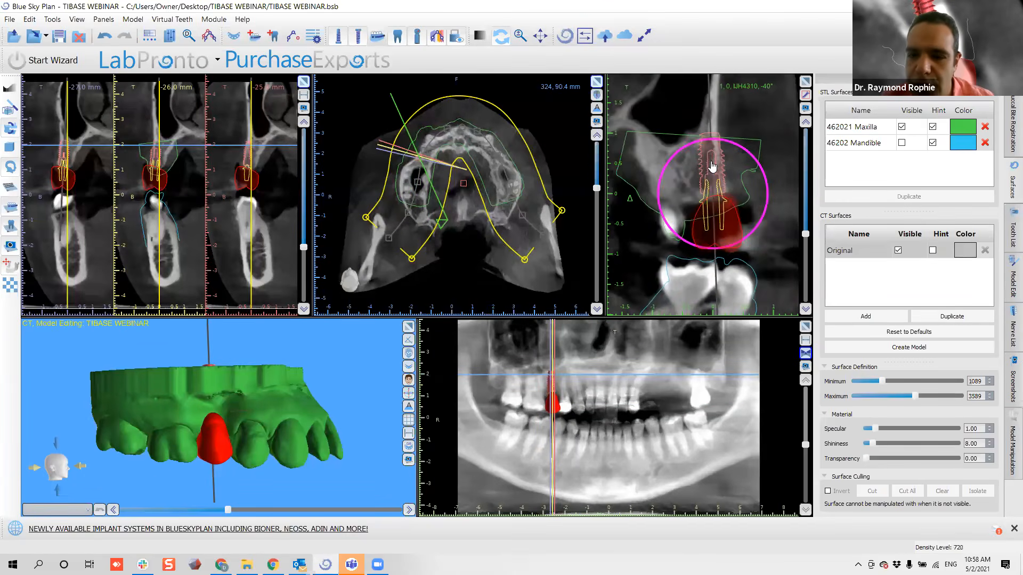
pyautogui.moveTo(744, 153); pyautogui.dragTo(719, 167)
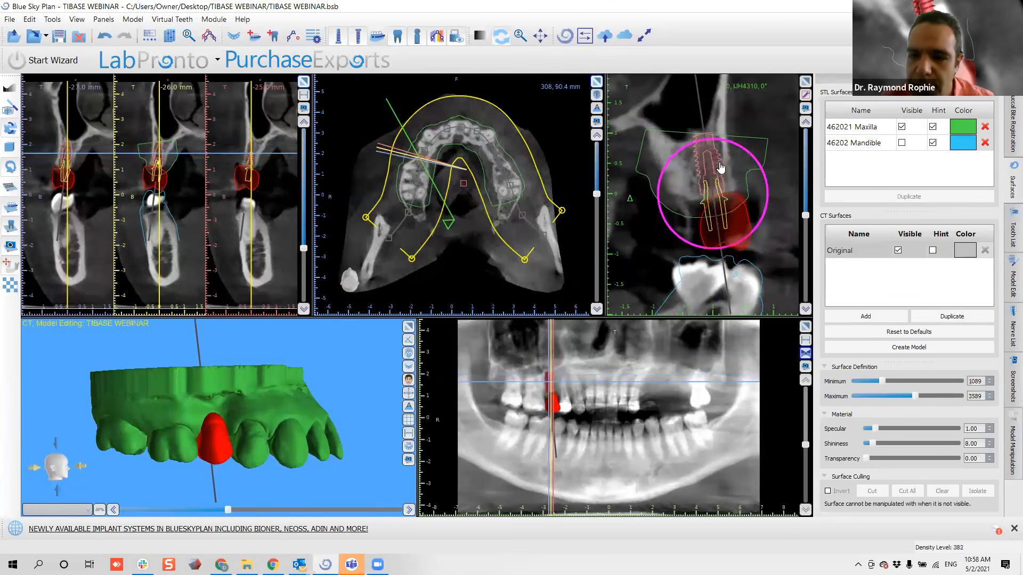
pyautogui.moveTo(743, 157); pyautogui.dragTo(709, 167)
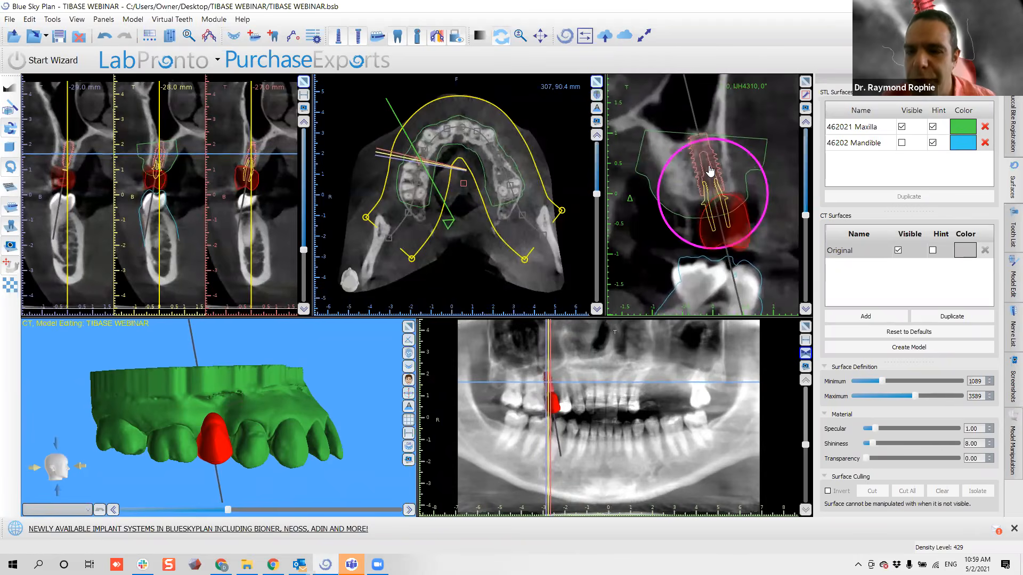
# Straighten the implant slightly in the section along the arch, bringing its apex back mesially.
pyautogui.scroll(8, 707, 171)
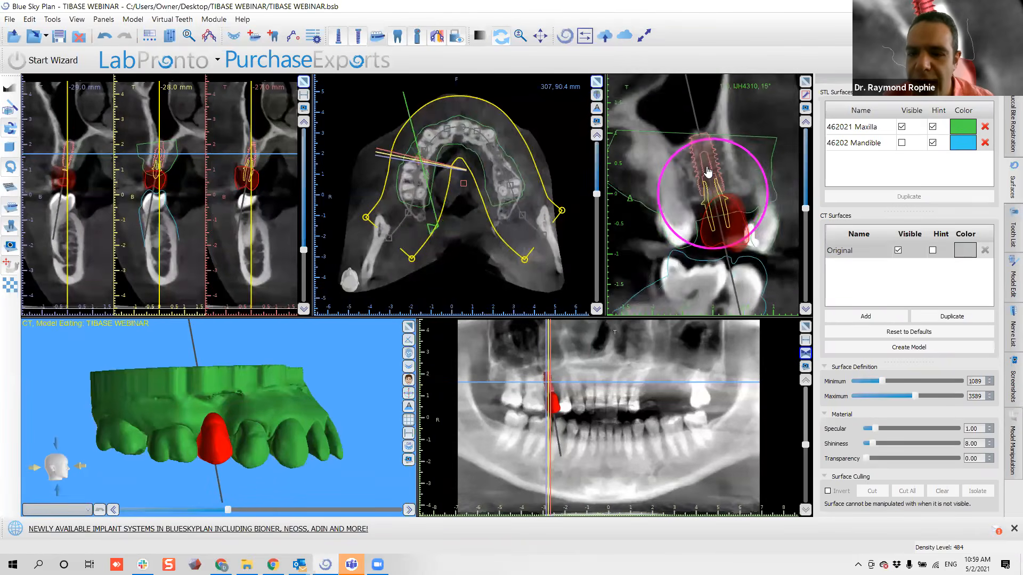
pyautogui.scroll(6, 707, 171)
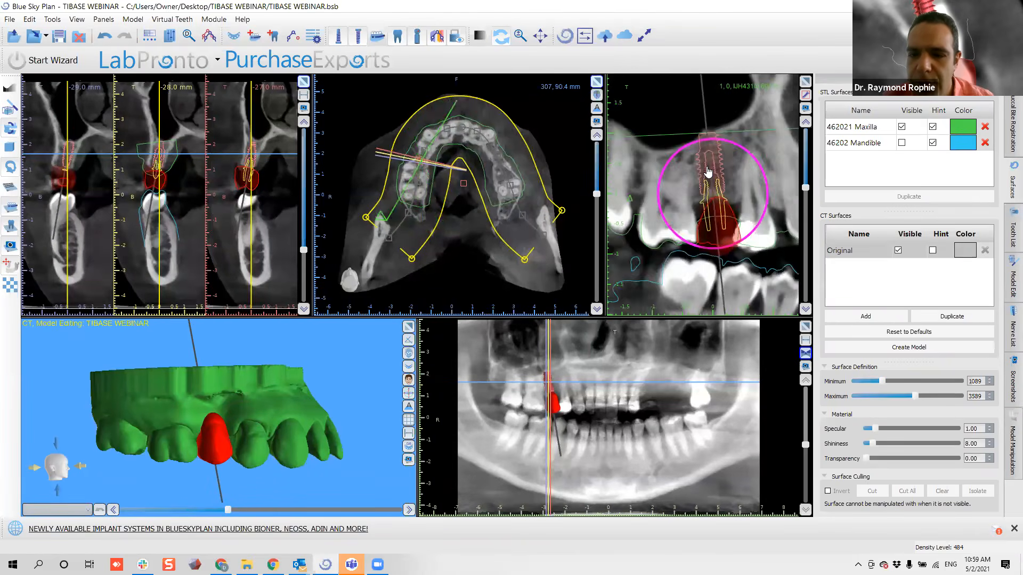
pyautogui.rightClick(707, 160)
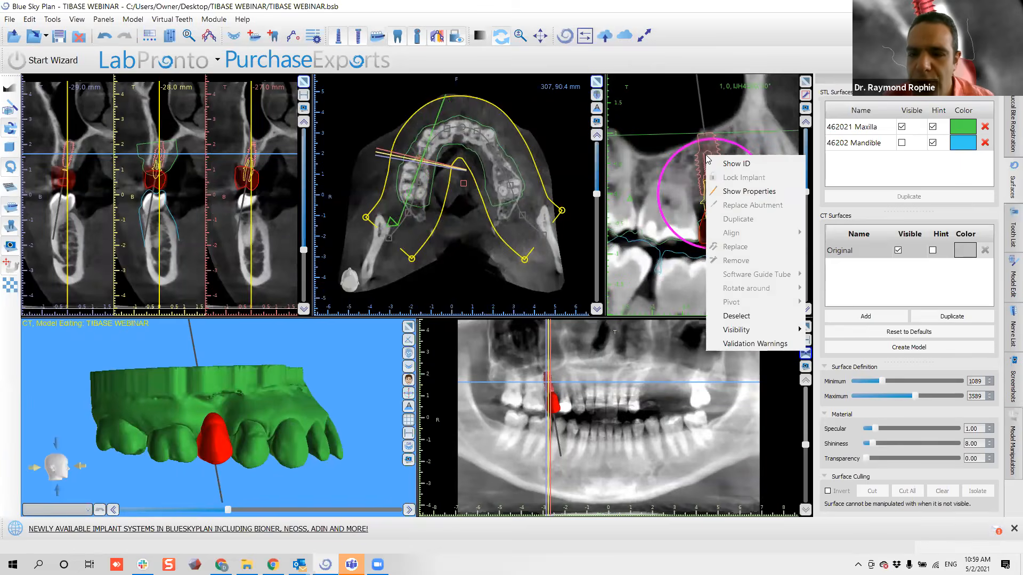
pyautogui.click(704, 154)
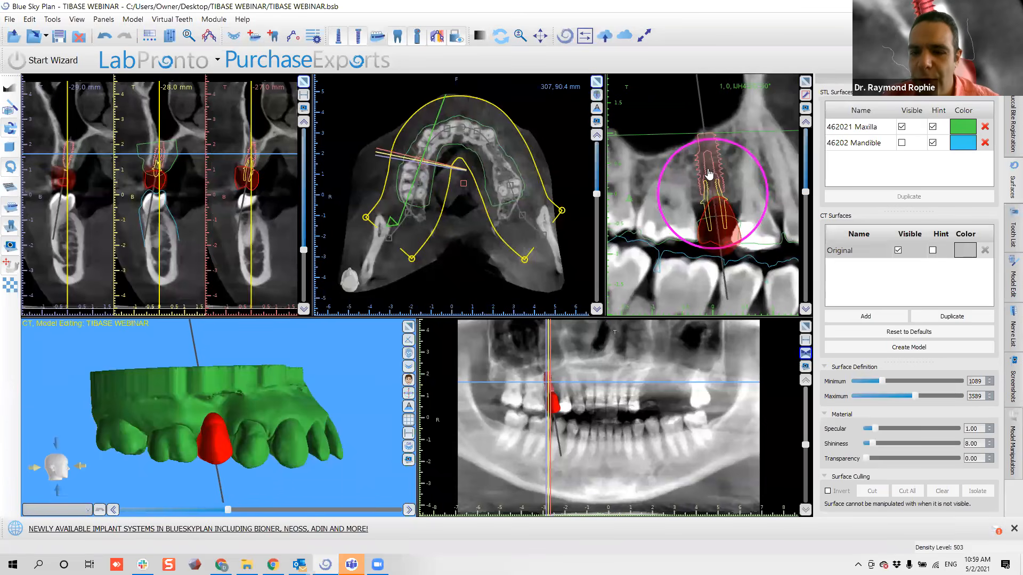
pyautogui.moveTo(737, 148); pyautogui.dragTo(739, 150)
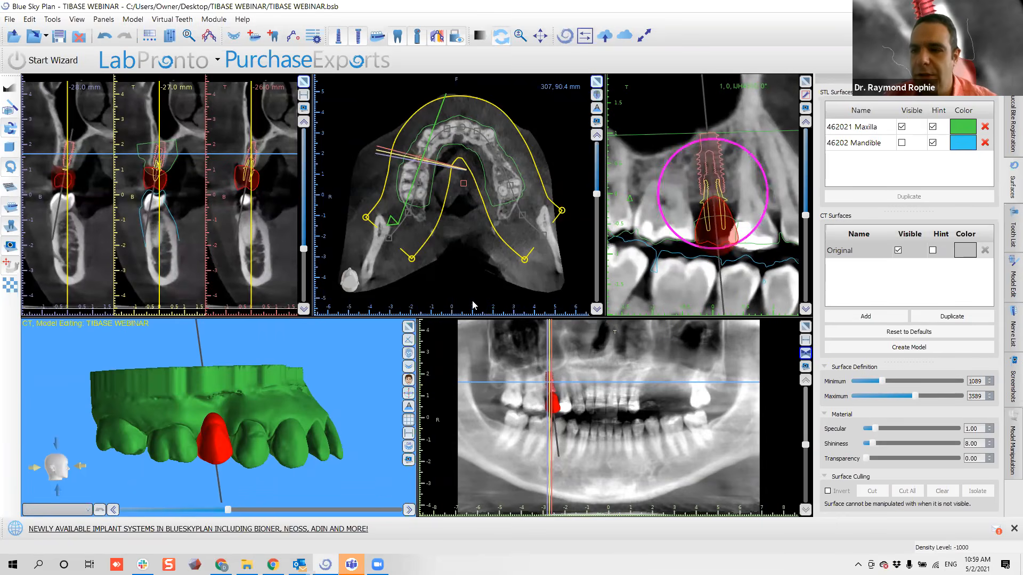
# Switch the case to the Advanced module to enable the implant editing options.
pyautogui.click(217, 423)
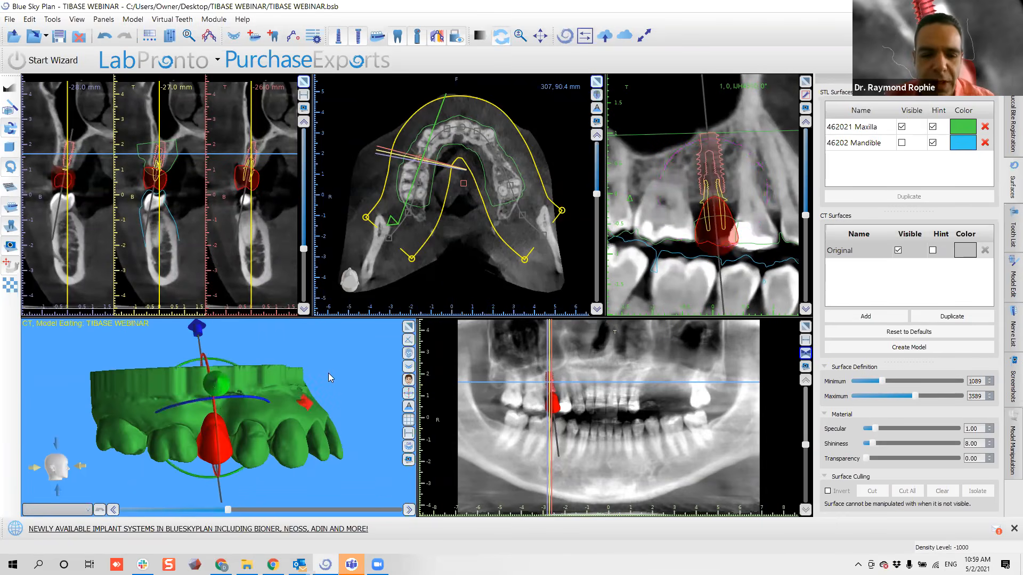
pyautogui.click(732, 98)
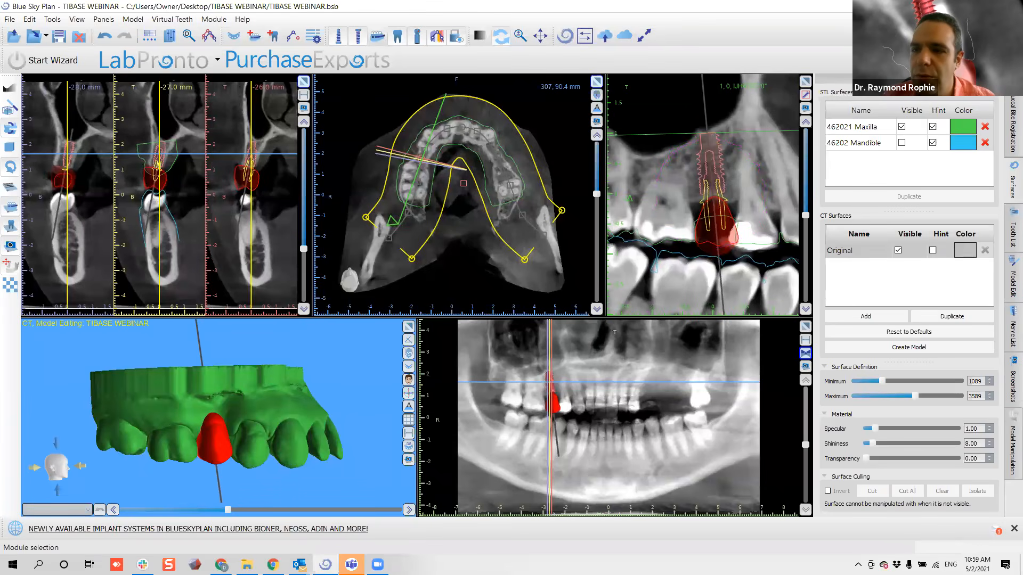
pyautogui.click(974, 60)
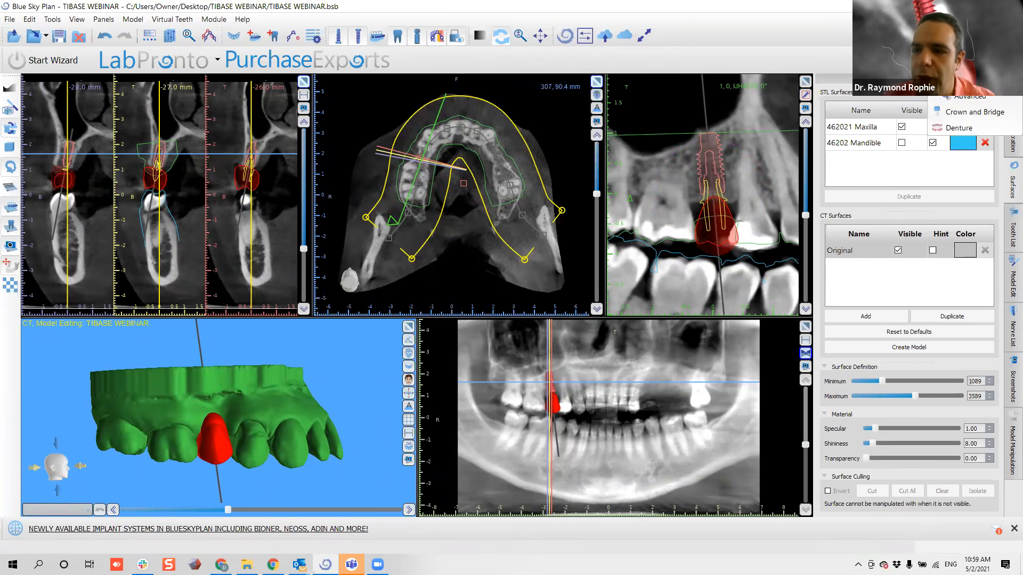
pyautogui.click(968, 101)
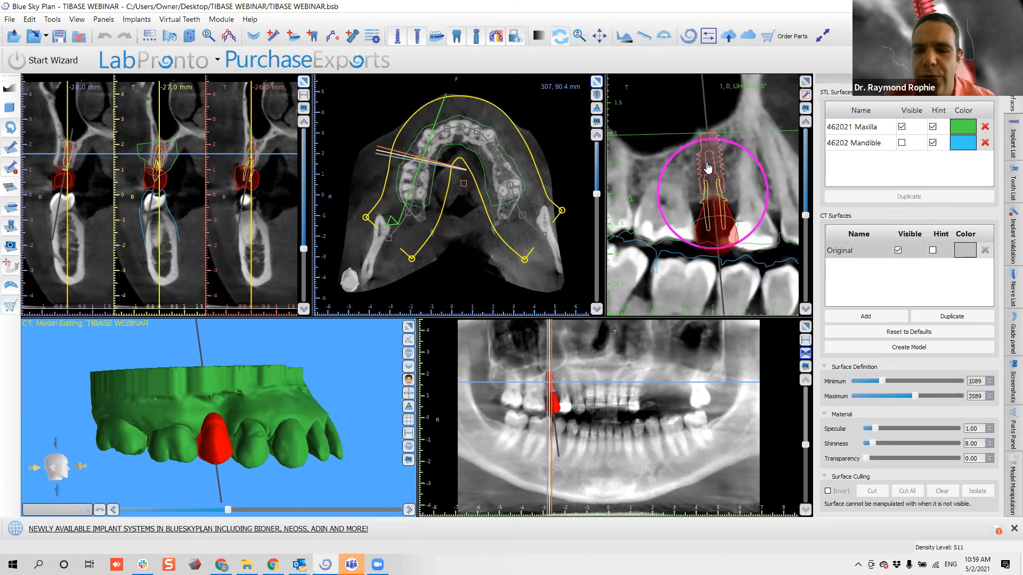
# Replace the implant with the shorter 8.00 mm BIO | Max implant IJH4308, keeping the 4.30 platform.
pyautogui.rightClick(709, 167)
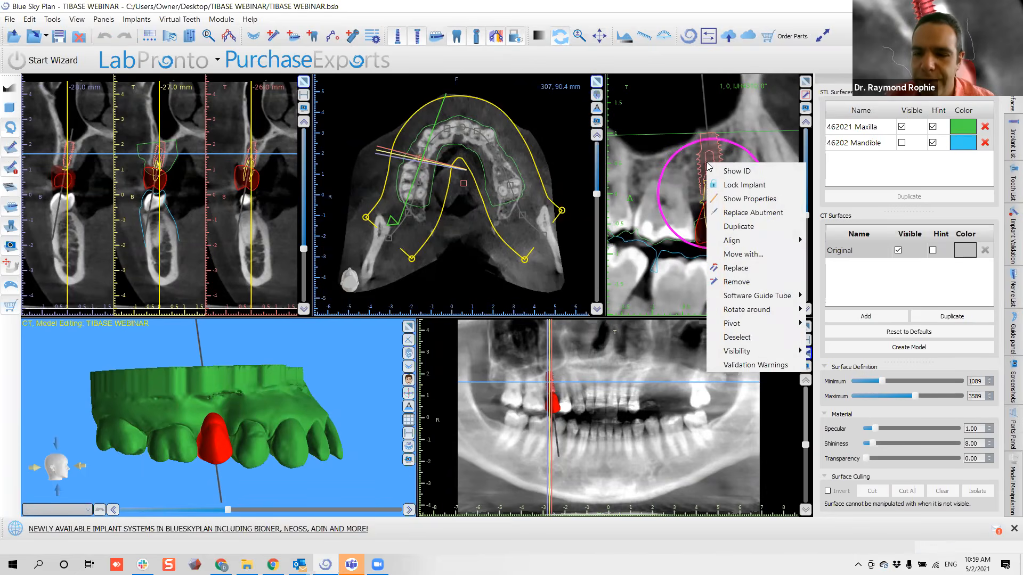
pyautogui.click(743, 273)
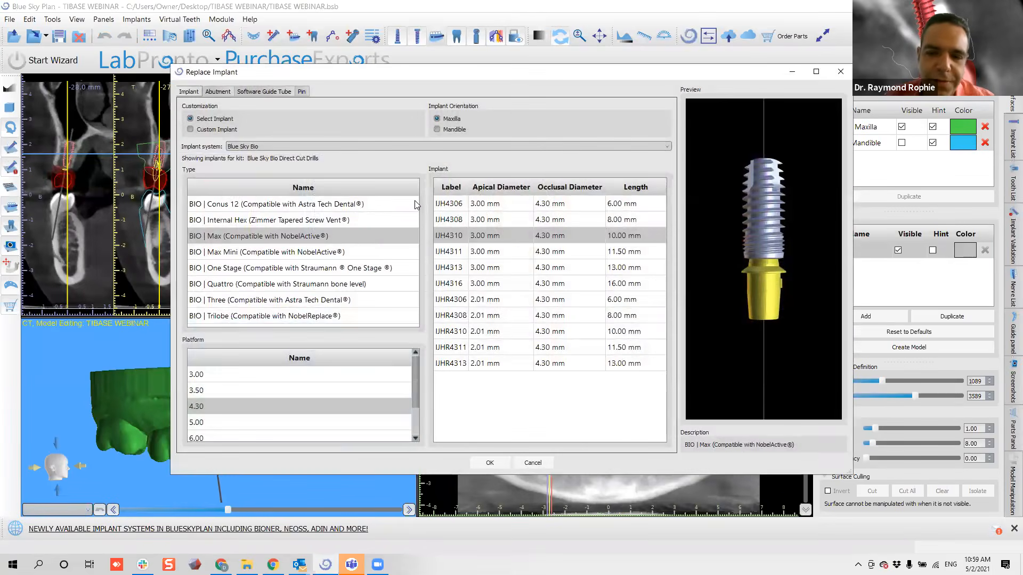
pyautogui.click(557, 220)
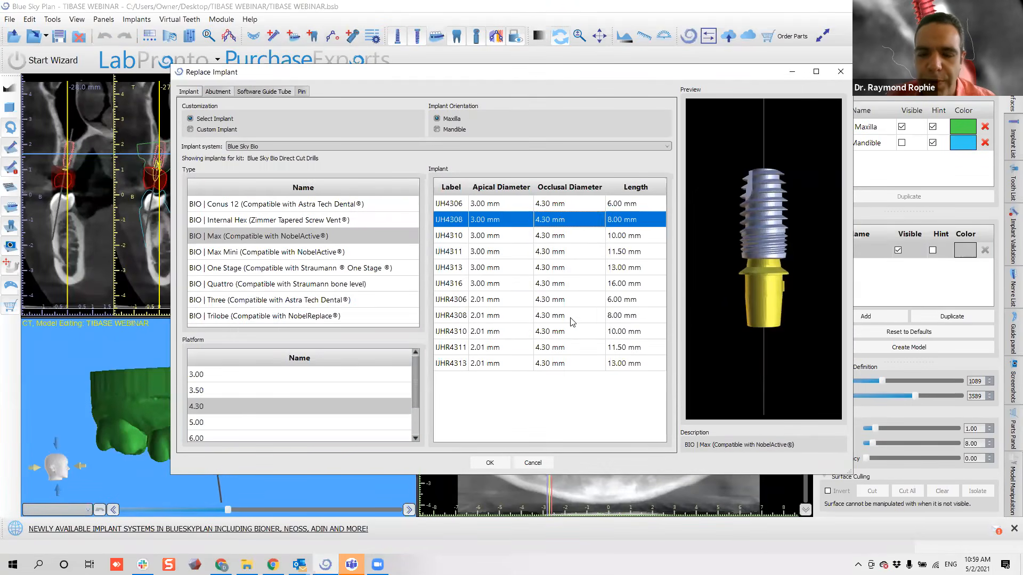
pyautogui.click(490, 463)
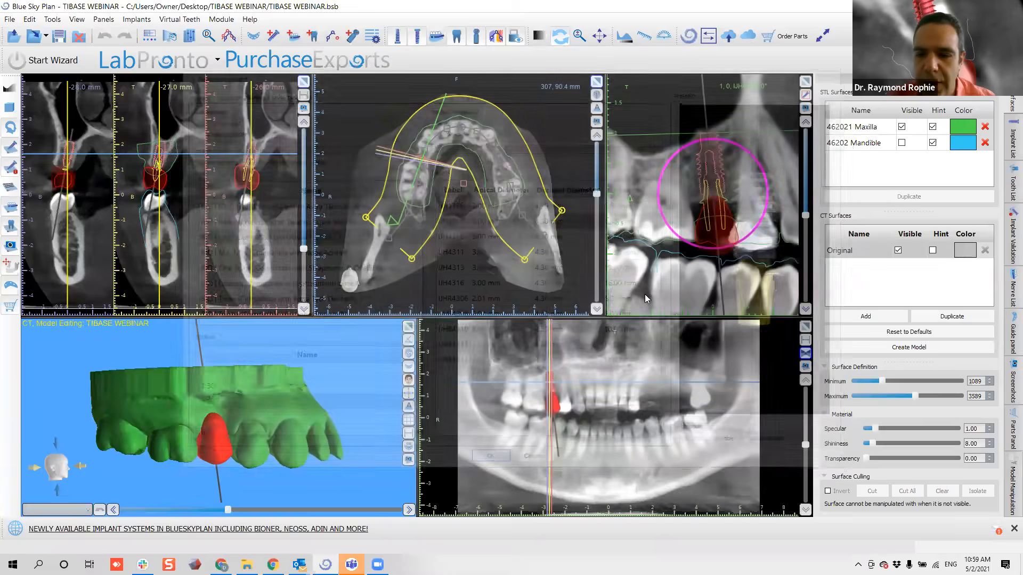
# Nudge the implant slightly apically in the buccolingual section through its axis.
pyautogui.scroll(-8, 738, 204)
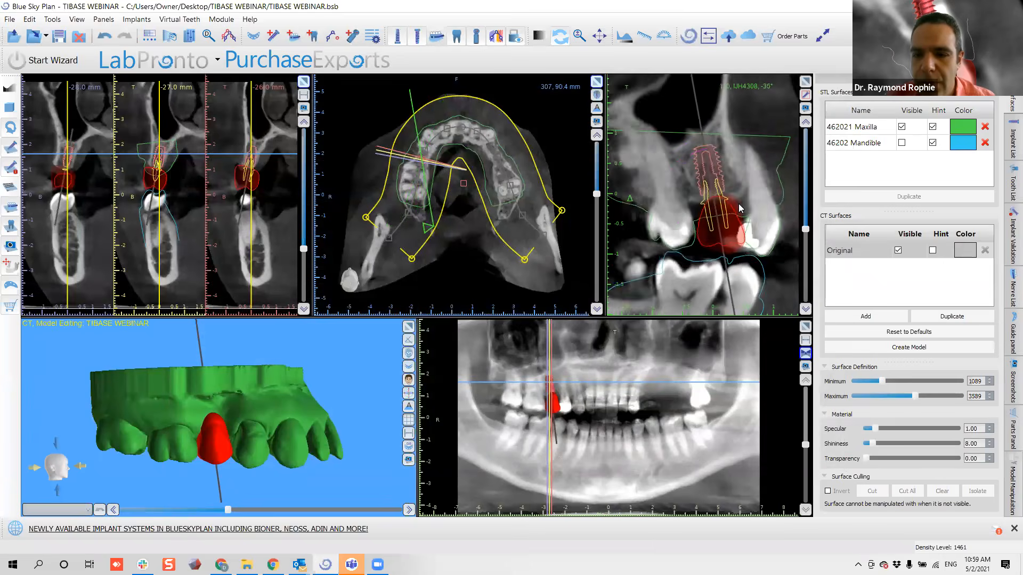
pyautogui.scroll(-8, 733, 174)
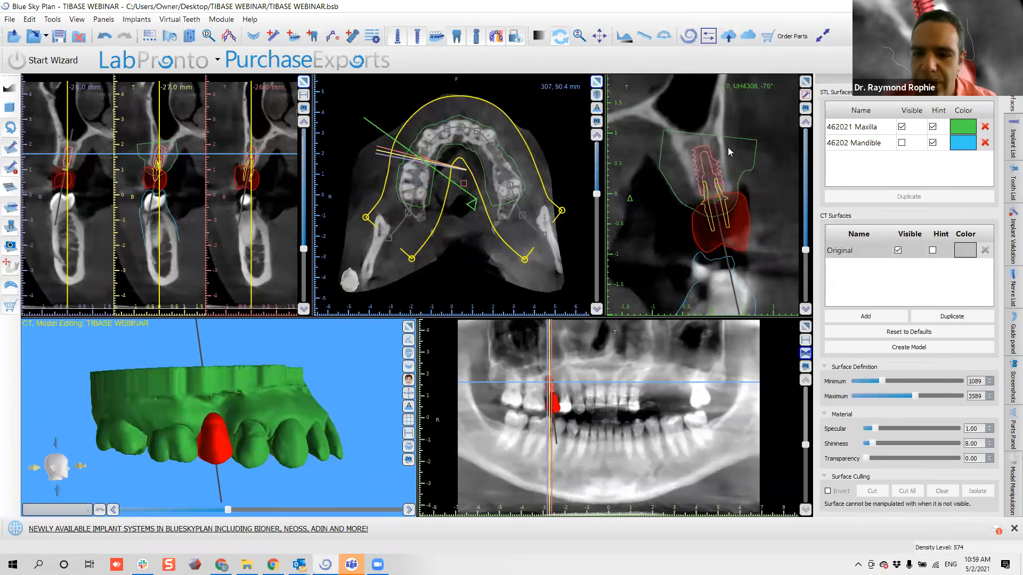
pyautogui.scroll(-1, 721, 175)
pyautogui.moveTo(708, 169); pyautogui.dragTo(708, 166)
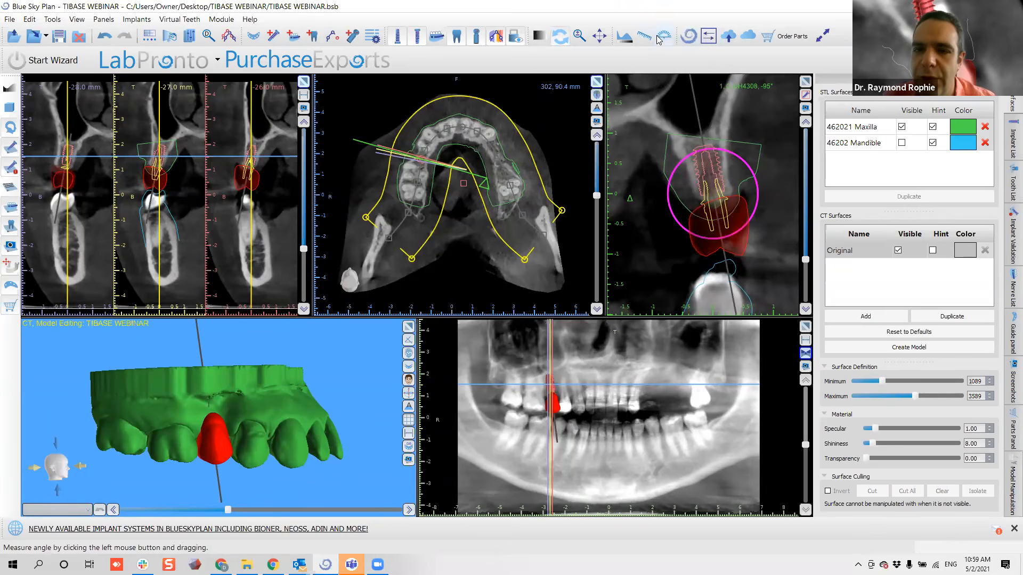
# Measure the soft tissue depth from the implant platform to the gum surface and inspect it up close.
pyautogui.moveTo(716, 200); pyautogui.dragTo(715, 196)
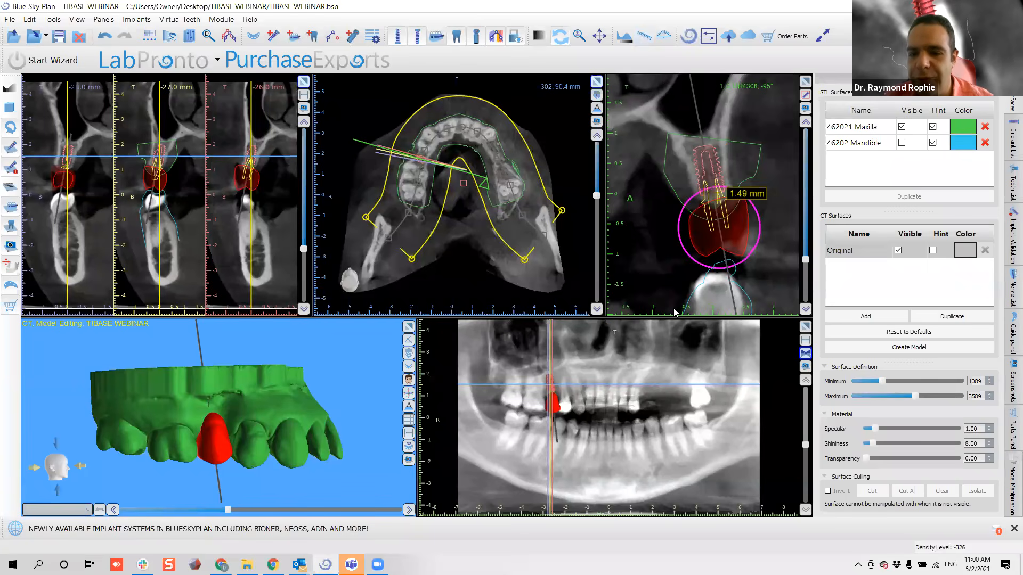
pyautogui.scroll(5, 740, 218)
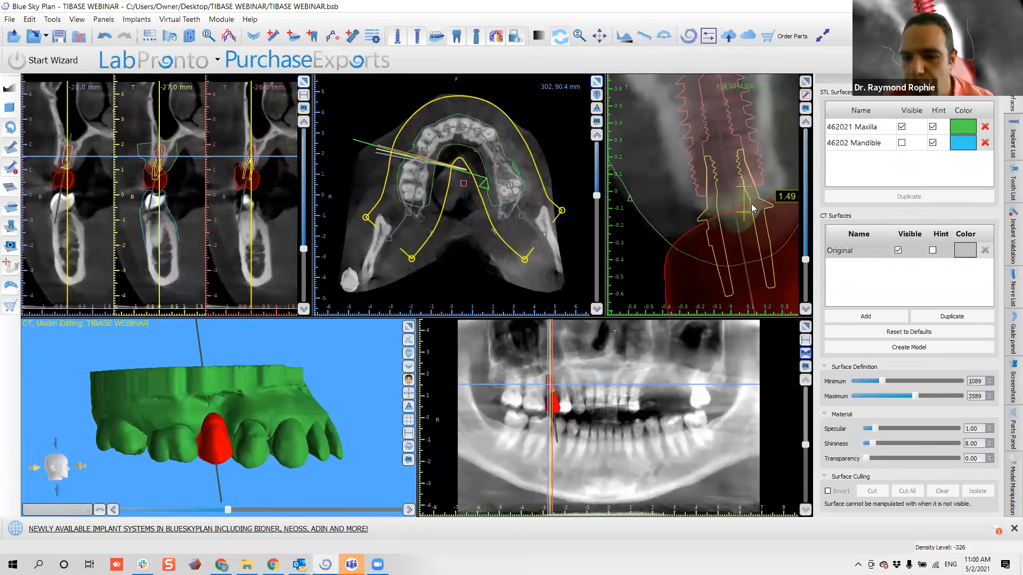
pyautogui.scroll(1, 753, 207)
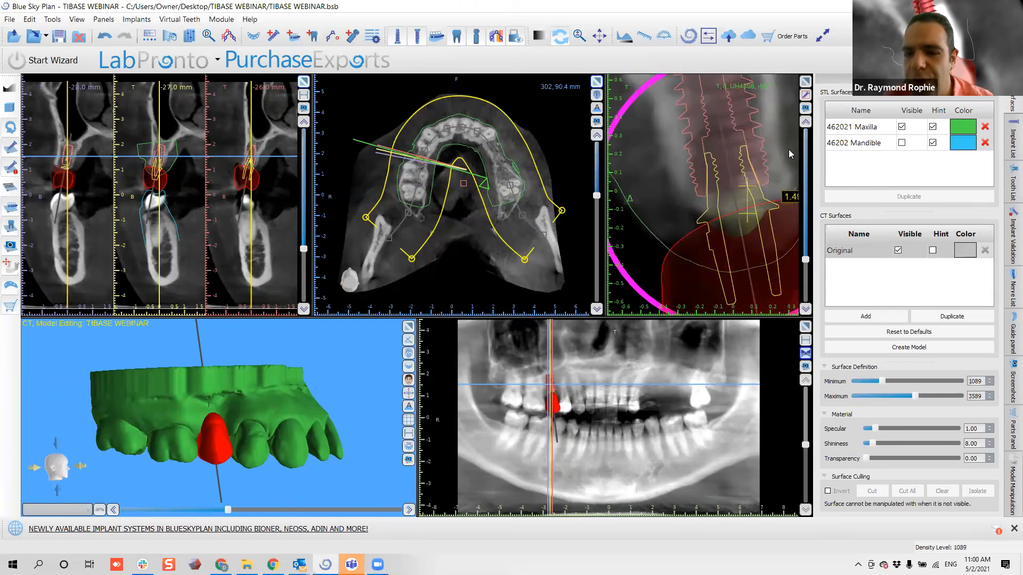
pyautogui.scroll(-5, 768, 182)
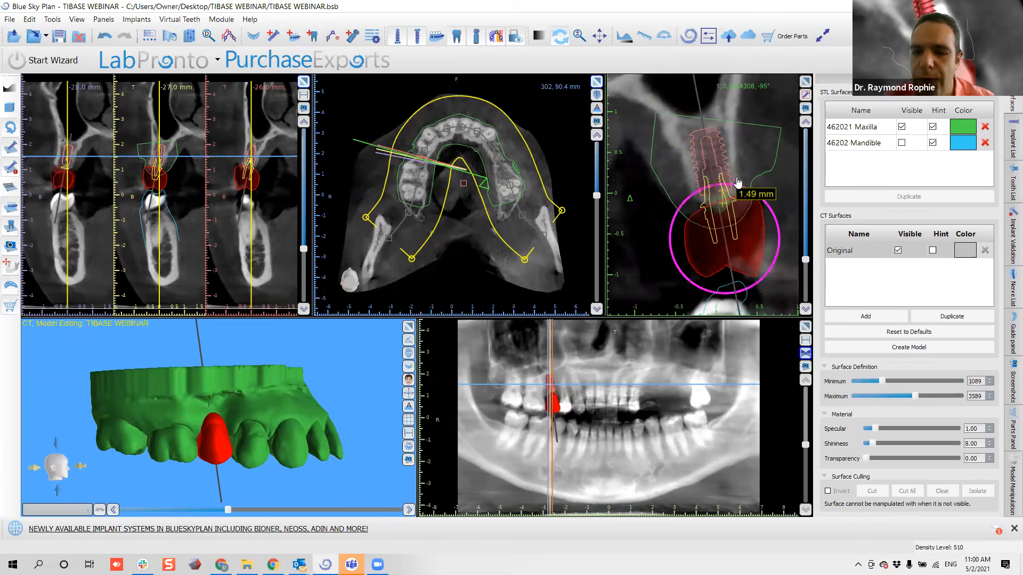
# In the section along the arch, measure the implant's clearance to both neighbouring roots and from its apex to the sinus floor.
pyautogui.click(708, 161)
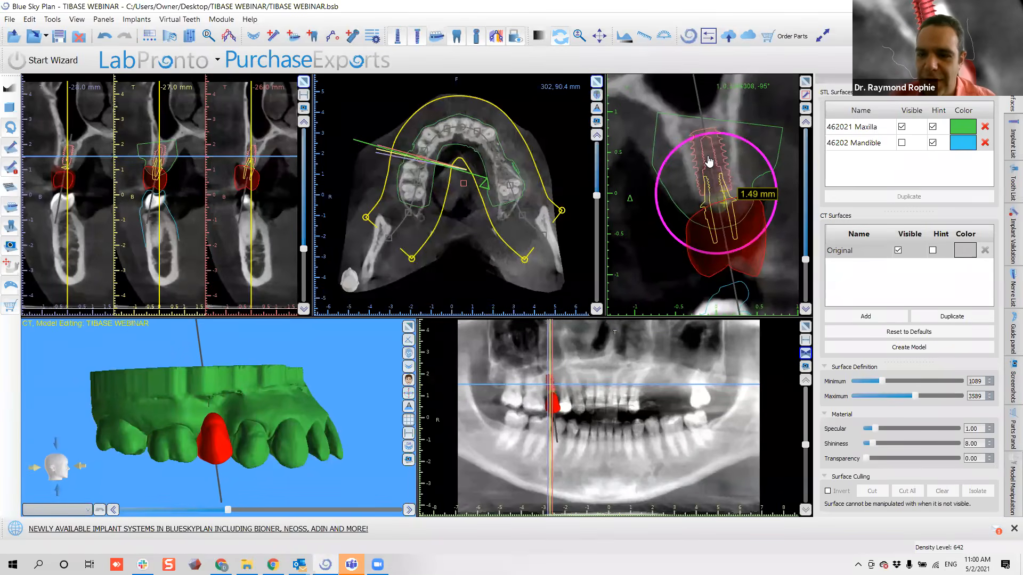
pyautogui.scroll(-8, 709, 172)
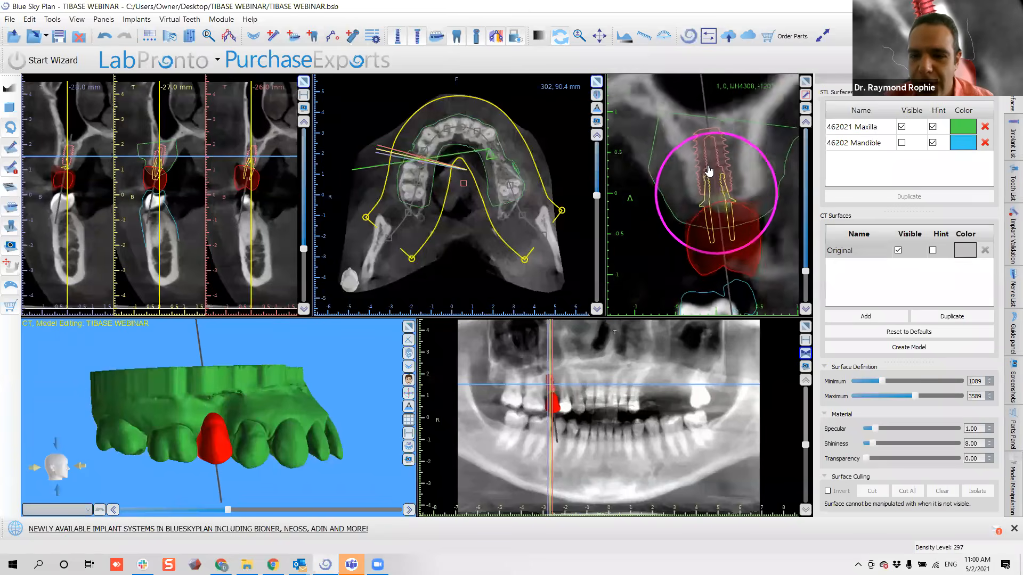
pyautogui.scroll(-6, 709, 176)
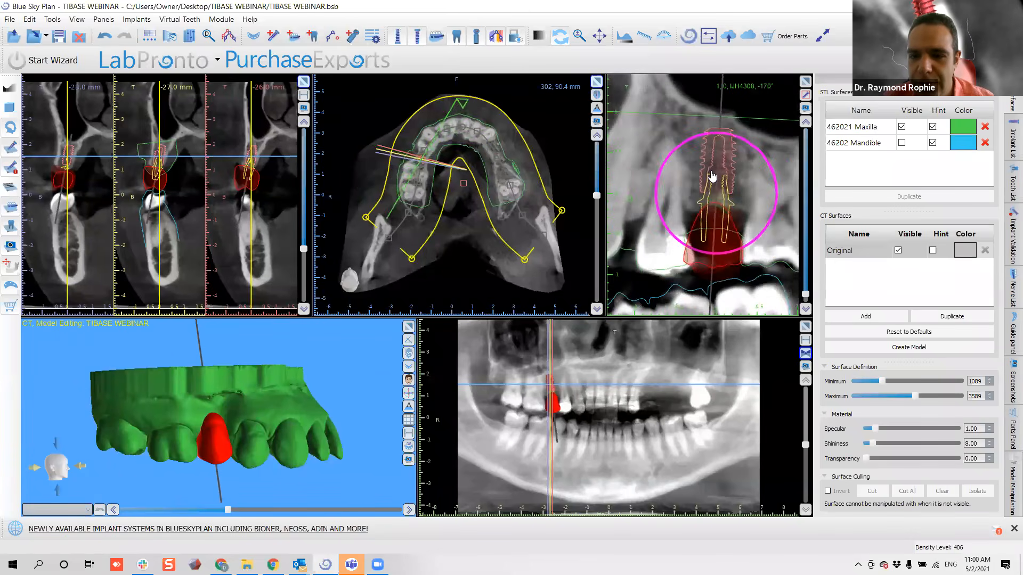
pyautogui.click(644, 35)
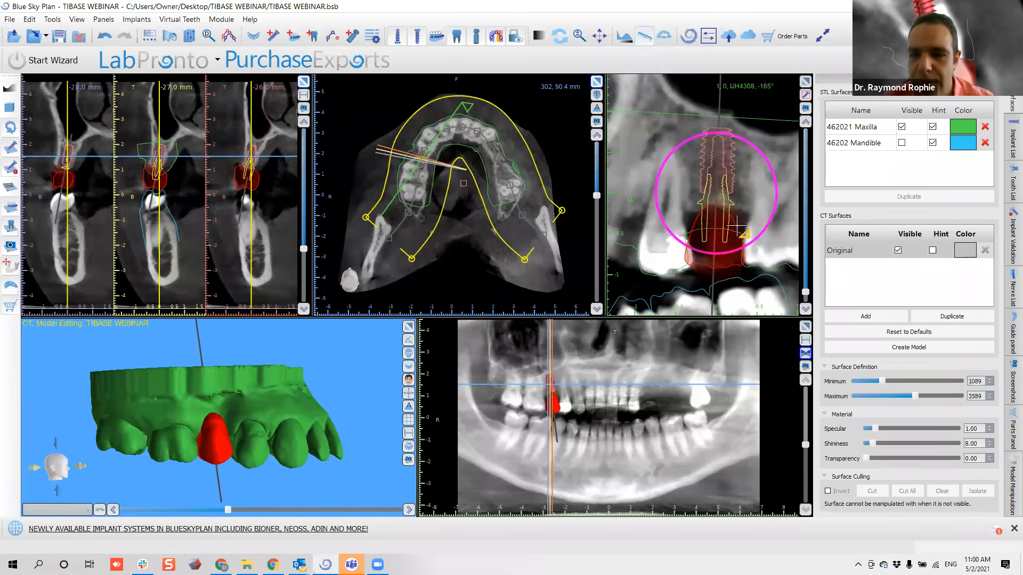
pyautogui.moveTo(752, 179)
pyautogui.mouseDown()
pyautogui.moveTo(680, 176)
pyautogui.moveTo(676, 187)
pyautogui.mouseUp()
pyautogui.click(644, 36)
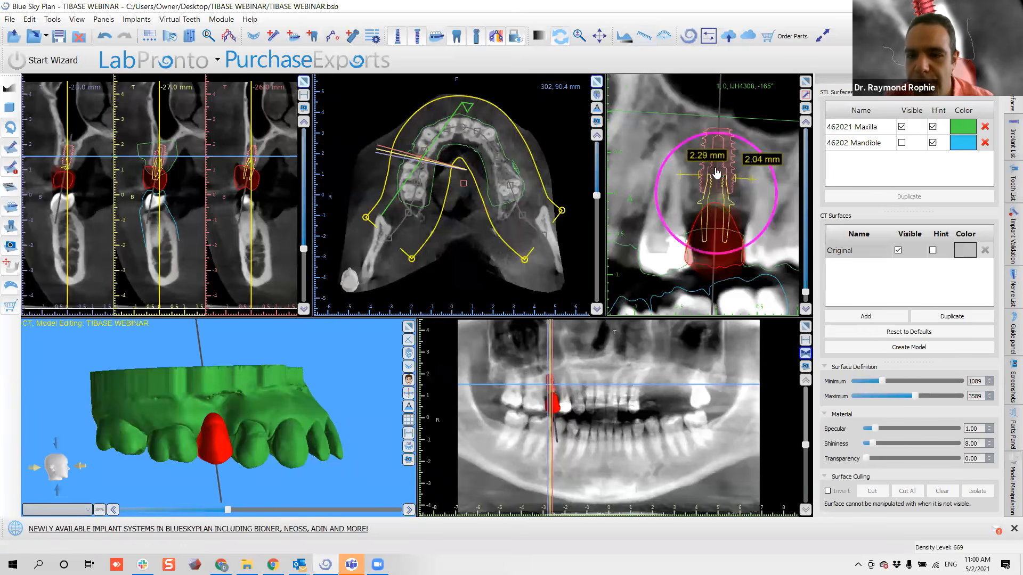
pyautogui.click(645, 36)
pyautogui.moveTo(721, 127); pyautogui.dragTo(723, 113)
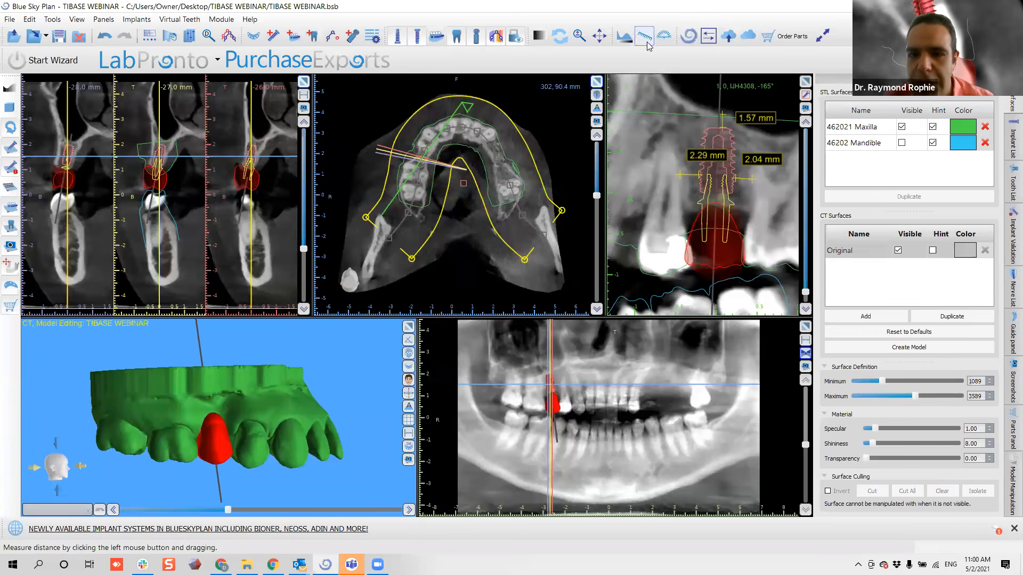
# Rotate the section around the implant axis to examine the surrounding bone and the abutment's fit inside the premolar crown.
pyautogui.scroll(-6, 716, 166)
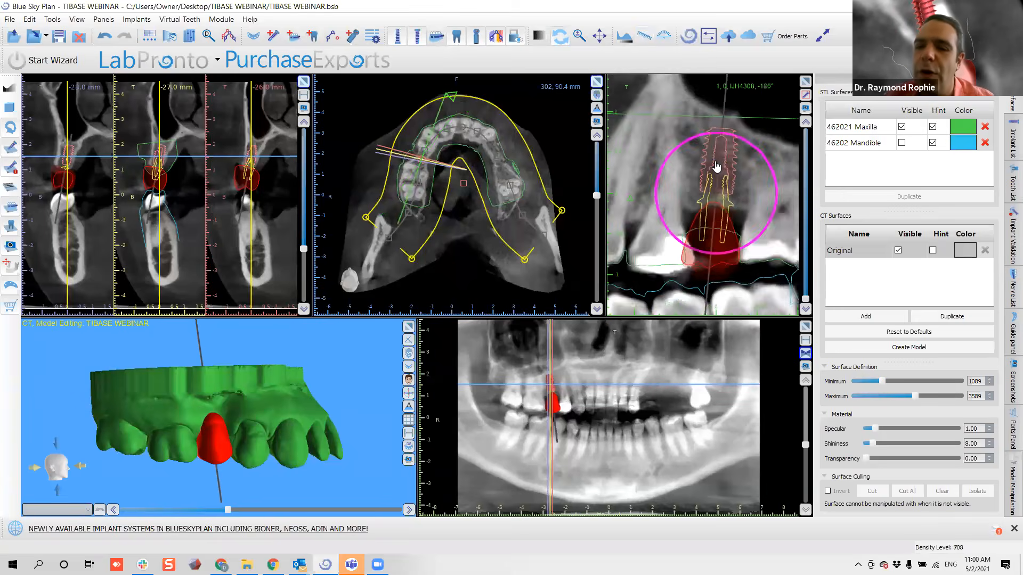
pyautogui.scroll(-8, 715, 166)
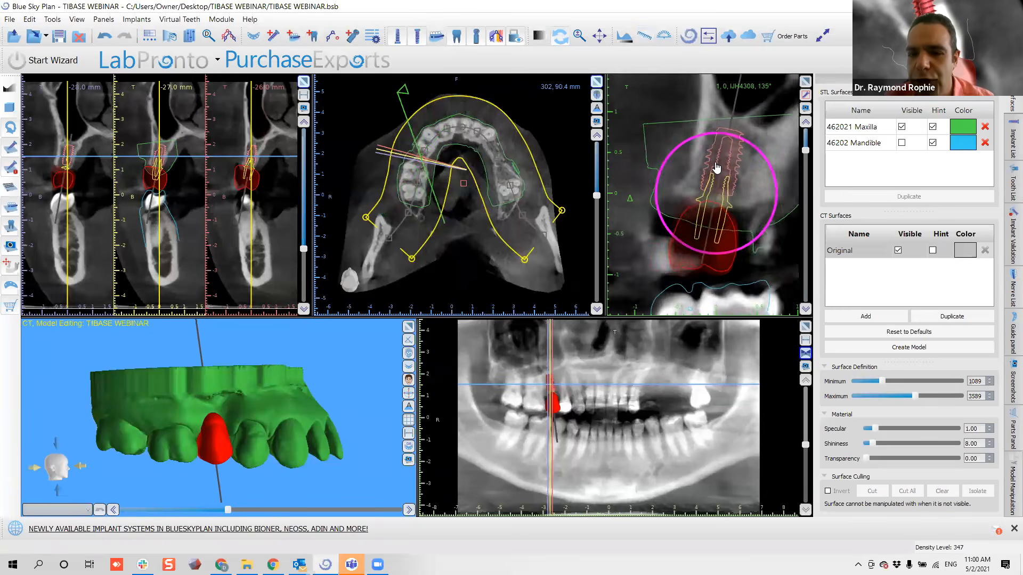
pyautogui.scroll(-4, 717, 168)
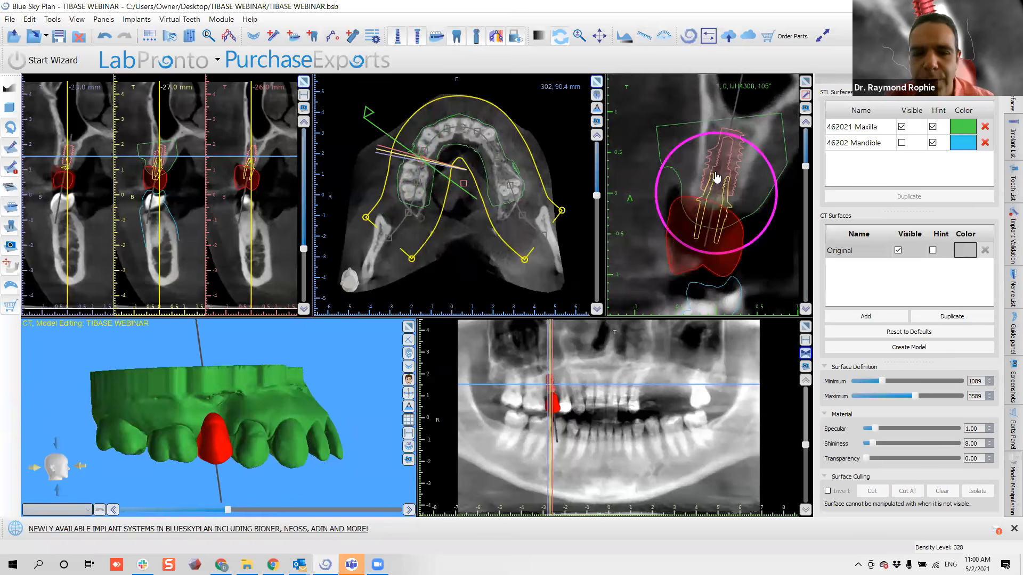
pyautogui.scroll(-7, 716, 178)
pyautogui.scroll(-8, 716, 178)
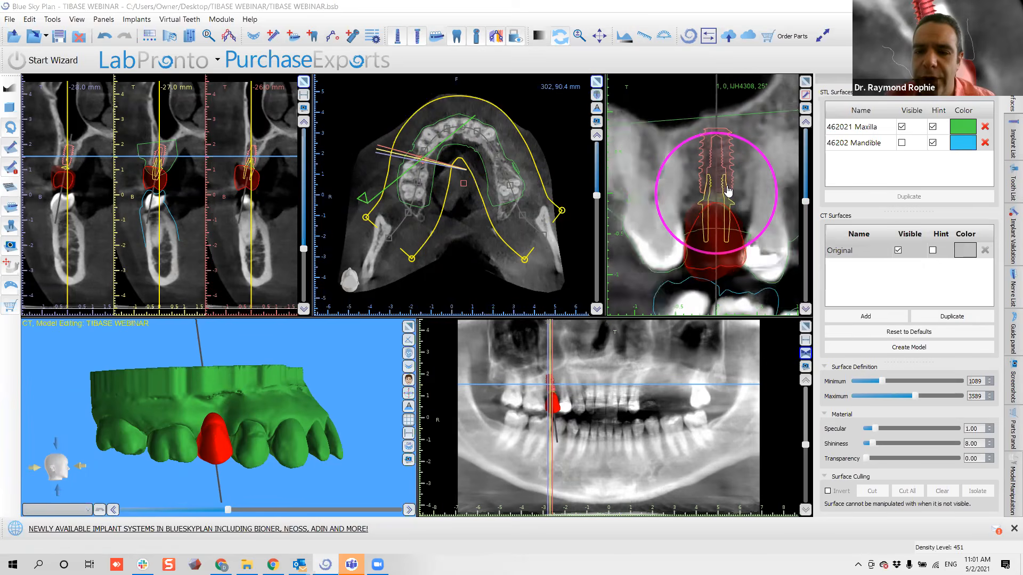
pyautogui.scroll(-5, 729, 191)
pyautogui.scroll(-4, 728, 191)
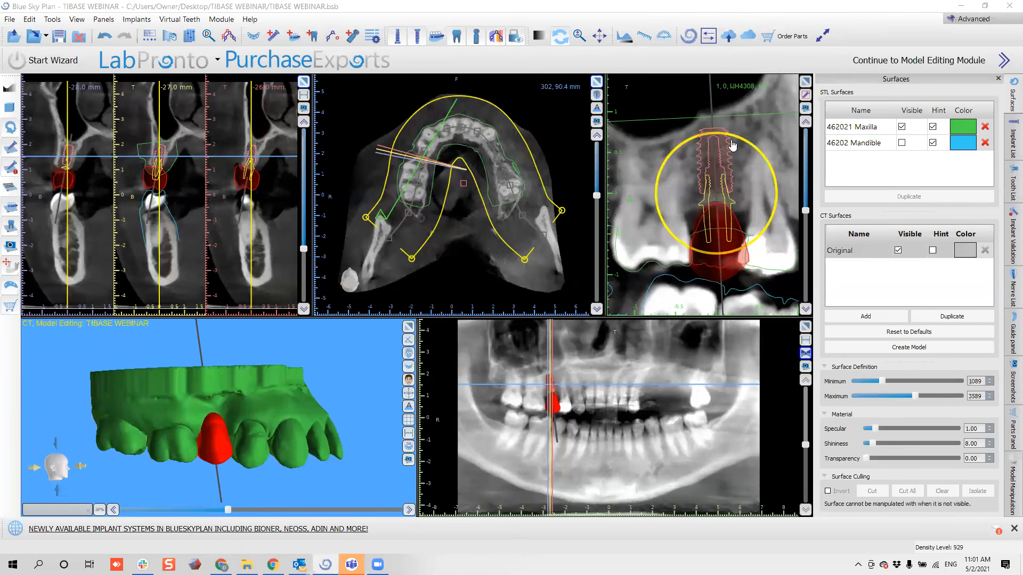
pyautogui.scroll(-4, 728, 170)
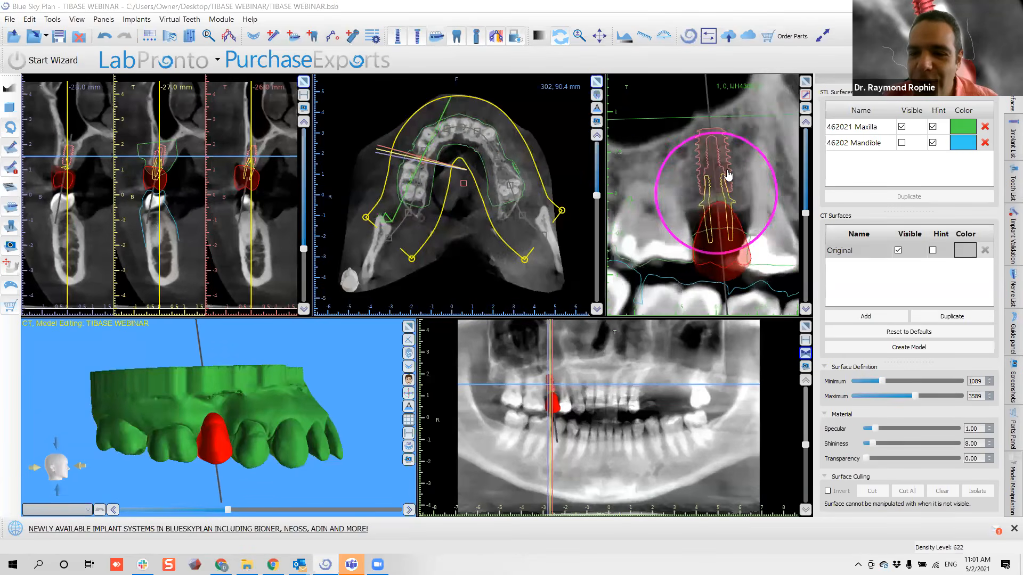
pyautogui.scroll(-5, 728, 174)
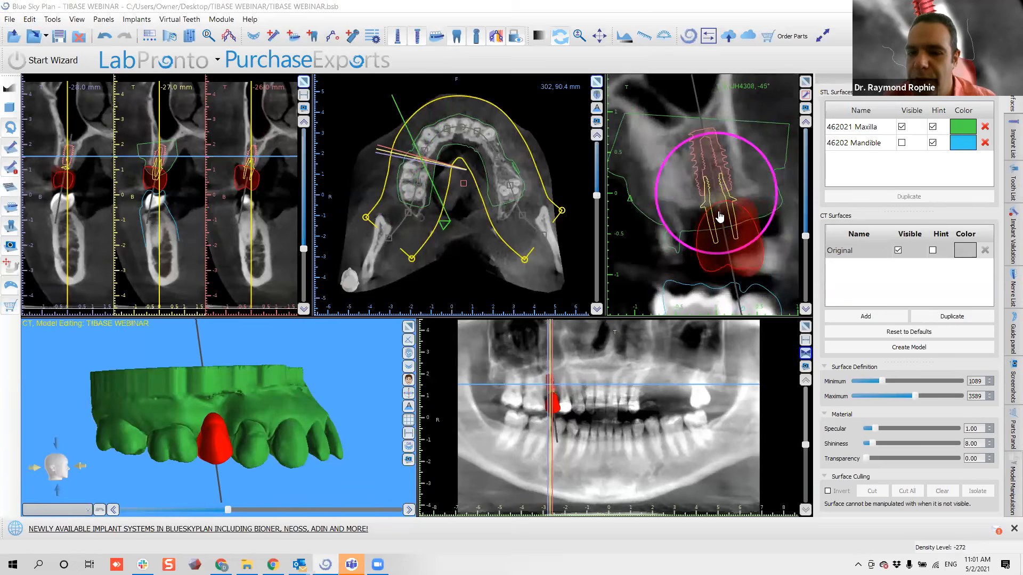
pyautogui.scroll(-8, 719, 216)
pyautogui.scroll(-3, 719, 216)
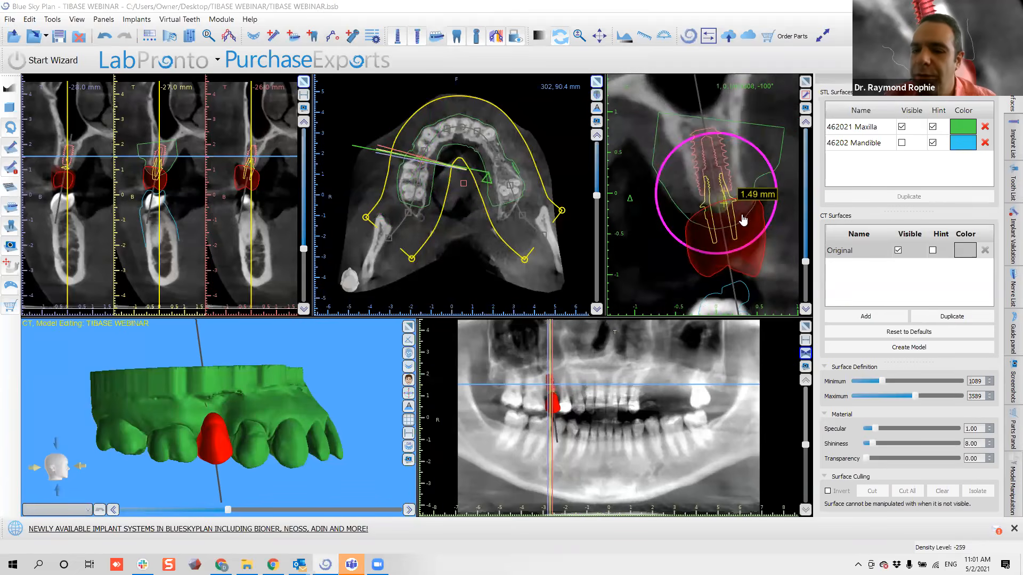
pyautogui.scroll(-2, 743, 220)
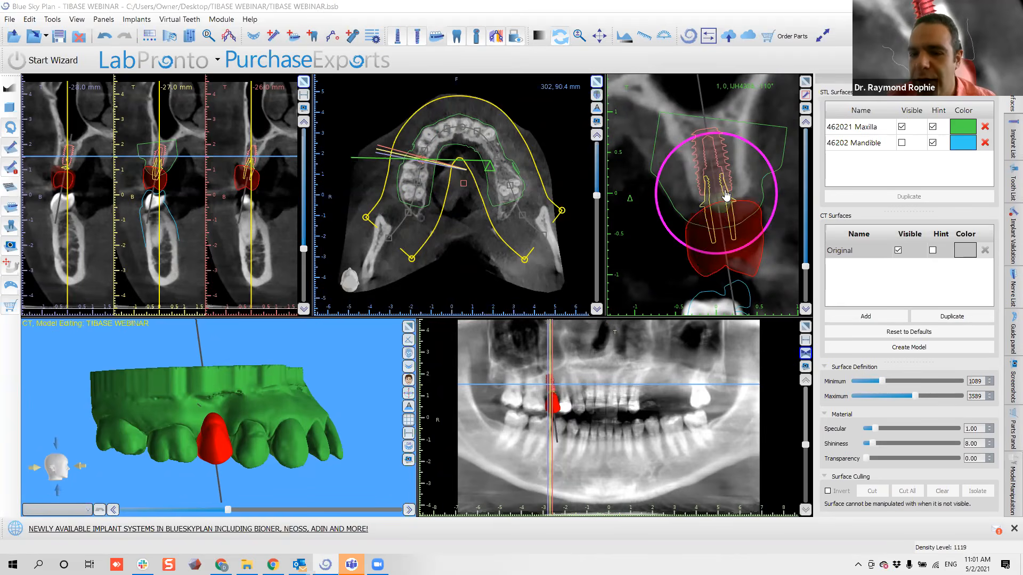
pyautogui.click(737, 243)
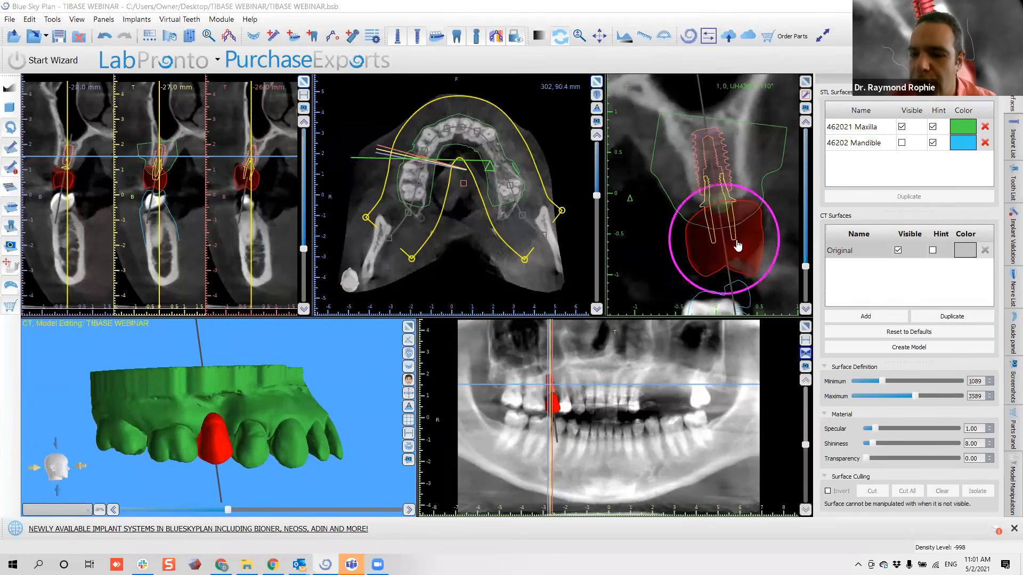
pyautogui.moveTo(228, 419); pyautogui.dragTo(168, 423)
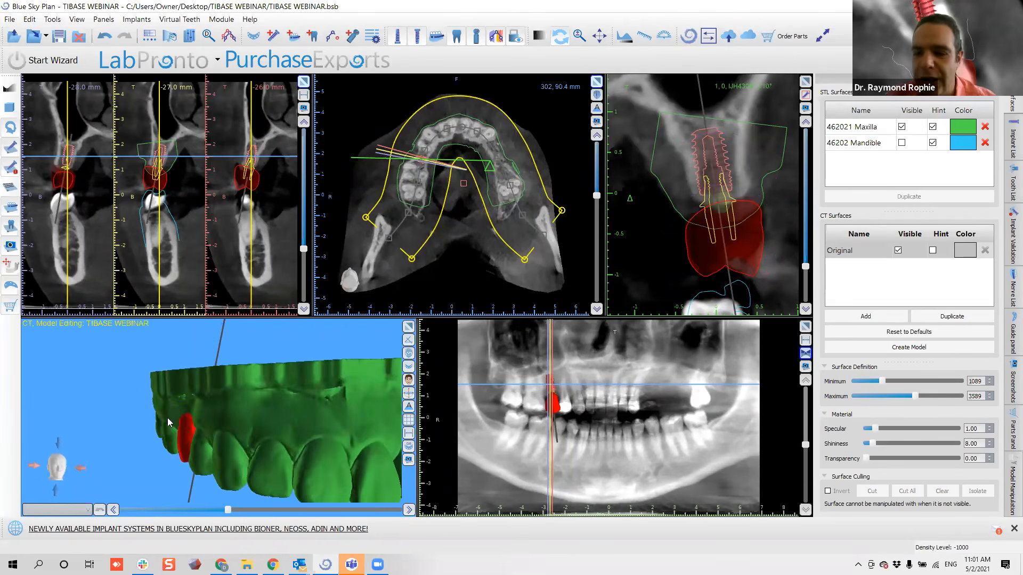
# Switch the case from the Advanced module to the Crown and Bridge module.
pyautogui.click(759, 219)
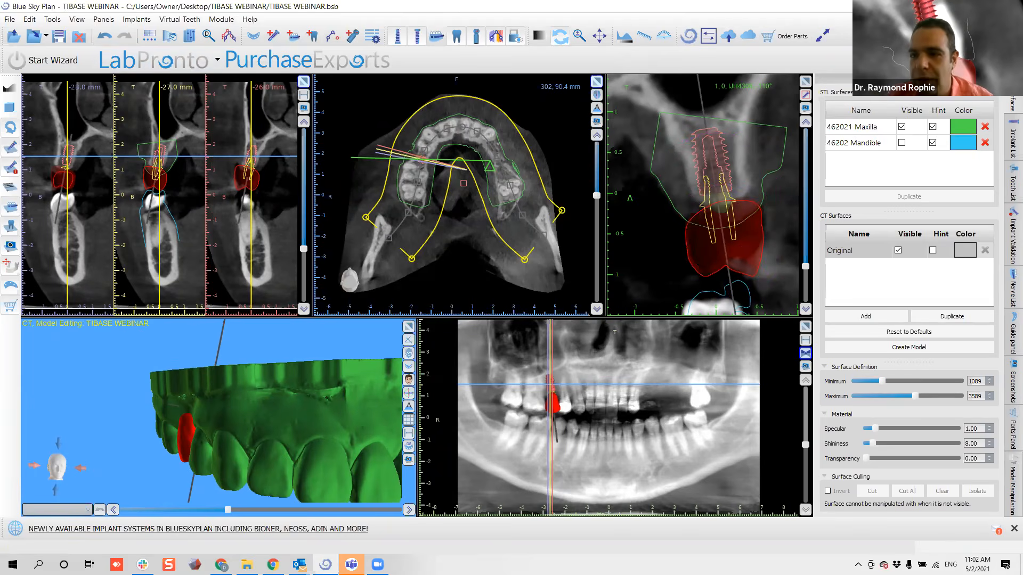
pyautogui.click(975, 60)
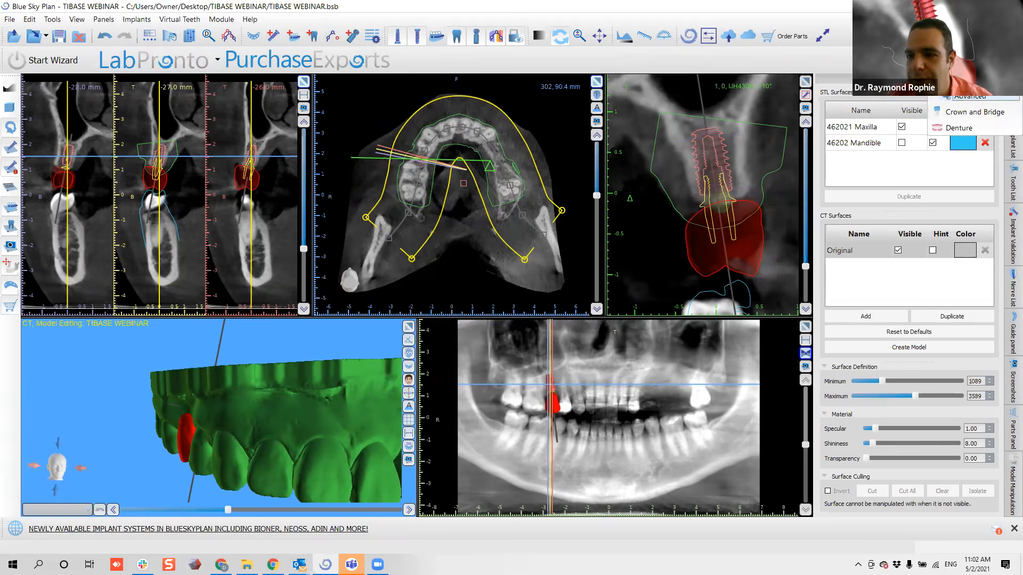
pyautogui.click(963, 112)
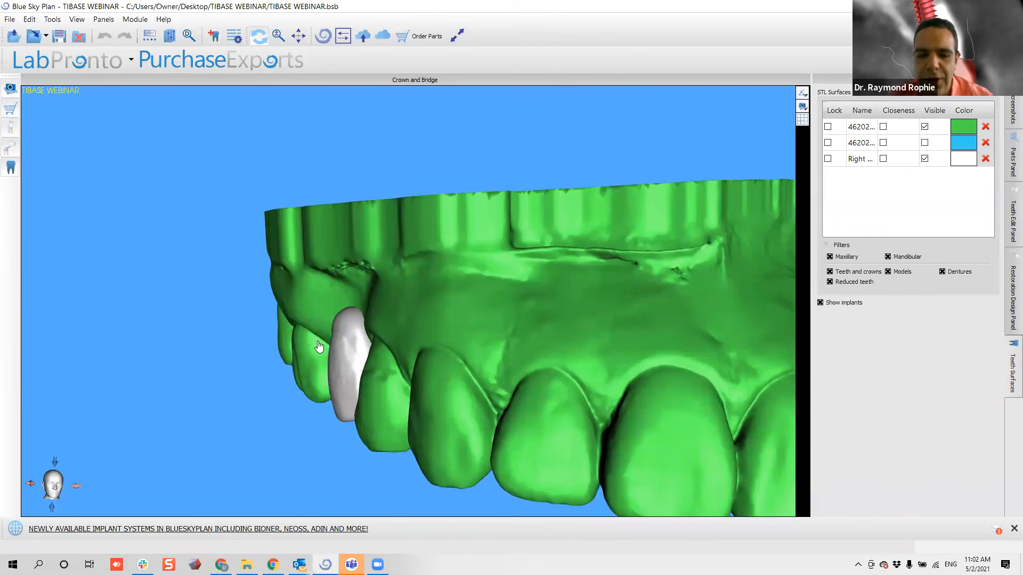
pyautogui.moveTo(298, 352); pyautogui.dragTo(462, 338)
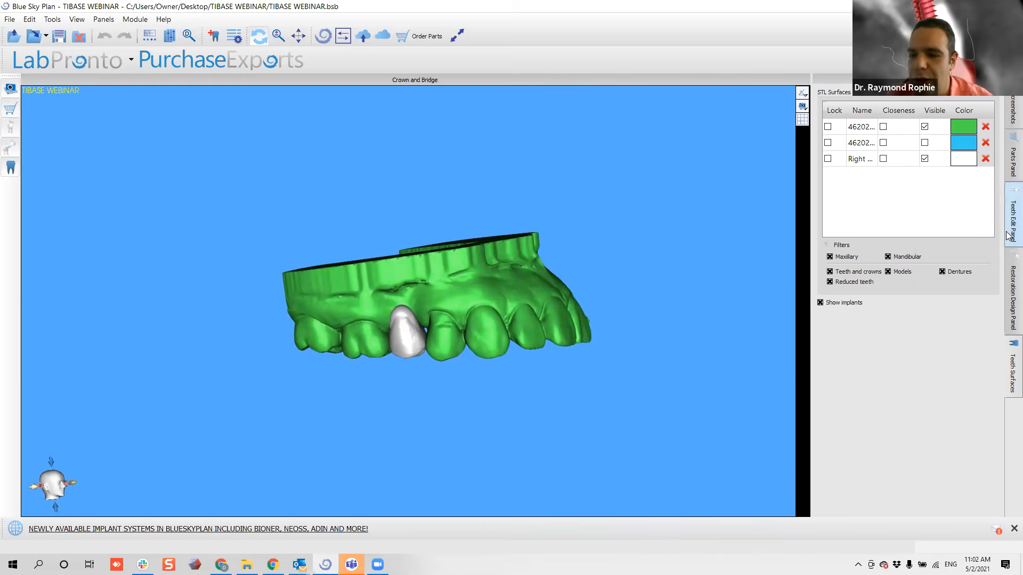
# Set up a Crown on a Tibase restoration for the maxilla in the restoration design settings.
pyautogui.click(1007, 278)
pyautogui.click(1007, 300)
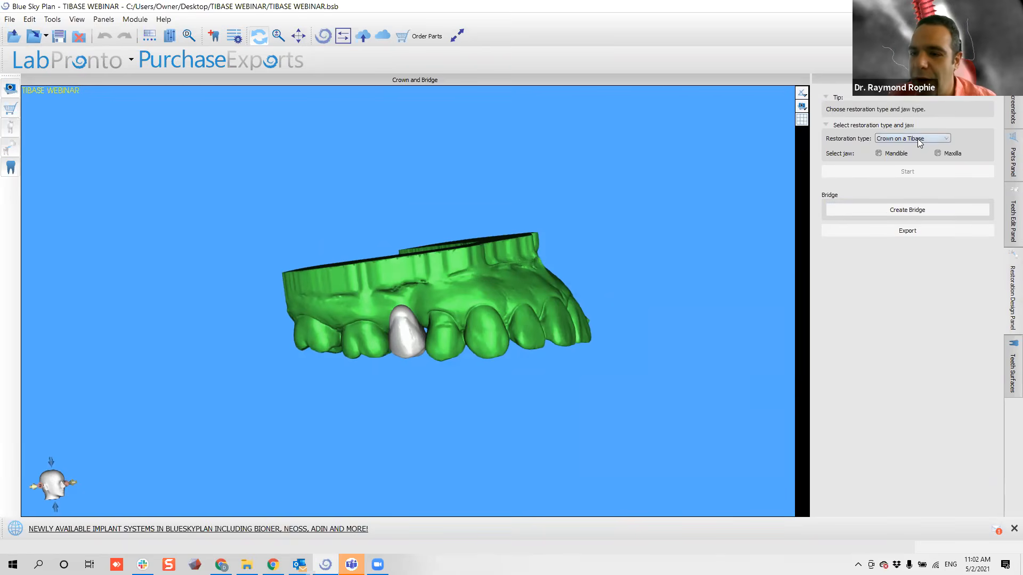
pyautogui.click(936, 154)
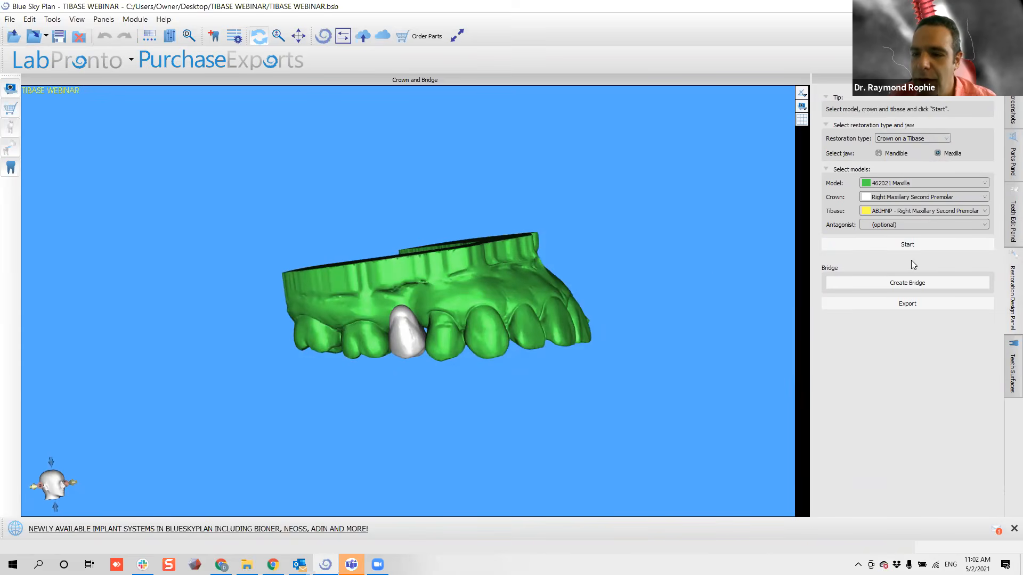
pyautogui.moveTo(499, 374); pyautogui.dragTo(285, 302)
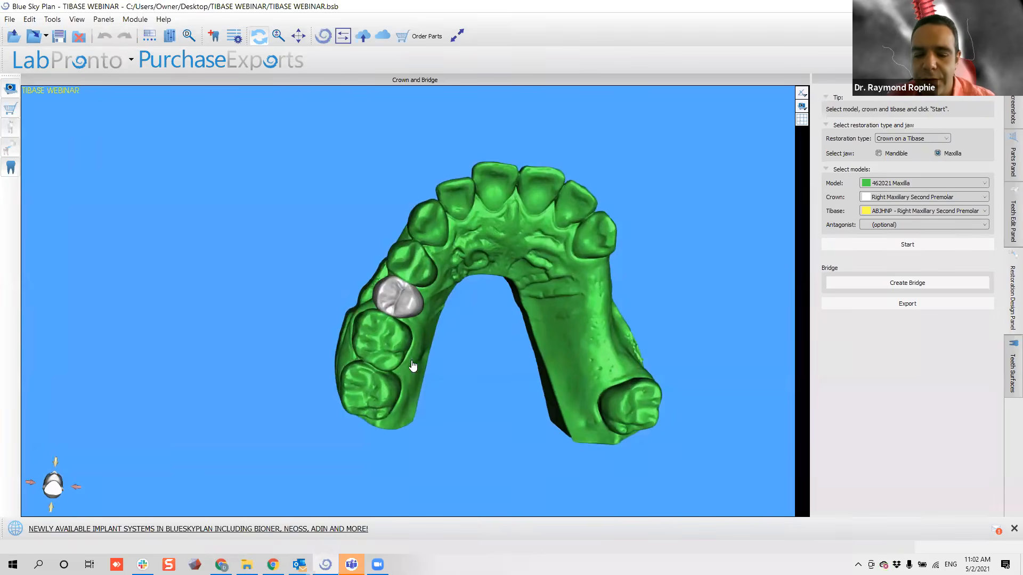
# Turn on closeness display for the maxilla, mandible and right maxillary second premolar crown surfaces.
pyautogui.click(1009, 360)
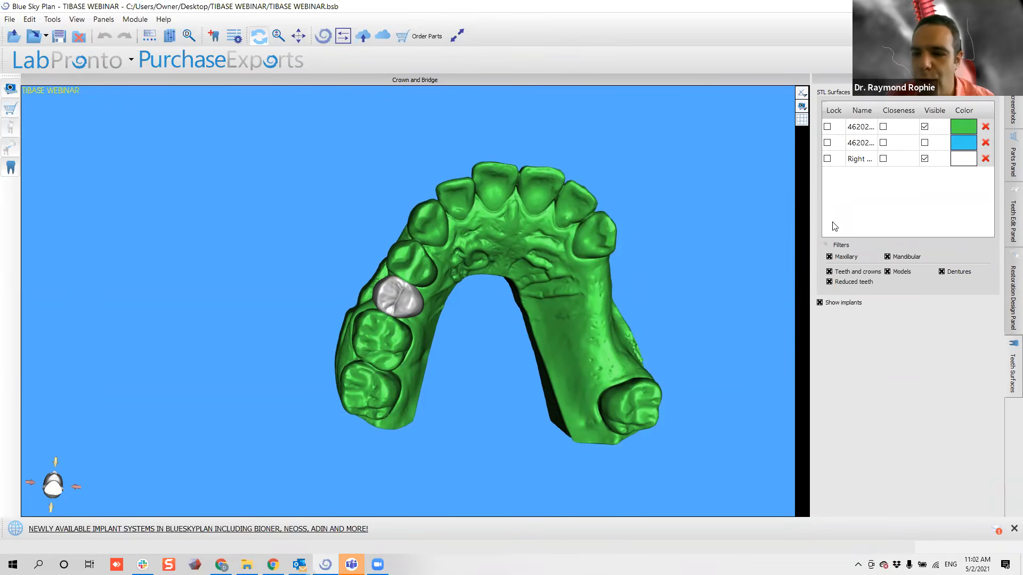
pyautogui.click(883, 127)
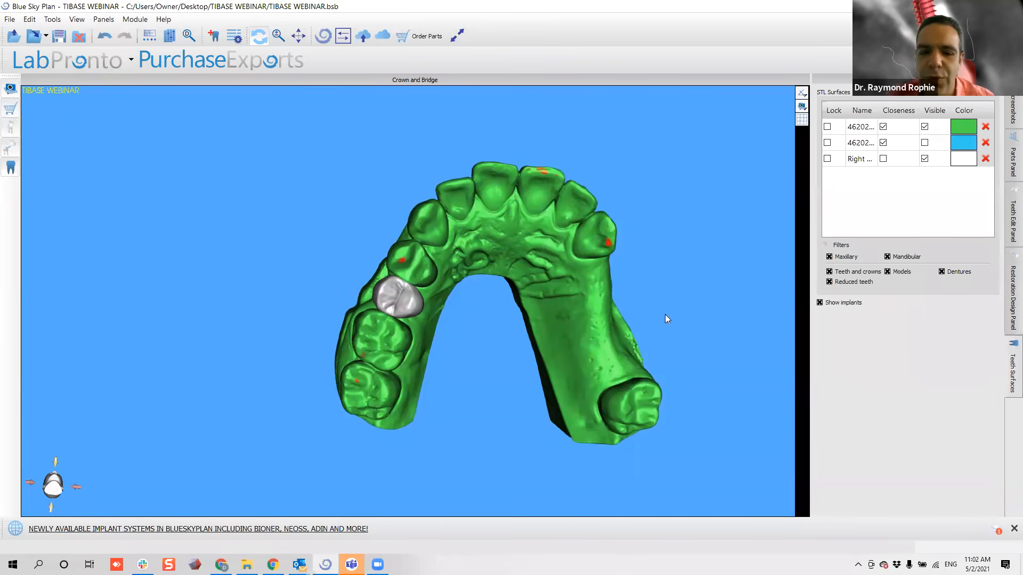
pyautogui.moveTo(489, 278)
pyautogui.mouseDown()
pyautogui.moveTo(506, 249)
pyautogui.moveTo(602, 226)
pyautogui.moveTo(505, 235)
pyautogui.moveTo(492, 263)
pyautogui.mouseUp()
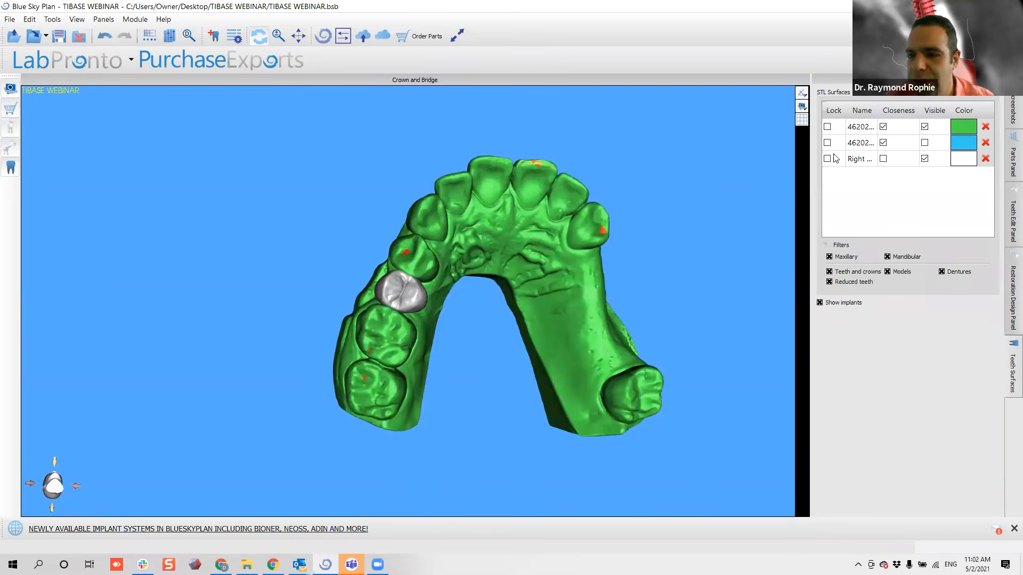
pyautogui.moveTo(443, 221); pyautogui.dragTo(415, 248)
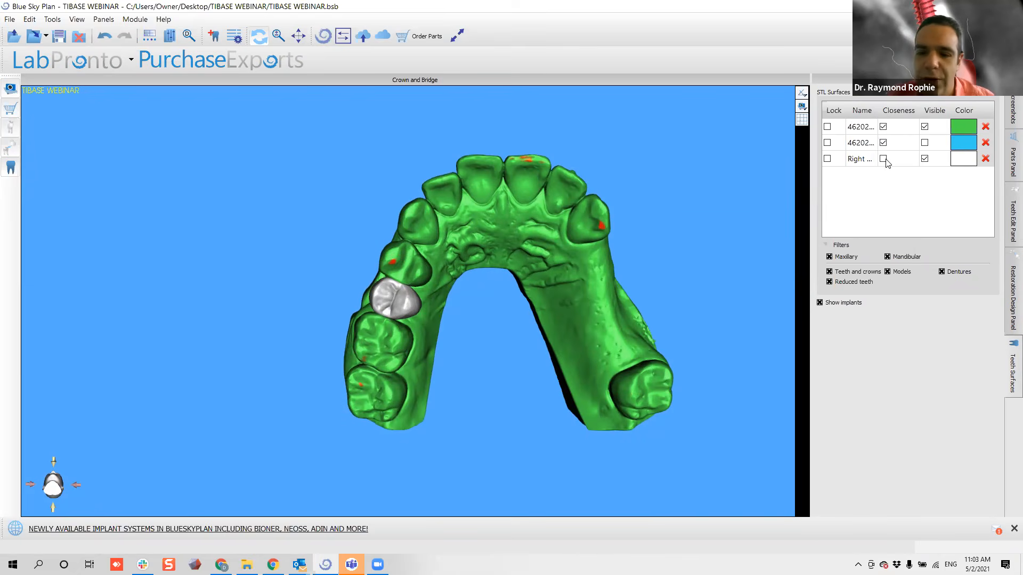
pyautogui.click(884, 160)
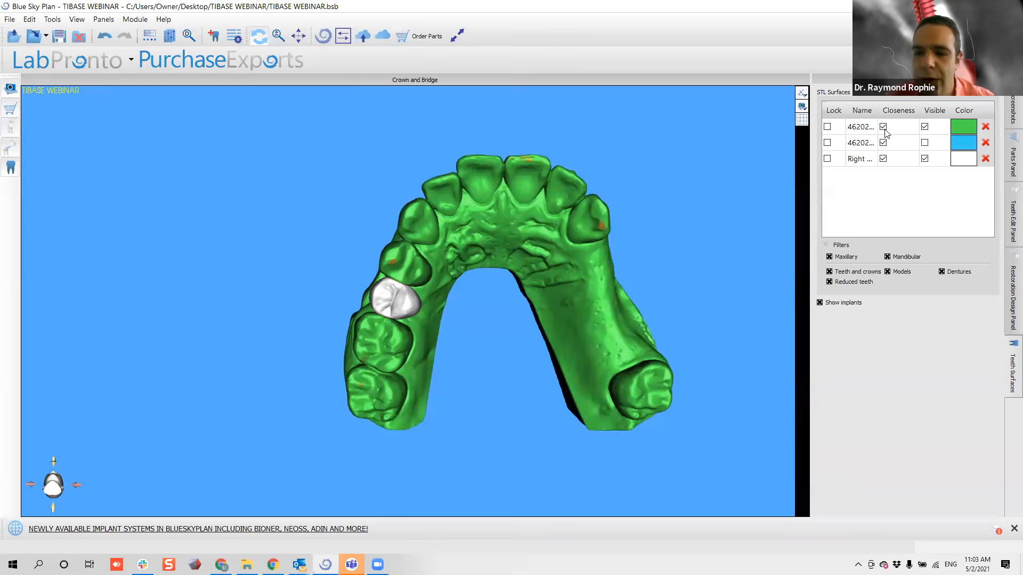
# Show the mandible model, examine how it meets the maxilla and crown, and hide it again.
pyautogui.moveTo(287, 255); pyautogui.dragTo(788, 206)
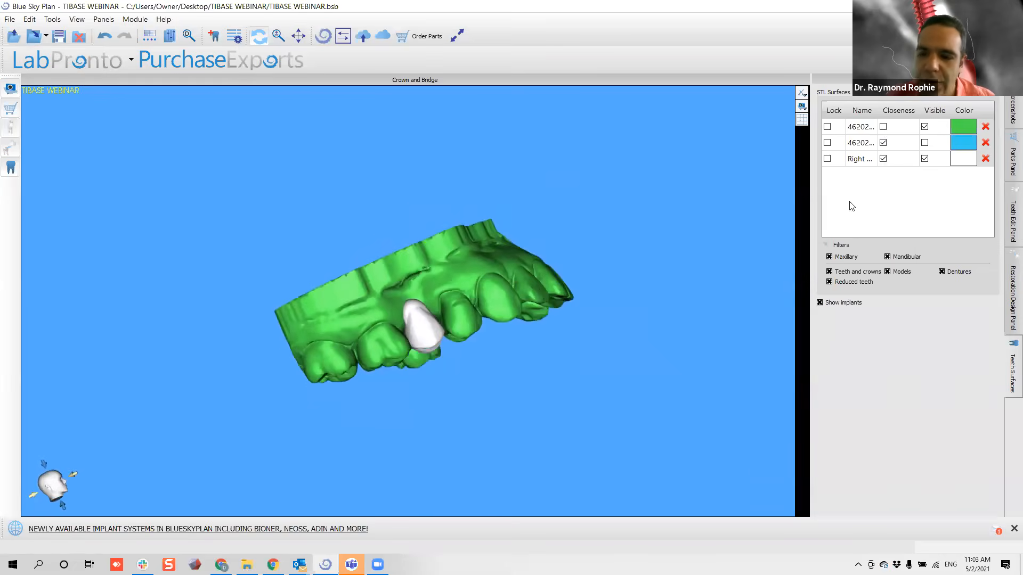
pyautogui.click(925, 142)
pyautogui.moveTo(538, 318); pyautogui.dragTo(628, 197)
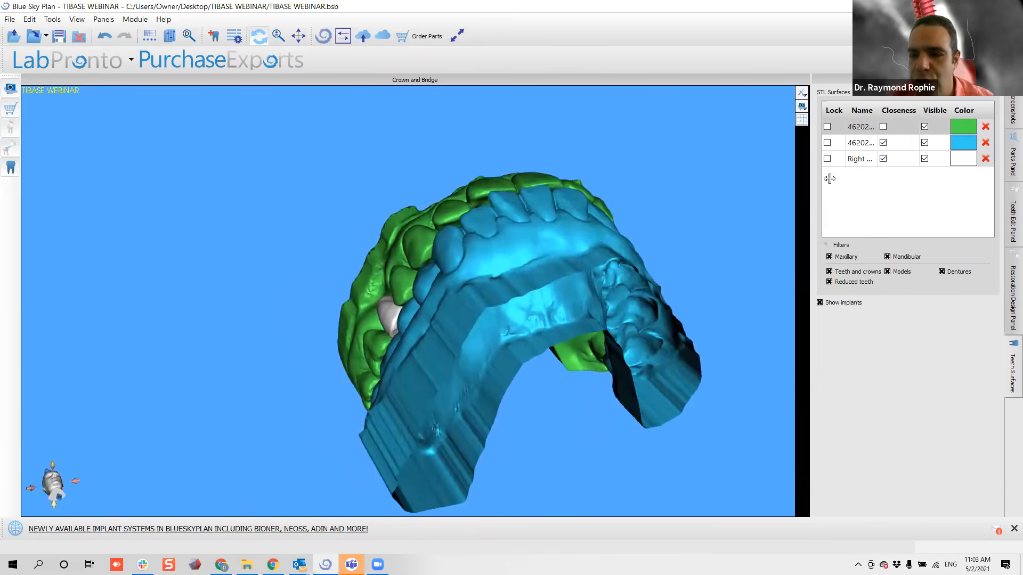
pyautogui.click(924, 142)
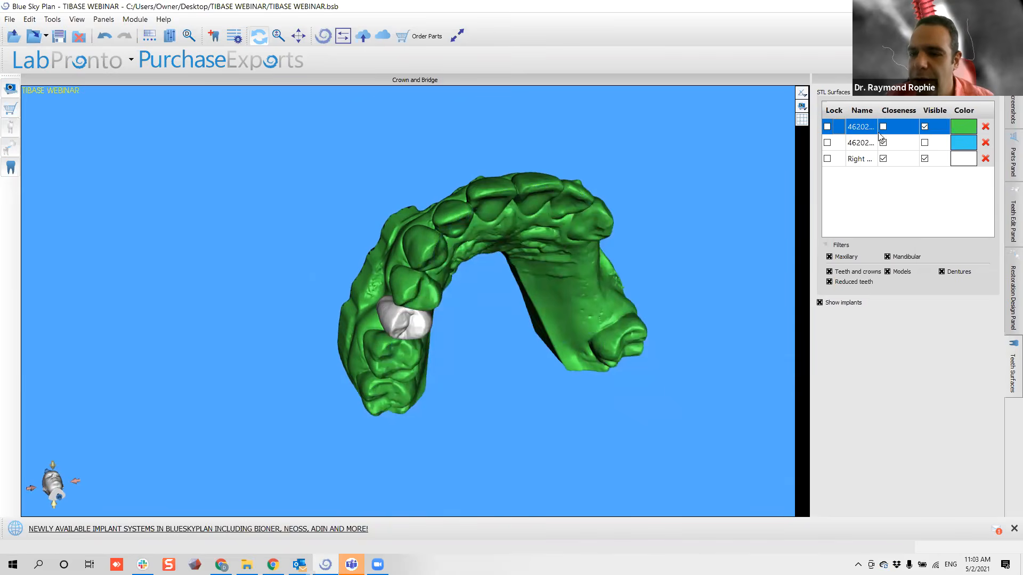
# With closeness display enabled on the maxilla, examine the premolar crown's contacts with the neighbouring teeth.
pyautogui.moveTo(388, 439); pyautogui.dragTo(312, 293)
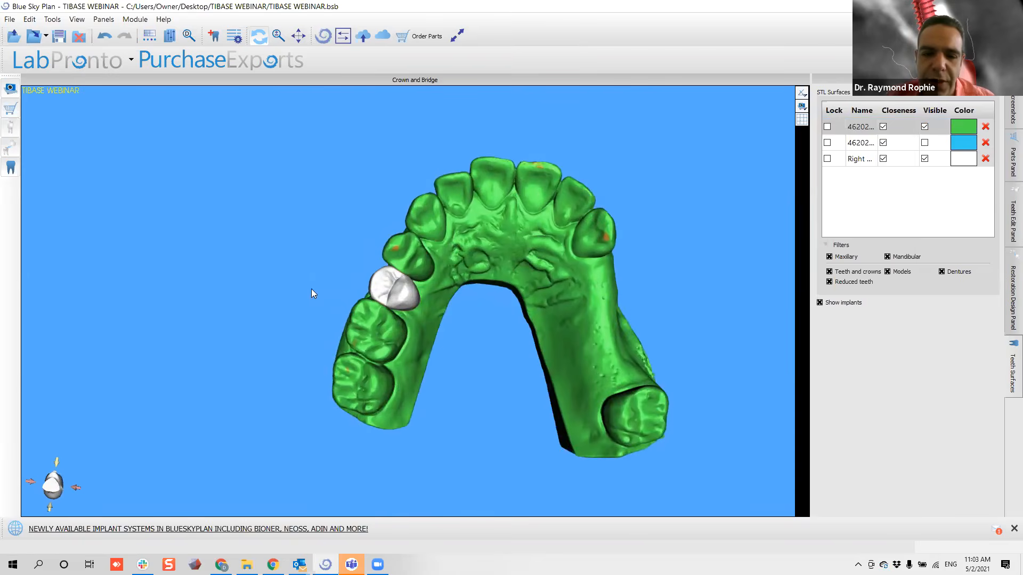
pyautogui.scroll(5, 340, 305)
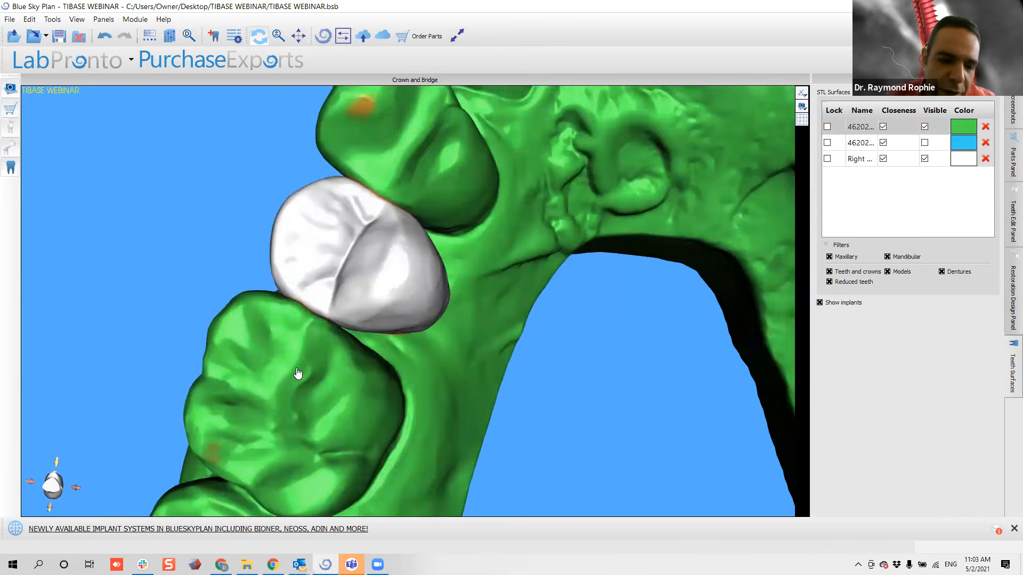
pyautogui.moveTo(298, 373); pyautogui.dragTo(381, 377)
pyautogui.moveTo(591, 319); pyautogui.dragTo(450, 250)
pyautogui.scroll(-5, 523, 241)
pyautogui.moveTo(507, 226)
pyautogui.mouseDown()
pyautogui.moveTo(535, 215)
pyautogui.moveTo(378, 211)
pyautogui.moveTo(493, 290)
pyautogui.moveTo(511, 213)
pyautogui.mouseUp()
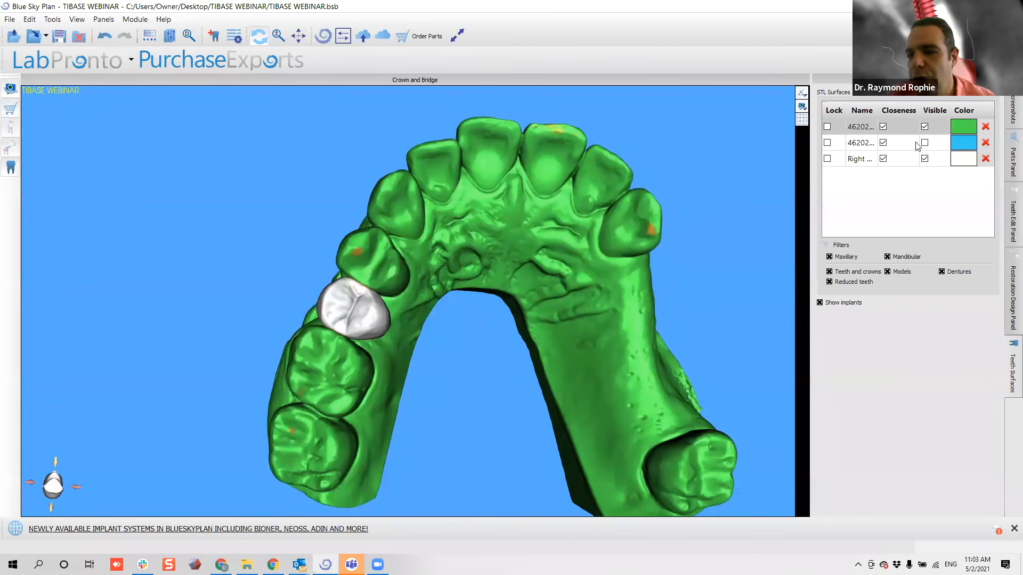
pyautogui.click(912, 111)
pyautogui.click(279, 332)
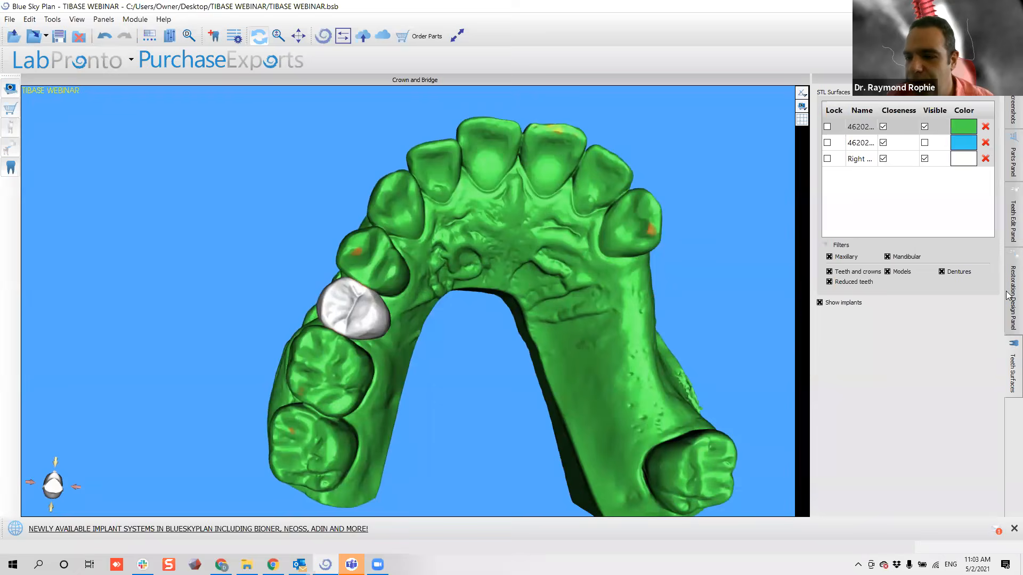
# Make the Right Maxillary Second Premolar the active model for tooth editing.
pyautogui.click(1008, 230)
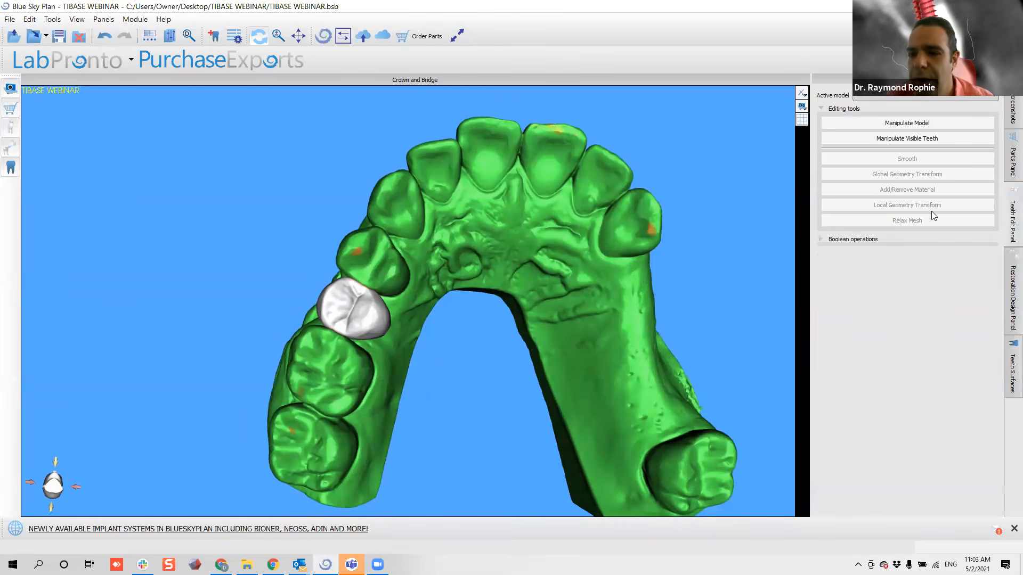
pyautogui.click(897, 102)
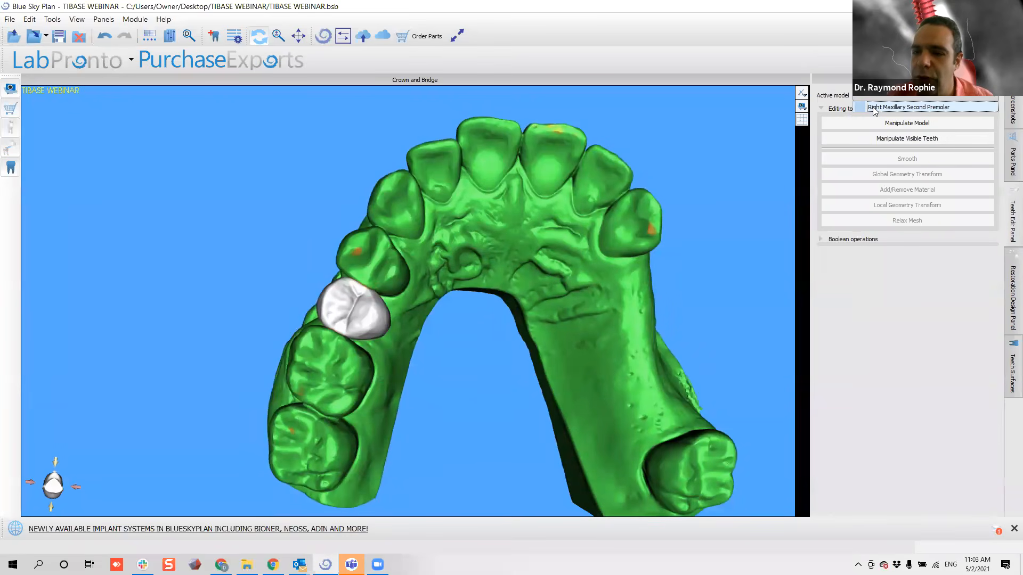
pyautogui.click(874, 108)
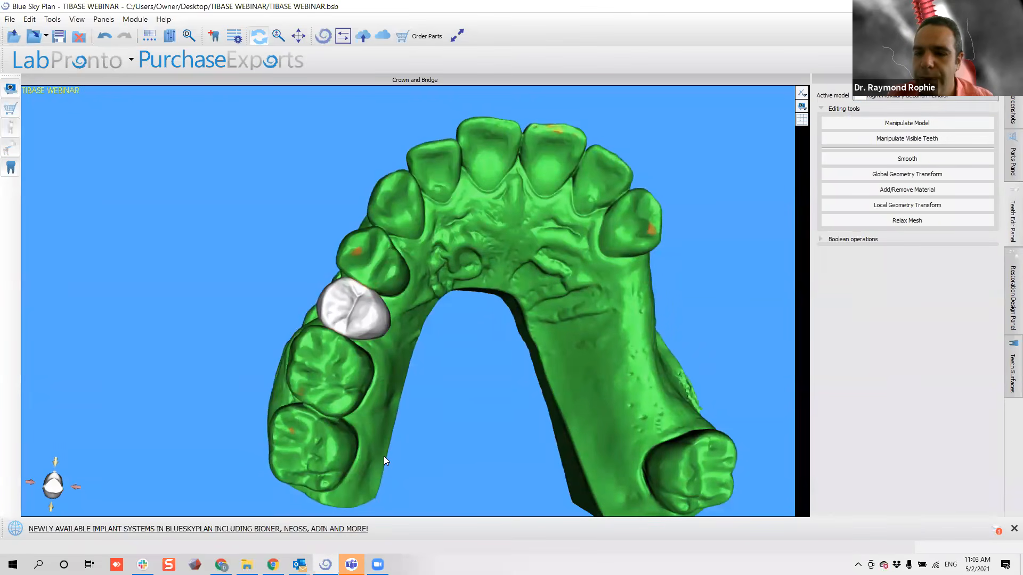
pyautogui.moveTo(410, 444); pyautogui.dragTo(283, 293)
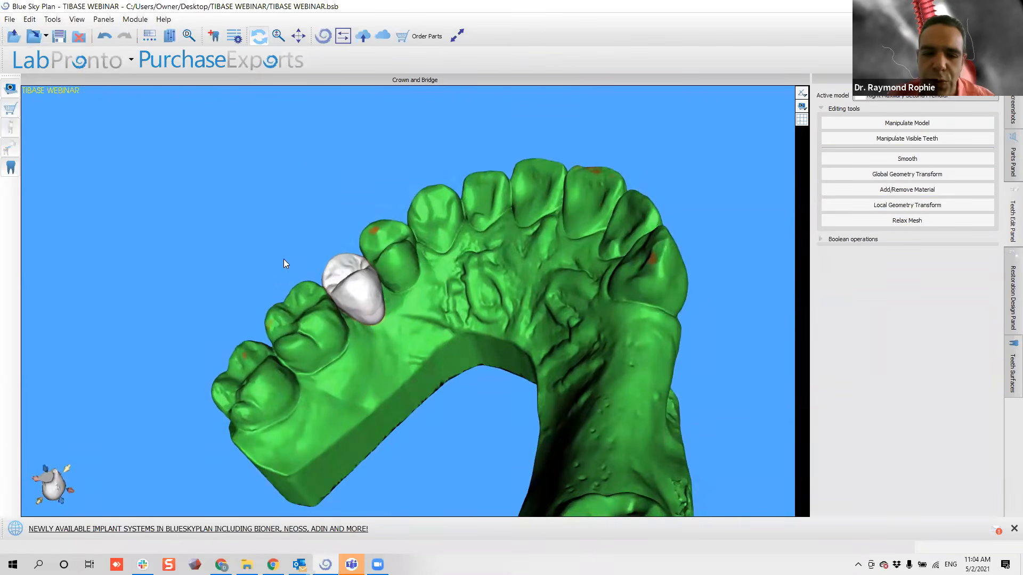
pyautogui.scroll(3, 283, 259)
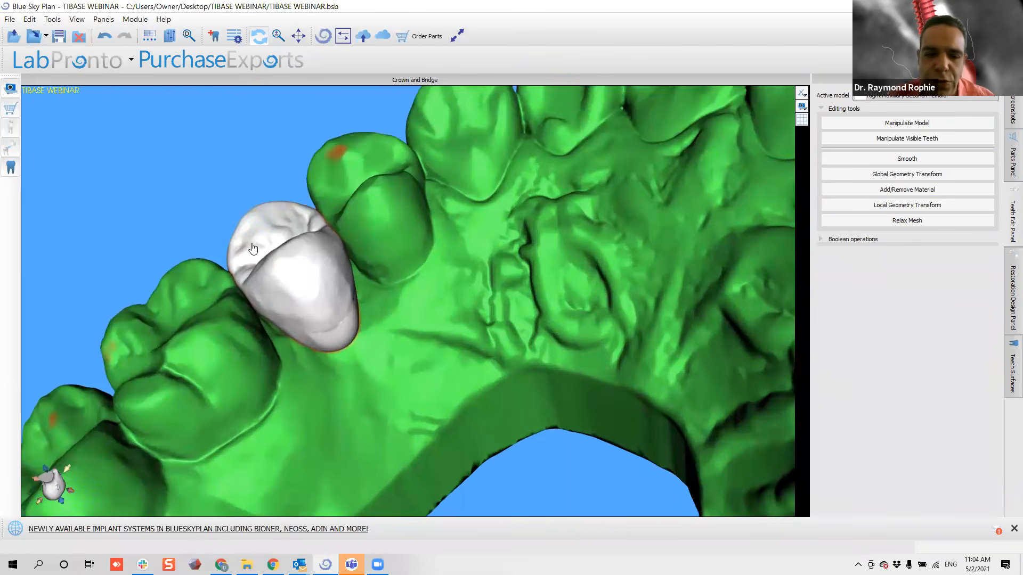
# Adjust the premolar crown's overall shape with the Global Geometry Transform control points on its palatal and proximal sides.
pyautogui.click(915, 175)
pyautogui.moveTo(436, 306); pyautogui.dragTo(633, 227)
pyautogui.moveTo(114, 318); pyautogui.dragTo(389, 487)
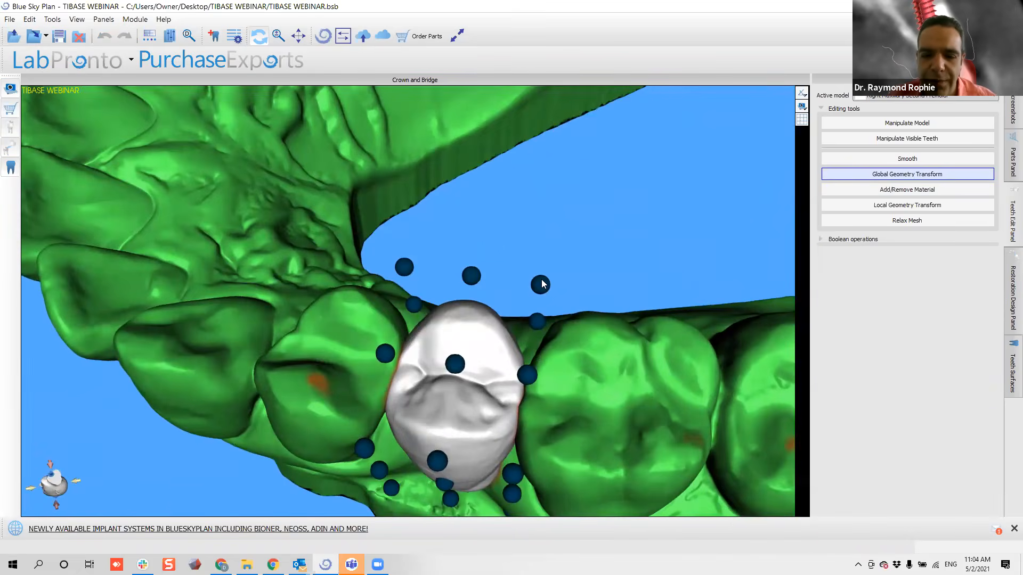
pyautogui.moveTo(554, 292)
pyautogui.mouseDown()
pyautogui.moveTo(568, 291)
pyautogui.moveTo(546, 299)
pyautogui.mouseUp()
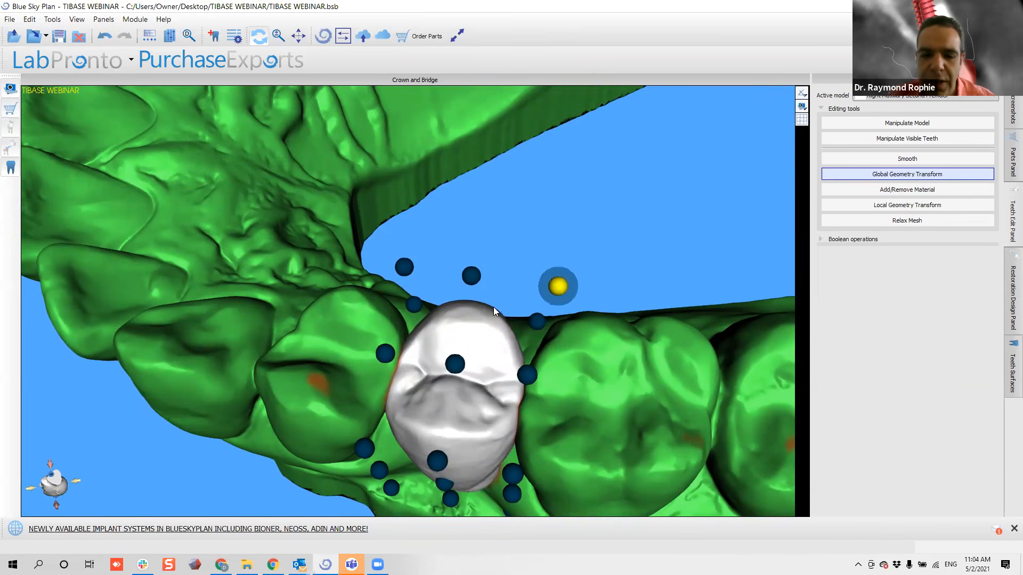
pyautogui.moveTo(387, 359); pyautogui.dragTo(394, 361)
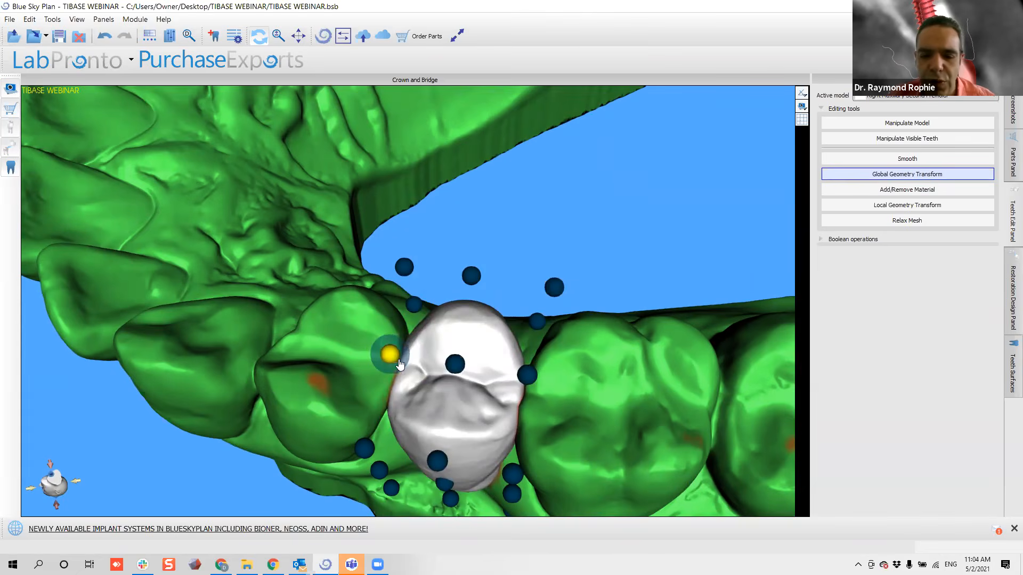
pyautogui.moveTo(548, 324); pyautogui.dragTo(552, 322)
pyautogui.moveTo(622, 258); pyautogui.dragTo(630, 352)
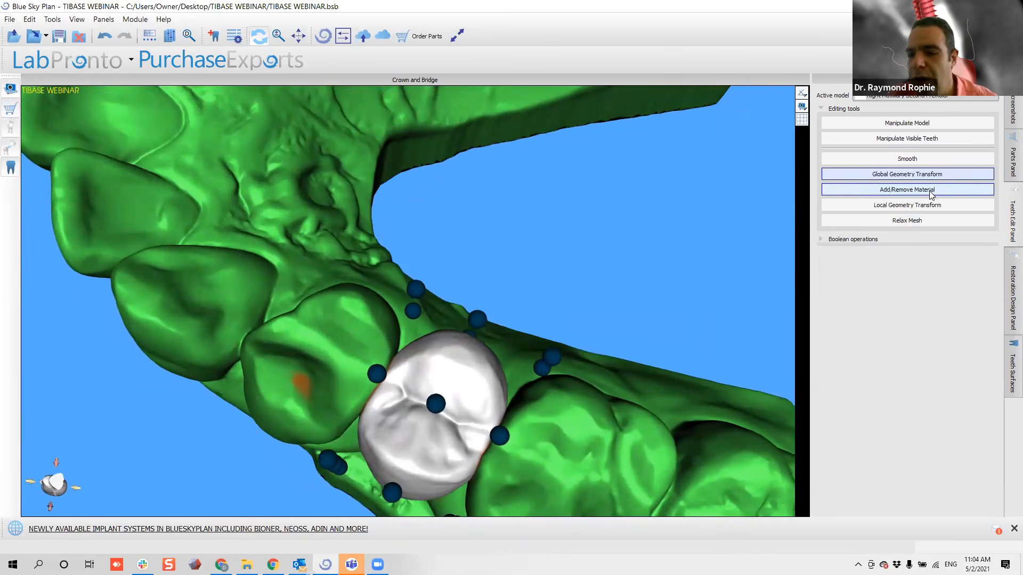
# Deform the mesial palatal area of the premolar crown with Local Geometry Transform, reducing the tool size to 4.50.
pyautogui.click(925, 207)
pyautogui.moveTo(659, 379); pyautogui.dragTo(610, 326)
pyautogui.moveTo(363, 289); pyautogui.dragTo(389, 384)
pyautogui.scroll(3, 445, 359)
pyautogui.scroll(-5, 444, 359)
pyautogui.scroll(10, 444, 359)
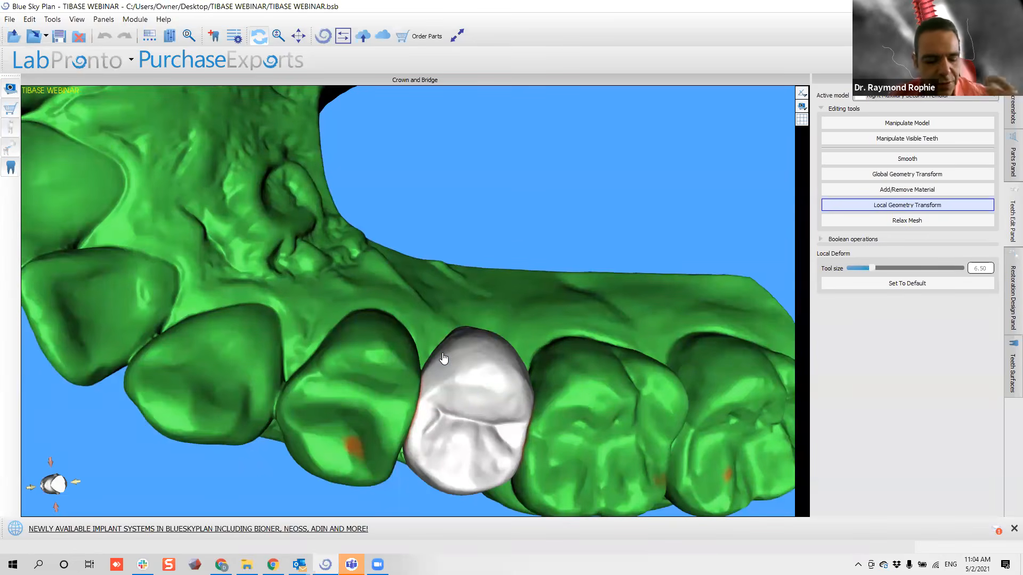
pyautogui.scroll(-4, 445, 357)
pyautogui.moveTo(445, 356); pyautogui.dragTo(431, 366)
pyautogui.moveTo(637, 421)
pyautogui.mouseDown()
pyautogui.moveTo(576, 358)
pyautogui.moveTo(541, 297)
pyautogui.moveTo(556, 343)
pyautogui.moveTo(414, 130)
pyautogui.moveTo(297, 142)
pyautogui.moveTo(453, 244)
pyautogui.moveTo(620, 313)
pyautogui.moveTo(280, 204)
pyautogui.moveTo(605, 311)
pyautogui.moveTo(568, 403)
pyautogui.moveTo(431, 387)
pyautogui.mouseUp()
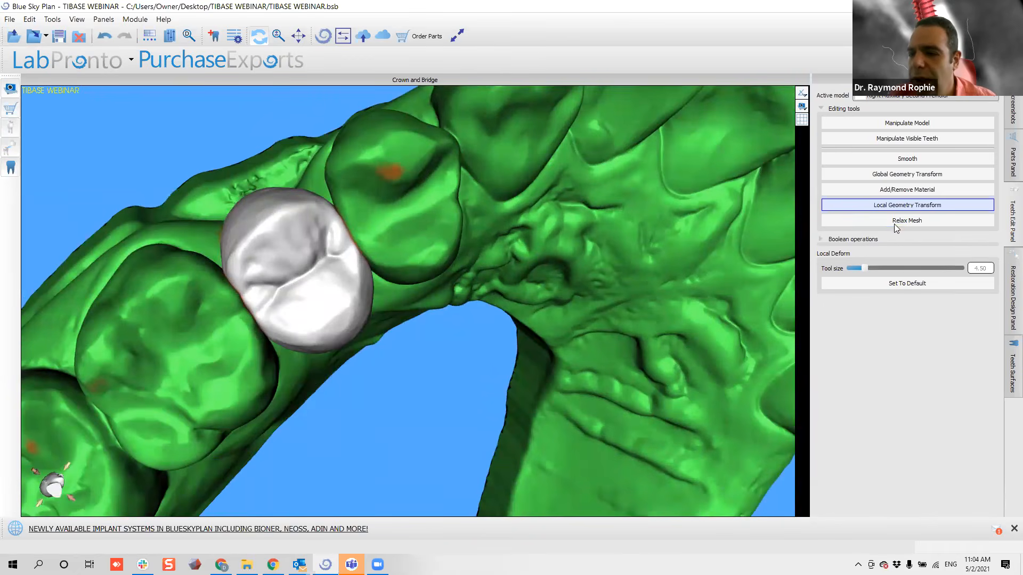
# Assign the 46202 Mandible as antagonist in the tibase crown design and start planning a new restoration.
pyautogui.click(1013, 287)
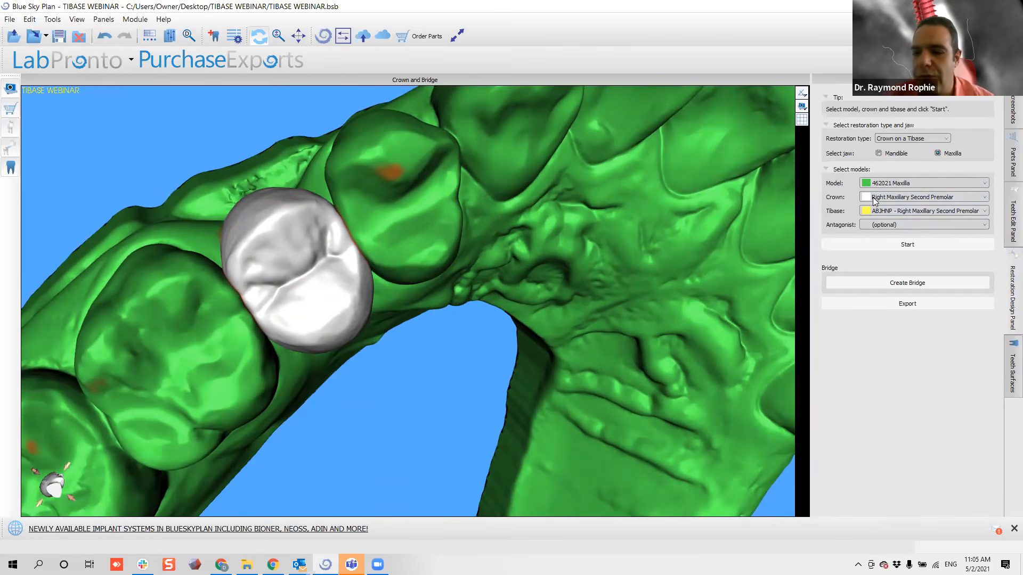
pyautogui.click(885, 225)
pyautogui.click(895, 243)
pyautogui.click(918, 244)
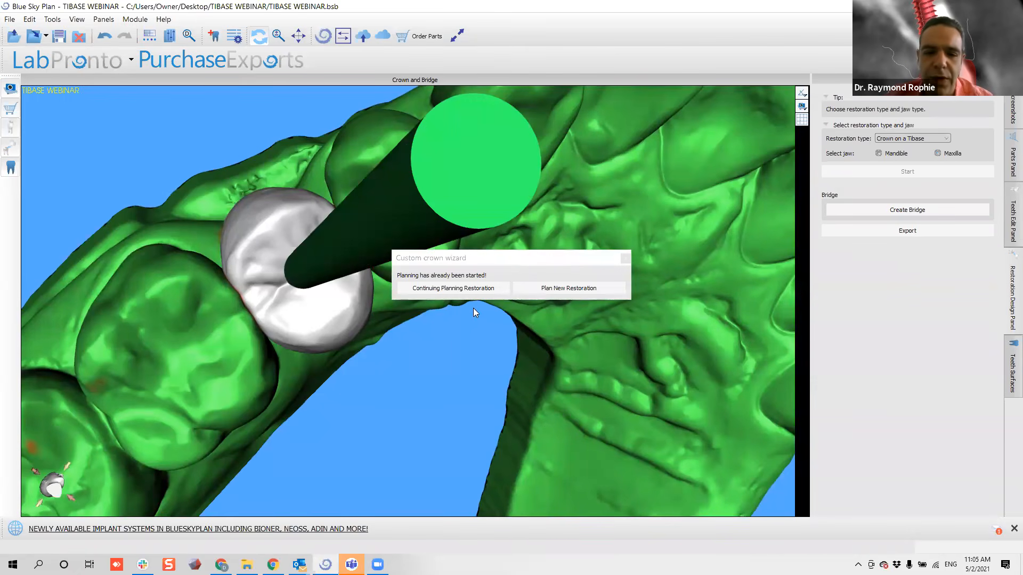
pyautogui.click(535, 288)
pyautogui.click(535, 288)
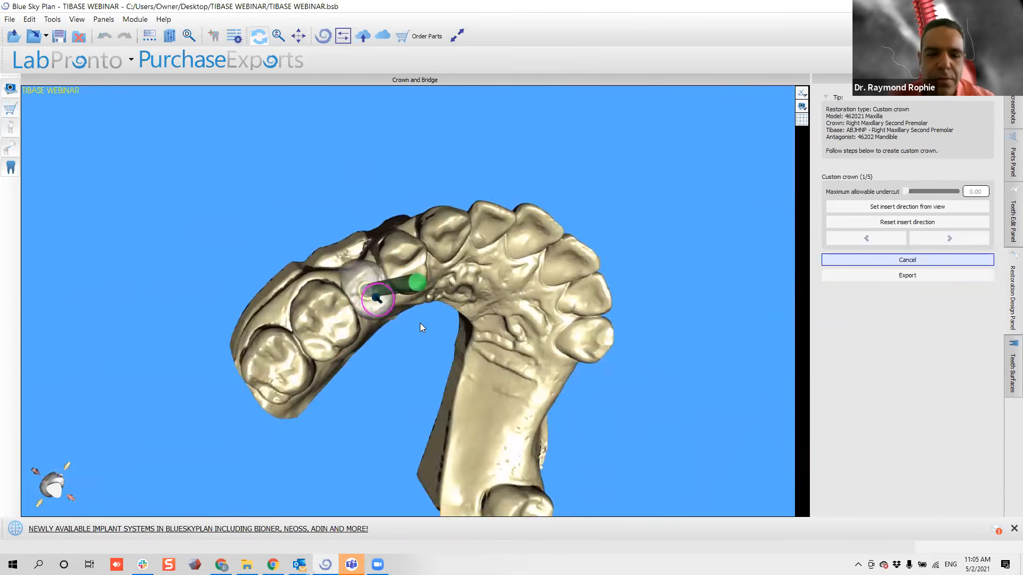
# Set the custom crown's insertion direction from an occlusal view along the tibase axis, and check it from the side.
pyautogui.moveTo(420, 323); pyautogui.dragTo(384, 298)
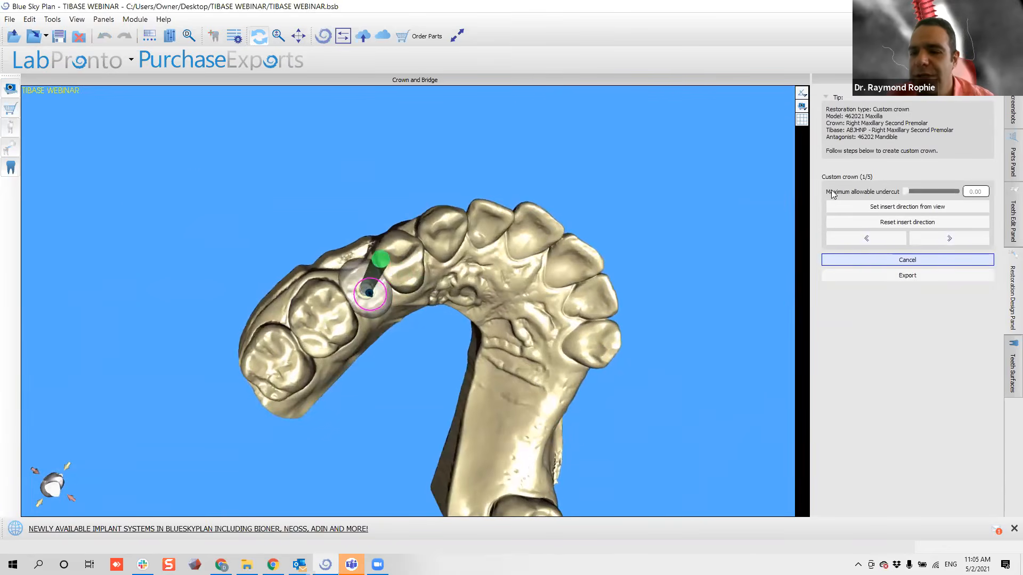
pyautogui.moveTo(425, 310); pyautogui.dragTo(416, 309)
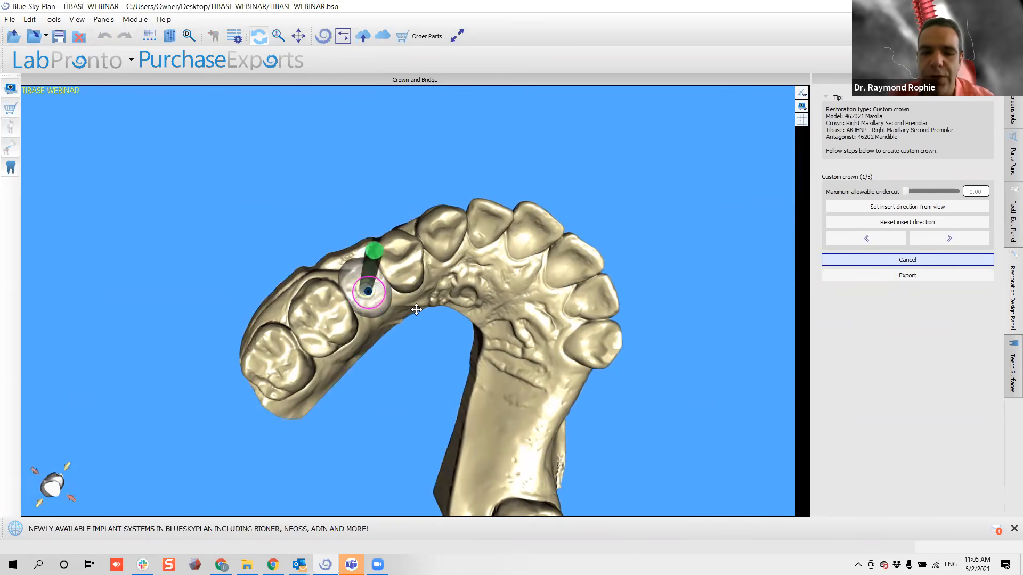
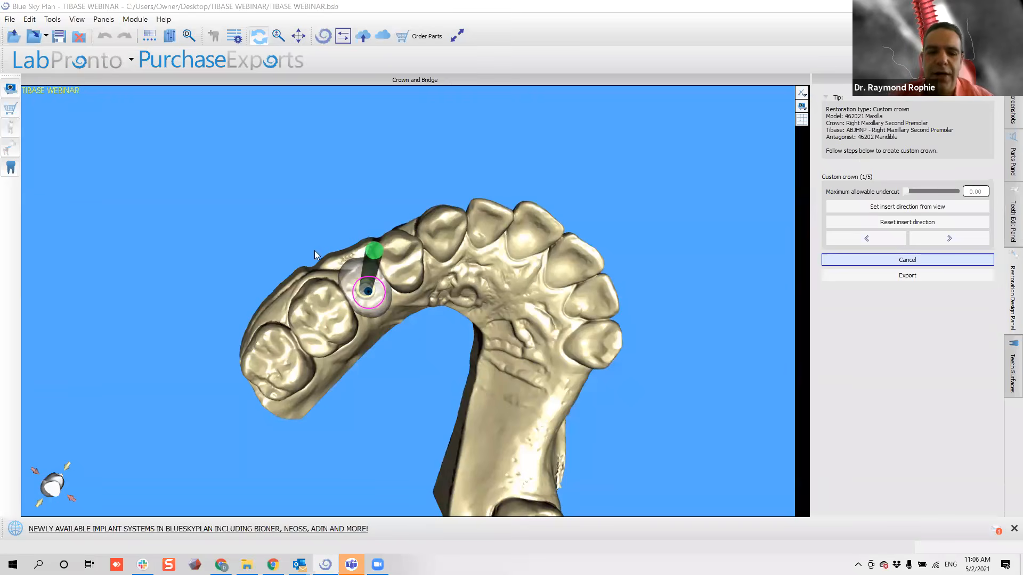
pyautogui.moveTo(415, 250)
pyautogui.mouseDown()
pyautogui.moveTo(409, 272)
pyautogui.moveTo(434, 360)
pyautogui.moveTo(430, 294)
pyautogui.mouseUp()
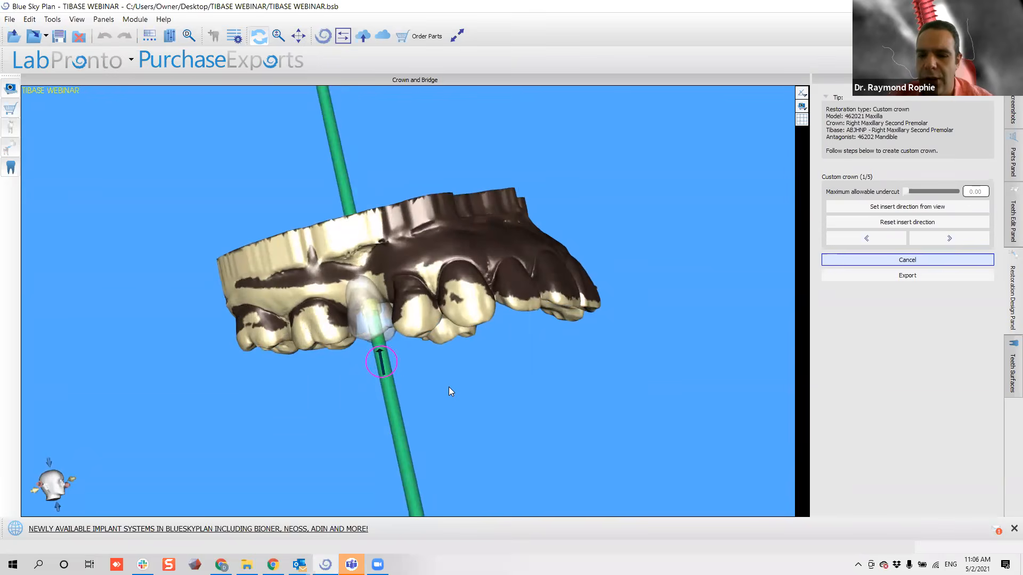
pyautogui.moveTo(452, 408); pyautogui.dragTo(409, 176)
pyautogui.moveTo(401, 356)
pyautogui.mouseDown()
pyautogui.moveTo(393, 343)
pyautogui.moveTo(392, 354)
pyautogui.mouseUp()
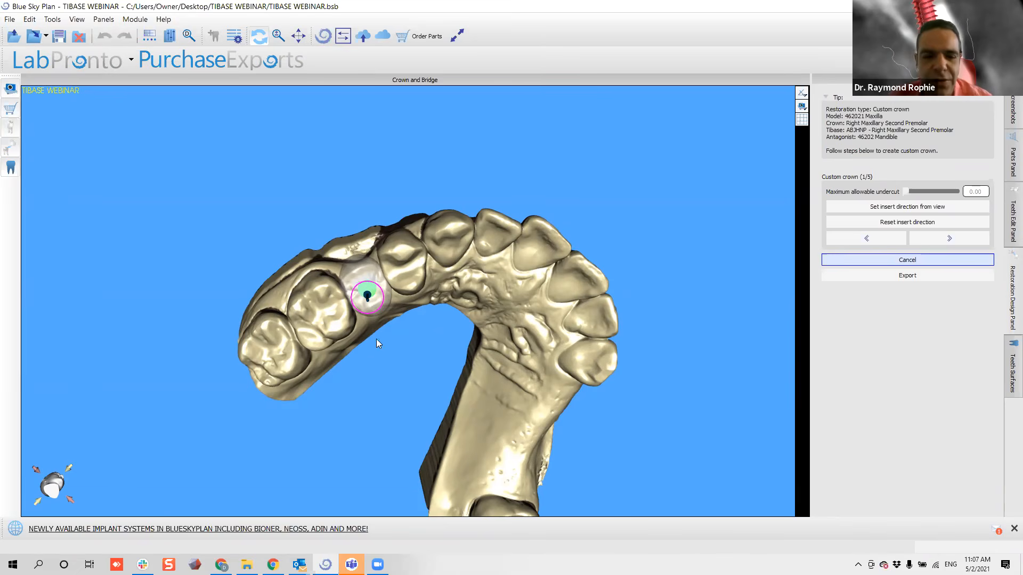
pyautogui.moveTo(391, 337); pyautogui.dragTo(387, 332)
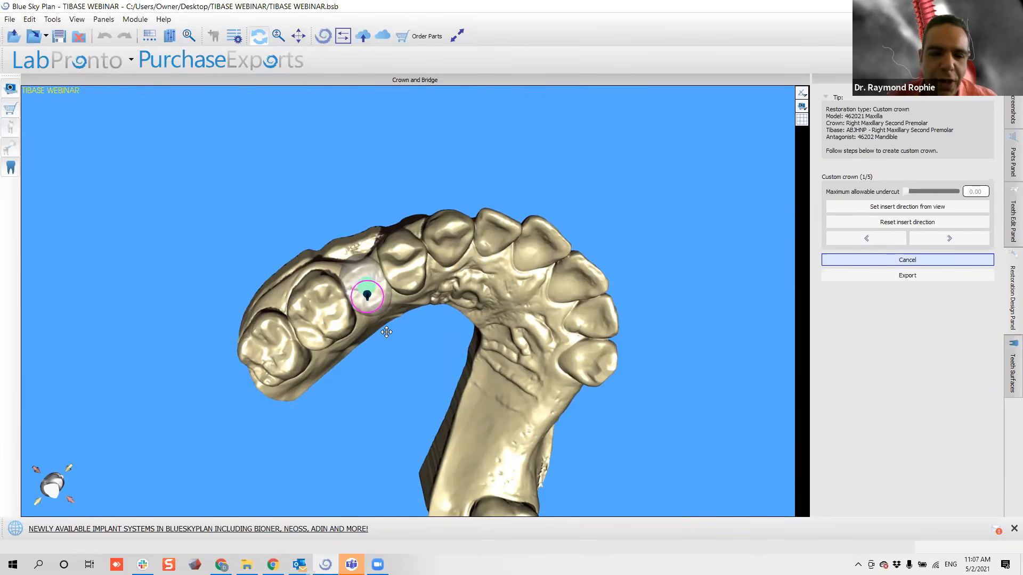
pyautogui.moveTo(311, 244); pyautogui.dragTo(249, 279)
pyautogui.moveTo(327, 379); pyautogui.dragTo(394, 290)
pyautogui.scroll(3, 396, 296)
pyautogui.moveTo(233, 310)
pyautogui.mouseDown()
pyautogui.moveTo(267, 370)
pyautogui.moveTo(365, 481)
pyautogui.moveTo(365, 416)
pyautogui.moveTo(228, 304)
pyautogui.mouseUp()
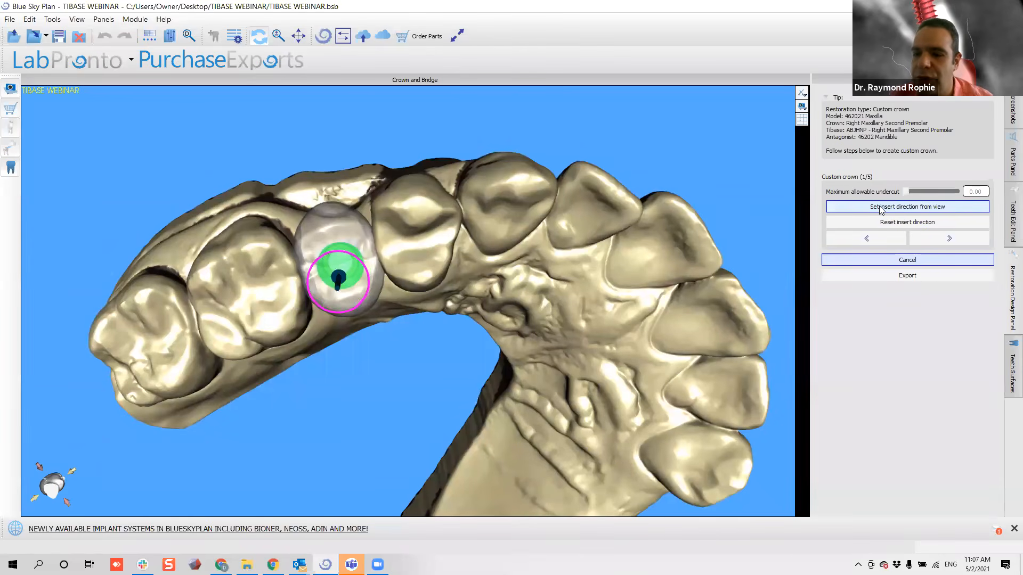
pyautogui.click(904, 208)
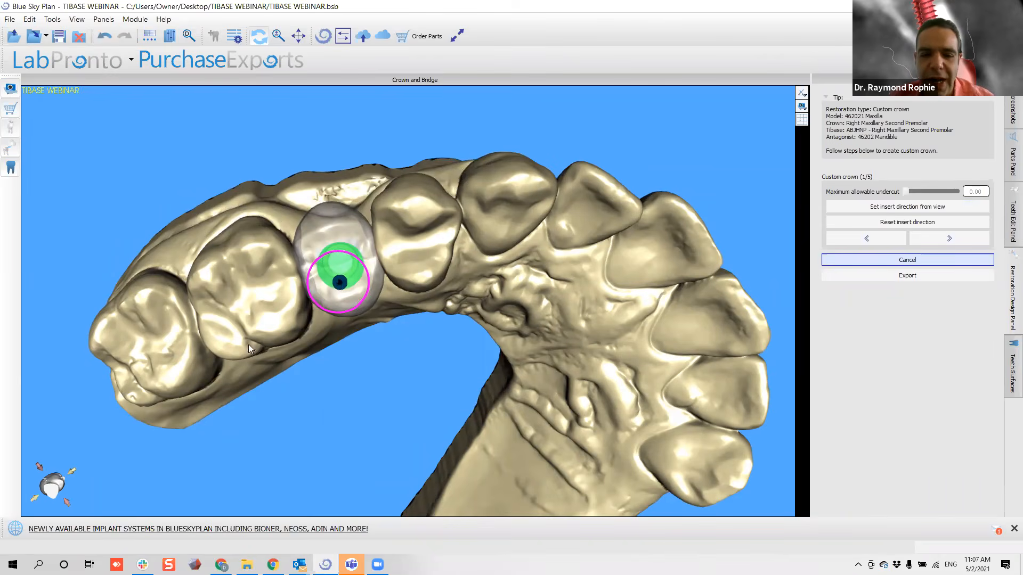
pyautogui.moveTo(476, 428); pyautogui.dragTo(529, 203)
pyautogui.moveTo(411, 328); pyautogui.dragTo(381, 211)
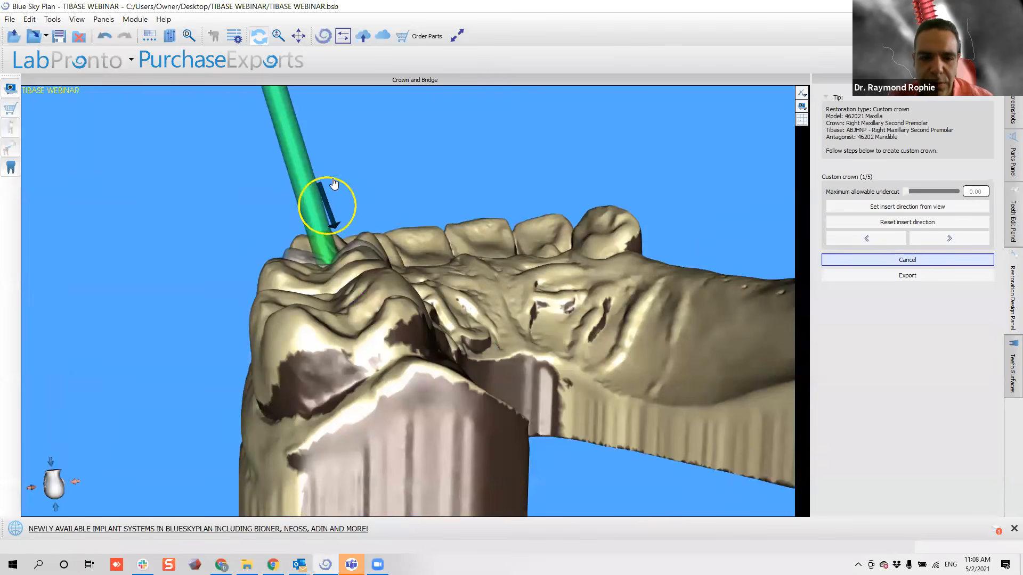
# Set the insertion direction again from an occlusal view after checking it against the tibase axis, and continue to the approximal area definition.
pyautogui.moveTo(196, 304); pyautogui.dragTo(520, 260)
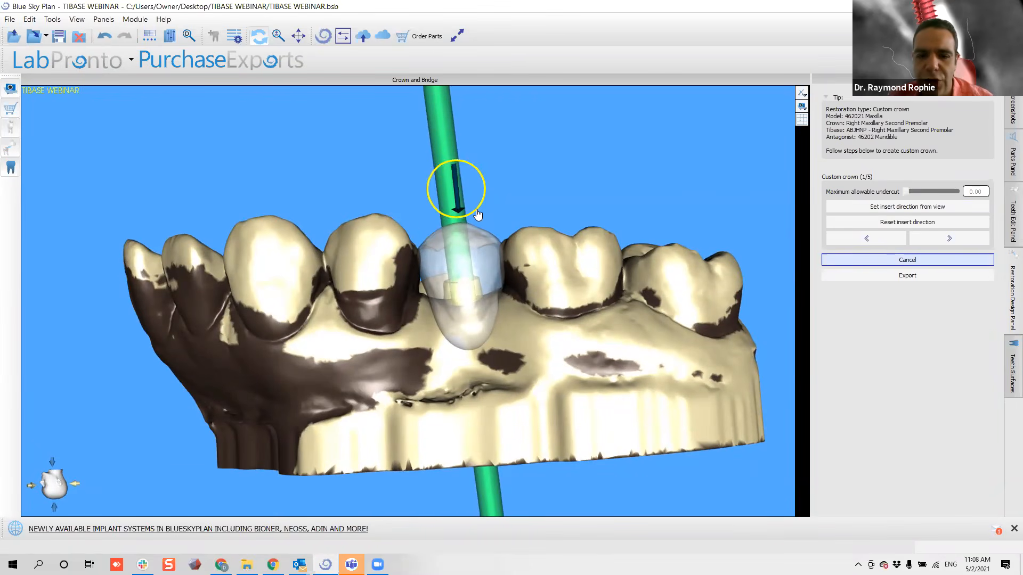
pyautogui.moveTo(189, 347); pyautogui.dragTo(394, 293)
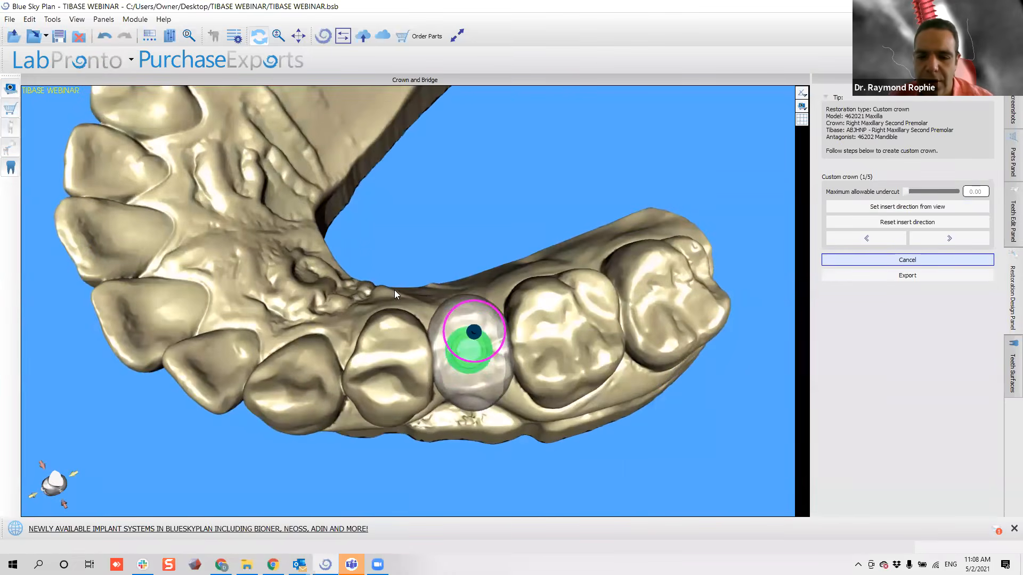
pyautogui.click(863, 209)
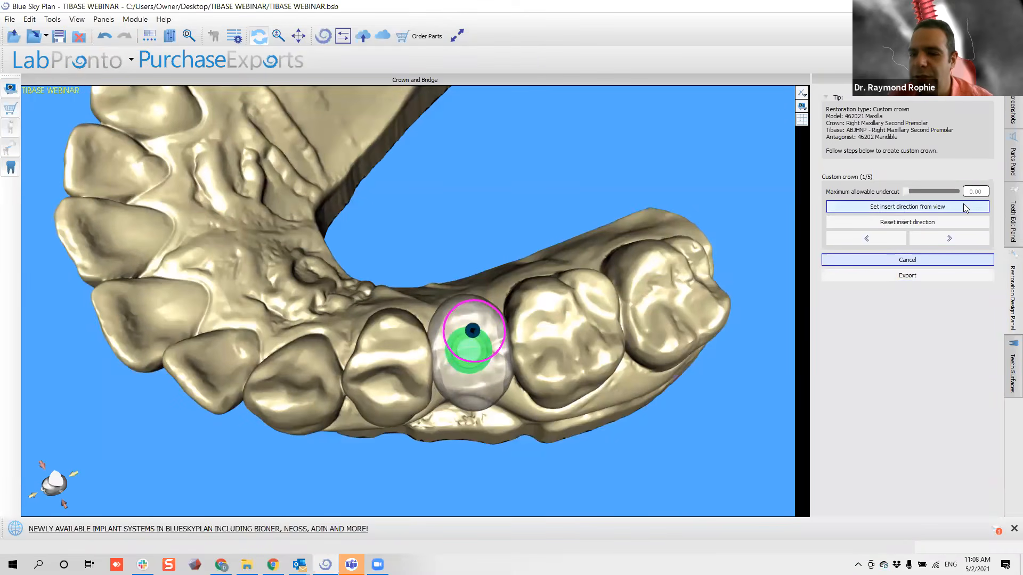
pyautogui.click(950, 239)
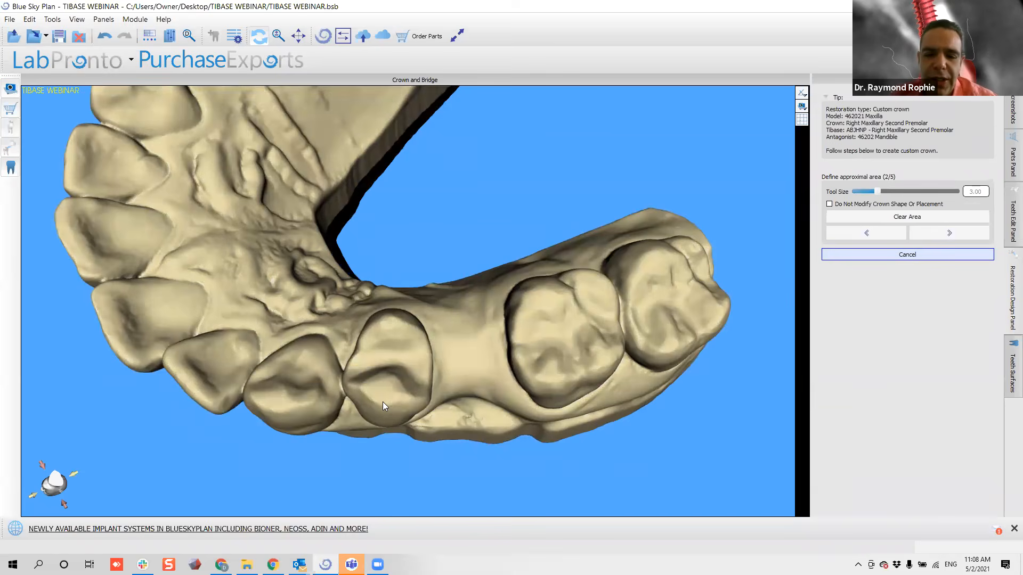
# Examine the premolar gap and the proximal surfaces of its neighbouring teeth from the buccal and mesial sides.
pyautogui.moveTo(379, 414); pyautogui.dragTo(360, 186, button='right')
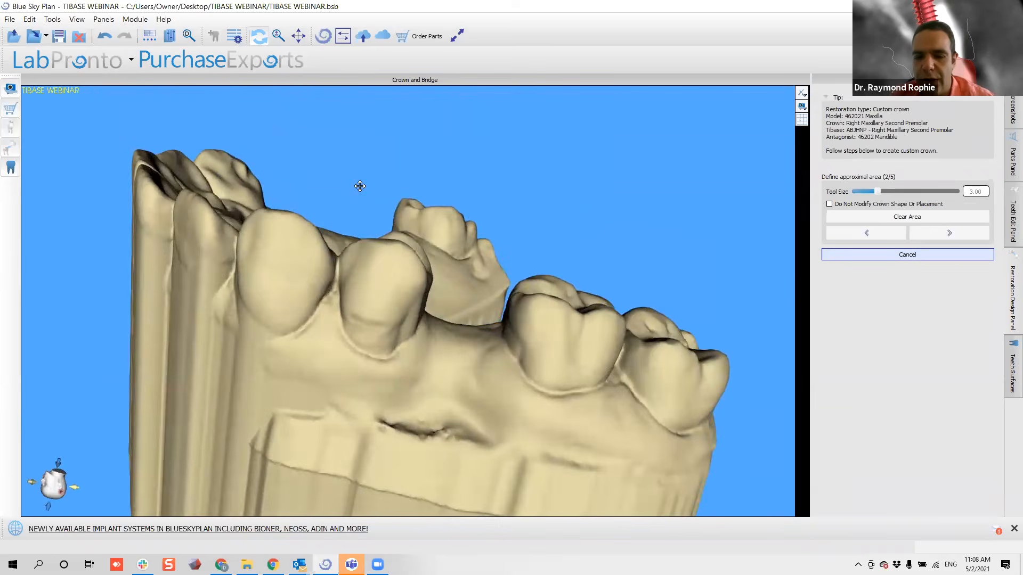
pyautogui.moveTo(539, 314); pyautogui.dragTo(585, 280, button='right')
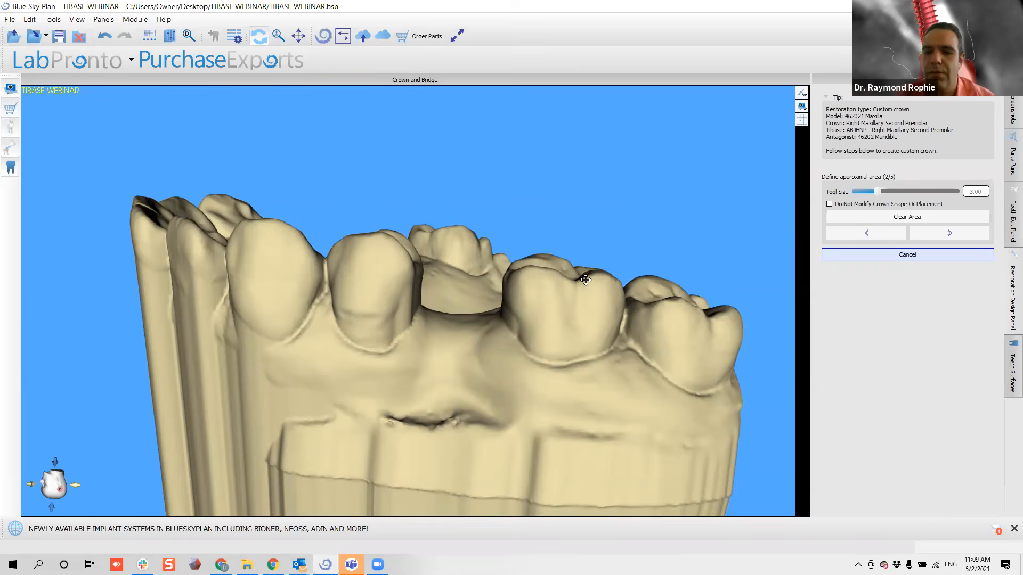
pyautogui.moveTo(398, 207); pyautogui.dragTo(375, 396)
pyautogui.moveTo(406, 282); pyautogui.dragTo(410, 298)
pyautogui.moveTo(546, 408); pyautogui.dragTo(726, 229)
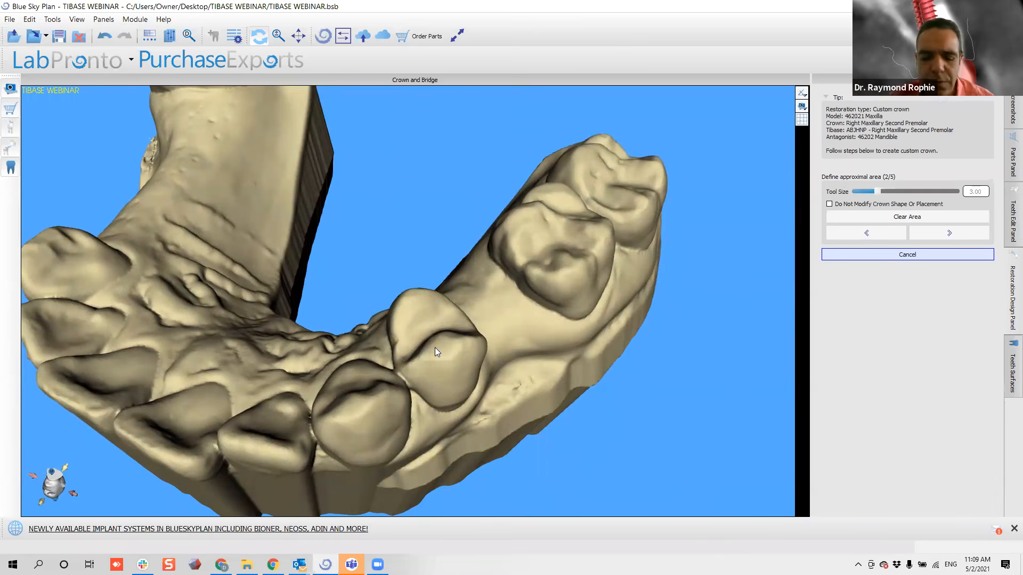
pyautogui.moveTo(435, 346); pyautogui.dragTo(469, 323)
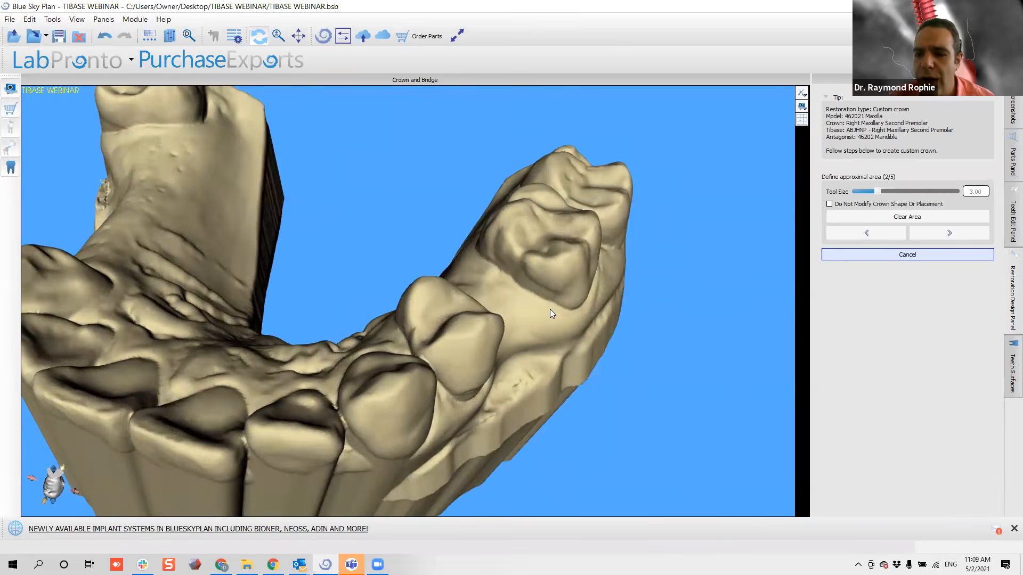
pyautogui.scroll(2, 556, 299)
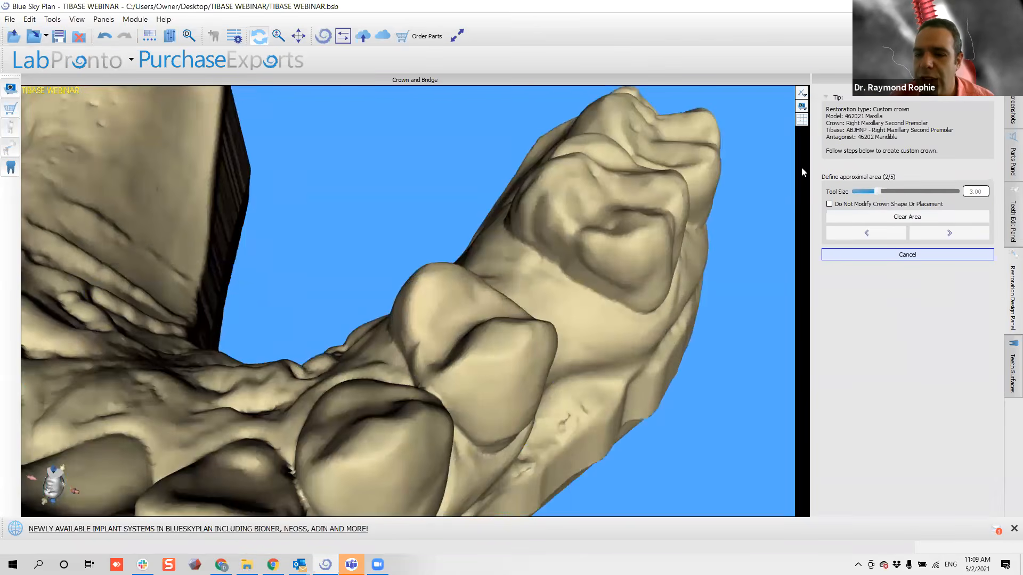
pyautogui.moveTo(608, 317); pyautogui.dragTo(449, 359)
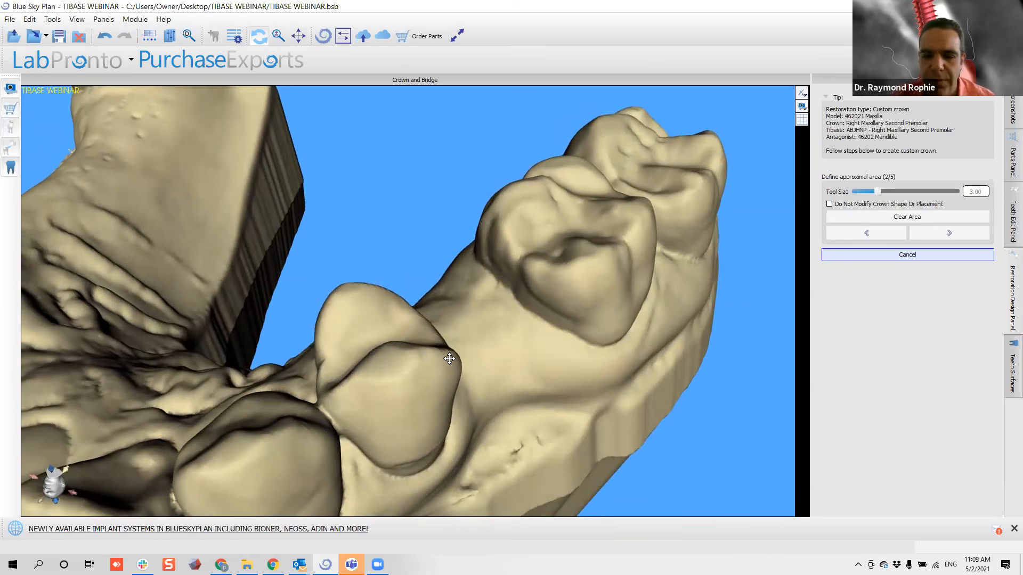
pyautogui.moveTo(462, 325); pyautogui.dragTo(506, 308)
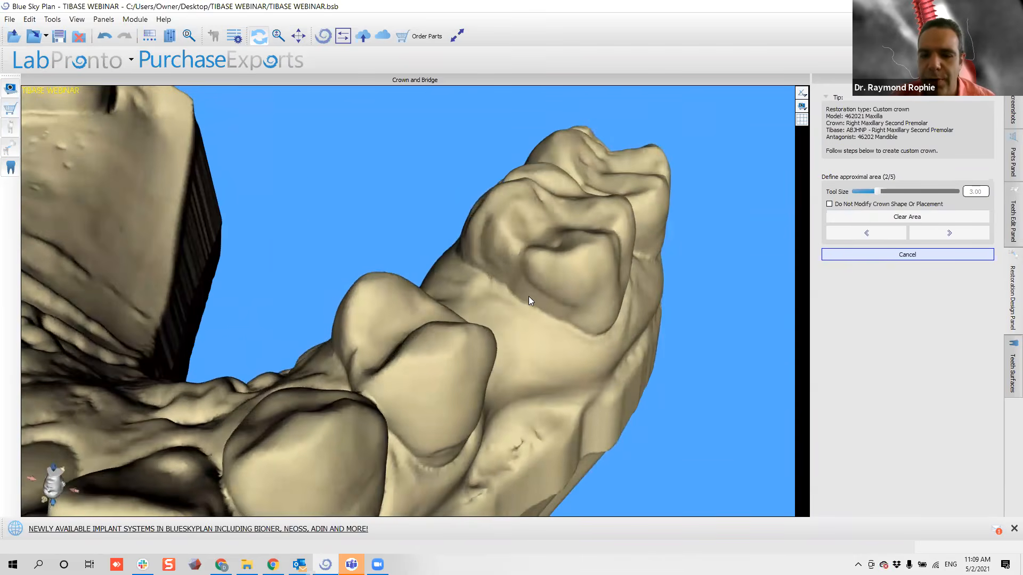
pyautogui.scroll(3, 527, 276)
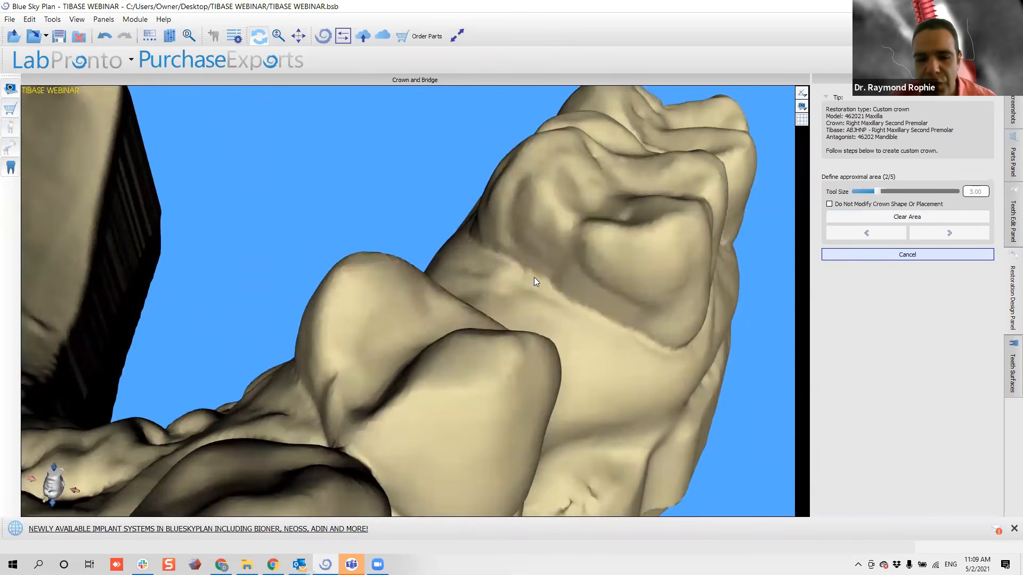
# Reduce the tool size to 2.00 and paint an approximal area on the first molar's mesial surface.
pyautogui.click(577, 283)
pyautogui.keyDown('shift'); pyautogui.scroll(-4, 581, 284); pyautogui.keyUp('shift')
pyautogui.keyDown('shift'); pyautogui.scroll(2, 607, 286); pyautogui.keyUp('shift')
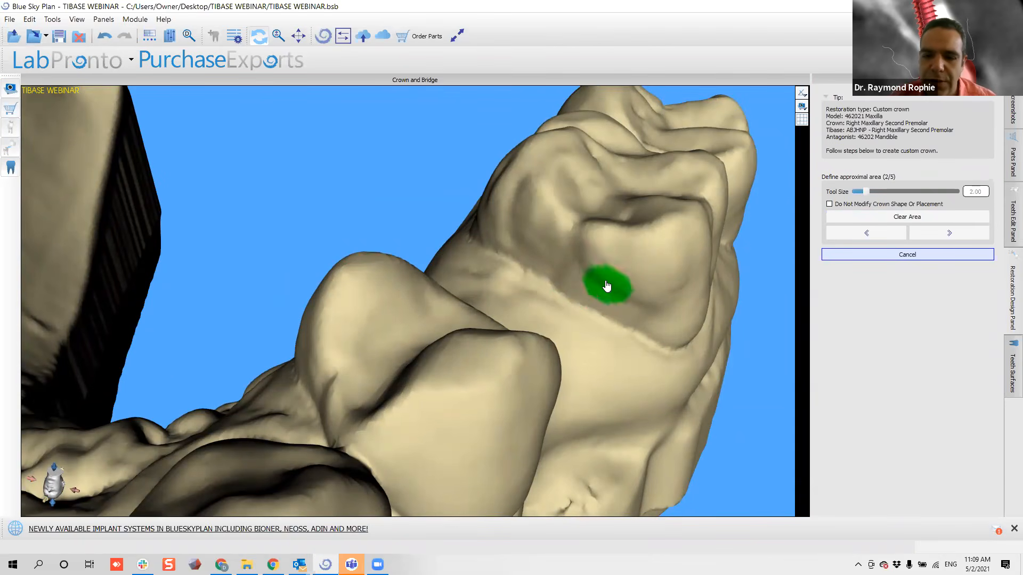
pyautogui.moveTo(601, 285); pyautogui.dragTo(548, 256)
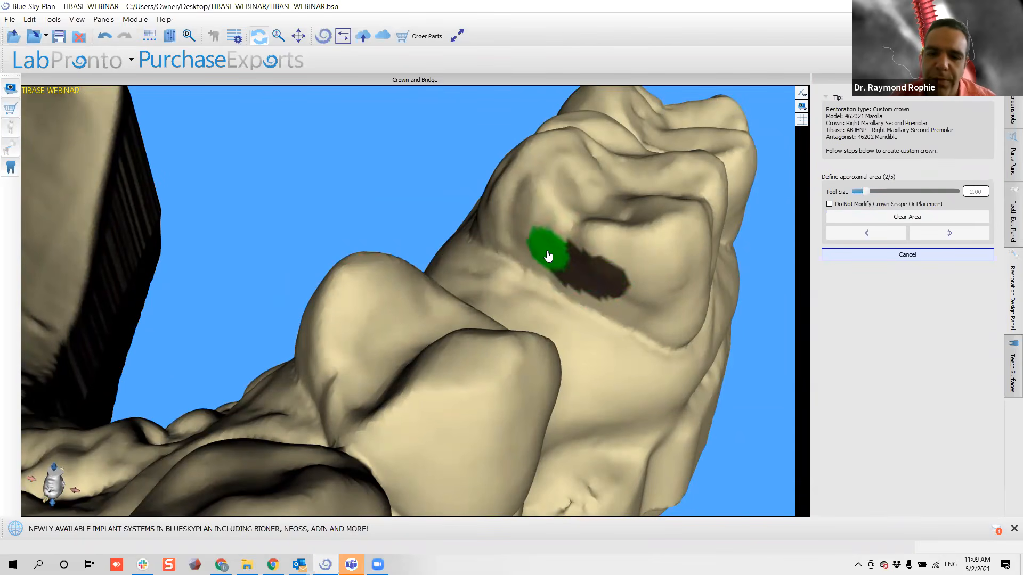
# Paint an approximal area on the first premolar's distal surface facing the gap.
pyautogui.moveTo(646, 393)
pyautogui.mouseDown(button='right')
pyautogui.moveTo(274, 445)
pyautogui.moveTo(199, 395)
pyautogui.mouseUp(button='right')
pyautogui.moveTo(407, 242); pyautogui.dragTo(416, 270, button='middle')
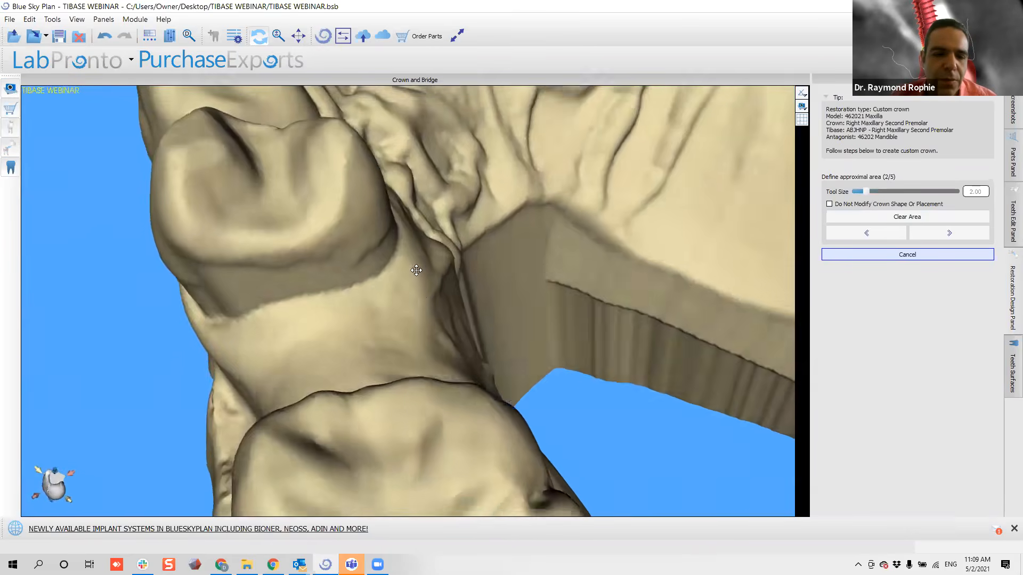
pyautogui.moveTo(416, 270); pyautogui.dragTo(399, 235, button='right')
pyautogui.moveTo(260, 263); pyautogui.dragTo(293, 262)
pyautogui.moveTo(208, 321); pyautogui.dragTo(198, 337, button='right')
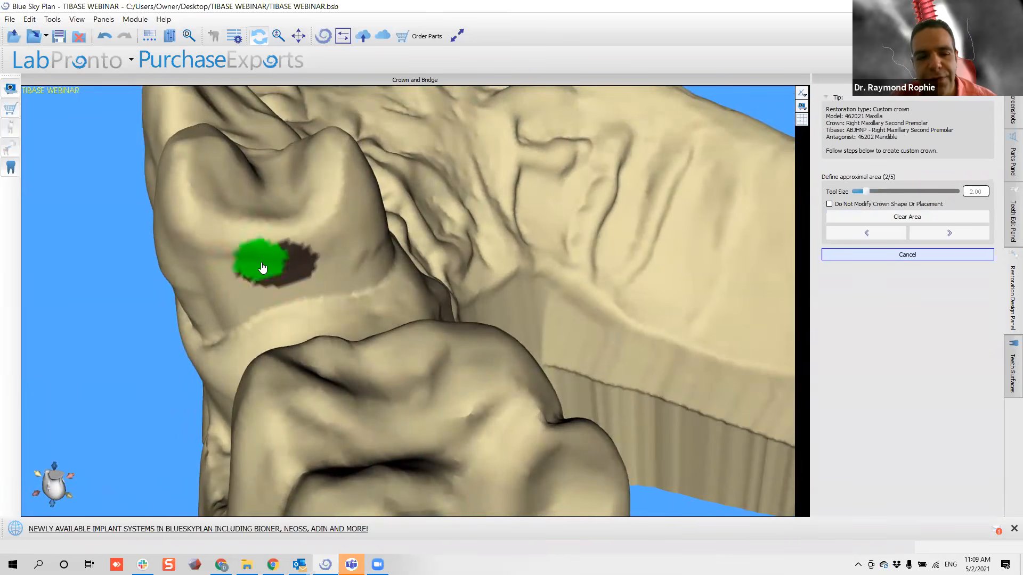
# Remove the approximal areas painted on the teeth beside the gap.
pyautogui.moveTo(184, 403)
pyautogui.mouseDown(button='right')
pyautogui.moveTo(394, 469)
pyautogui.moveTo(692, 345)
pyautogui.moveTo(452, 338)
pyautogui.moveTo(496, 282)
pyautogui.mouseUp(button='right')
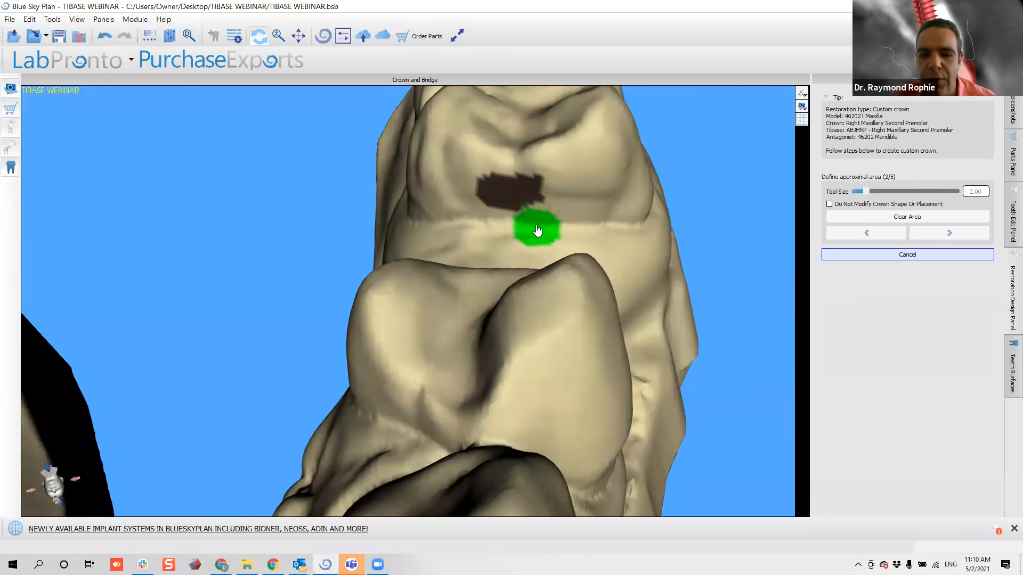
pyautogui.moveTo(491, 183); pyautogui.dragTo(545, 199)
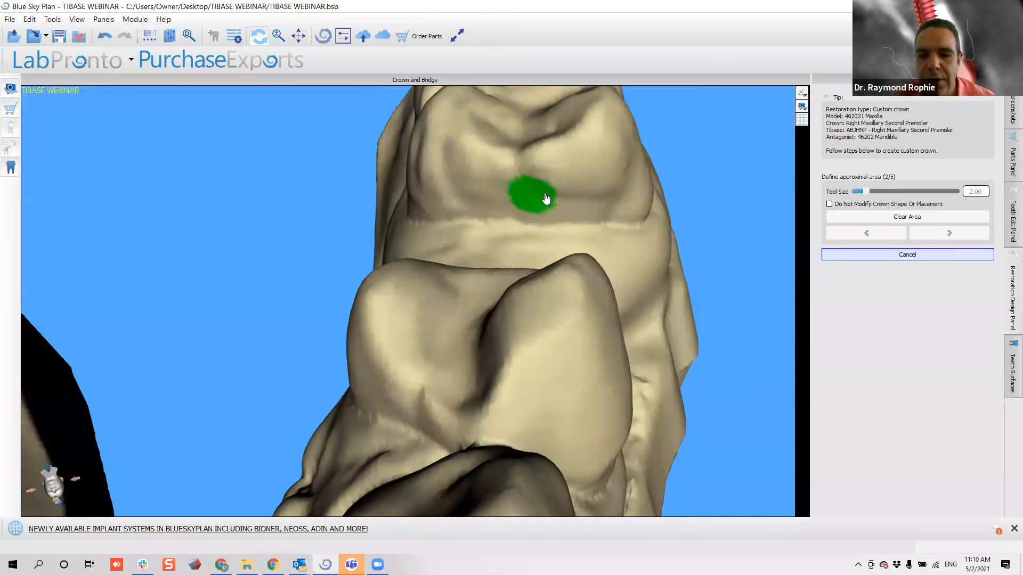
pyautogui.moveTo(511, 167)
pyautogui.mouseDown()
pyautogui.moveTo(511, 190)
pyautogui.moveTo(497, 189)
pyautogui.moveTo(526, 181)
pyautogui.moveTo(513, 186)
pyautogui.mouseUp()
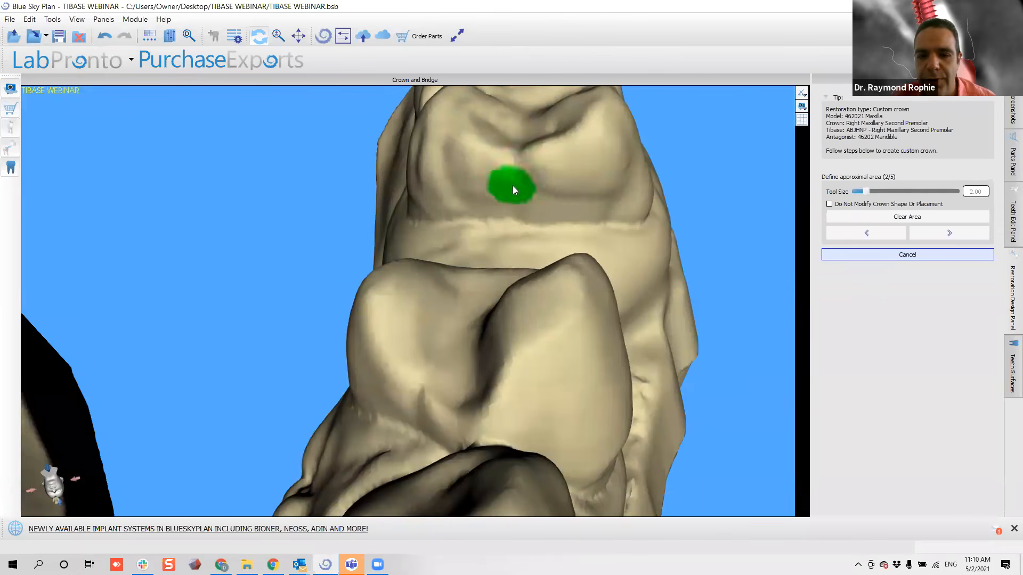
pyautogui.click(518, 186)
pyautogui.moveTo(668, 257)
pyautogui.mouseDown()
pyautogui.moveTo(585, 375)
pyautogui.moveTo(413, 417)
pyautogui.moveTo(286, 411)
pyautogui.moveTo(463, 336)
pyautogui.moveTo(495, 365)
pyautogui.moveTo(263, 166)
pyautogui.moveTo(372, 230)
pyautogui.moveTo(663, 218)
pyautogui.mouseUp()
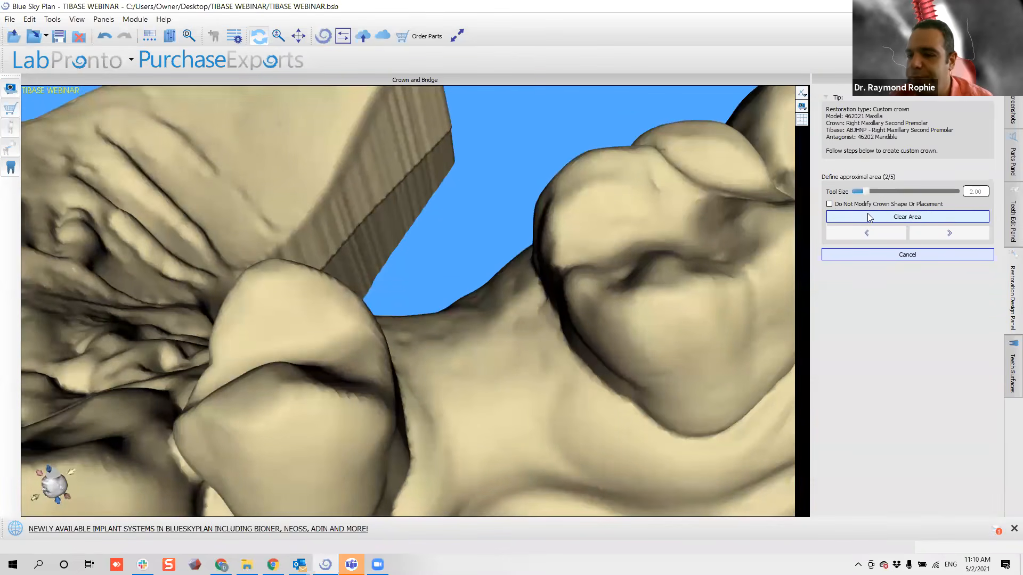
# Continue to the custom crown's margin definition with no approximal area, and check the proposed margin from the palatal and buccal sides.
pyautogui.click(941, 237)
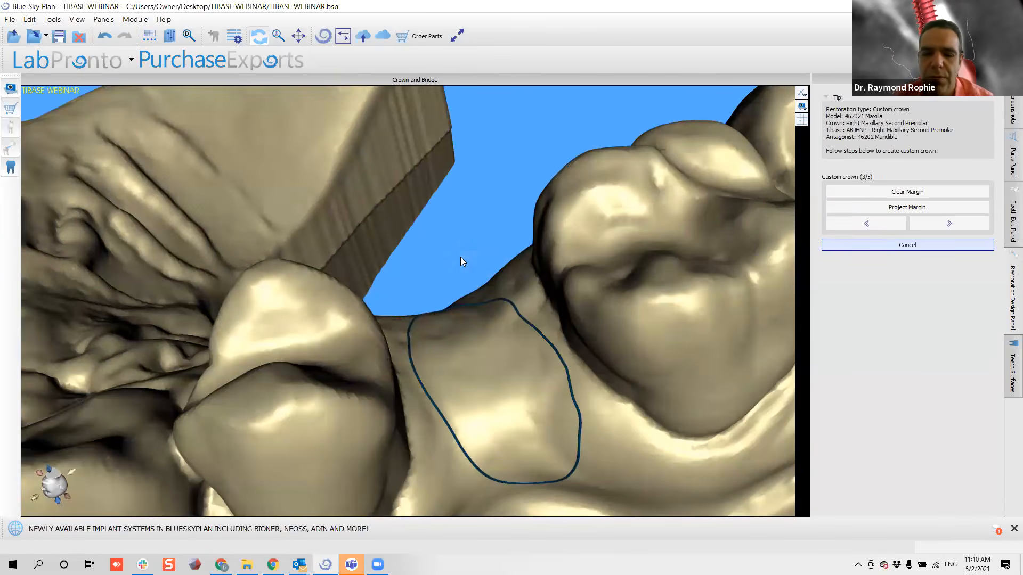
pyautogui.moveTo(417, 310); pyautogui.dragTo(433, 226)
pyautogui.moveTo(383, 310); pyautogui.dragTo(558, 232)
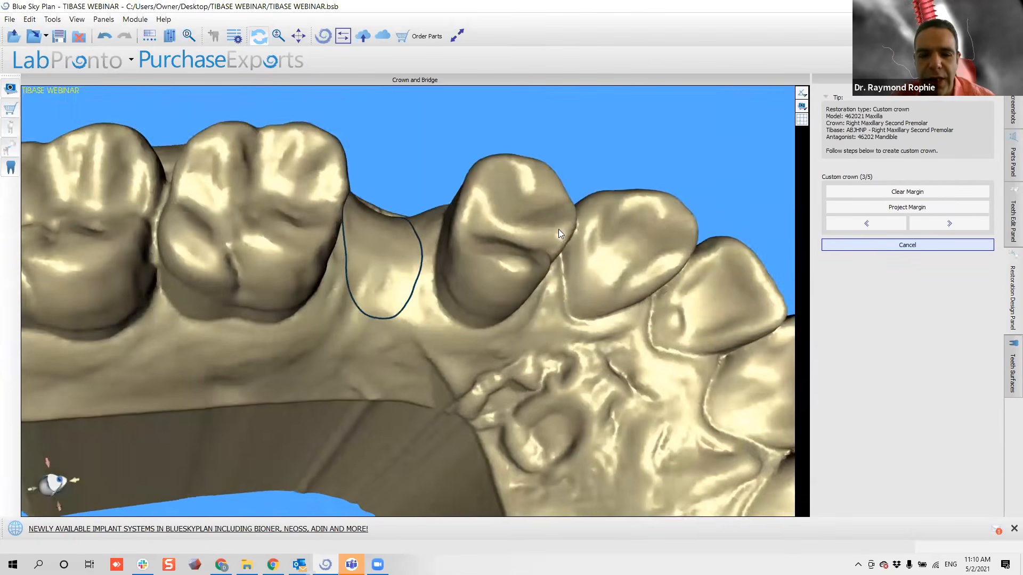
pyautogui.moveTo(439, 166); pyautogui.dragTo(370, 452)
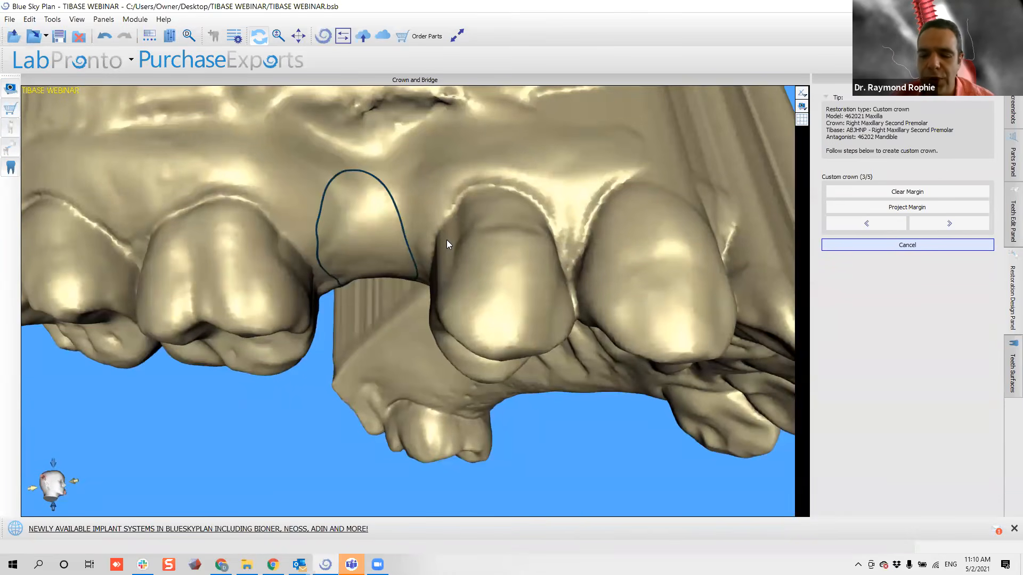
# Project the crown margin onto the model and check its buccal extension close up.
pyautogui.moveTo(441, 250); pyautogui.dragTo(403, 184)
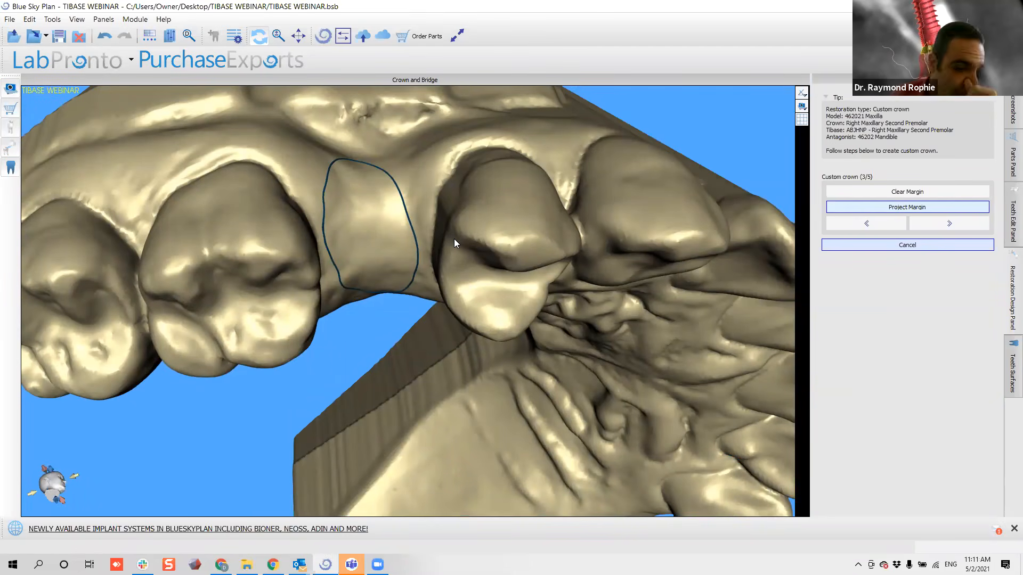
pyautogui.moveTo(394, 283); pyautogui.dragTo(397, 192)
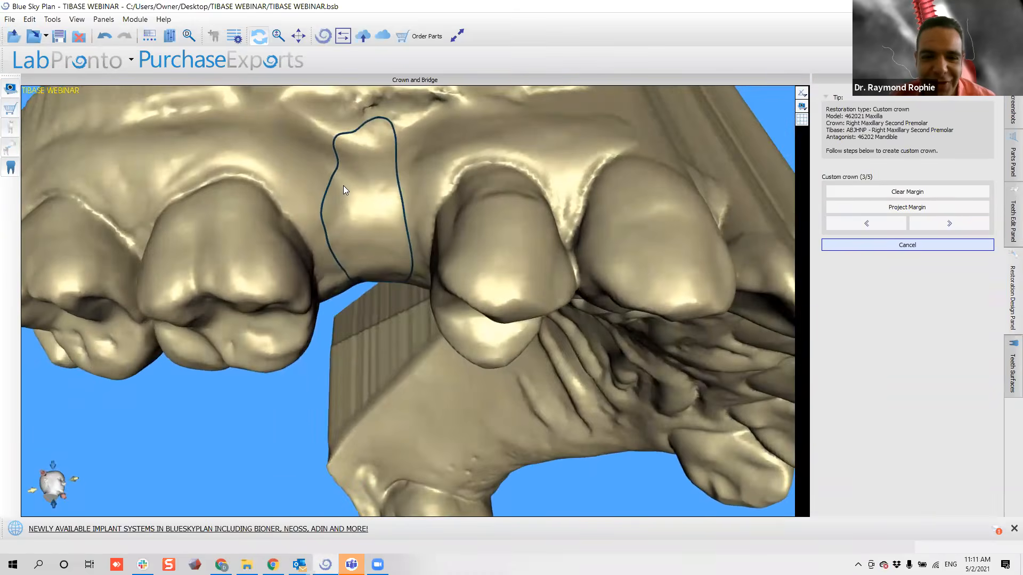
pyautogui.scroll(6, 299, 187)
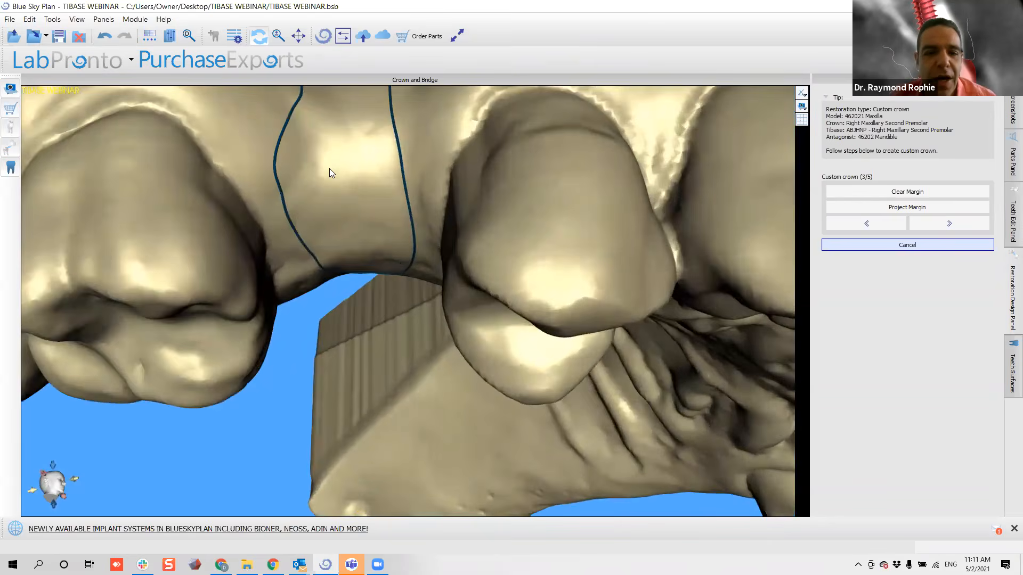
pyautogui.moveTo(207, 266); pyautogui.dragTo(310, 209)
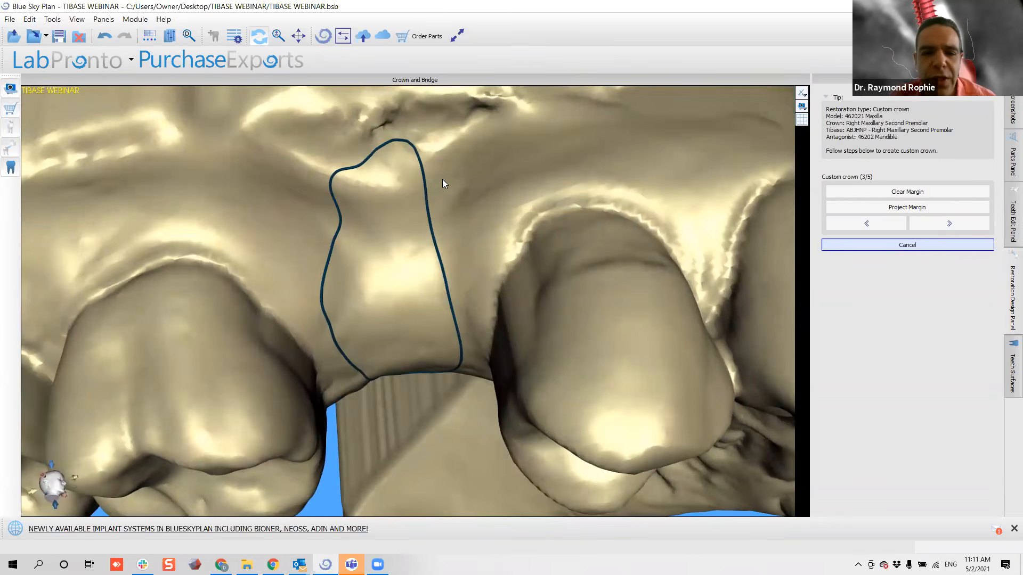
pyautogui.moveTo(431, 213); pyautogui.dragTo(351, 327)
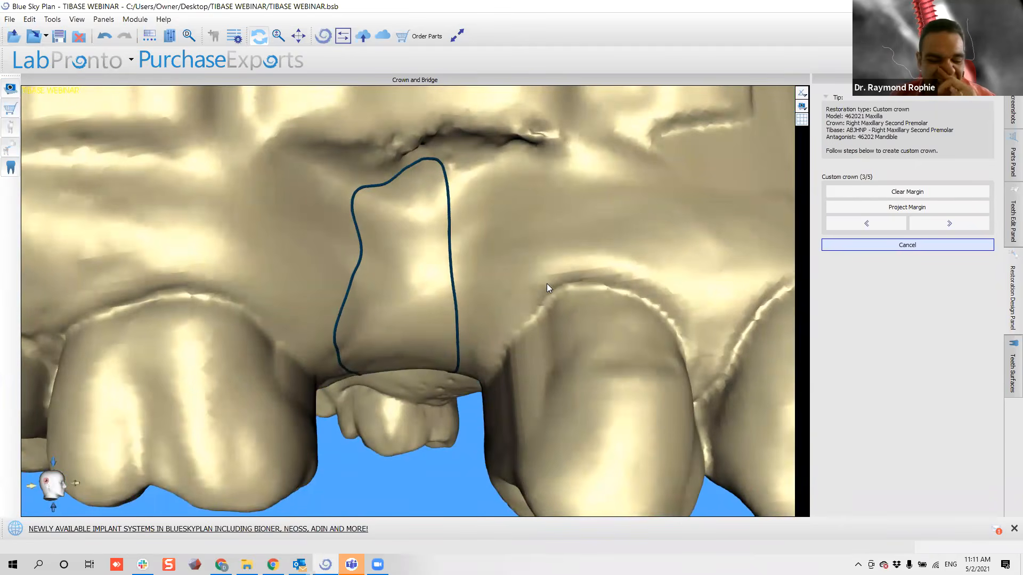
# Redraw the buccal part of the crown margin as a shorter, rounded arc closer to the ridge crest.
pyautogui.moveTo(376, 364)
pyautogui.mouseDown()
pyautogui.moveTo(381, 328)
pyautogui.moveTo(330, 299)
pyautogui.moveTo(410, 286)
pyautogui.mouseUp()
pyautogui.moveTo(343, 298)
pyautogui.mouseDown()
pyautogui.moveTo(391, 280)
pyautogui.moveTo(463, 290)
pyautogui.mouseUp()
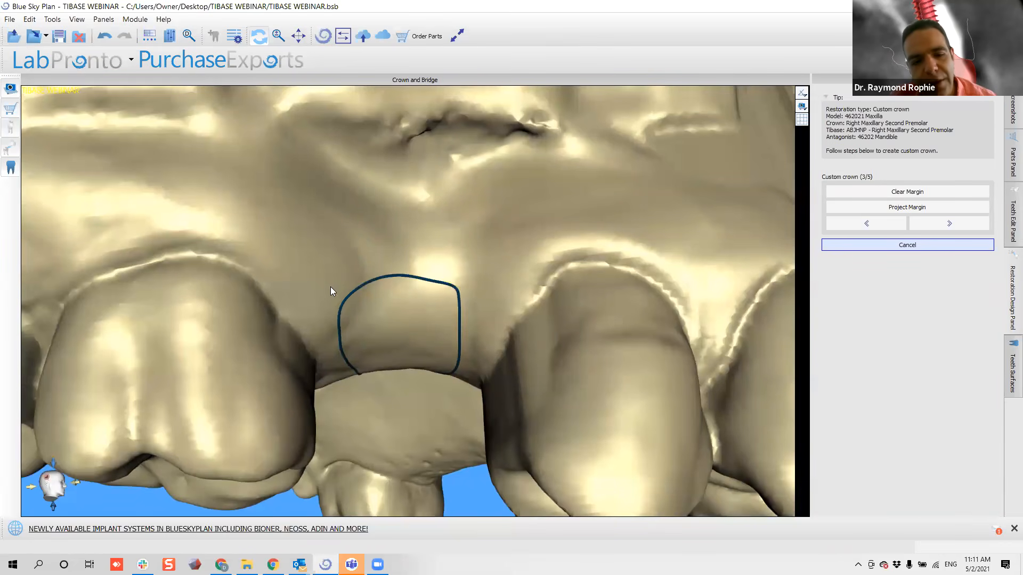
pyautogui.moveTo(335, 301)
pyautogui.mouseDown()
pyautogui.moveTo(406, 272)
pyautogui.moveTo(463, 302)
pyautogui.mouseUp()
pyautogui.moveTo(340, 305)
pyautogui.mouseDown()
pyautogui.moveTo(370, 281)
pyautogui.moveTo(422, 270)
pyautogui.moveTo(454, 292)
pyautogui.moveTo(462, 319)
pyautogui.mouseUp()
pyautogui.moveTo(406, 332); pyautogui.dragTo(373, 263, button='right')
pyautogui.moveTo(331, 275)
pyautogui.mouseDown()
pyautogui.moveTo(361, 223)
pyautogui.moveTo(381, 219)
pyautogui.mouseUp()
pyautogui.moveTo(369, 259); pyautogui.dragTo(344, 340, button='right')
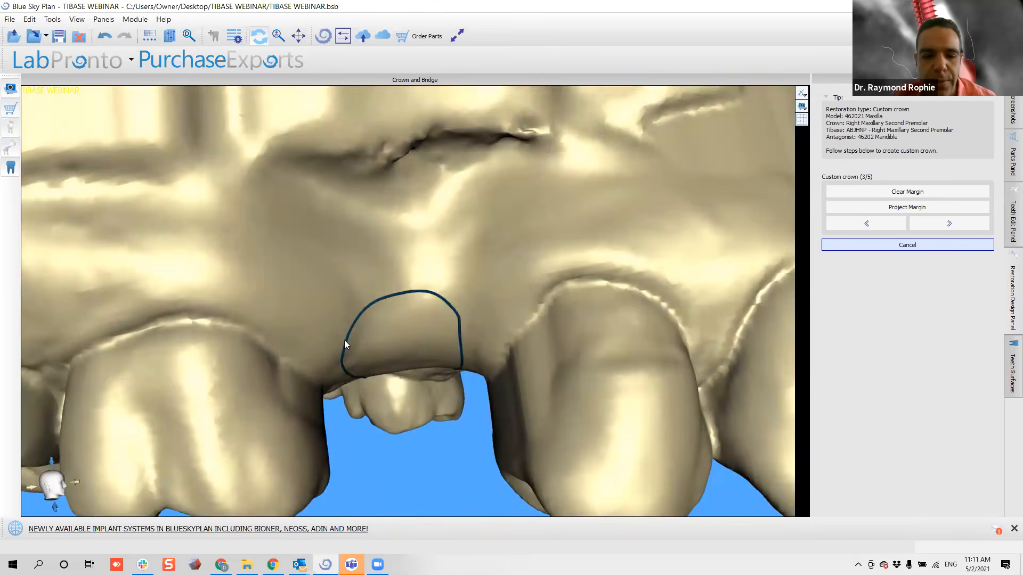
pyautogui.moveTo(345, 339)
pyautogui.mouseDown()
pyautogui.moveTo(386, 304)
pyautogui.moveTo(452, 318)
pyautogui.moveTo(458, 330)
pyautogui.mouseUp()
# Reshape the mesial, palatal and distal parts of the crown margin into a smooth outline across the ridge.
pyautogui.moveTo(458, 329)
pyautogui.mouseDown(button='right')
pyautogui.moveTo(449, 281)
pyautogui.moveTo(433, 268)
pyautogui.mouseUp(button='right')
pyautogui.moveTo(430, 268); pyautogui.dragTo(455, 297)
pyautogui.moveTo(456, 300)
pyautogui.mouseDown(button='right')
pyautogui.moveTo(473, 333)
pyautogui.moveTo(459, 298)
pyautogui.mouseUp(button='right')
pyautogui.moveTo(415, 259)
pyautogui.mouseDown()
pyautogui.moveTo(431, 258)
pyautogui.moveTo(459, 309)
pyautogui.mouseUp()
pyautogui.moveTo(479, 329); pyautogui.dragTo(448, 247, button='right')
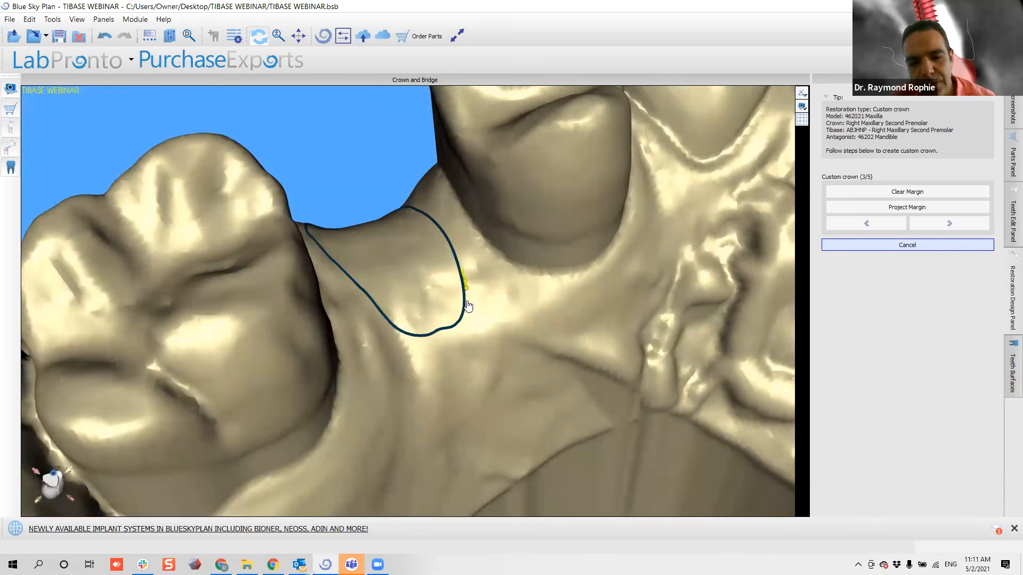
pyautogui.moveTo(464, 349); pyautogui.dragTo(443, 324, button='right')
pyautogui.moveTo(423, 338)
pyautogui.mouseDown()
pyautogui.moveTo(376, 343)
pyautogui.moveTo(349, 309)
pyautogui.mouseUp()
pyautogui.moveTo(372, 228)
pyautogui.mouseDown(button='right')
pyautogui.moveTo(404, 348)
pyautogui.moveTo(358, 352)
pyautogui.mouseUp(button='right')
pyautogui.moveTo(358, 354); pyautogui.dragTo(316, 282)
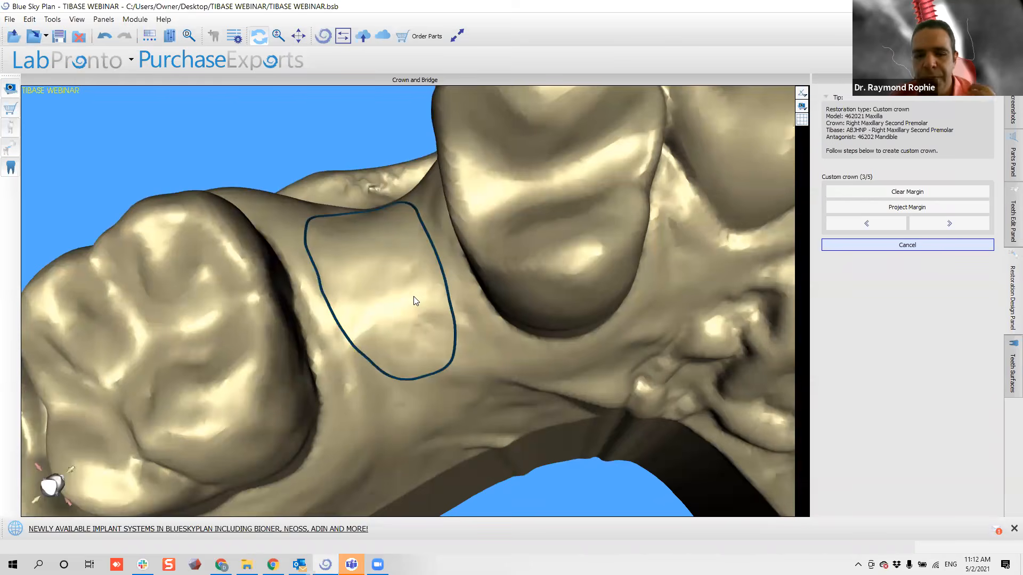
# Show the D crown surface over the model and compare its base with the margin line from the buccal side.
pyautogui.click(1009, 388)
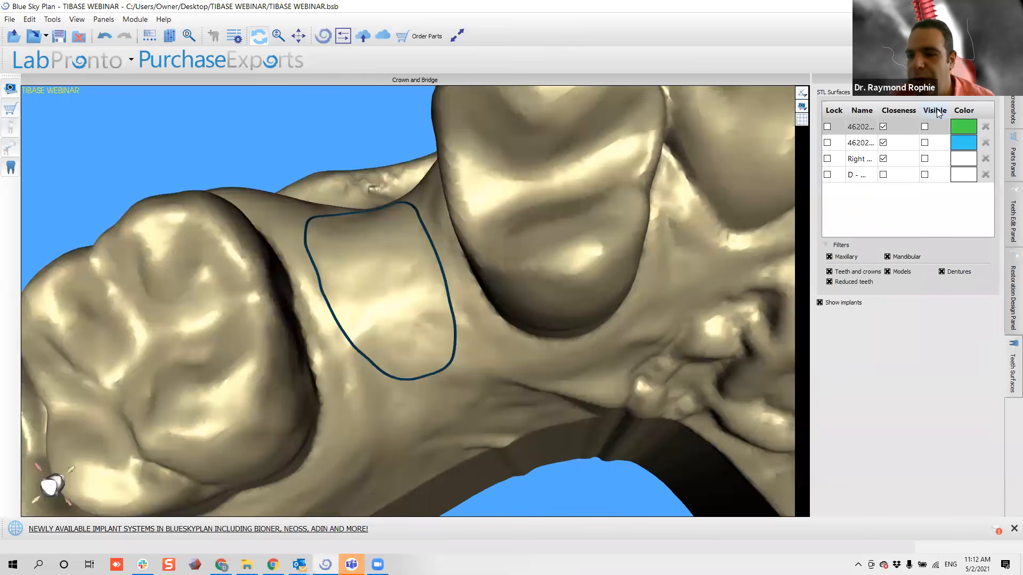
pyautogui.click(926, 176)
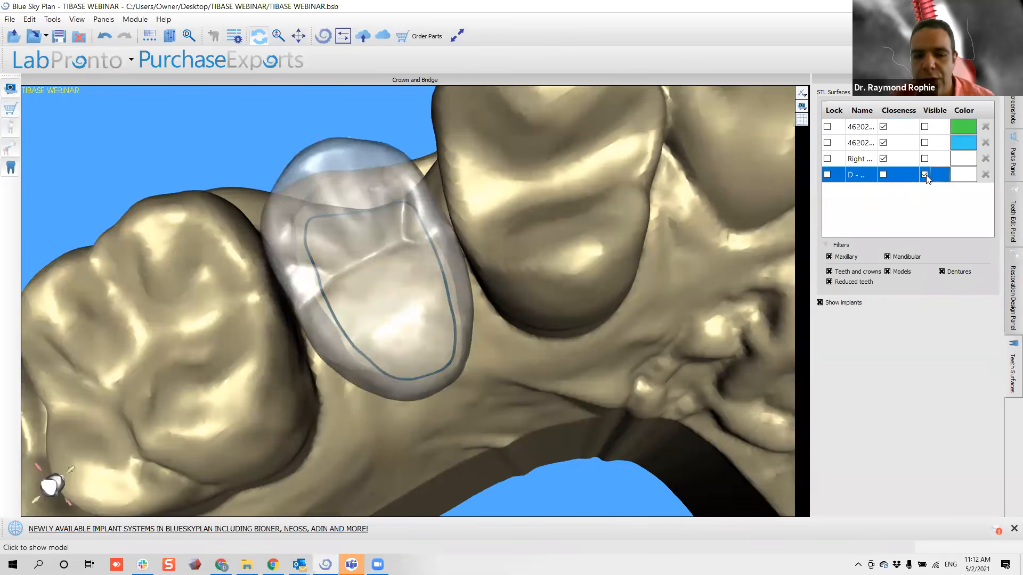
pyautogui.moveTo(415, 373); pyautogui.dragTo(352, 277)
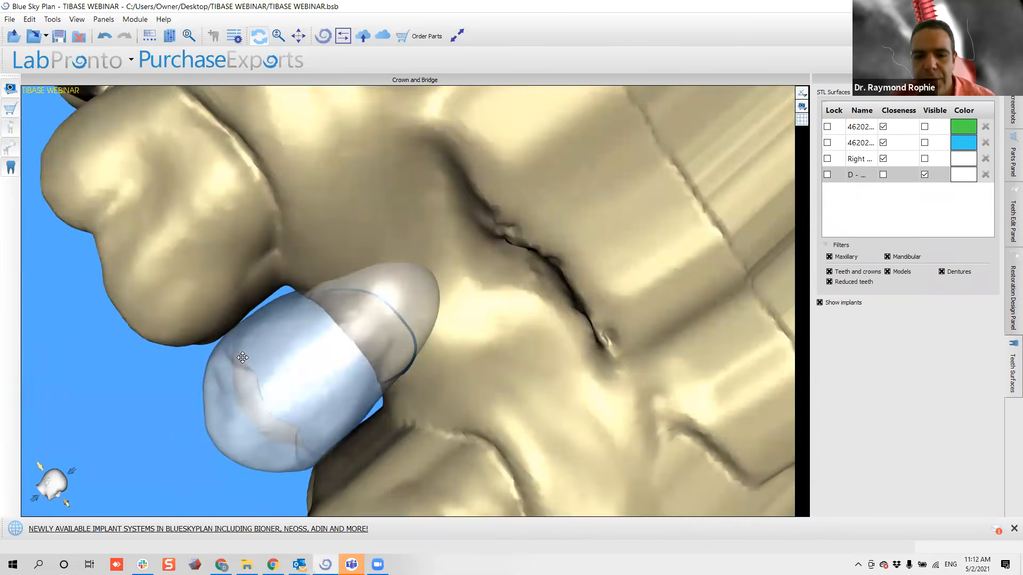
# Return to the margin definition and round off the sharp corner of the crown margin line as seen from the occlusal side.
pyautogui.click(1009, 265)
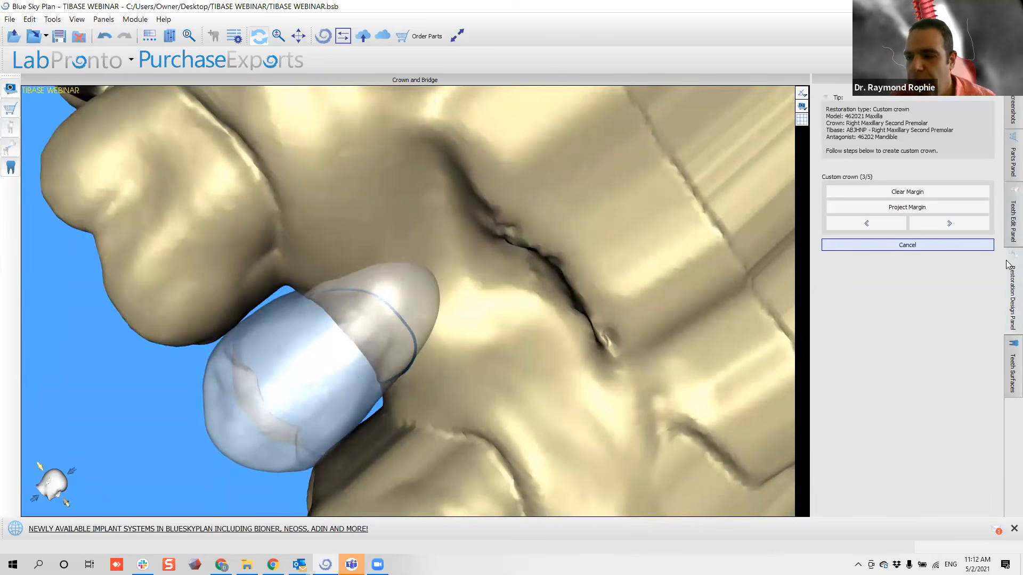
pyautogui.moveTo(543, 350)
pyautogui.mouseDown()
pyautogui.moveTo(441, 313)
pyautogui.moveTo(423, 266)
pyautogui.moveTo(368, 255)
pyautogui.moveTo(323, 285)
pyautogui.moveTo(351, 255)
pyautogui.moveTo(469, 213)
pyautogui.moveTo(470, 198)
pyautogui.moveTo(388, 228)
pyautogui.moveTo(402, 182)
pyautogui.mouseUp()
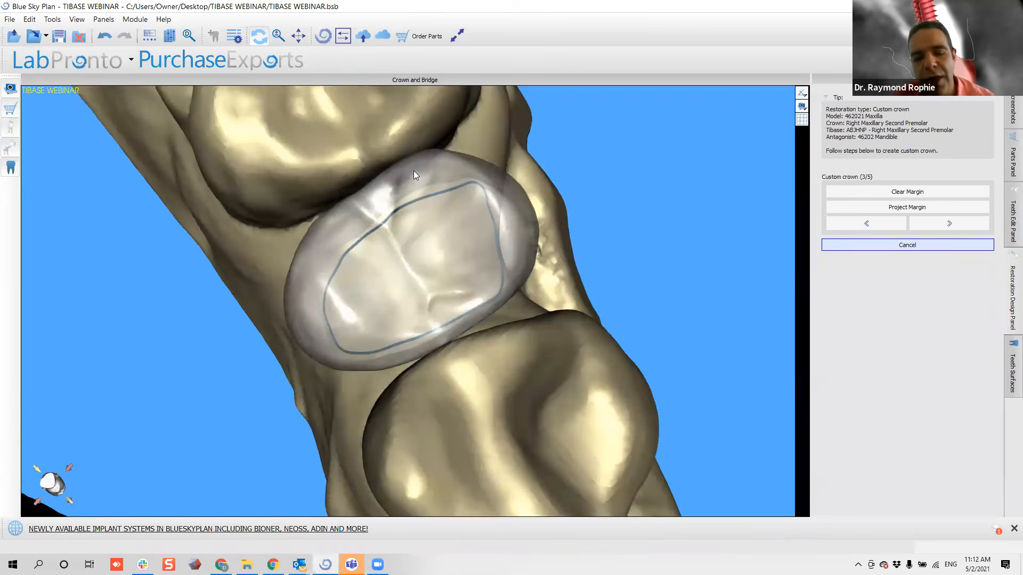
pyautogui.moveTo(426, 162); pyautogui.dragTo(414, 226)
pyautogui.scroll(2, 414, 225)
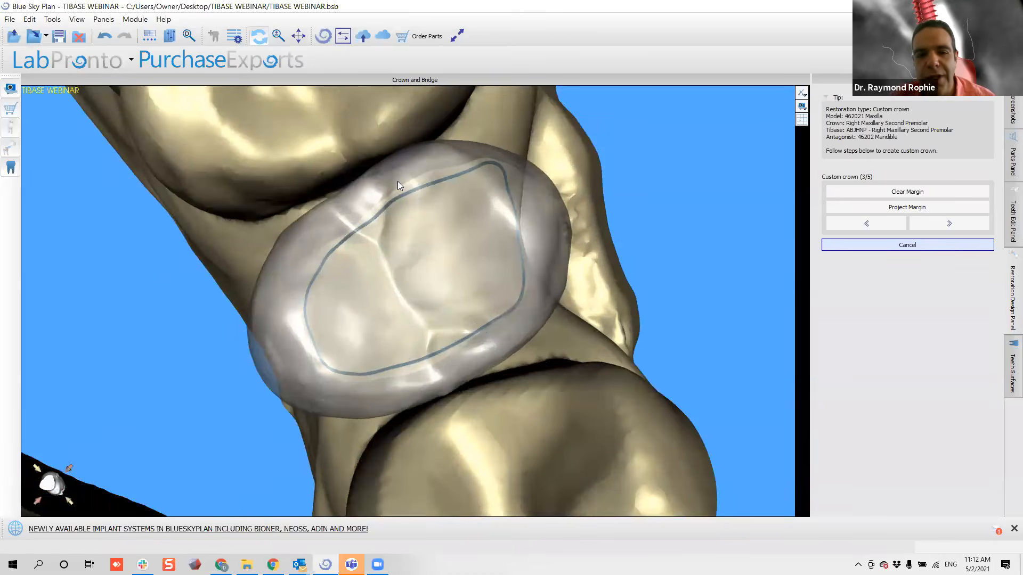
pyautogui.moveTo(501, 186)
pyautogui.mouseDown()
pyautogui.moveTo(497, 167)
pyautogui.moveTo(474, 171)
pyautogui.moveTo(353, 230)
pyautogui.moveTo(324, 266)
pyautogui.moveTo(307, 324)
pyautogui.mouseUp()
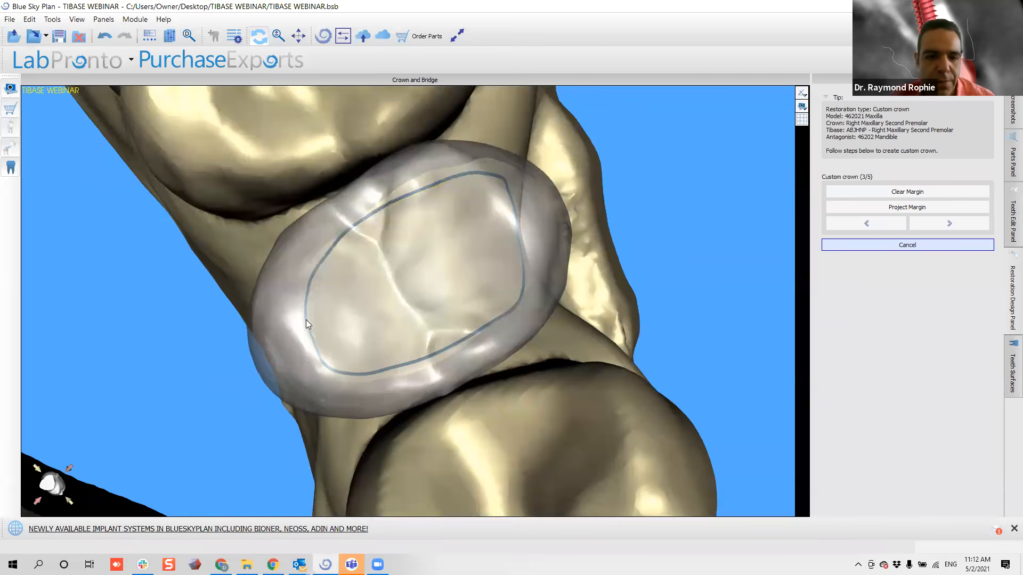
# Check the margin line from the buccal side, accept it and continue to the custom crown's parameter stage (4/5).
pyautogui.moveTo(394, 326); pyautogui.dragTo(461, 274)
pyautogui.moveTo(378, 222)
pyautogui.mouseDown()
pyautogui.moveTo(357, 247)
pyautogui.moveTo(336, 319)
pyautogui.moveTo(377, 351)
pyautogui.moveTo(429, 361)
pyautogui.moveTo(485, 337)
pyautogui.moveTo(386, 373)
pyautogui.moveTo(469, 363)
pyautogui.moveTo(493, 341)
pyautogui.moveTo(474, 367)
pyautogui.moveTo(507, 338)
pyautogui.moveTo(519, 298)
pyautogui.mouseUp()
pyautogui.moveTo(519, 296); pyautogui.dragTo(445, 338, button='right')
pyautogui.moveTo(457, 334); pyautogui.dragTo(484, 302)
pyautogui.moveTo(519, 360); pyautogui.dragTo(441, 370)
pyautogui.moveTo(399, 317); pyautogui.dragTo(338, 319, button='right')
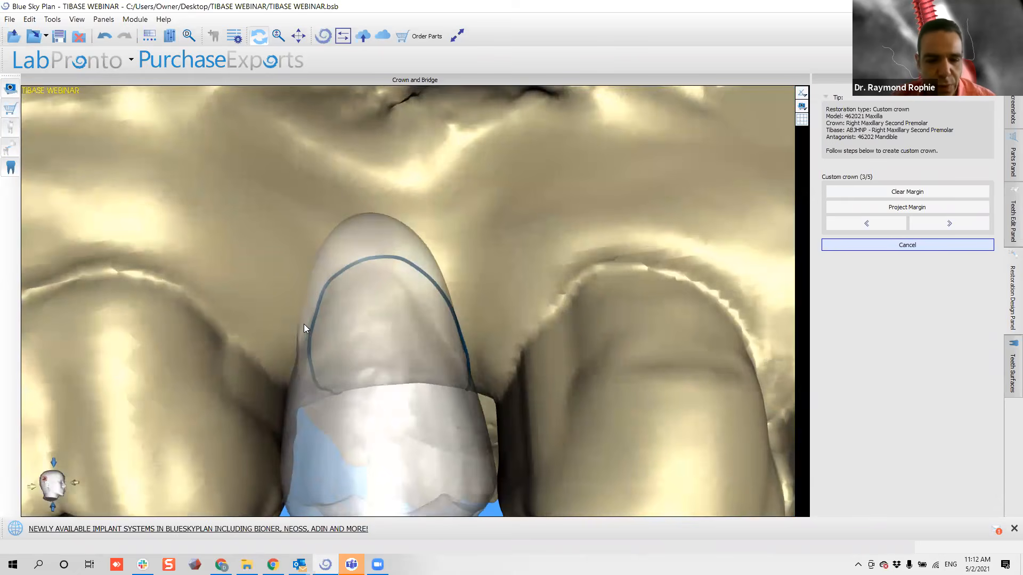
pyautogui.moveTo(322, 302); pyautogui.dragTo(334, 282)
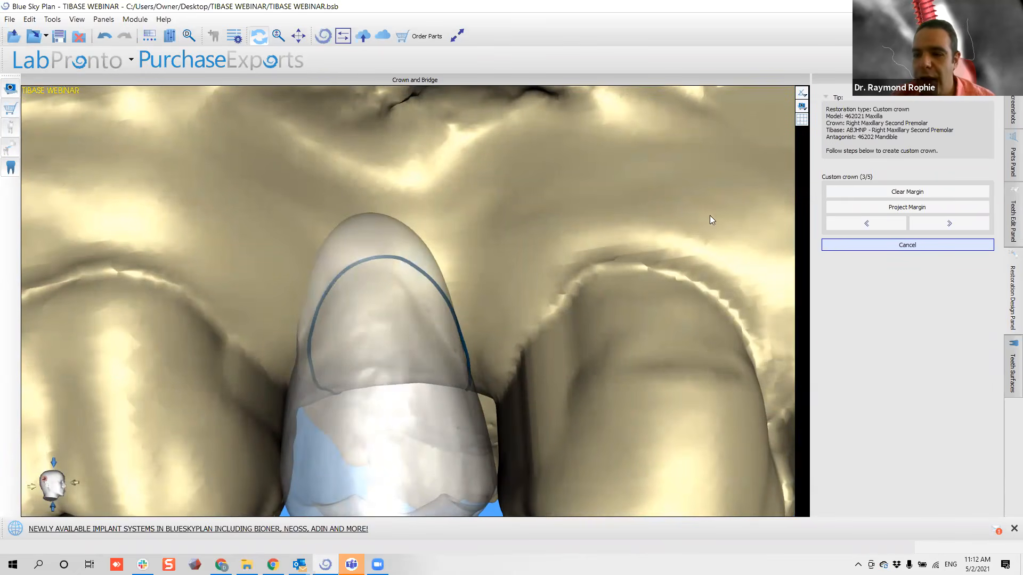
pyautogui.click(953, 225)
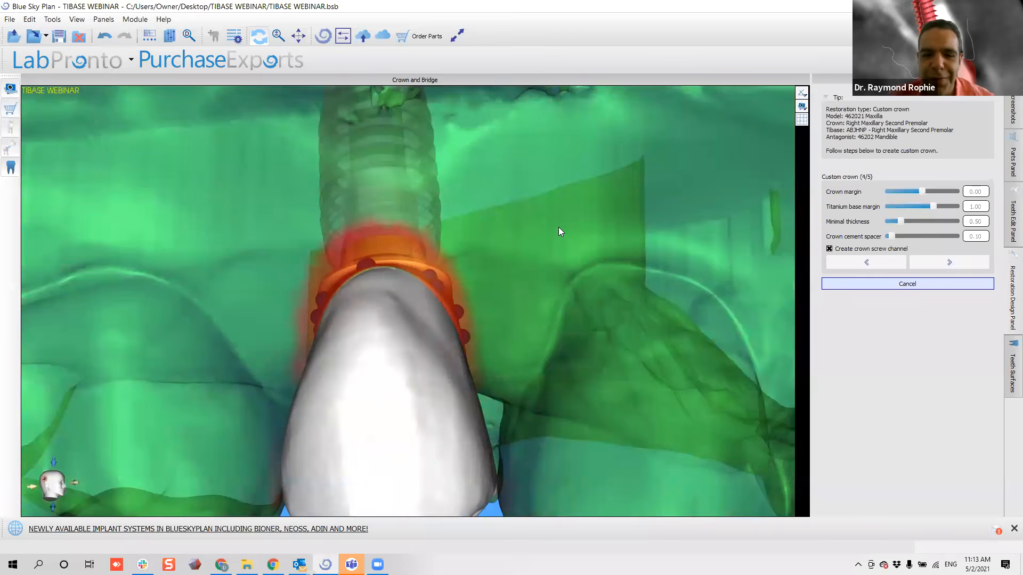
# Turn off the closeness colouring for both model surfaces and the right premolar surface, and return to the custom crown parameters.
pyautogui.moveTo(565, 314); pyautogui.dragTo(250, 295)
pyautogui.scroll(3, 371, 311)
pyautogui.moveTo(509, 307); pyautogui.dragTo(387, 287)
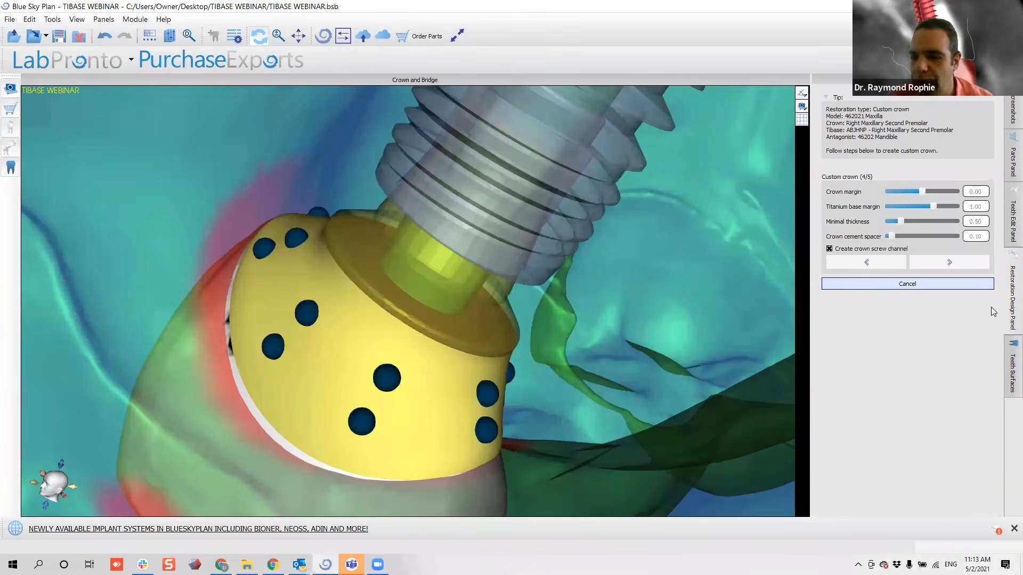
pyautogui.click(1008, 373)
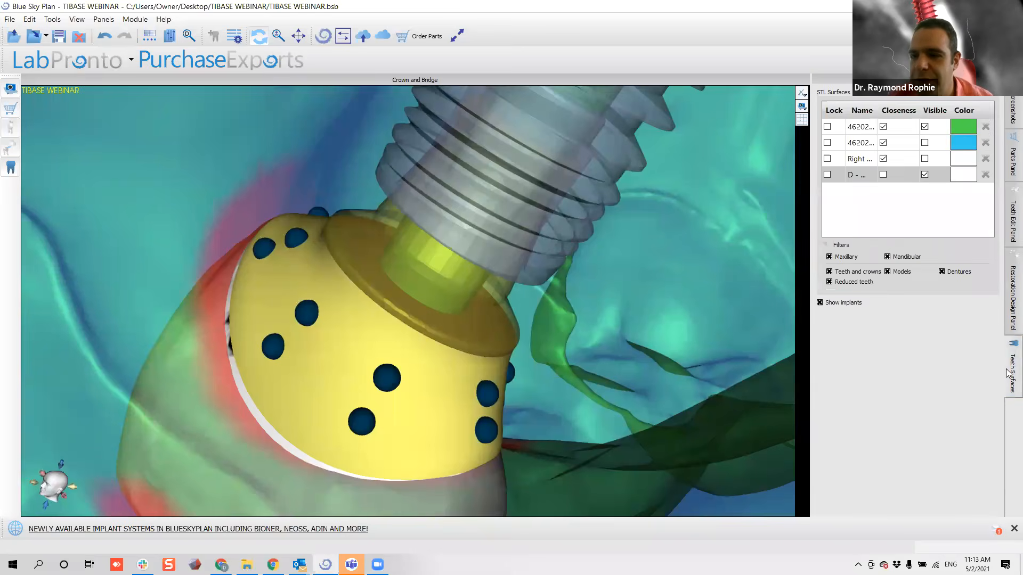
pyautogui.click(884, 130)
pyautogui.click(883, 128)
pyautogui.click(884, 144)
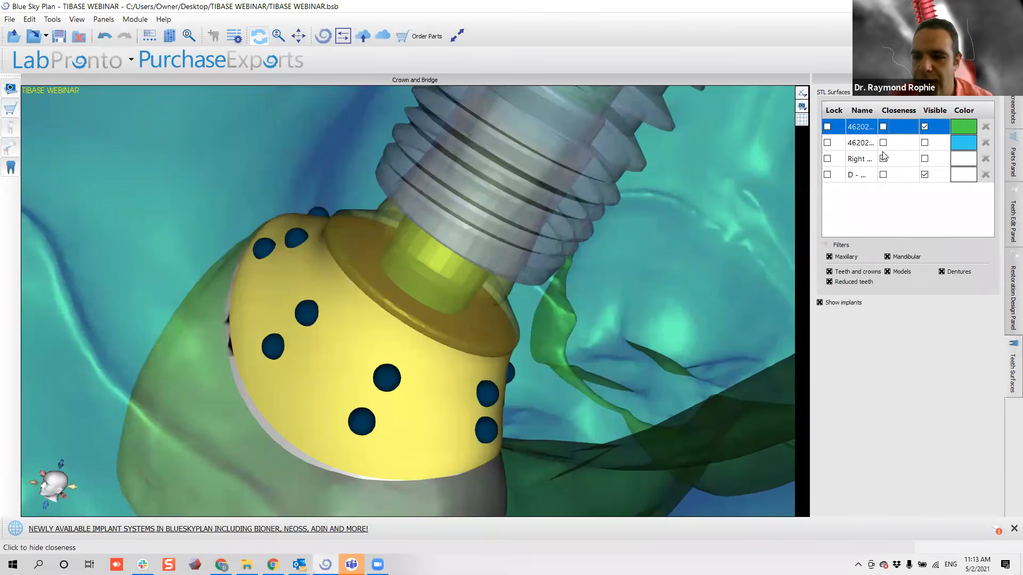
pyautogui.click(884, 159)
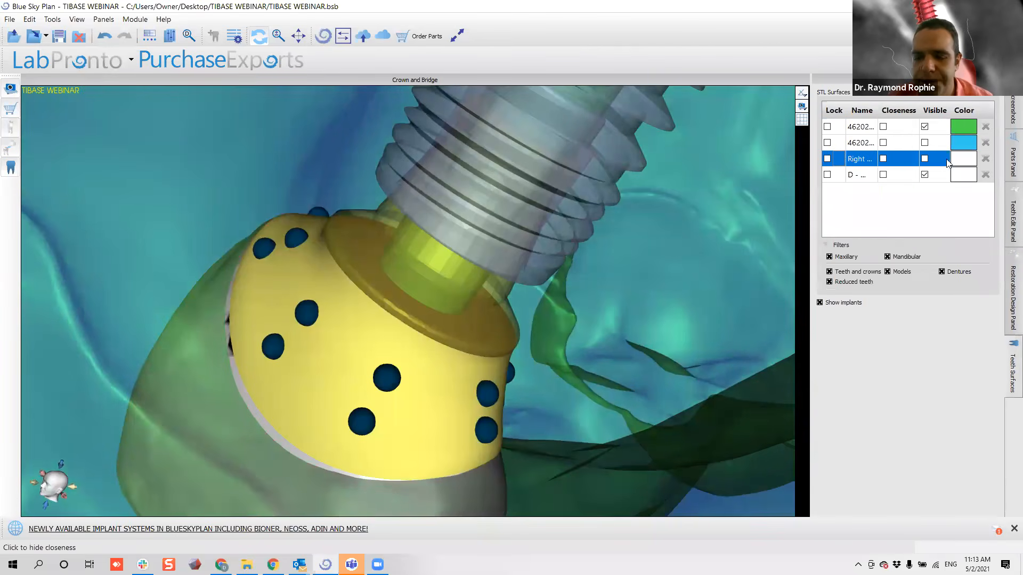
pyautogui.click(1013, 298)
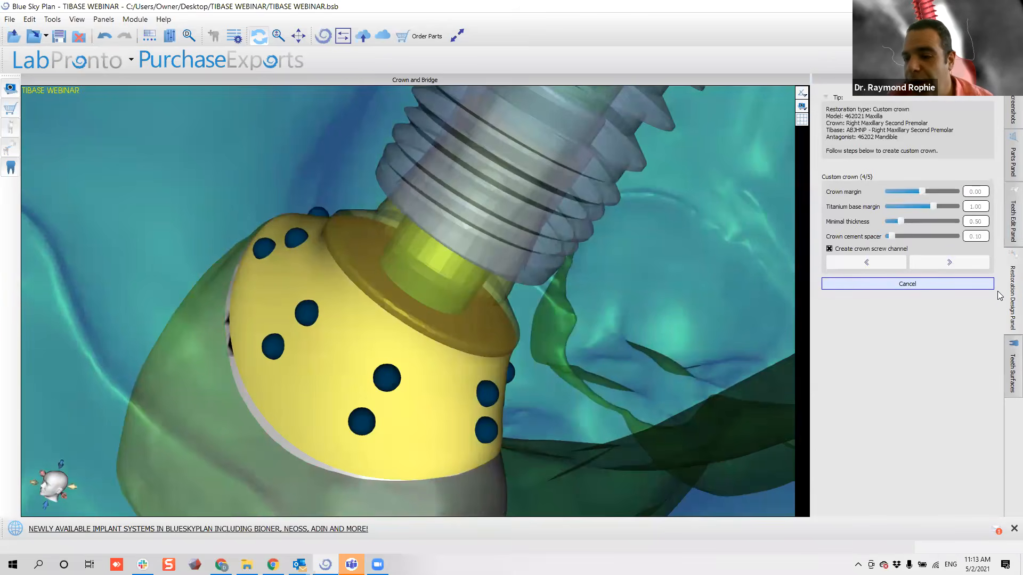
# Nudge a control point near the tibase shoulder slightly inward to refine the flank of the crown's yellow emergence profile.
pyautogui.moveTo(539, 417); pyautogui.dragTo(736, 288)
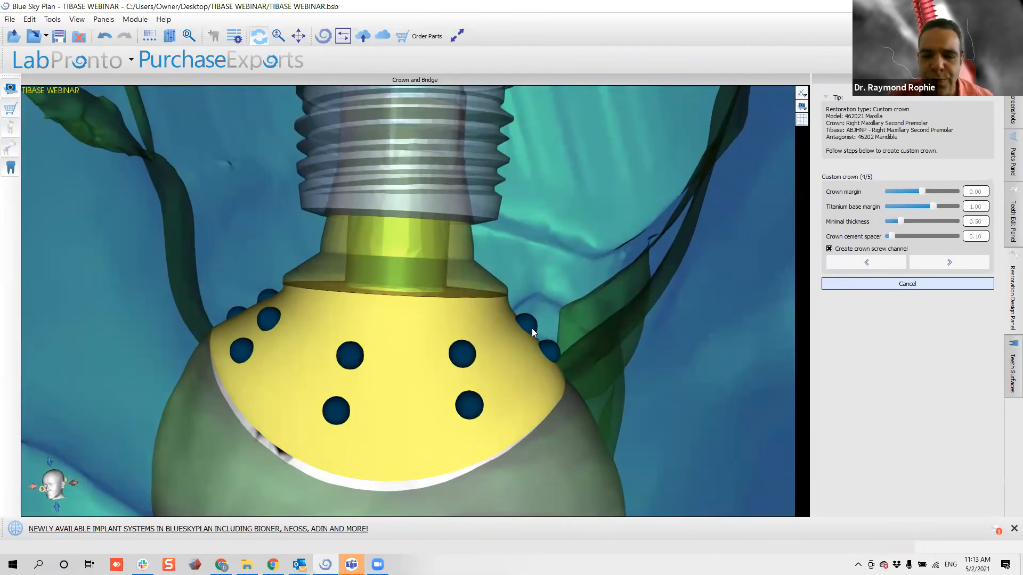
pyautogui.moveTo(658, 375); pyautogui.dragTo(678, 365)
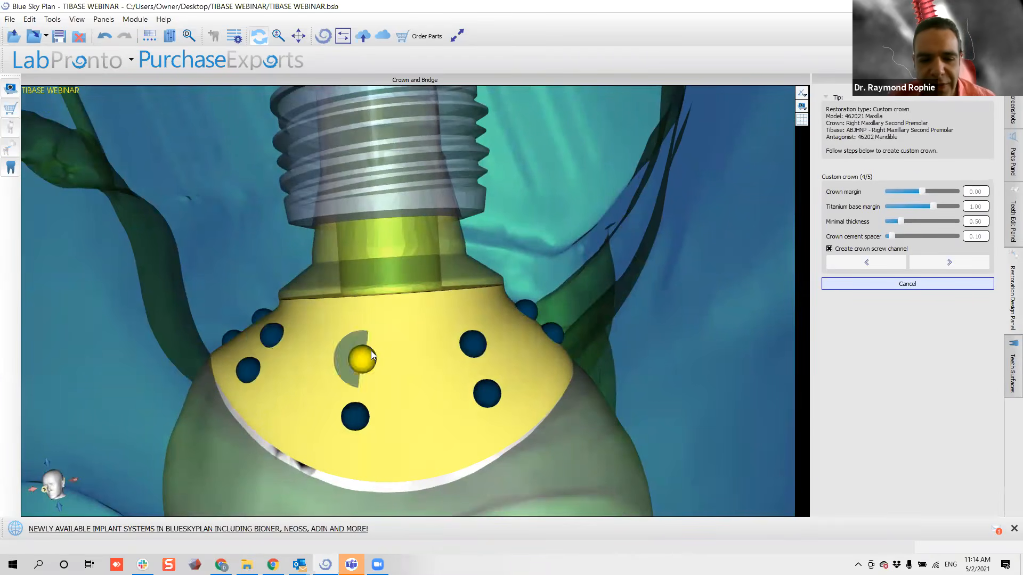
pyautogui.moveTo(525, 318)
pyautogui.mouseDown()
pyautogui.moveTo(566, 268)
pyautogui.moveTo(616, 235)
pyautogui.moveTo(494, 323)
pyautogui.moveTo(522, 311)
pyautogui.mouseUp()
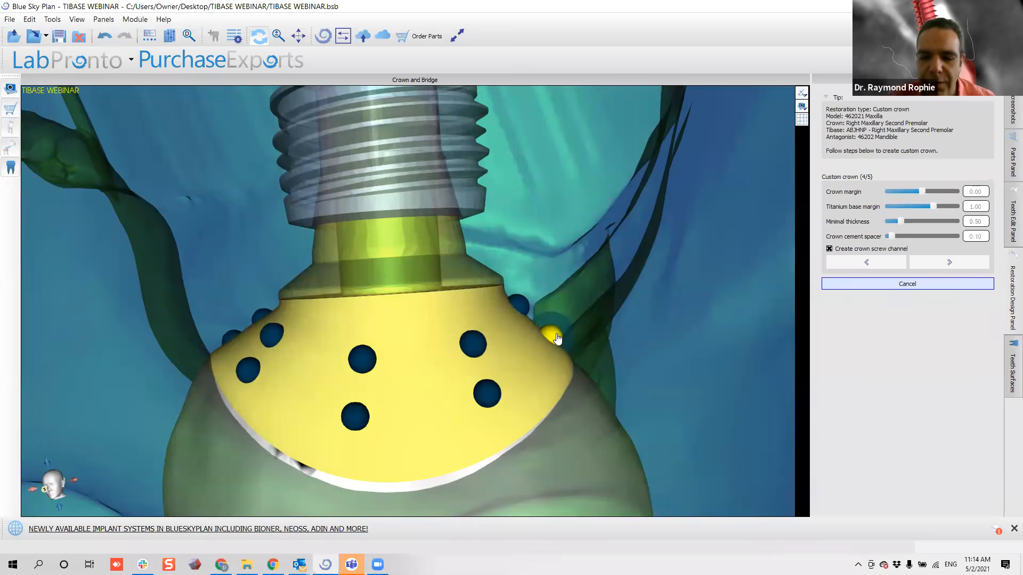
pyautogui.moveTo(627, 322); pyautogui.dragTo(328, 337)
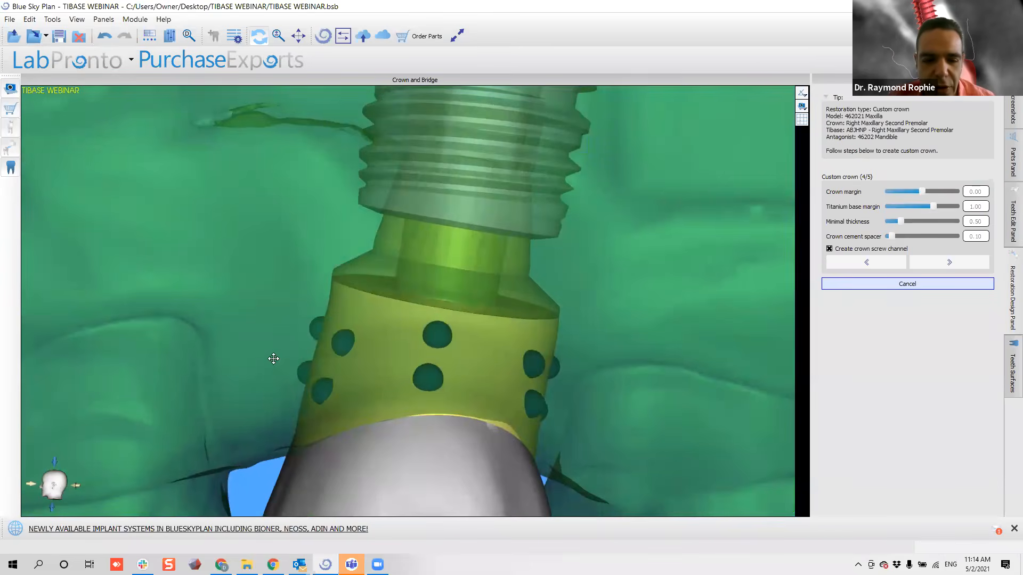
pyautogui.moveTo(274, 358); pyautogui.dragTo(308, 348)
pyautogui.moveTo(163, 339); pyautogui.dragTo(340, 374)
pyautogui.click(280, 336)
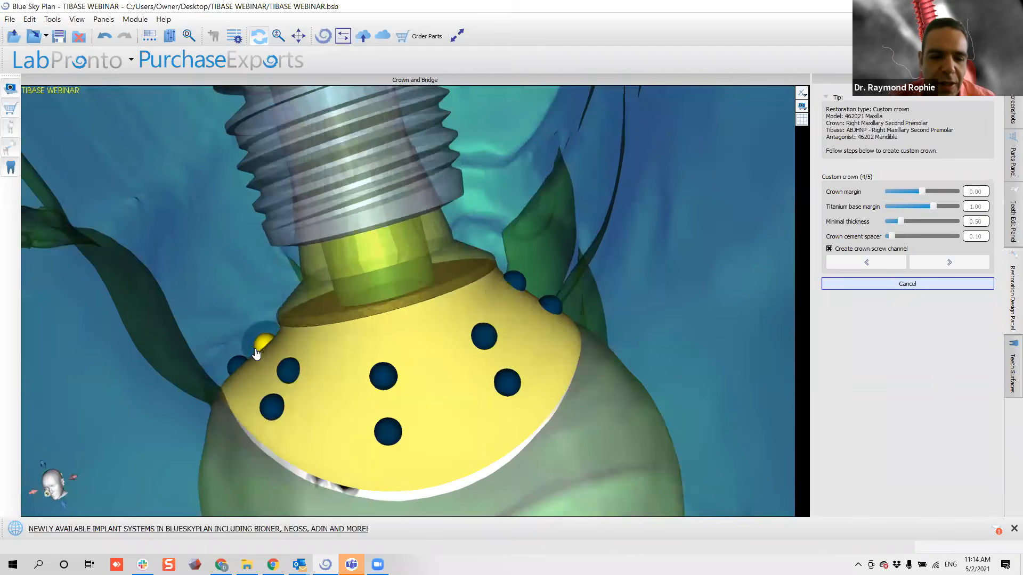
# Examine the remaining control points and the contour of the emergence profile between the tibase and the crown from several sides.
pyautogui.moveTo(235, 362); pyautogui.dragTo(311, 278)
pyautogui.moveTo(299, 334); pyautogui.dragTo(309, 334)
pyautogui.moveTo(215, 302); pyautogui.dragTo(171, 307)
pyautogui.moveTo(315, 243); pyautogui.dragTo(312, 204)
pyautogui.moveTo(234, 243); pyautogui.dragTo(308, 300)
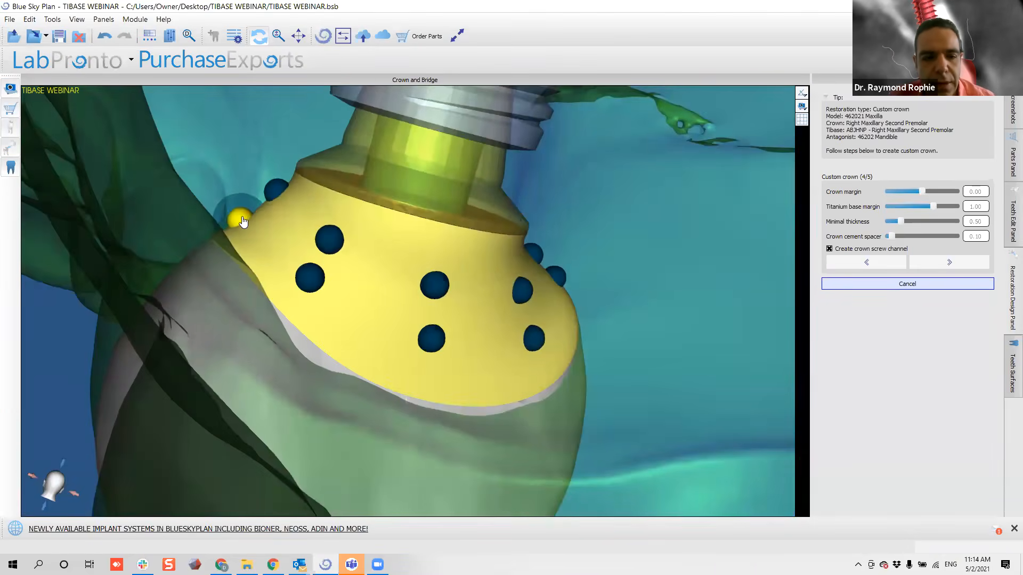
pyautogui.moveTo(213, 204); pyautogui.dragTo(340, 326)
pyautogui.moveTo(312, 392); pyautogui.dragTo(441, 394)
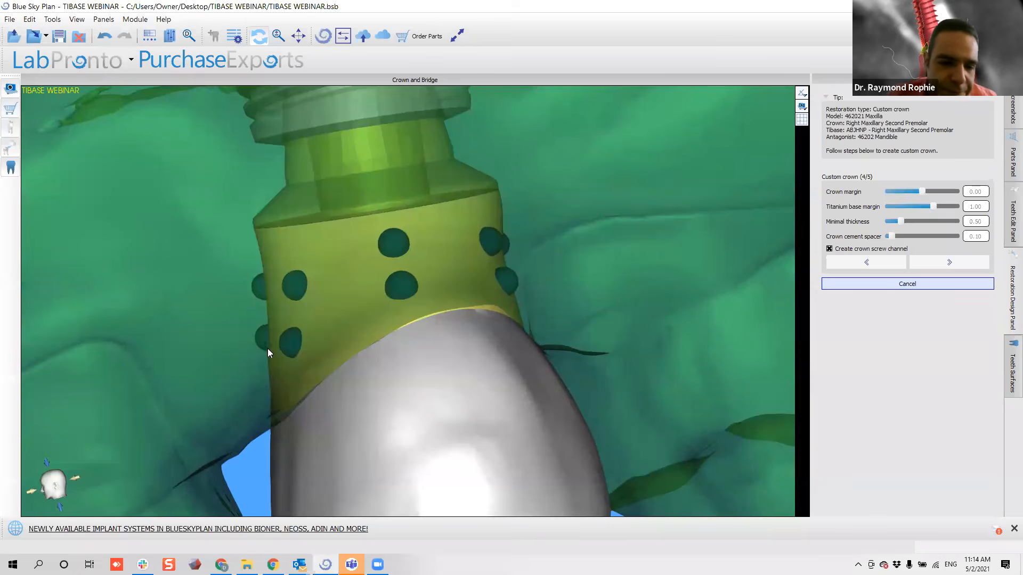
pyautogui.moveTo(409, 393); pyautogui.dragTo(533, 284)
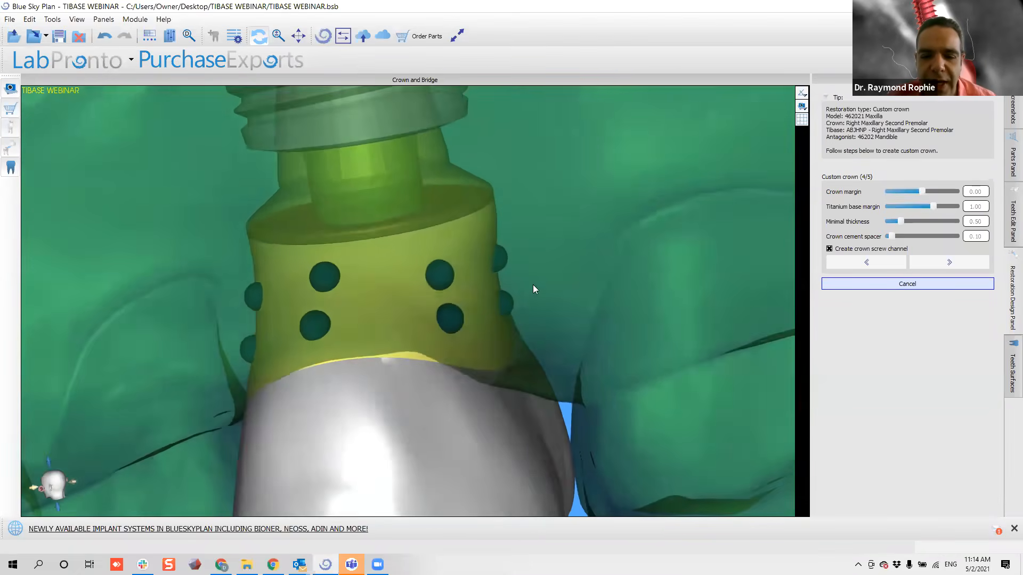
pyautogui.moveTo(393, 399); pyautogui.dragTo(509, 296)
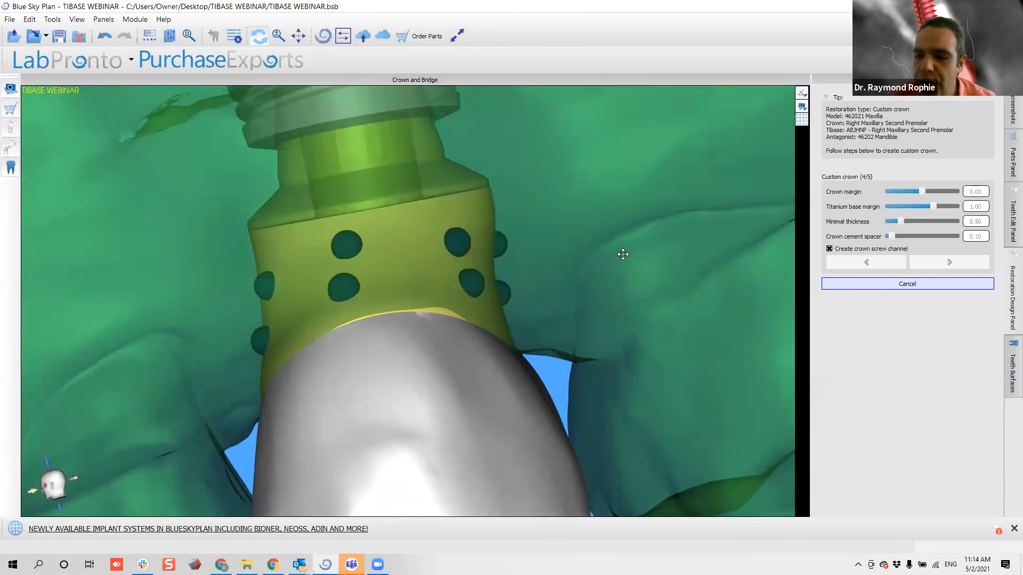
pyautogui.moveTo(623, 254); pyautogui.dragTo(614, 265)
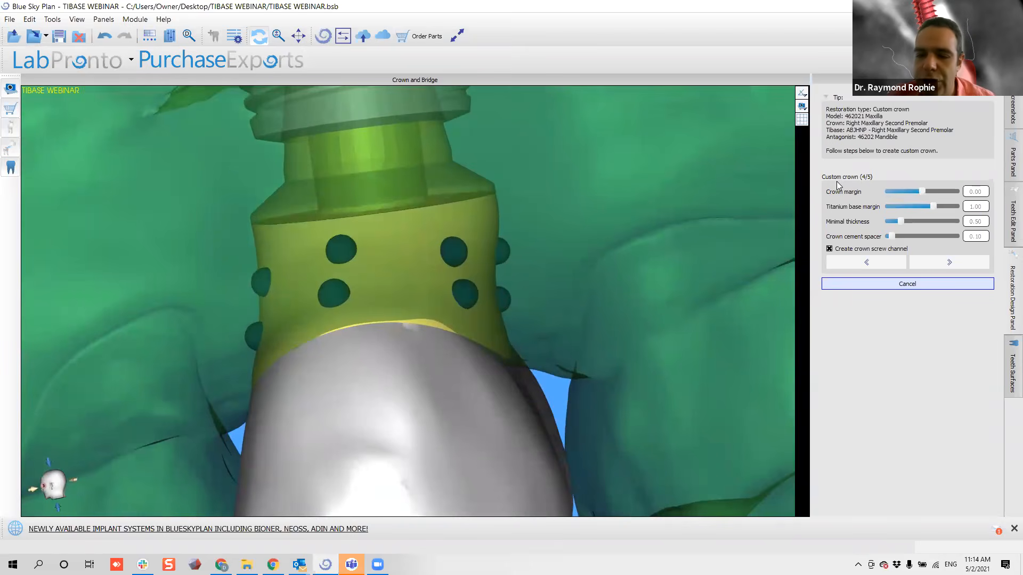
# Test the crown margin parameter at 3.00, lower it to -1.75 and inspect the crown edge close up.
pyautogui.moveTo(569, 276); pyautogui.dragTo(382, 335)
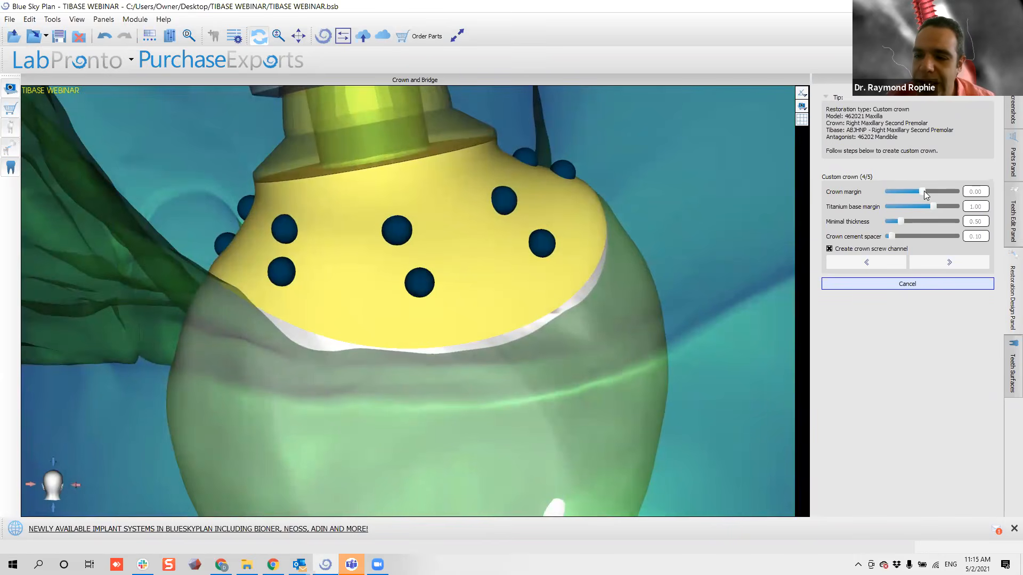
pyautogui.moveTo(924, 190); pyautogui.dragTo(957, 191)
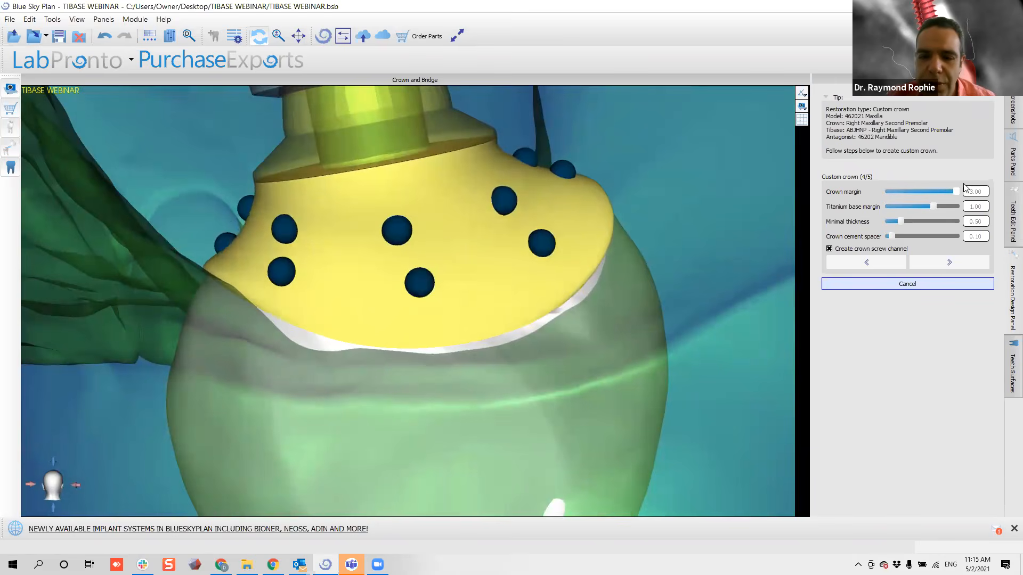
pyautogui.moveTo(744, 319); pyautogui.dragTo(460, 281)
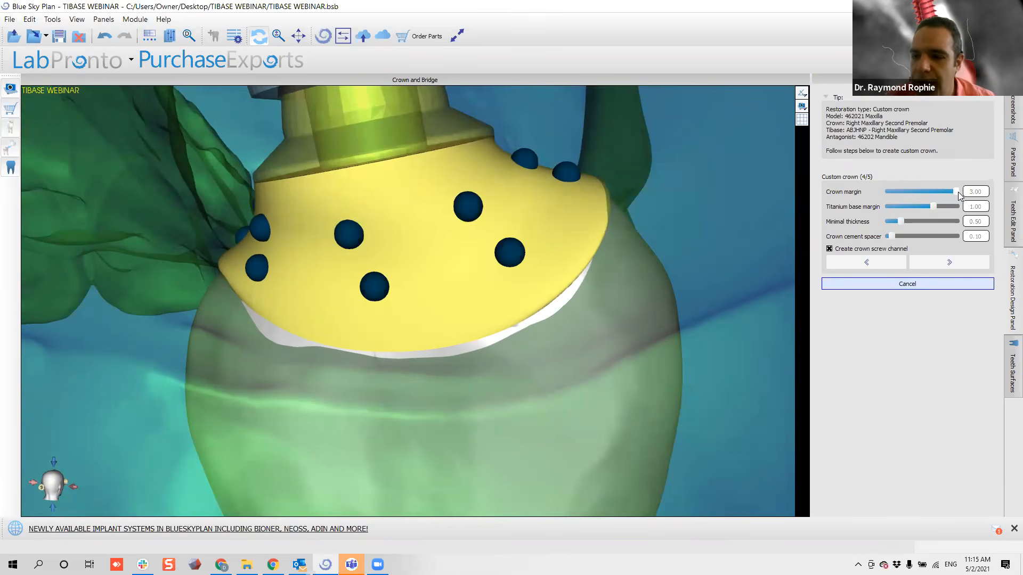
pyautogui.moveTo(955, 190); pyautogui.dragTo(903, 195)
pyautogui.scroll(5, 634, 298)
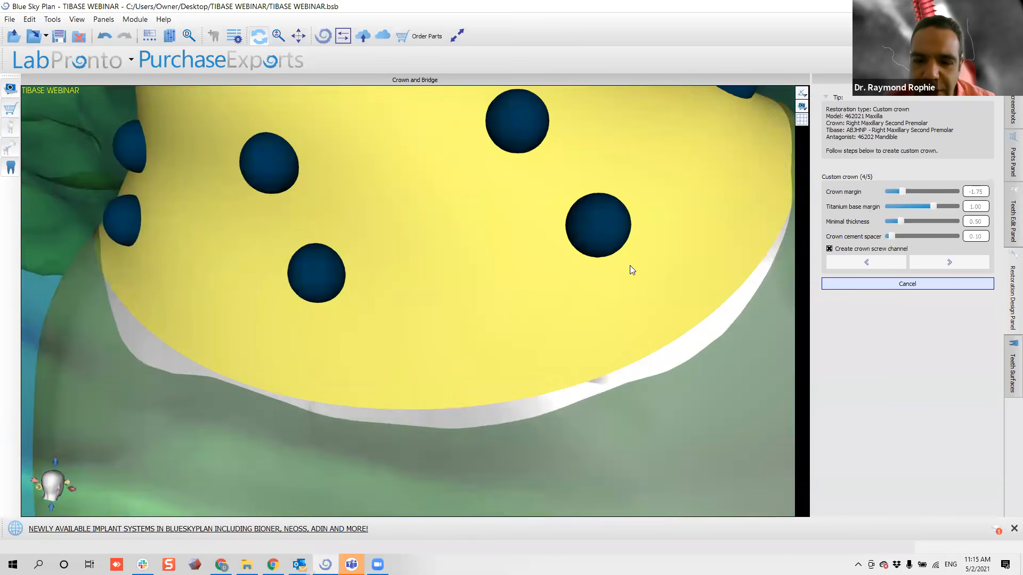
# Set the crown margin of the right maxillary second premolar to -1.00.
pyautogui.moveTo(629, 266); pyautogui.dragTo(489, 297)
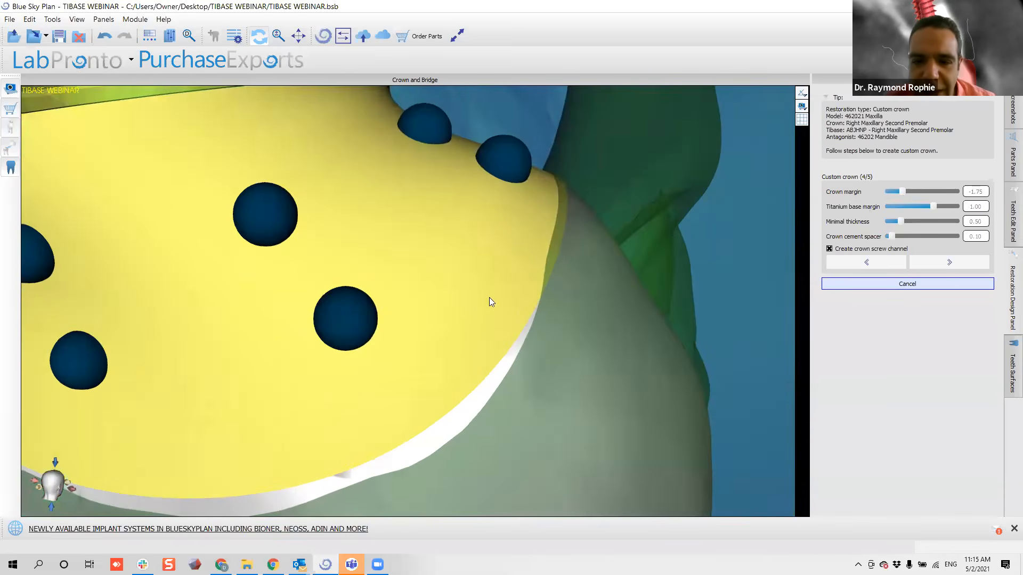
pyautogui.moveTo(549, 236); pyautogui.dragTo(516, 216)
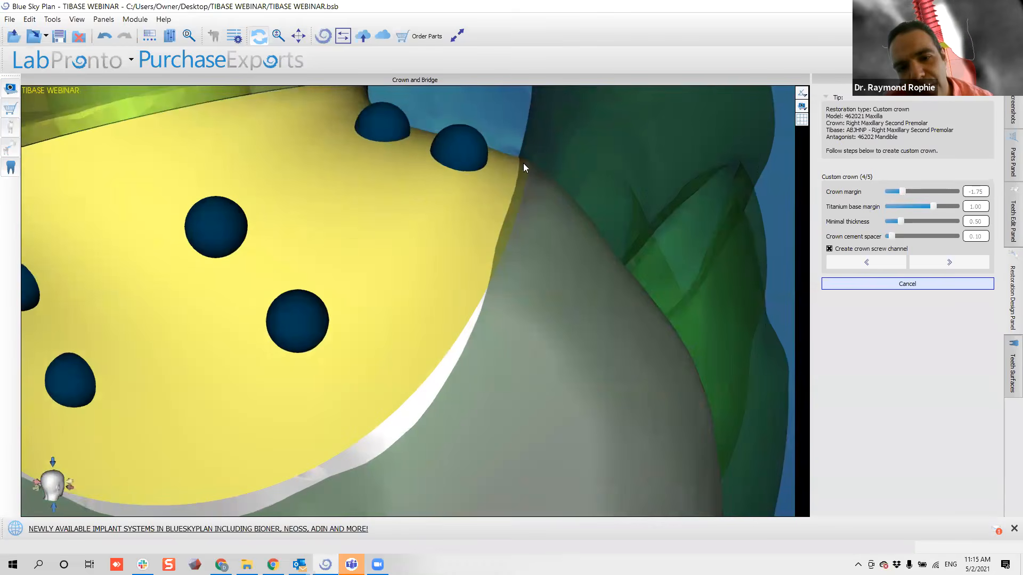
pyautogui.moveTo(901, 191); pyautogui.dragTo(910, 191)
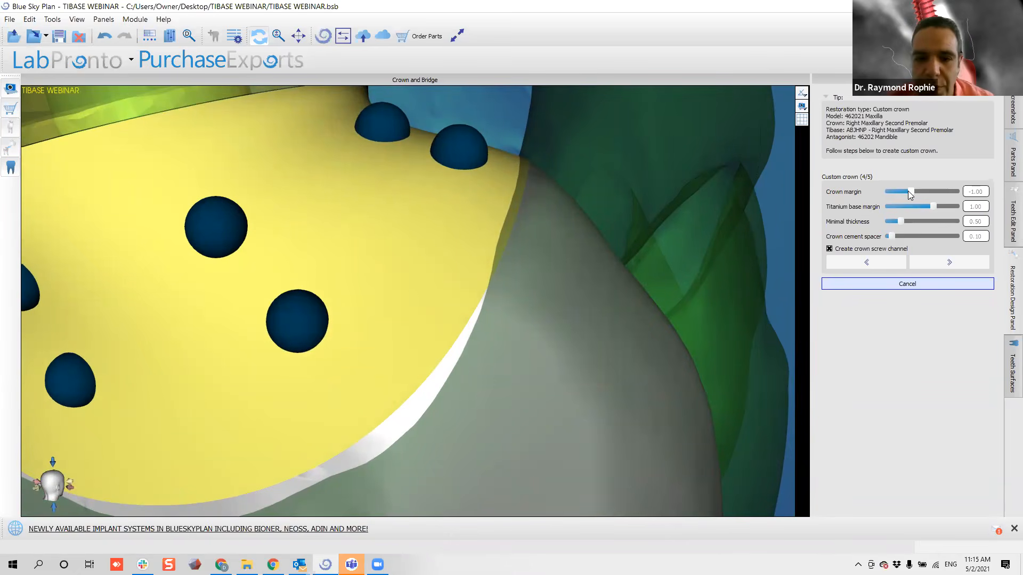
# Set the titanium base margin of the custom crown to -0.75.
pyautogui.moveTo(415, 226); pyautogui.dragTo(546, 169)
pyautogui.moveTo(612, 207); pyautogui.dragTo(167, 323)
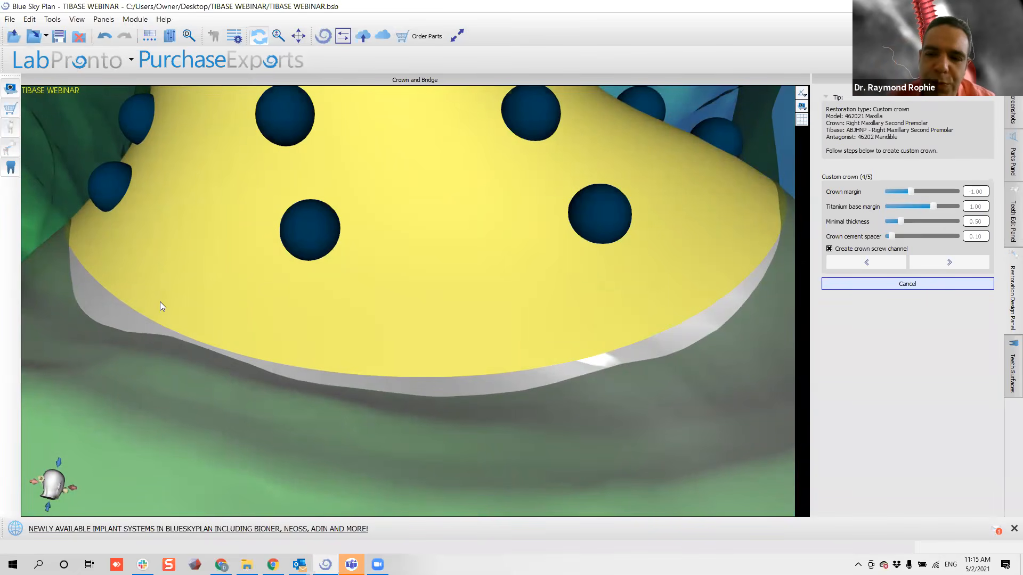
pyautogui.moveTo(203, 268); pyautogui.dragTo(113, 347)
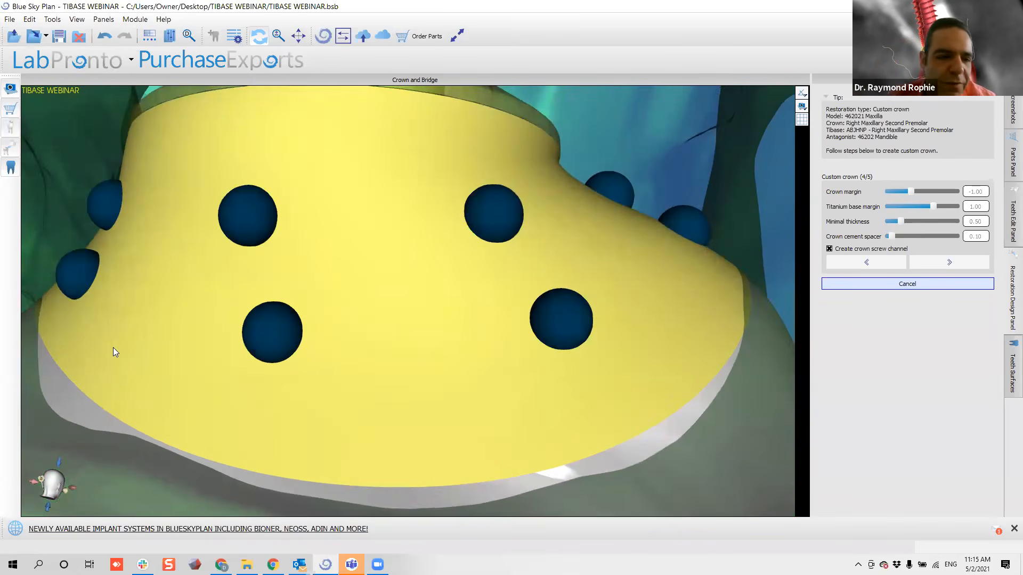
pyautogui.moveTo(742, 297); pyautogui.dragTo(354, 307)
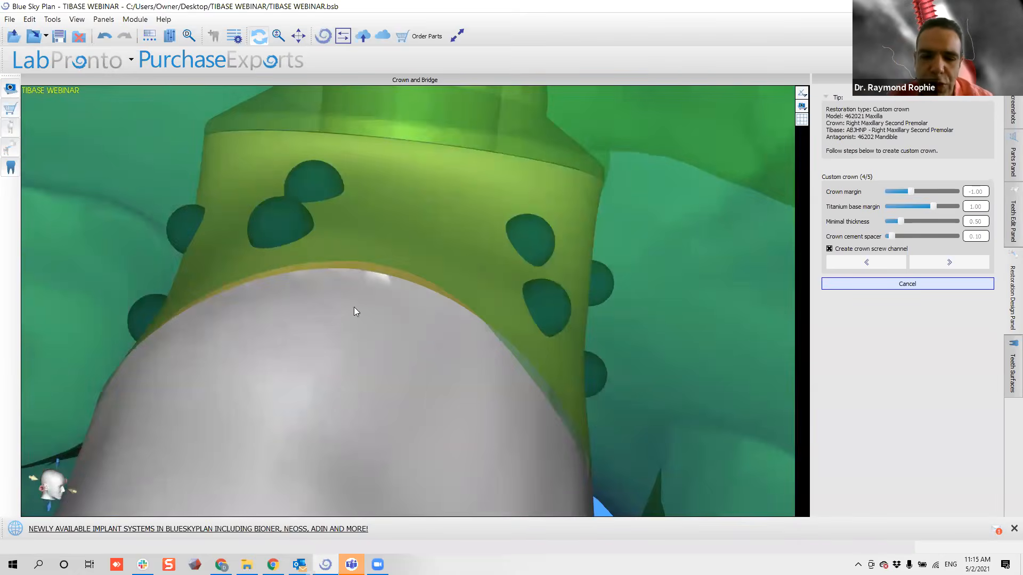
pyautogui.moveTo(682, 309); pyautogui.dragTo(388, 297)
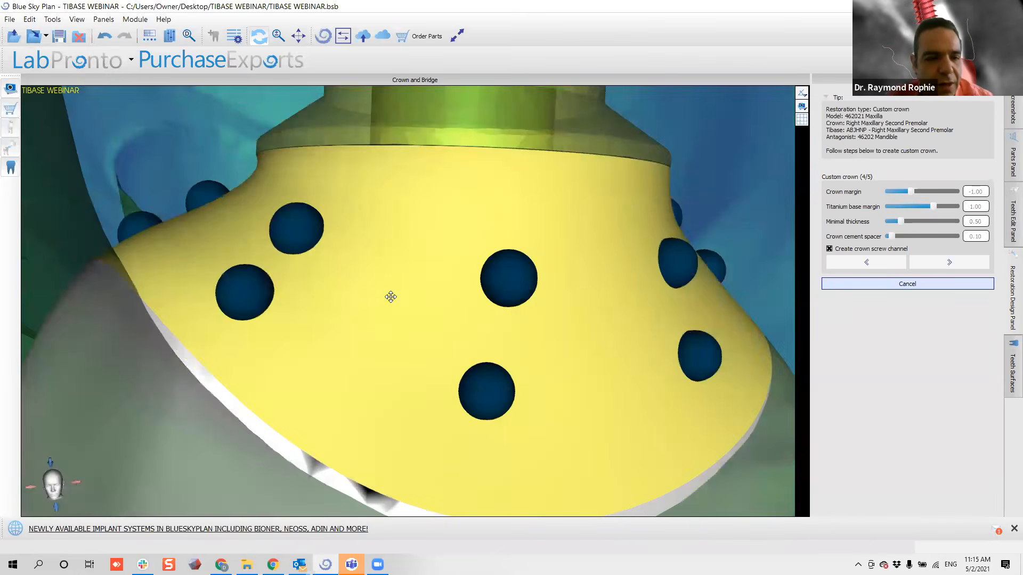
pyautogui.moveTo(172, 315); pyautogui.dragTo(202, 365)
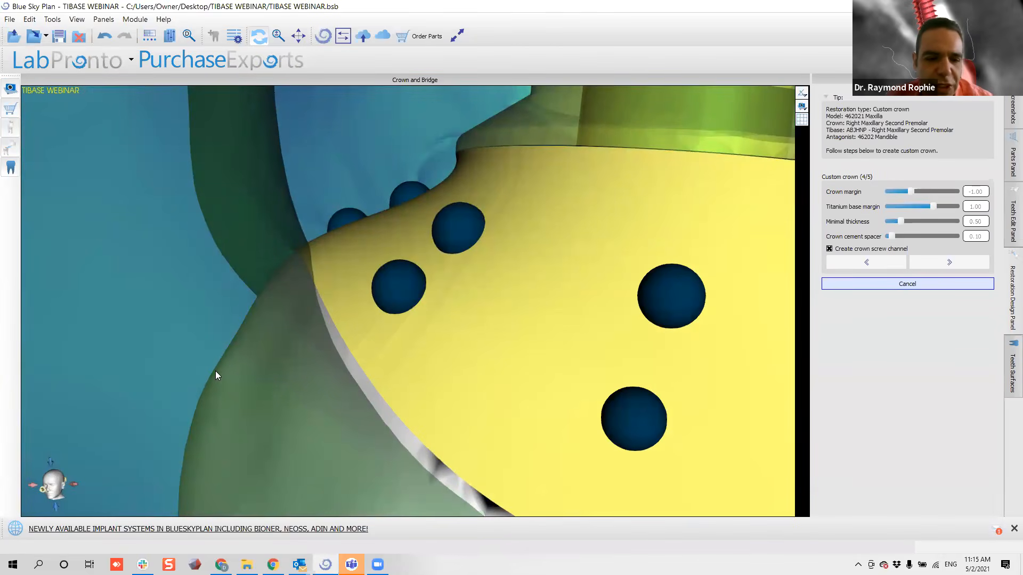
pyautogui.moveTo(115, 306); pyautogui.dragTo(586, 383)
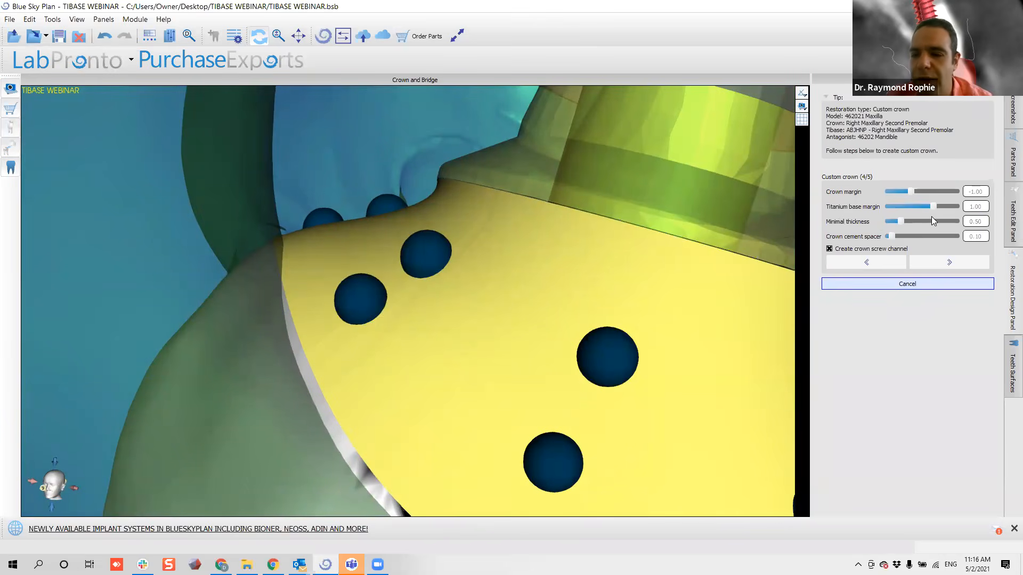
pyautogui.moveTo(937, 208); pyautogui.dragTo(912, 209)
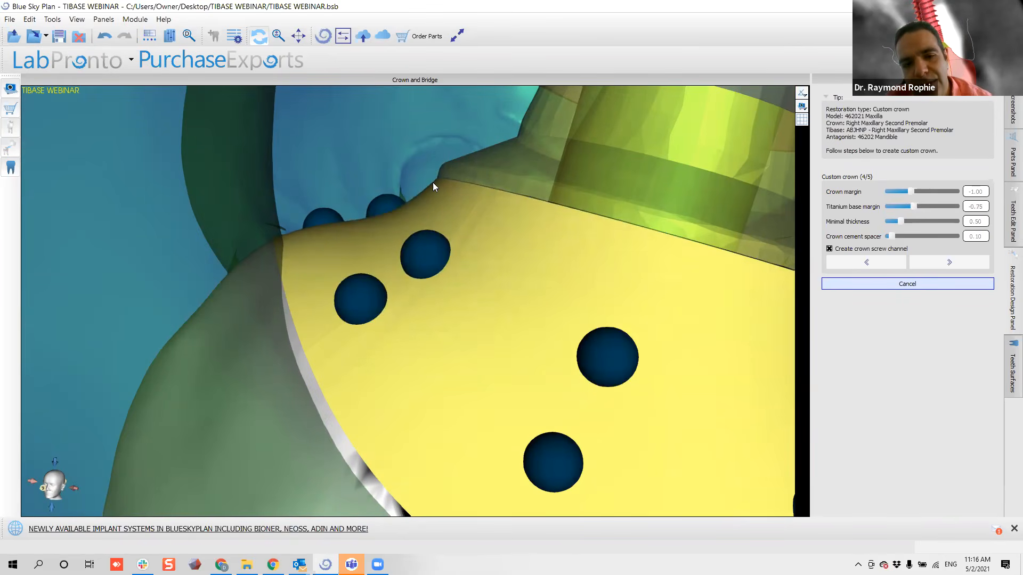
# Examine how the crown's emergence profile and its control points sit between the implant and the neighbouring teeth.
pyautogui.moveTo(65, 370); pyautogui.dragTo(549, 404)
pyautogui.scroll(-5, 604, 299)
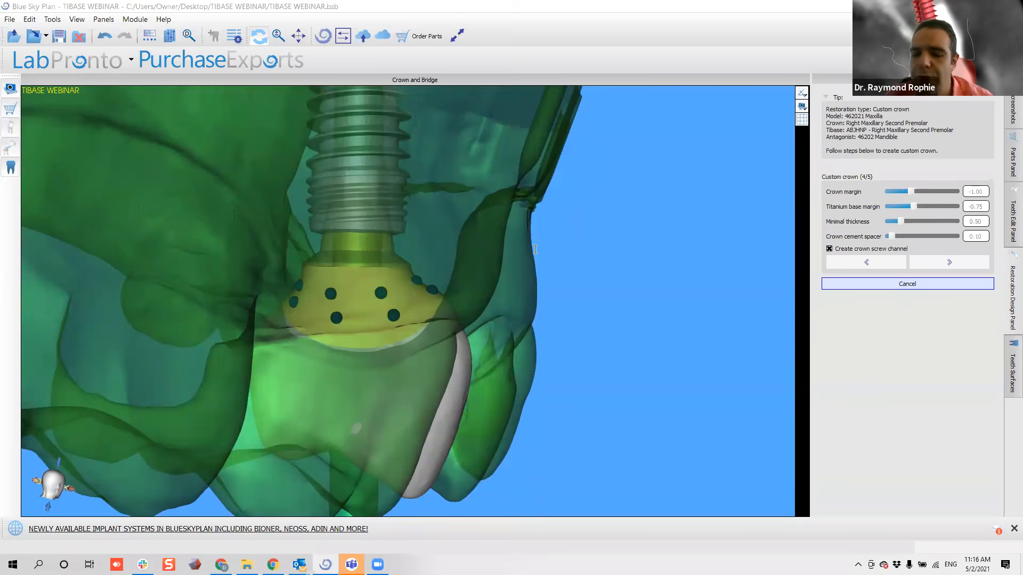
pyautogui.moveTo(534, 254); pyautogui.dragTo(516, 305)
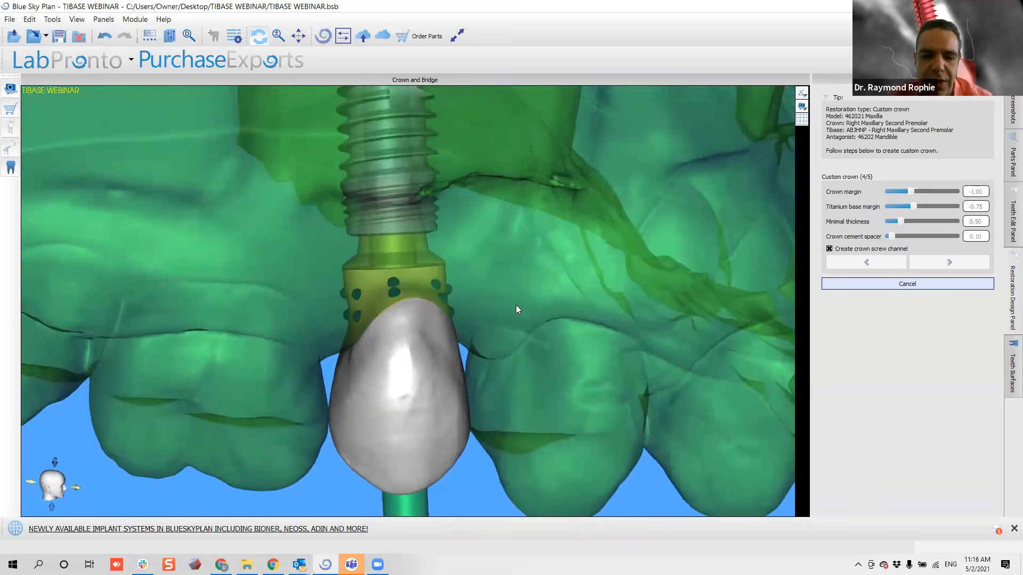
pyautogui.scroll(2, 513, 301)
pyautogui.scroll(2, 512, 418)
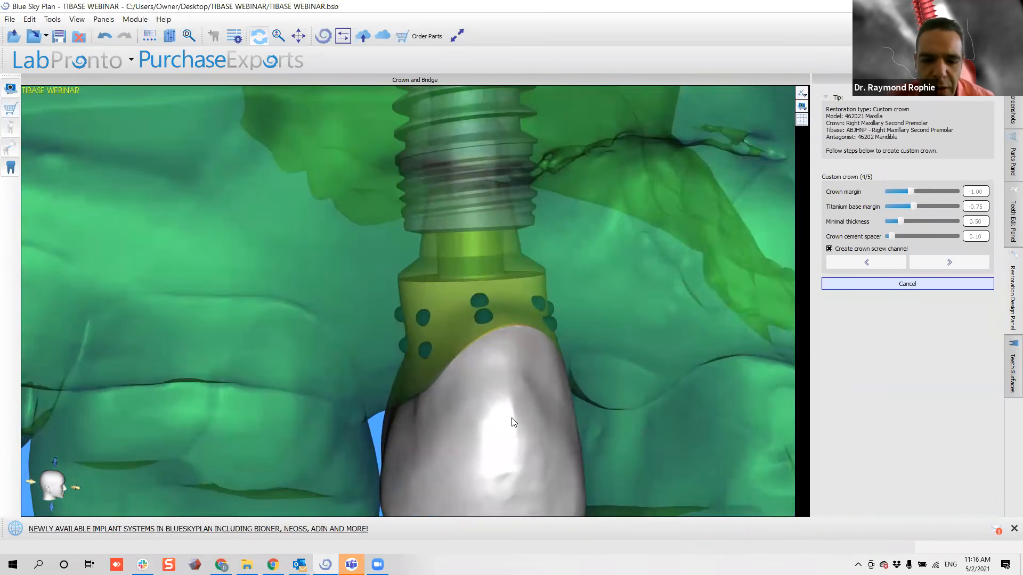
pyautogui.scroll(2, 396, 380)
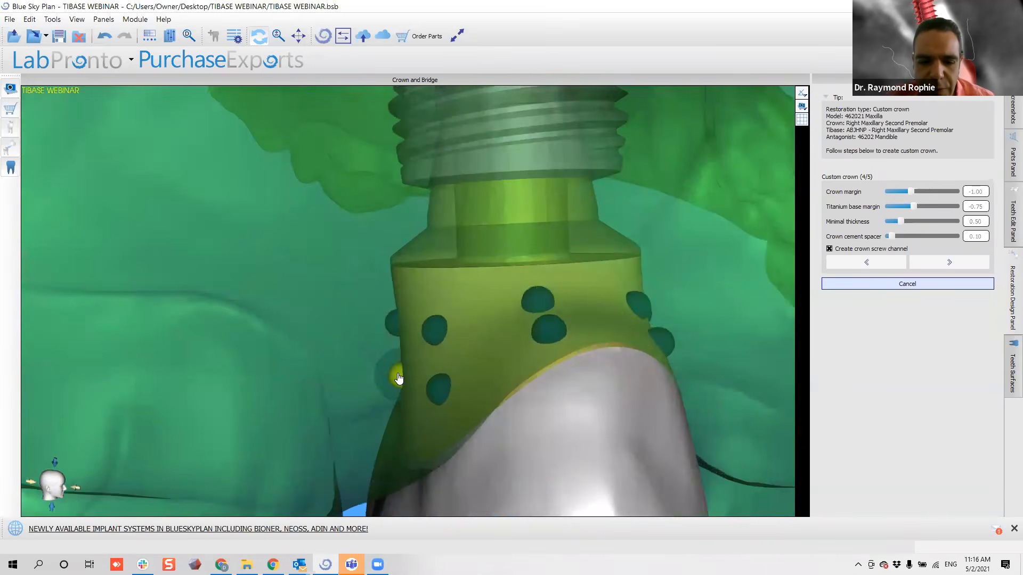
pyautogui.moveTo(279, 379); pyautogui.dragTo(395, 369)
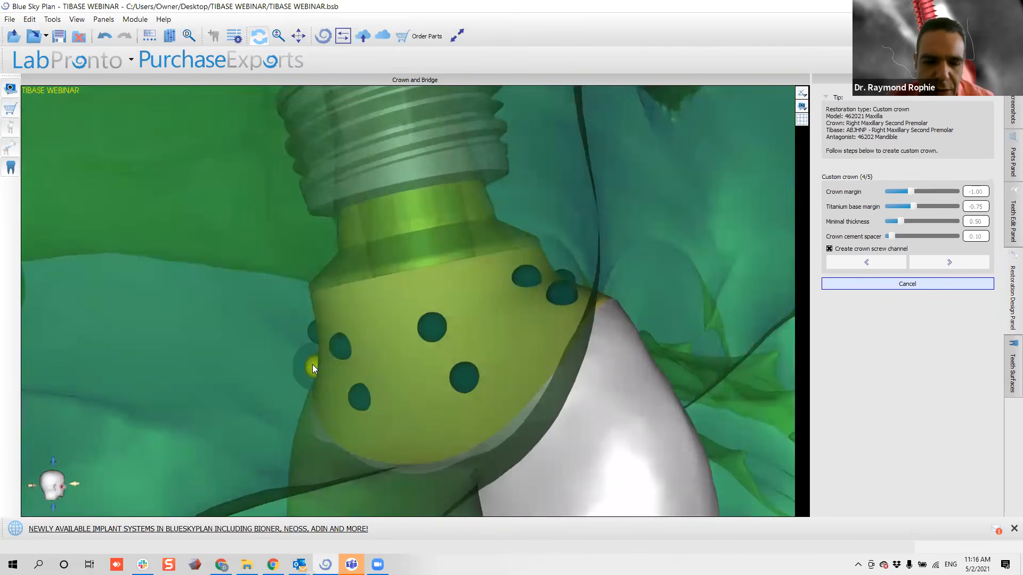
pyautogui.moveTo(146, 344); pyautogui.dragTo(456, 281)
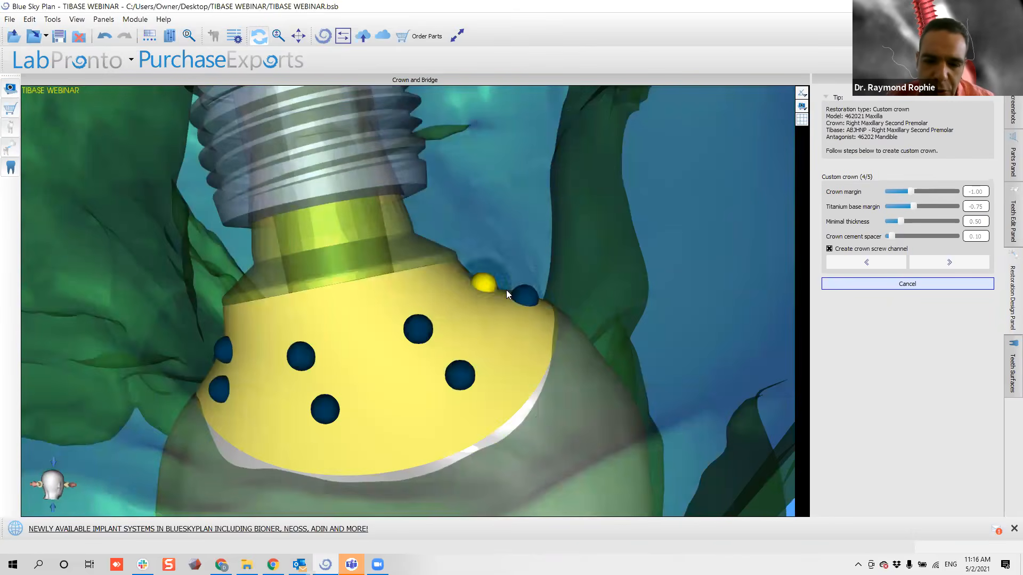
pyautogui.moveTo(109, 385); pyautogui.dragTo(690, 274)
pyautogui.moveTo(627, 254); pyautogui.dragTo(632, 296)
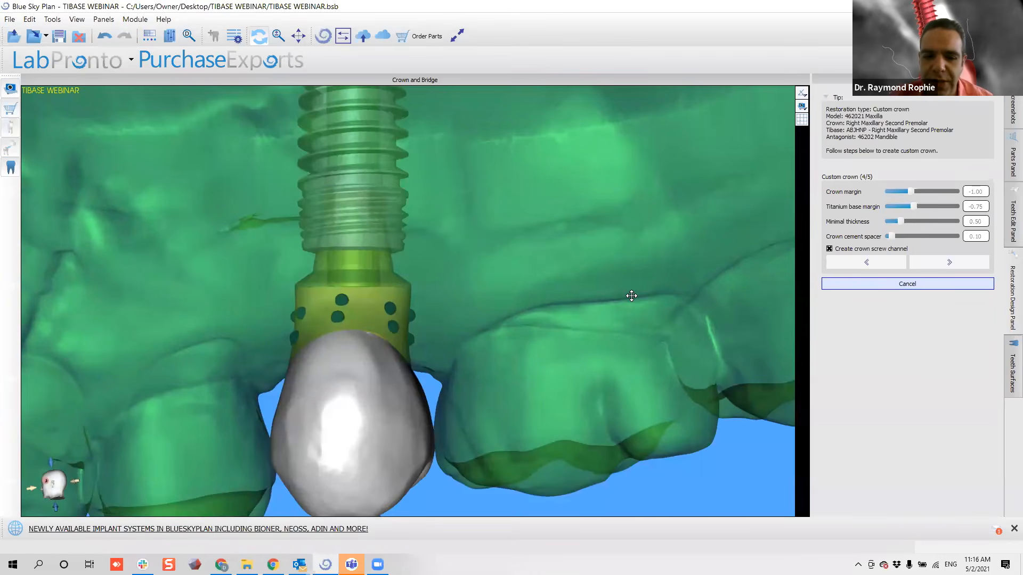
# Examine the transition from the titanium base to the crown margin close up from several sides.
pyautogui.scroll(3, 427, 335)
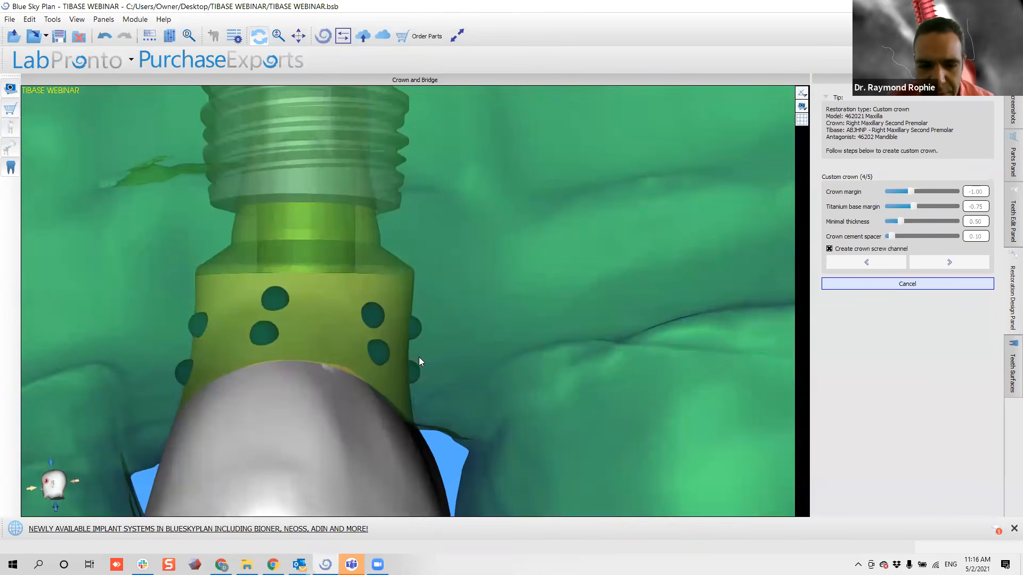
pyautogui.moveTo(409, 360); pyautogui.dragTo(411, 361)
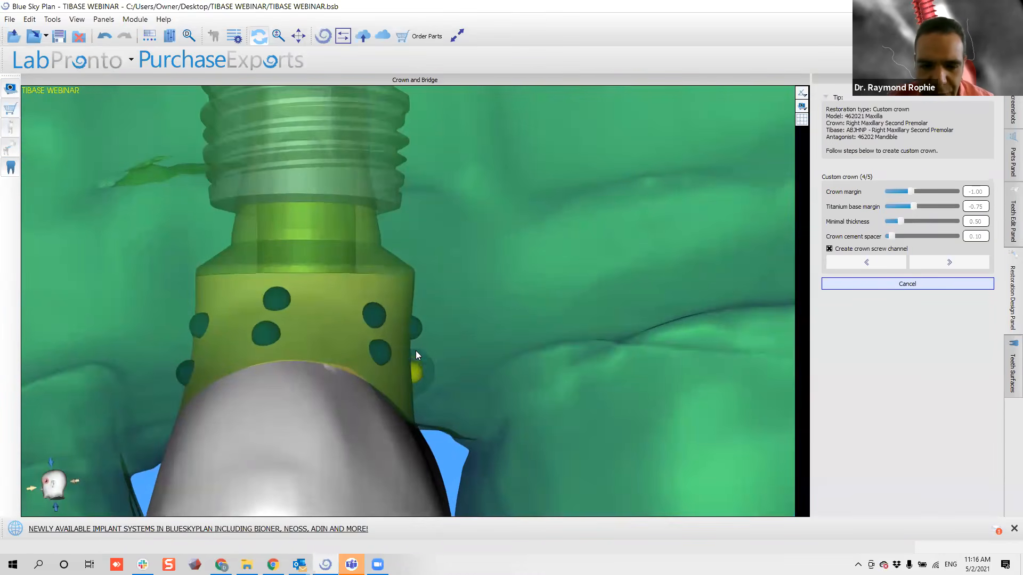
pyautogui.moveTo(114, 336); pyautogui.dragTo(463, 303)
pyautogui.moveTo(644, 282); pyautogui.dragTo(634, 280)
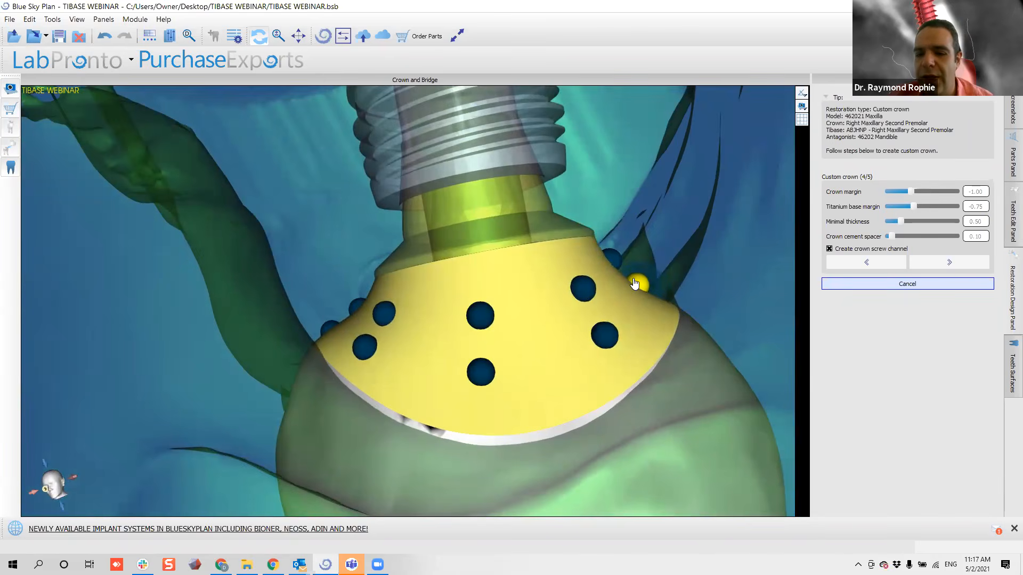
pyautogui.moveTo(705, 271); pyautogui.dragTo(344, 320)
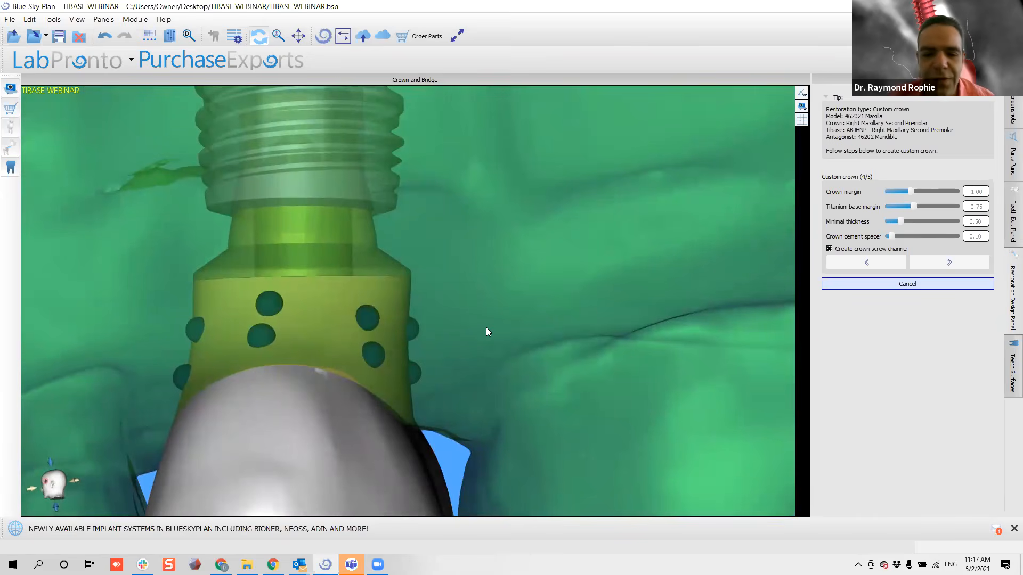
pyautogui.moveTo(538, 312); pyautogui.dragTo(249, 308)
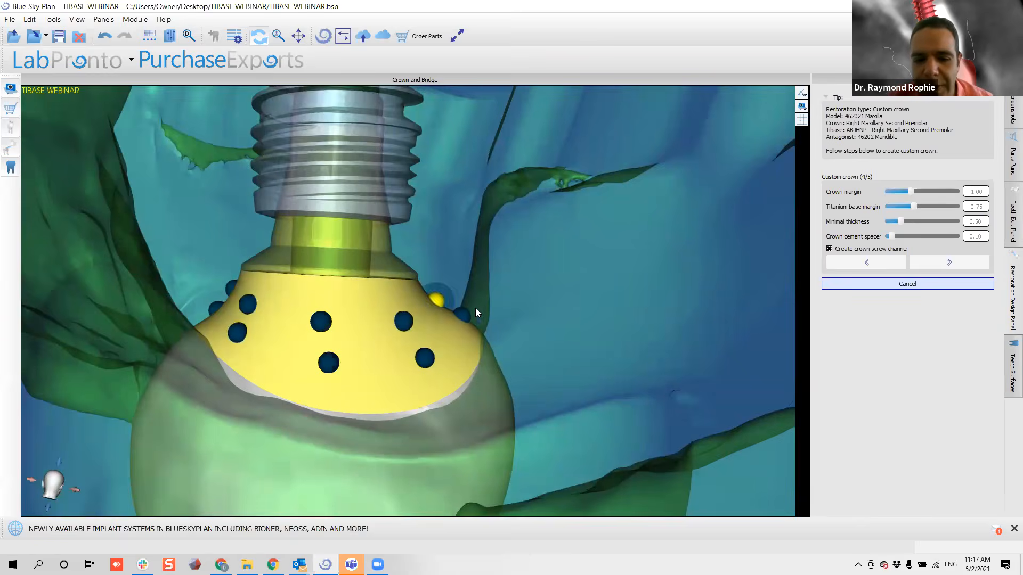
pyautogui.scroll(2, 486, 314)
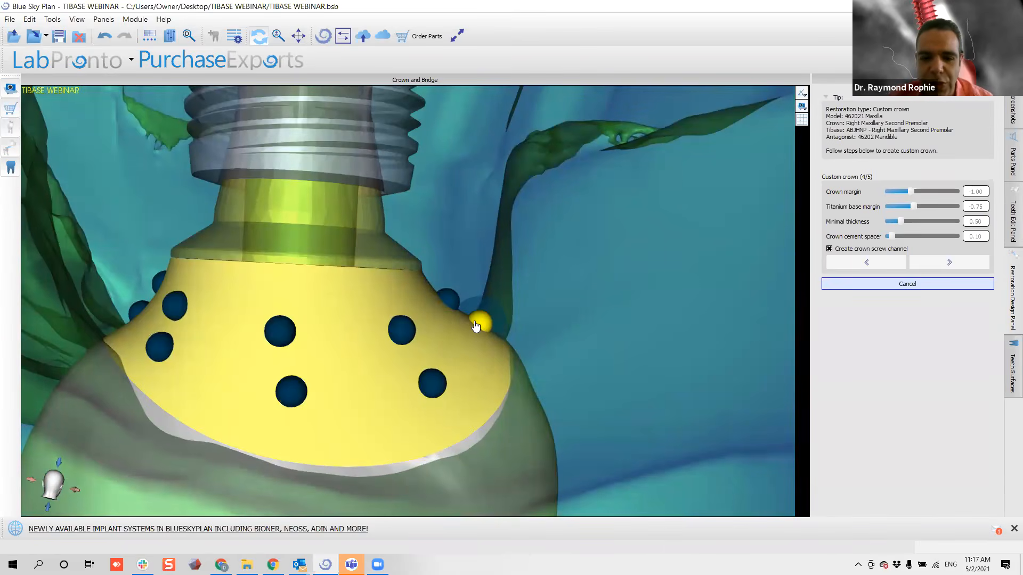
pyautogui.moveTo(599, 312); pyautogui.dragTo(523, 292)
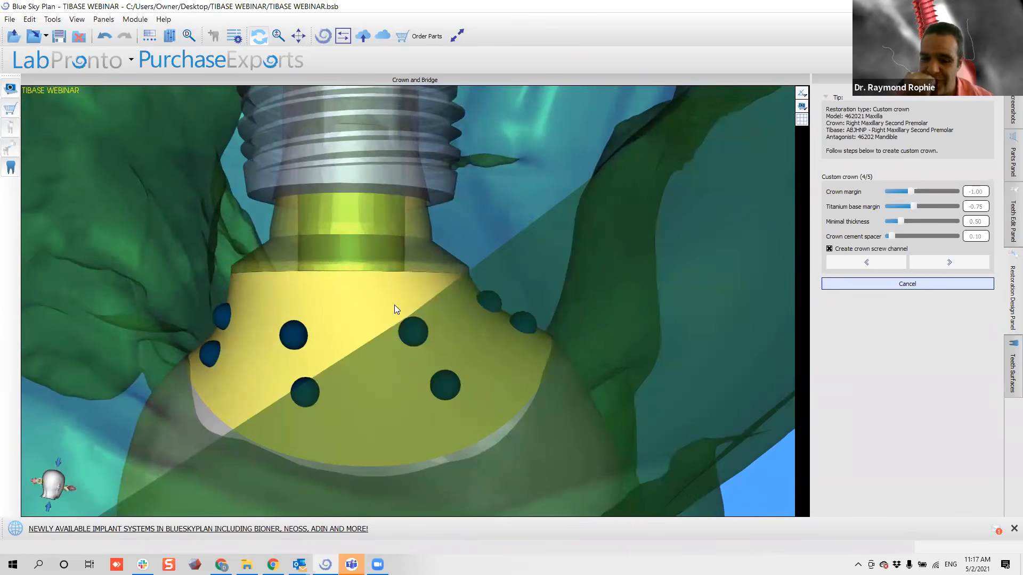
pyautogui.moveTo(334, 283); pyautogui.dragTo(409, 318)
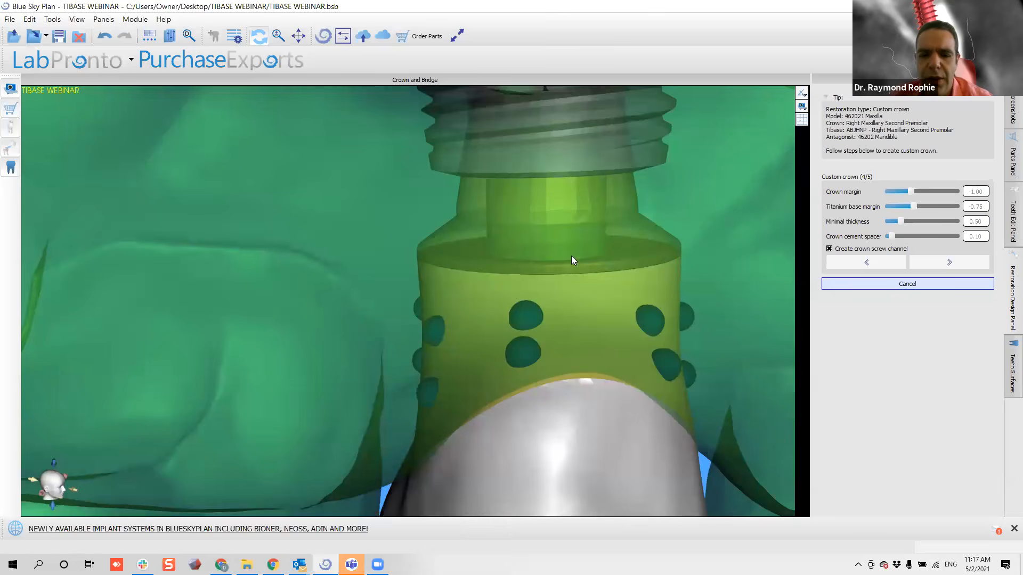
pyautogui.moveTo(744, 302); pyautogui.dragTo(668, 300)
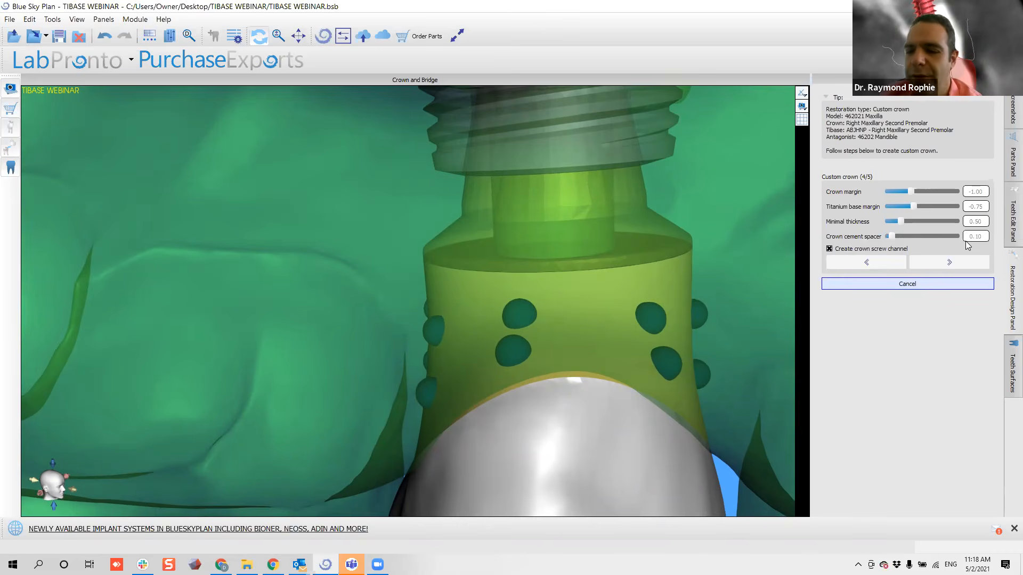
# Disable the crown screw channel, inspect the crown's occlusal surface without it, and enable the channel again.
pyautogui.click(829, 249)
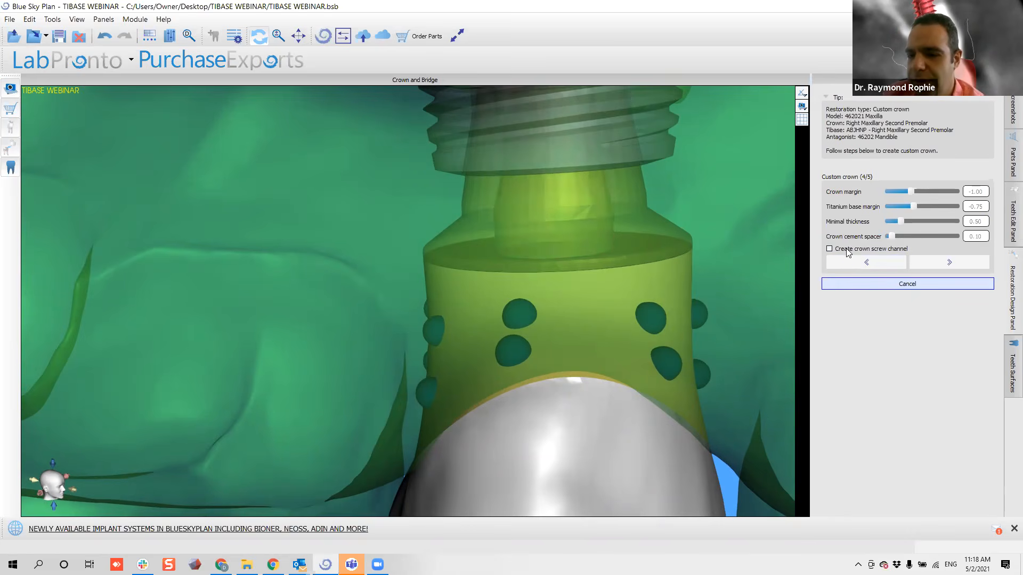
pyautogui.scroll(-4, 706, 257)
pyautogui.moveTo(580, 400); pyautogui.dragTo(277, 302)
pyautogui.moveTo(448, 307); pyautogui.dragTo(435, 287)
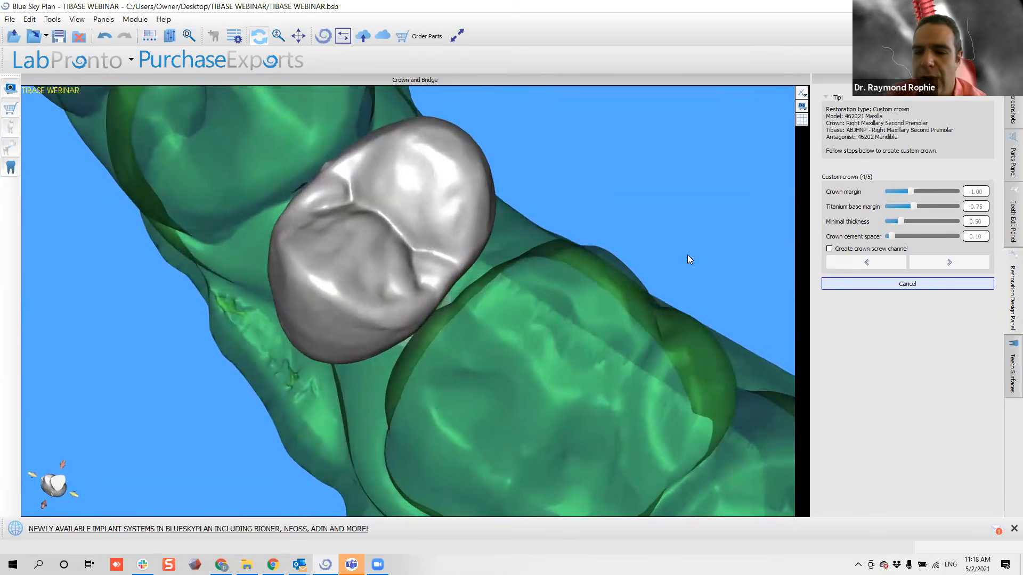
pyautogui.click(830, 248)
# Check the screw channel's path through the model and generate the custom crown, advancing to the Cut intersections stage.
pyautogui.moveTo(304, 353); pyautogui.dragTo(441, 275)
pyautogui.scroll(-5, 474, 311)
pyautogui.moveTo(480, 316); pyautogui.dragTo(548, 202)
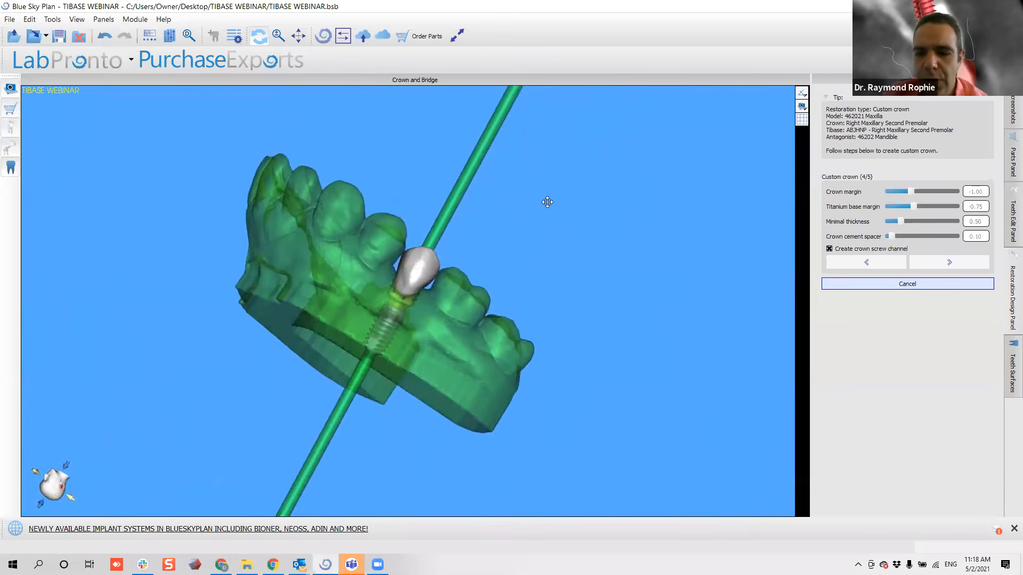
pyautogui.moveTo(255, 193); pyautogui.dragTo(492, 363)
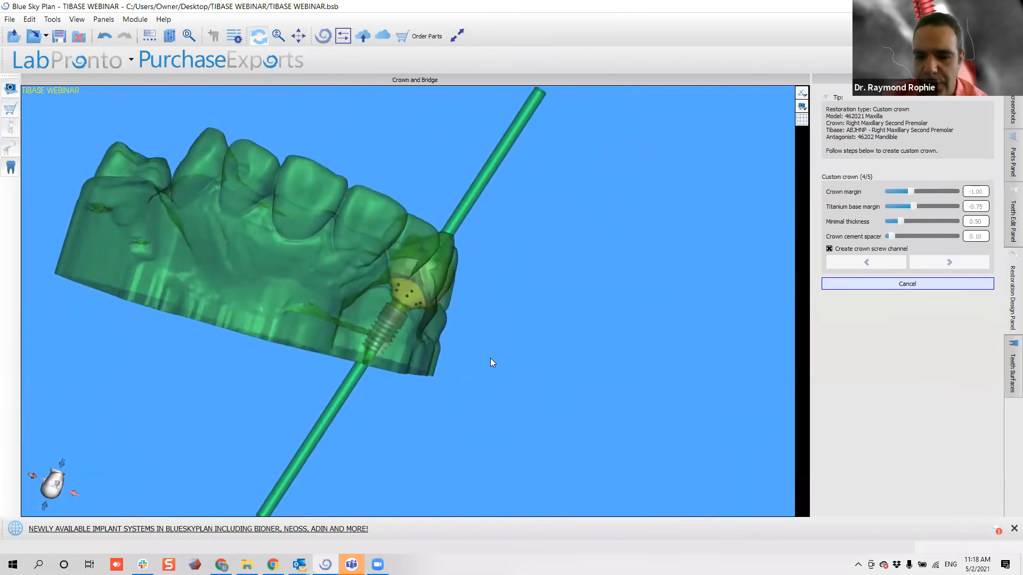
pyautogui.click(949, 262)
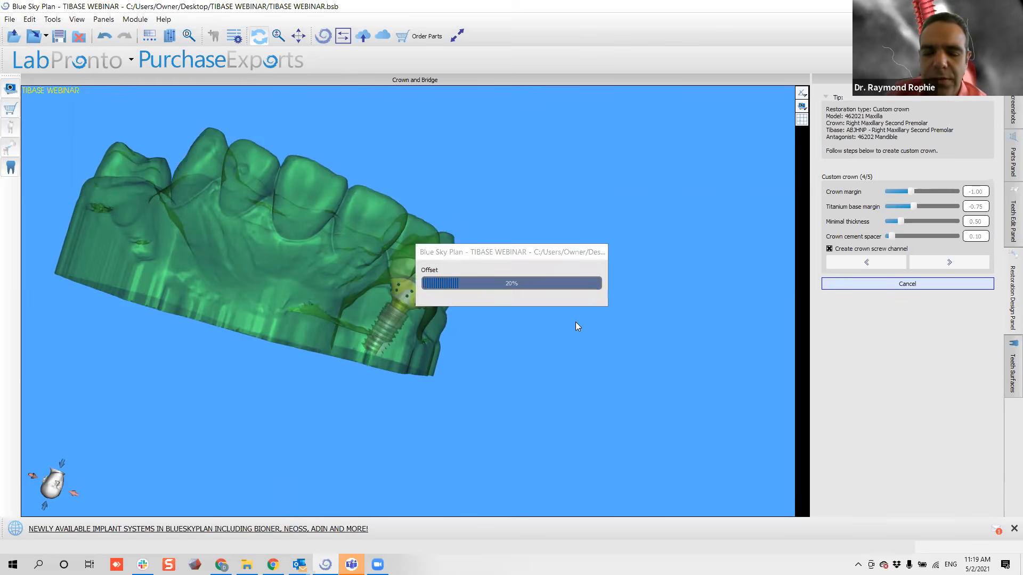
# Examine the screw channel opening on the generated crown's occlusal surface and its contacts with the adjacent teeth.
pyautogui.moveTo(513, 238); pyautogui.dragTo(359, 267)
pyautogui.scroll(5, 526, 245)
pyautogui.moveTo(526, 245); pyautogui.dragTo(489, 304)
pyautogui.moveTo(364, 377); pyautogui.dragTo(469, 292)
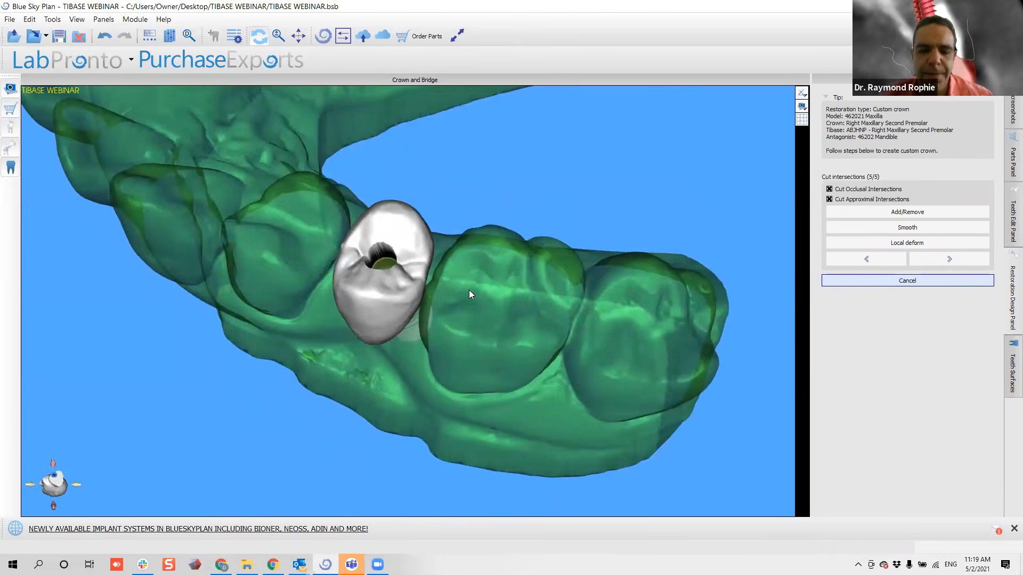
pyautogui.scroll(5, 463, 282)
pyautogui.moveTo(414, 328); pyautogui.dragTo(433, 264)
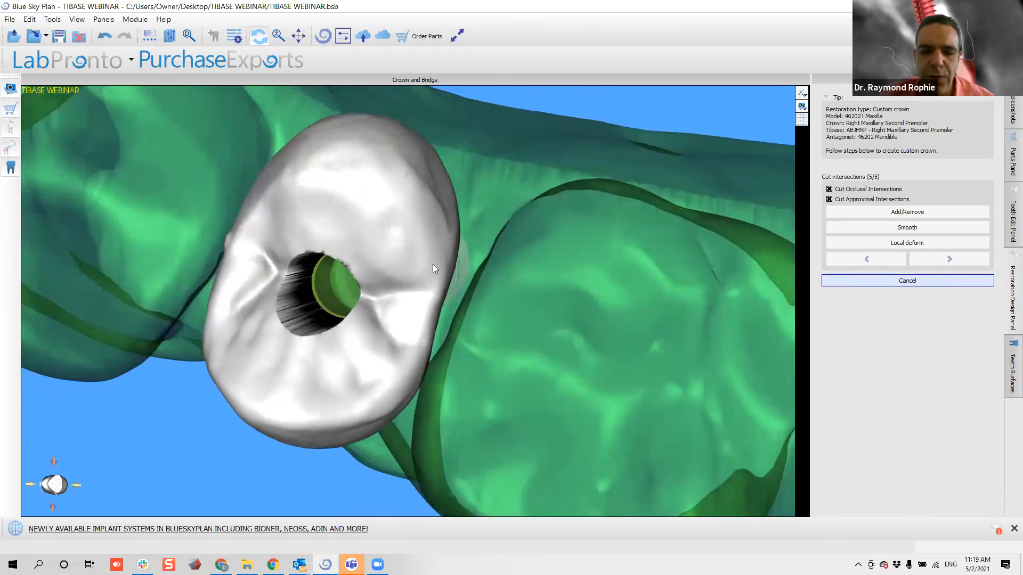
pyautogui.moveTo(450, 347); pyautogui.dragTo(495, 321)
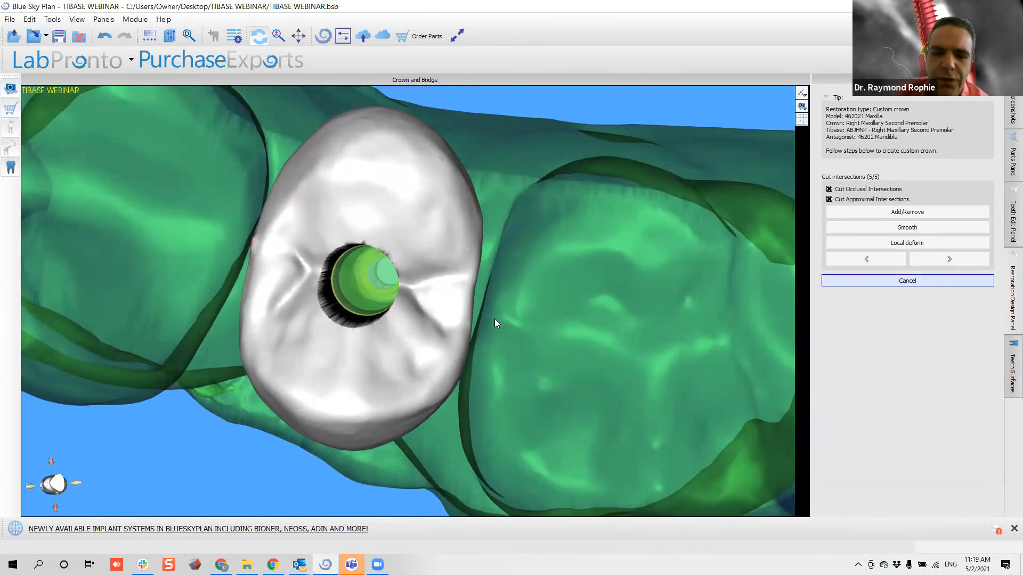
pyautogui.scroll(-5, 436, 308)
pyautogui.moveTo(436, 305); pyautogui.dragTo(447, 281)
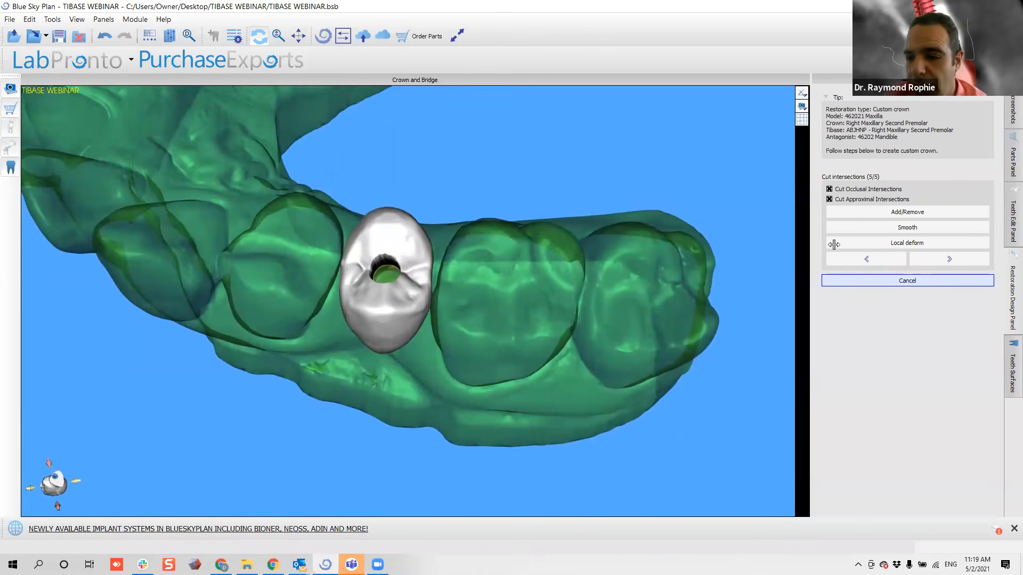
# Reshape the crown's side facing the adjacent molar using Local deform with a tool size of 7.50.
pyautogui.click(893, 244)
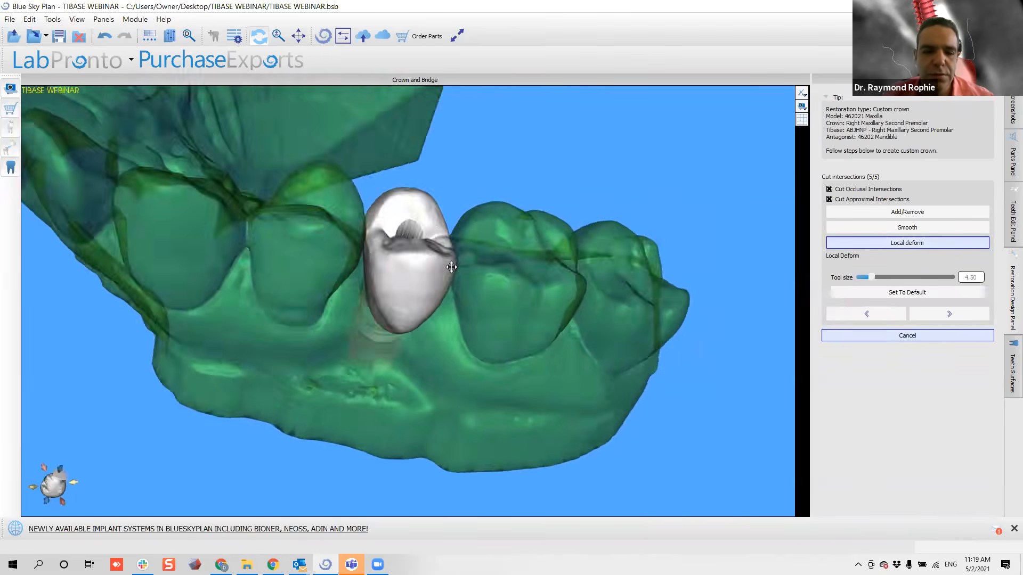
pyautogui.moveTo(416, 233); pyautogui.dragTo(420, 235)
pyautogui.scroll(3, 349, 261)
pyautogui.moveTo(298, 271); pyautogui.dragTo(316, 328, button='middle')
pyautogui.moveTo(316, 329); pyautogui.dragTo(350, 310)
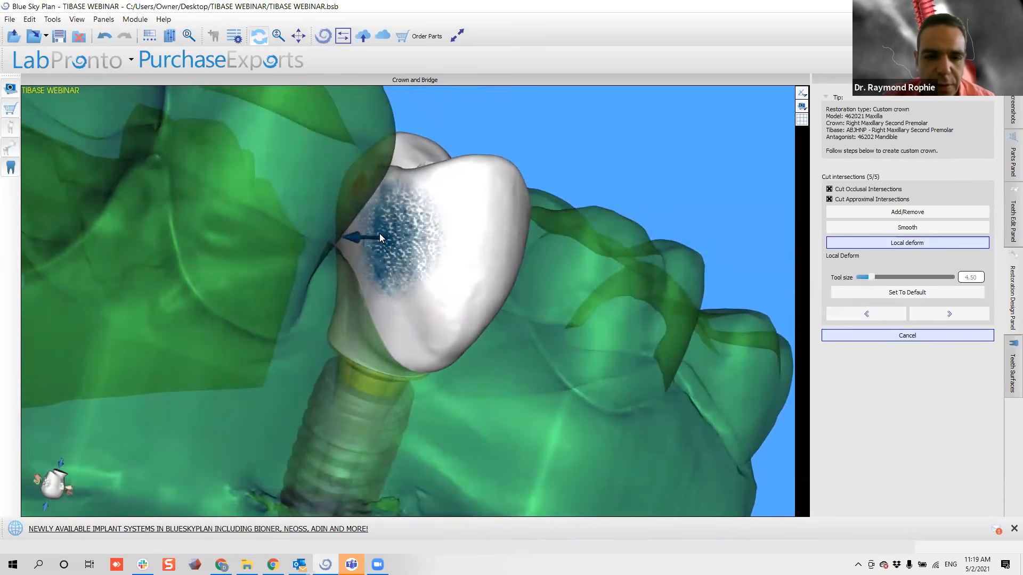
pyautogui.keyDown('ctrl'); pyautogui.scroll(3, 377, 233); pyautogui.keyUp('ctrl')
pyautogui.moveTo(374, 231); pyautogui.dragTo(363, 341)
pyautogui.moveTo(295, 319)
pyautogui.mouseDown()
pyautogui.moveTo(380, 341)
pyautogui.moveTo(305, 297)
pyautogui.mouseUp()
pyautogui.moveTo(417, 288); pyautogui.dragTo(331, 296)
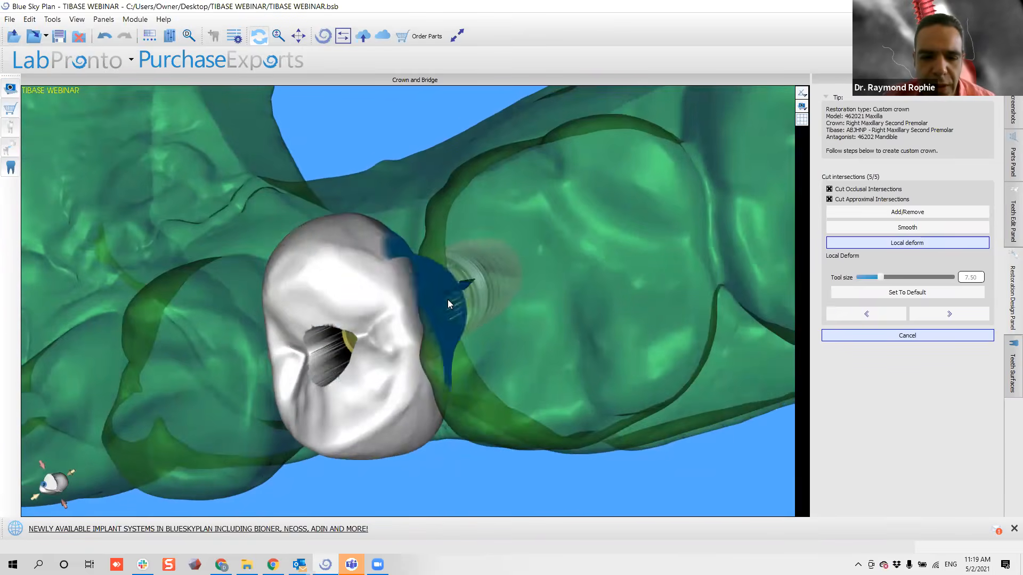
pyautogui.moveTo(424, 298); pyautogui.dragTo(437, 296)
pyautogui.moveTo(490, 289); pyautogui.dragTo(559, 287)
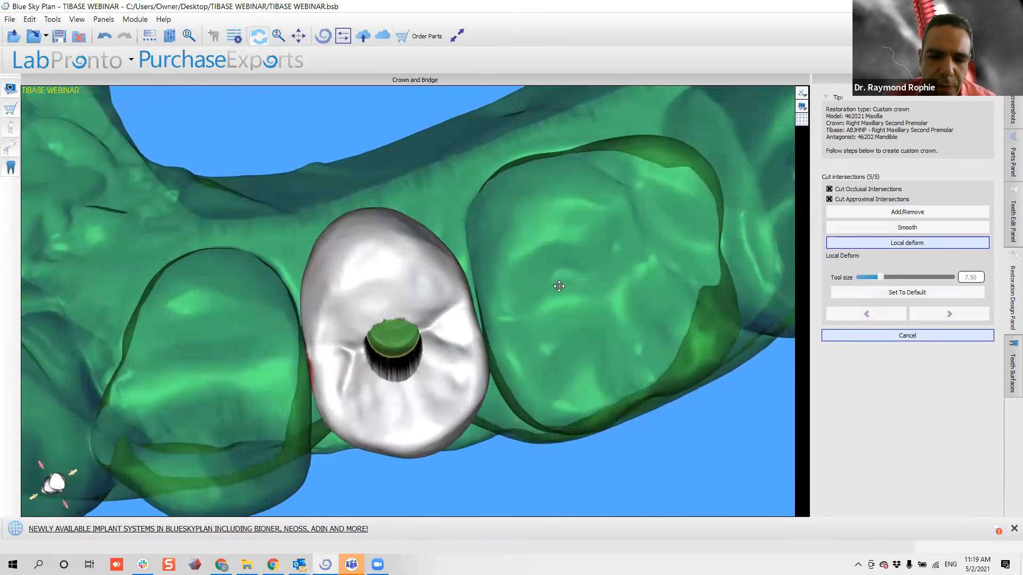
# Check the crown's contacts and try Local deform tool sizes from 0.50 to 9.50 over the palatal surface near the molar.
pyautogui.moveTo(472, 296); pyautogui.dragTo(429, 166)
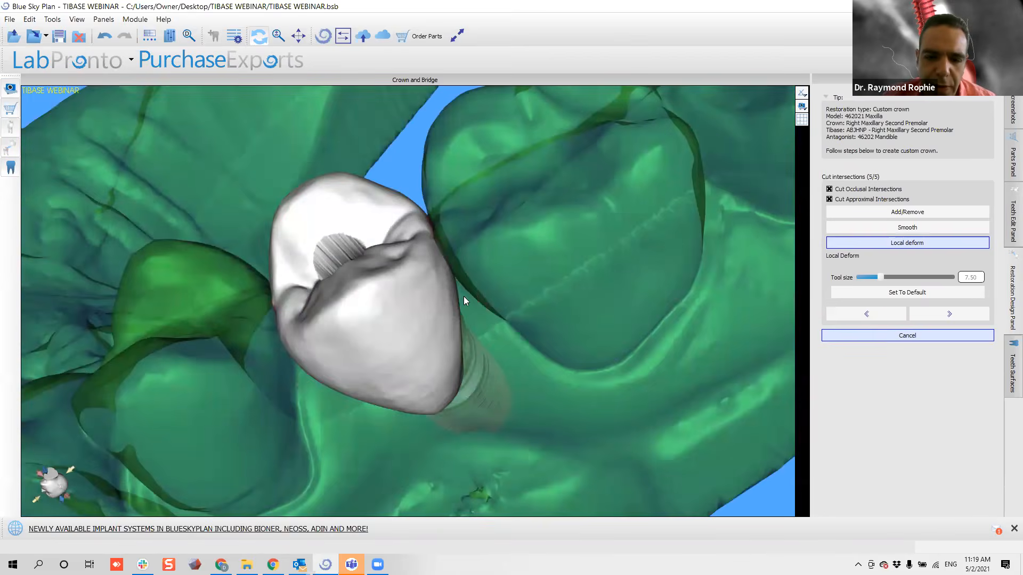
pyautogui.moveTo(463, 258); pyautogui.dragTo(456, 475)
pyautogui.moveTo(484, 298)
pyautogui.mouseDown()
pyautogui.moveTo(434, 346)
pyautogui.moveTo(444, 346)
pyautogui.mouseUp()
pyautogui.moveTo(498, 403)
pyautogui.mouseDown()
pyautogui.moveTo(393, 272)
pyautogui.moveTo(296, 237)
pyautogui.moveTo(261, 161)
pyautogui.mouseUp()
pyautogui.moveTo(546, 300); pyautogui.dragTo(547, 327)
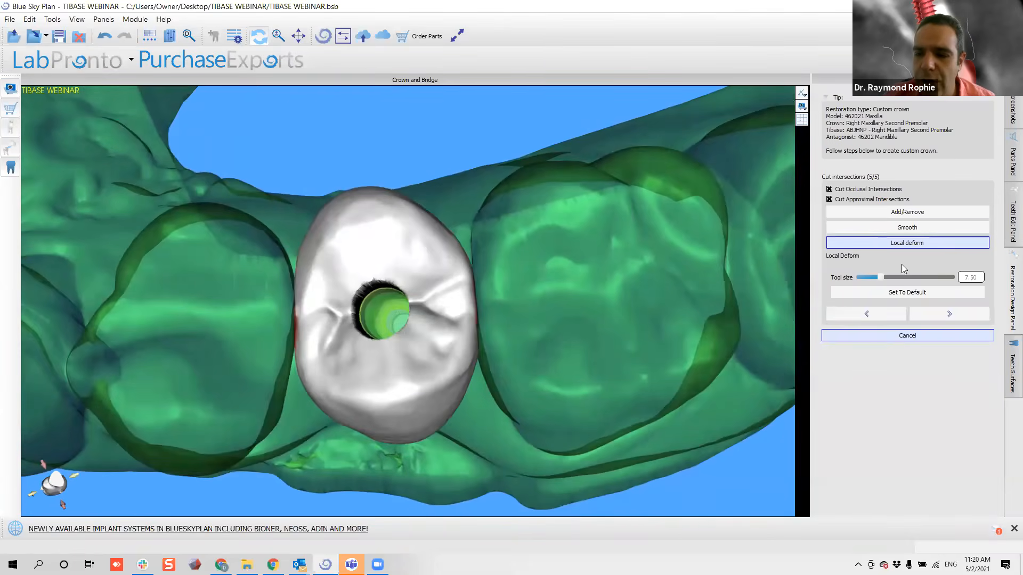
pyautogui.moveTo(473, 287)
pyautogui.mouseDown()
pyautogui.moveTo(454, 273)
pyautogui.moveTo(450, 294)
pyautogui.moveTo(394, 221)
pyautogui.moveTo(432, 237)
pyautogui.mouseUp()
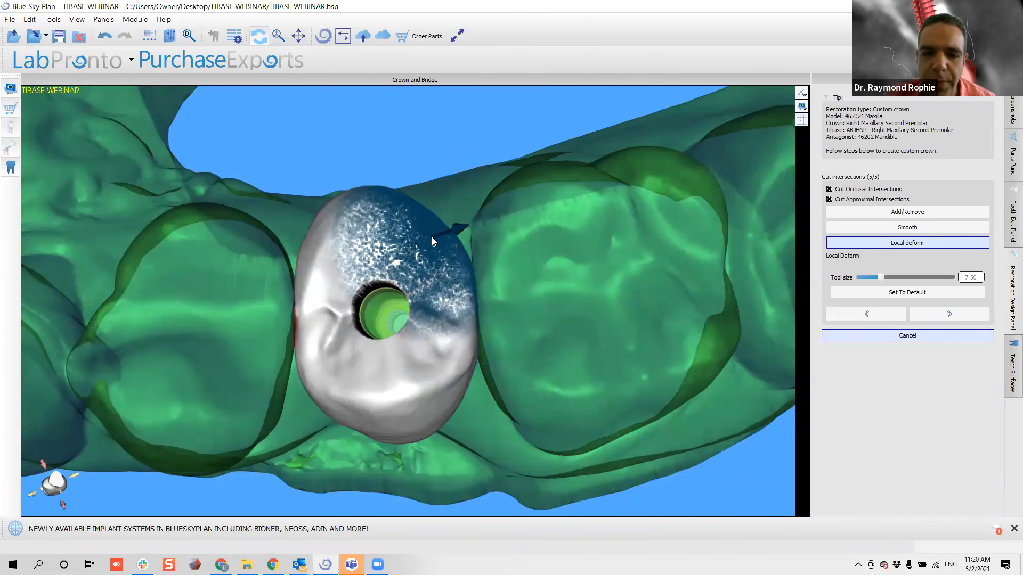
pyautogui.scroll(-6, 431, 237)
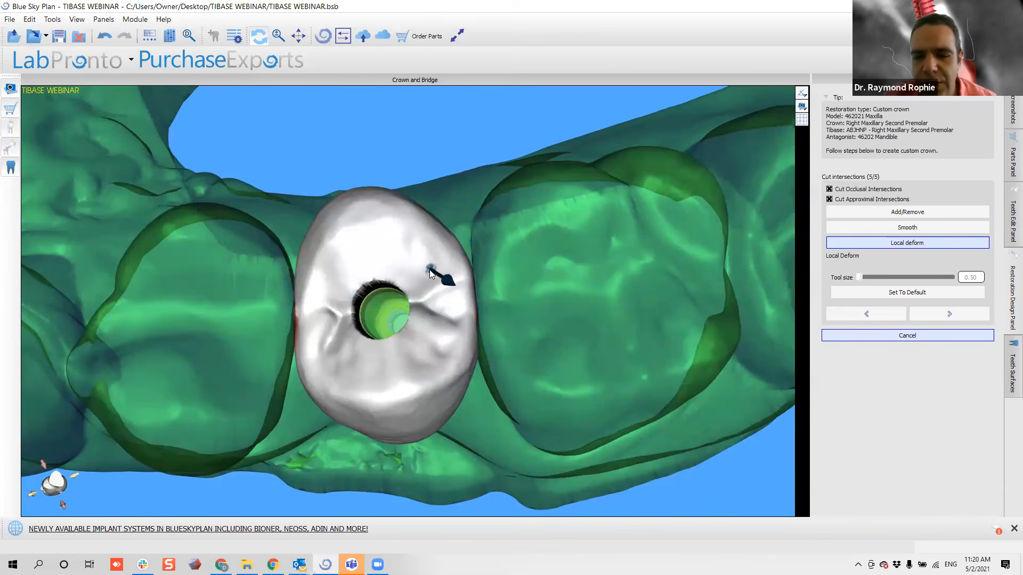
pyautogui.scroll(9, 430, 270)
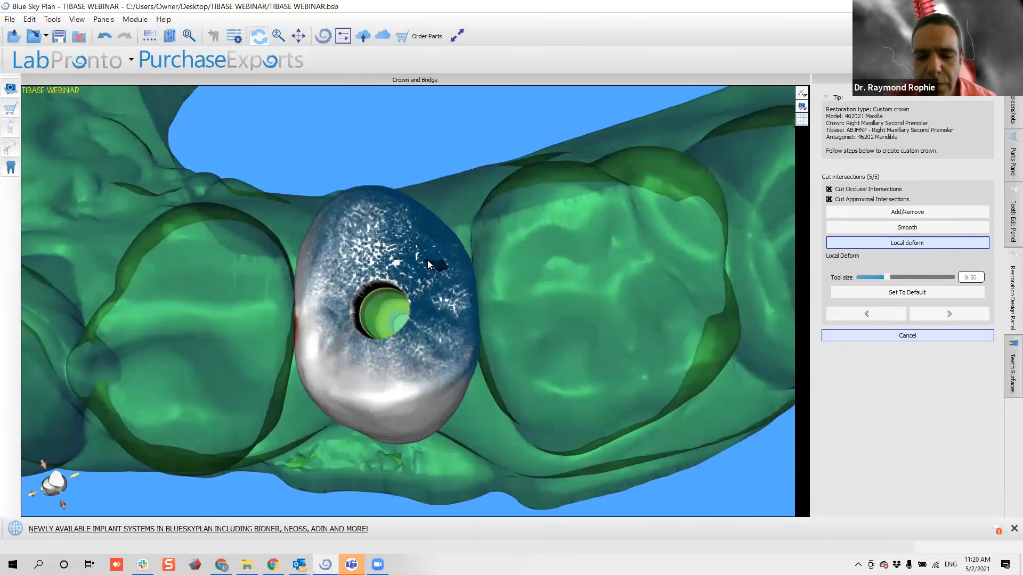
pyautogui.moveTo(433, 262); pyautogui.dragTo(436, 247)
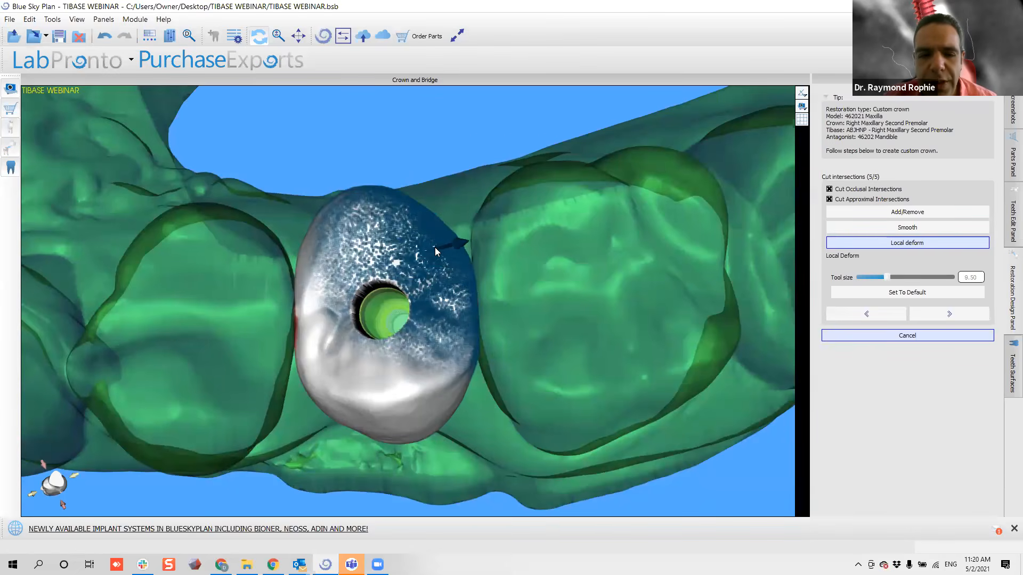
pyautogui.scroll(-6, 435, 249)
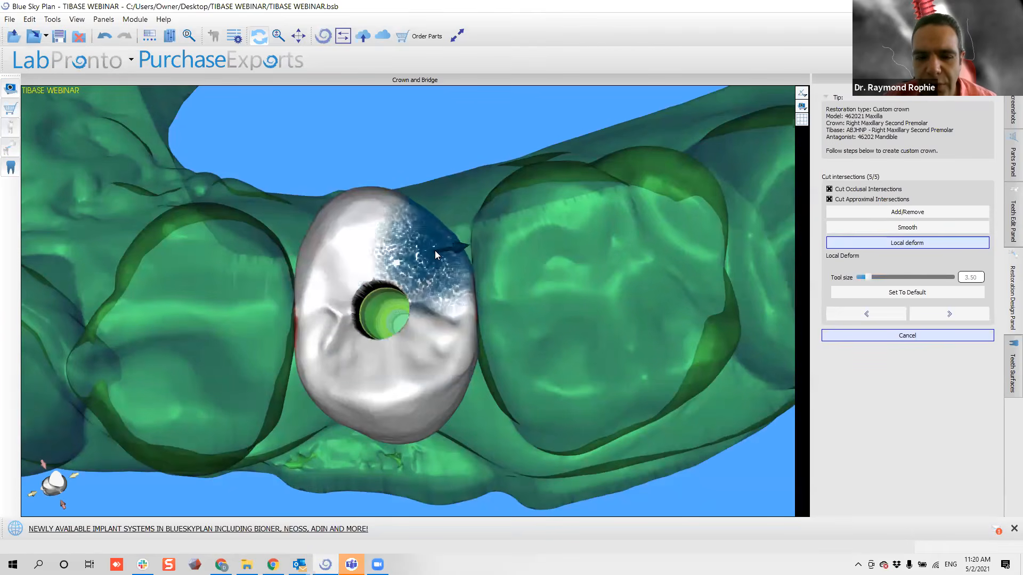
# Locally deform the crown's proximal surface around the red contact area with a tool size of 4.50.
pyautogui.moveTo(501, 257); pyautogui.dragTo(326, 225)
pyautogui.scroll(3, 483, 303)
pyautogui.scroll(1, 328, 233)
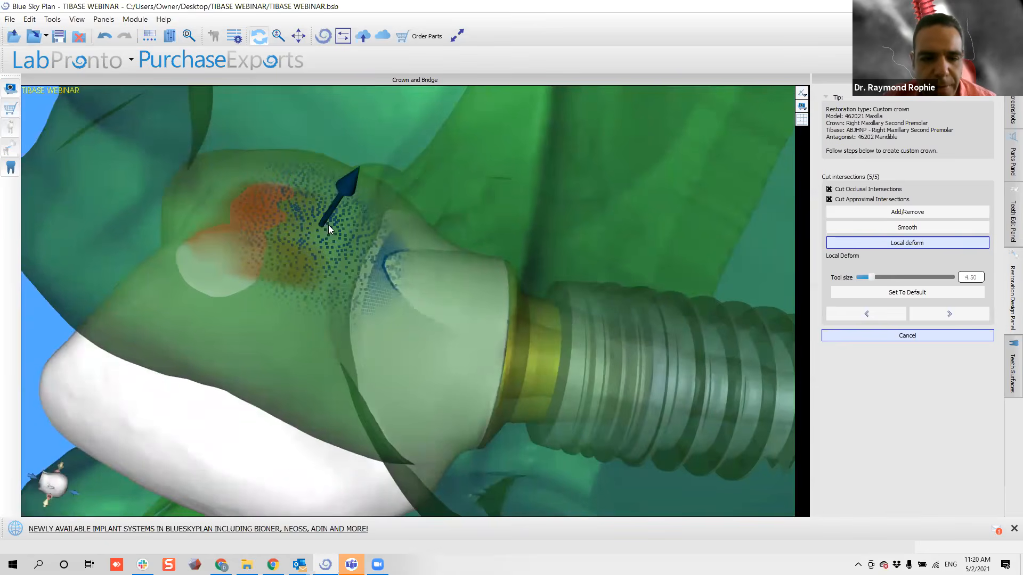
pyautogui.moveTo(363, 233); pyautogui.dragTo(323, 225)
pyautogui.click(323, 222)
pyautogui.click(297, 269)
pyautogui.moveTo(297, 269); pyautogui.dragTo(302, 264)
pyautogui.moveTo(351, 222); pyautogui.dragTo(289, 259, button='right')
pyautogui.click(289, 227)
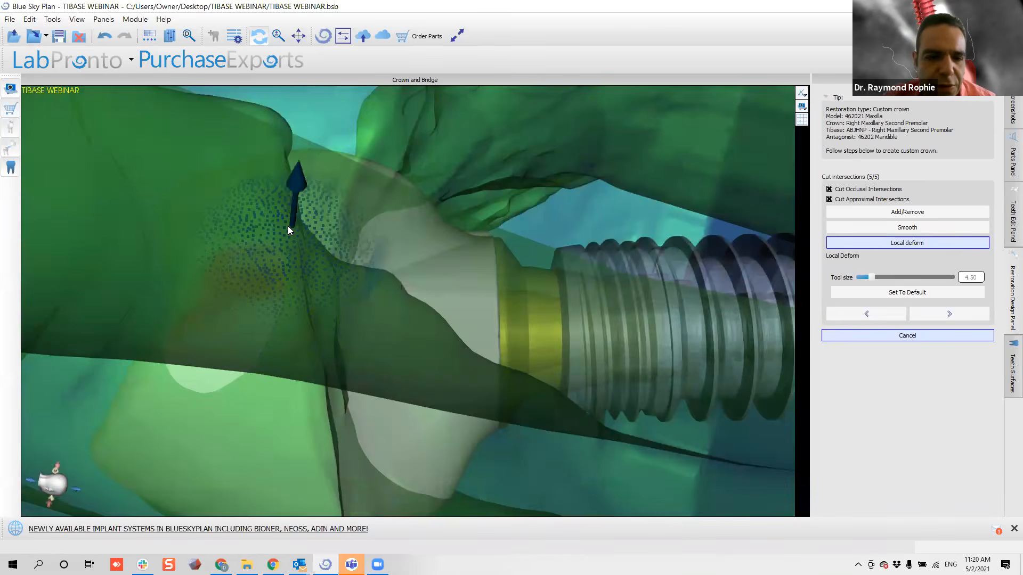
# Locally deform the lower flanks of the crown just above the titanium base margin.
pyautogui.moveTo(418, 265); pyautogui.dragTo(421, 335, button='right')
pyautogui.moveTo(536, 253); pyautogui.dragTo(287, 446, button='right')
pyautogui.moveTo(344, 321); pyautogui.dragTo(339, 325)
pyautogui.moveTo(448, 327); pyautogui.dragTo(518, 317, button='right')
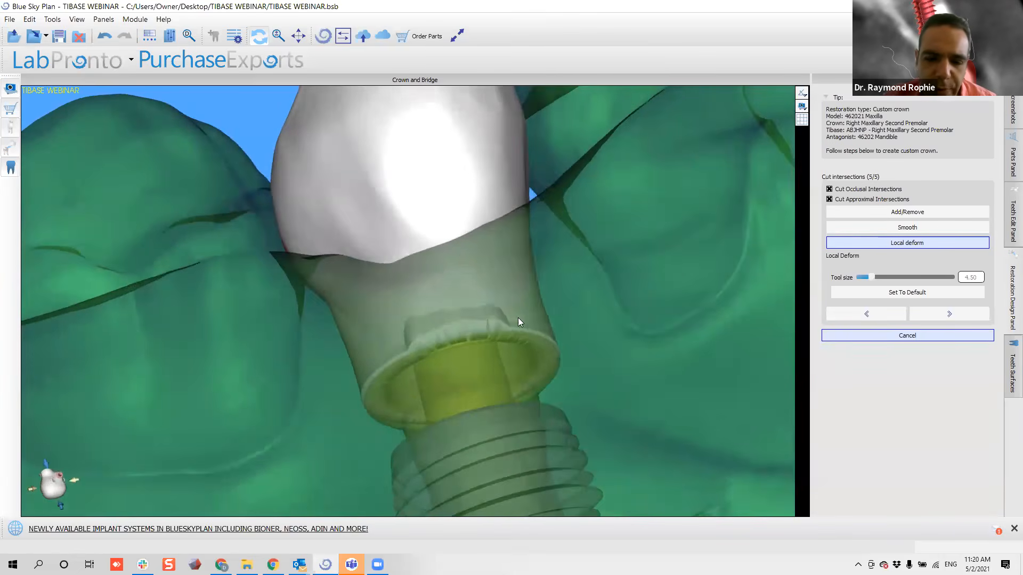
pyautogui.click(528, 327)
pyautogui.moveTo(527, 327)
pyautogui.mouseDown()
pyautogui.moveTo(513, 337)
pyautogui.moveTo(537, 327)
pyautogui.moveTo(529, 332)
pyautogui.mouseUp()
# Locally deform the crown's palatal corner nearest the molar, enlarging the tool size to 6.50.
pyautogui.moveTo(611, 283); pyautogui.dragTo(405, 264, button='right')
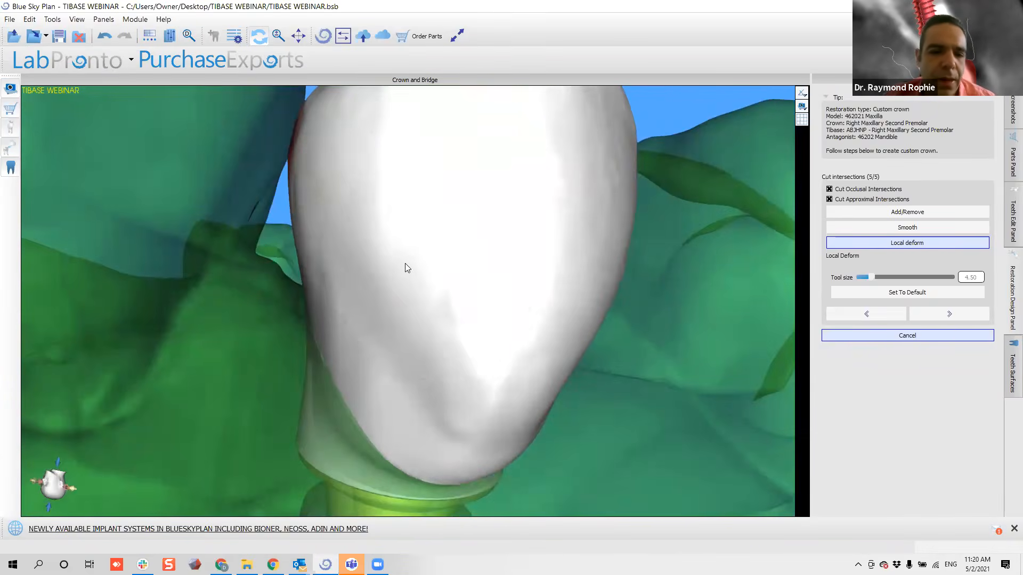
pyautogui.moveTo(204, 238); pyautogui.dragTo(408, 188, button='right')
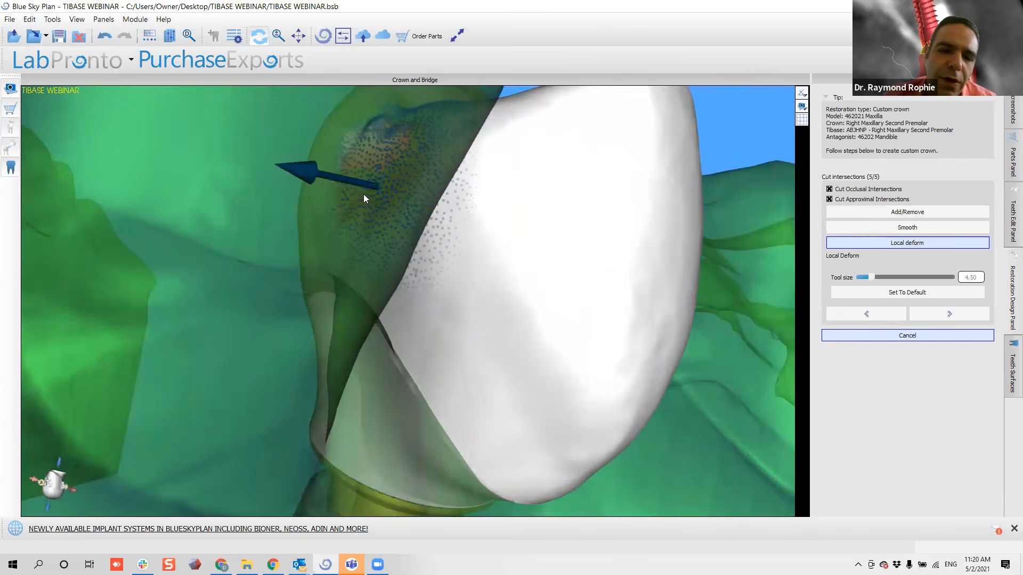
pyautogui.moveTo(457, 164); pyautogui.dragTo(407, 310, button='right')
pyautogui.scroll(-7, 407, 310)
pyautogui.moveTo(492, 317)
pyautogui.mouseDown(button='right')
pyautogui.moveTo(505, 385)
pyautogui.moveTo(413, 387)
pyautogui.moveTo(419, 377)
pyautogui.mouseUp(button='right')
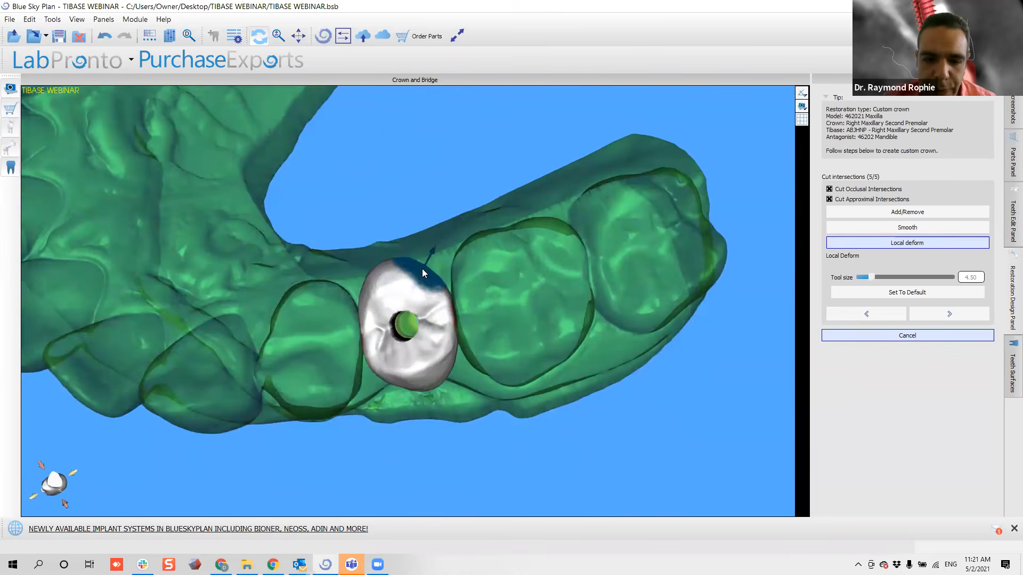
pyautogui.moveTo(425, 268); pyautogui.dragTo(431, 276)
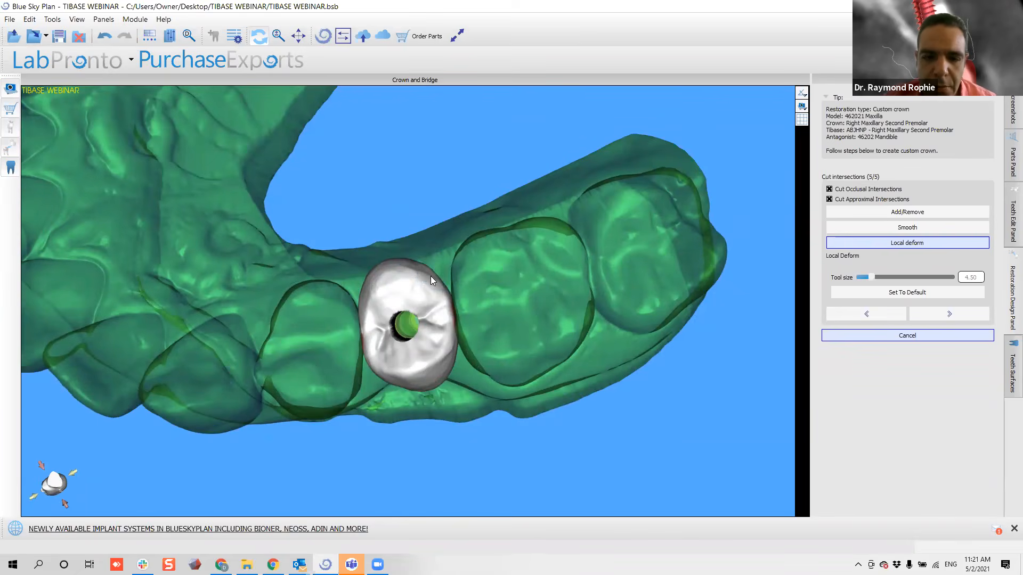
pyautogui.scroll(4, 427, 273)
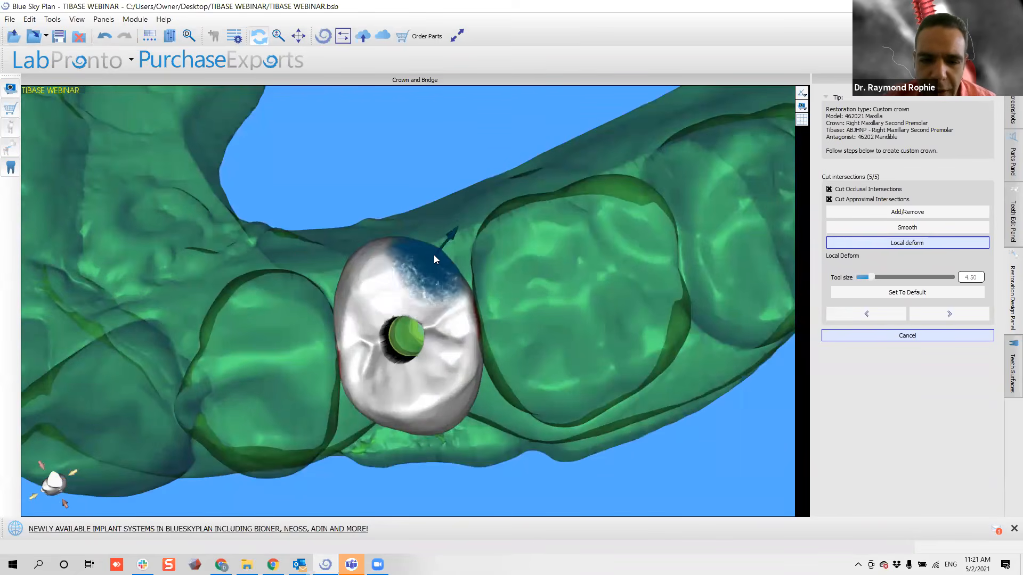
pyautogui.keyDown('ctrl'); pyautogui.scroll(4, 434, 255); pyautogui.keyUp('ctrl')
pyautogui.moveTo(433, 254); pyautogui.dragTo(442, 260)
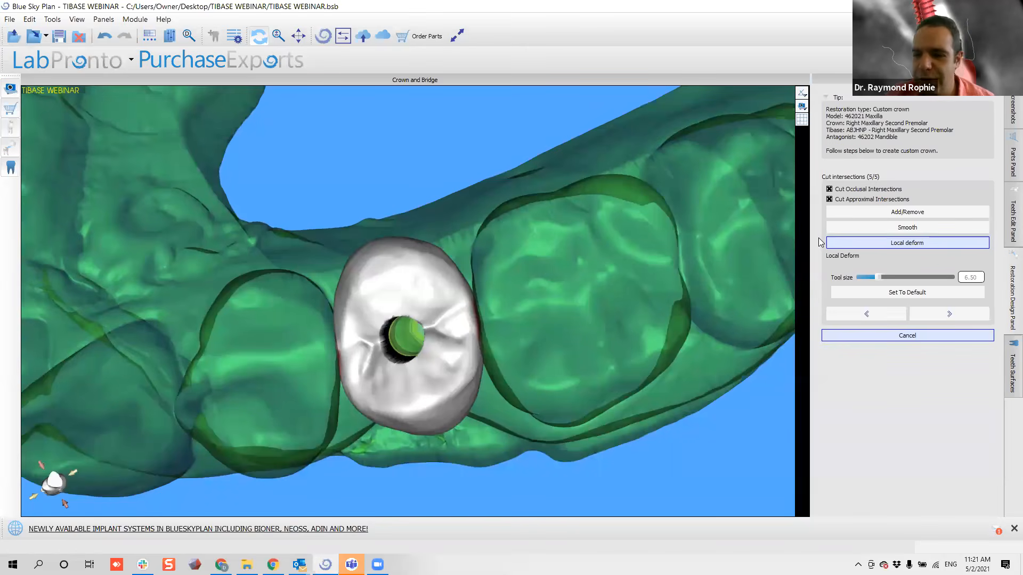
# Switch to the Smooth tool with a tool size of 1.50 and examine the crown's contacts and margin from several sides.
pyautogui.click(843, 232)
pyautogui.moveTo(575, 286); pyautogui.dragTo(510, 393)
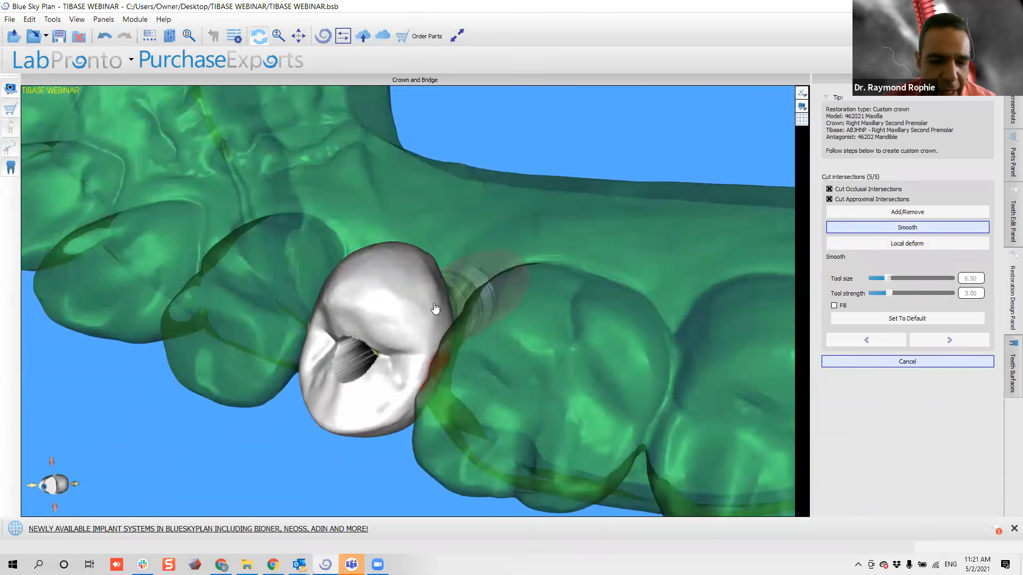
pyautogui.moveTo(544, 321)
pyautogui.mouseDown()
pyautogui.moveTo(575, 192)
pyautogui.moveTo(563, 271)
pyautogui.moveTo(238, 387)
pyautogui.moveTo(387, 104)
pyautogui.moveTo(589, 137)
pyautogui.moveTo(617, 186)
pyautogui.mouseUp()
pyautogui.scroll(2, 561, 260)
pyautogui.moveTo(577, 272); pyautogui.dragTo(512, 274)
pyautogui.scroll(3, 514, 279)
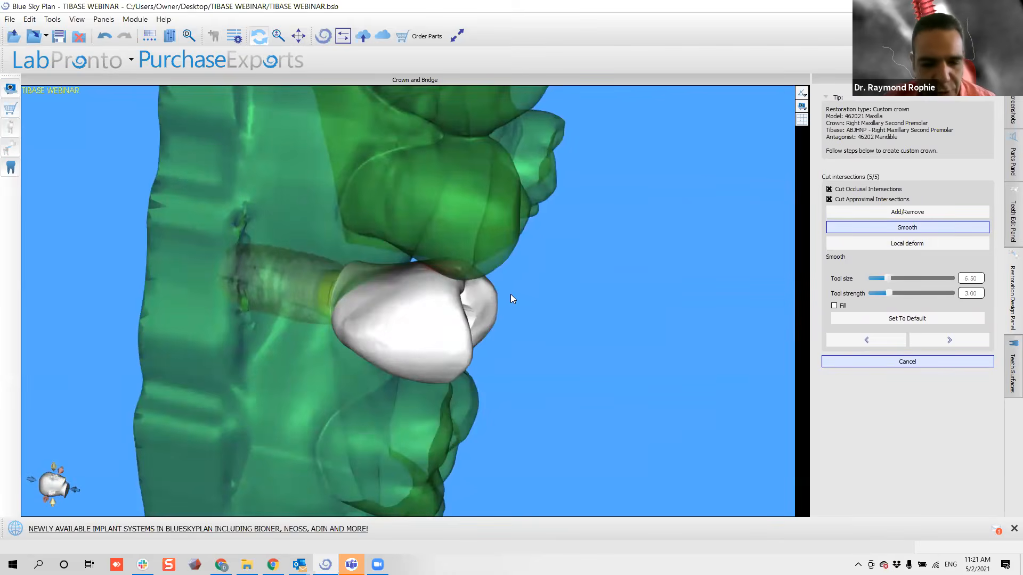
pyautogui.keyDown('ctrl'); pyautogui.scroll(-5, 496, 302); pyautogui.keyUp('ctrl')
pyautogui.moveTo(503, 302); pyautogui.dragTo(354, 245)
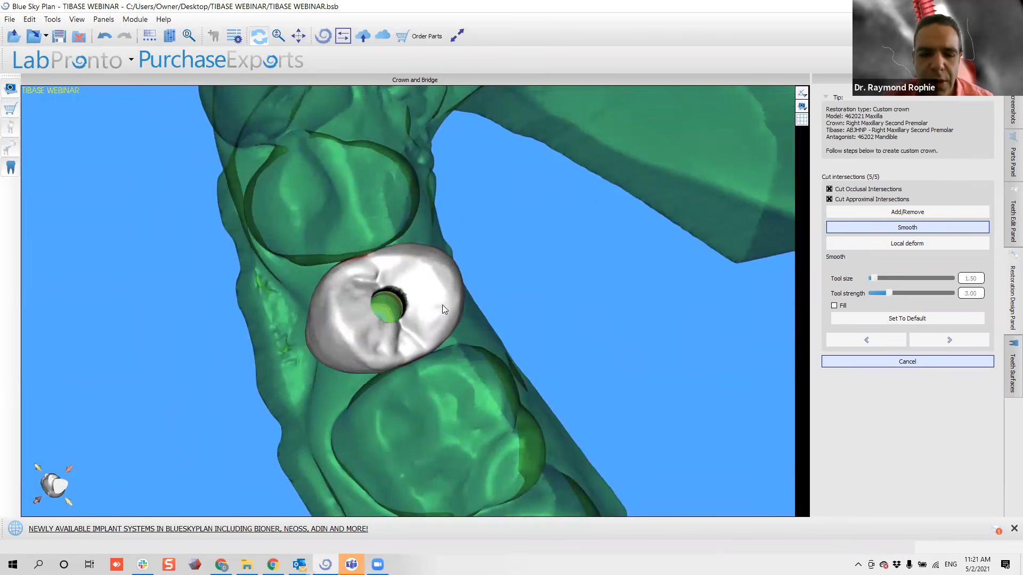
pyautogui.moveTo(490, 343); pyautogui.dragTo(417, 349)
pyautogui.scroll(3, 406, 351)
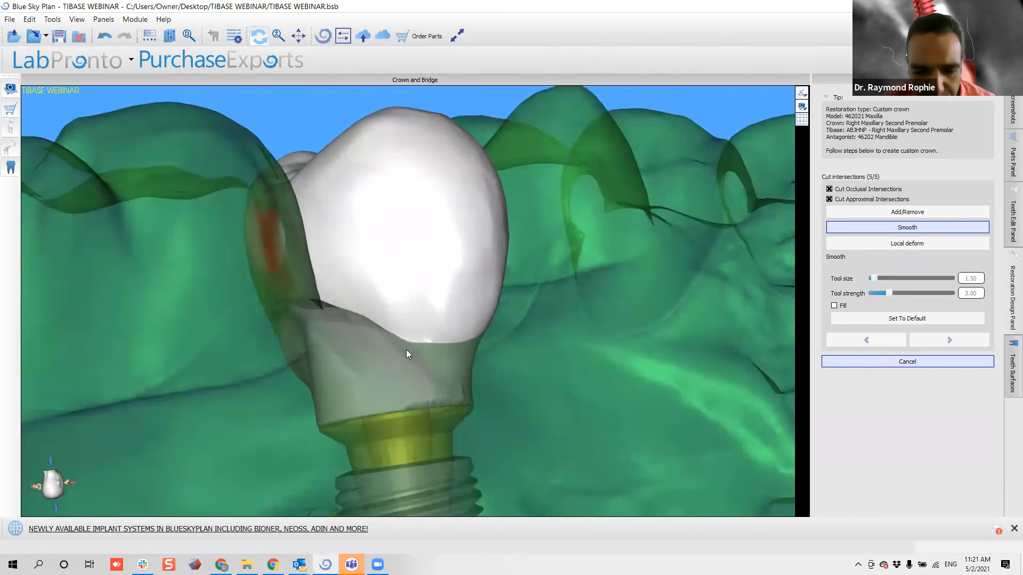
pyautogui.moveTo(440, 444); pyautogui.dragTo(342, 327)
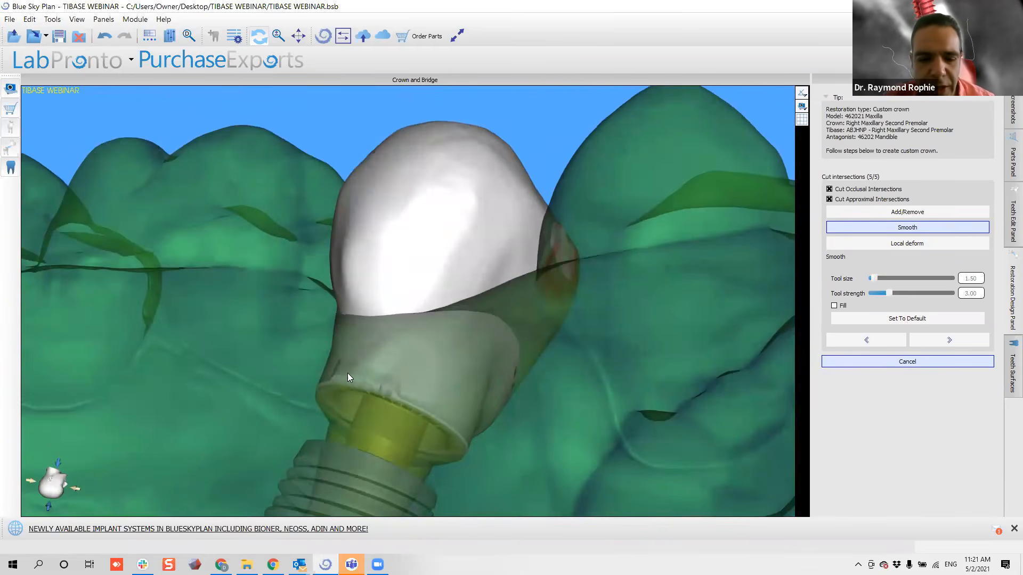
# Smooth the crown's emergence area above the titanium base margin, setting the tool size to 3.50 and strength to 10.00.
pyautogui.click(942, 213)
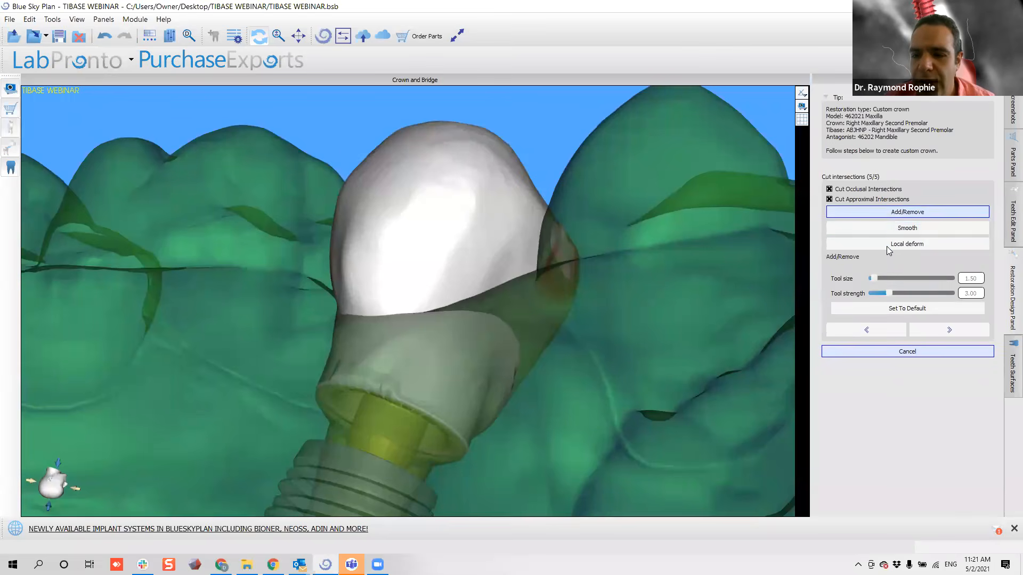
pyautogui.click(889, 229)
pyautogui.moveTo(405, 350)
pyautogui.mouseDown()
pyautogui.moveTo(404, 365)
pyautogui.moveTo(335, 373)
pyautogui.moveTo(368, 356)
pyautogui.moveTo(338, 274)
pyautogui.moveTo(342, 325)
pyautogui.moveTo(376, 288)
pyautogui.moveTo(358, 288)
pyautogui.moveTo(367, 291)
pyautogui.mouseUp()
pyautogui.keyDown('ctrl'); pyautogui.scroll(3, 367, 292); pyautogui.keyUp('ctrl')
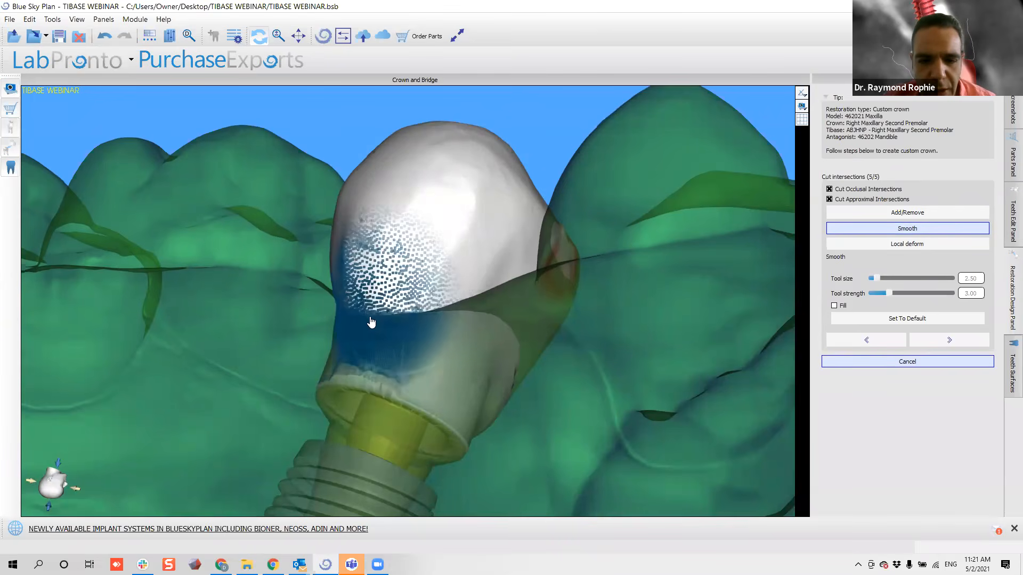
pyautogui.keyDown('ctrl'); pyautogui.scroll(-1, 380, 318); pyautogui.keyUp('ctrl')
pyautogui.keyDown('ctrl'); pyautogui.scroll(3, 380, 318); pyautogui.keyUp('ctrl')
pyautogui.keyDown('ctrl'); pyautogui.scroll(-5, 381, 316); pyautogui.keyUp('ctrl')
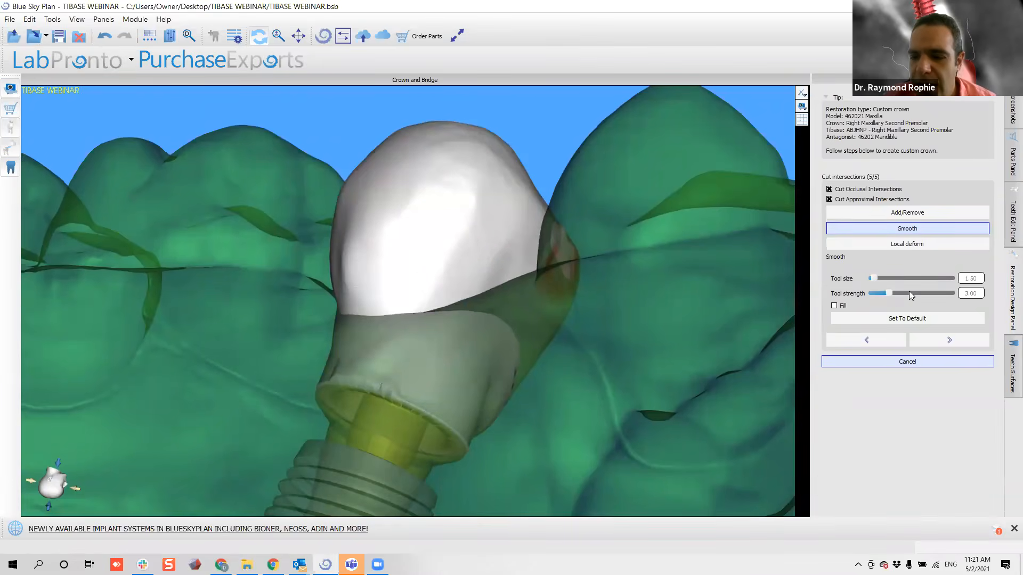
pyautogui.moveTo(893, 299); pyautogui.dragTo(936, 301)
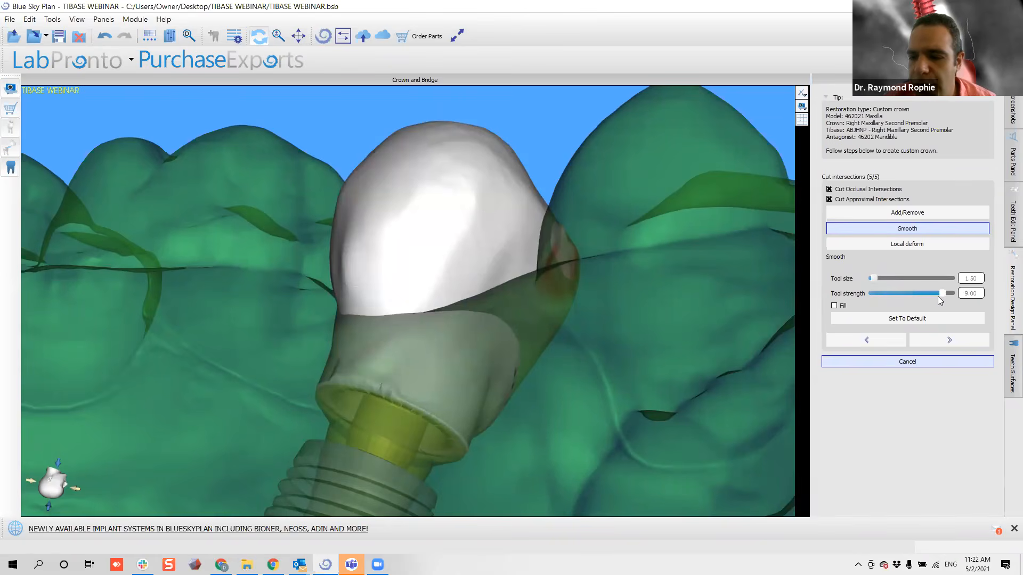
pyautogui.keyDown('ctrl'); pyautogui.scroll(2, 388, 319); pyautogui.keyUp('ctrl')
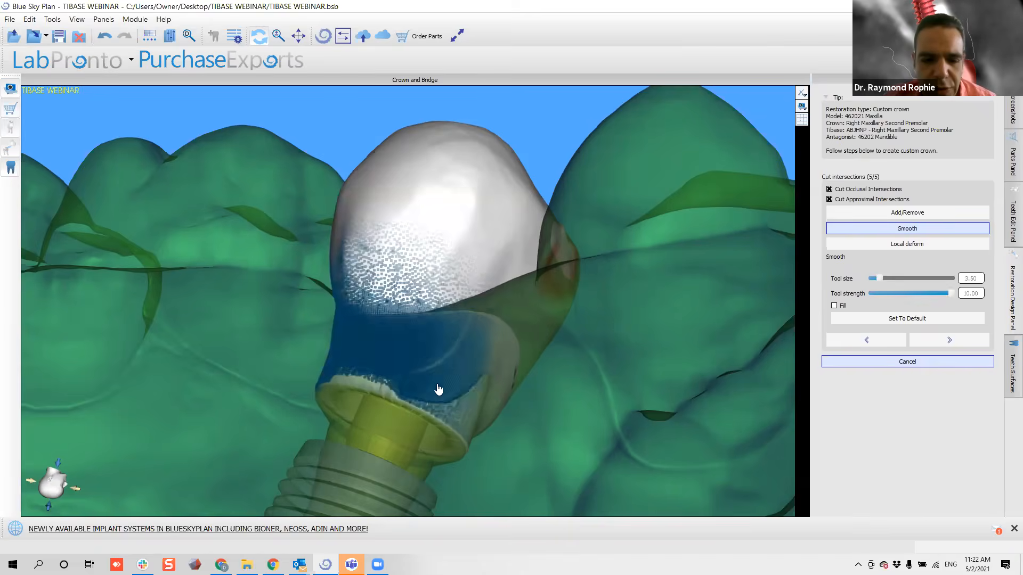
# Smooth the crown's emergence profile all around the titanium base, working from several sides.
pyautogui.moveTo(584, 360); pyautogui.dragTo(380, 306)
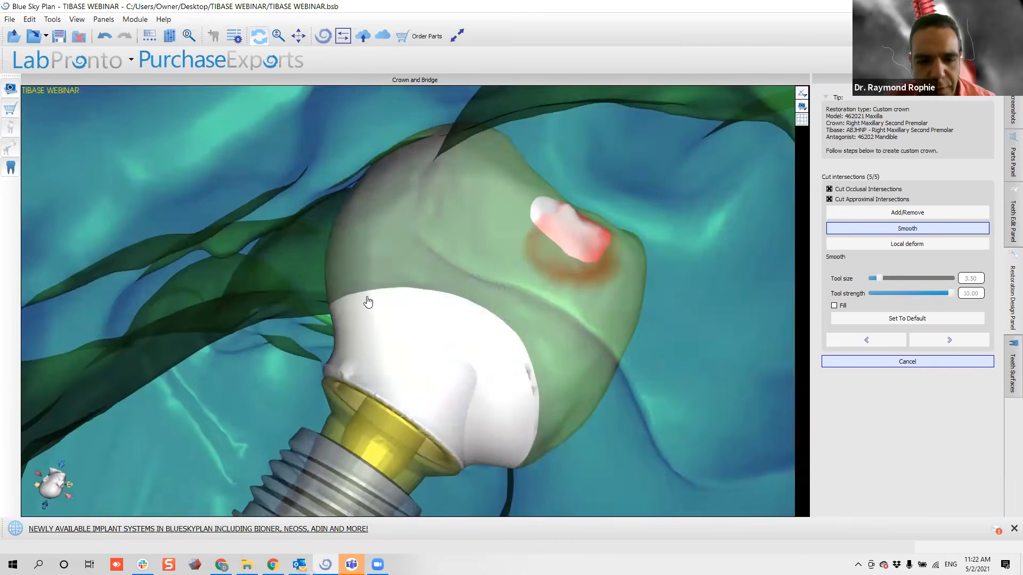
pyautogui.moveTo(526, 442); pyautogui.dragTo(576, 397)
pyautogui.moveTo(596, 361); pyautogui.dragTo(525, 272, button='right')
pyautogui.moveTo(520, 269); pyautogui.dragTo(609, 356)
pyautogui.moveTo(661, 309); pyautogui.dragTo(532, 213, button='right')
pyautogui.moveTo(480, 199)
pyautogui.mouseDown()
pyautogui.moveTo(552, 190)
pyautogui.moveTo(584, 198)
pyautogui.mouseUp()
pyautogui.moveTo(627, 211)
pyautogui.mouseDown(button='right')
pyautogui.moveTo(453, 192)
pyautogui.moveTo(391, 215)
pyautogui.mouseUp(button='right')
pyautogui.moveTo(392, 216)
pyautogui.mouseDown()
pyautogui.moveTo(339, 207)
pyautogui.moveTo(342, 176)
pyautogui.mouseUp()
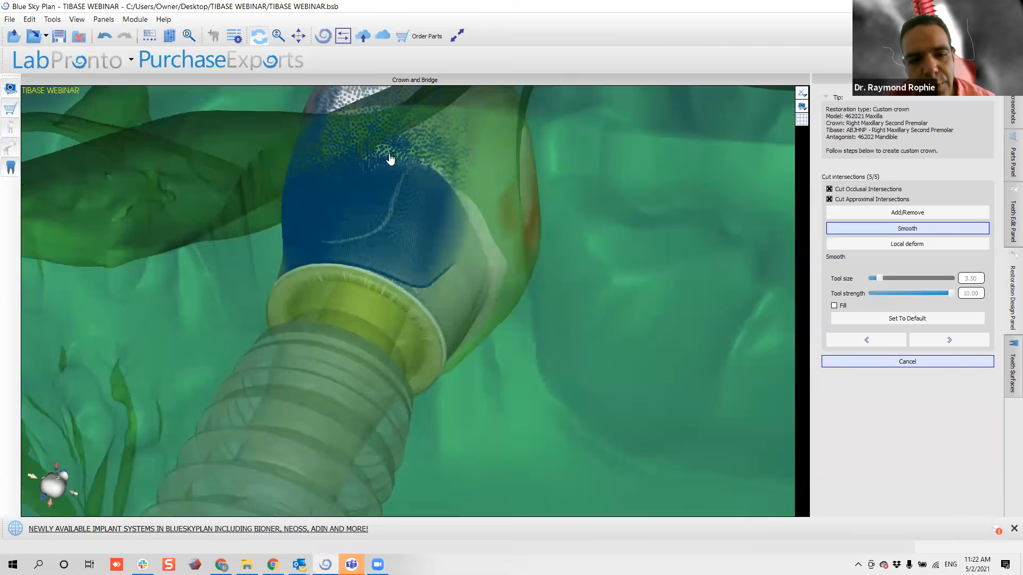
pyautogui.moveTo(578, 193)
pyautogui.mouseDown(button='right')
pyautogui.moveTo(326, 160)
pyautogui.moveTo(247, 226)
pyautogui.mouseUp(button='right')
pyautogui.moveTo(247, 226)
pyautogui.mouseDown()
pyautogui.moveTo(326, 240)
pyautogui.moveTo(440, 320)
pyautogui.mouseUp()
pyautogui.moveTo(447, 320); pyautogui.dragTo(397, 237, button='right')
pyautogui.moveTo(396, 237)
pyautogui.mouseDown()
pyautogui.moveTo(466, 256)
pyautogui.moveTo(495, 292)
pyautogui.mouseUp()
pyautogui.moveTo(660, 166)
pyautogui.mouseDown(button='right')
pyautogui.moveTo(269, 249)
pyautogui.moveTo(154, 250)
pyautogui.mouseUp(button='right')
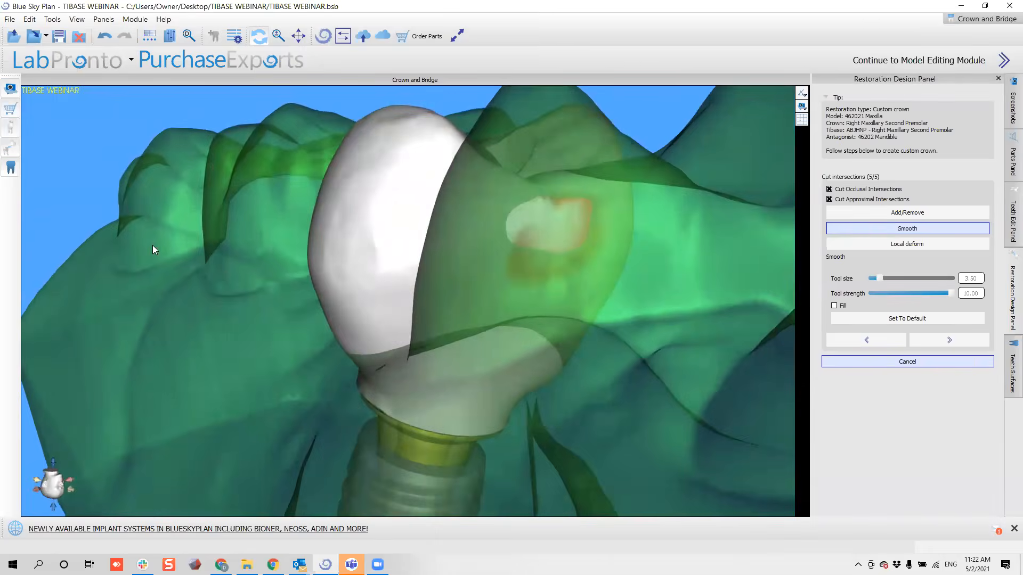
# Smooth the crown's flank just below the red proximal contact area.
pyautogui.moveTo(520, 333); pyautogui.dragTo(238, 251, button='right')
pyautogui.moveTo(644, 253); pyautogui.dragTo(446, 317, button='right')
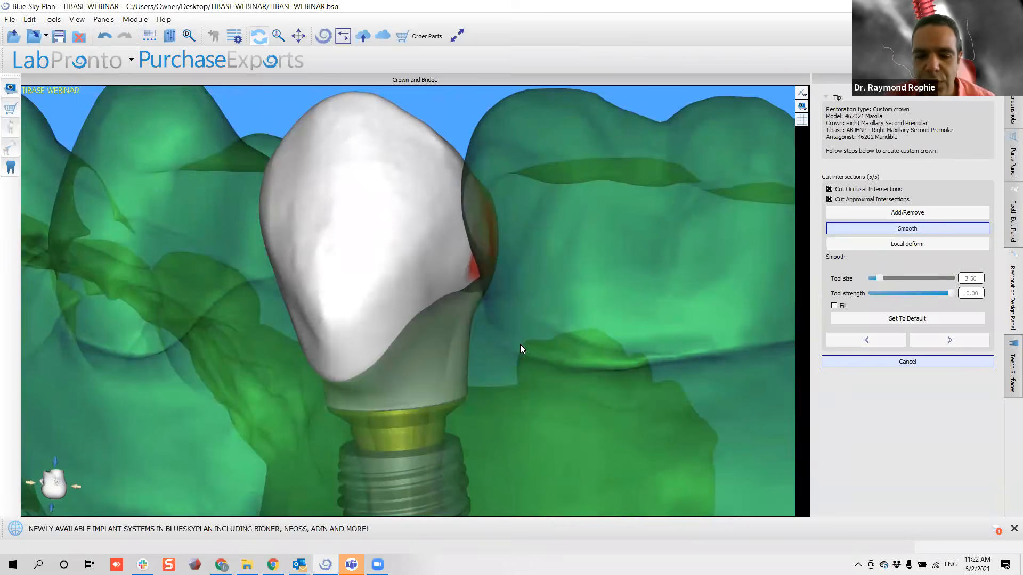
pyautogui.moveTo(512, 317)
pyautogui.mouseDown(button='right')
pyautogui.moveTo(575, 320)
pyautogui.moveTo(548, 338)
pyautogui.moveTo(541, 306)
pyautogui.moveTo(551, 308)
pyautogui.moveTo(487, 323)
pyautogui.mouseUp(button='right')
pyautogui.moveTo(487, 323)
pyautogui.mouseDown()
pyautogui.moveTo(437, 317)
pyautogui.moveTo(478, 304)
pyautogui.mouseUp()
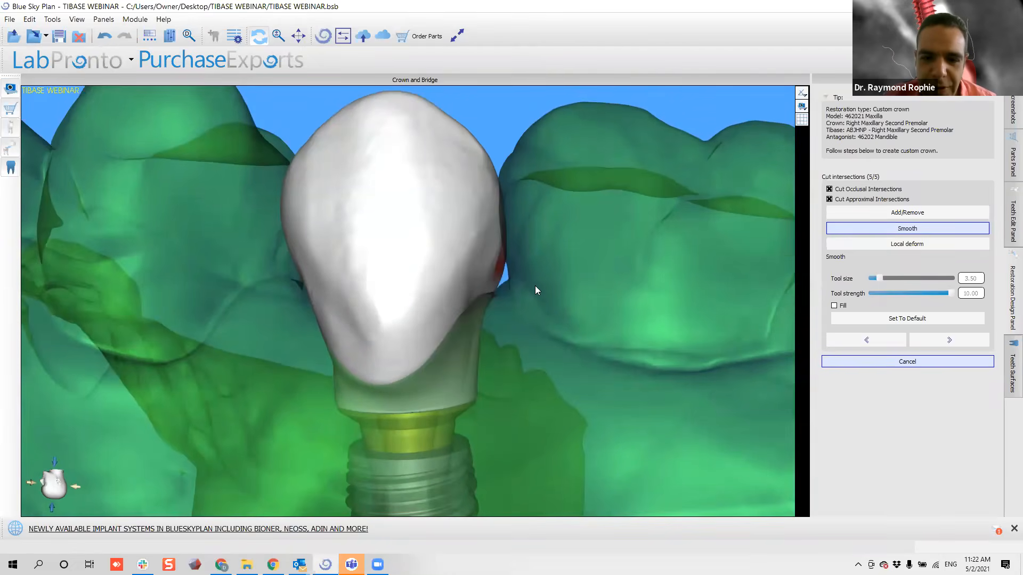
# Set the Smooth tool size to 1.50 and smooth the crown's red proximal contact area.
pyautogui.moveTo(574, 332); pyautogui.dragTo(633, 477, button='right')
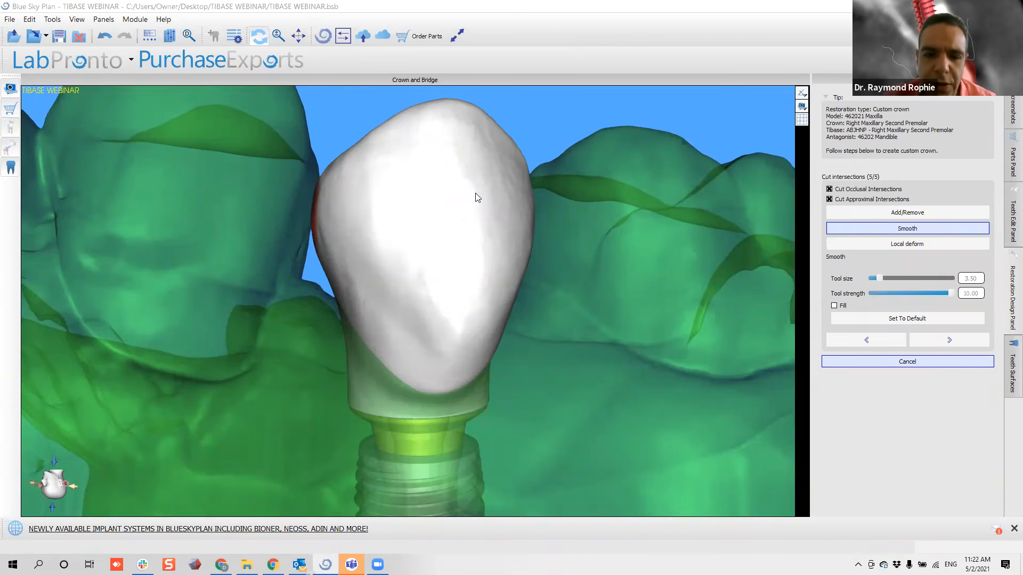
pyautogui.moveTo(550, 293); pyautogui.dragTo(420, 288, button='right')
pyautogui.keyDown('ctrl'); pyautogui.scroll(-3, 413, 264); pyautogui.keyUp('ctrl')
pyautogui.keyDown('ctrl'); pyautogui.scroll(1, 421, 254); pyautogui.keyUp('ctrl')
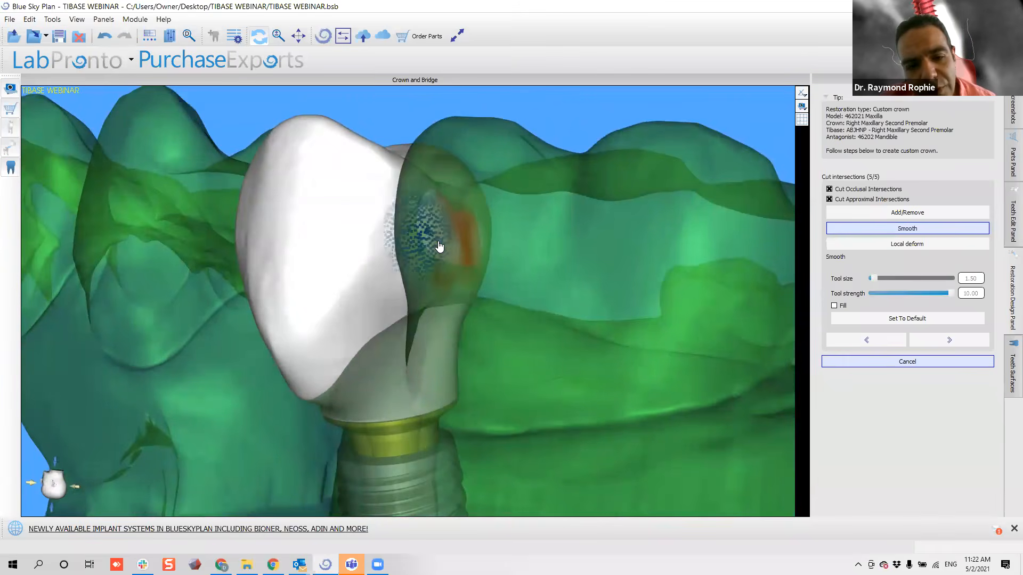
pyautogui.scroll(6, 398, 276)
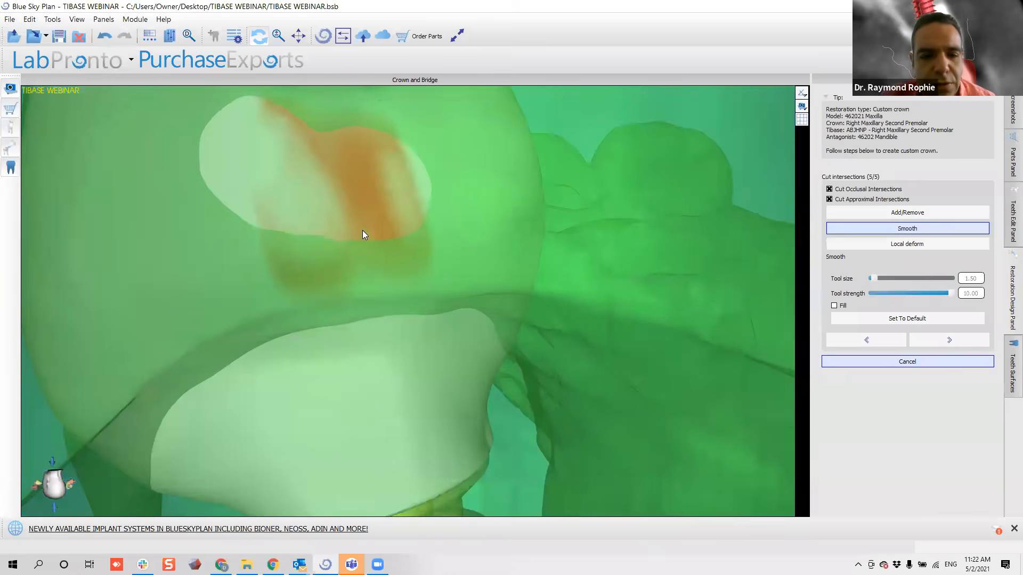
pyautogui.moveTo(397, 209)
pyautogui.mouseDown()
pyautogui.moveTo(272, 165)
pyautogui.moveTo(353, 162)
pyautogui.moveTo(358, 183)
pyautogui.moveTo(283, 161)
pyautogui.moveTo(340, 195)
pyautogui.moveTo(292, 230)
pyautogui.mouseUp()
# Smooth the crown surface just below the proximal contact and check the contact from the neighbouring side.
pyautogui.scroll(-4, 231, 276)
pyautogui.moveTo(232, 277); pyautogui.dragTo(716, 315)
pyautogui.moveTo(317, 336); pyautogui.dragTo(479, 312)
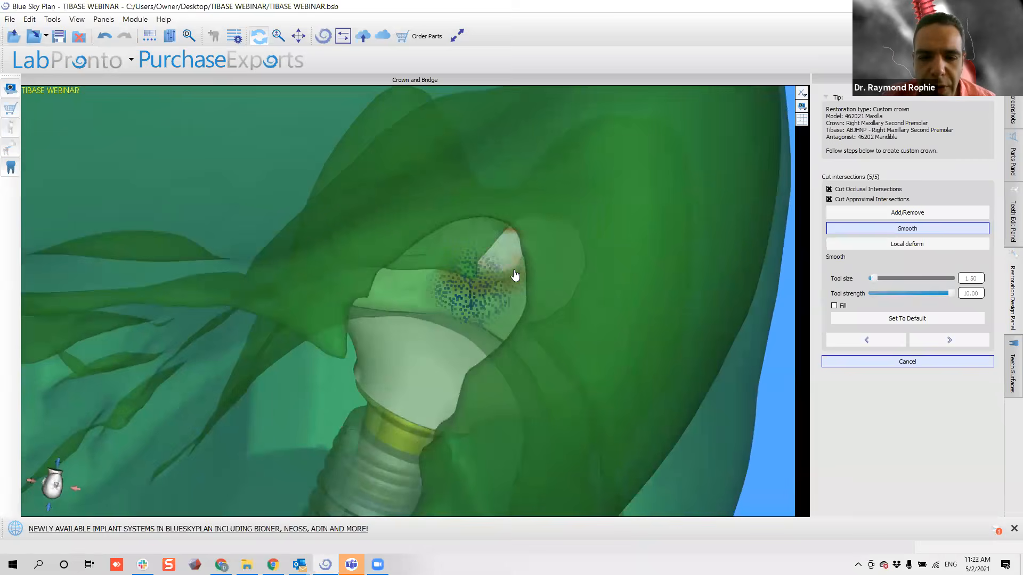
pyautogui.moveTo(459, 256)
pyautogui.mouseDown()
pyautogui.moveTo(491, 274)
pyautogui.moveTo(505, 257)
pyautogui.moveTo(442, 239)
pyautogui.moveTo(452, 225)
pyautogui.mouseUp()
pyautogui.moveTo(541, 278)
pyautogui.mouseDown()
pyautogui.moveTo(377, 331)
pyautogui.moveTo(249, 338)
pyautogui.moveTo(343, 280)
pyautogui.moveTo(309, 256)
pyautogui.mouseUp()
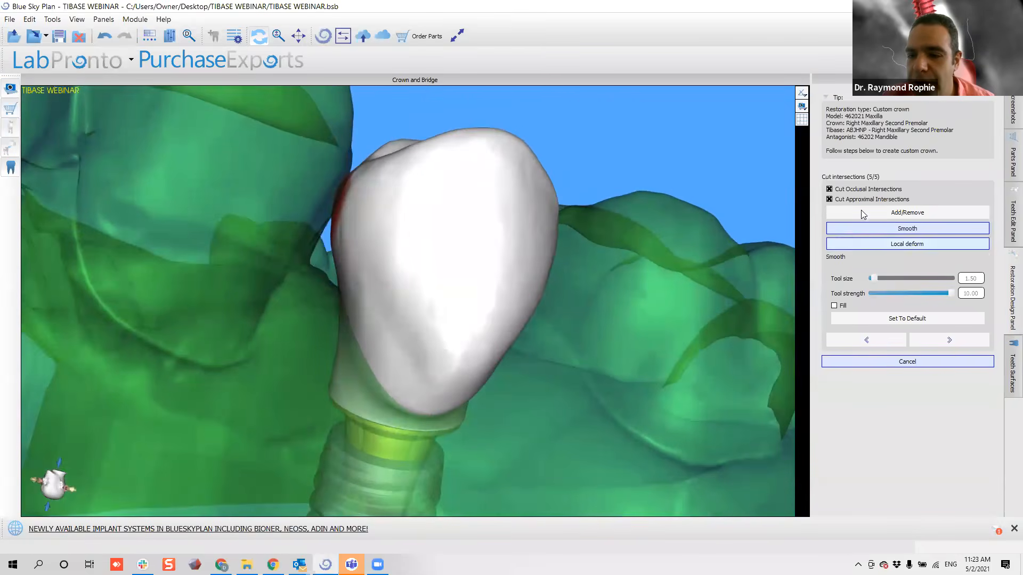
pyautogui.moveTo(602, 219); pyautogui.dragTo(565, 193)
pyautogui.moveTo(353, 230); pyautogui.dragTo(400, 230)
pyautogui.moveTo(408, 277); pyautogui.dragTo(345, 257)
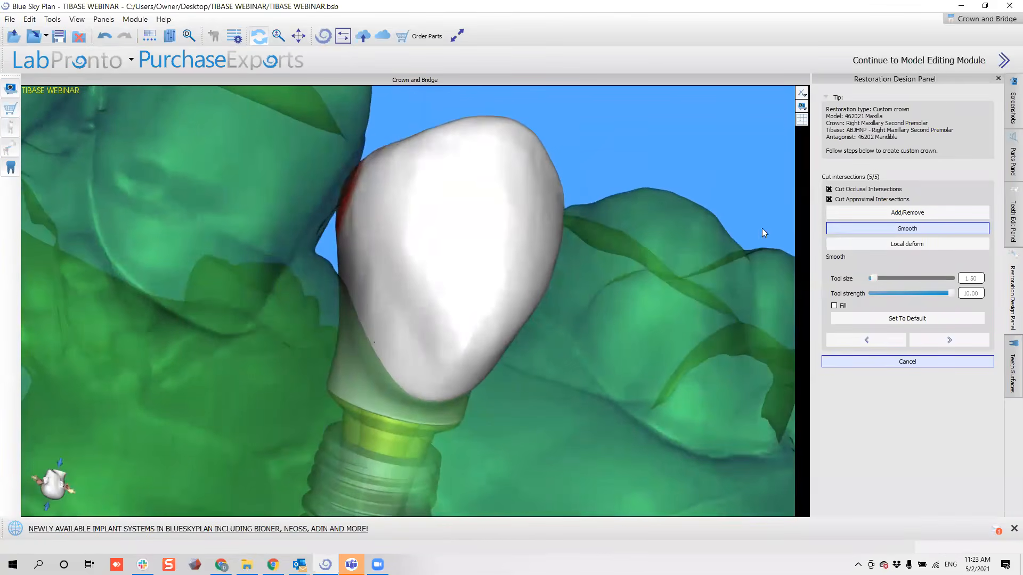
# Switch to Local deform with a tool size of 4.50 at the crown's red proximal contact.
pyautogui.click(907, 243)
pyautogui.keyDown('ctrl'); pyautogui.scroll(1, 337, 218); pyautogui.keyUp('ctrl')
pyautogui.moveTo(338, 218); pyautogui.dragTo(484, 181, button='right')
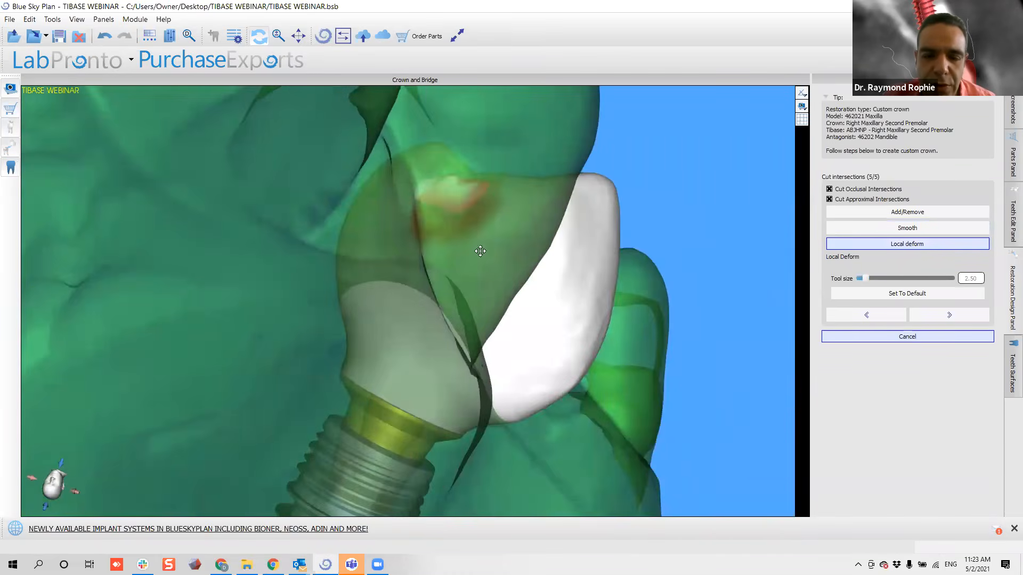
pyautogui.moveTo(480, 251); pyautogui.dragTo(494, 205, button='right')
pyautogui.moveTo(468, 253); pyautogui.dragTo(486, 289, button='right')
pyautogui.keyDown('ctrl'); pyautogui.scroll(2, 510, 252); pyautogui.keyUp('ctrl')
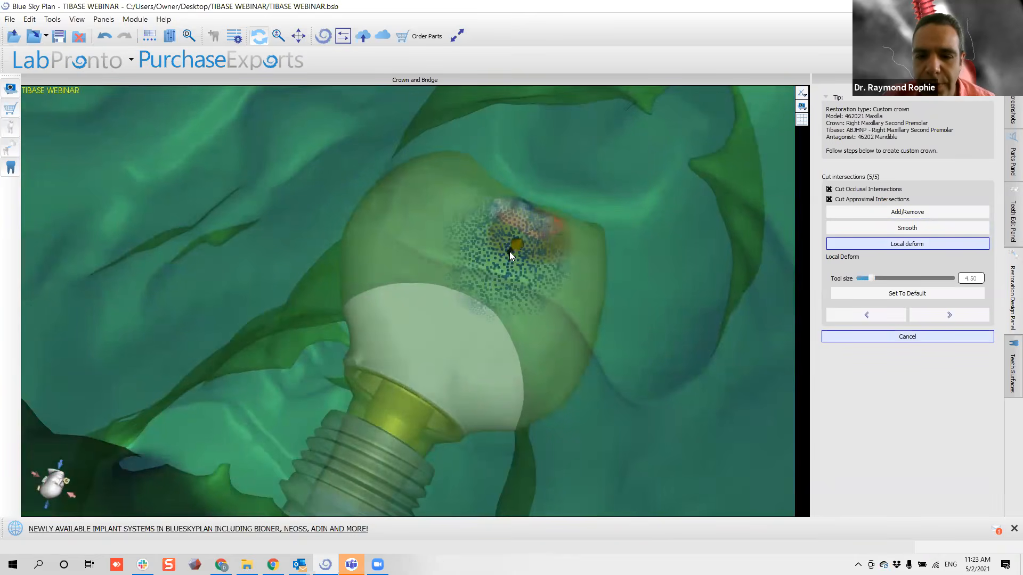
# Try to pull the crown surface below the proximal contact outward with Local deform.
pyautogui.moveTo(496, 277); pyautogui.dragTo(511, 251)
pyautogui.moveTo(595, 258); pyautogui.dragTo(362, 265, button='right')
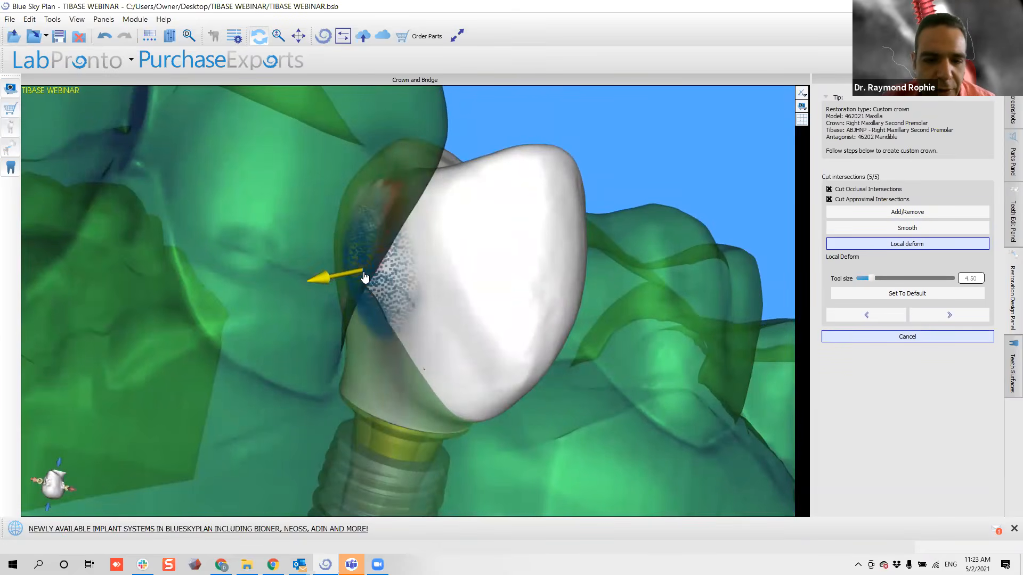
pyautogui.moveTo(356, 262)
pyautogui.mouseDown(button='right')
pyautogui.moveTo(460, 307)
pyautogui.moveTo(445, 262)
pyautogui.moveTo(285, 226)
pyautogui.moveTo(304, 224)
pyautogui.mouseUp(button='right')
pyautogui.moveTo(392, 330); pyautogui.dragTo(344, 312, button='right')
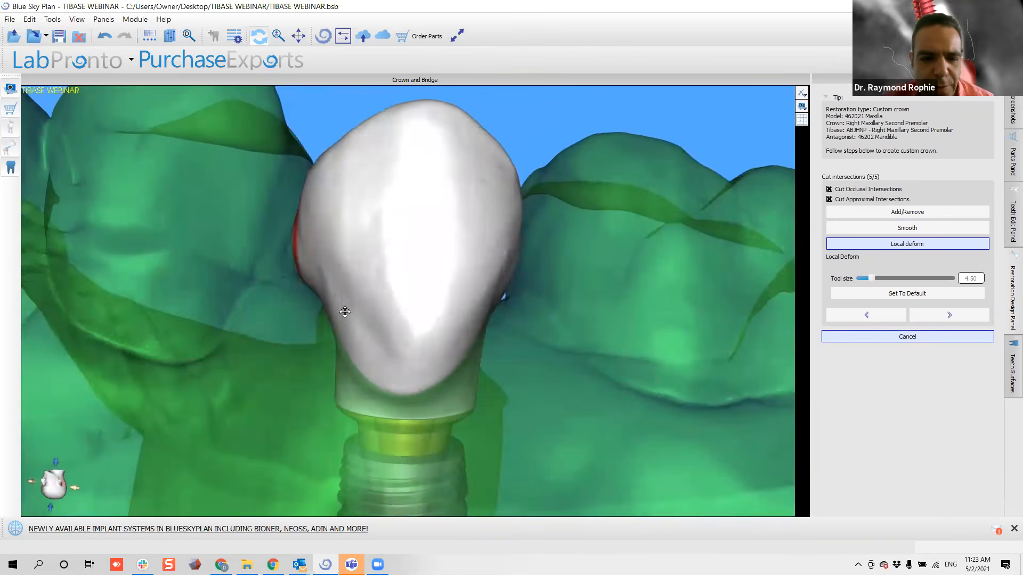
# Undo the local deformations made around the crown's proximal contact.
pyautogui.click(104, 39)
pyautogui.click(105, 39)
pyautogui.moveTo(208, 187); pyautogui.dragTo(307, 222, button='right')
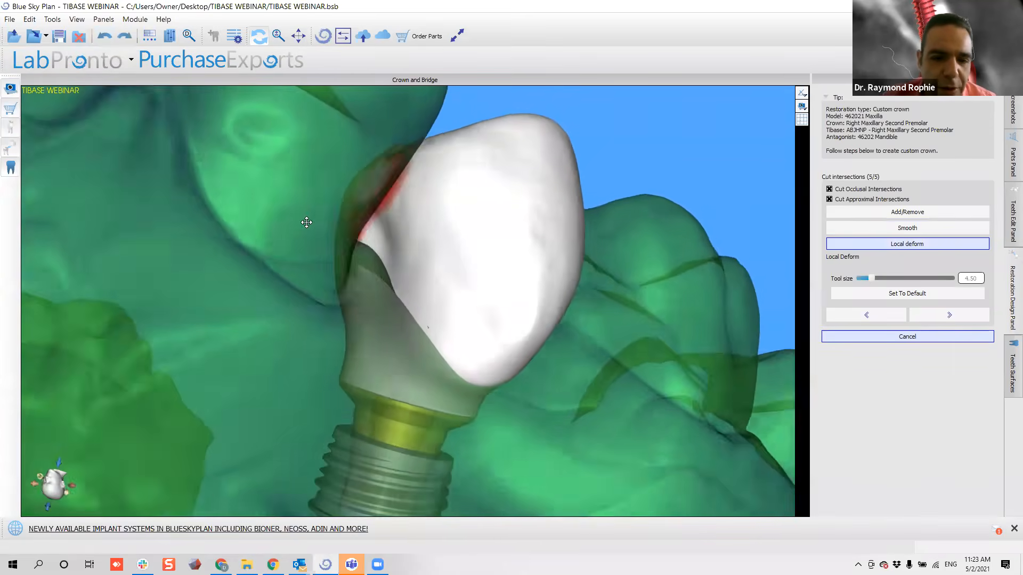
pyautogui.click(104, 38)
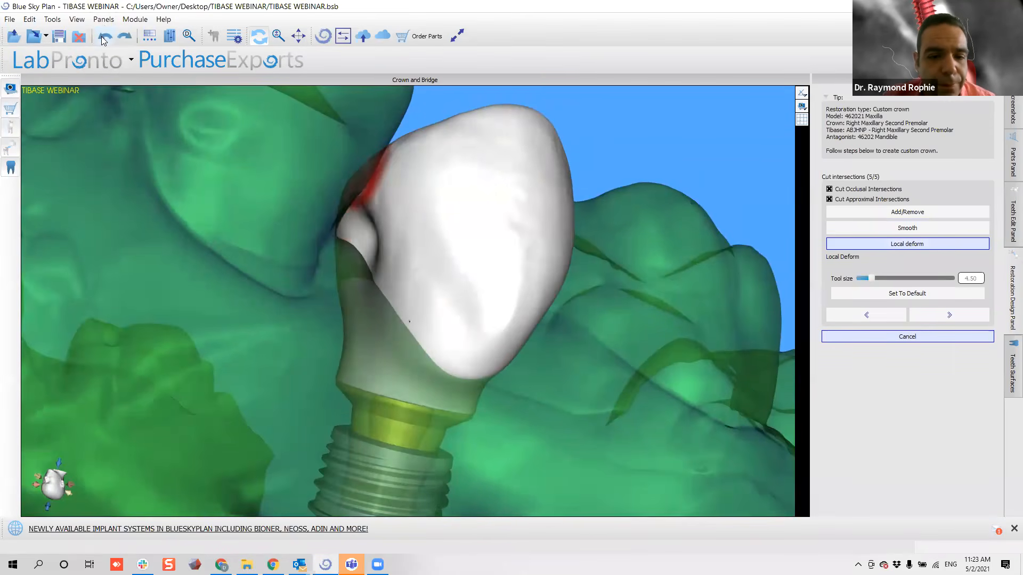
pyautogui.click(104, 38)
pyautogui.click(103, 38)
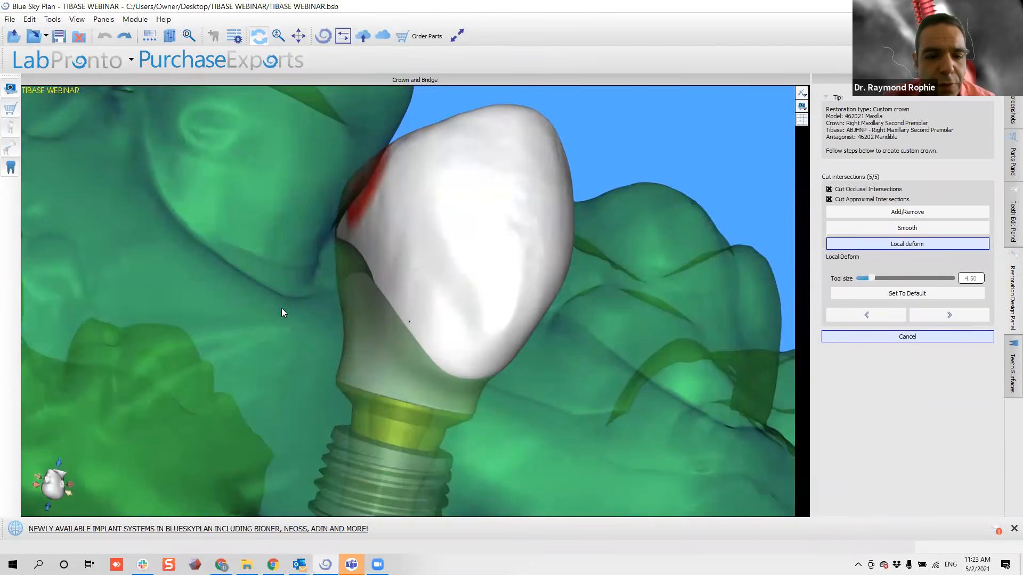
# Pull the crown's proximal contact area slightly outward with Local deform and complete the cut intersections stage.
pyautogui.moveTo(282, 308); pyautogui.dragTo(280, 303)
pyautogui.moveTo(340, 225); pyautogui.dragTo(331, 231)
pyautogui.moveTo(333, 240); pyautogui.dragTo(426, 232)
pyautogui.moveTo(494, 206); pyautogui.dragTo(275, 214)
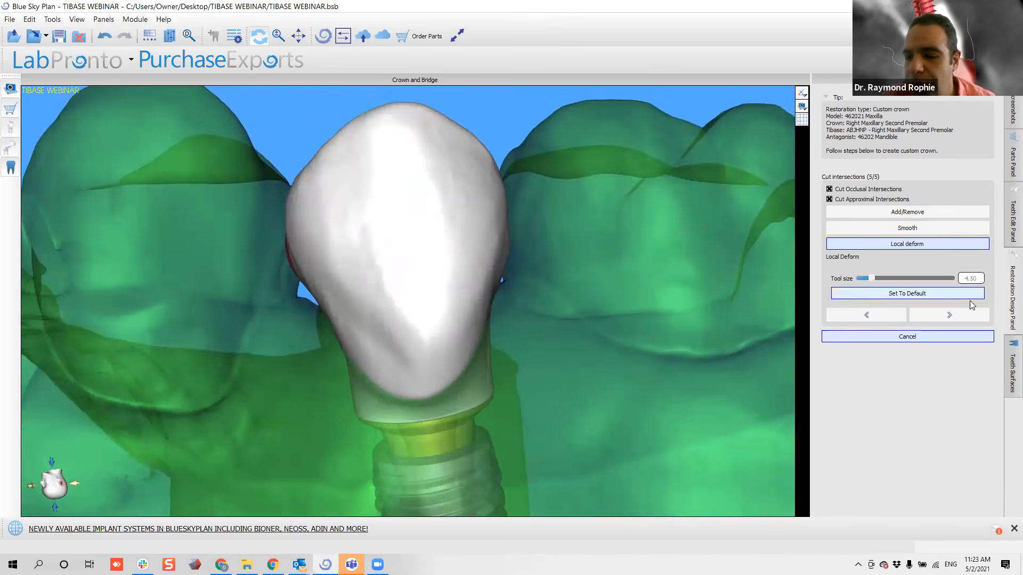
pyautogui.click(952, 316)
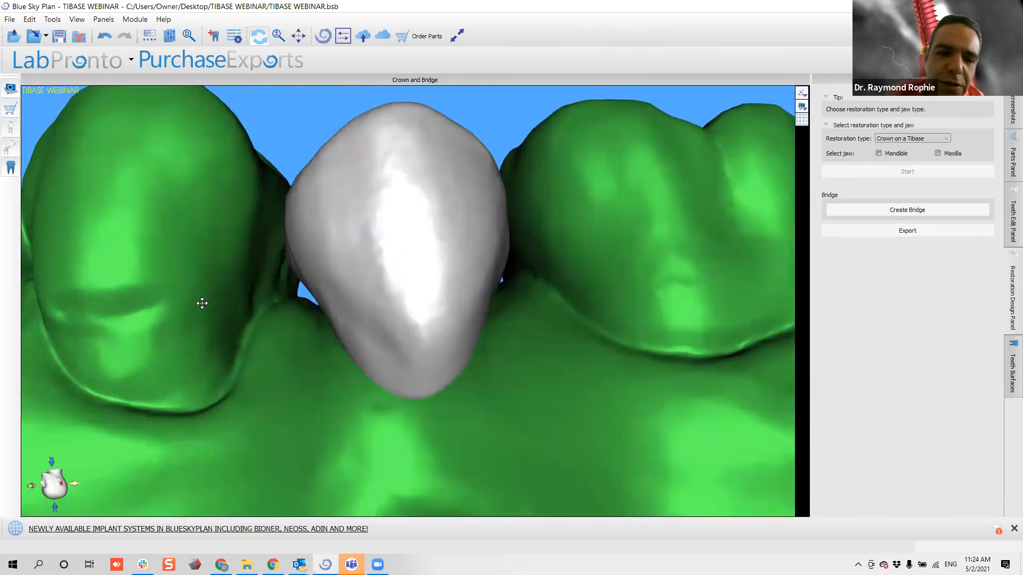
# Hide the green maxilla model and examine the finished custom crown on its titanium base.
pyautogui.moveTo(202, 303); pyautogui.dragTo(474, 367)
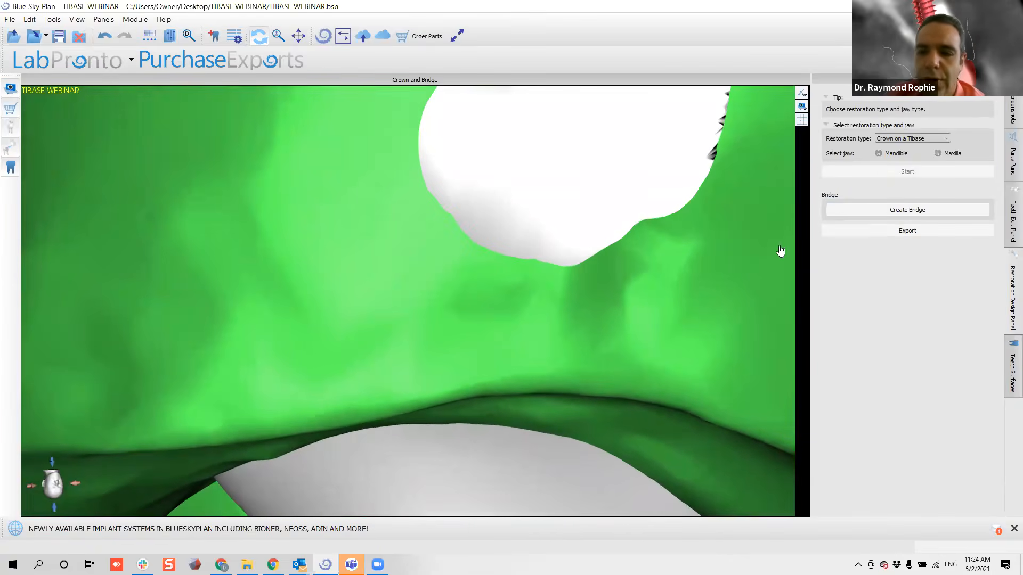
pyautogui.click(1013, 367)
pyautogui.moveTo(621, 296); pyautogui.dragTo(509, 264)
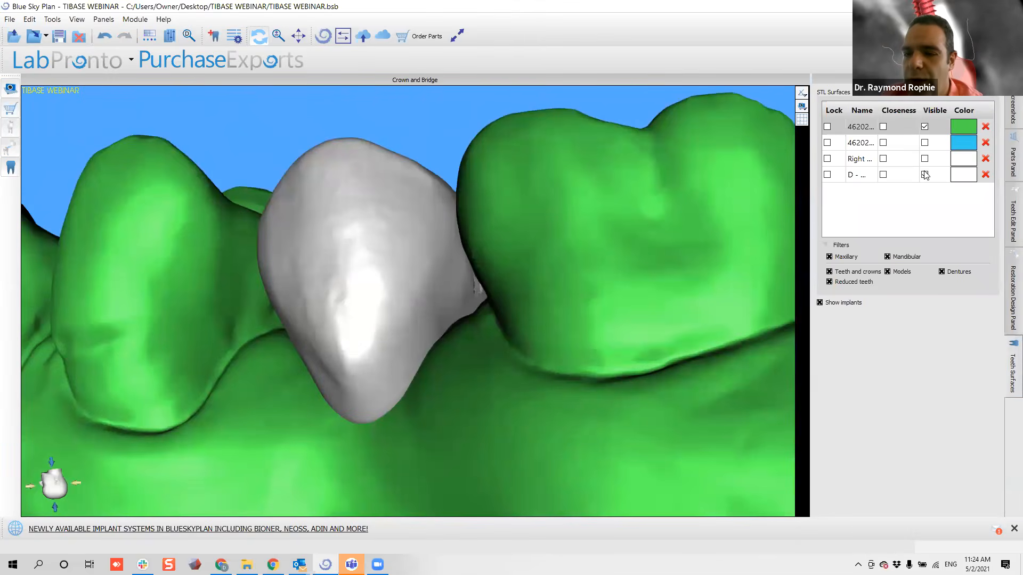
pyautogui.click(924, 127)
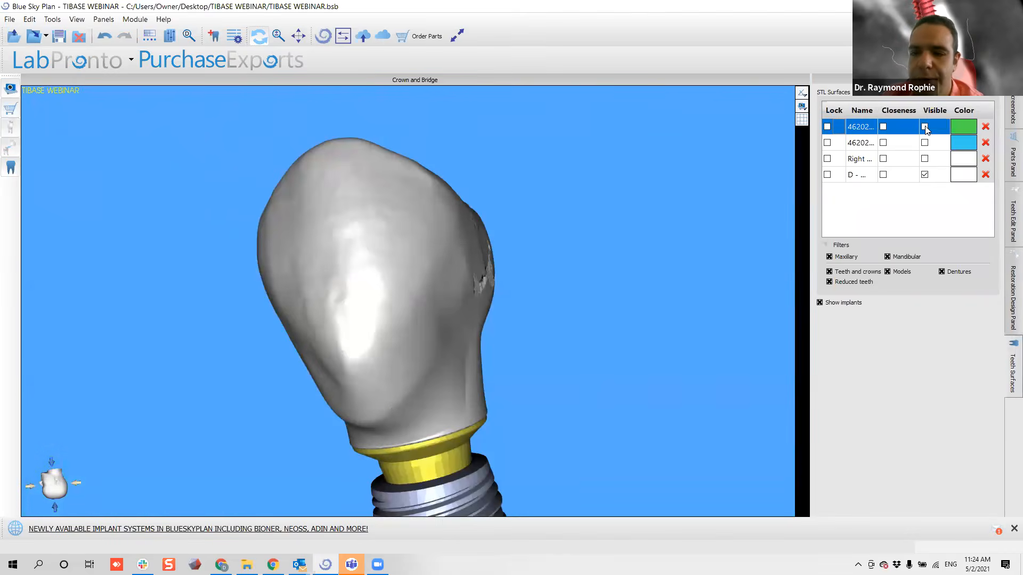
pyautogui.moveTo(624, 237); pyautogui.dragTo(319, 295)
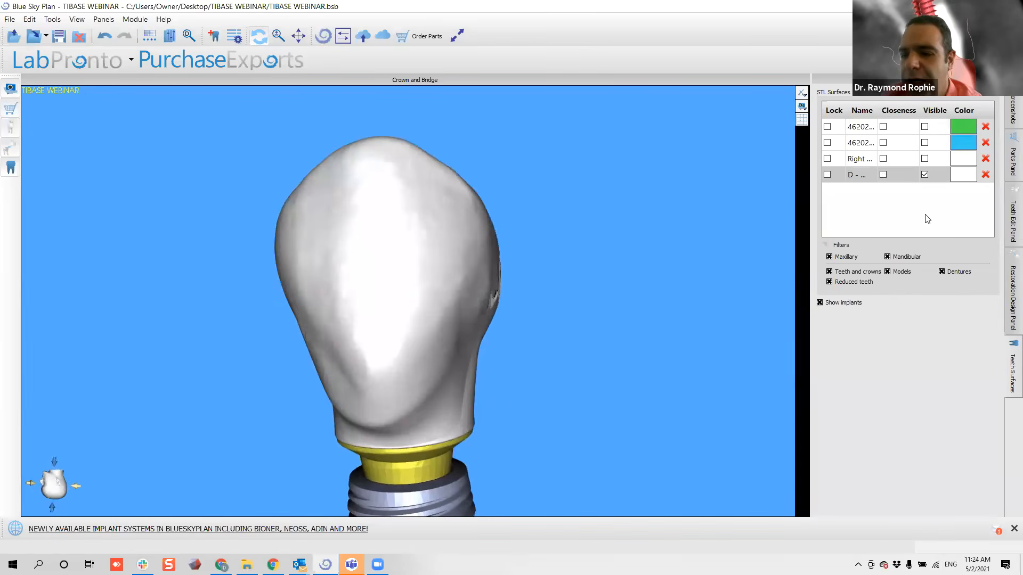
# Compare the original premolar surface with the custom crown, hide it again, and redisplay the maxilla model.
pyautogui.click(925, 159)
pyautogui.moveTo(429, 286)
pyautogui.mouseDown()
pyautogui.moveTo(395, 293)
pyautogui.moveTo(425, 288)
pyautogui.mouseUp()
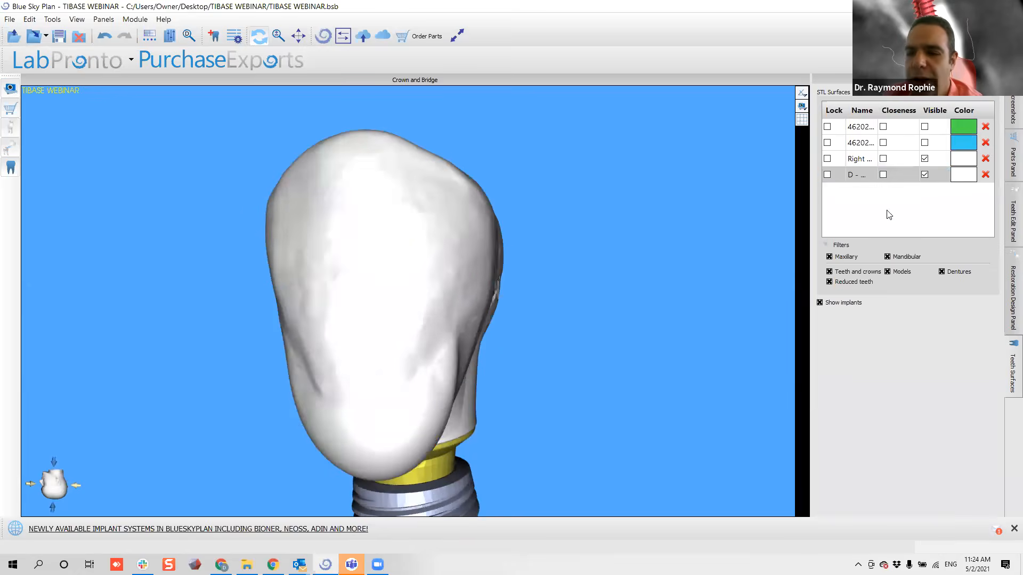
pyautogui.click(924, 159)
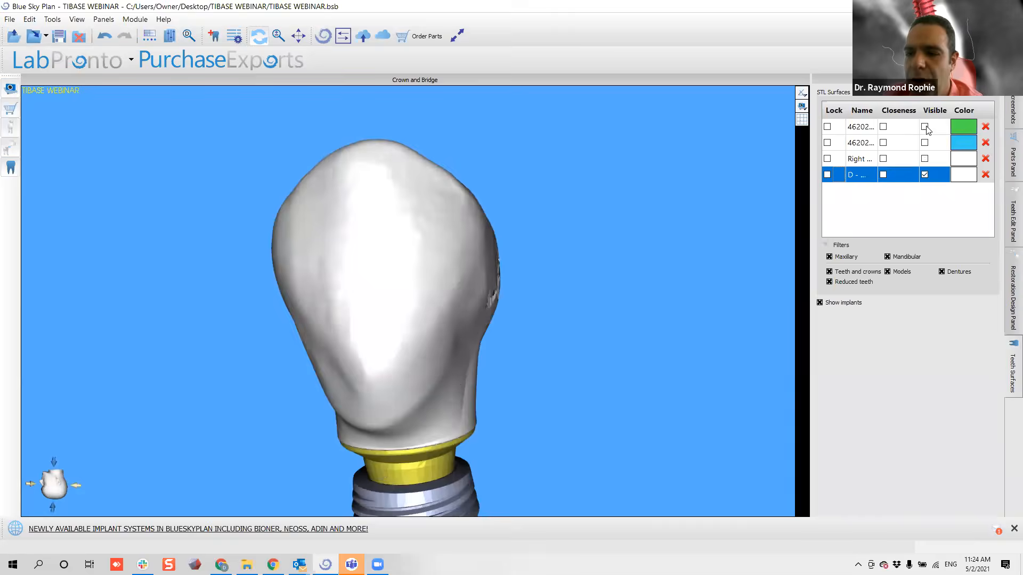
pyautogui.click(925, 127)
pyautogui.scroll(-6, 442, 269)
pyautogui.moveTo(373, 327); pyautogui.dragTo(421, 325)
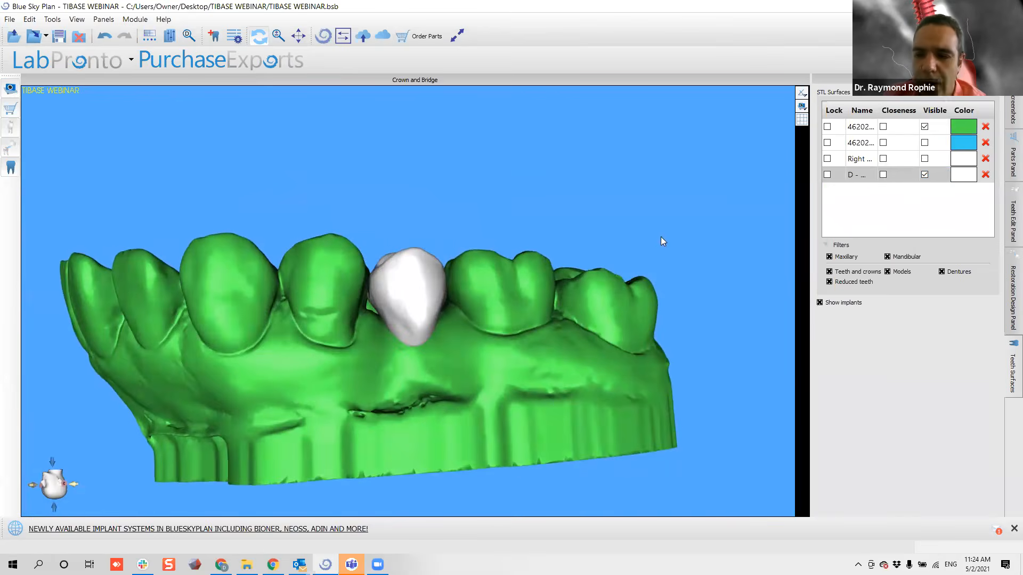
# Inspect the custom crown's screw access hole with the maxilla hidden, and redisplay the maxilla to view the crown in the arch.
pyautogui.click(924, 127)
pyautogui.moveTo(513, 202); pyautogui.dragTo(311, 189)
pyautogui.moveTo(566, 298); pyautogui.dragTo(415, 373)
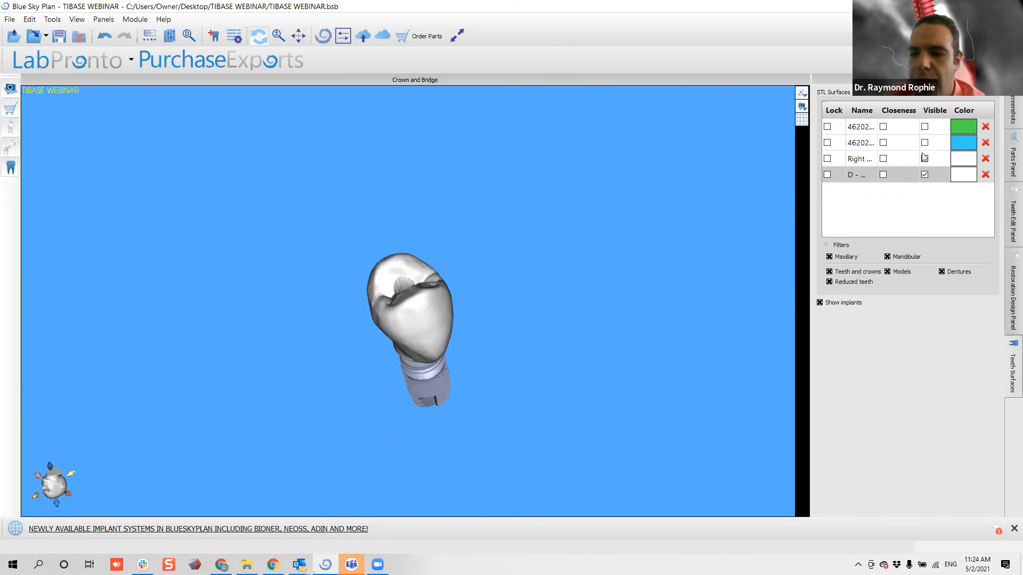
pyautogui.click(925, 126)
pyautogui.moveTo(459, 403); pyautogui.dragTo(541, 331)
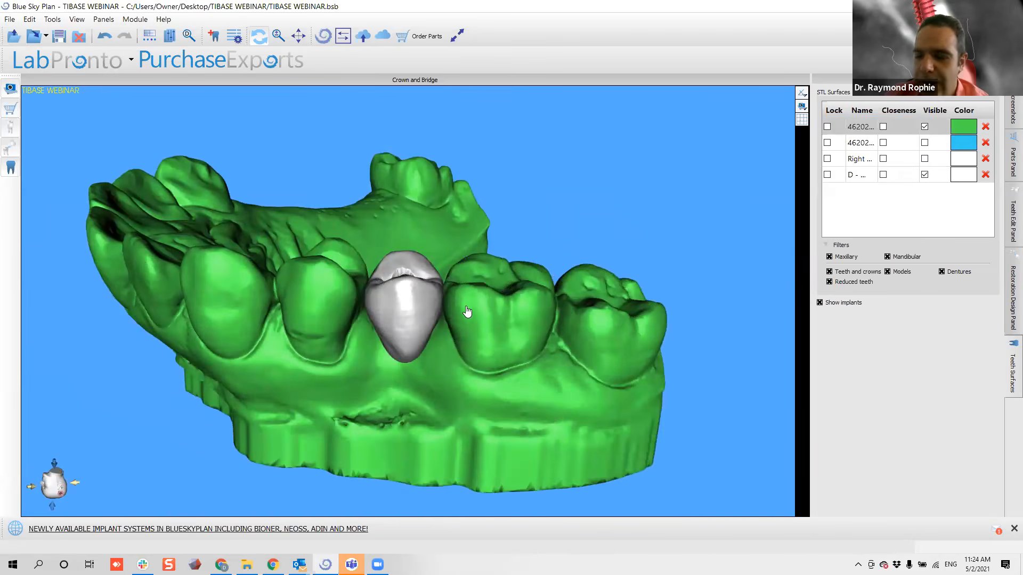
pyautogui.moveTo(472, 332); pyautogui.dragTo(558, 313)
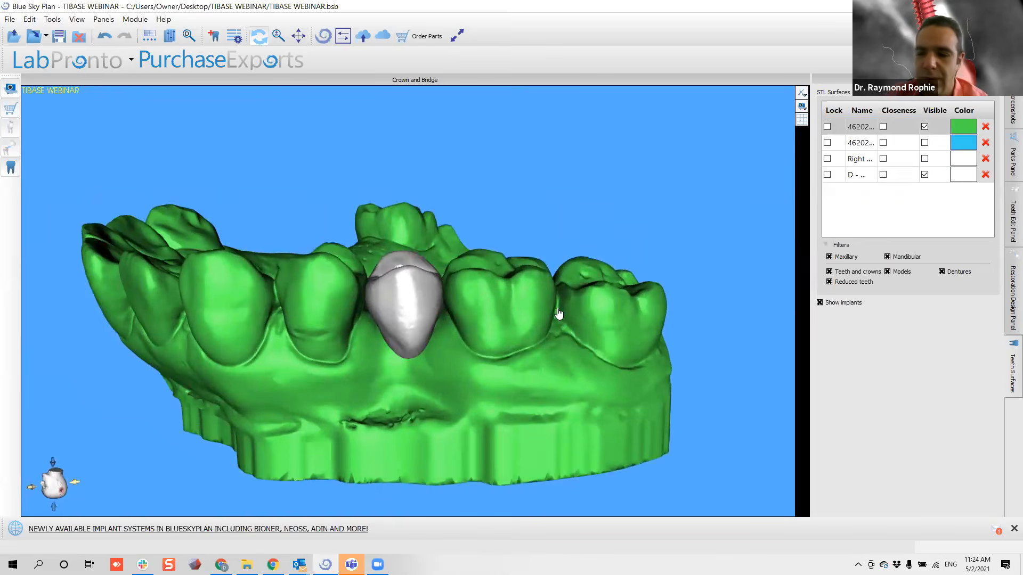
# Make D - Maxillary Custom Crown the active model for editing and open its Boolean operations.
pyautogui.click(1009, 215)
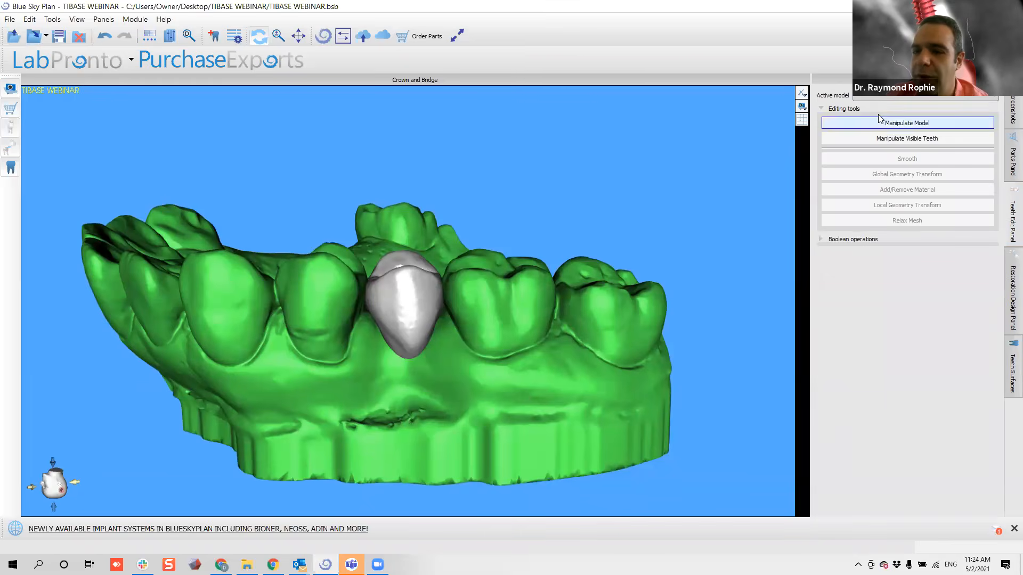
pyautogui.click(884, 98)
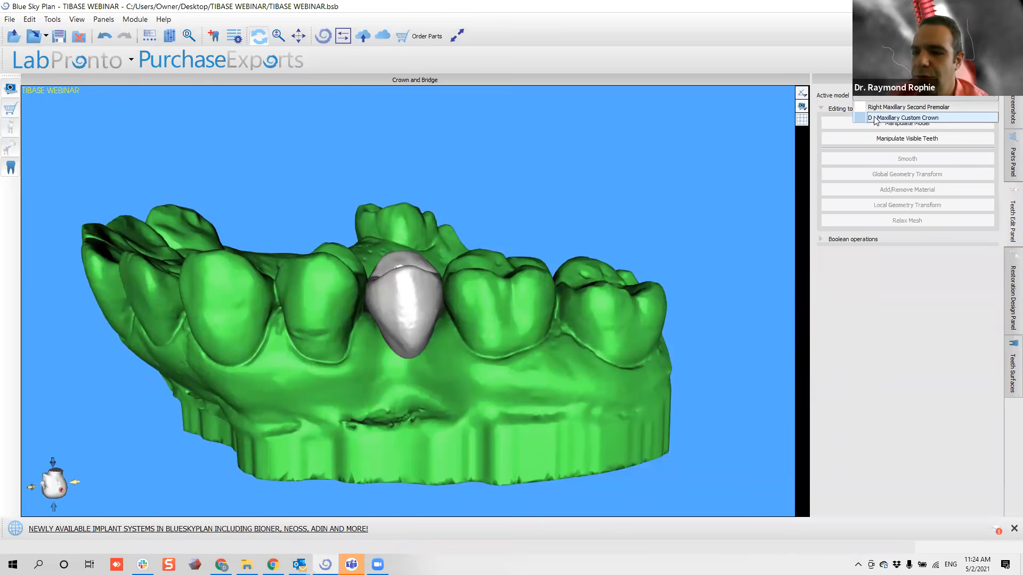
pyautogui.click(917, 118)
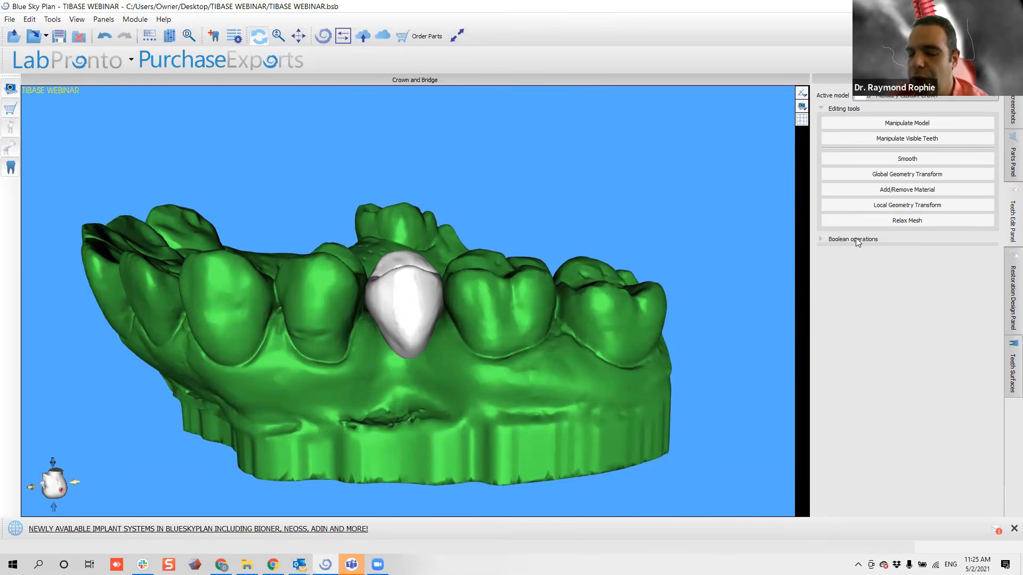
pyautogui.click(821, 239)
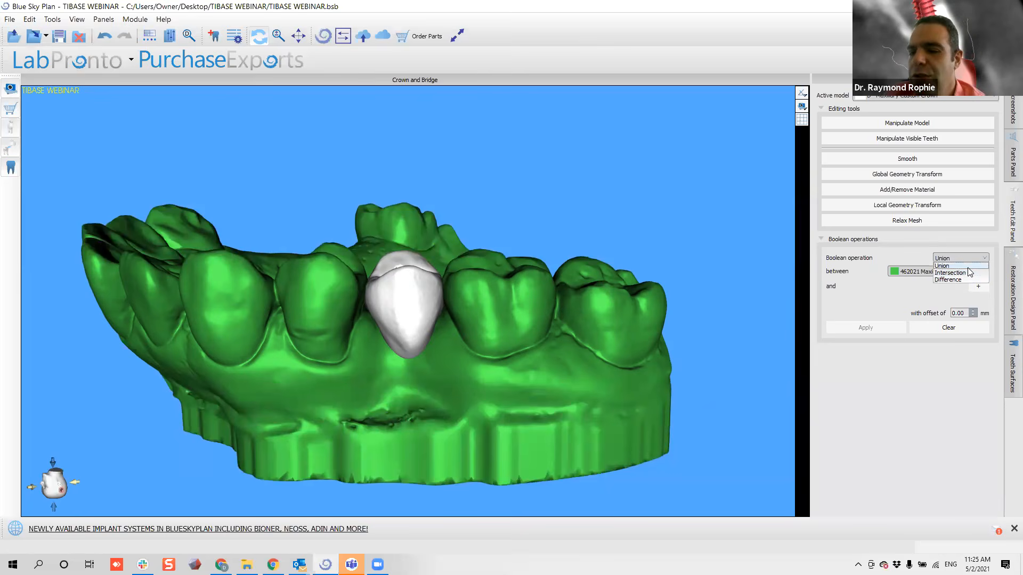
# Apply a Boolean intersection between D - Maxillary Custom Crown and 462021 Maxilla with an offset of 0.00 mm.
pyautogui.click(951, 273)
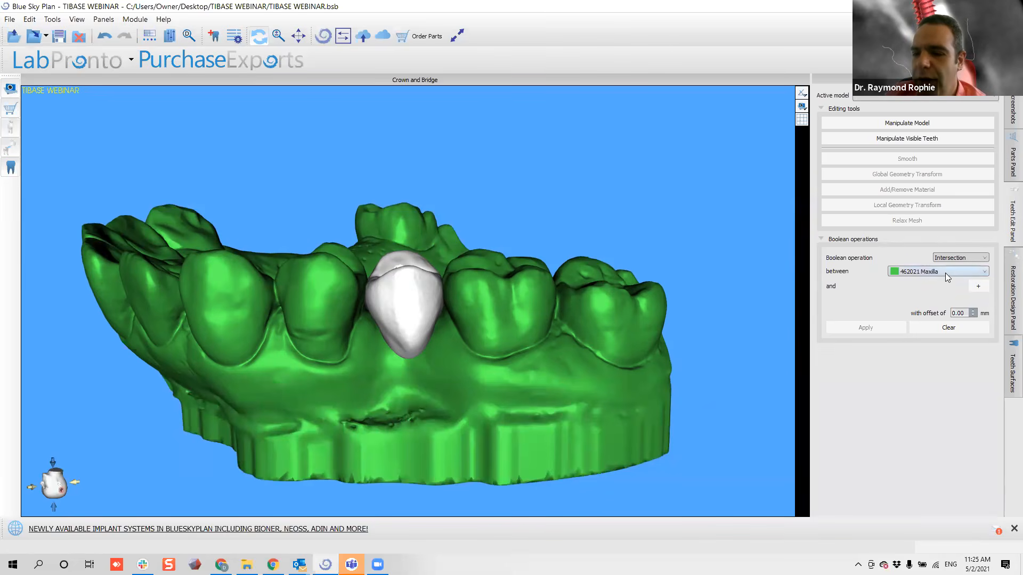
pyautogui.click(978, 286)
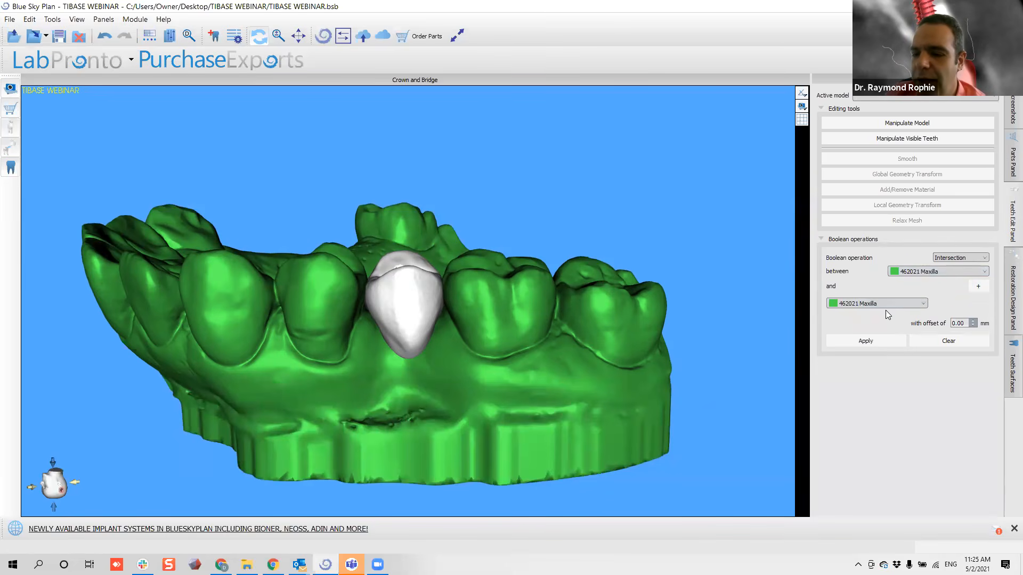
pyautogui.click(888, 309)
pyautogui.click(873, 352)
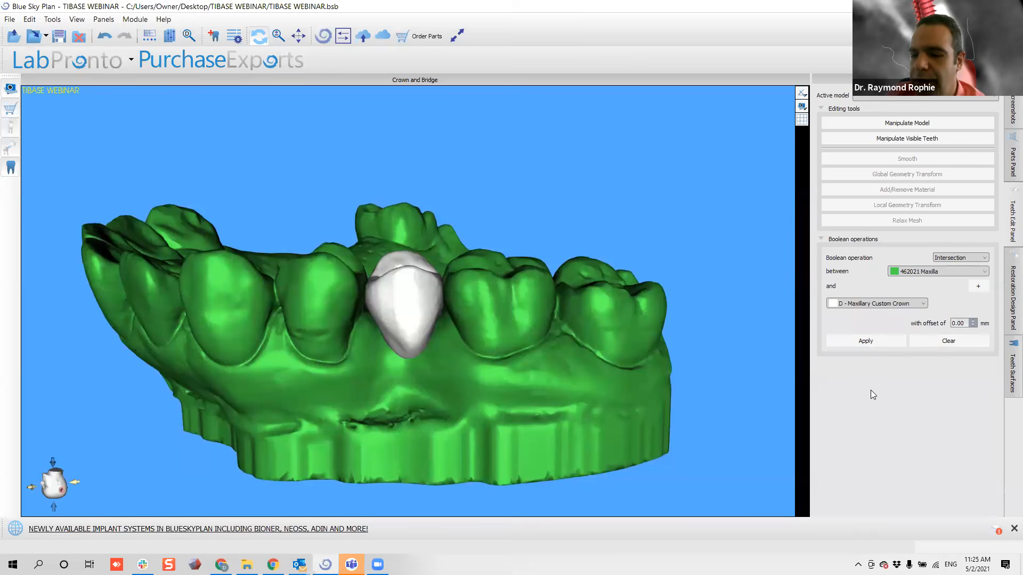
pyautogui.click(957, 272)
pyautogui.click(934, 317)
pyautogui.click(912, 307)
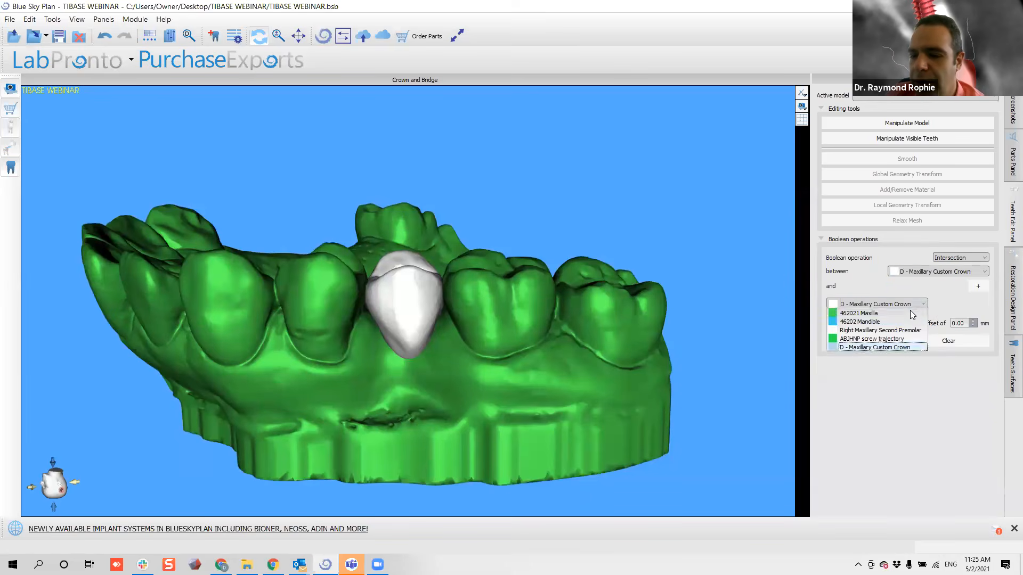
pyautogui.click(904, 314)
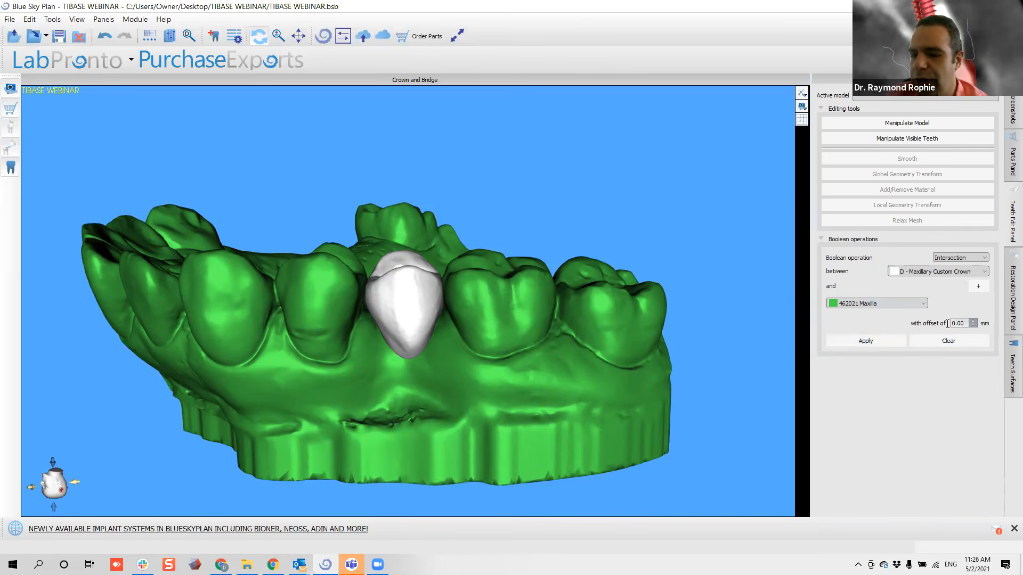
pyautogui.click(854, 343)
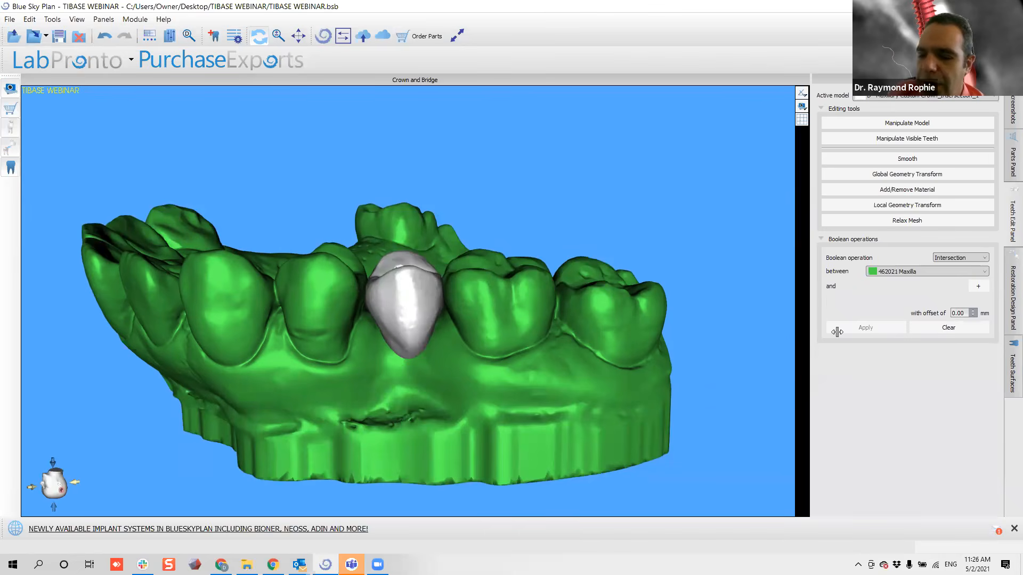
# Hide 462021 Maxilla and the custom crown surface to isolate the Boolean intersection pieces around the titanium base.
pyautogui.click(1007, 377)
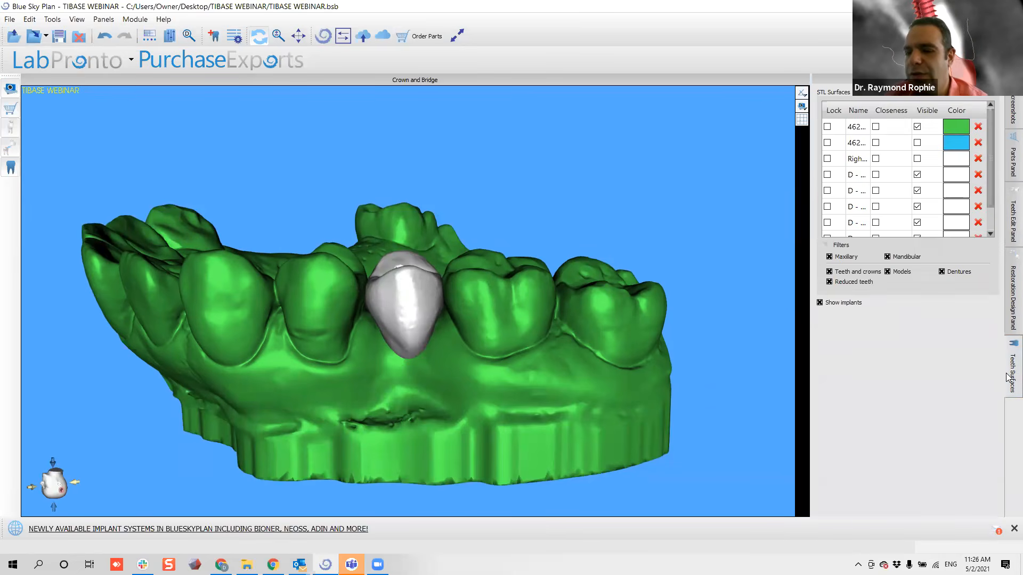
pyautogui.click(916, 127)
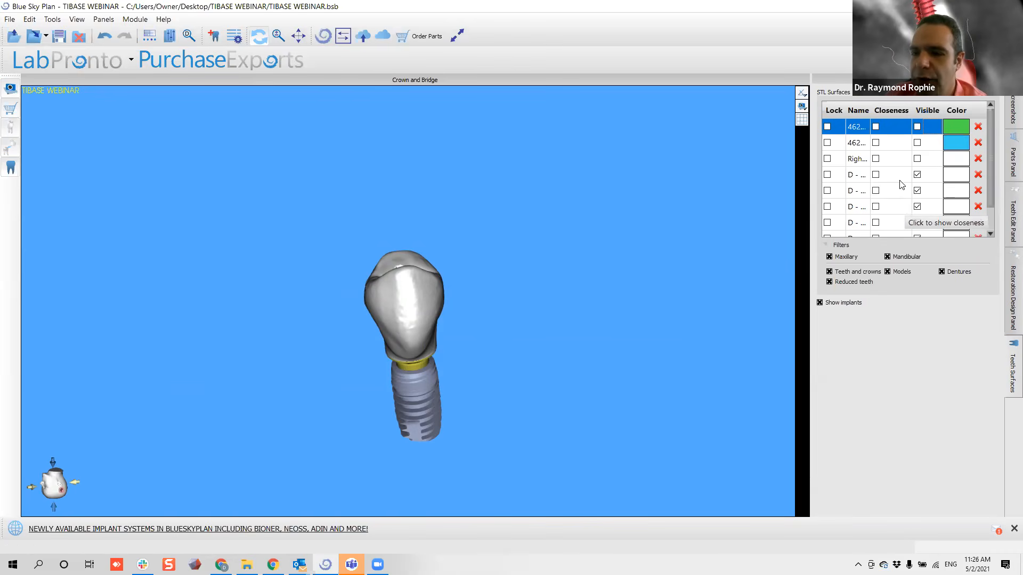
pyautogui.scroll(-2, 899, 216)
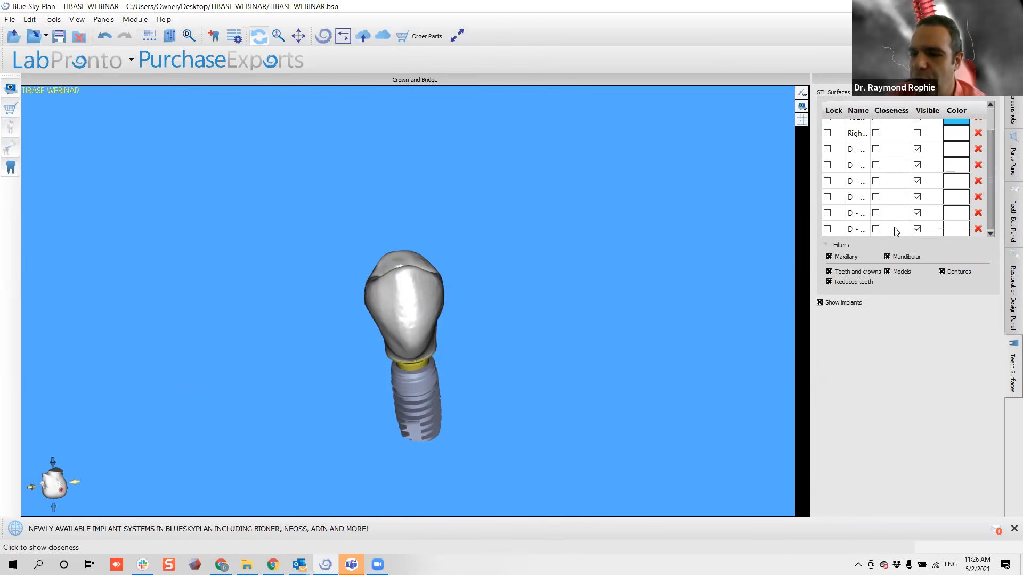
pyautogui.click(898, 153)
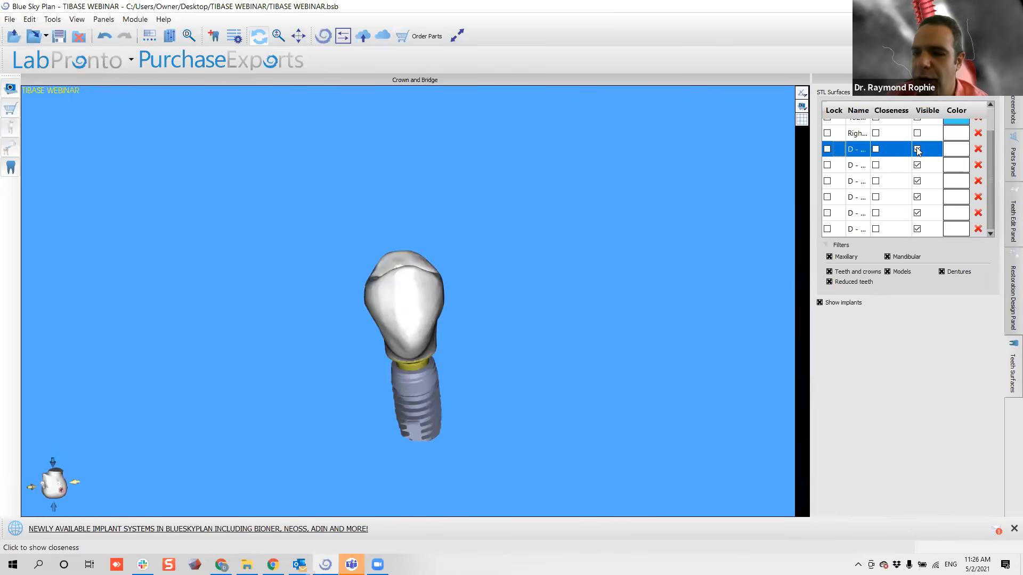
pyautogui.click(917, 150)
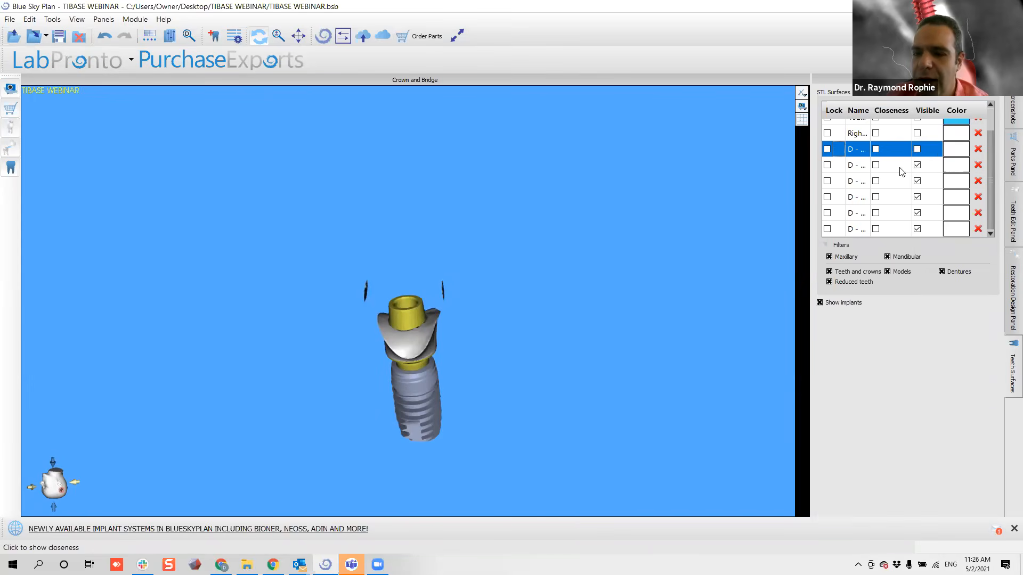
# Inspect the isolated intersection pieces from several sides, comparing them against the maxilla before hiding it again.
pyautogui.moveTo(483, 344); pyautogui.dragTo(623, 351)
pyautogui.moveTo(406, 395); pyautogui.dragTo(630, 347)
pyautogui.scroll(5, 482, 317)
pyautogui.moveTo(379, 351); pyautogui.dragTo(644, 337)
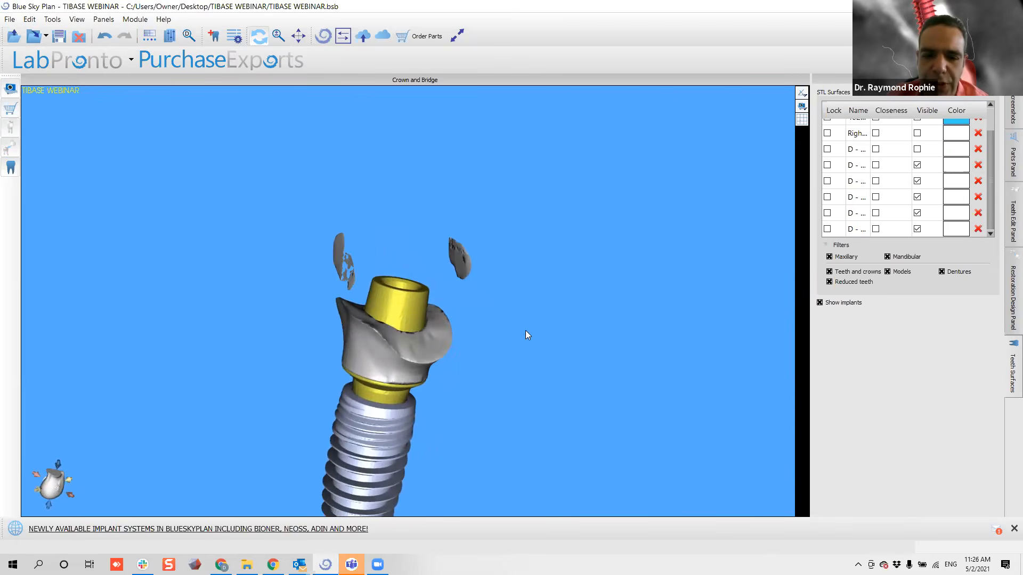
pyautogui.scroll(1, 887, 184)
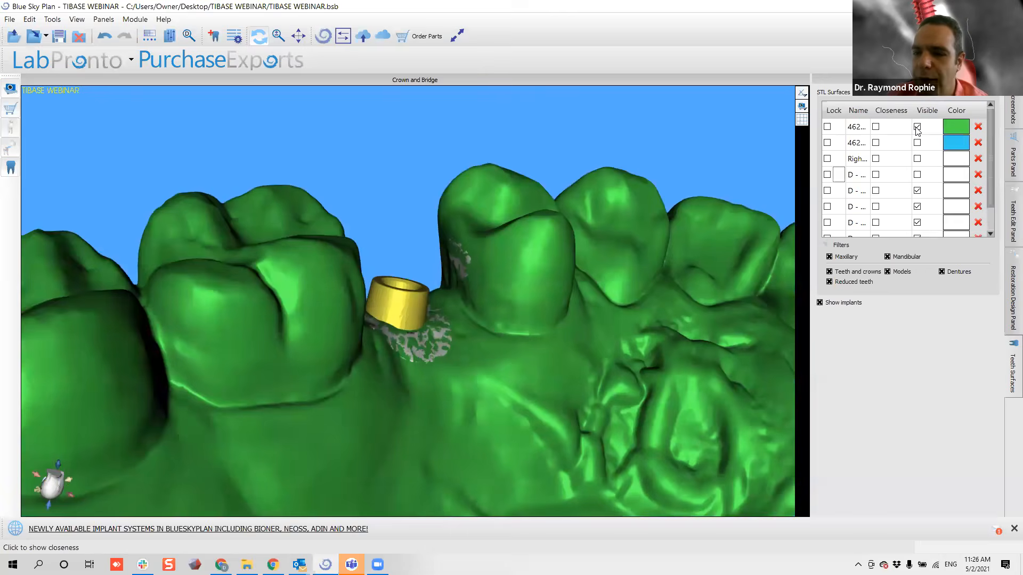
pyautogui.click(917, 127)
pyautogui.moveTo(567, 310); pyautogui.dragTo(525, 311)
# Identify the contact fragments by toggling their visibility and delete the Boolean intersection surfaces.
pyautogui.click(916, 207)
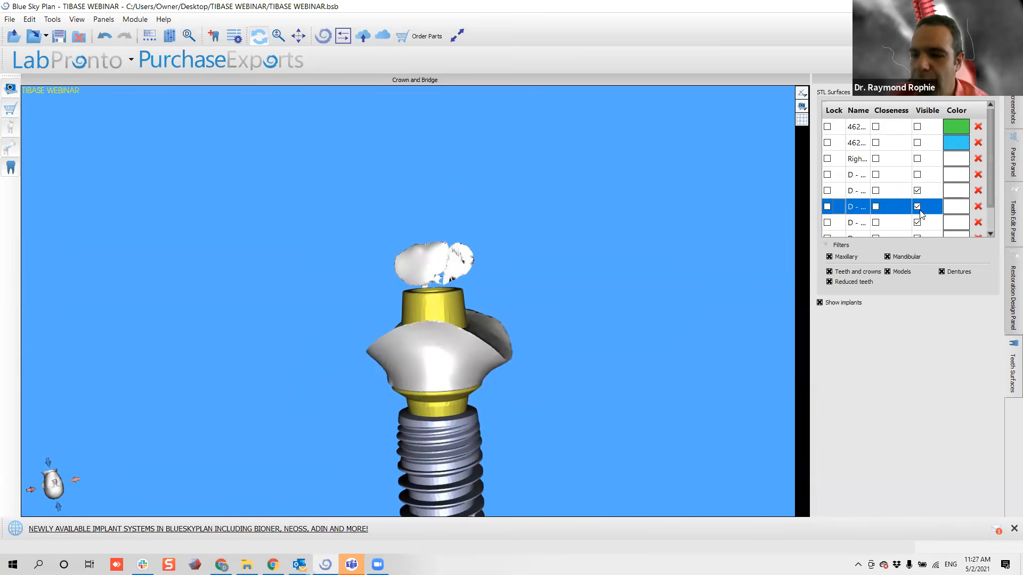
pyautogui.click(915, 208)
pyautogui.click(915, 208)
pyautogui.moveTo(560, 240); pyautogui.dragTo(405, 261)
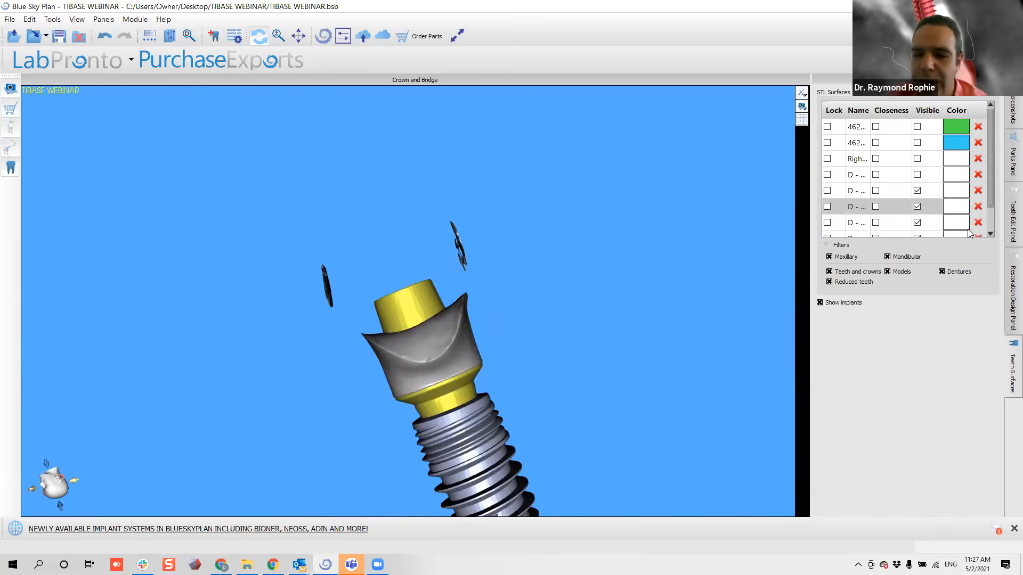
pyautogui.click(917, 207)
pyautogui.click(918, 208)
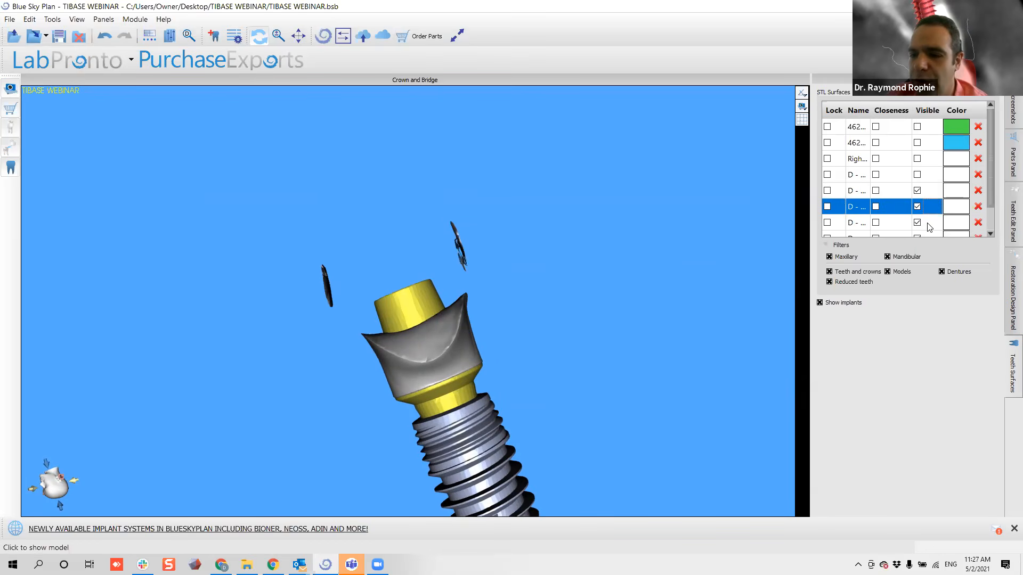
pyautogui.click(979, 208)
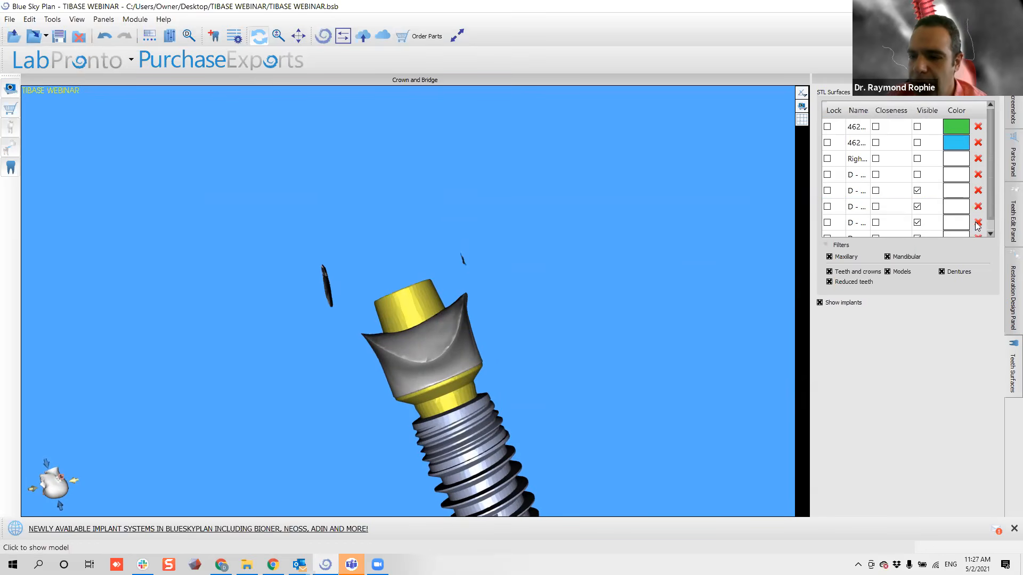
pyautogui.click(985, 223)
pyautogui.click(985, 207)
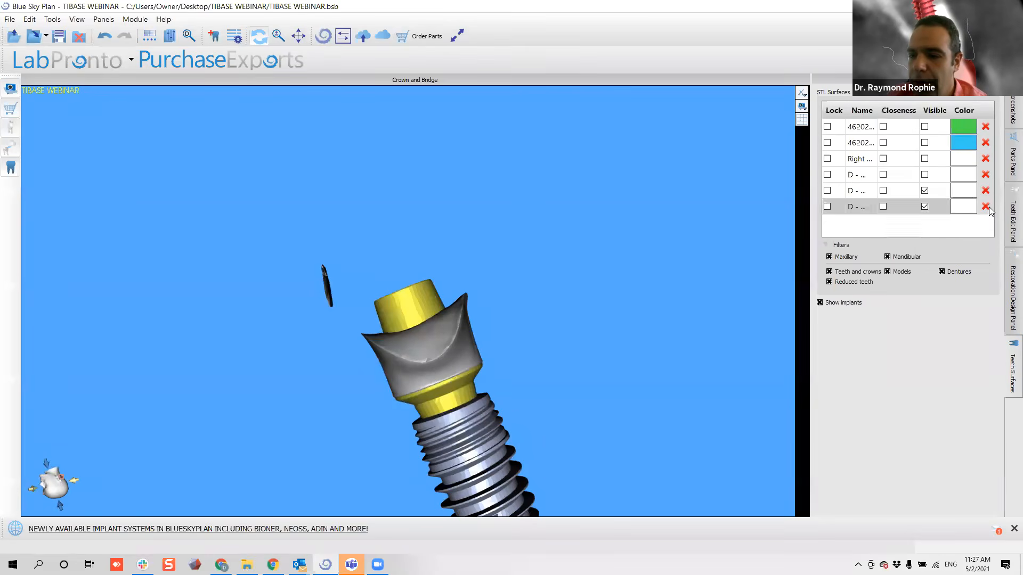
# Redisplay the custom crown surface and examine it on the titanium base and implant from several sides.
pyautogui.moveTo(681, 336); pyautogui.dragTo(522, 208)
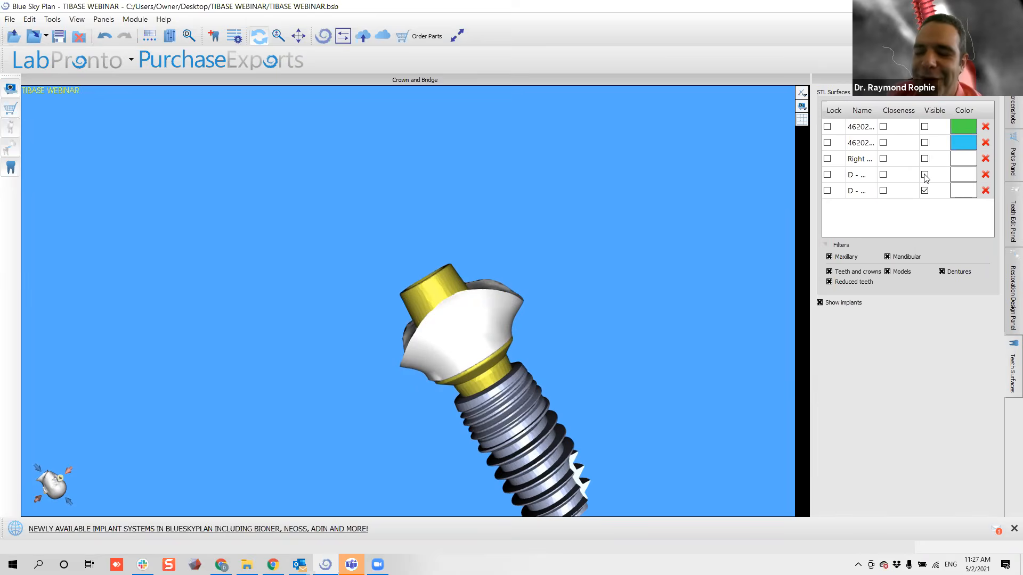
pyautogui.click(924, 175)
pyautogui.moveTo(282, 296); pyautogui.dragTo(402, 306)
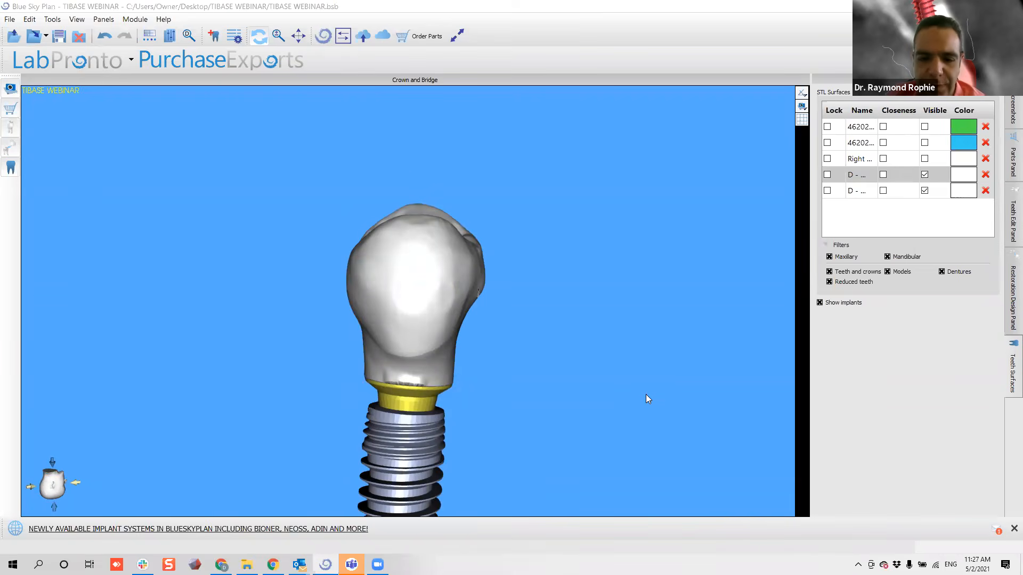
pyautogui.moveTo(417, 346); pyautogui.dragTo(810, 256)
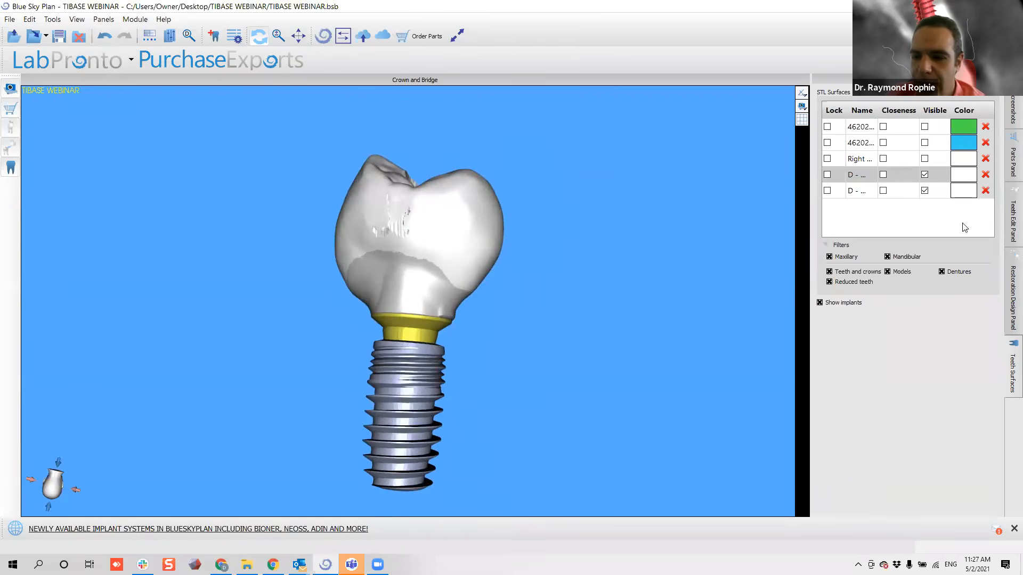
pyautogui.click(924, 175)
pyautogui.click(924, 176)
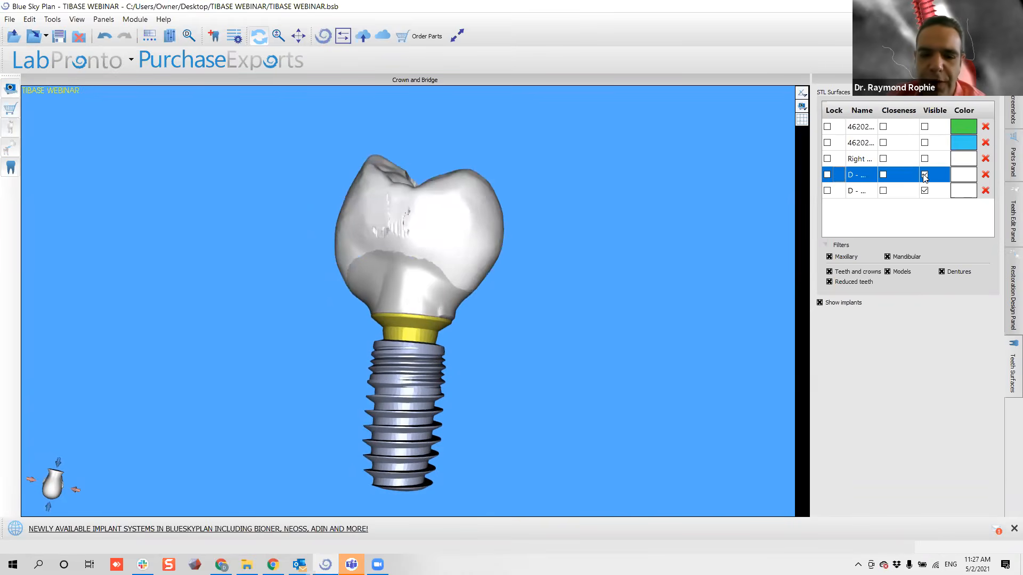
pyautogui.moveTo(289, 262); pyautogui.dragTo(489, 246)
pyautogui.moveTo(489, 246); pyautogui.dragTo(686, 325, button='middle')
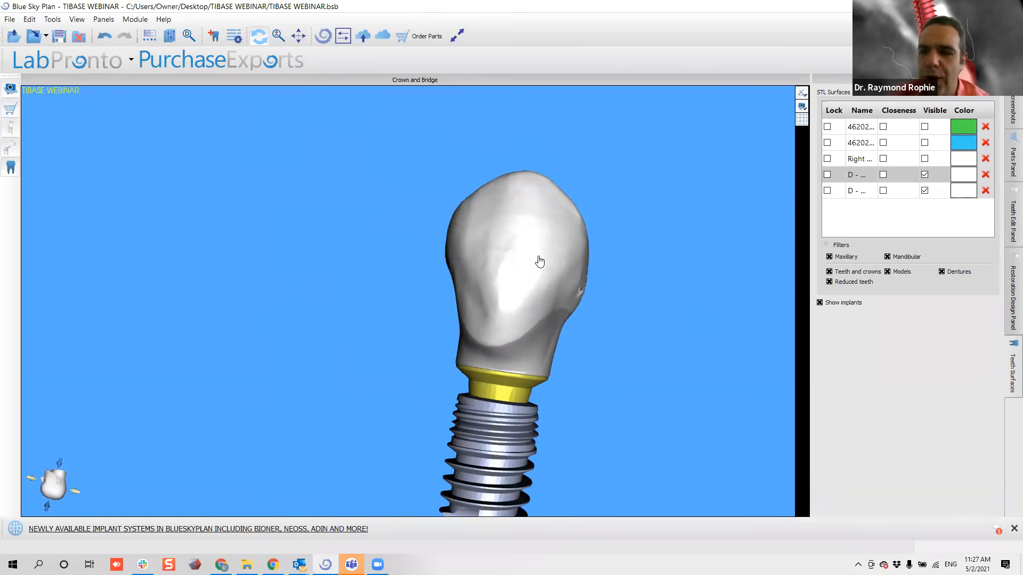
pyautogui.moveTo(612, 206); pyautogui.dragTo(535, 350)
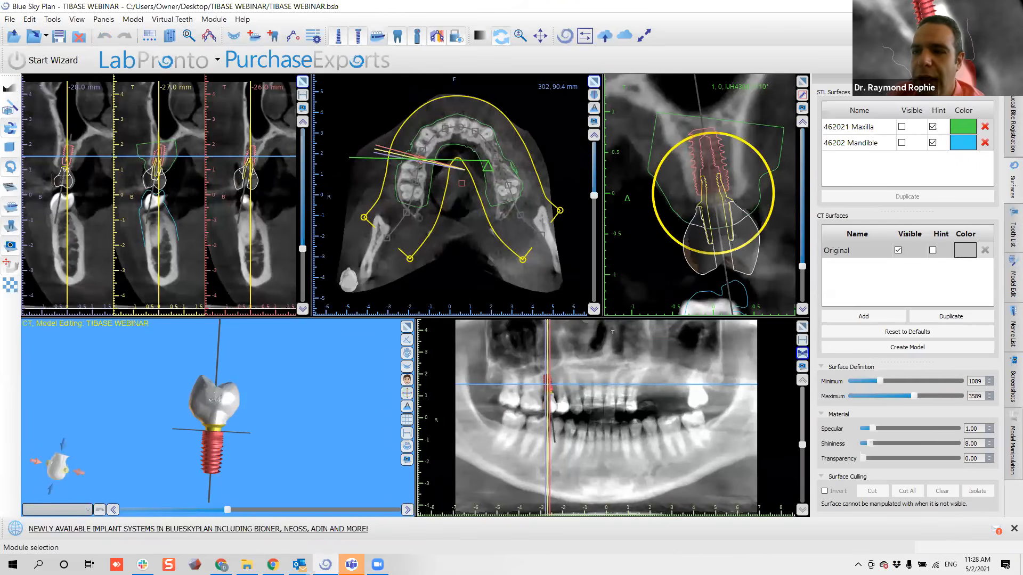
# Switch to the treatment planning module and rotate the implant-aligned cross-section to check the crown, titanium base and implant.
pyautogui.click(975, 36)
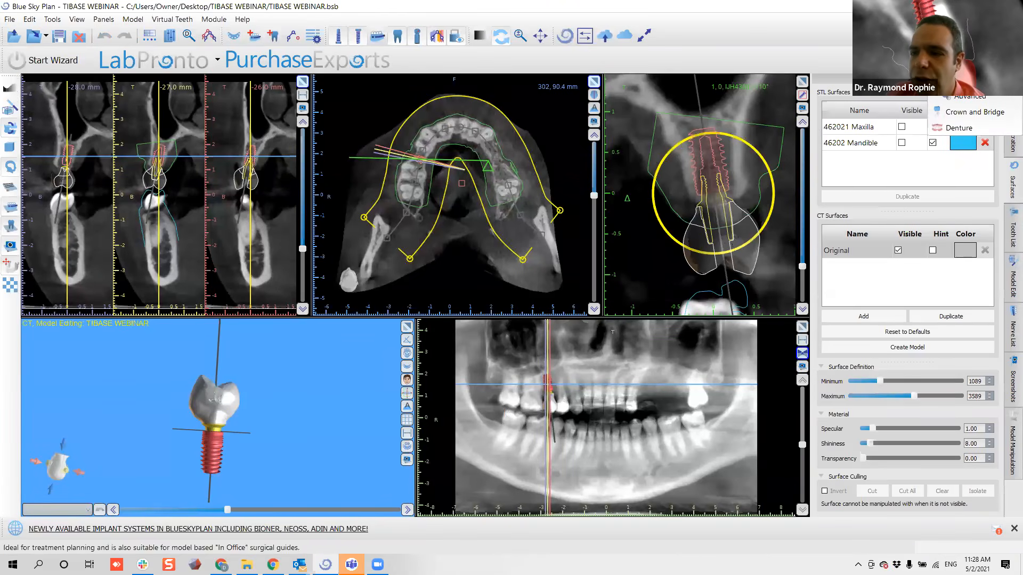
pyautogui.click(970, 97)
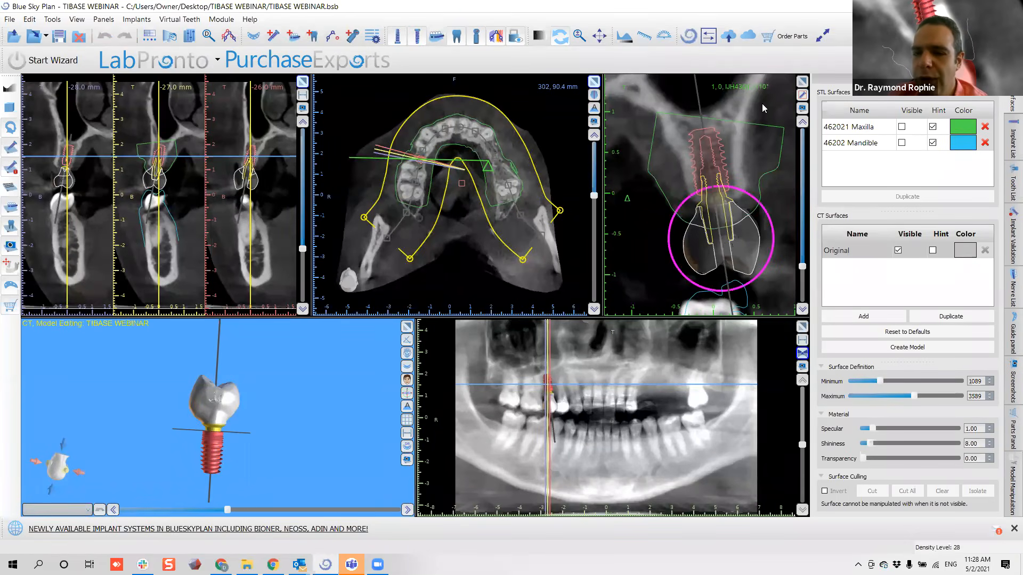
pyautogui.moveTo(691, 207); pyautogui.dragTo(721, 219)
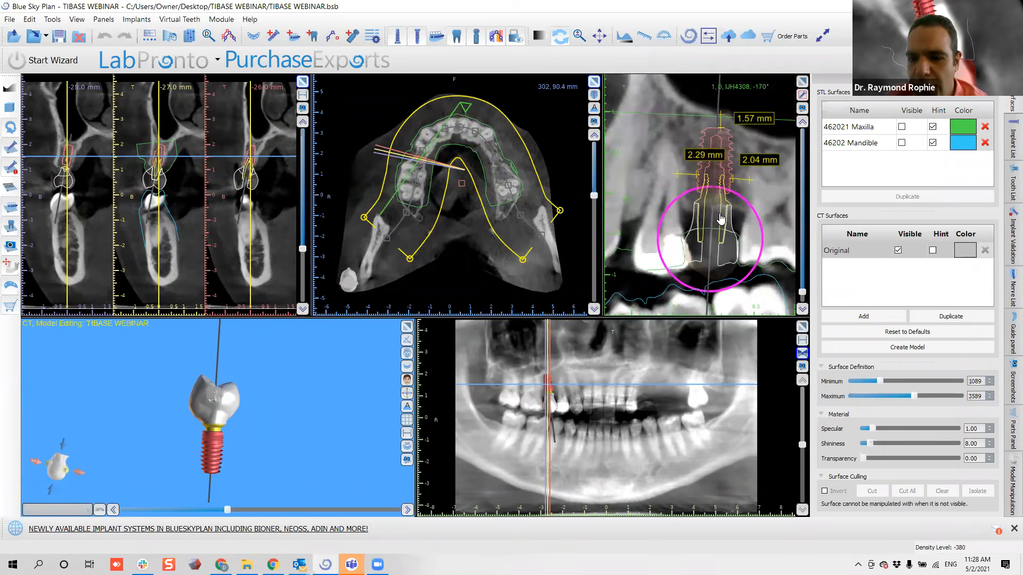
pyautogui.scroll(-8, 726, 219)
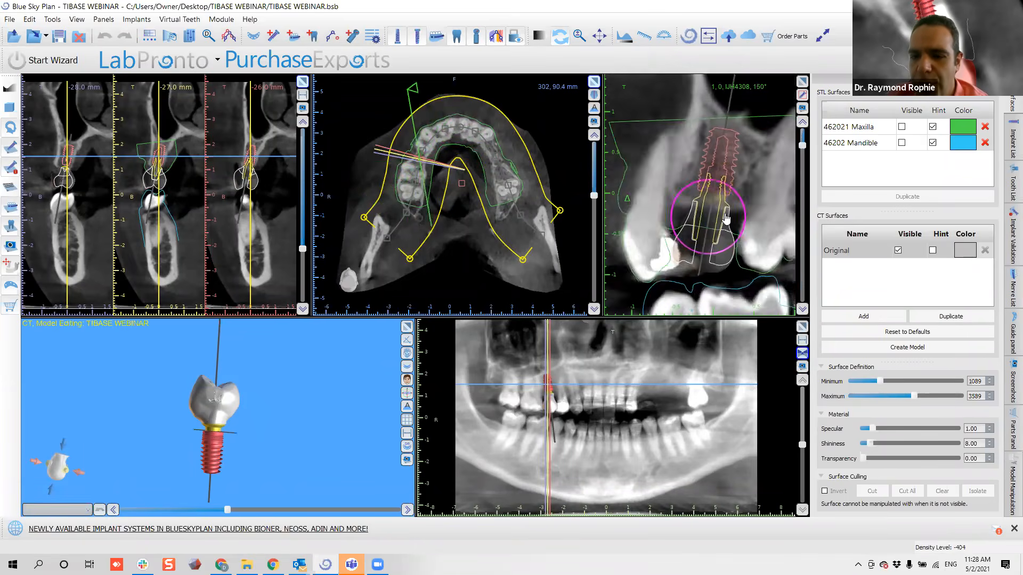
pyautogui.scroll(-10, 726, 217)
pyautogui.scroll(-8, 728, 217)
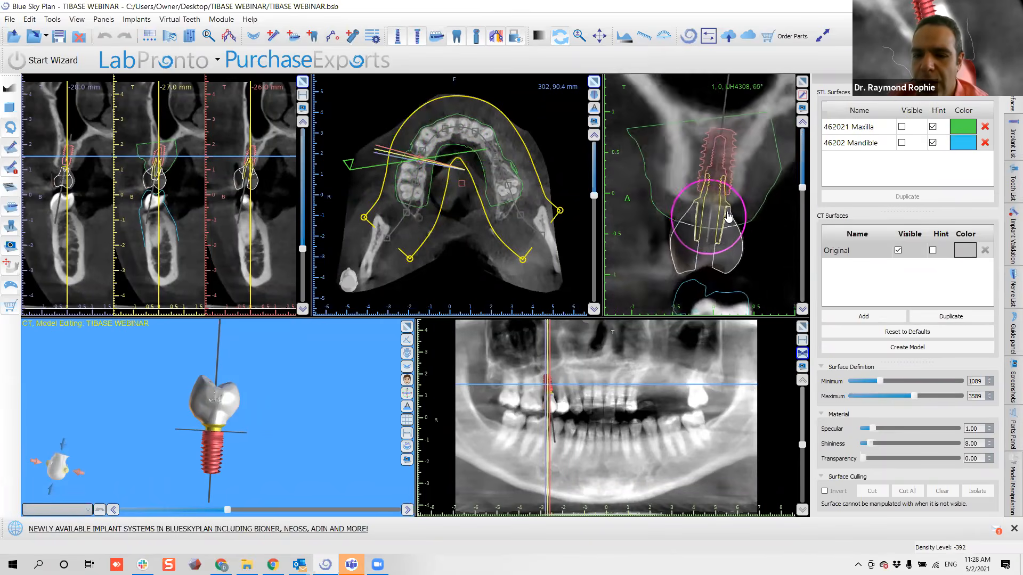
pyautogui.scroll(-9, 729, 217)
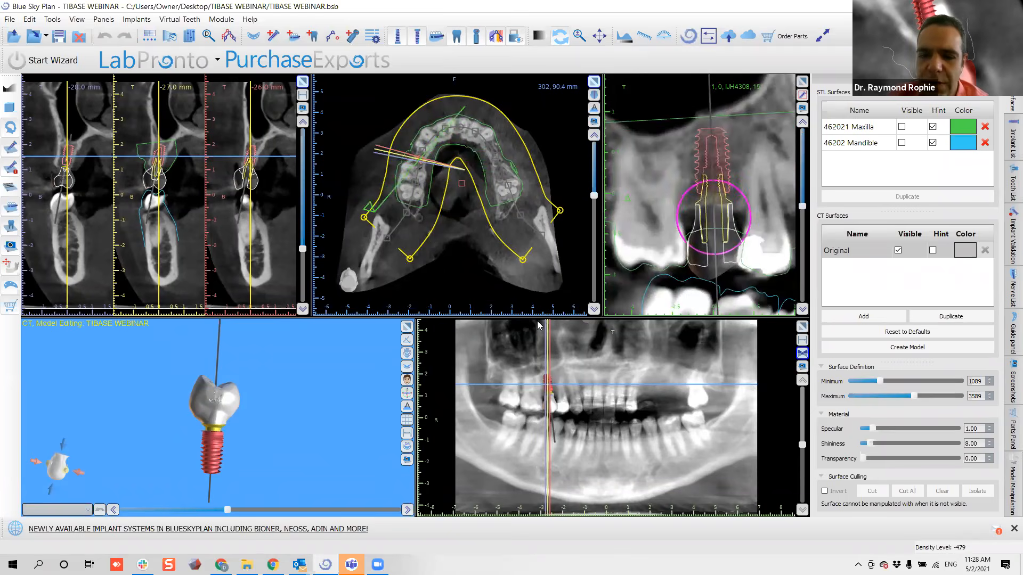
# Show 462021 Maxilla in the 3D view and inspect the crown's fit within the arch from the occlusal side.
pyautogui.click(886, 128)
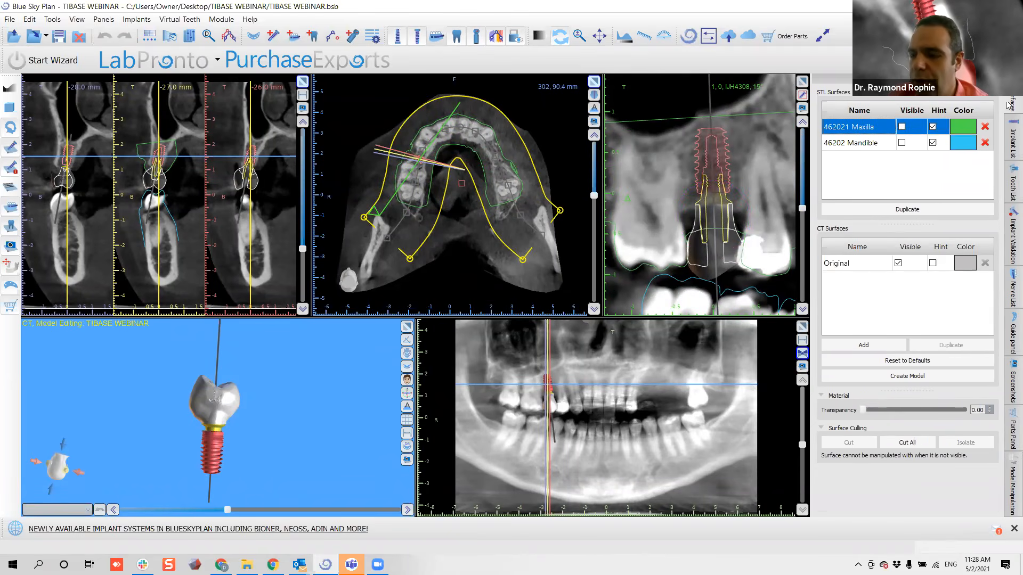
pyautogui.click(901, 128)
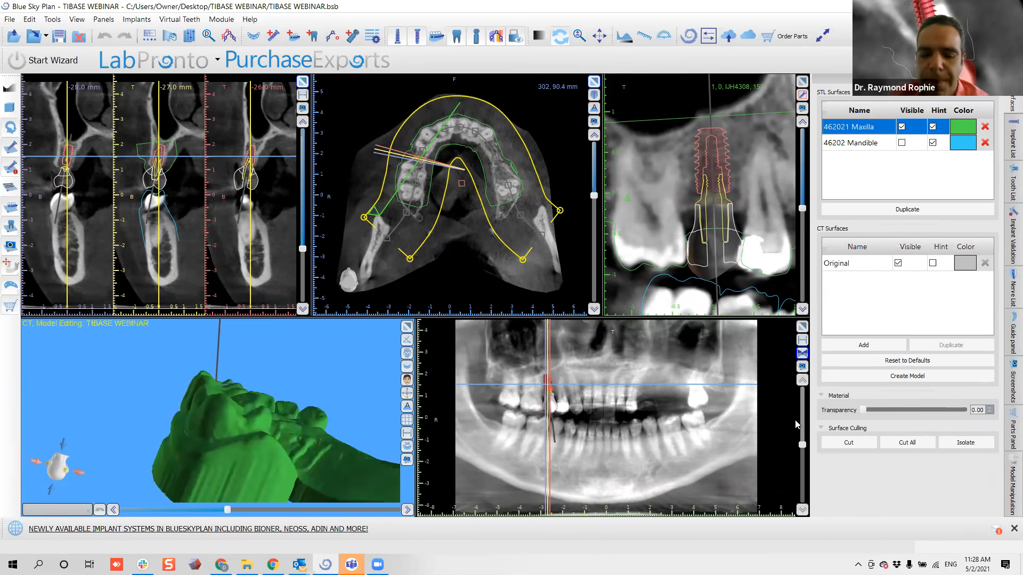
pyautogui.click(219, 365)
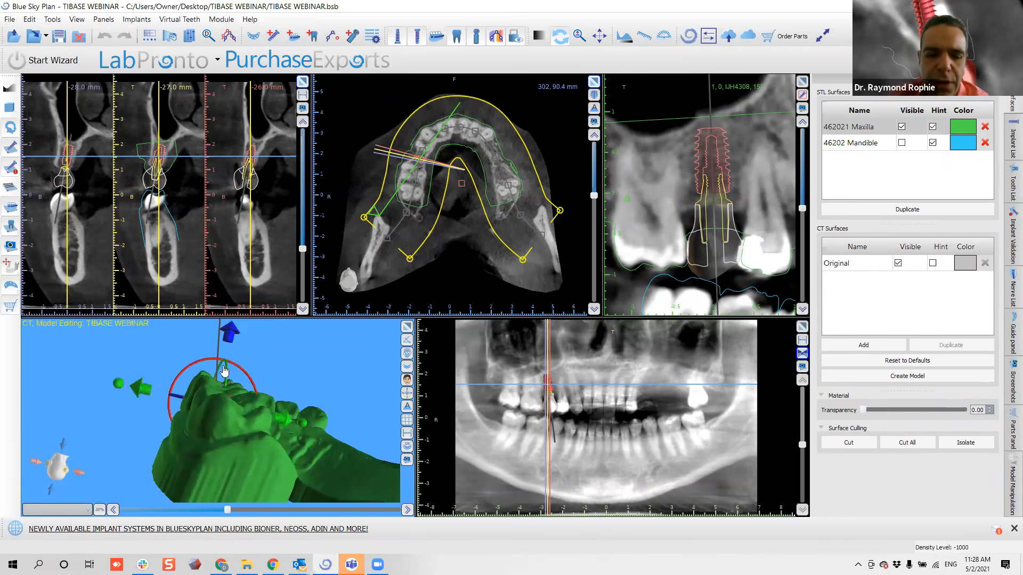
pyautogui.moveTo(353, 353); pyautogui.dragTo(231, 404)
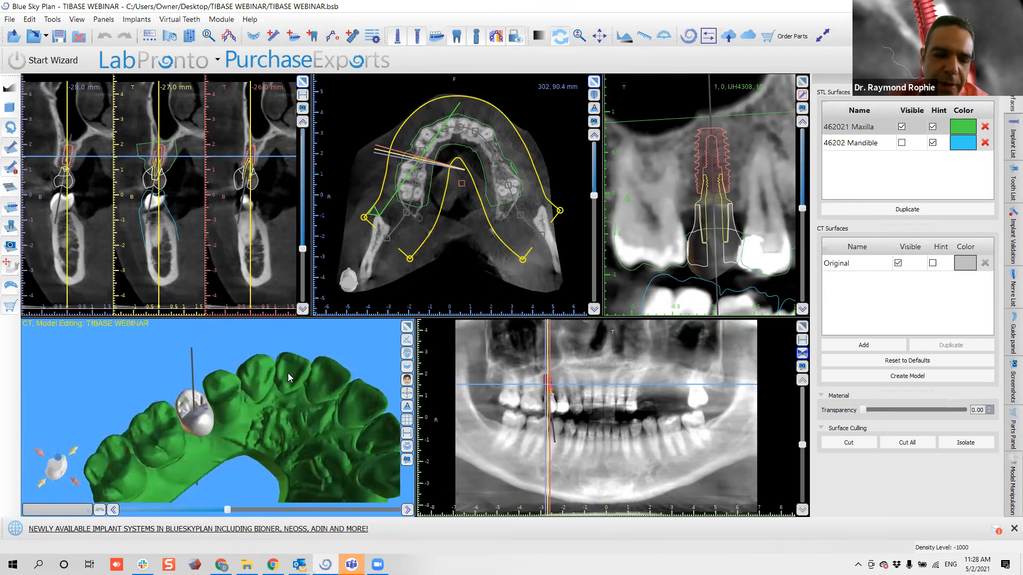
pyautogui.moveTo(290, 378); pyautogui.dragTo(297, 417)
pyautogui.moveTo(286, 389); pyautogui.dragTo(312, 365, button='middle')
pyautogui.moveTo(311, 365)
pyautogui.mouseDown()
pyautogui.moveTo(306, 381)
pyautogui.moveTo(298, 376)
pyautogui.mouseUp()
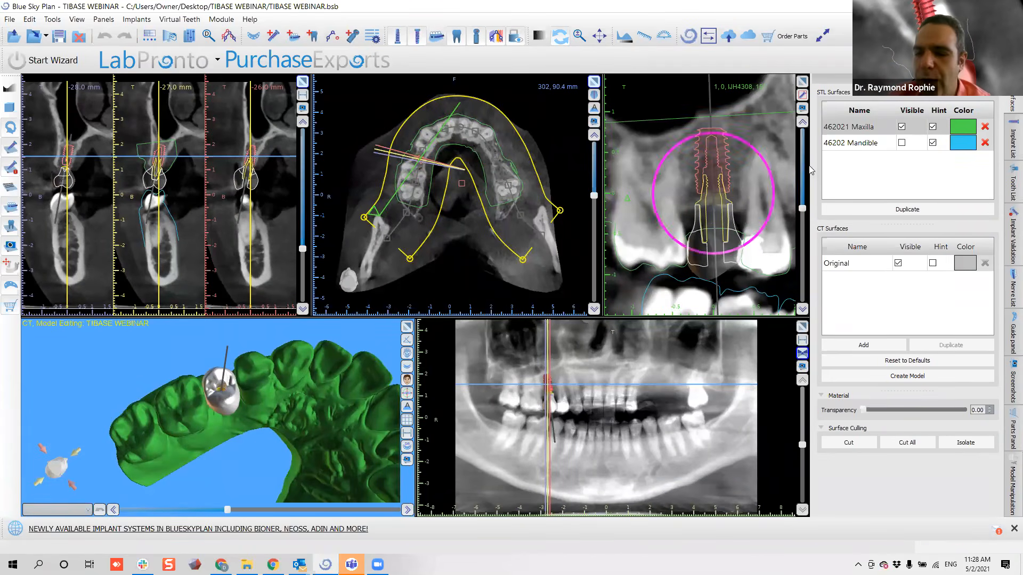
# Hide the teeth and take a closer look at the titanium base in the maxilla model.
pyautogui.click(455, 39)
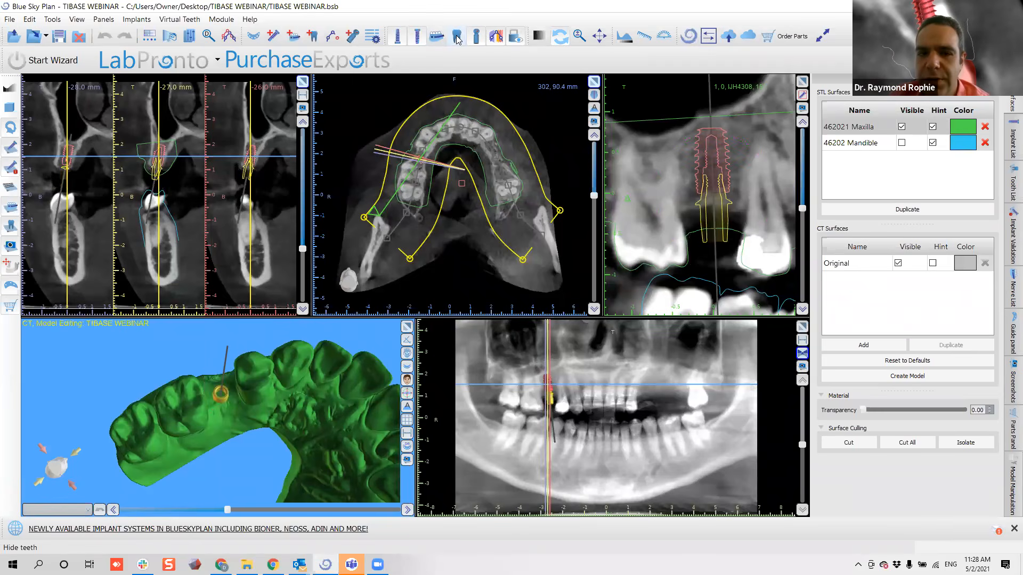
pyautogui.click(456, 39)
pyautogui.click(455, 38)
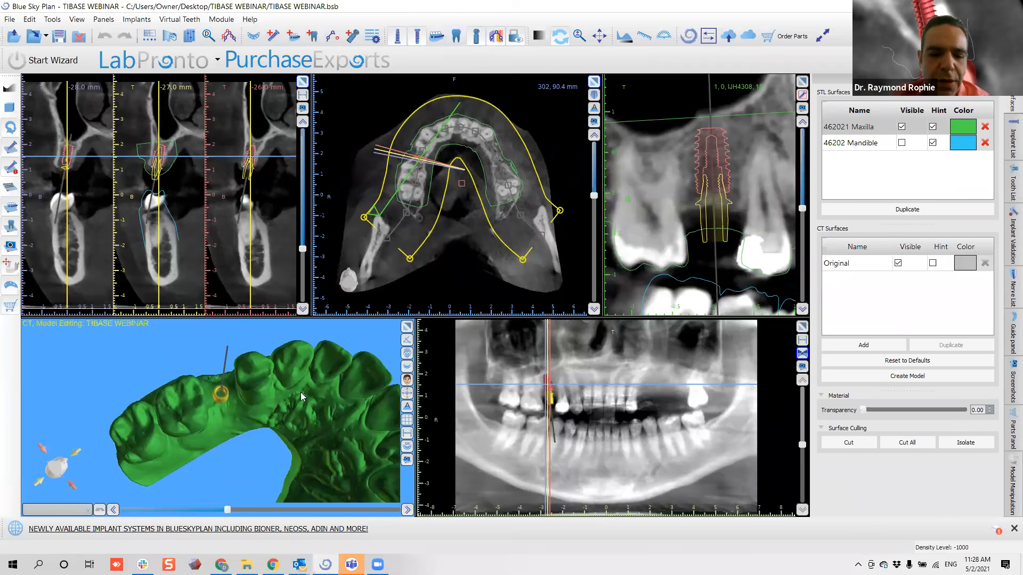
pyautogui.scroll(3, 283, 448)
pyautogui.moveTo(287, 440); pyautogui.dragTo(229, 449)
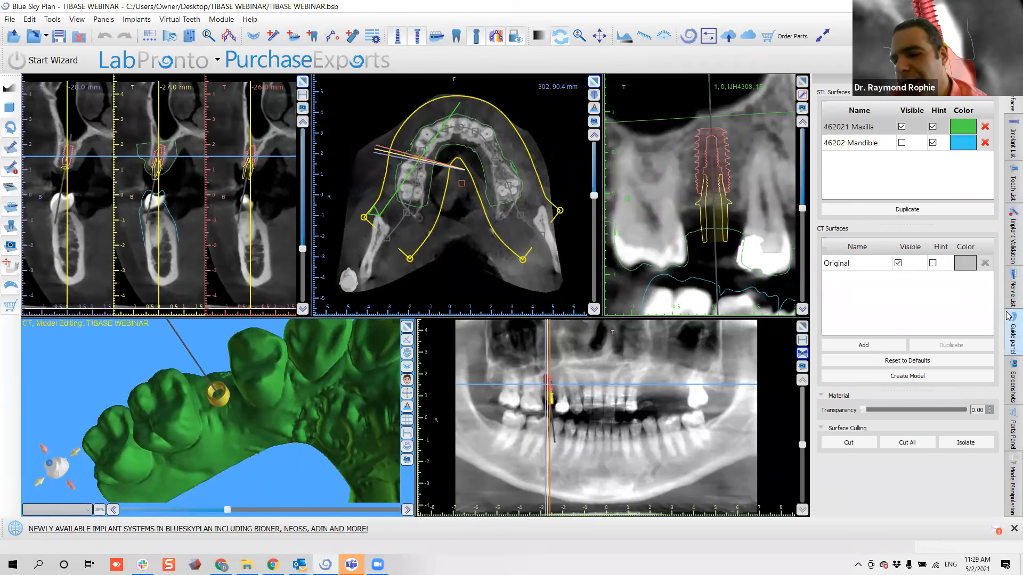
# Open the Implant List with the implant, abutment and guide tube settings.
pyautogui.click(1011, 144)
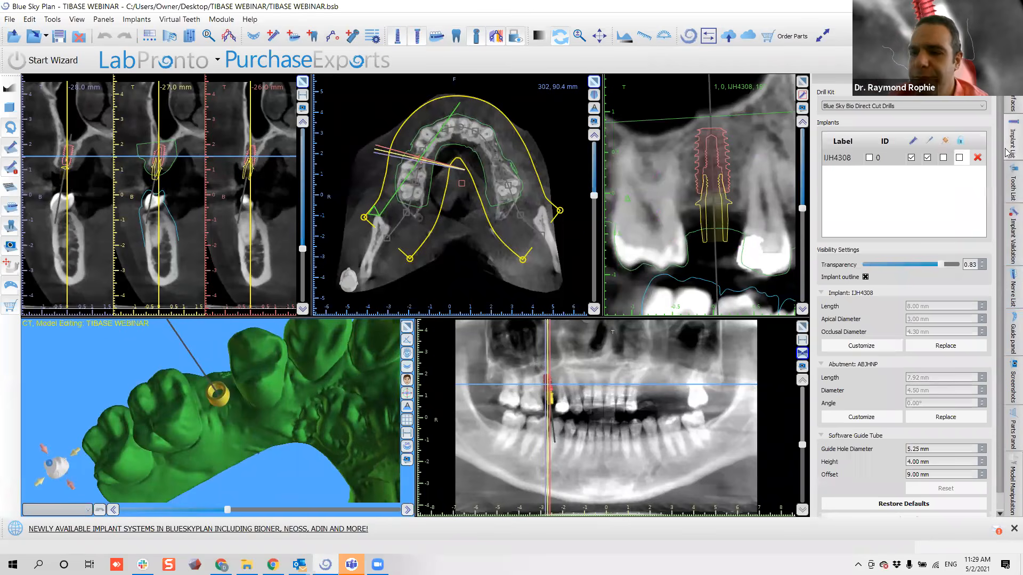
pyautogui.click(101, 21)
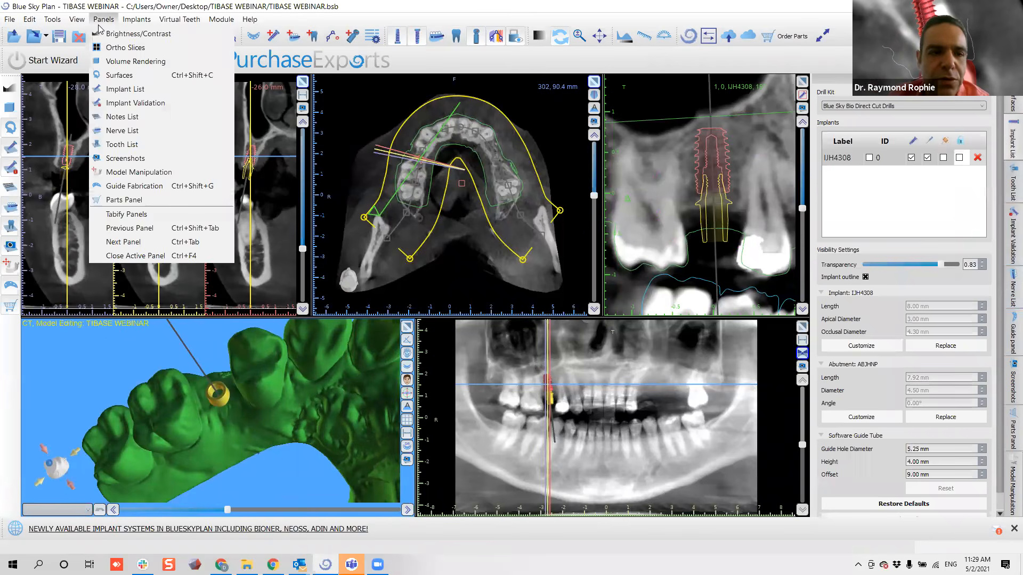
pyautogui.click(125, 90)
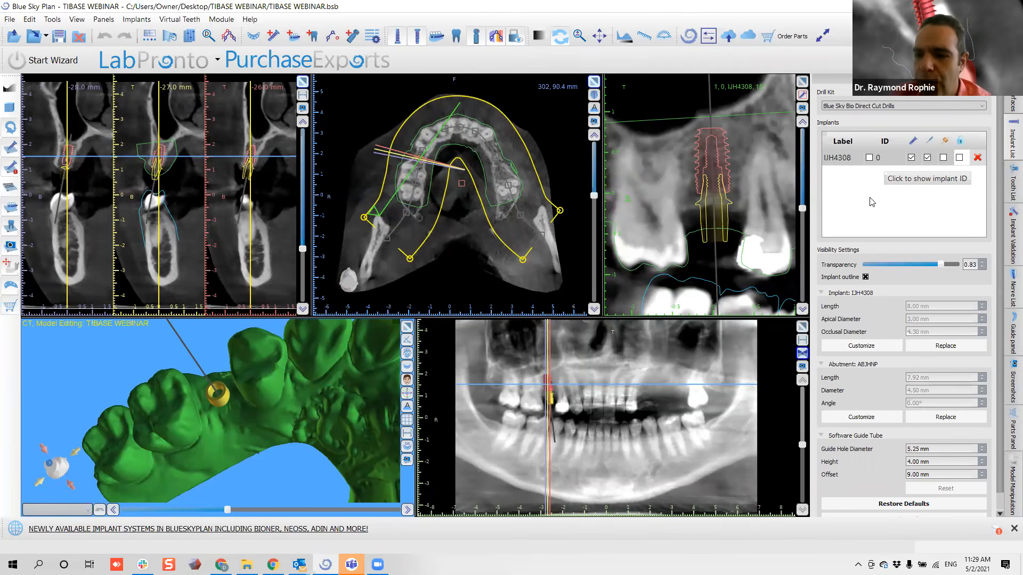
# Set the ID of implant IJH4308 to 4 and show the ID in all views.
pyautogui.doubleClick(884, 158)
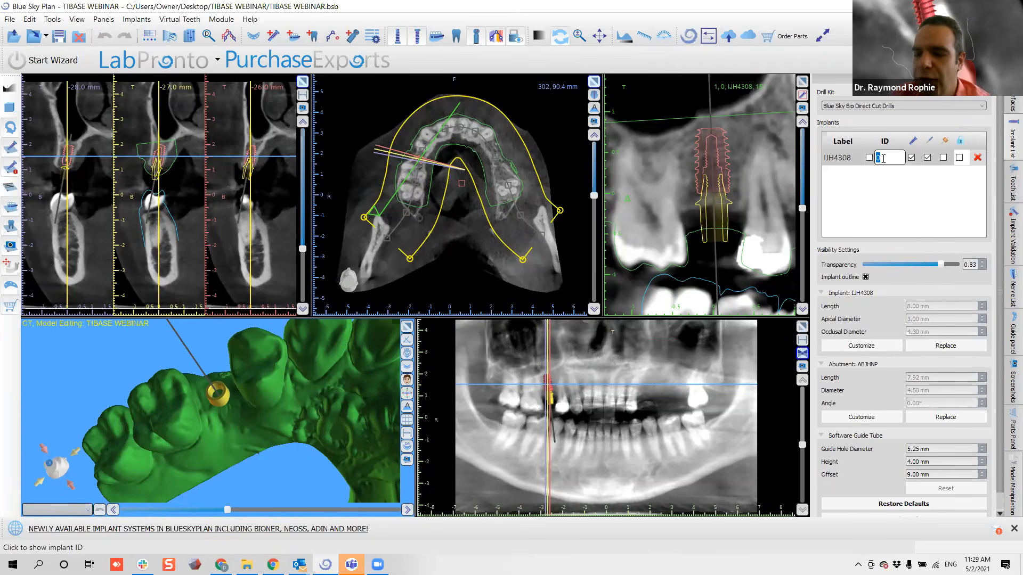
pyautogui.write('4')
pyautogui.click(869, 157)
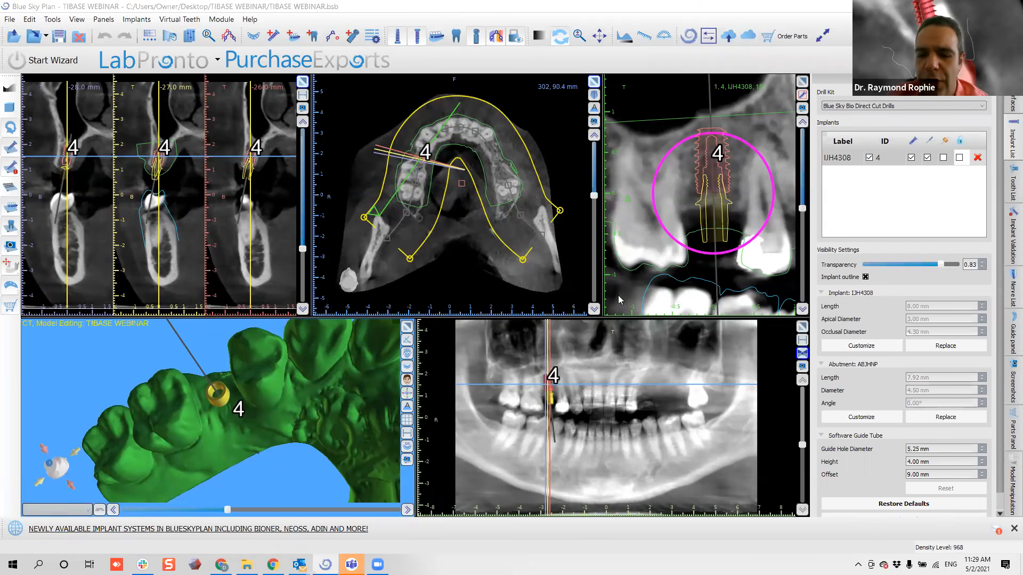
# Rotate the implant-aligned cross-section around implant 4 to examine the implant and abutment against the bone and neighbouring teeth.
pyautogui.scroll(-3, 267, 393)
pyautogui.moveTo(308, 423); pyautogui.dragTo(306, 410, button='middle')
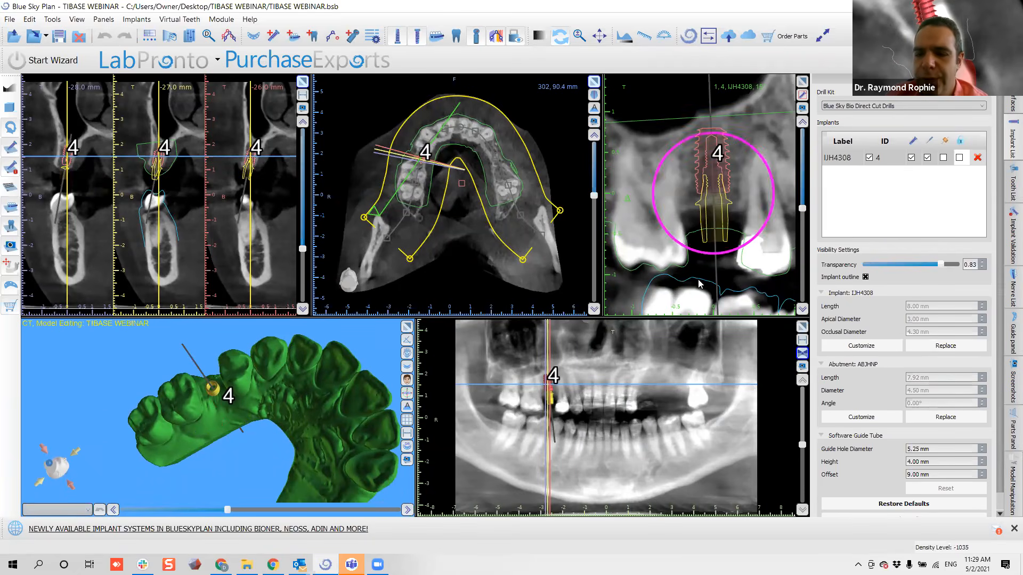
pyautogui.scroll(1, 717, 246)
pyautogui.scroll(-2, 717, 246)
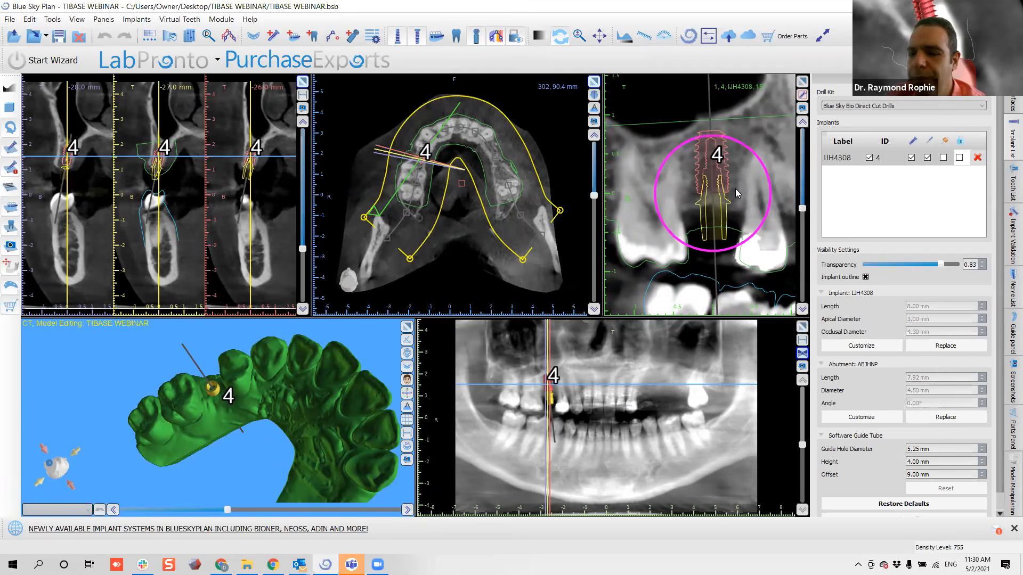
pyautogui.scroll(-3, 736, 190)
pyautogui.scroll(-5, 735, 190)
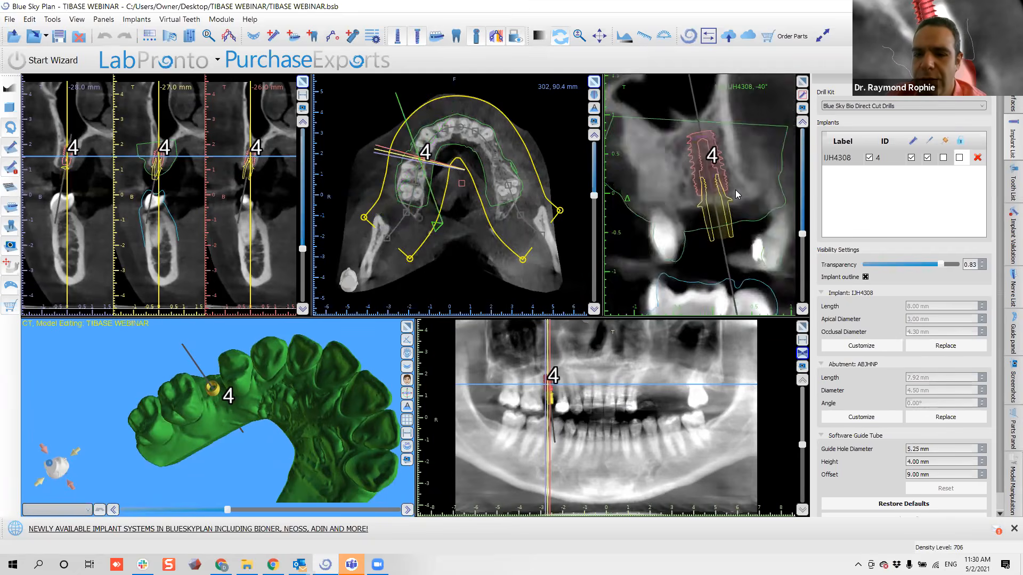
pyautogui.scroll(-8, 735, 189)
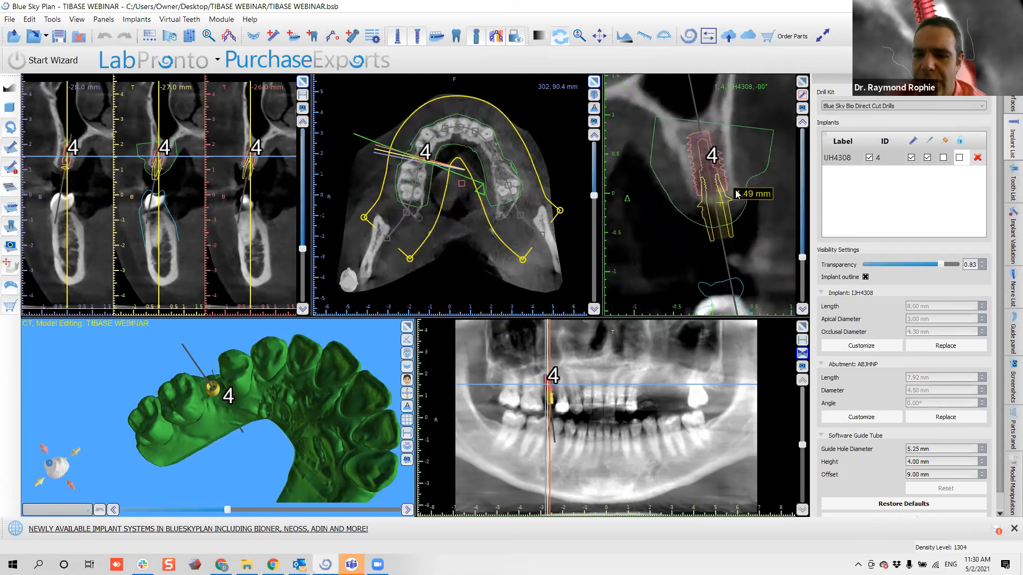
pyautogui.scroll(-6, 739, 220)
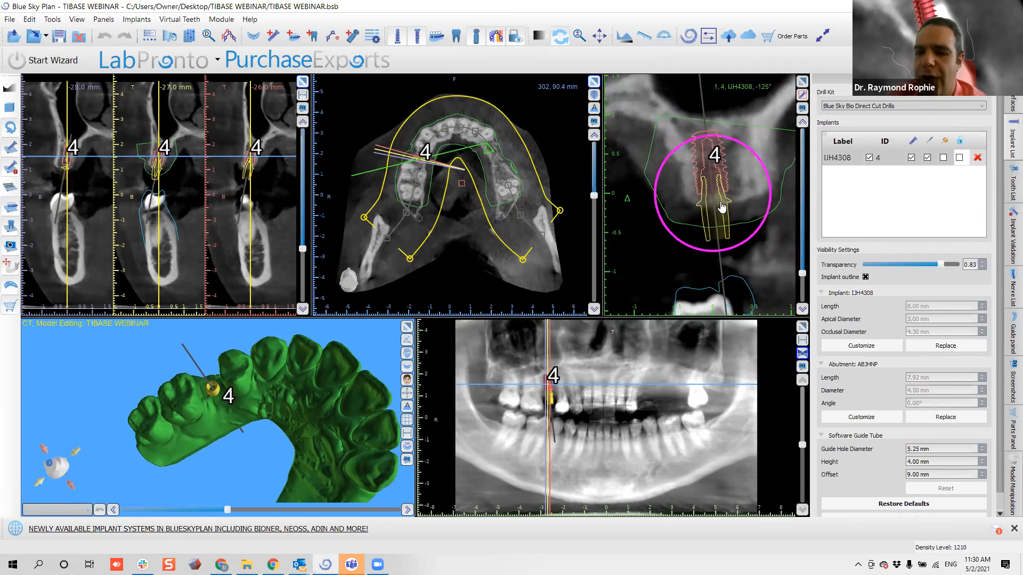
pyautogui.scroll(-3, 740, 203)
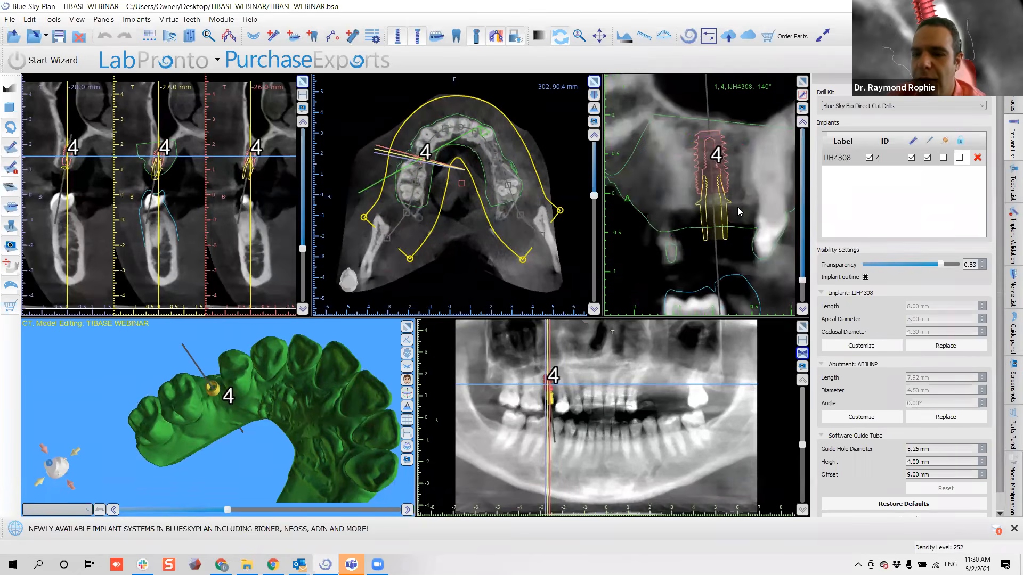
pyautogui.scroll(-2, 737, 207)
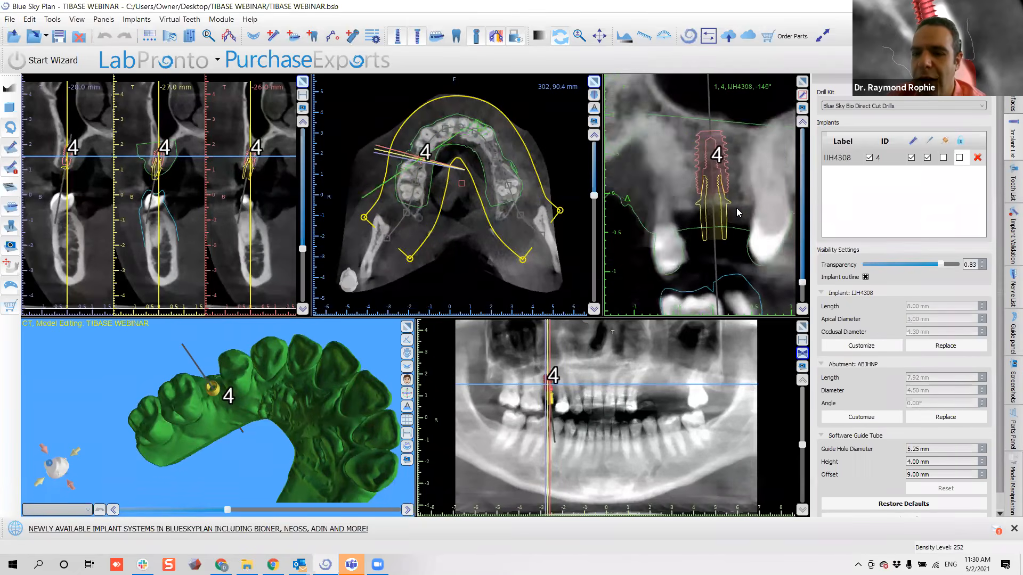
# Lock implant 4 in its planned position.
pyautogui.click(959, 158)
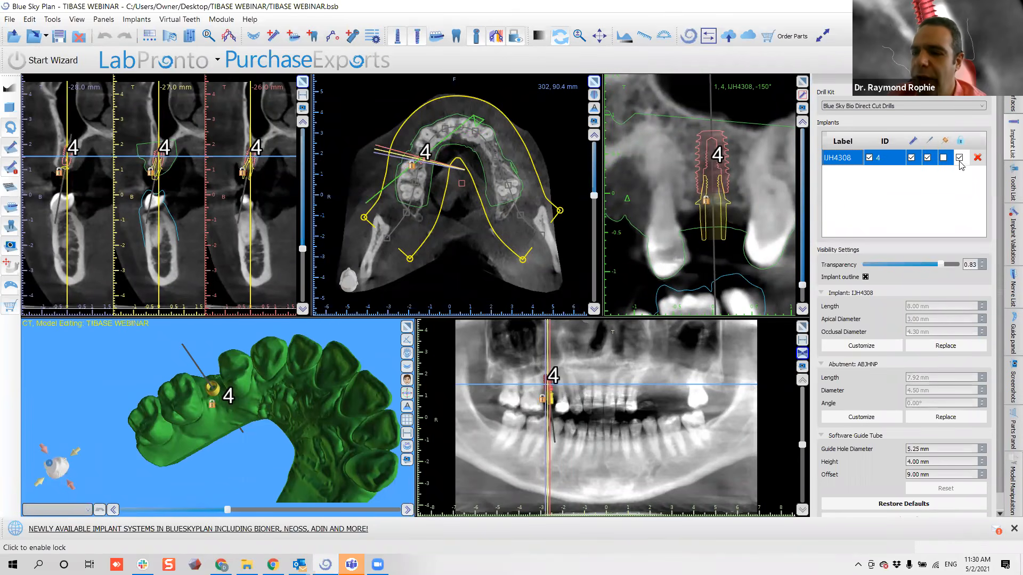
pyautogui.click(972, 176)
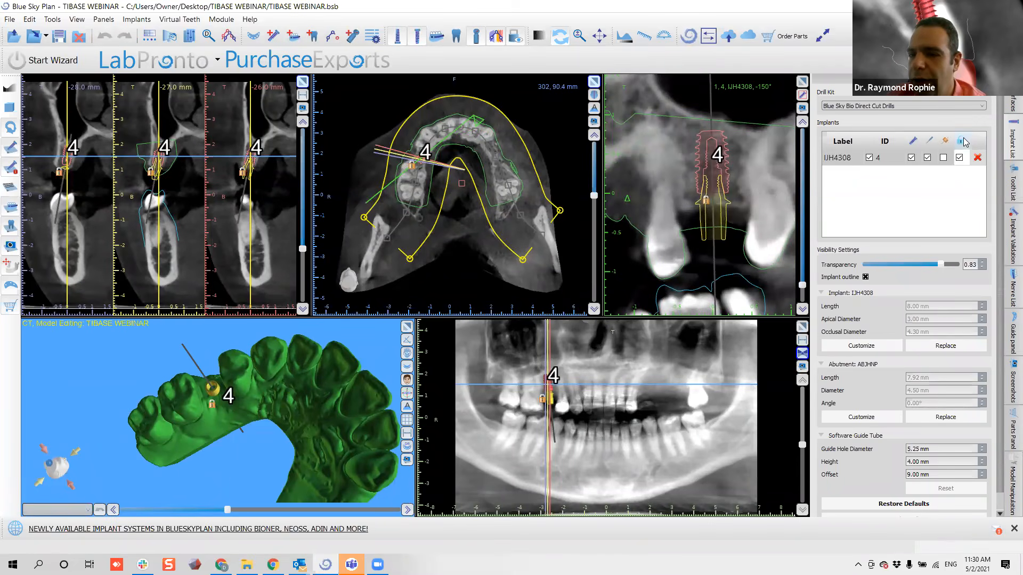
pyautogui.click(960, 158)
pyautogui.click(959, 157)
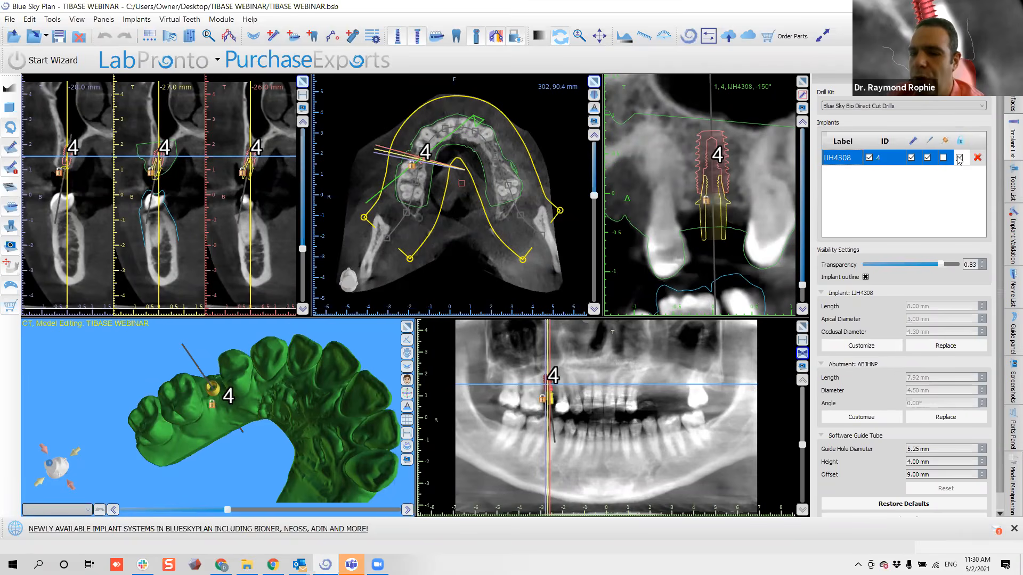
# Unlock implant 4 to try moving it slightly in the cross-section, undo the move and lock the implant again.
pyautogui.click(959, 157)
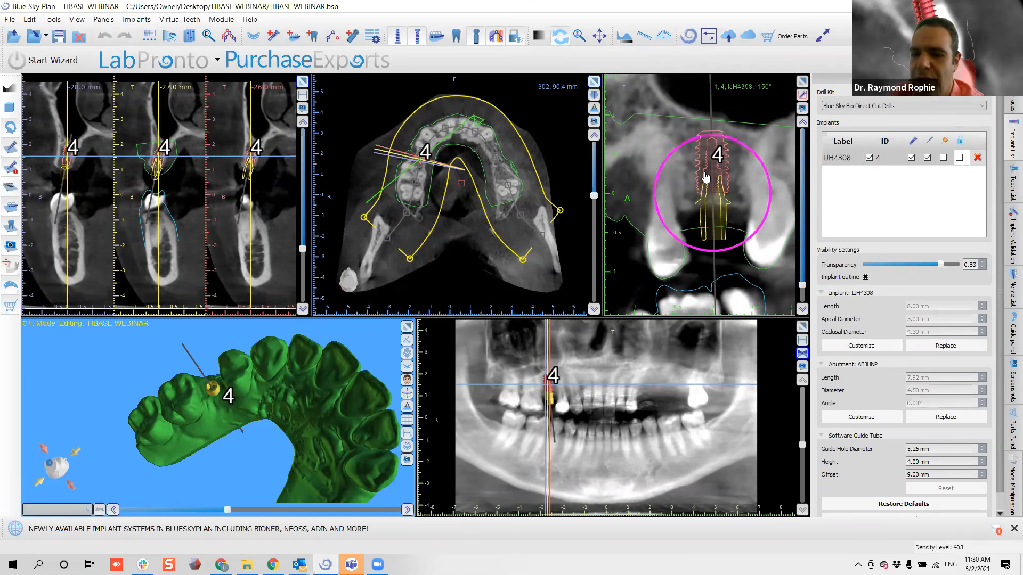
pyautogui.moveTo(712, 177)
pyautogui.mouseDown()
pyautogui.moveTo(745, 168)
pyautogui.moveTo(719, 185)
pyautogui.mouseUp()
pyautogui.click(104, 36)
pyautogui.click(960, 158)
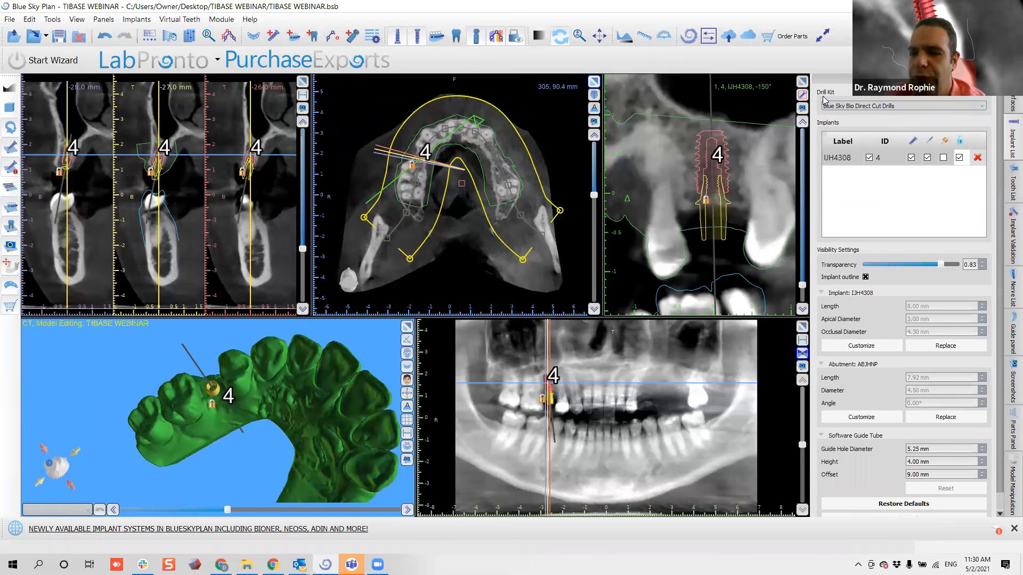
# Select Blue Sky Bio Fully Guided Surgical Kit as the drill kit and show implant 4's guide tube.
pyautogui.click(842, 106)
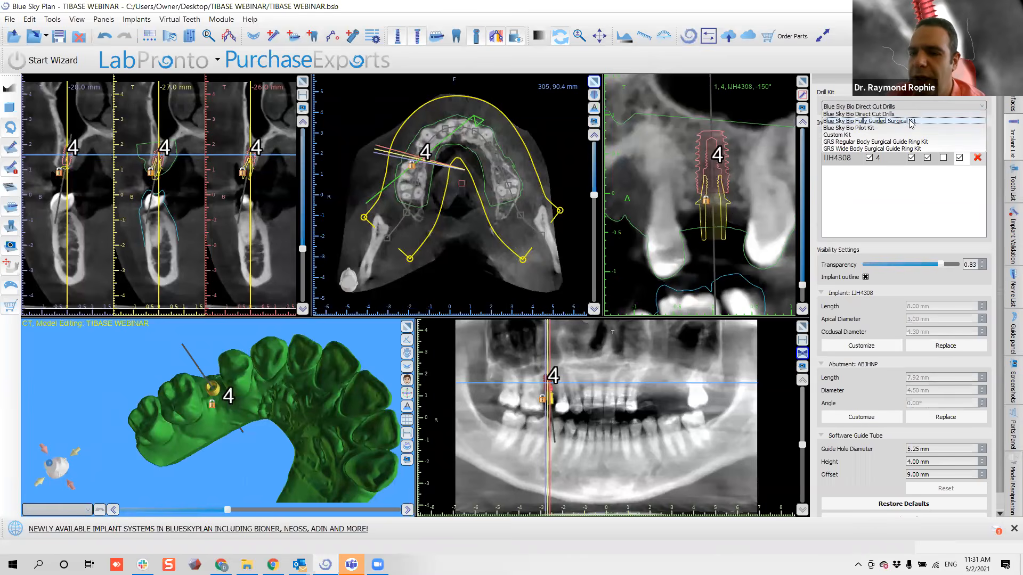
pyautogui.click(911, 122)
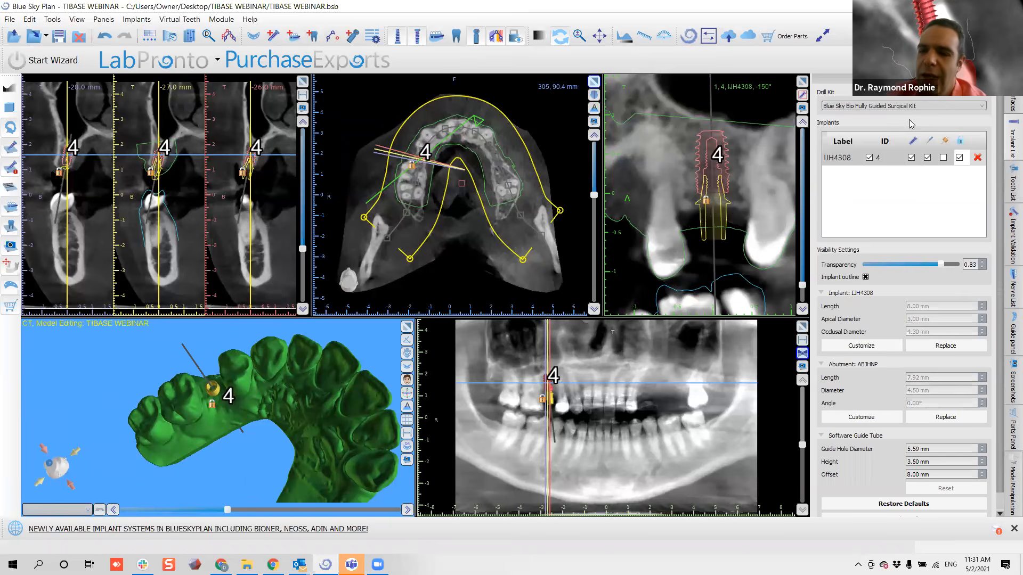
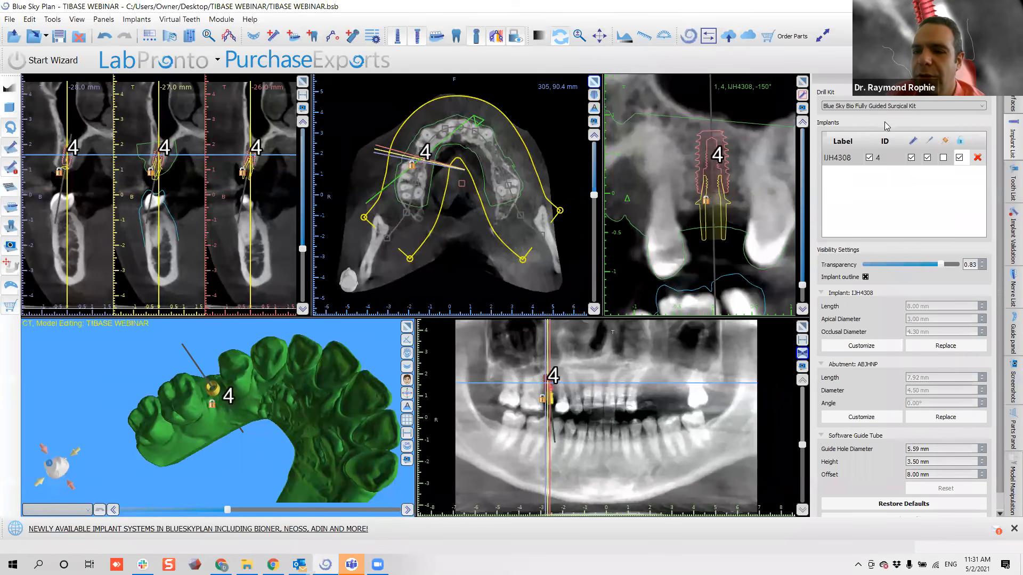
pyautogui.click(943, 159)
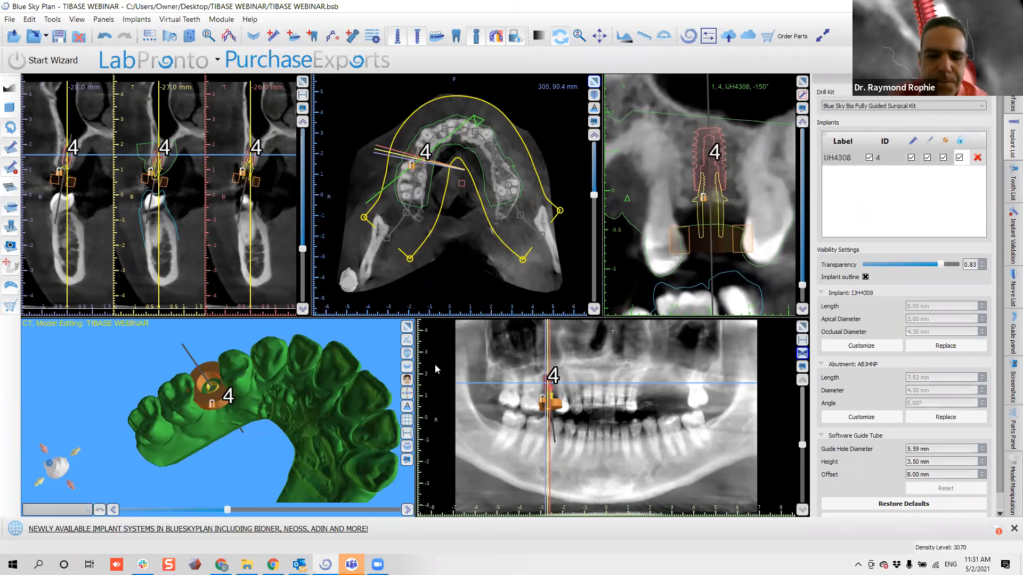
# Inspect the guide tube between the neighbouring teeth on the 3D maxilla model.
pyautogui.moveTo(229, 405); pyautogui.dragTo(196, 377)
pyautogui.moveTo(142, 406); pyautogui.dragTo(166, 501)
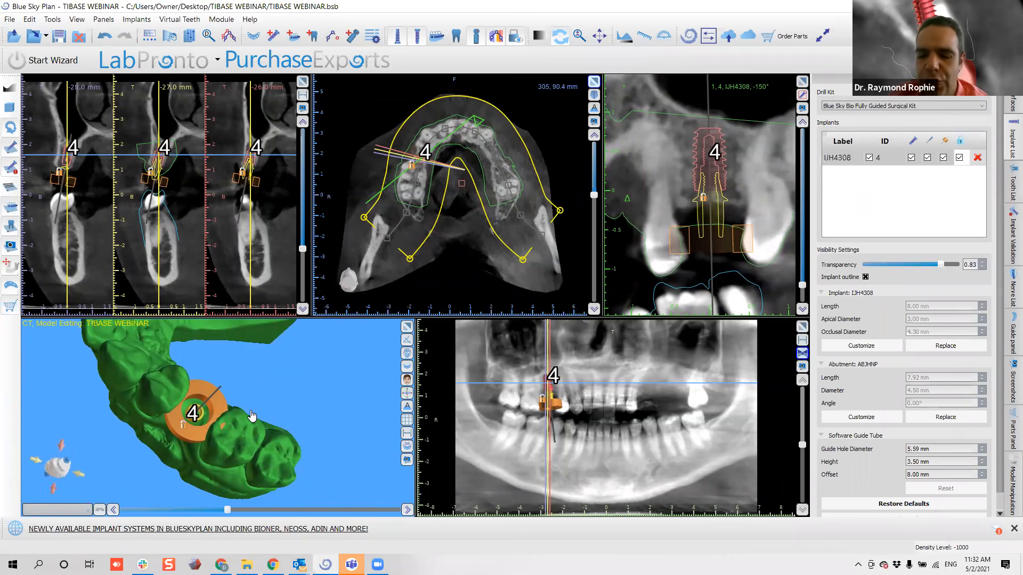
pyautogui.moveTo(271, 385); pyautogui.dragTo(238, 424)
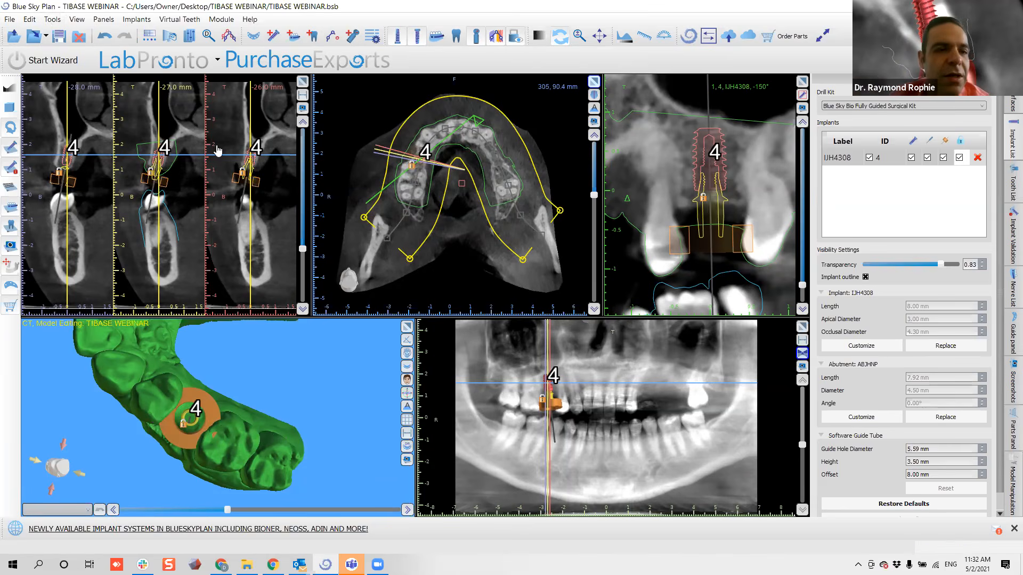
# Set the Software Guide Tube Distance to 0.15 mm in the Surgical Guide preferences and apply the change.
pyautogui.click(53, 19)
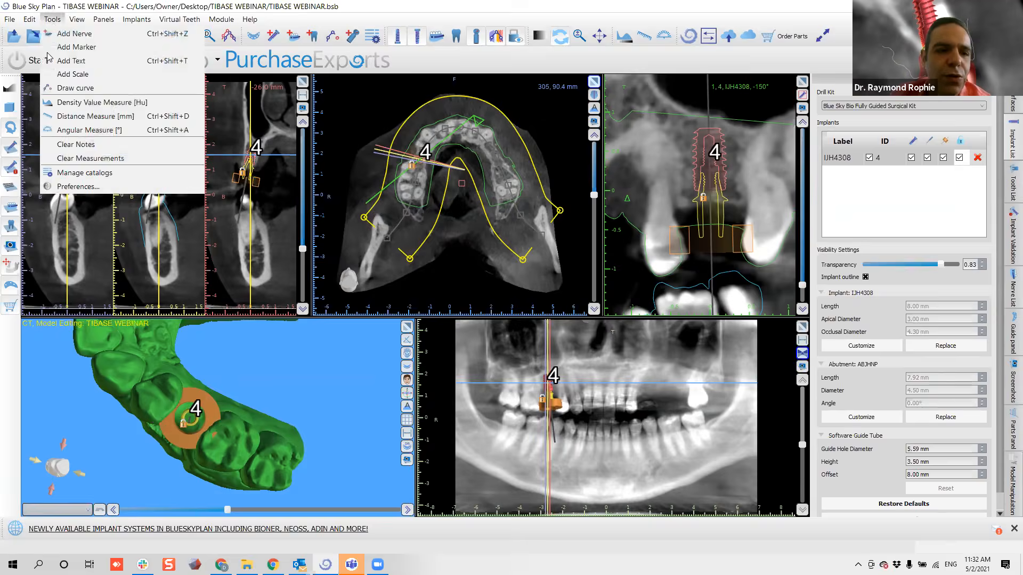
pyautogui.click(63, 186)
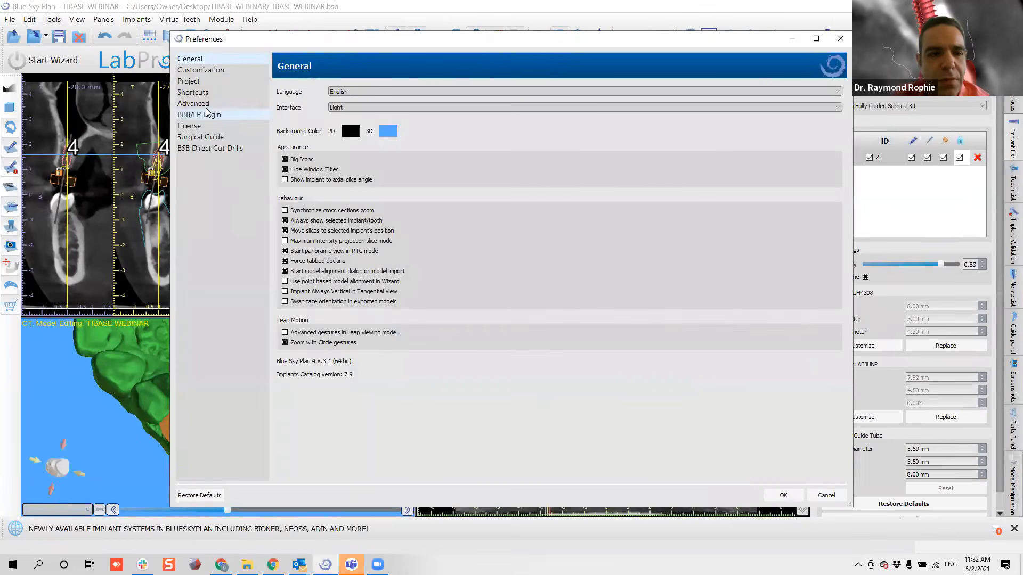
pyautogui.click(213, 138)
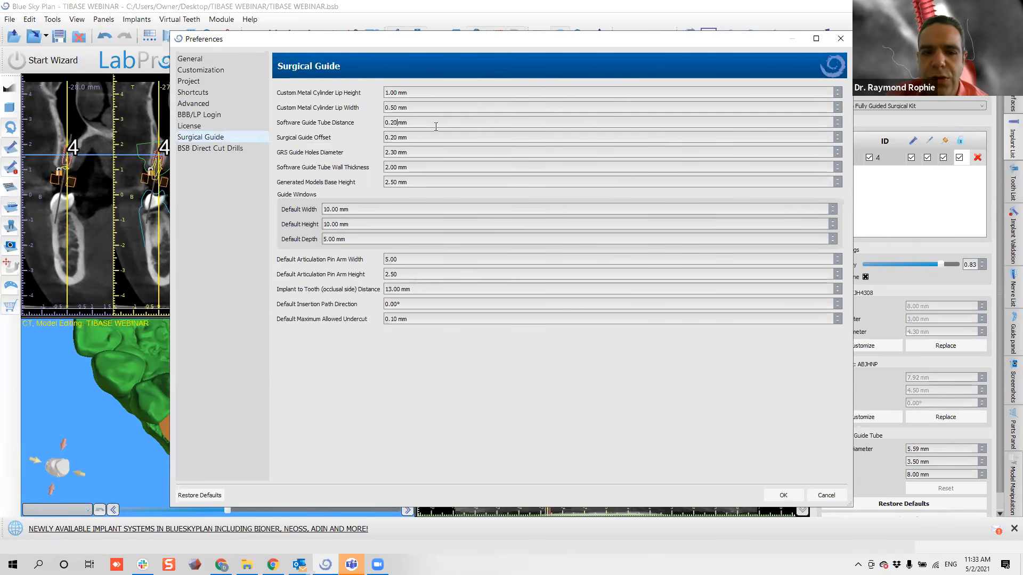
pyautogui.click(404, 127)
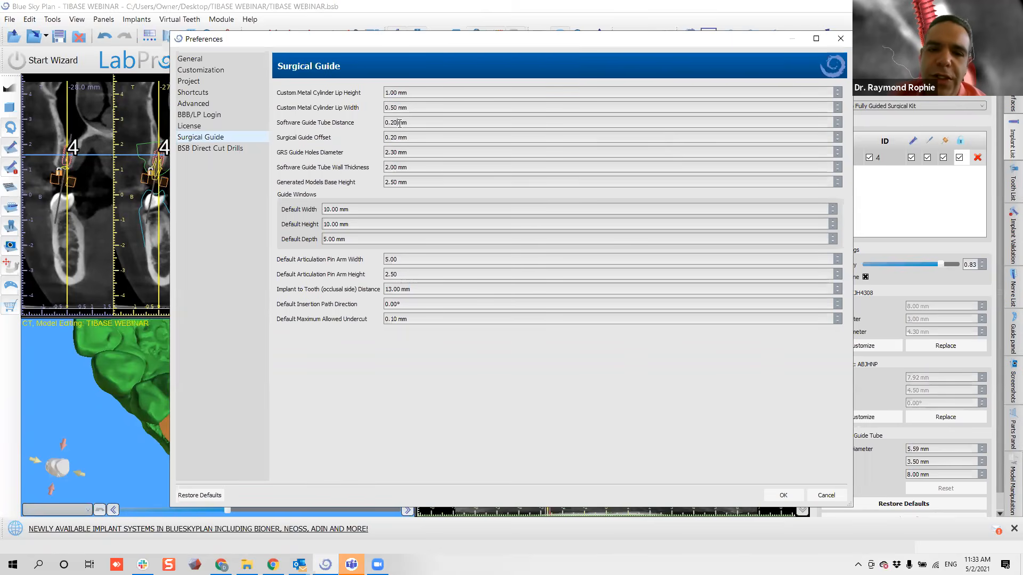
pyautogui.click(400, 123)
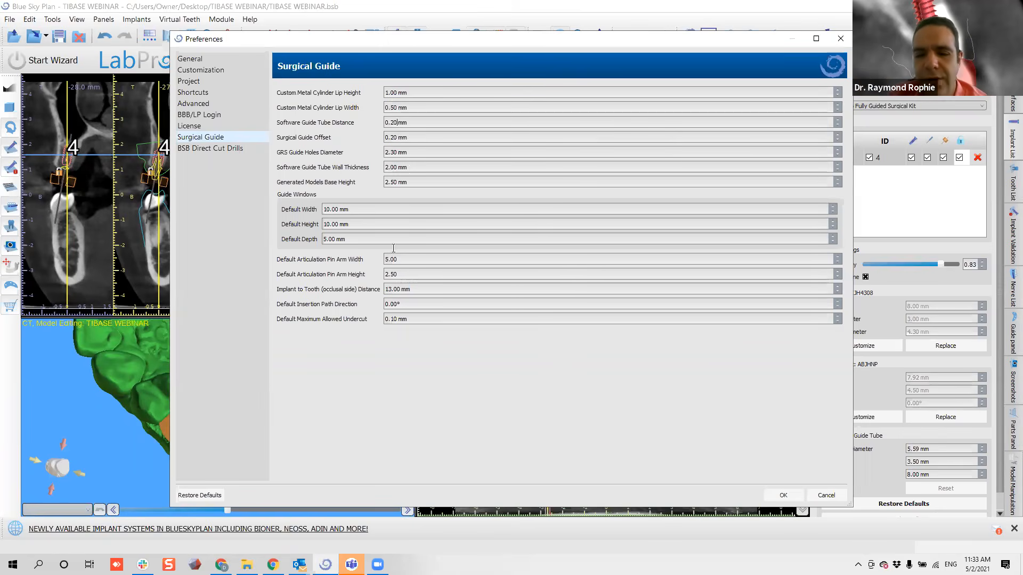
pyautogui.moveTo(392, 121); pyautogui.dragTo(413, 122)
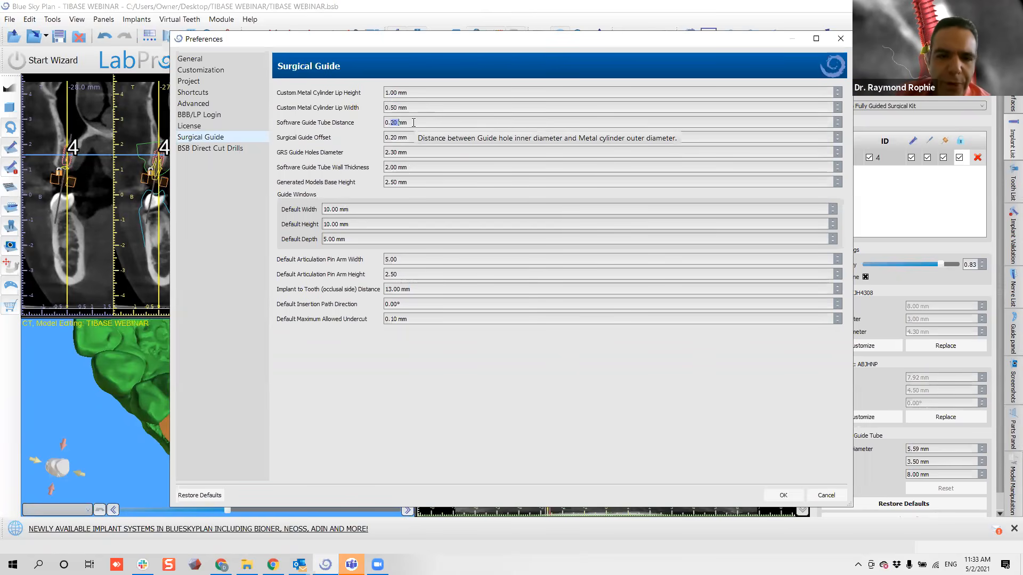
pyautogui.click(413, 121)
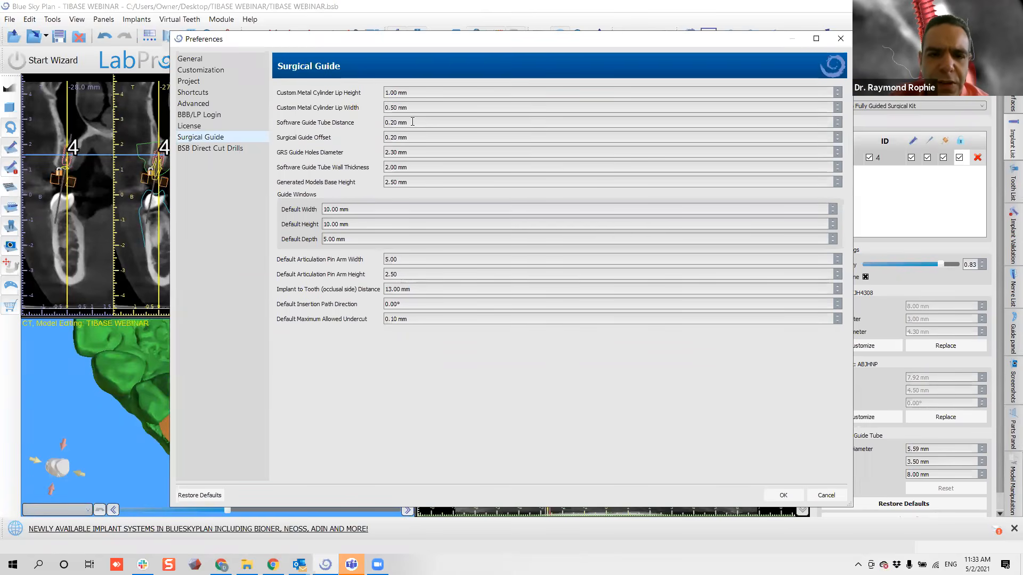
pyautogui.moveTo(413, 121); pyautogui.dragTo(392, 124)
pyautogui.write('10')
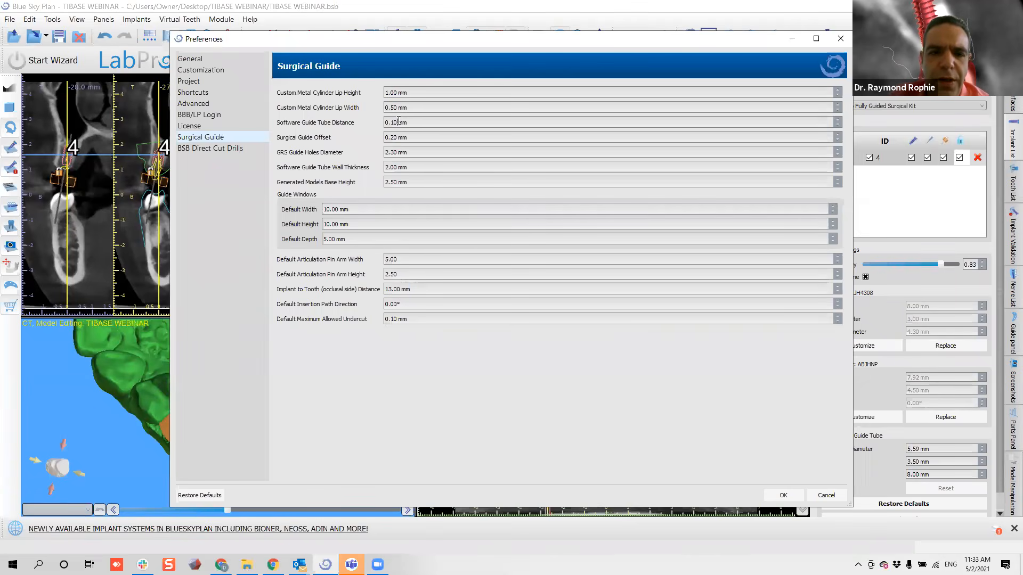
pyautogui.press('BackSpace')
pyautogui.write('5')
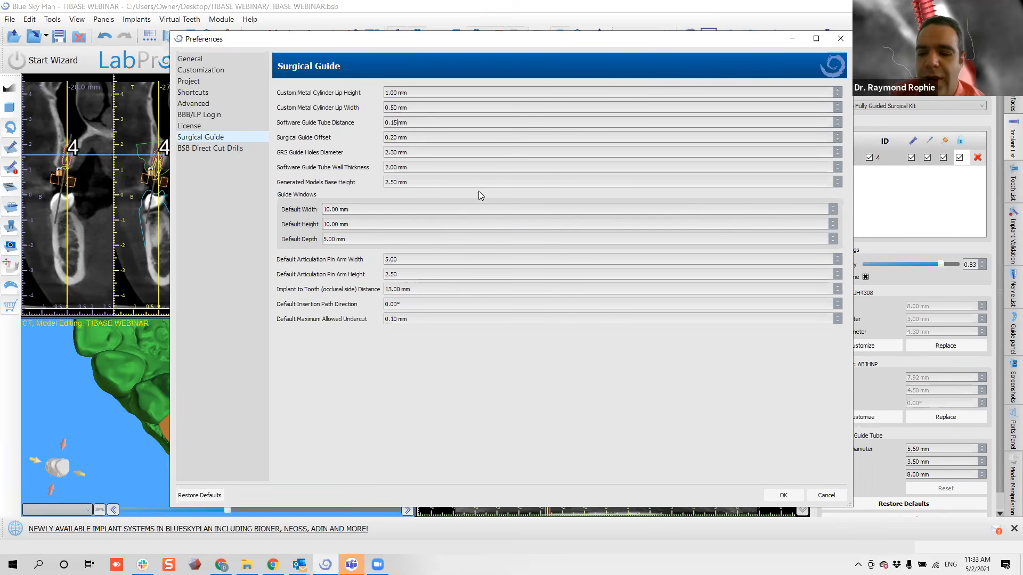
pyautogui.click(779, 493)
# Examine the updated guide tube from the side and occlusally on the 3D model to check its clearance to adjacent teeth.
pyautogui.moveTo(294, 458); pyautogui.dragTo(143, 451)
pyautogui.moveTo(142, 379); pyautogui.dragTo(224, 419)
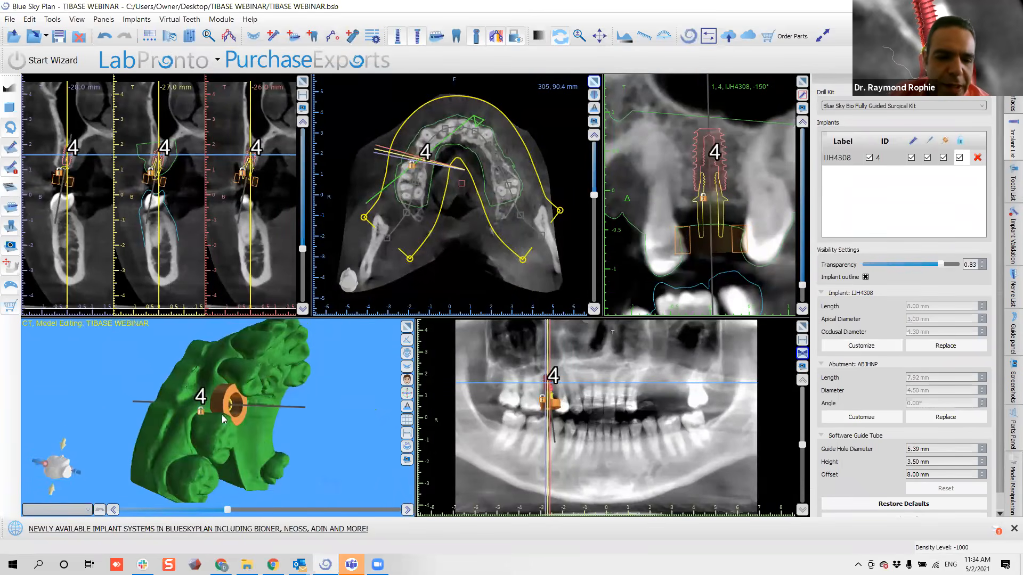
pyautogui.moveTo(154, 408); pyautogui.dragTo(214, 450)
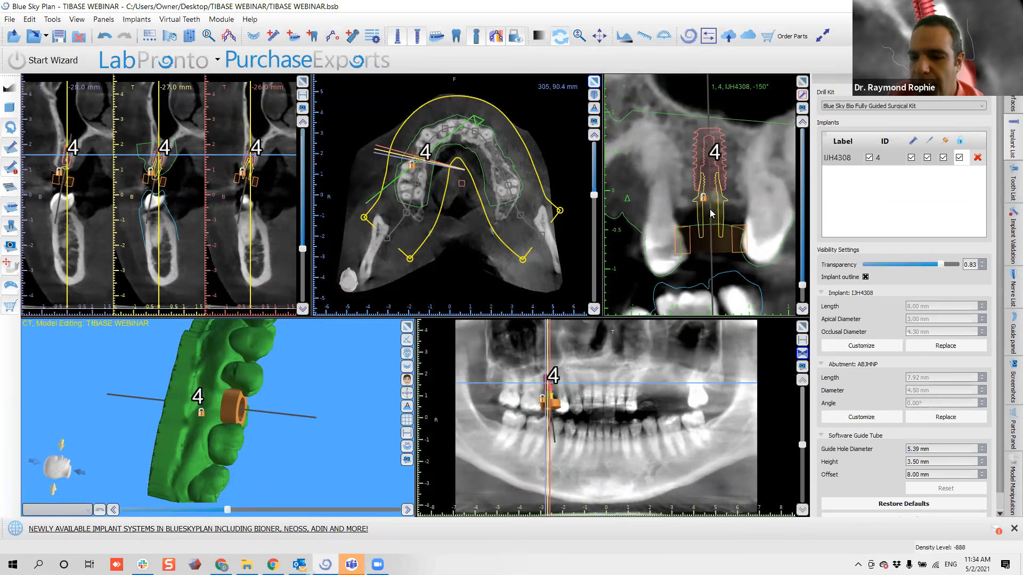
pyautogui.moveTo(326, 419); pyautogui.dragTo(247, 393)
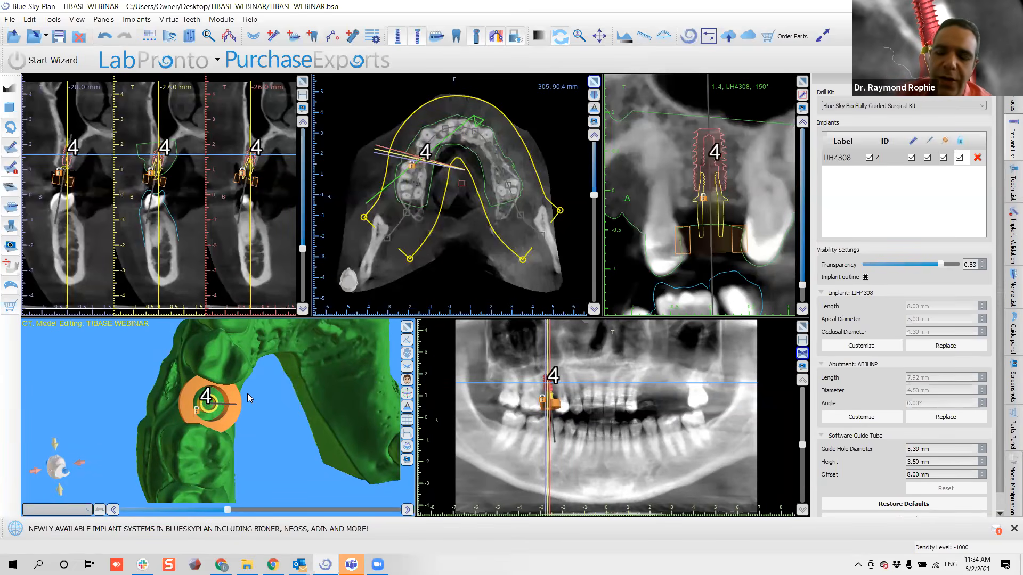
pyautogui.moveTo(274, 426); pyautogui.dragTo(297, 459)
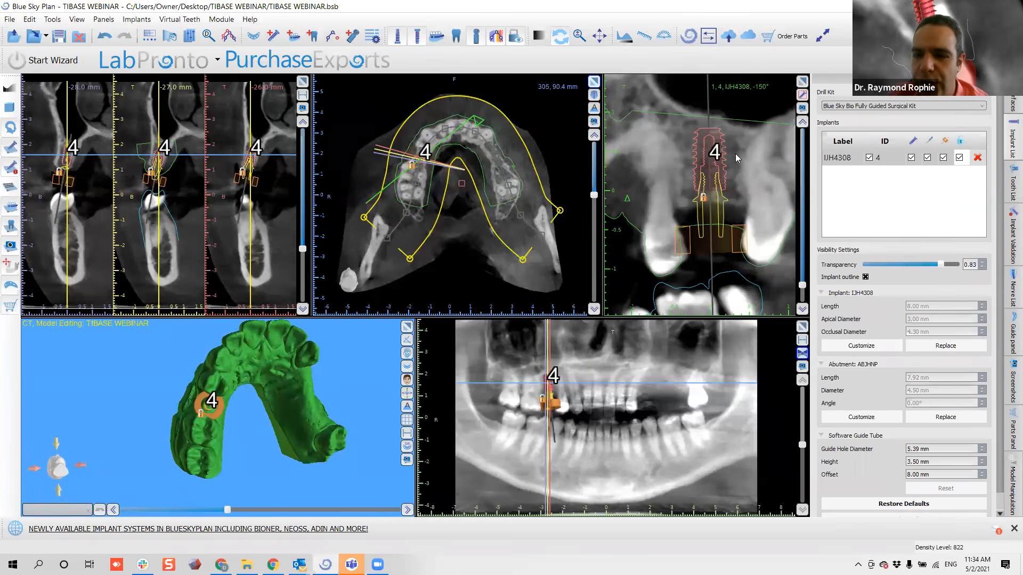
# Enlarge implant 4's cross-section and examine the guide tube against the ridge and neighbouring teeth through slices all around the implant.
pyautogui.click(801, 82)
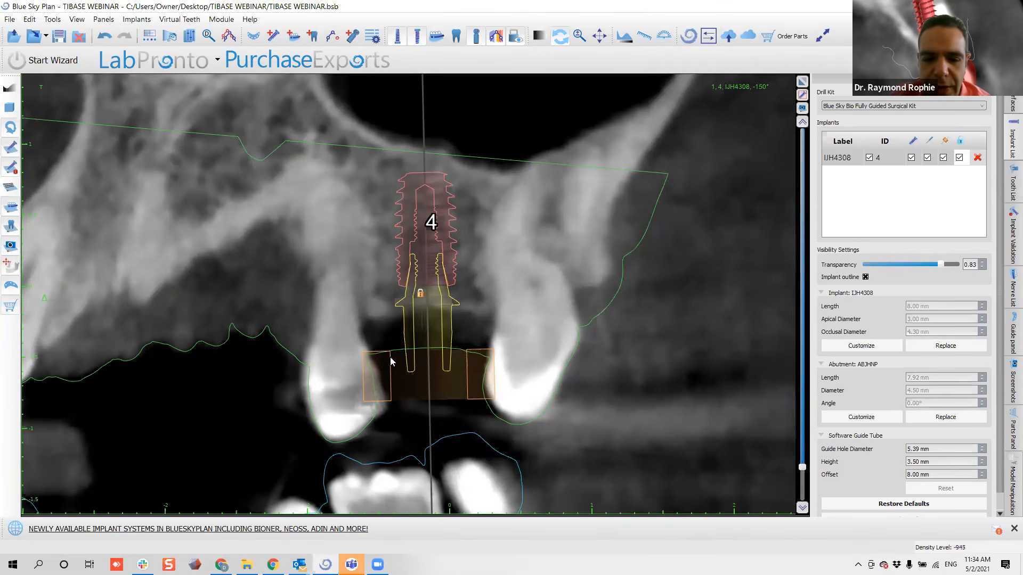
pyautogui.scroll(-5, 427, 362)
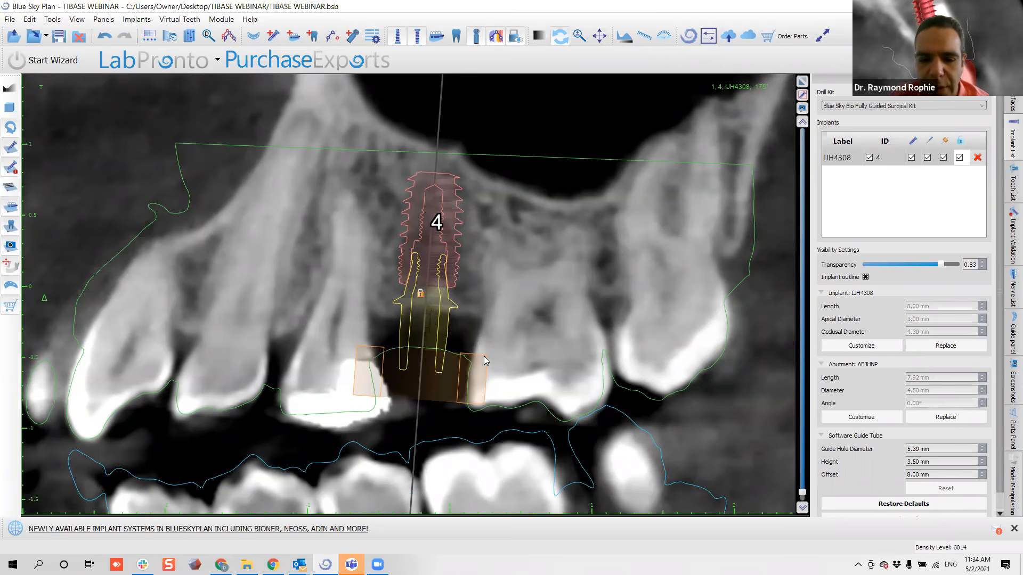
pyautogui.scroll(-5, 483, 356)
pyautogui.scroll(-10, 462, 352)
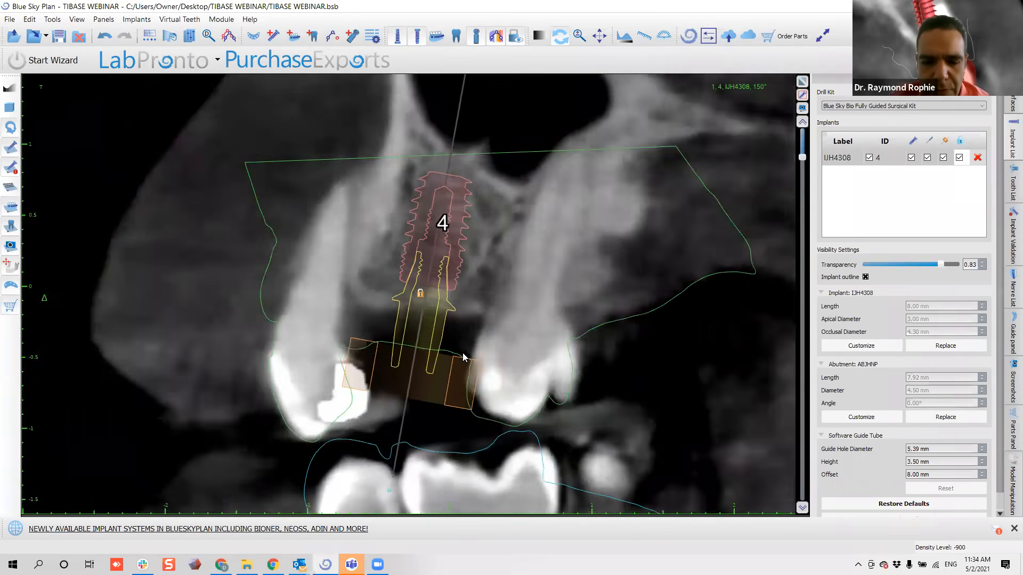
pyautogui.scroll(-10, 460, 355)
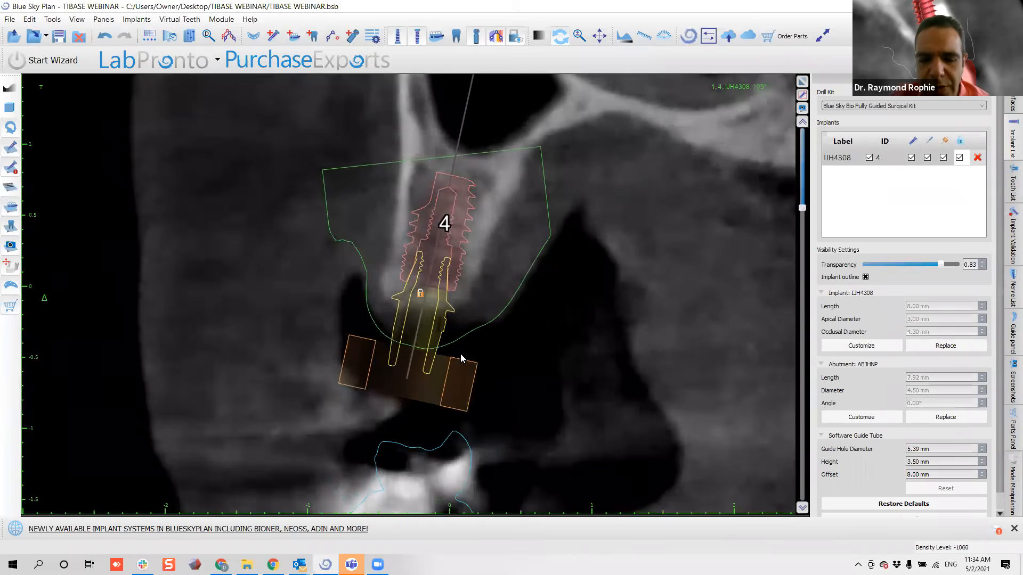
pyautogui.scroll(-8, 461, 353)
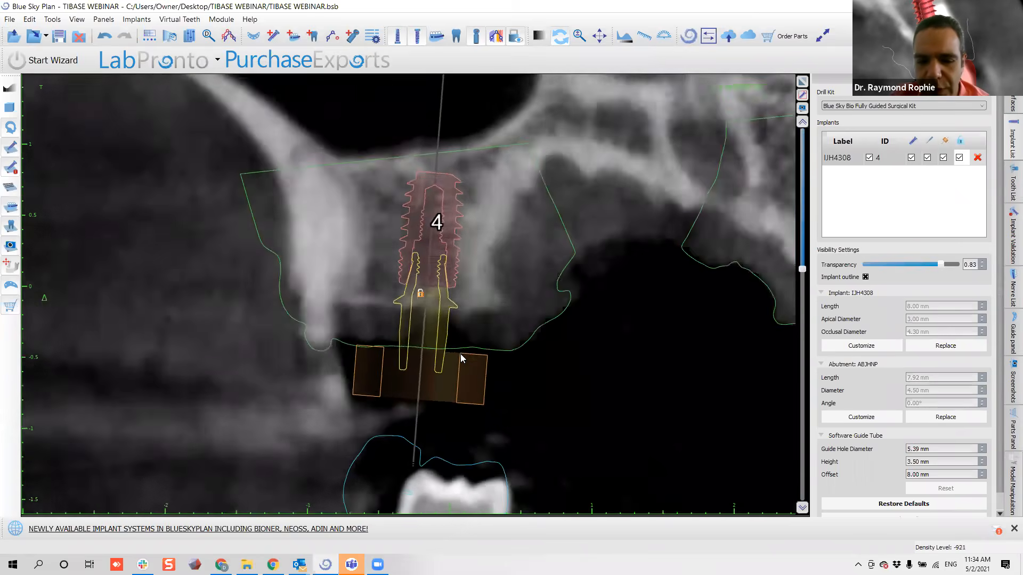
pyautogui.scroll(-6, 461, 358)
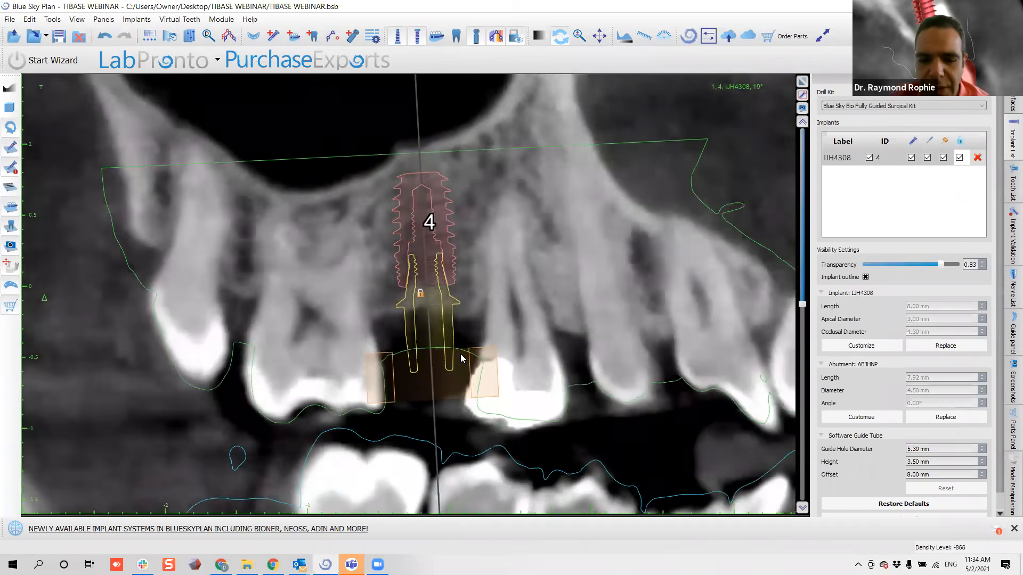
pyautogui.scroll(-2, 460, 361)
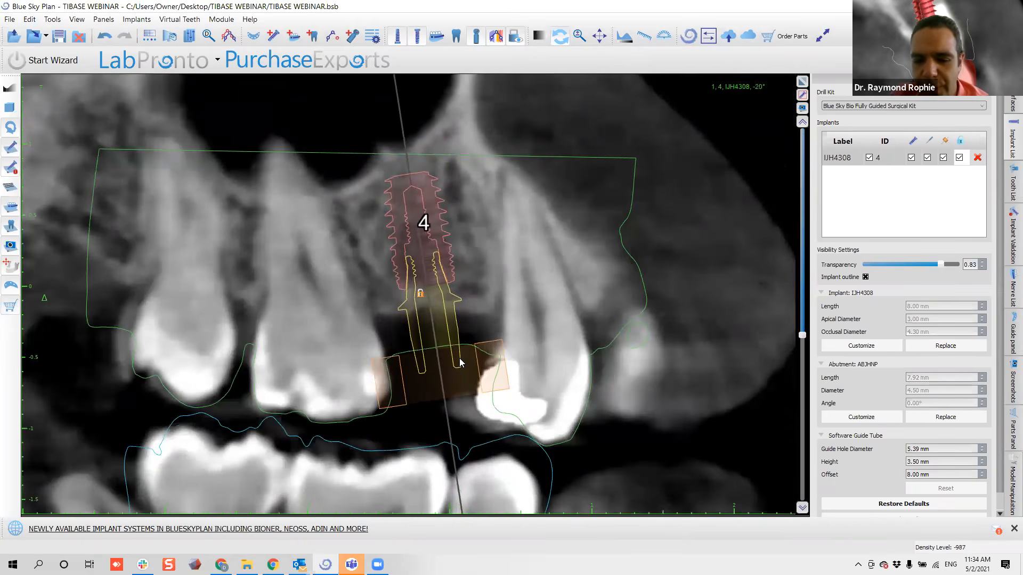
pyautogui.scroll(9, 541, 378)
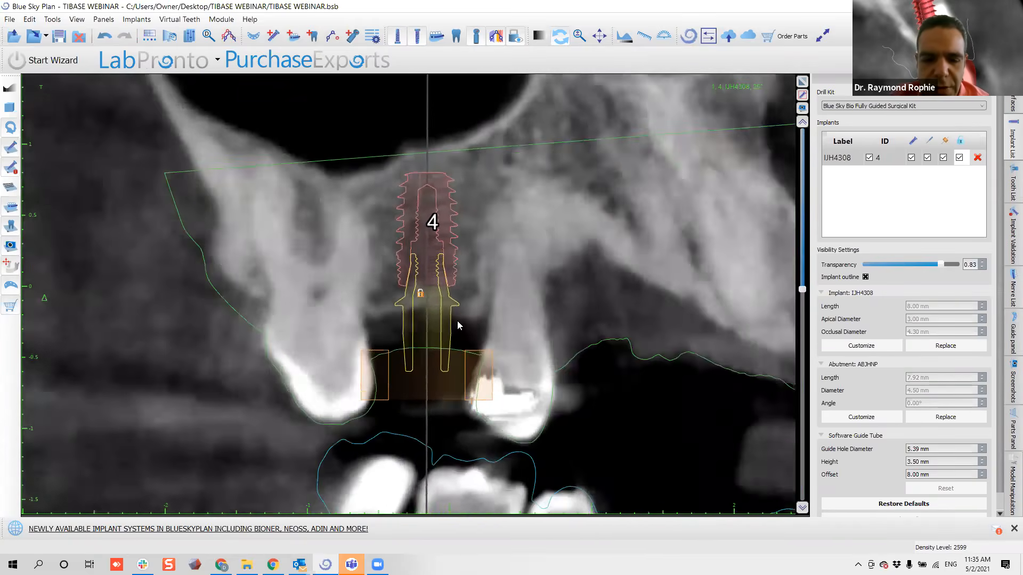
# Try raising implant 4's software guide tube to a 10 mm offset, check it in the slices and reset the tube.
pyautogui.rightClick(423, 243)
pyautogui.click(378, 373)
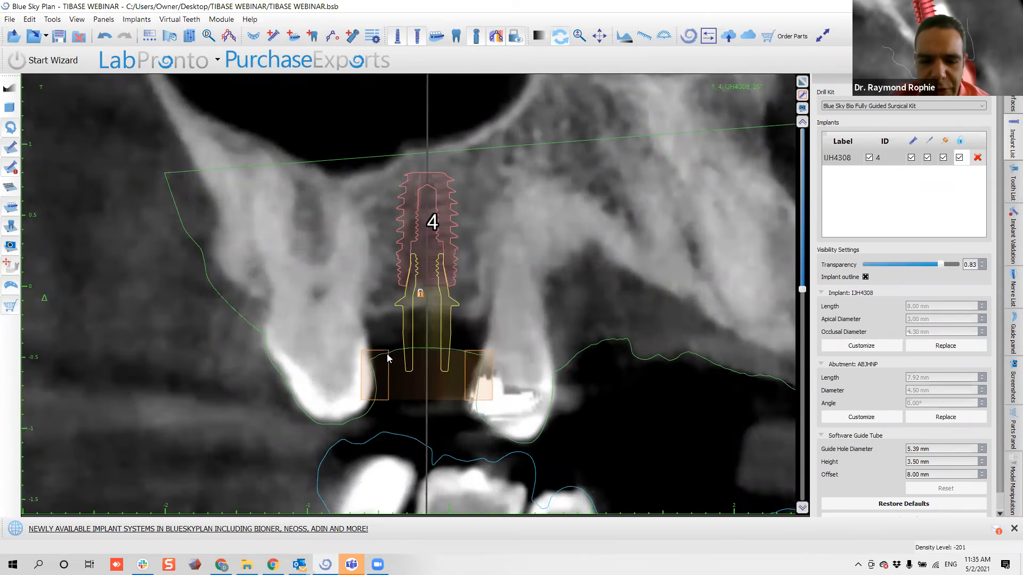
pyautogui.rightClick(431, 260)
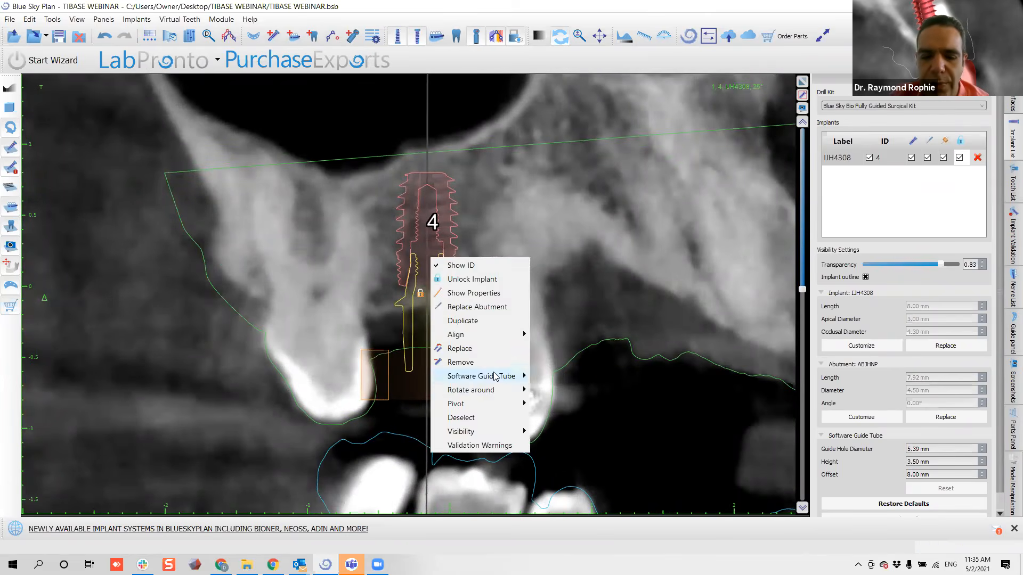
pyautogui.moveTo(494, 378)
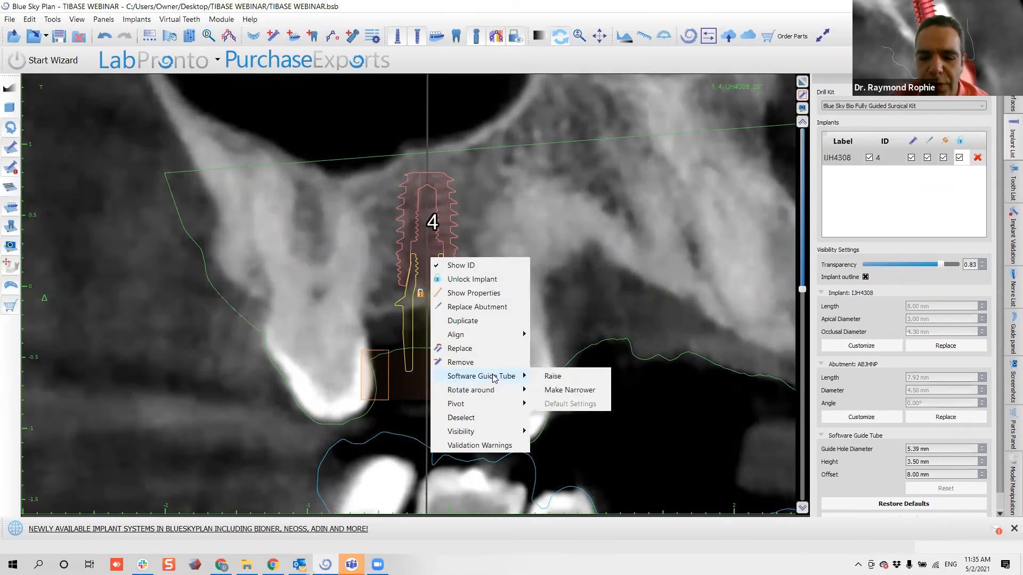
pyautogui.click(553, 376)
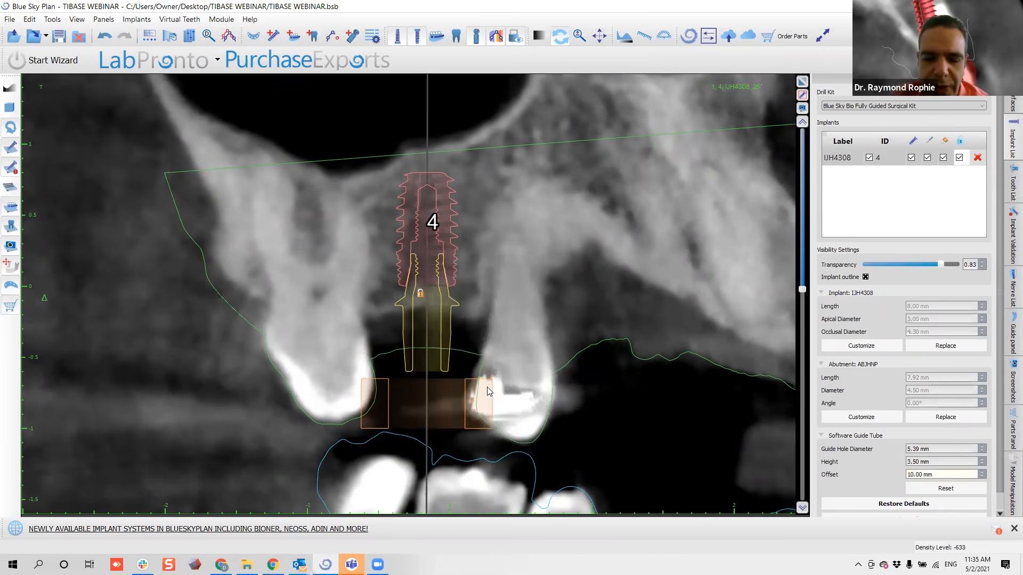
pyautogui.scroll(-3, 435, 370)
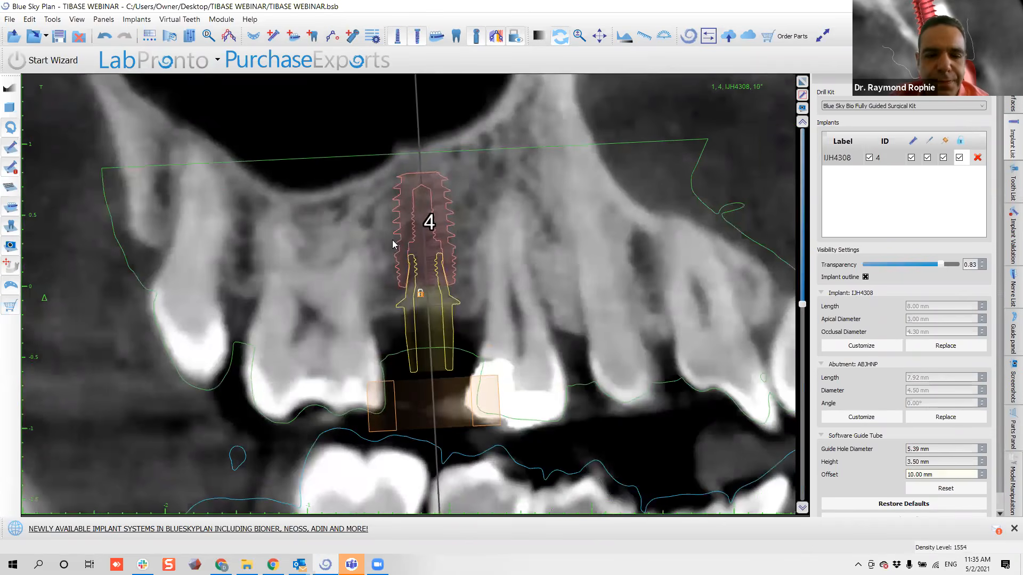
pyautogui.click(938, 491)
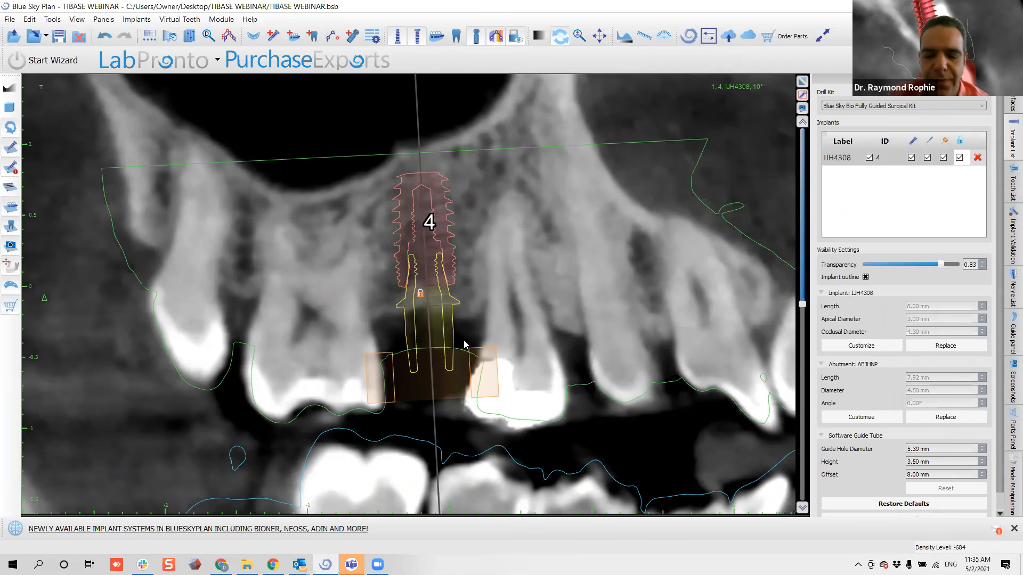
# Try raising the software guide tube to an 11.5 mm offset and restore its defaults.
pyautogui.rightClick(427, 245)
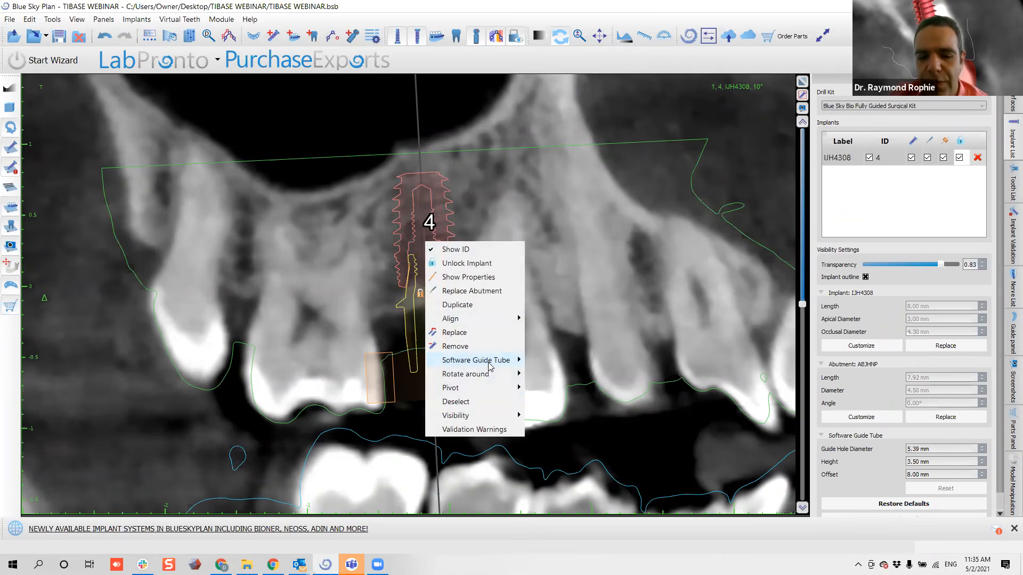
pyautogui.moveTo(497, 364)
pyautogui.click(544, 362)
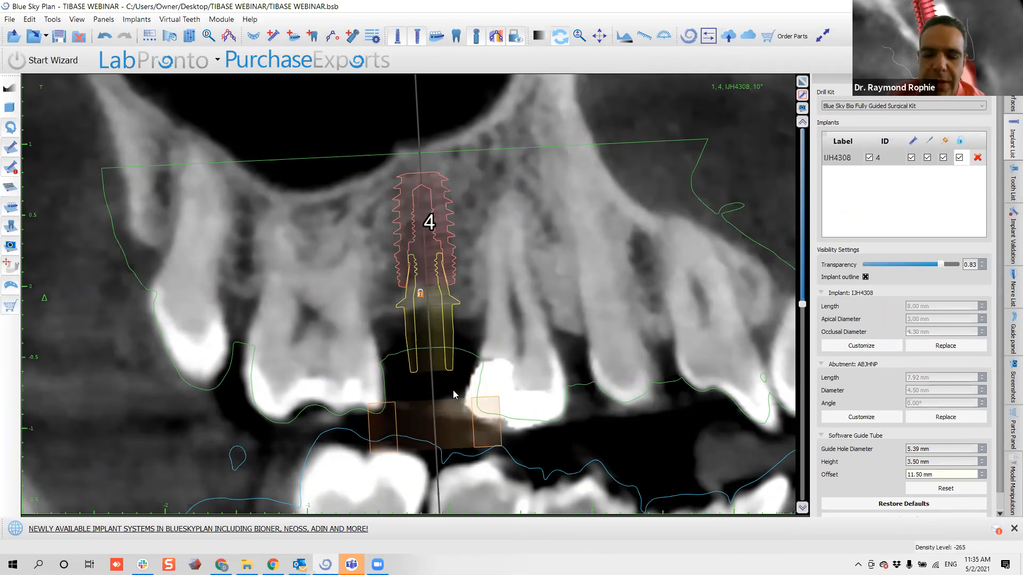
pyautogui.click(884, 504)
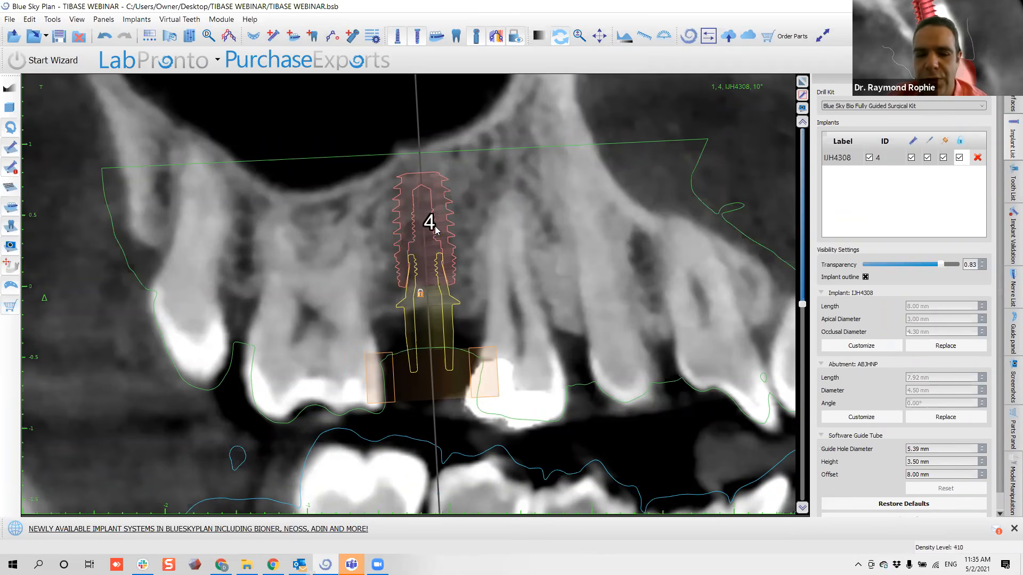
# Try raising the software guide tube to a 13 mm offset and return it to the default settings.
pyautogui.rightClick(432, 252)
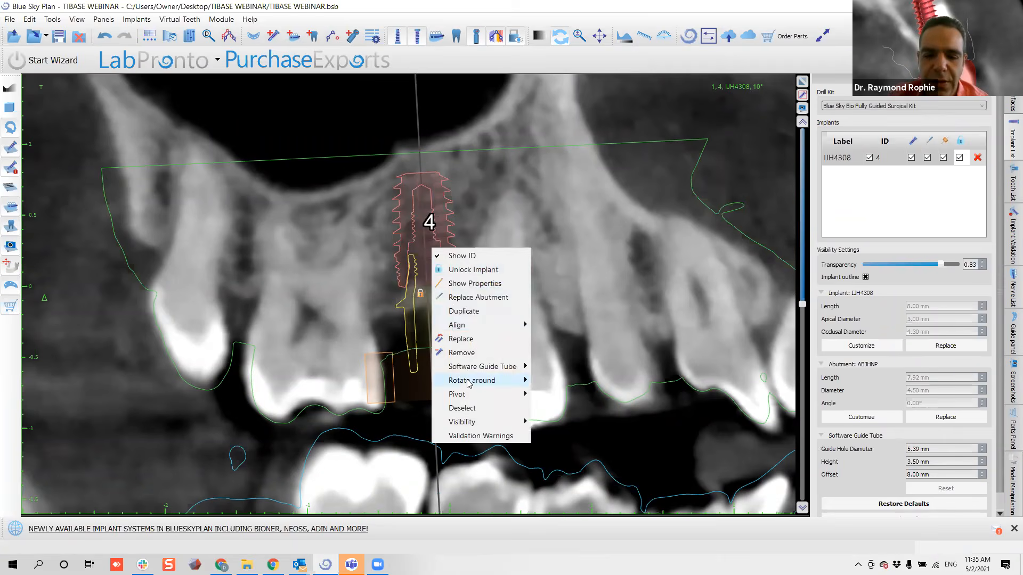
pyautogui.moveTo(482, 371)
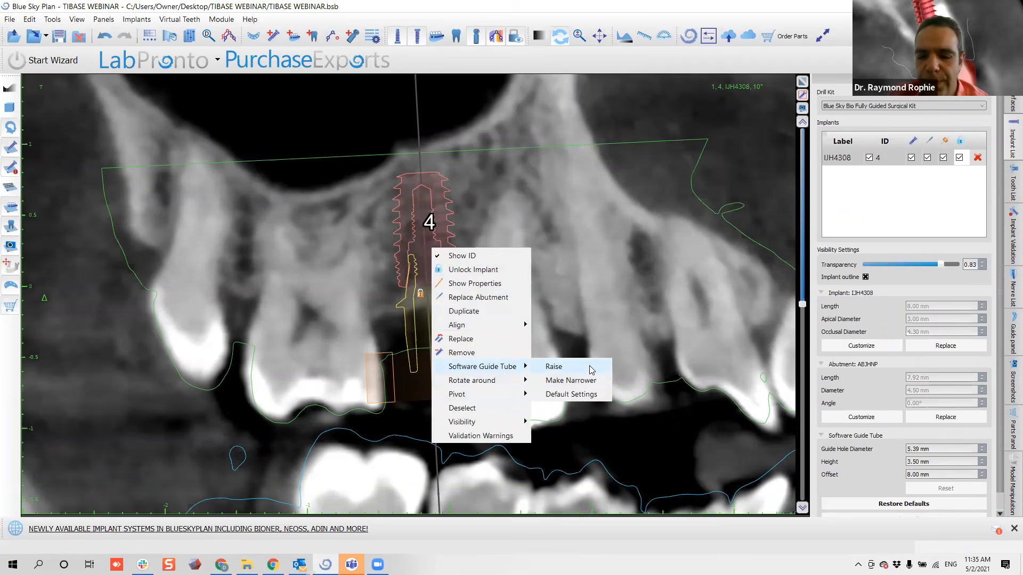
pyautogui.click(588, 368)
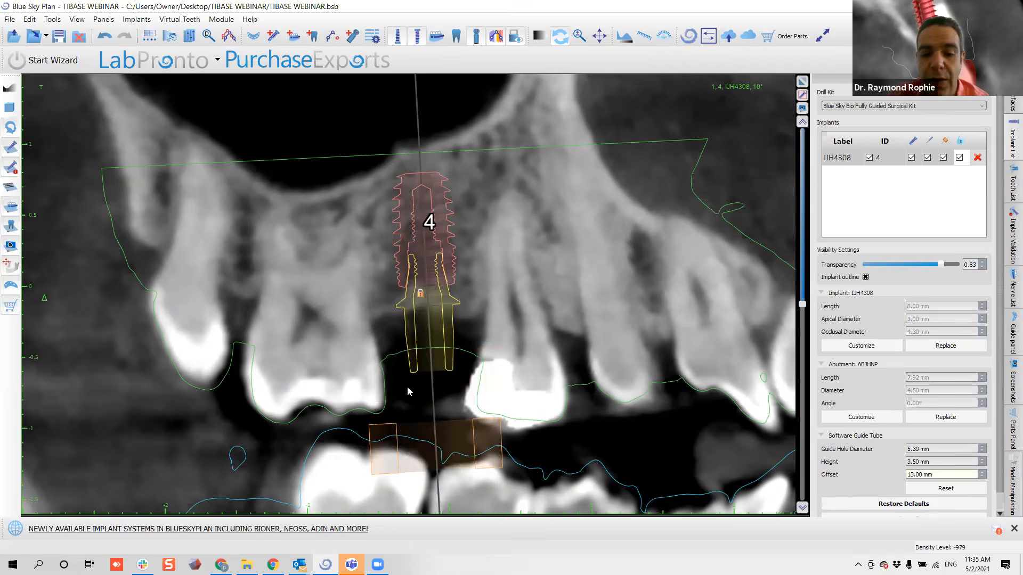
pyautogui.rightClick(419, 199)
pyautogui.moveTo(504, 336)
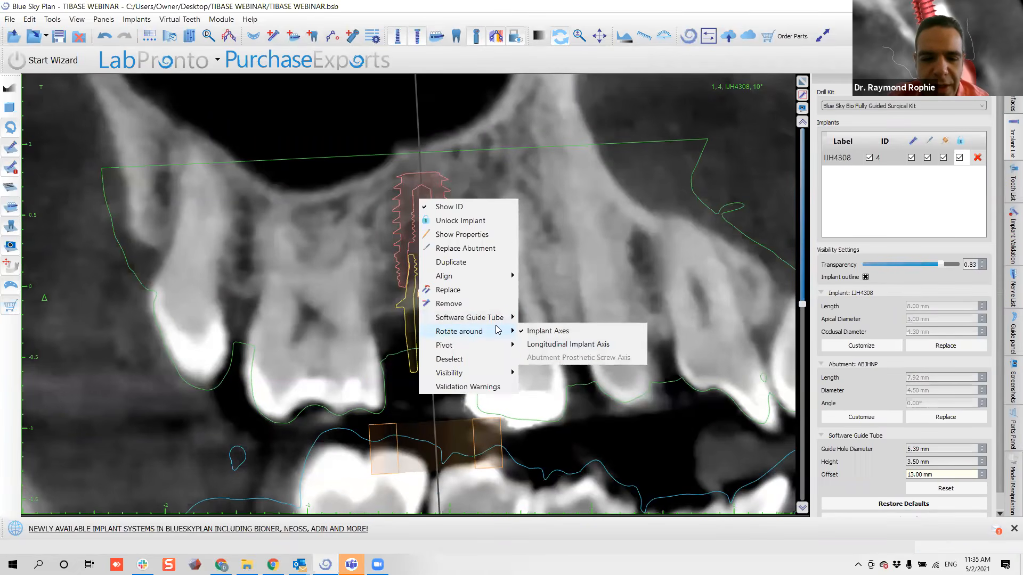
pyautogui.moveTo(470, 318)
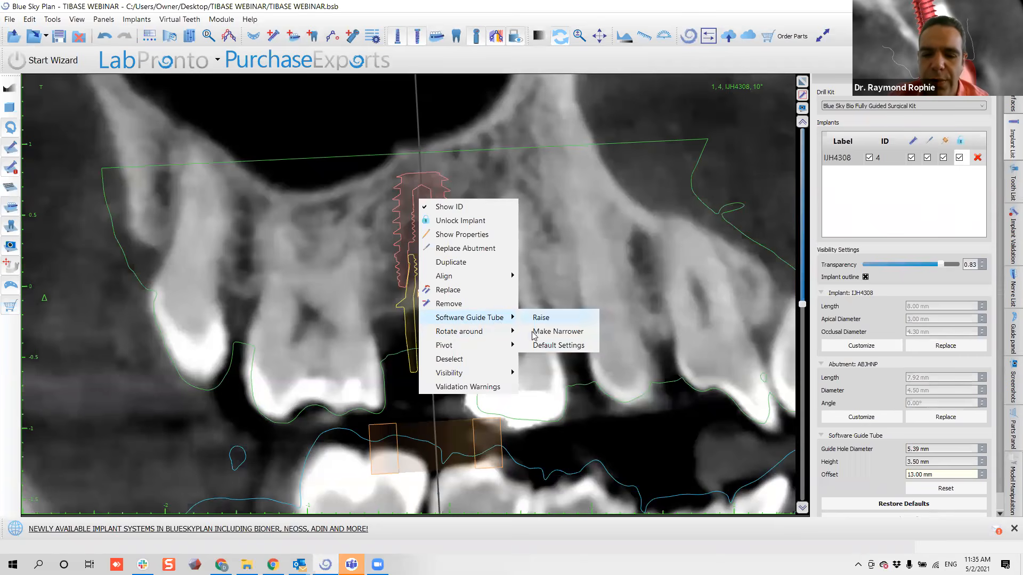
pyautogui.click(535, 345)
# Raise implant 4's software guide tube to a 10 mm offset and check its clearance in the slices around the implant.
pyautogui.rightClick(407, 226)
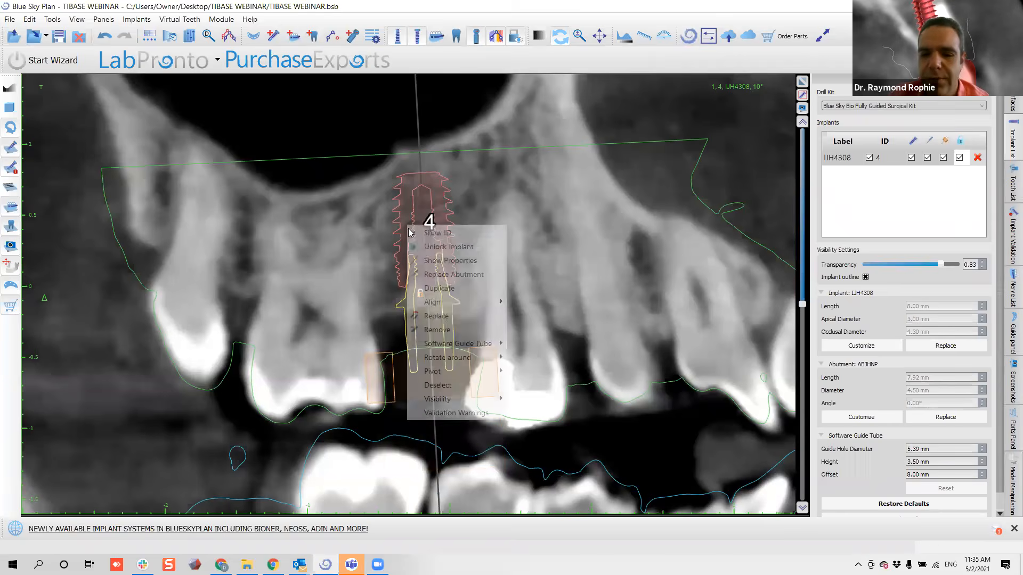
pyautogui.moveTo(451, 344)
pyautogui.click(527, 344)
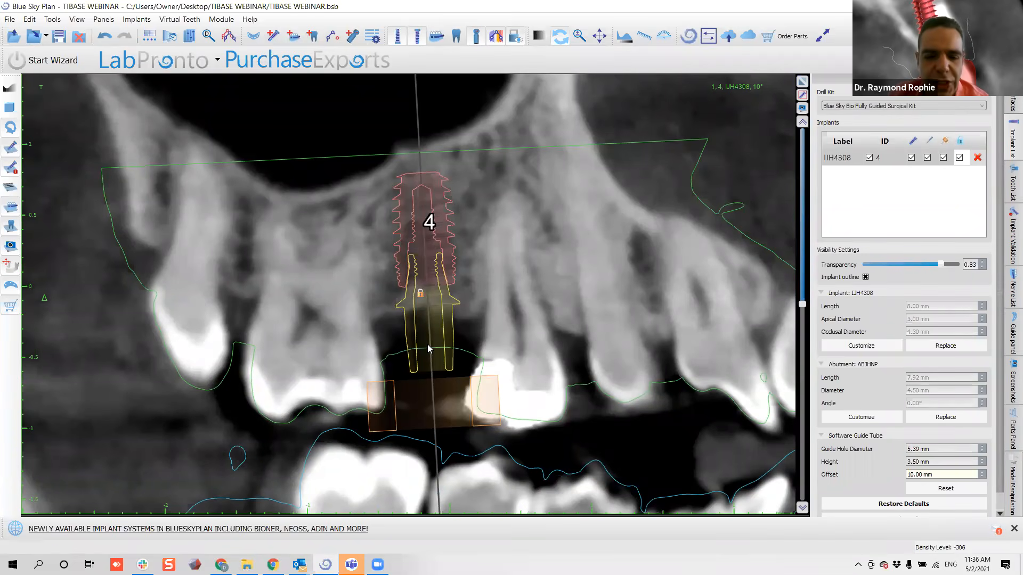
pyautogui.scroll(-11, 427, 344)
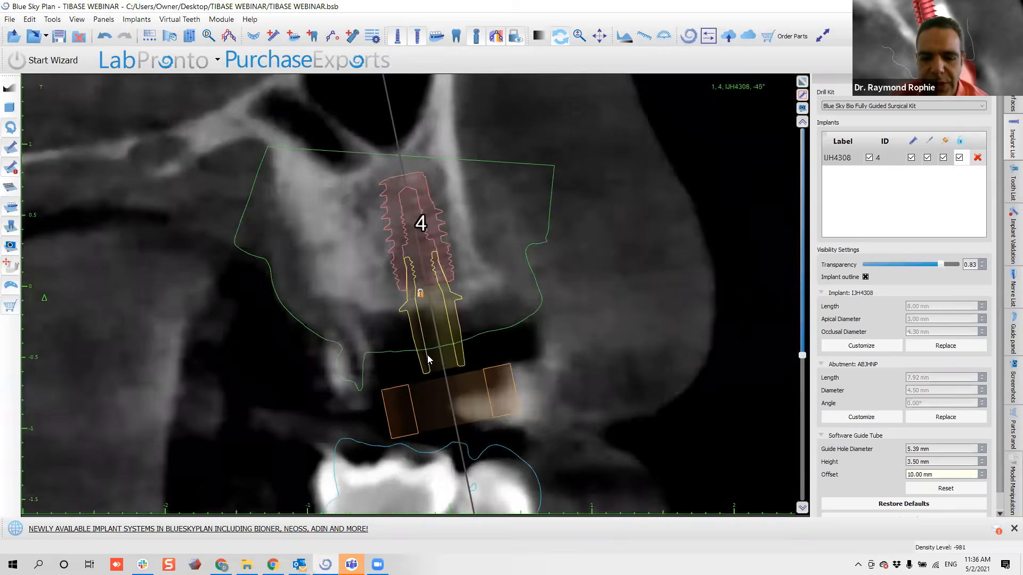
pyautogui.scroll(-9, 429, 355)
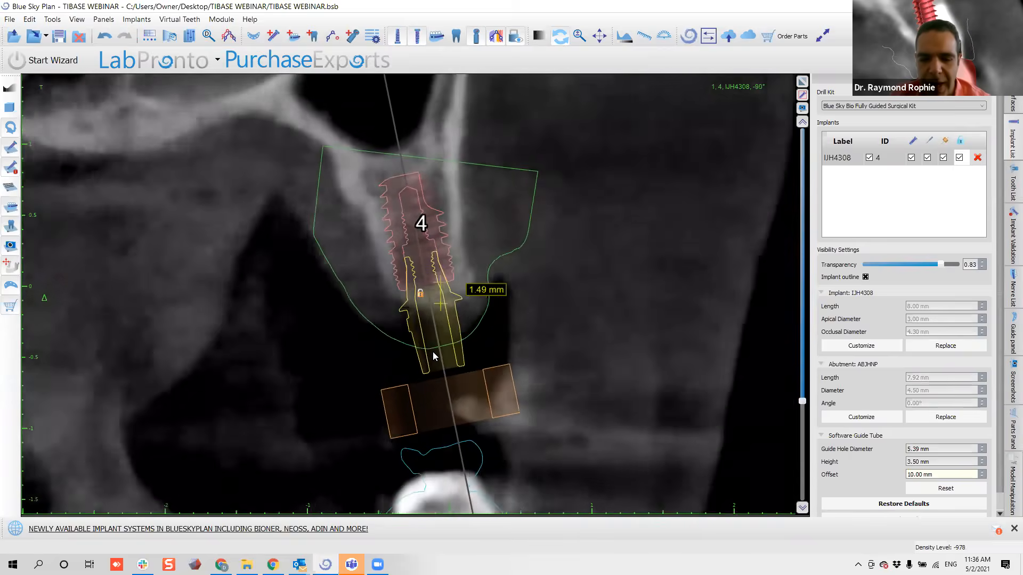
pyautogui.scroll(-11, 433, 356)
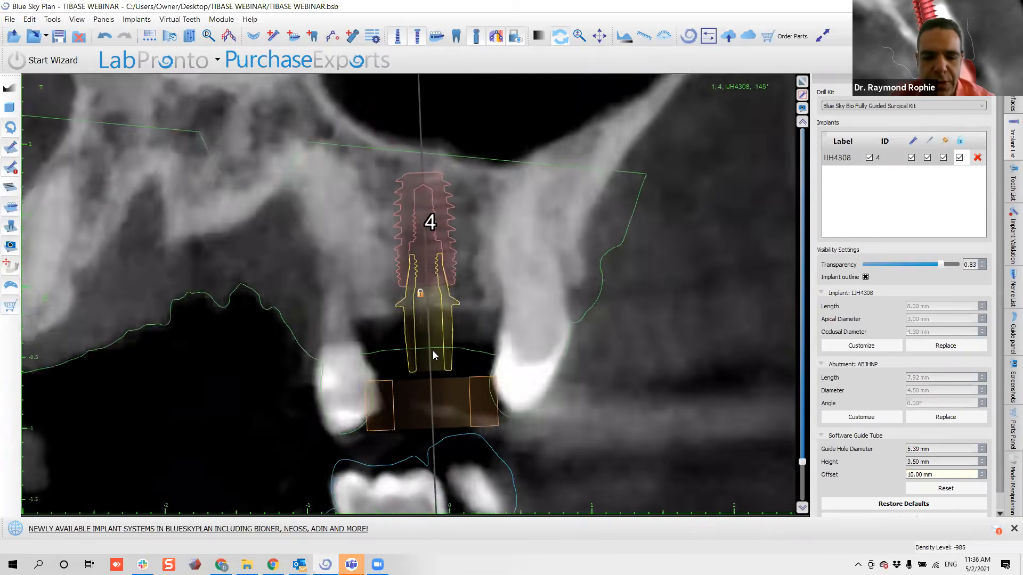
pyautogui.scroll(-5, 433, 351)
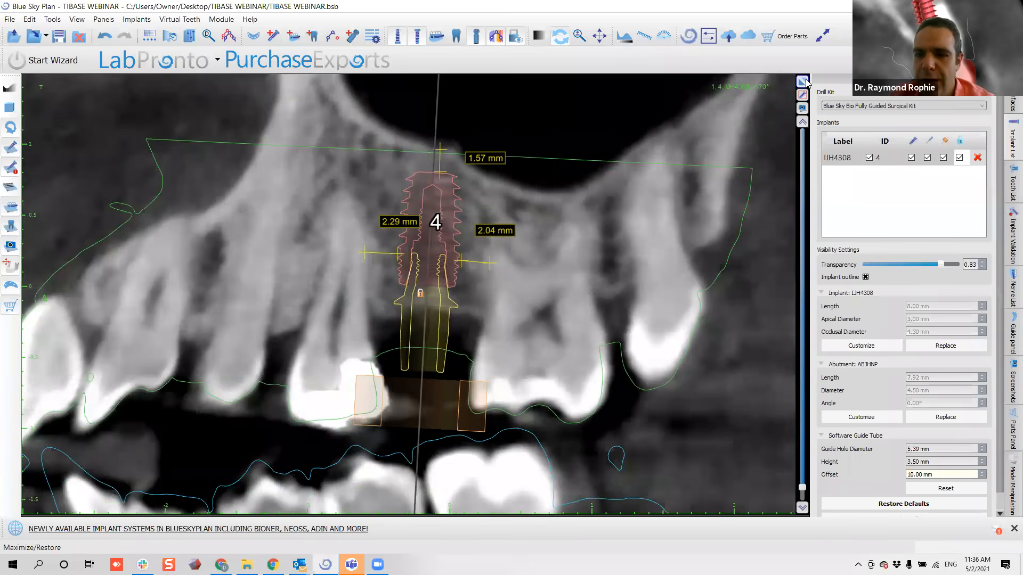
pyautogui.click(803, 82)
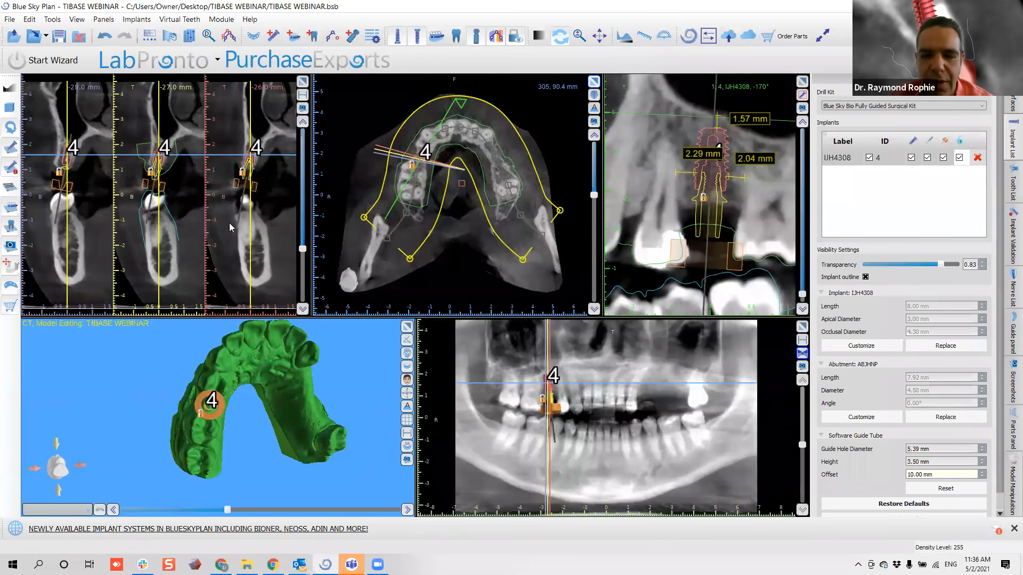
# Maximize the 3D model view and start defining the surgical guide's insertion direction on the maxilla model.
pyautogui.click(407, 327)
pyautogui.moveTo(546, 260); pyautogui.dragTo(584, 314)
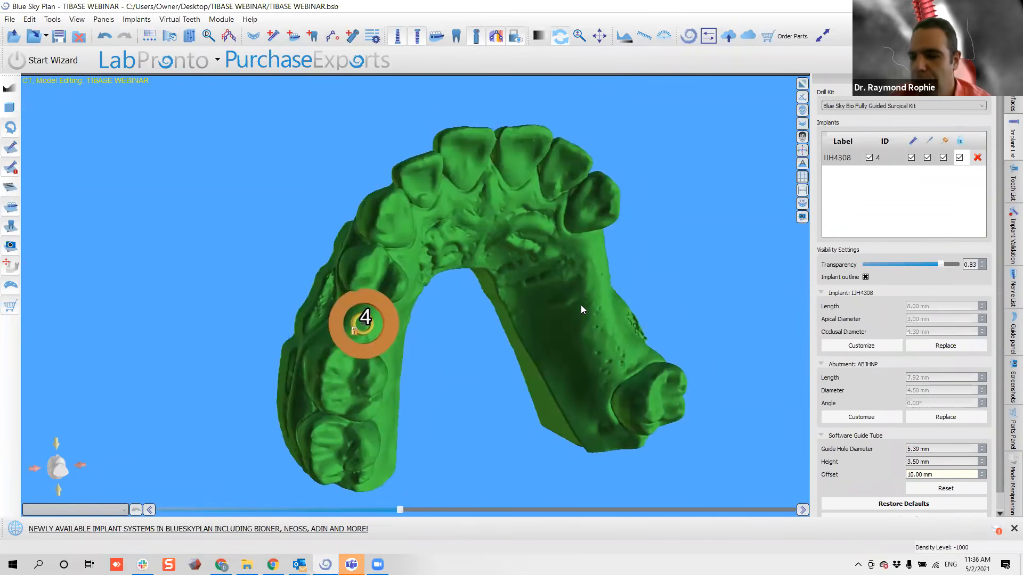
pyautogui.click(1005, 335)
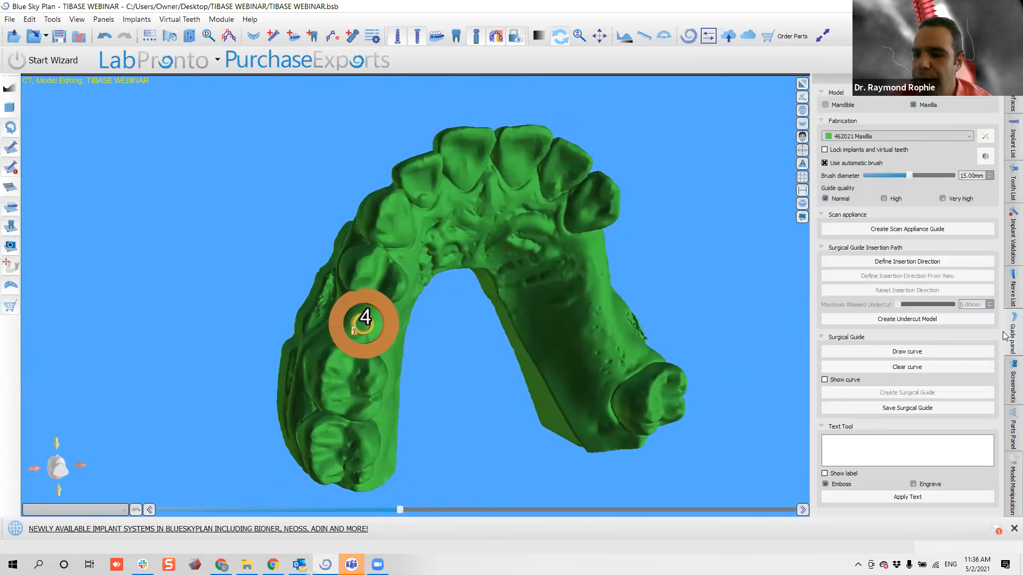
pyautogui.moveTo(221, 426); pyautogui.dragTo(772, 305)
pyautogui.moveTo(583, 187); pyautogui.dragTo(404, 318)
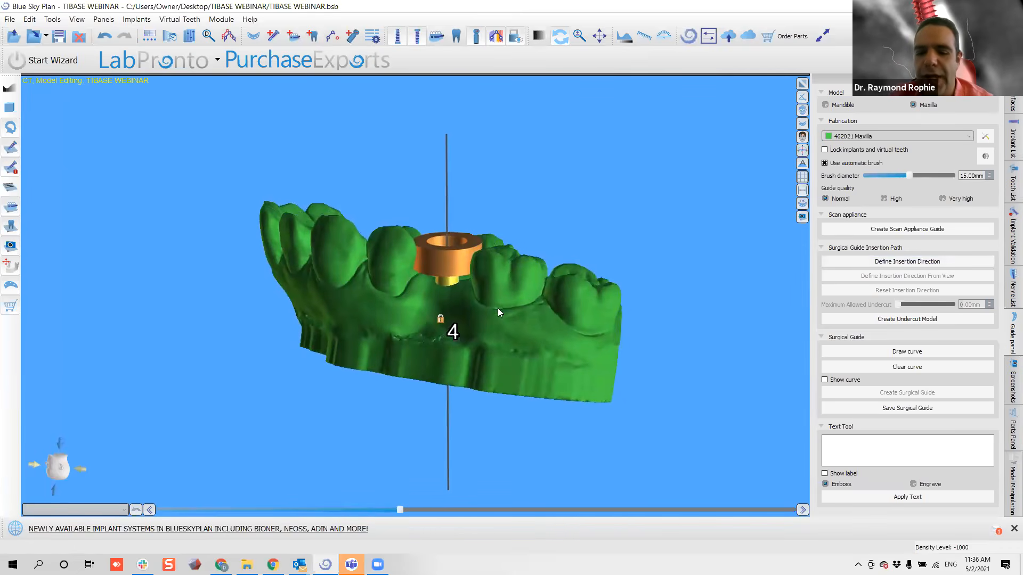
pyautogui.moveTo(286, 312); pyautogui.dragTo(437, 376)
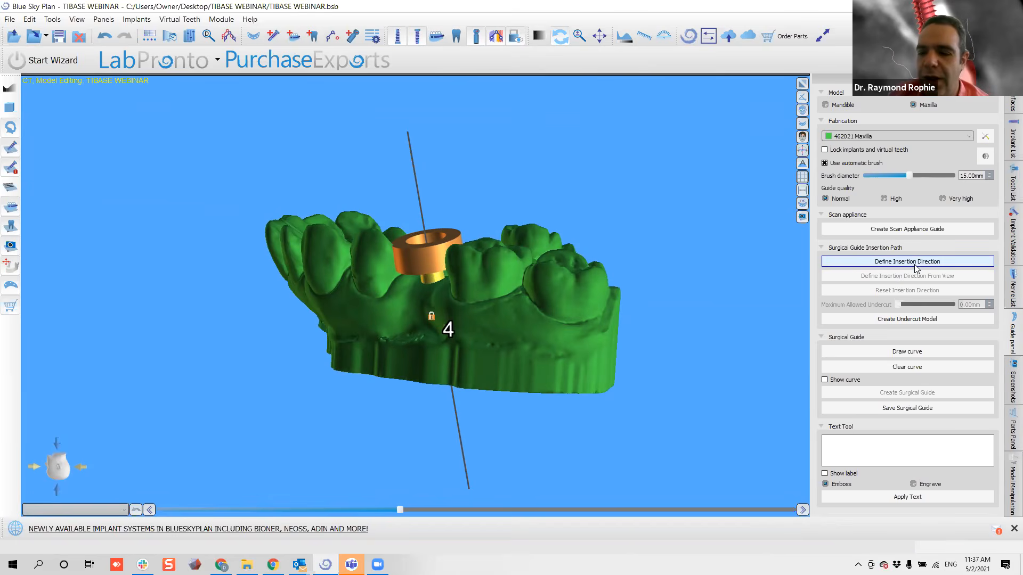
pyautogui.click(887, 266)
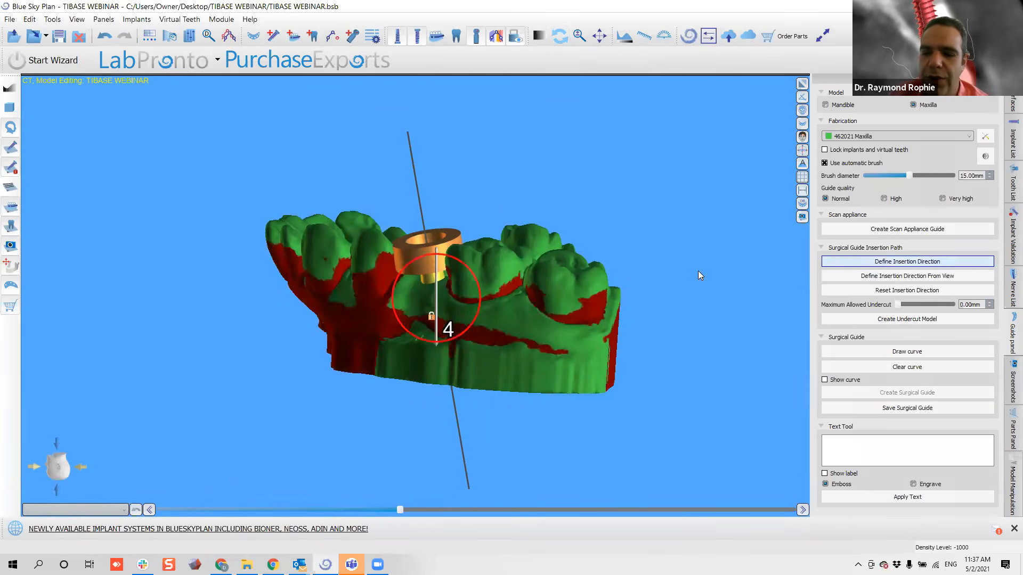
# Try tilting the insertion direction back and forth in a side view and compare the undercut areas.
pyautogui.moveTo(309, 308)
pyautogui.mouseDown()
pyautogui.moveTo(421, 327)
pyautogui.moveTo(678, 302)
pyautogui.moveTo(409, 395)
pyautogui.moveTo(335, 362)
pyautogui.moveTo(343, 338)
pyautogui.mouseUp()
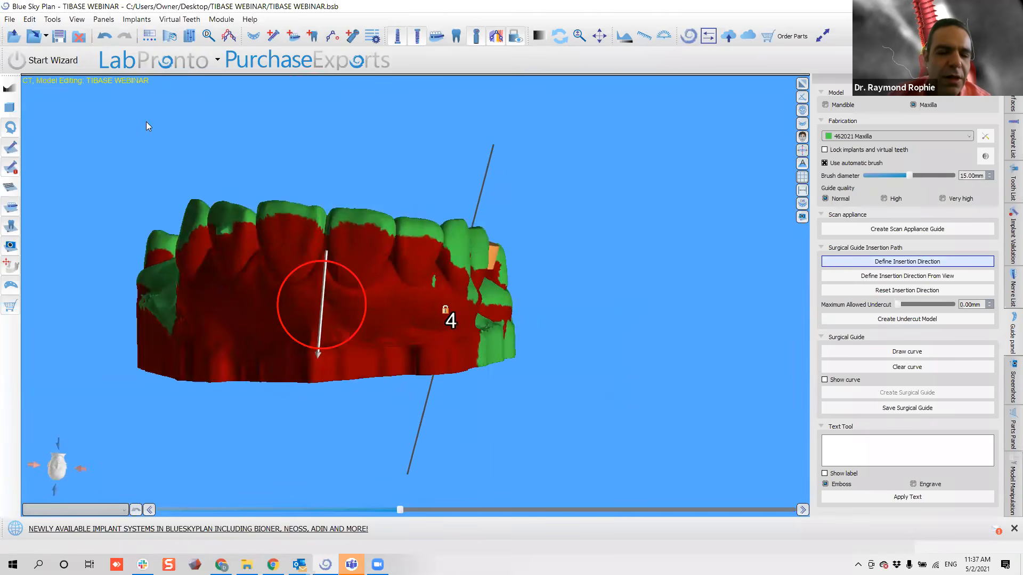
pyautogui.moveTo(635, 282); pyautogui.dragTo(467, 235)
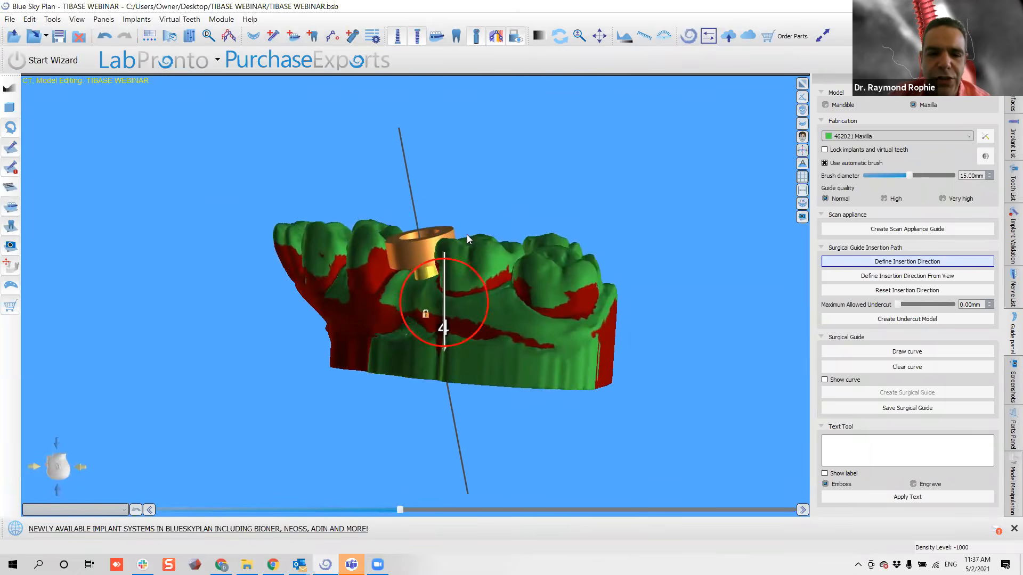
pyautogui.moveTo(367, 370); pyautogui.dragTo(519, 346)
pyautogui.moveTo(472, 268); pyautogui.dragTo(474, 279)
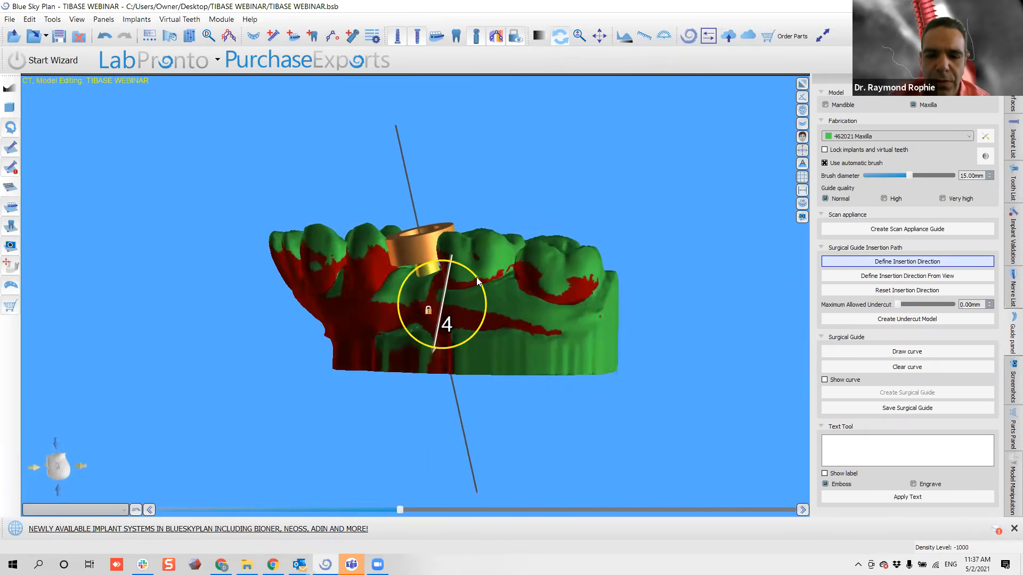
pyautogui.moveTo(476, 277); pyautogui.dragTo(472, 270)
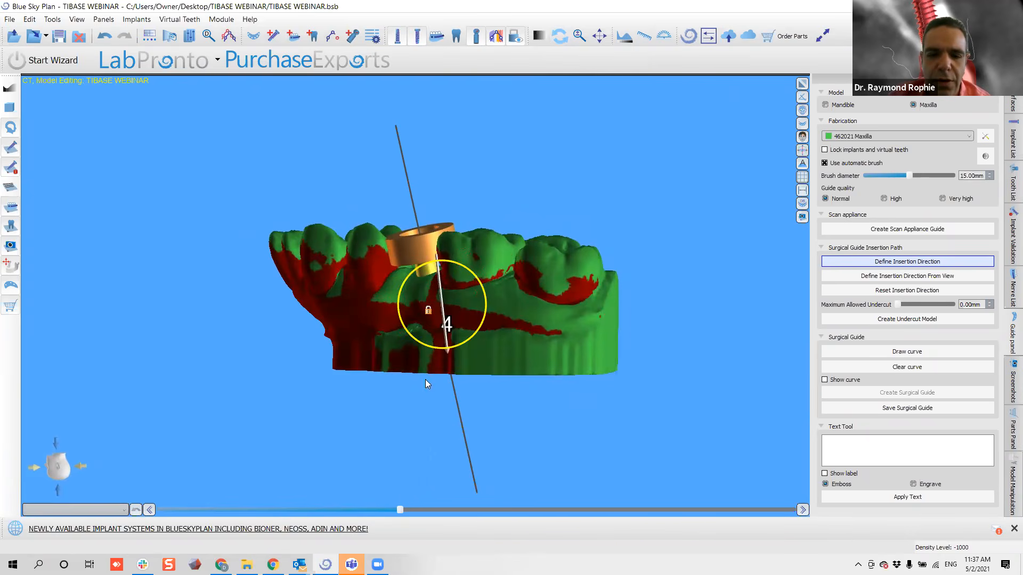
# Try tilting the insertion direction and defining it from an occlusal view, and reset it to the default.
pyautogui.moveTo(186, 303); pyautogui.dragTo(544, 304)
pyautogui.moveTo(361, 288); pyautogui.dragTo(358, 282)
pyautogui.moveTo(392, 154); pyautogui.dragTo(449, 205)
pyautogui.moveTo(676, 224); pyautogui.dragTo(231, 268)
pyautogui.moveTo(683, 182); pyautogui.dragTo(528, 311)
pyautogui.moveTo(192, 218); pyautogui.dragTo(404, 199)
pyautogui.moveTo(512, 429)
pyautogui.mouseDown()
pyautogui.moveTo(453, 382)
pyautogui.moveTo(410, 380)
pyautogui.moveTo(408, 348)
pyautogui.moveTo(437, 374)
pyautogui.moveTo(440, 360)
pyautogui.mouseUp()
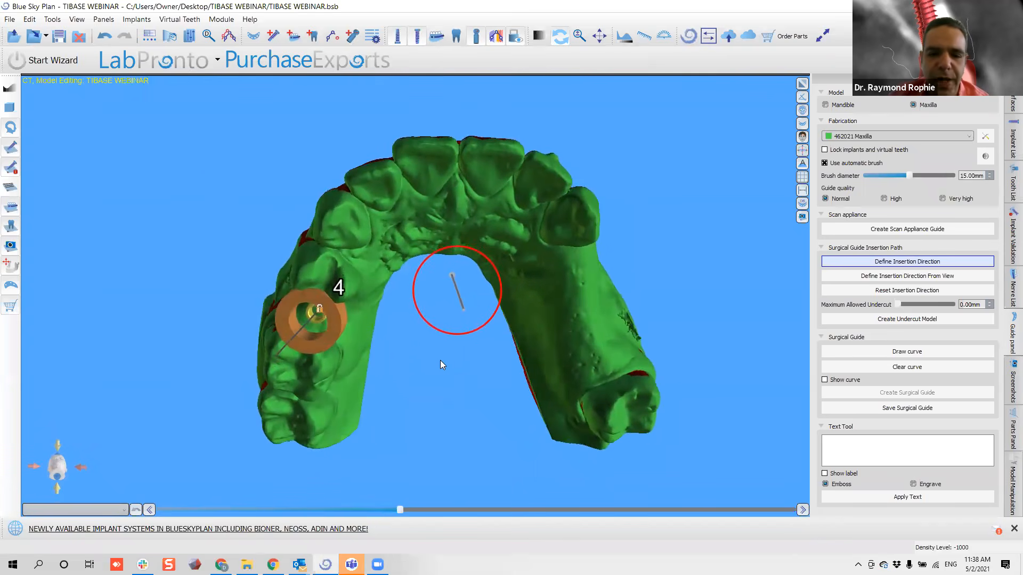
pyautogui.click(920, 283)
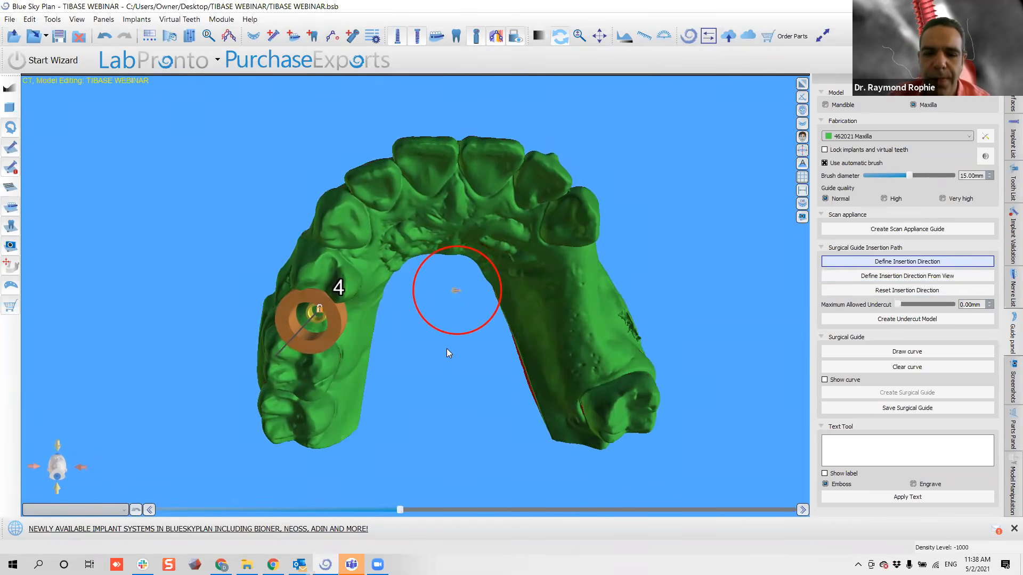
pyautogui.click(843, 293)
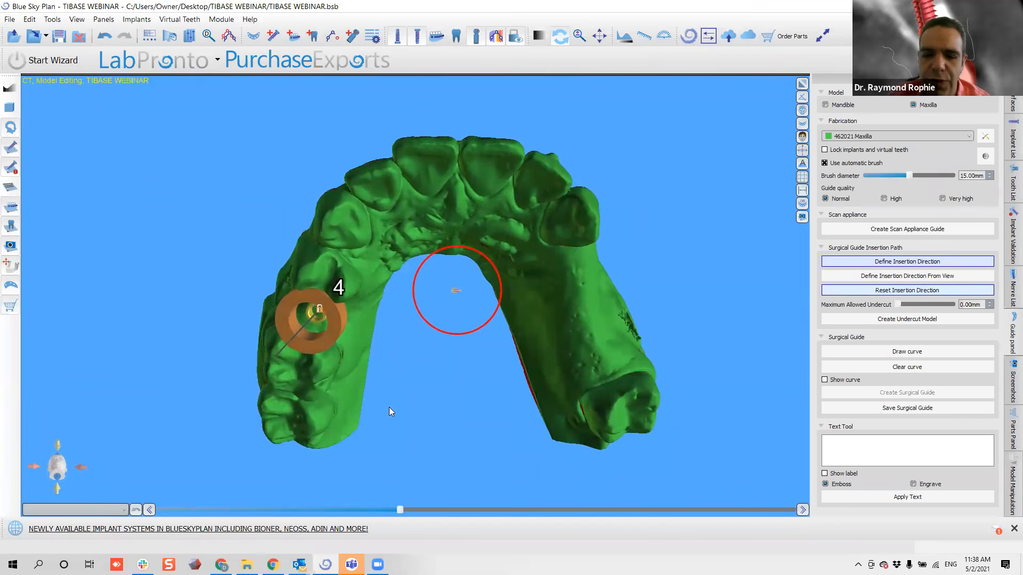
# Create the undercut model for the current insertion direction with 0.00 mm allowed undercut and inspect it from all sides.
pyautogui.moveTo(223, 385); pyautogui.dragTo(591, 506, button='right')
pyautogui.moveTo(571, 151); pyautogui.dragTo(474, 277, button='right')
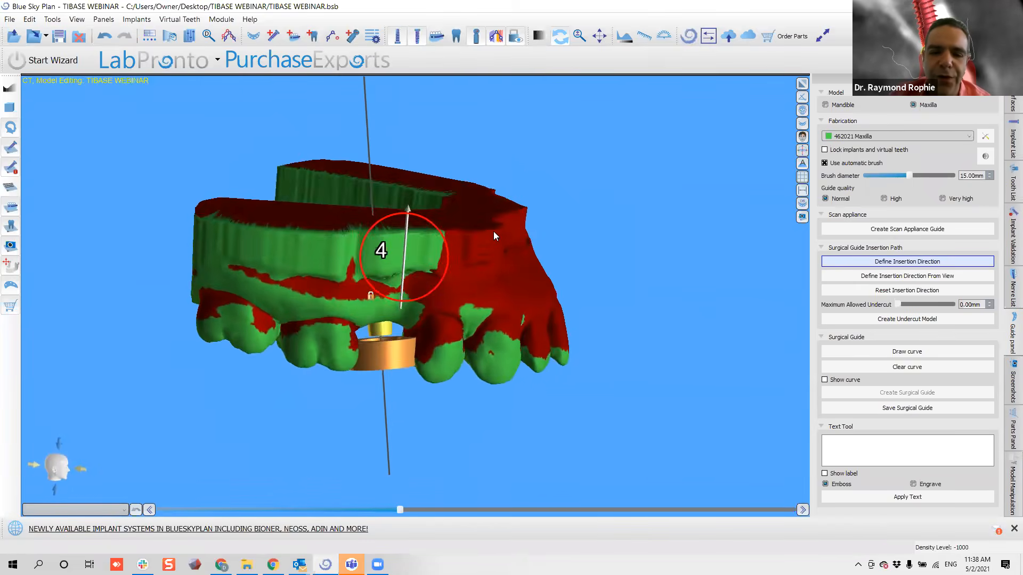
pyautogui.moveTo(494, 231); pyautogui.dragTo(535, 164, button='right')
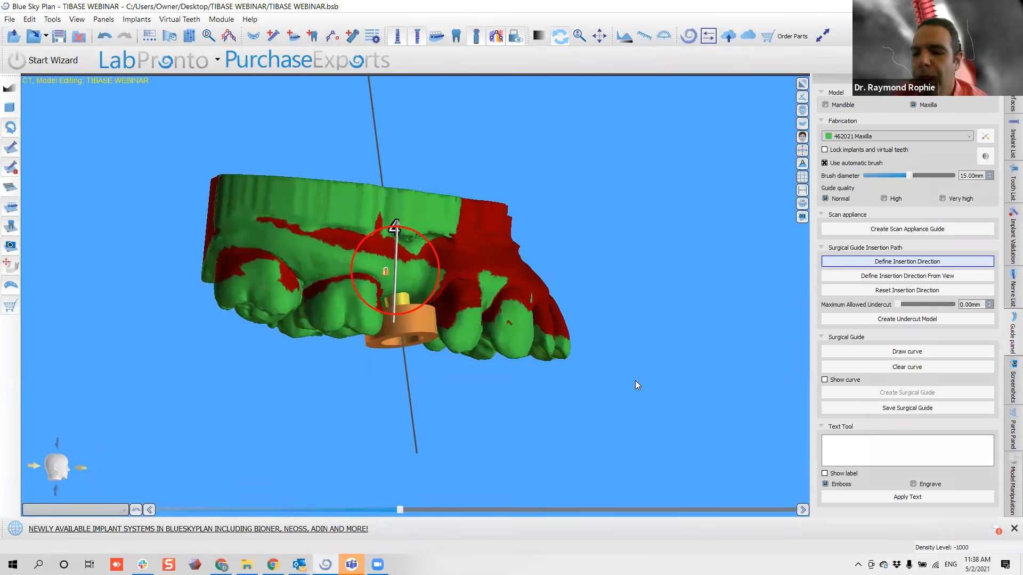
pyautogui.click(894, 321)
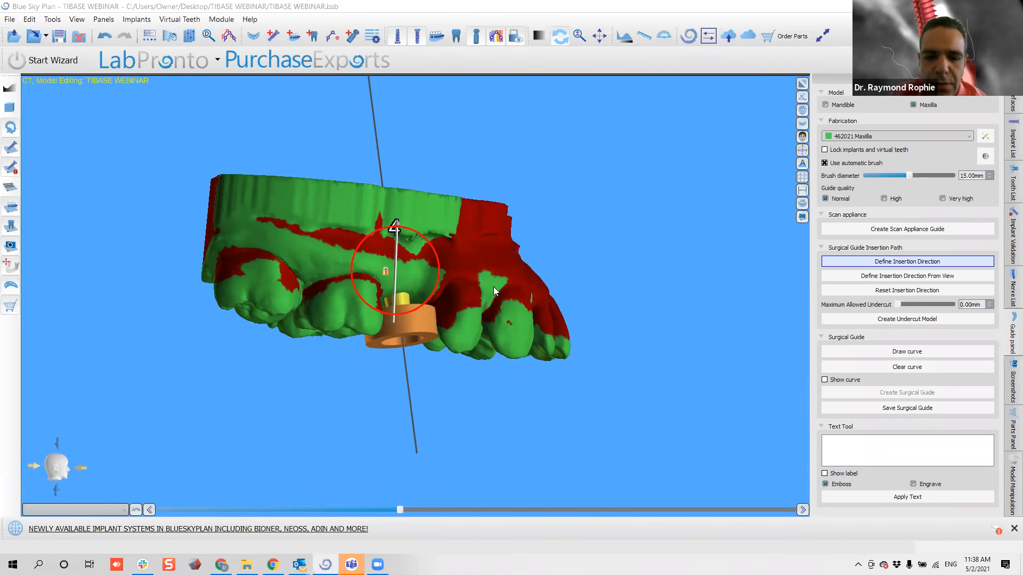
pyautogui.moveTo(586, 297); pyautogui.dragTo(326, 380)
pyautogui.moveTo(677, 257); pyautogui.dragTo(542, 260)
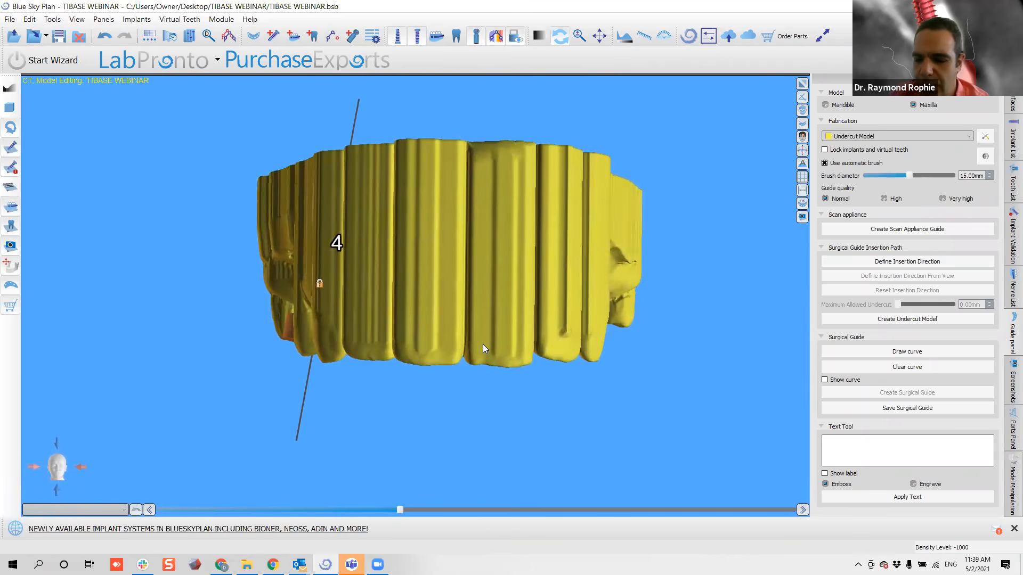
pyautogui.moveTo(345, 325); pyautogui.dragTo(551, 408)
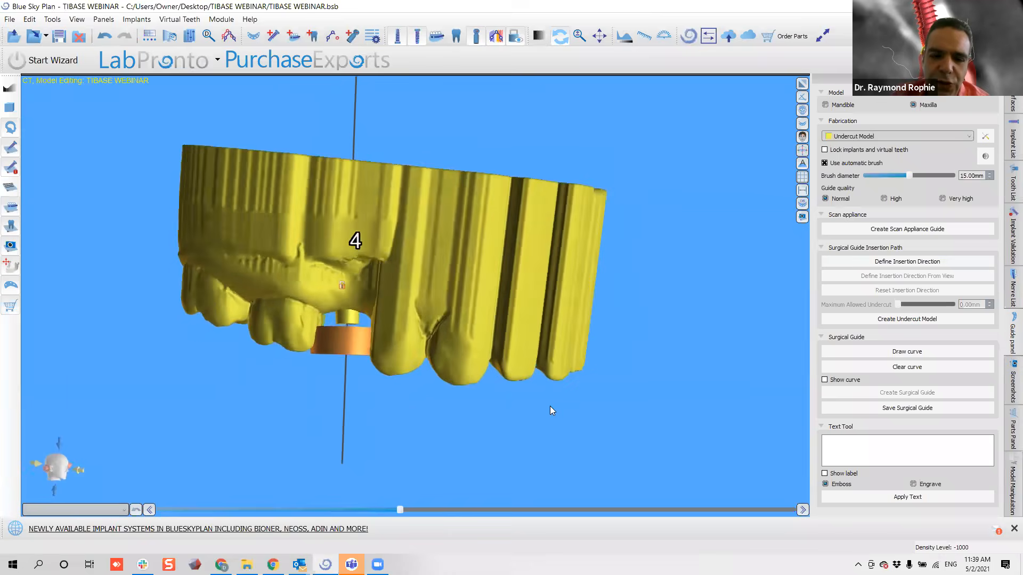
pyautogui.moveTo(140, 309); pyautogui.dragTo(379, 237)
pyautogui.moveTo(421, 350); pyautogui.dragTo(286, 294)
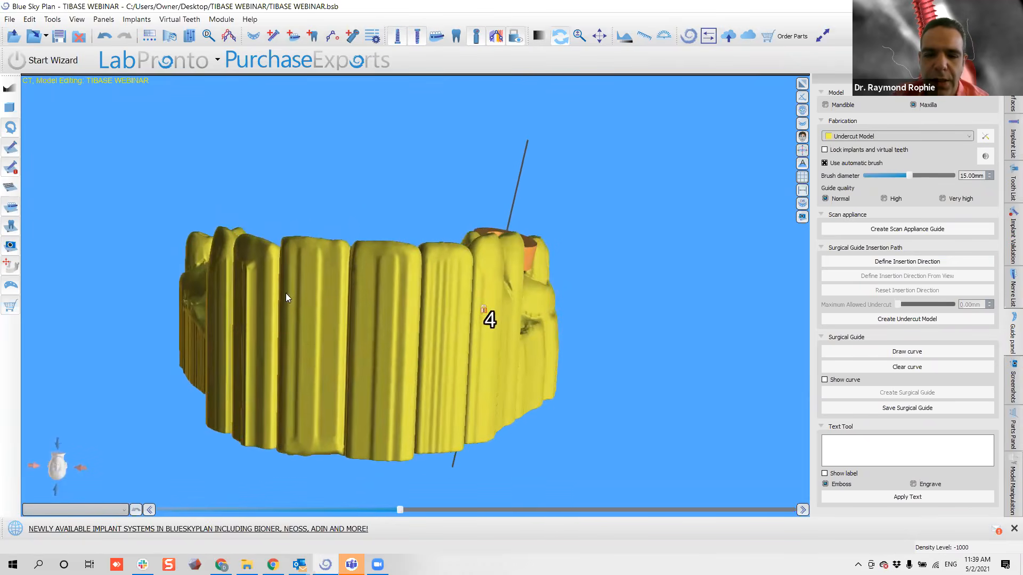
# Add a guide window block over the incisal edges of the central incisors and raise it slightly.
pyautogui.moveTo(567, 301); pyautogui.dragTo(375, 214)
pyautogui.rightClick(386, 223)
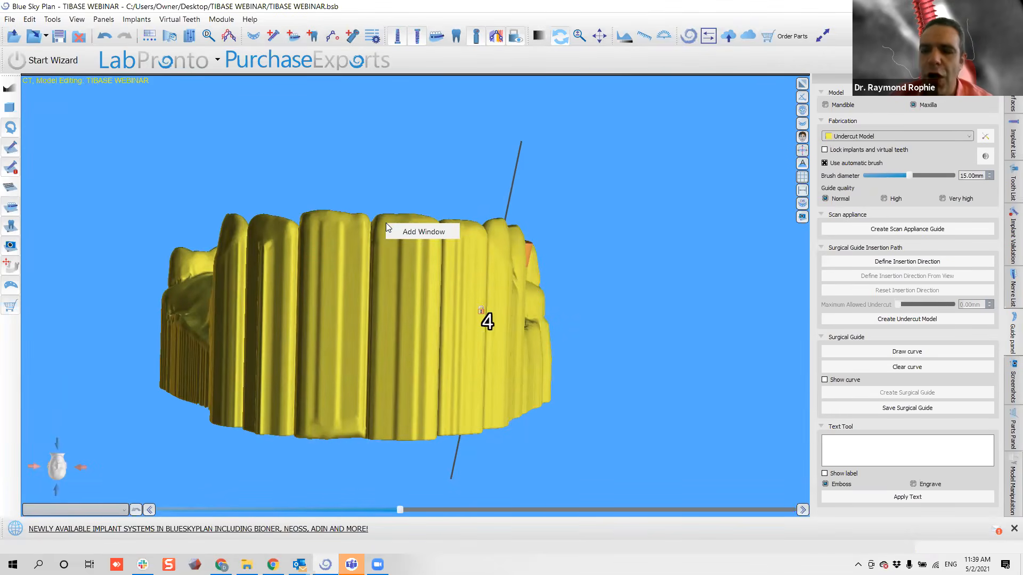
pyautogui.click(417, 234)
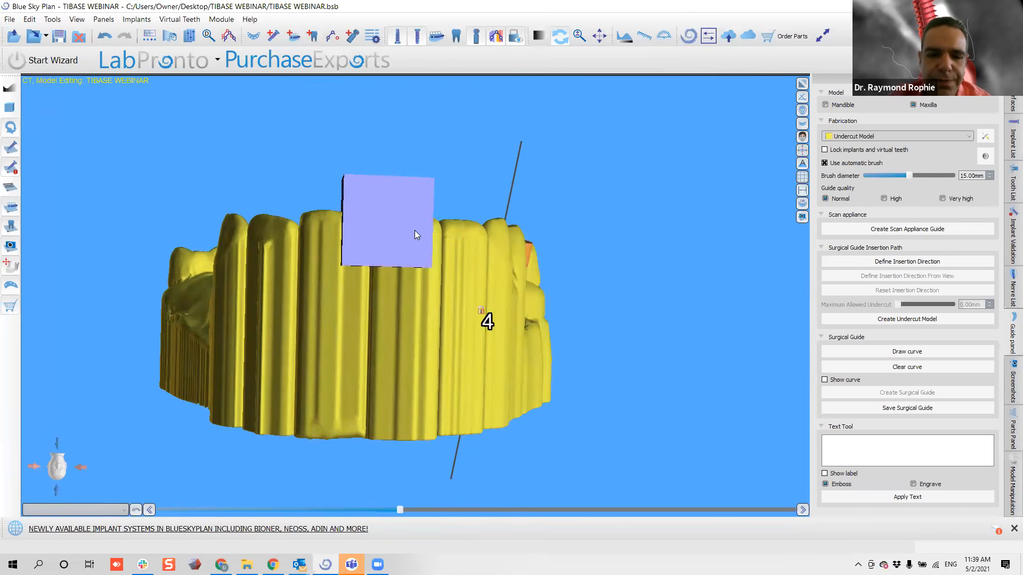
pyautogui.click(416, 231)
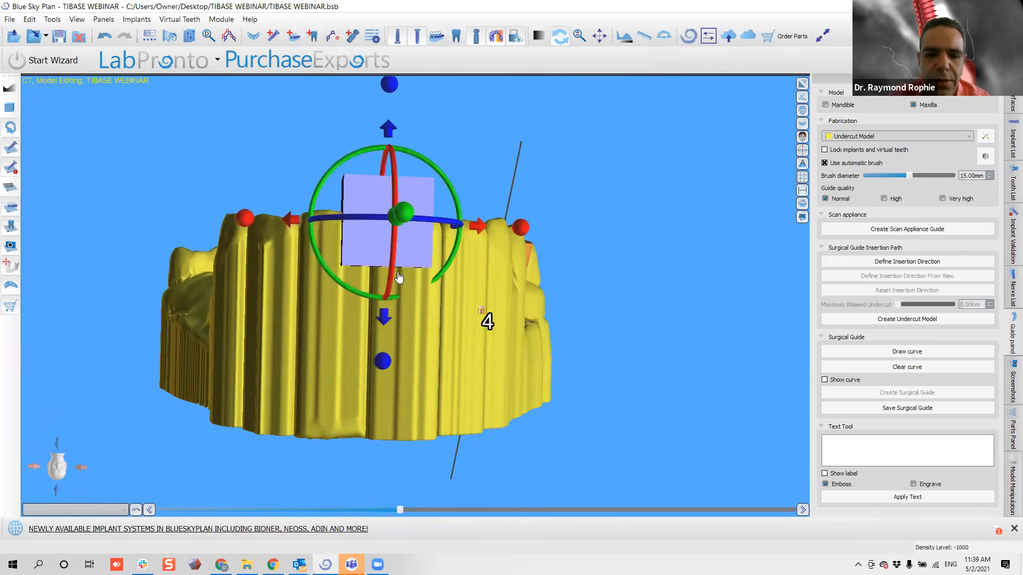
pyautogui.moveTo(387, 325); pyautogui.dragTo(393, 282)
# Increase the window block's transparency by 25% and check its overlap with the incisors from the front and side.
pyautogui.moveTo(307, 136); pyautogui.dragTo(386, 246)
pyautogui.scroll(3, 386, 246)
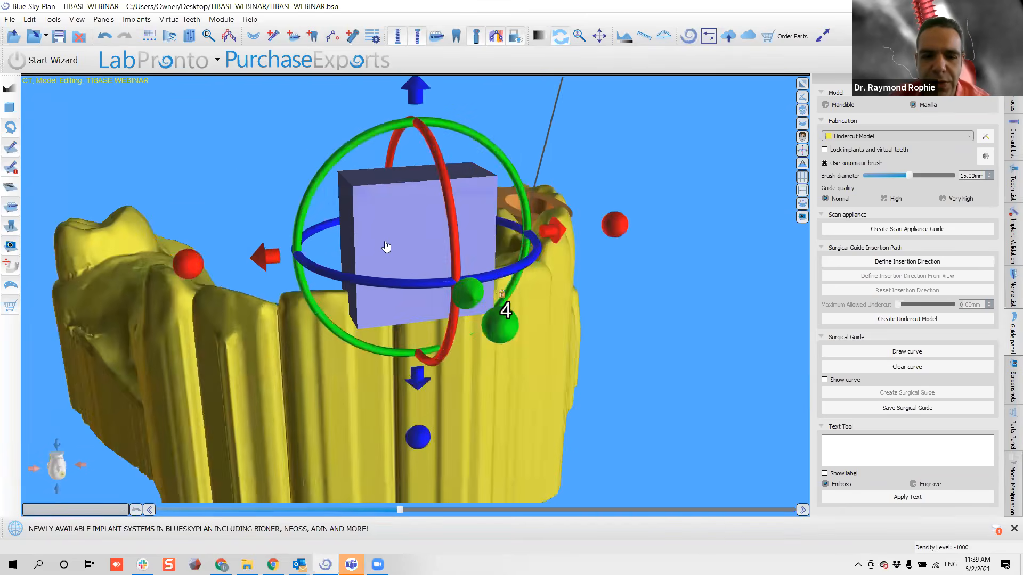
pyautogui.rightClick(394, 214)
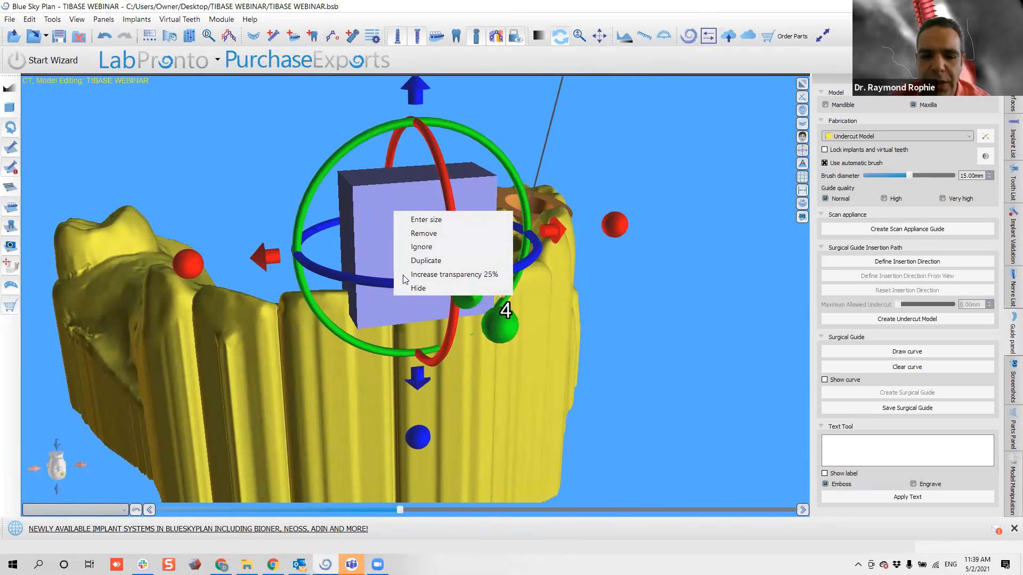
pyautogui.click(424, 274)
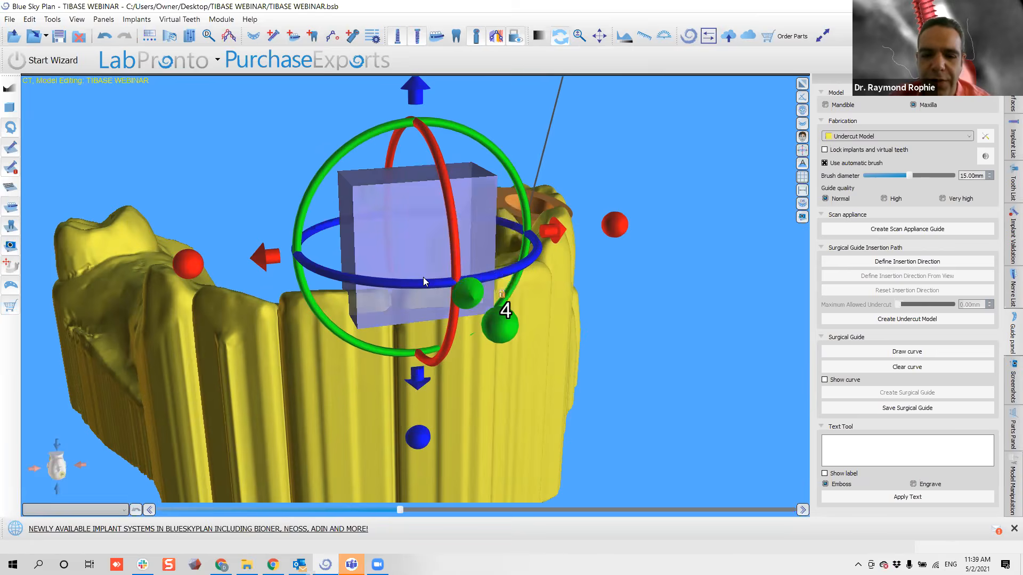
pyautogui.moveTo(617, 347); pyautogui.dragTo(256, 423)
pyautogui.click(146, 262)
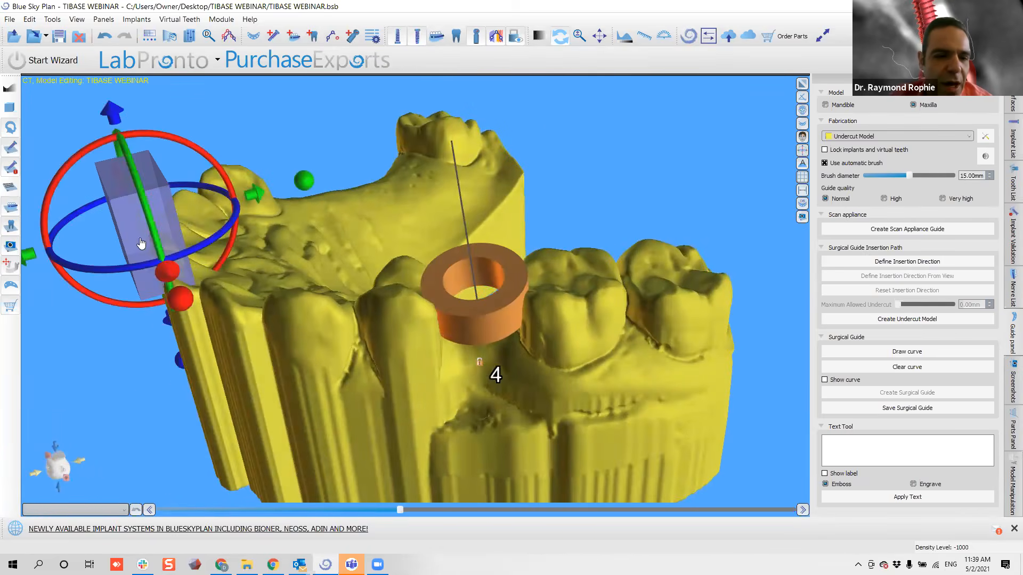
pyautogui.moveTo(80, 389); pyautogui.dragTo(455, 308)
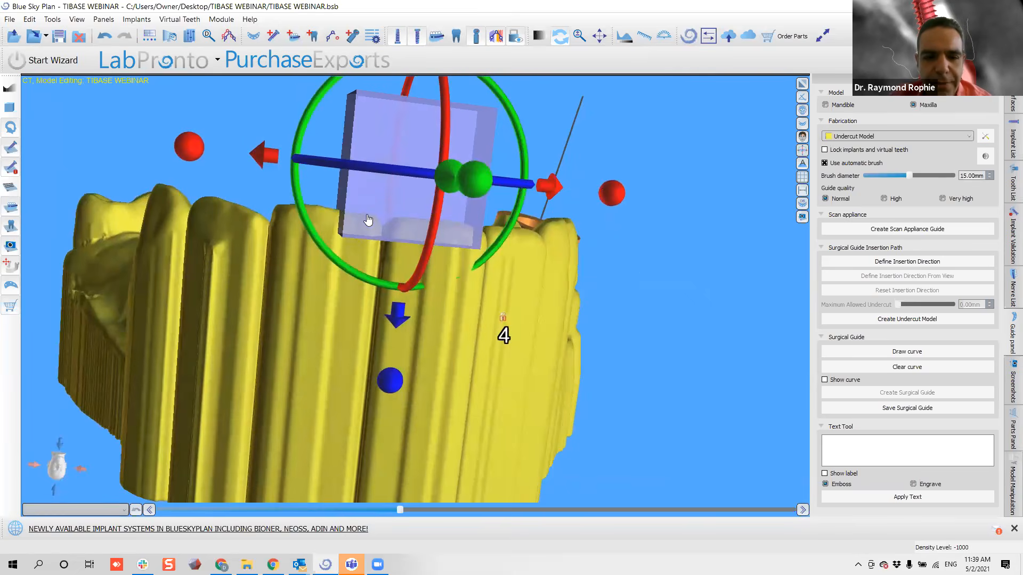
# Shift the window block sideways and widen it across the incisors' incisal edges.
pyautogui.moveTo(268, 154); pyautogui.dragTo(246, 154)
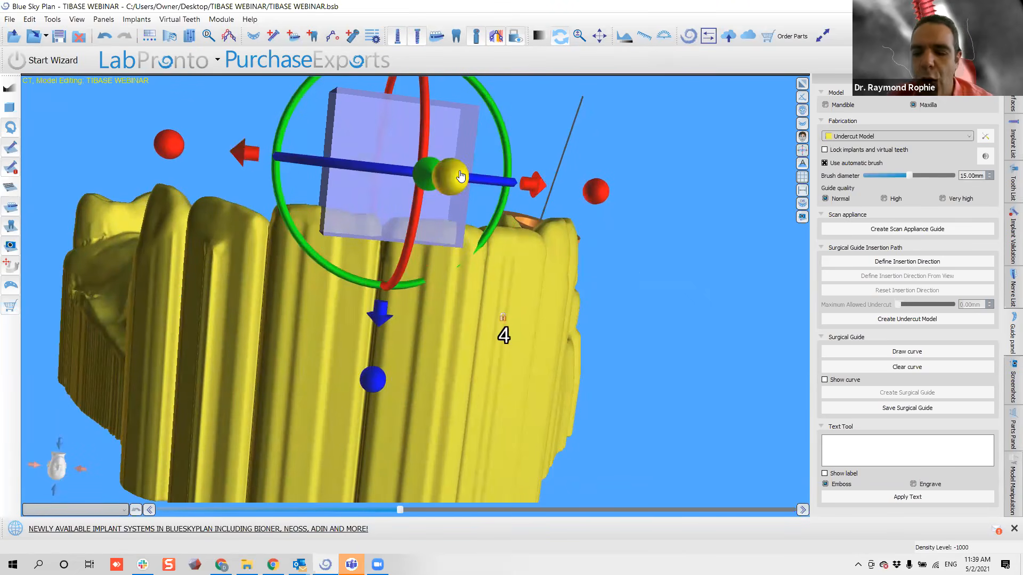
pyautogui.moveTo(581, 144); pyautogui.dragTo(560, 276)
pyautogui.moveTo(79, 247); pyautogui.dragTo(52, 247)
pyautogui.moveTo(142, 409); pyautogui.dragTo(317, 315)
pyautogui.moveTo(528, 239); pyautogui.dragTo(525, 243)
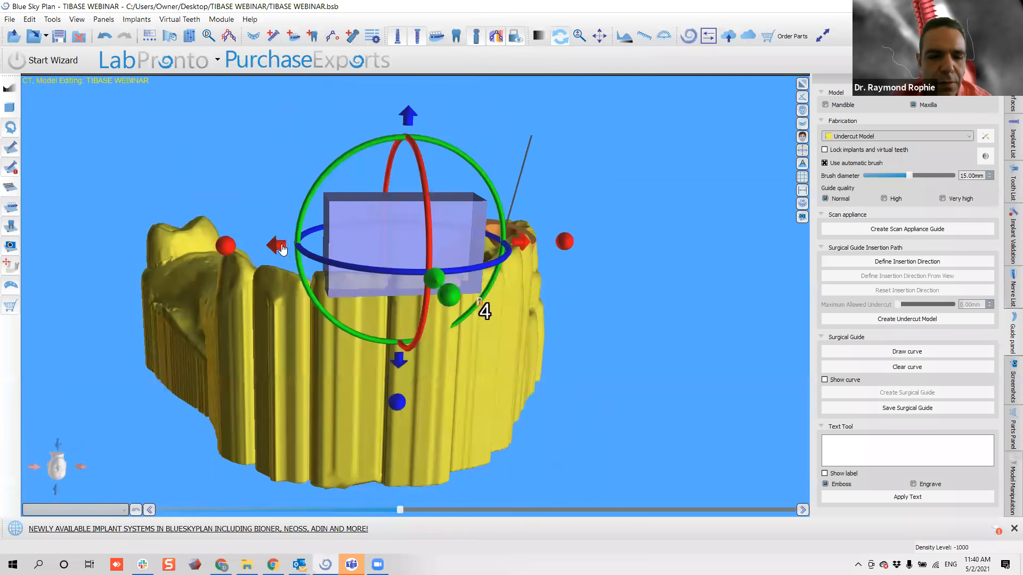
pyautogui.moveTo(278, 335); pyautogui.dragTo(13, 358)
pyautogui.moveTo(330, 381); pyautogui.dragTo(235, 307)
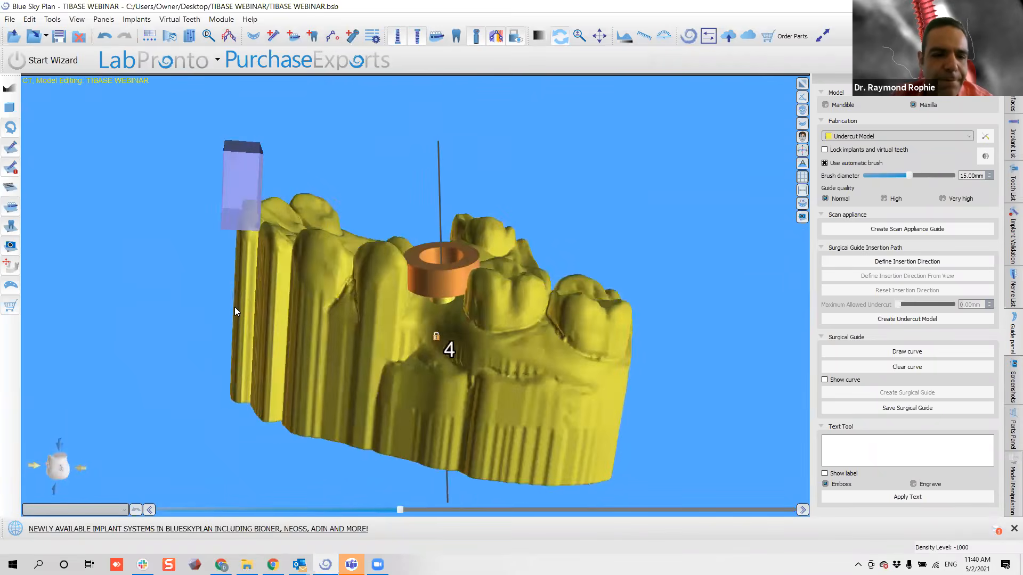
# Extend the window block outward in front of the incisors and check its coverage from the patient's left side.
pyautogui.click(258, 182)
pyautogui.moveTo(100, 177); pyautogui.dragTo(15, 186)
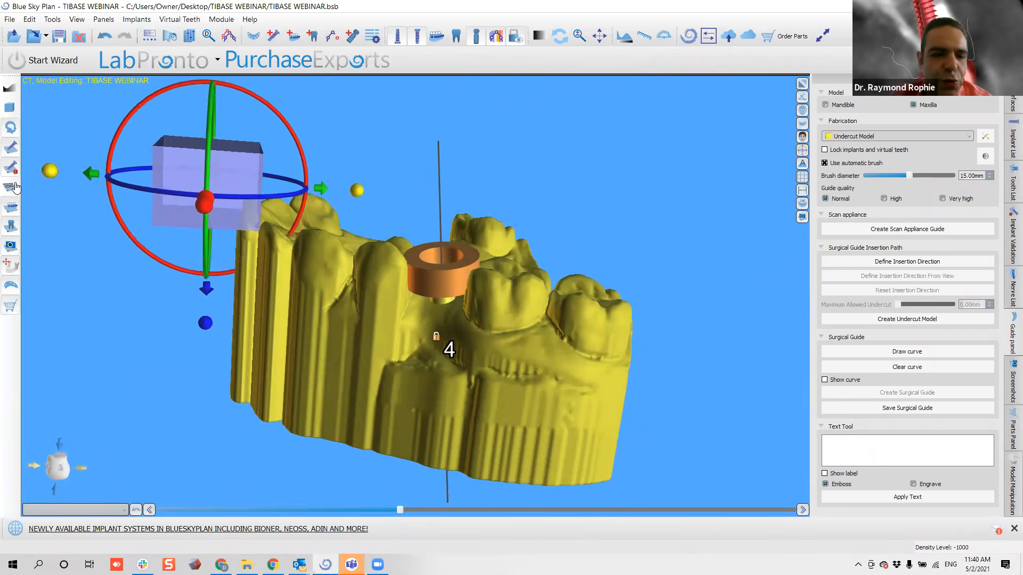
pyautogui.moveTo(65, 325); pyautogui.dragTo(624, 257)
pyautogui.click(624, 257)
pyautogui.moveTo(452, 175); pyautogui.dragTo(538, 413)
pyautogui.moveTo(467, 430); pyautogui.dragTo(375, 269)
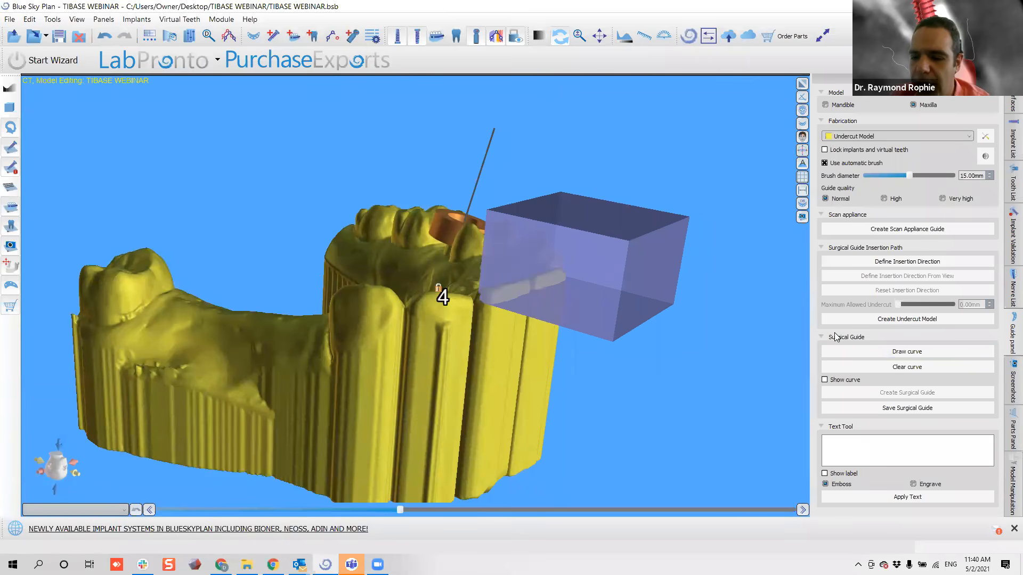
# Start the surgical guide outline curve and run it along the buccal tooth surfaces from behind the left canine to the implant site.
pyautogui.click(895, 352)
pyautogui.moveTo(494, 386); pyautogui.dragTo(505, 351, button='right')
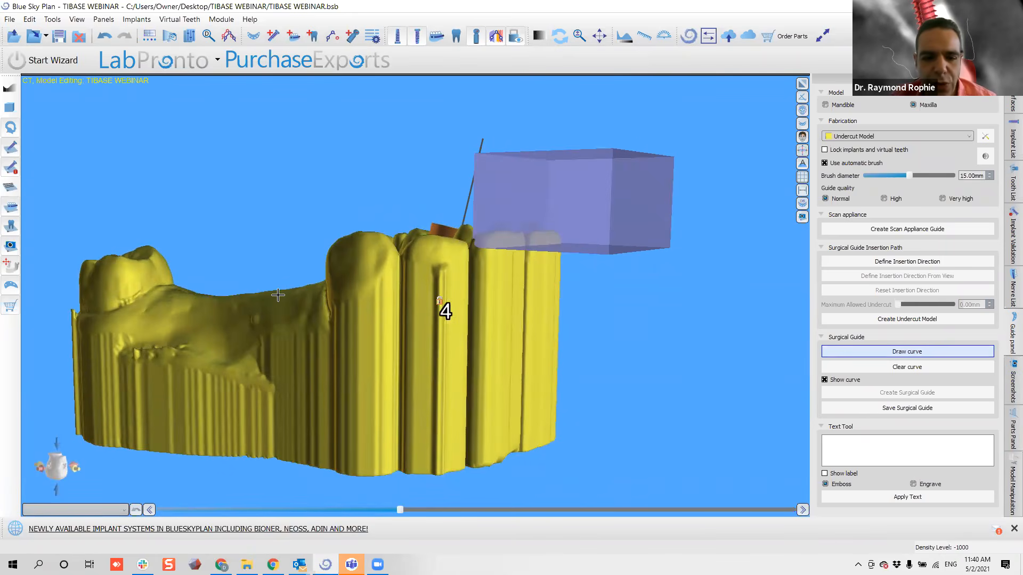
pyautogui.moveTo(278, 294)
pyautogui.mouseDown()
pyautogui.moveTo(298, 307)
pyautogui.moveTo(501, 291)
pyautogui.mouseUp()
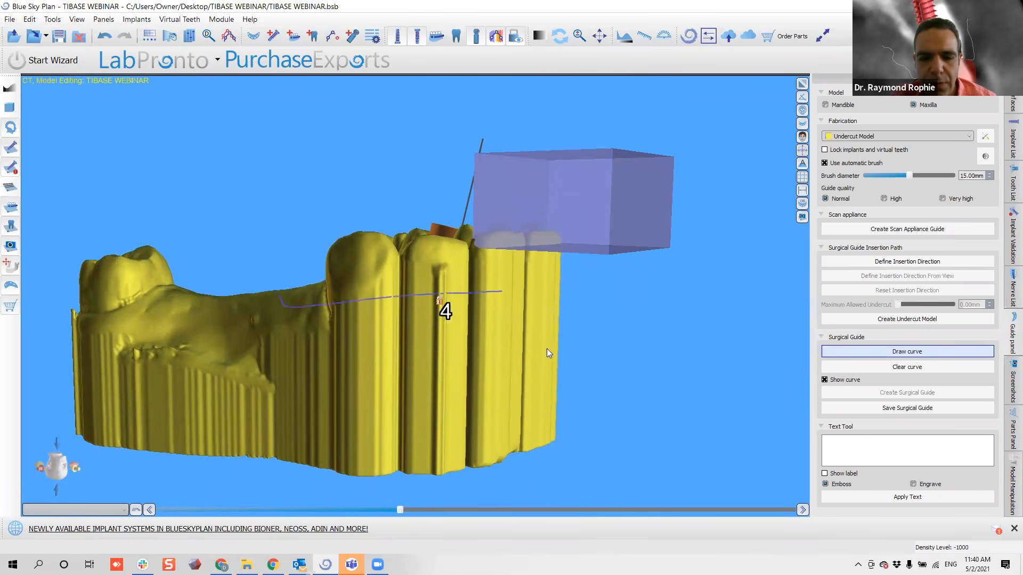
pyautogui.moveTo(632, 294); pyautogui.dragTo(345, 318)
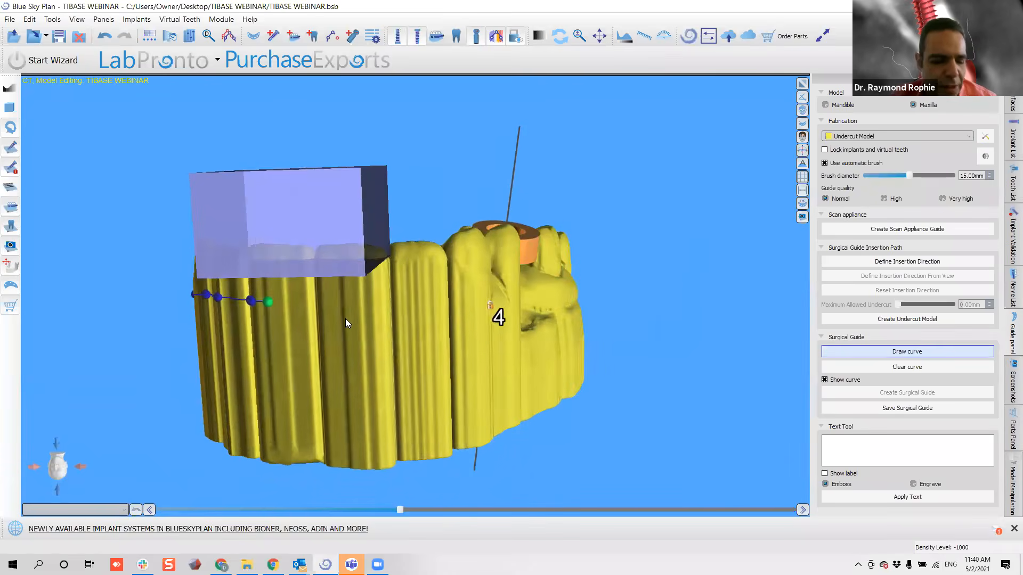
pyautogui.click(337, 300)
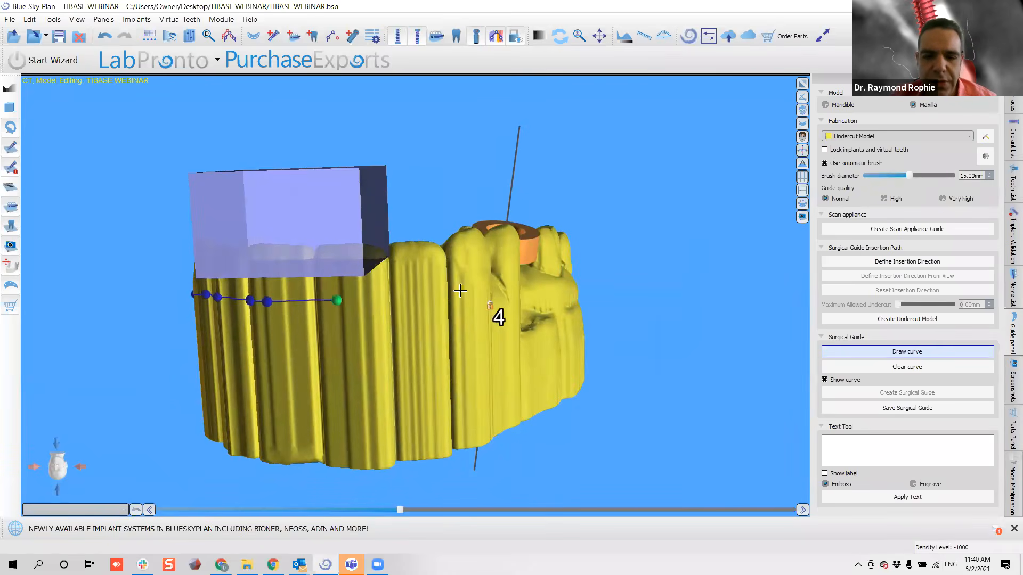
pyautogui.moveTo(479, 293); pyautogui.dragTo(356, 301)
pyautogui.click(382, 295)
pyautogui.click(441, 294)
pyautogui.click(510, 288)
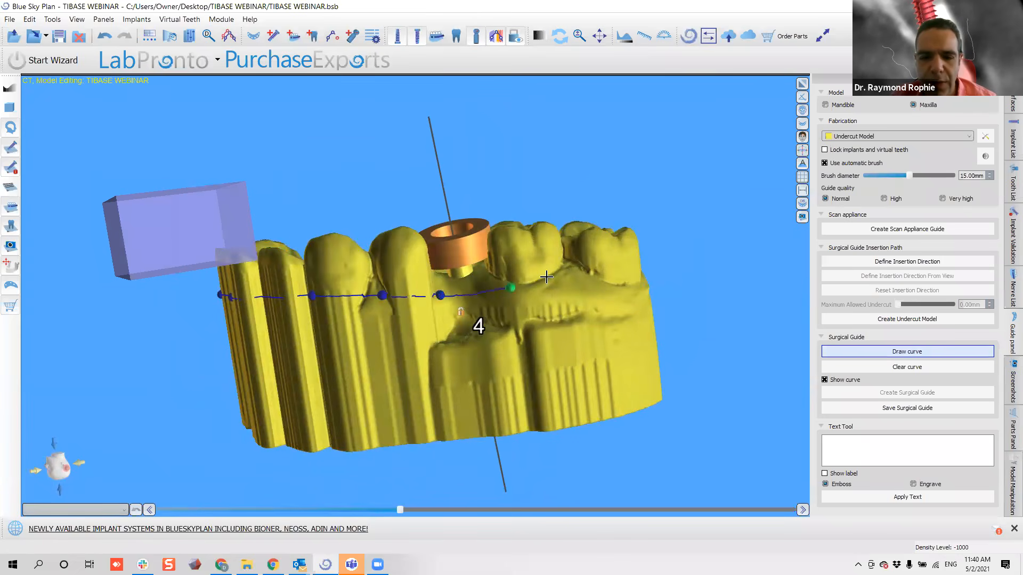
# Continue the guide curve along the buccal side of the right molars and across the last molar's occlusal surface.
pyautogui.click(541, 277)
pyautogui.click(556, 276)
pyautogui.click(579, 268)
pyautogui.click(590, 265)
pyautogui.click(598, 256)
pyautogui.moveTo(672, 306); pyautogui.dragTo(246, 412)
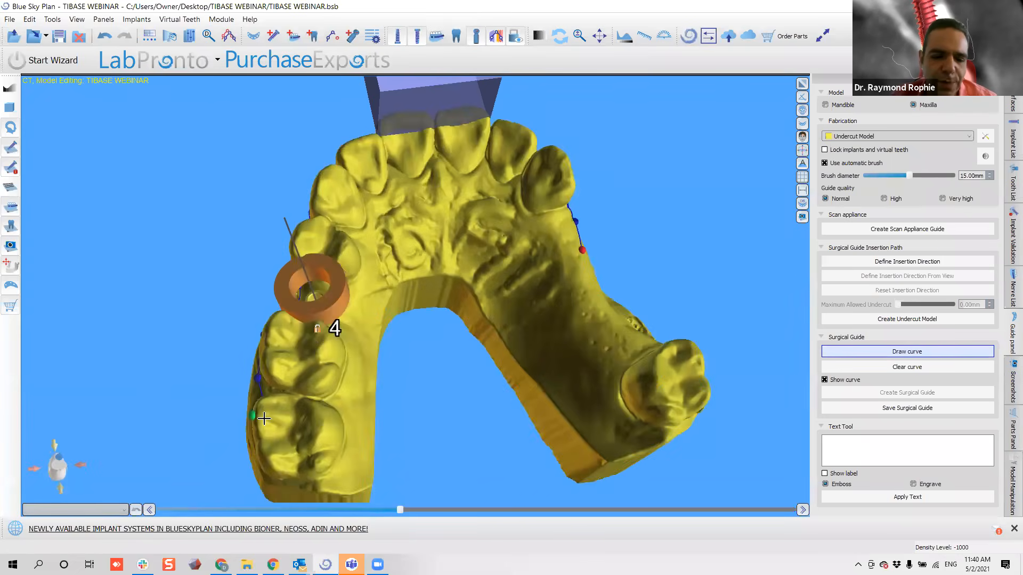
pyautogui.click(327, 421)
# Run the guide curve along the palatal side behind the teeth and close it distal to the left canine.
pyautogui.moveTo(429, 466)
pyautogui.mouseDown()
pyautogui.moveTo(358, 283)
pyautogui.moveTo(346, 285)
pyautogui.moveTo(377, 249)
pyautogui.moveTo(438, 220)
pyautogui.mouseUp()
pyautogui.moveTo(496, 378)
pyautogui.mouseDown()
pyautogui.moveTo(694, 261)
pyautogui.moveTo(688, 241)
pyautogui.mouseUp()
pyautogui.moveTo(408, 213)
pyautogui.mouseDown()
pyautogui.moveTo(456, 207)
pyautogui.moveTo(529, 237)
pyautogui.moveTo(557, 280)
pyautogui.moveTo(574, 276)
pyautogui.mouseUp()
pyautogui.moveTo(648, 315)
pyautogui.mouseDown()
pyautogui.moveTo(294, 379)
pyautogui.moveTo(321, 350)
pyautogui.moveTo(541, 317)
pyautogui.mouseUp()
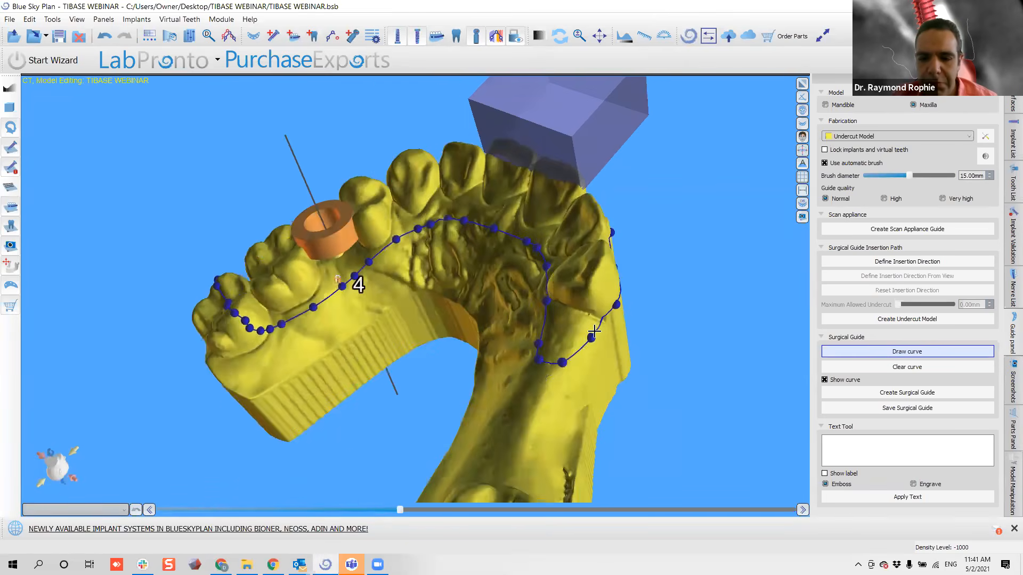
# Reposition the palatal curve points behind the anterior teeth and extend the outline distal to the left canine.
pyautogui.moveTo(591, 343)
pyautogui.mouseDown()
pyautogui.moveTo(571, 357)
pyautogui.moveTo(537, 357)
pyautogui.moveTo(531, 290)
pyautogui.mouseUp()
pyautogui.moveTo(532, 252); pyautogui.dragTo(527, 241)
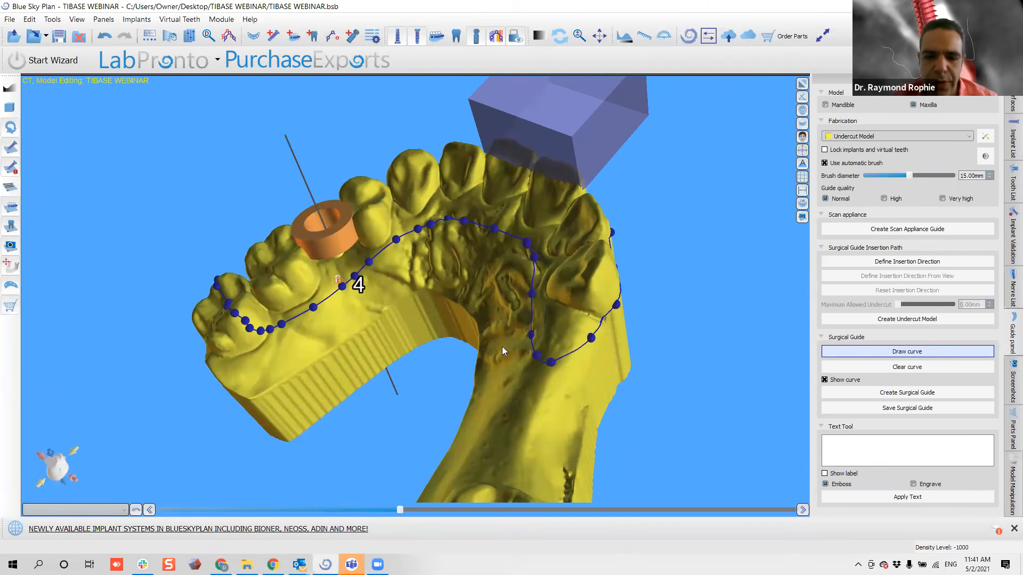
pyautogui.moveTo(502, 347); pyautogui.dragTo(538, 326)
pyautogui.click(540, 314)
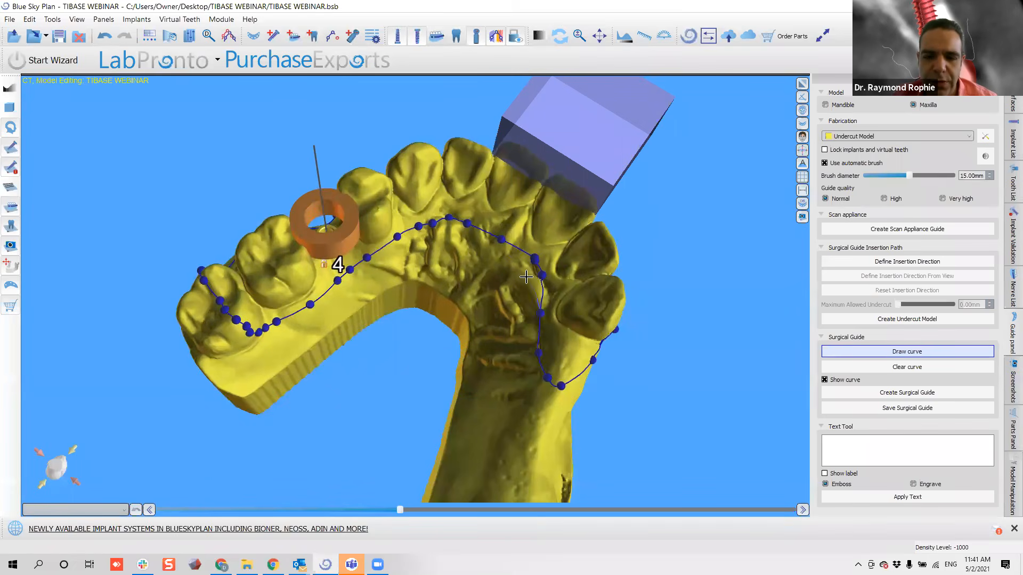
pyautogui.moveTo(489, 239)
pyautogui.mouseDown()
pyautogui.moveTo(452, 222)
pyautogui.moveTo(420, 229)
pyautogui.mouseUp()
pyautogui.moveTo(549, 434)
pyautogui.mouseDown(button='right')
pyautogui.moveTo(540, 459)
pyautogui.moveTo(408, 397)
pyautogui.moveTo(481, 391)
pyautogui.moveTo(498, 447)
pyautogui.moveTo(484, 438)
pyautogui.mouseUp(button='right')
pyautogui.moveTo(493, 442); pyautogui.dragTo(505, 454)
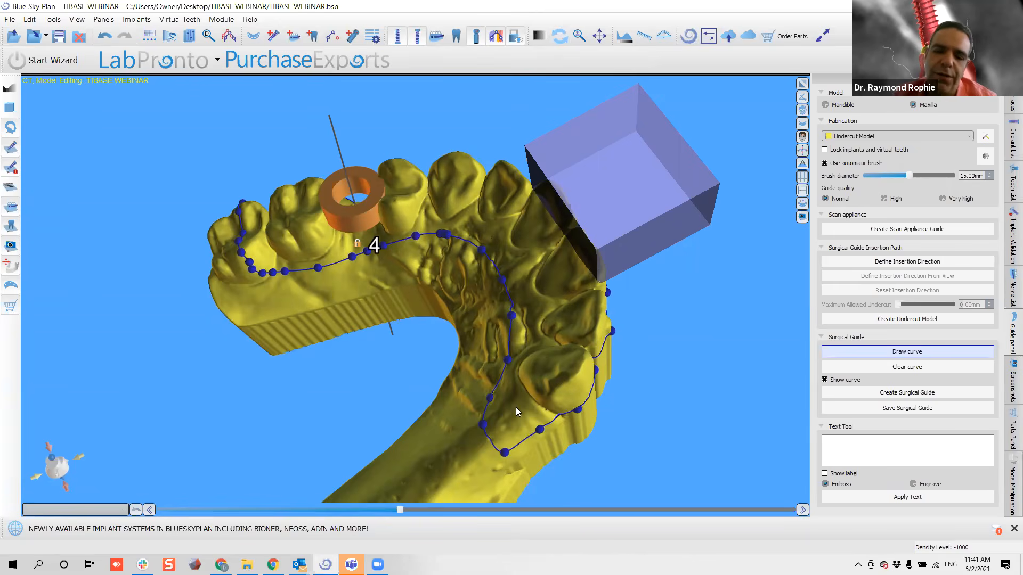
# Check the outline all around the arch and adjust the buccal curve point between the right canine and first premolar.
pyautogui.moveTo(279, 360); pyautogui.dragTo(376, 464)
pyautogui.moveTo(676, 300); pyautogui.dragTo(578, 289)
pyautogui.moveTo(412, 421); pyautogui.dragTo(91, 262)
pyautogui.moveTo(594, 173); pyautogui.dragTo(447, 291)
pyautogui.moveTo(365, 293); pyautogui.dragTo(377, 294)
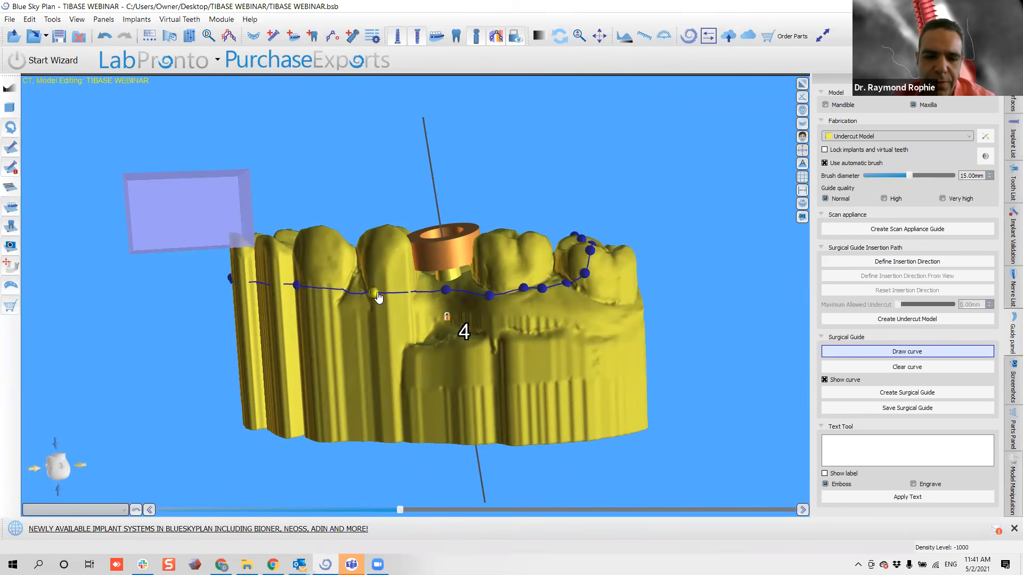
# Move the palatal curve points beside the implant sleeve closer to the sleeve and smooth the line there.
pyautogui.moveTo(457, 239)
pyautogui.mouseDown()
pyautogui.moveTo(569, 343)
pyautogui.moveTo(203, 483)
pyautogui.moveTo(318, 338)
pyautogui.mouseUp()
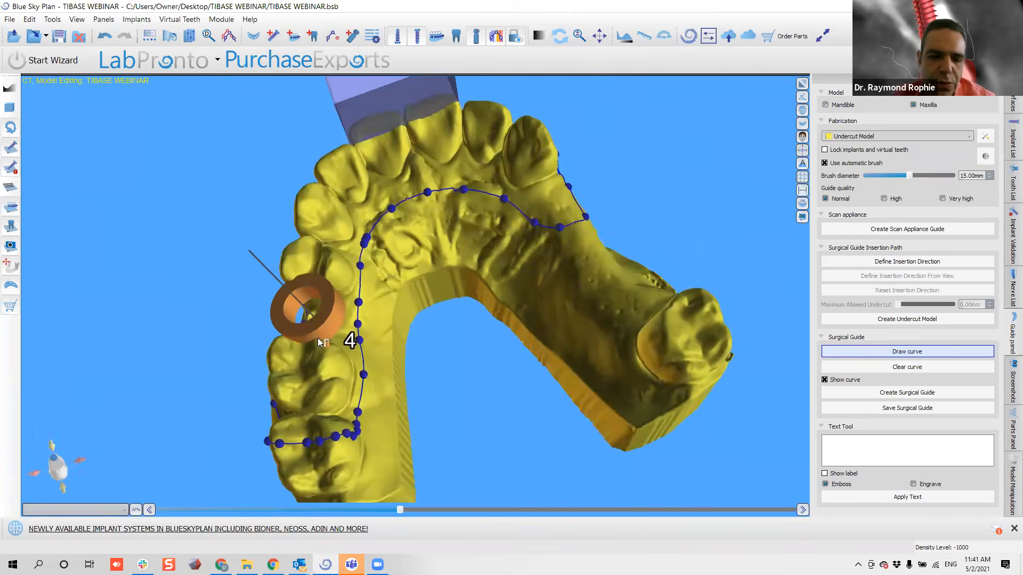
pyautogui.scroll(2, 329, 325)
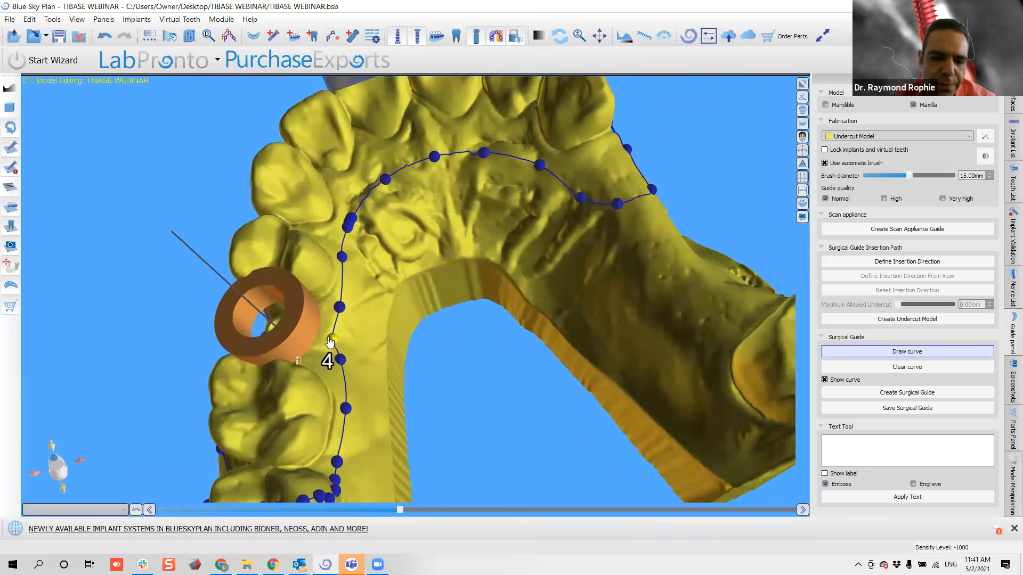
pyautogui.moveTo(340, 359); pyautogui.dragTo(322, 368)
pyautogui.moveTo(339, 308); pyautogui.dragTo(328, 303)
pyautogui.scroll(-1, 302, 398)
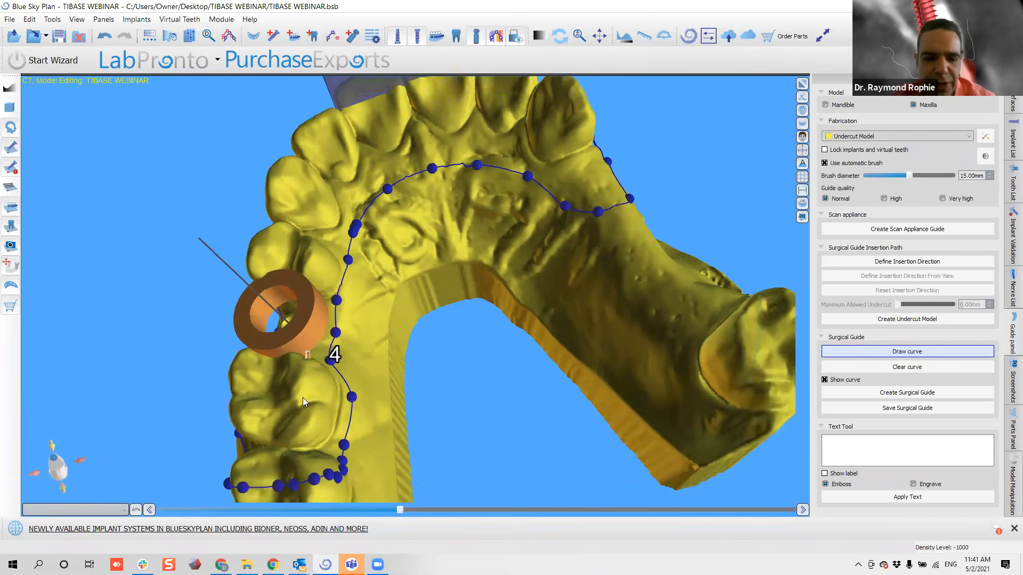
pyautogui.moveTo(329, 360); pyautogui.dragTo(336, 364)
# Add a second guide window at the right first premolar, make its block narrower and move it above the tooth.
pyautogui.moveTo(244, 390); pyautogui.dragTo(646, 226)
pyautogui.moveTo(274, 311)
pyautogui.mouseDown()
pyautogui.moveTo(284, 339)
pyautogui.moveTo(274, 316)
pyautogui.mouseUp()
pyautogui.moveTo(261, 251); pyautogui.dragTo(514, 295)
pyautogui.moveTo(693, 269); pyautogui.dragTo(349, 221)
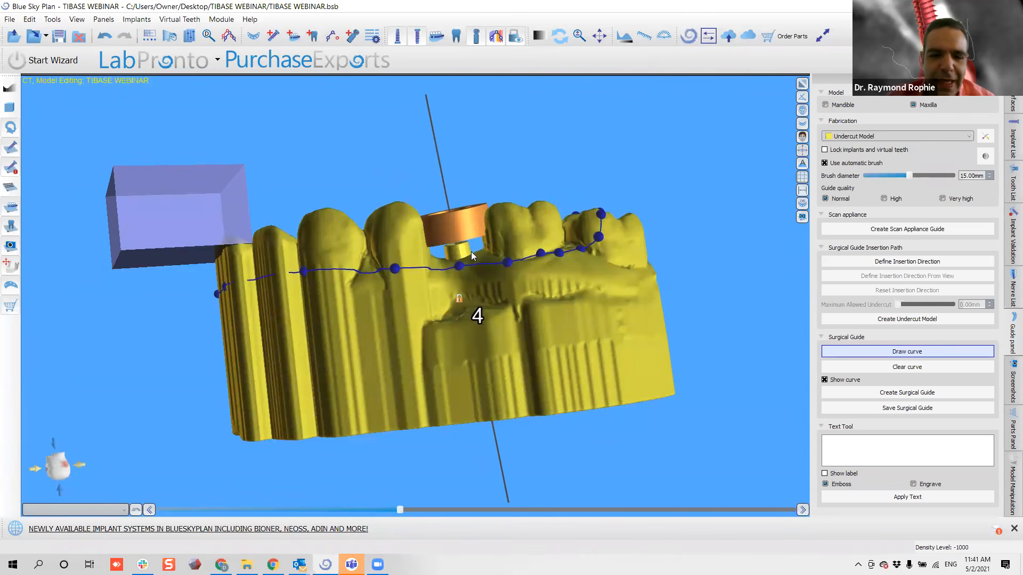
pyautogui.rightClick(421, 274)
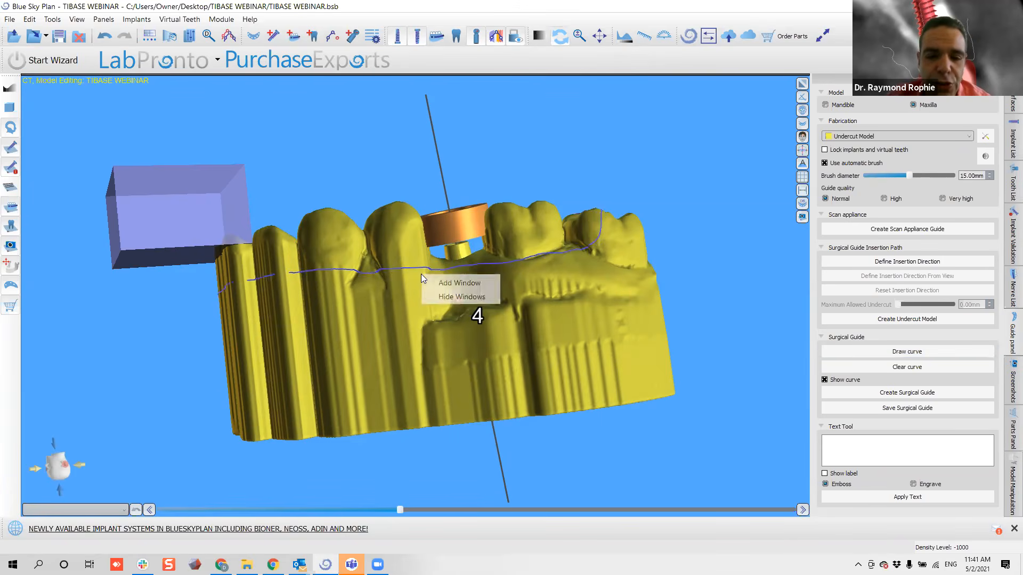
pyautogui.click(451, 283)
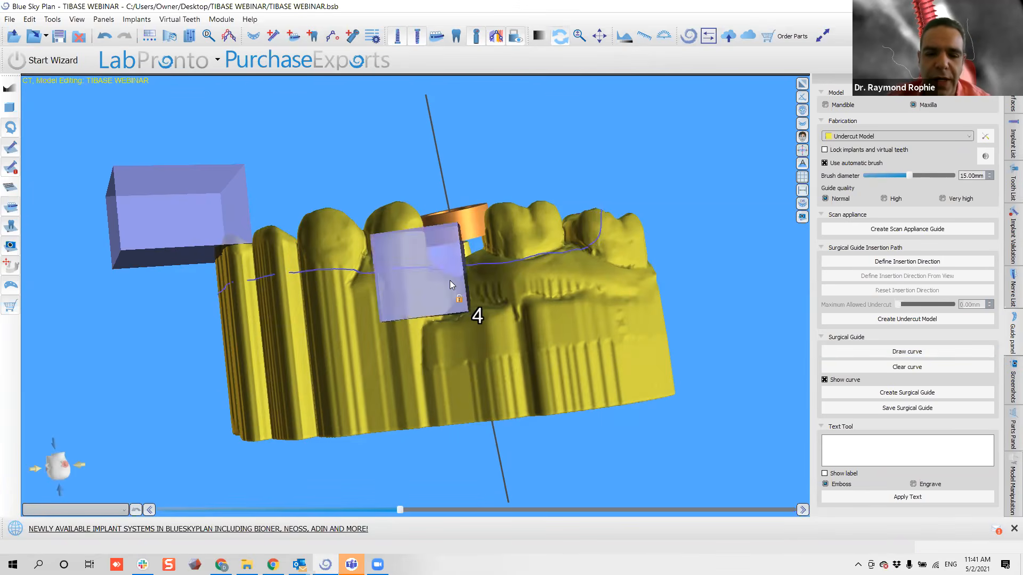
pyautogui.moveTo(462, 269); pyautogui.dragTo(495, 274)
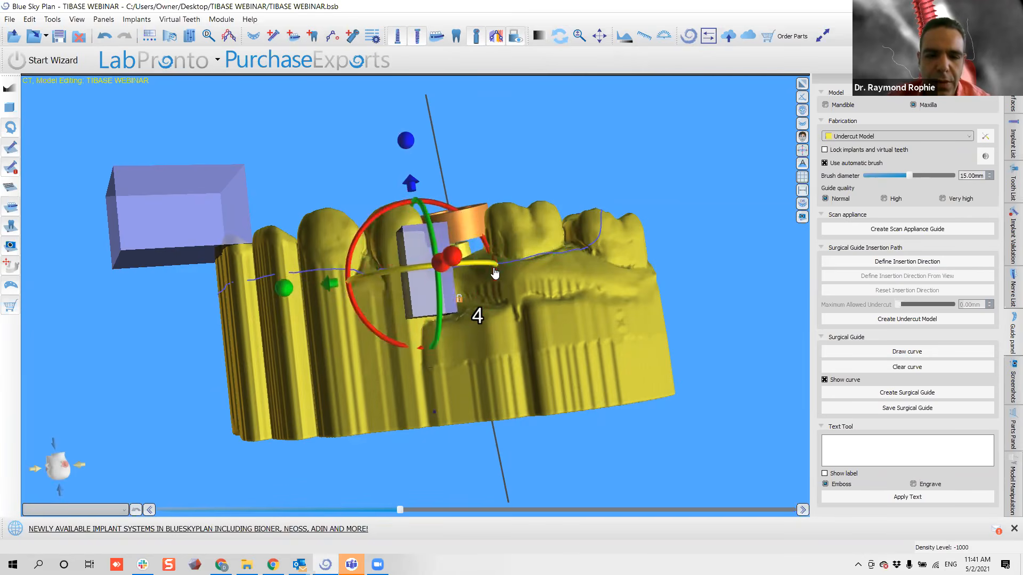
pyautogui.moveTo(413, 182); pyautogui.dragTo(389, 117)
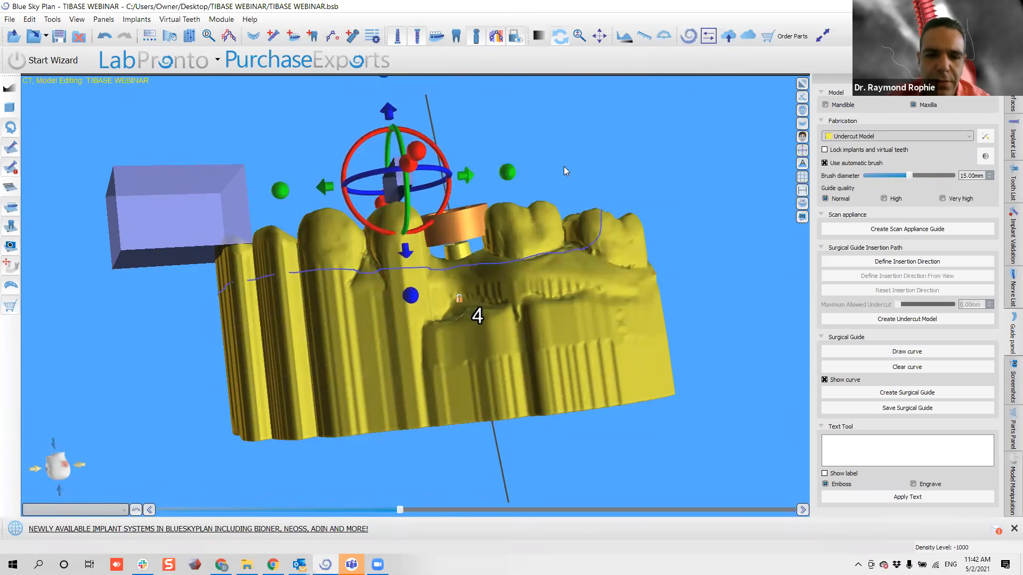
# Shape the second window block into a long thin slab running buccopalatally beside the implant sleeve.
pyautogui.moveTo(564, 166); pyautogui.dragTo(380, 228)
pyautogui.moveTo(366, 329); pyautogui.dragTo(366, 320)
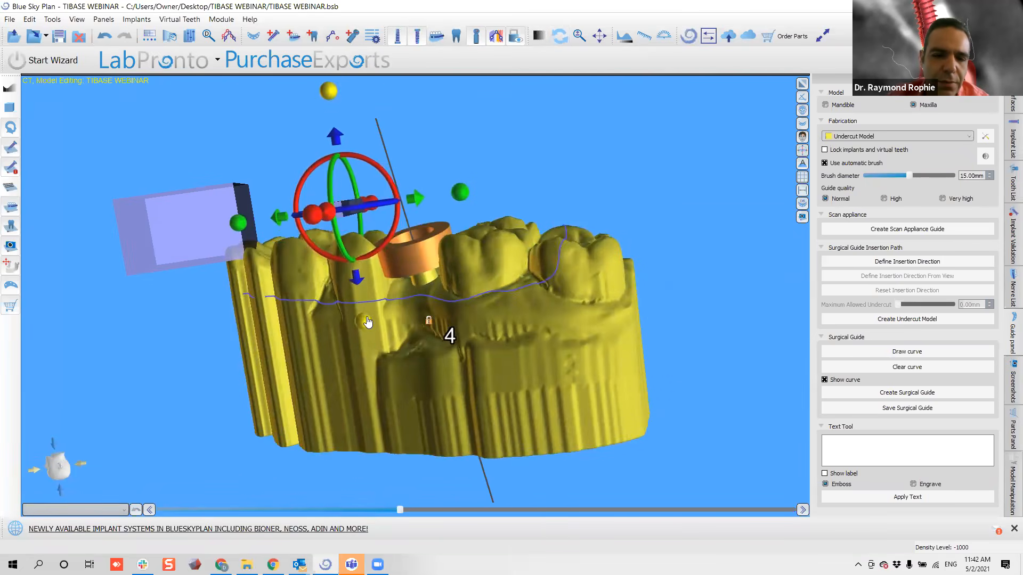
pyautogui.moveTo(369, 258); pyautogui.dragTo(392, 330)
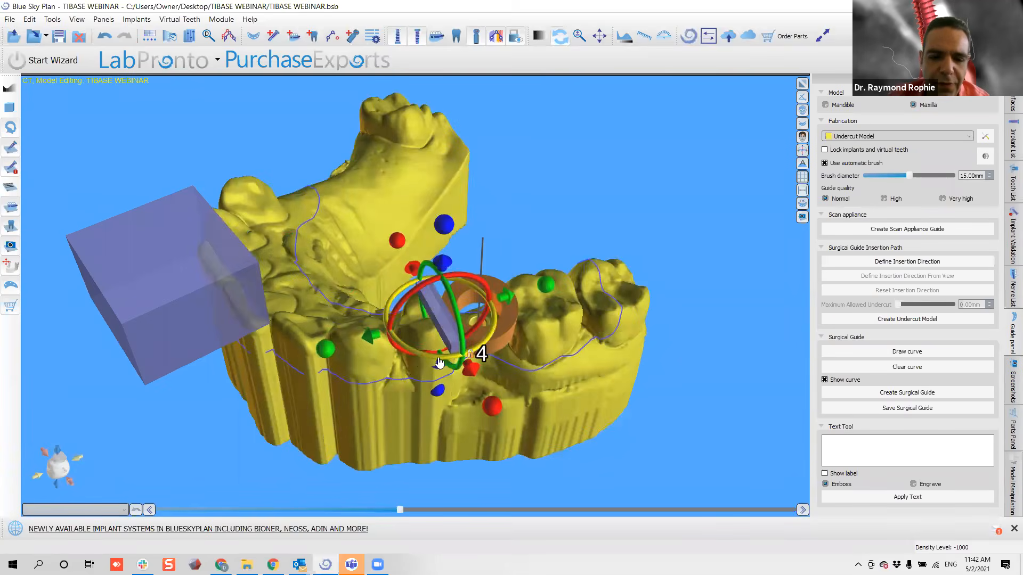
pyautogui.moveTo(438, 363); pyautogui.dragTo(410, 358)
pyautogui.moveTo(433, 413); pyautogui.dragTo(421, 530)
pyautogui.moveTo(647, 386); pyautogui.dragTo(373, 437)
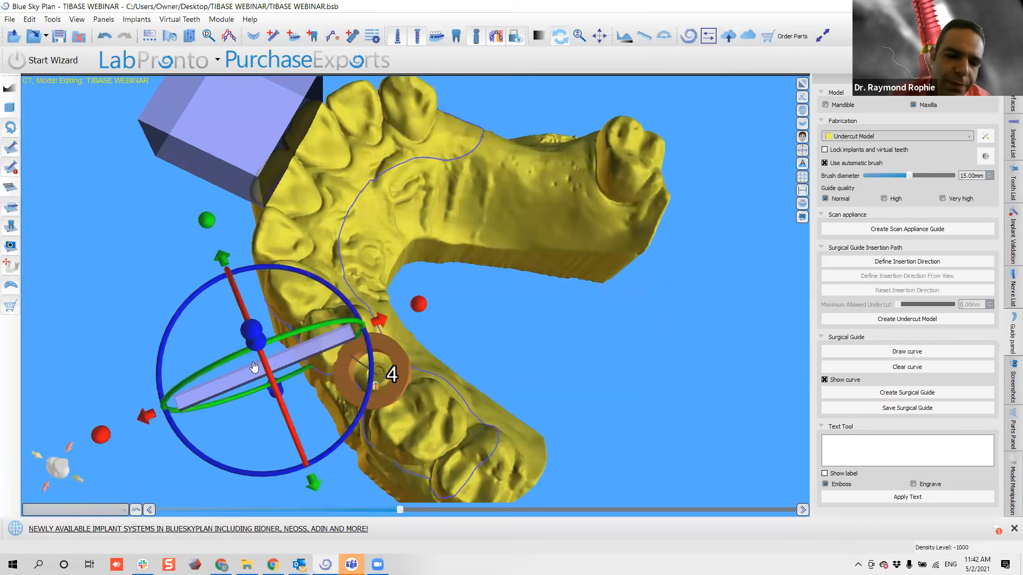
# Move the thin window slab to the implant site, flatten it into a bar and set its height just beneath the sleeve.
pyautogui.moveTo(240, 391); pyautogui.dragTo(332, 387)
pyautogui.moveTo(246, 475); pyautogui.dragTo(527, 193)
pyautogui.moveTo(647, 217); pyautogui.dragTo(281, 447)
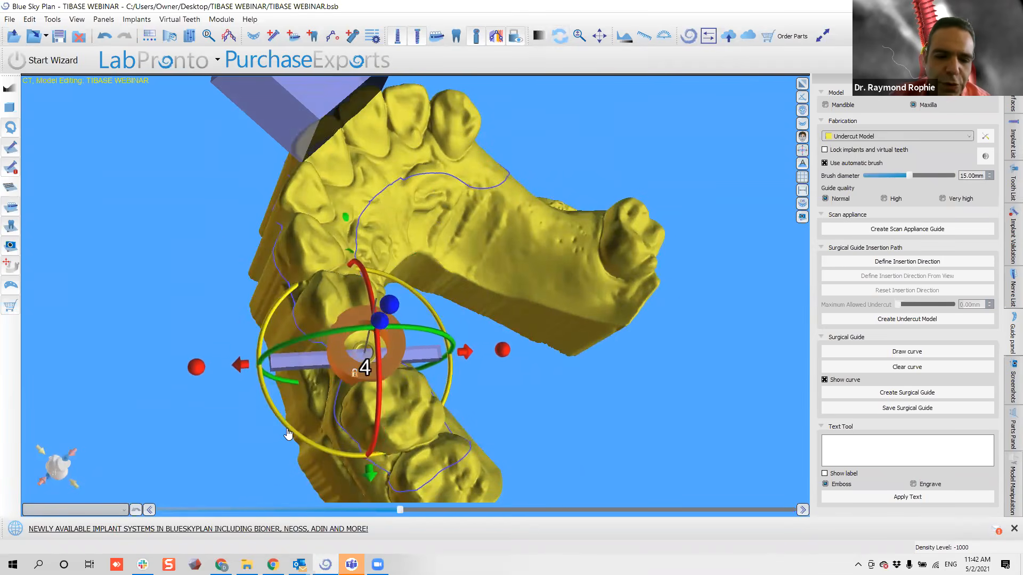
pyautogui.moveTo(512, 222); pyautogui.dragTo(364, 287)
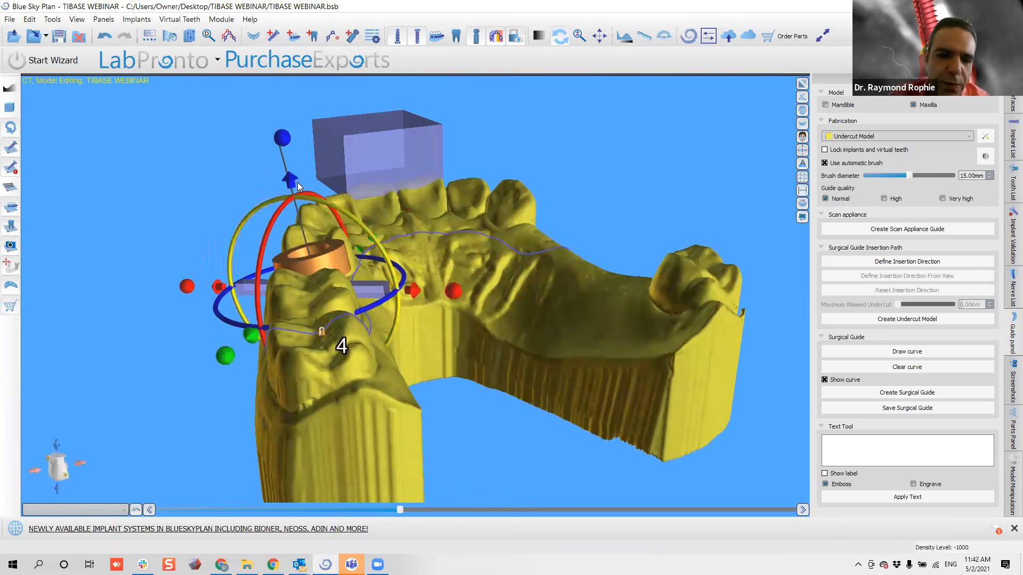
pyautogui.moveTo(291, 180); pyautogui.dragTo(289, 175)
pyautogui.moveTo(366, 226); pyautogui.dragTo(361, 220)
pyautogui.moveTo(451, 242); pyautogui.dragTo(453, 380)
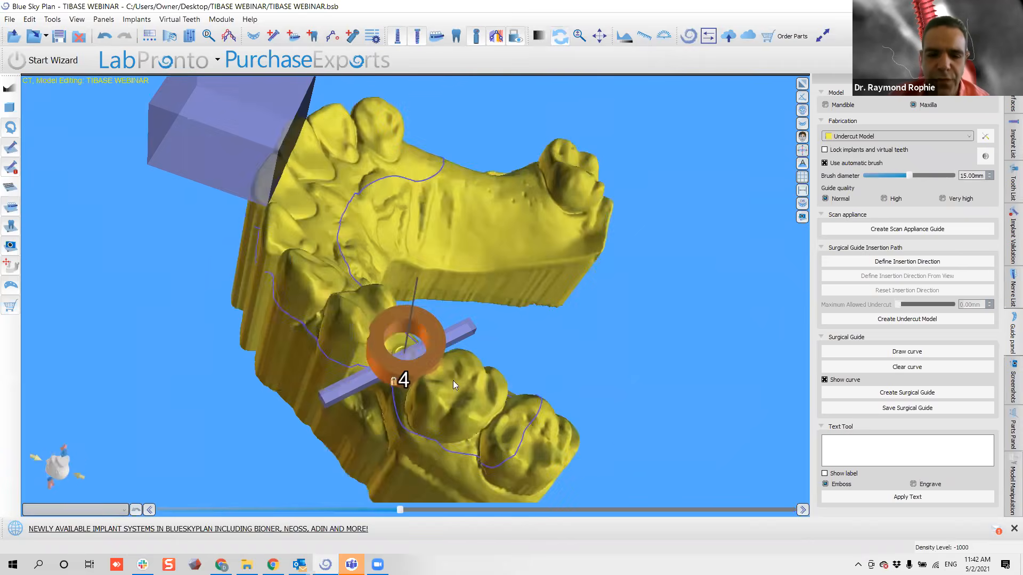
# Fine-tune the window bar so it crosses the arch centred under the implant sleeve, comparing side and occlusal views.
pyautogui.moveTo(269, 476); pyautogui.dragTo(286, 260)
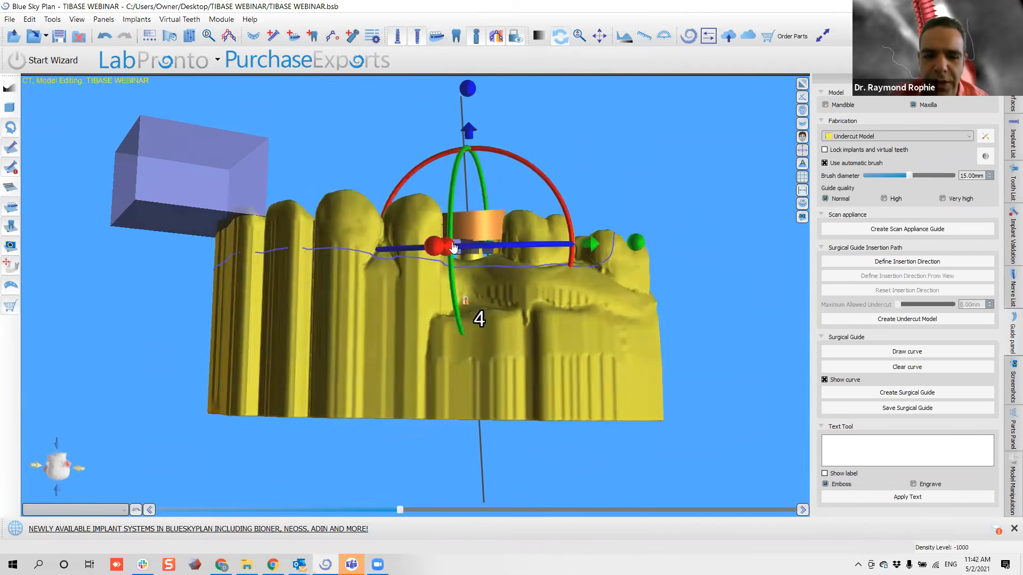
pyautogui.moveTo(557, 143); pyautogui.dragTo(431, 372)
pyautogui.moveTo(501, 324); pyautogui.dragTo(499, 321)
pyautogui.moveTo(534, 409); pyautogui.dragTo(463, 420)
pyautogui.moveTo(266, 460); pyautogui.dragTo(413, 352)
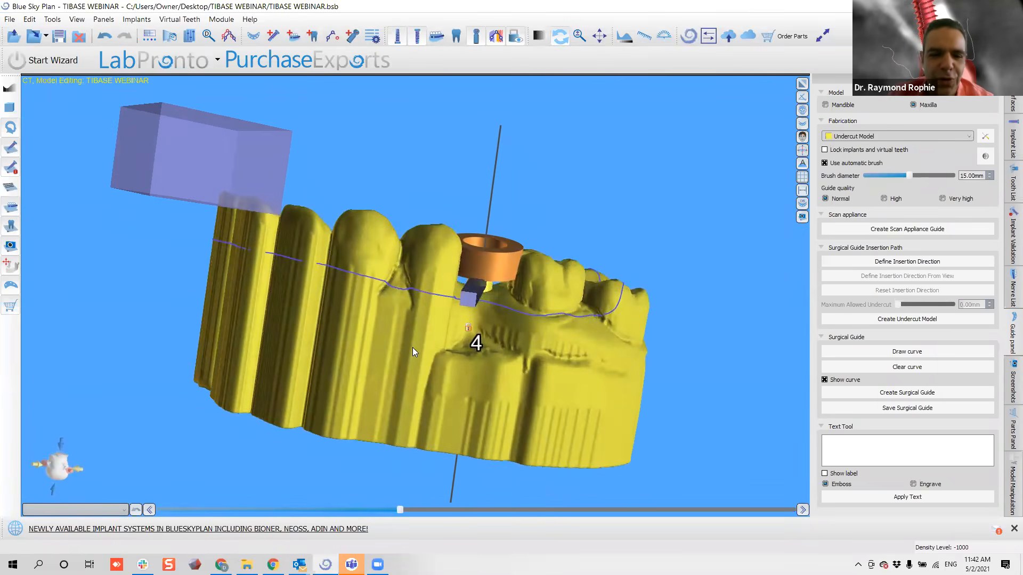
# Check the placement of both window blocks around the arch and create the surgical guide.
pyautogui.moveTo(280, 302); pyautogui.dragTo(399, 288)
pyautogui.moveTo(271, 282); pyautogui.dragTo(68, 317)
pyautogui.click(203, 239)
pyautogui.moveTo(608, 163); pyautogui.dragTo(160, 331)
pyautogui.click(160, 331)
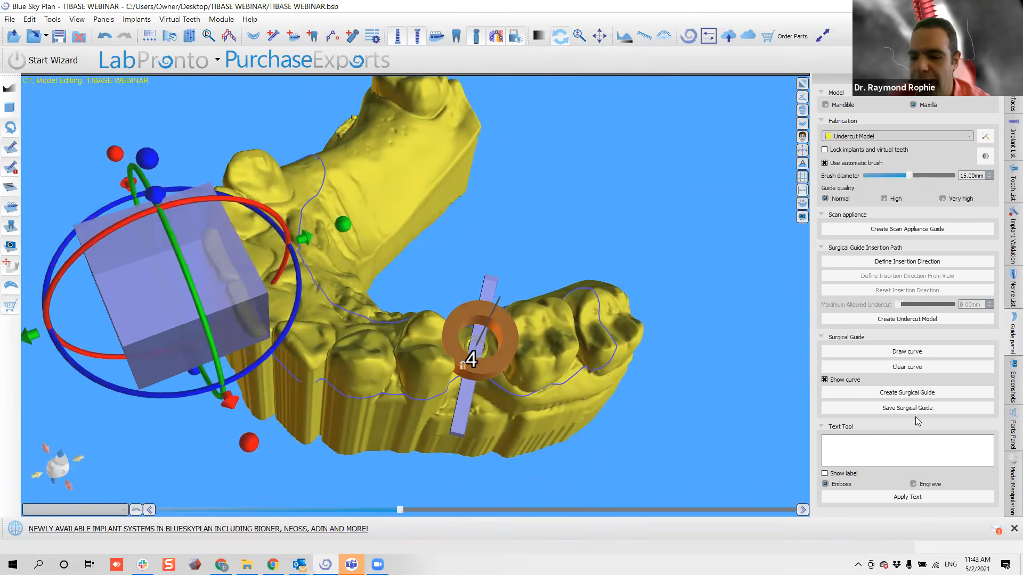
pyautogui.click(907, 393)
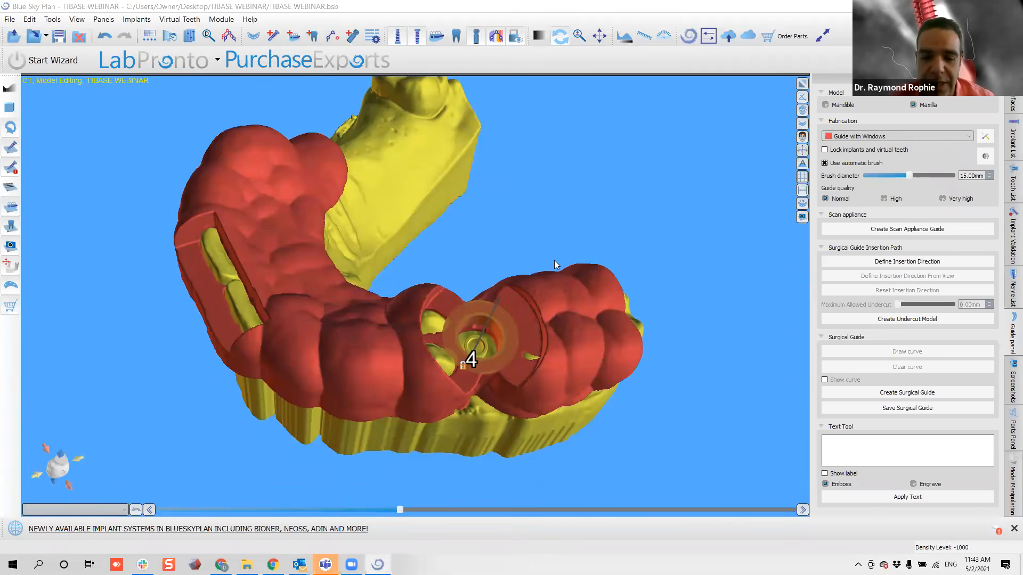
# Inspect the finished guide around the sleeve and windows, and hide the Guide with Windows surface.
pyautogui.moveTo(428, 416); pyautogui.dragTo(341, 170)
pyautogui.moveTo(275, 248); pyautogui.dragTo(189, 347)
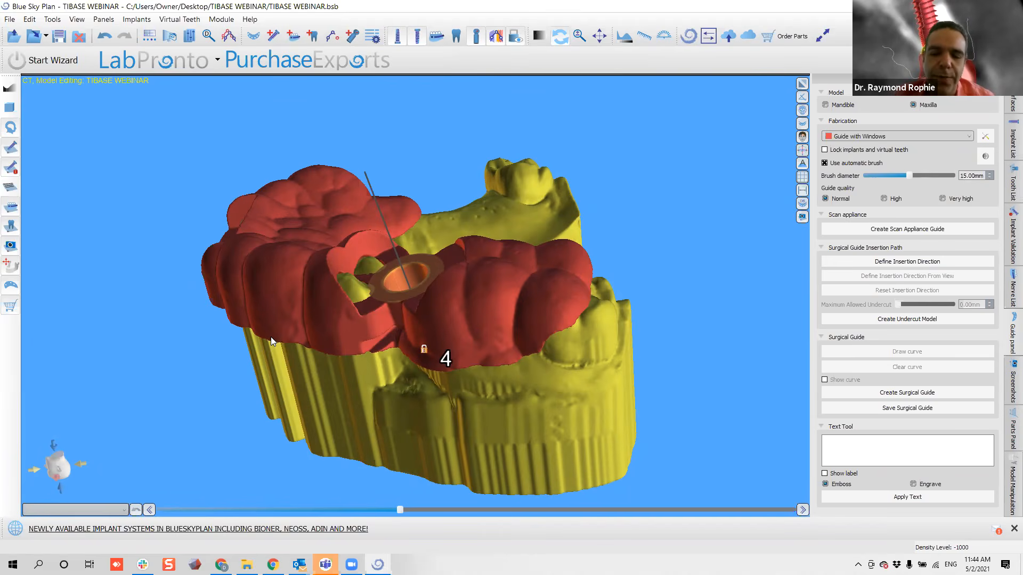
pyautogui.moveTo(275, 371); pyautogui.dragTo(346, 234)
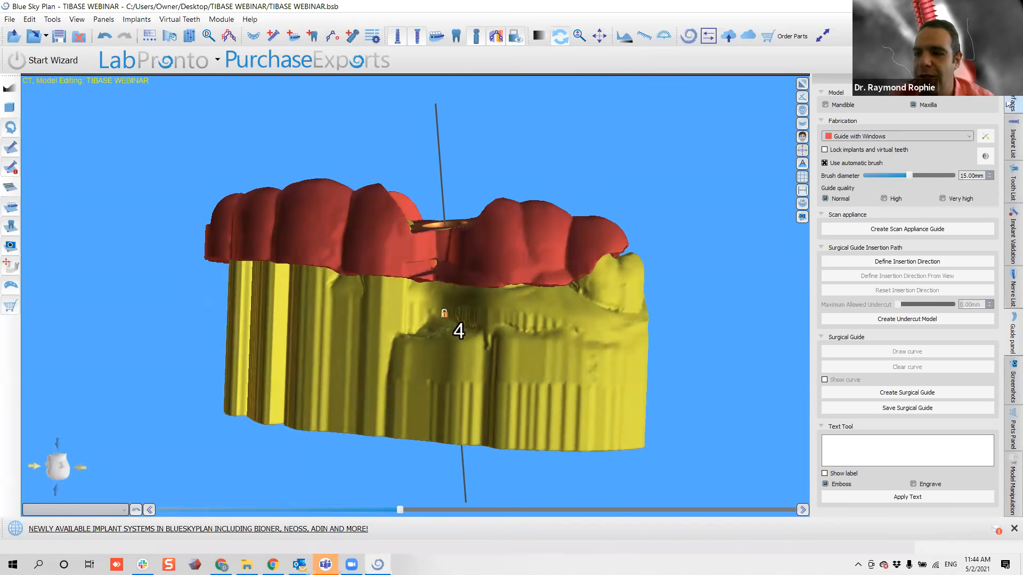
pyautogui.rightClick(584, 235)
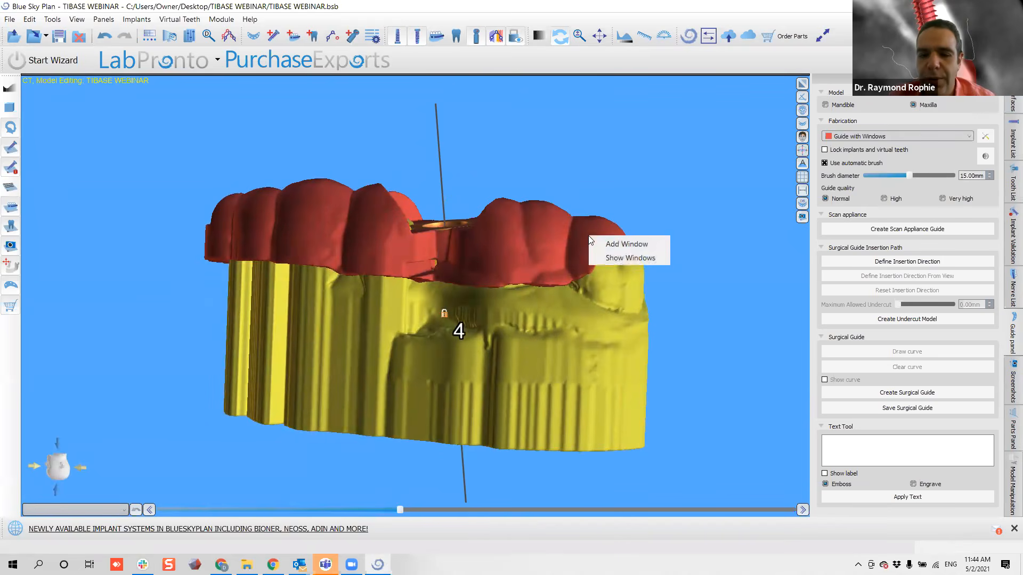
pyautogui.click(684, 212)
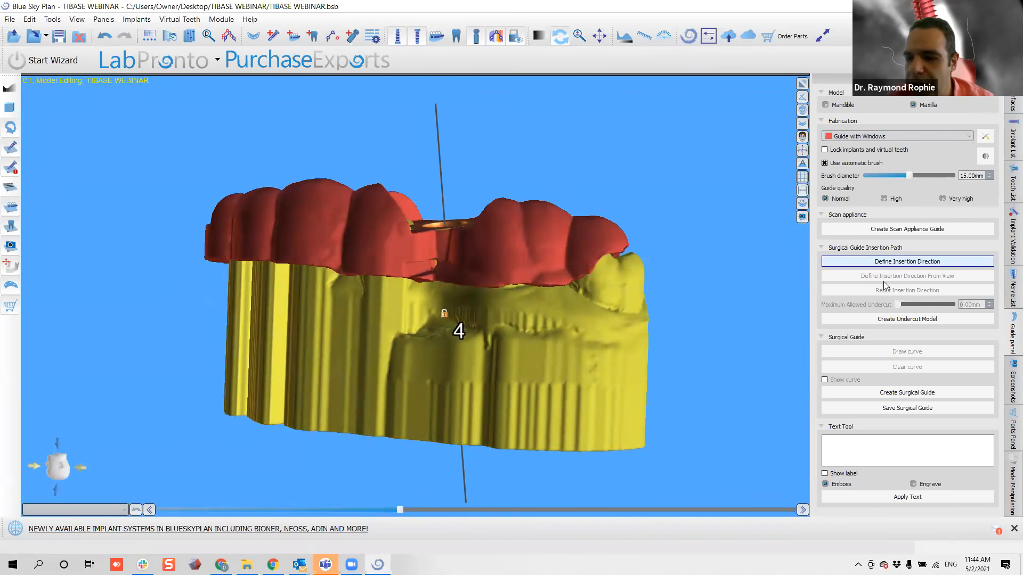
pyautogui.click(1006, 104)
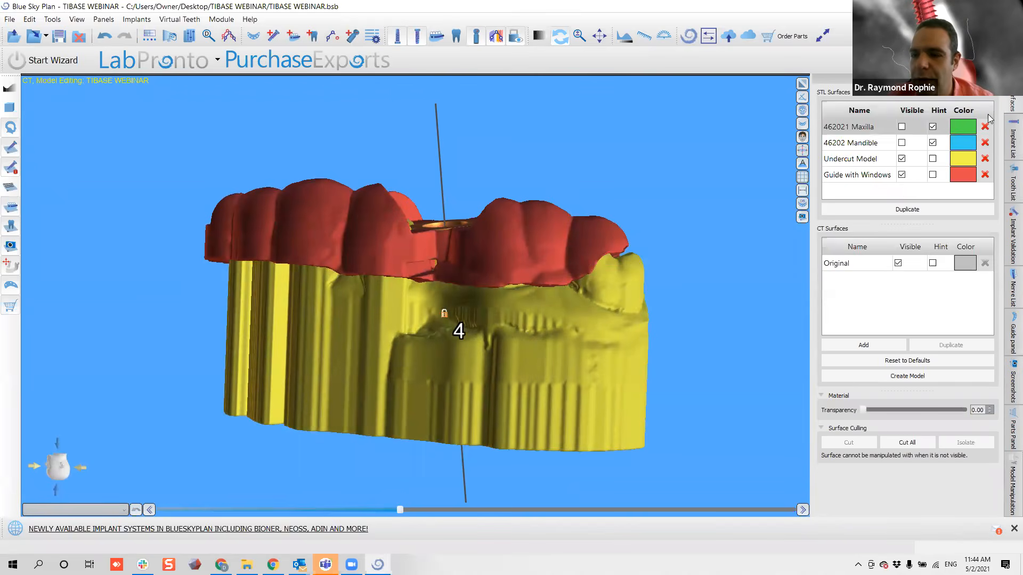
pyautogui.click(901, 175)
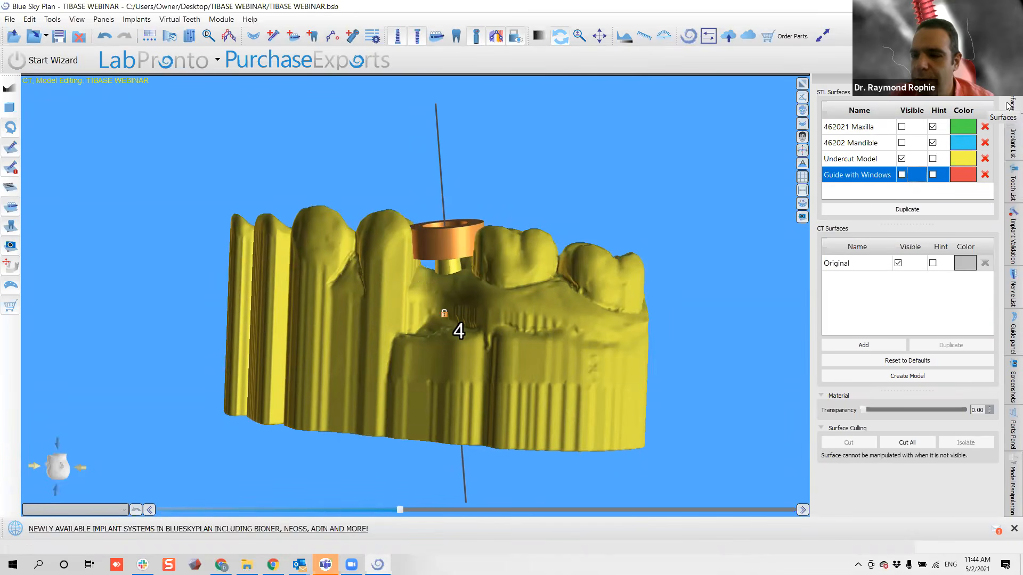
# Hide the implant and inspect the blocked-out undercuts on the Undercut Model around the implant site.
pyautogui.click(1012, 333)
pyautogui.moveTo(387, 164); pyautogui.dragTo(342, 185)
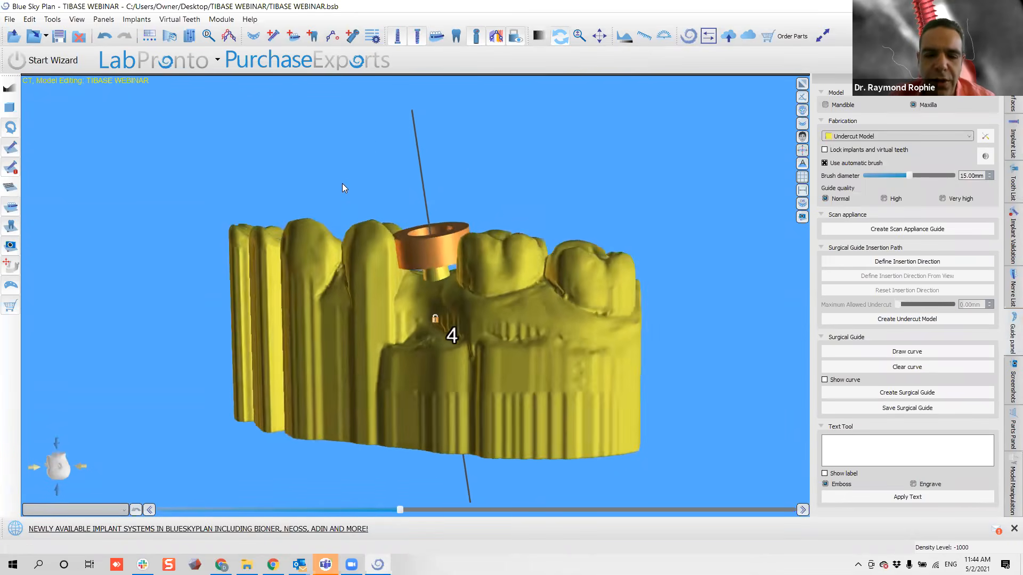
pyautogui.click(404, 37)
pyautogui.moveTo(442, 132); pyautogui.dragTo(478, 269)
pyautogui.scroll(3, 584, 340)
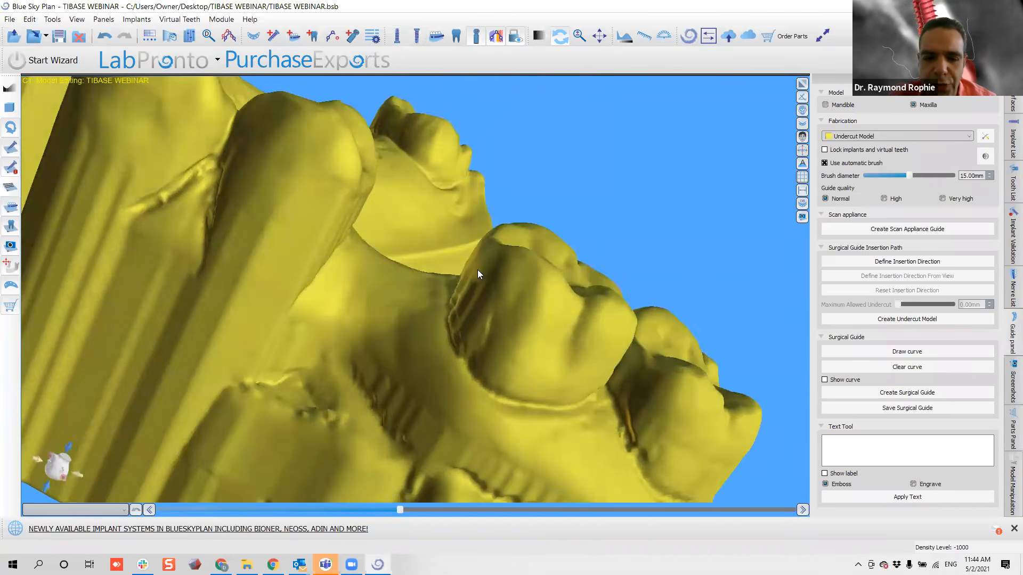
pyautogui.moveTo(454, 309); pyautogui.dragTo(376, 313)
pyautogui.scroll(-3, 304, 340)
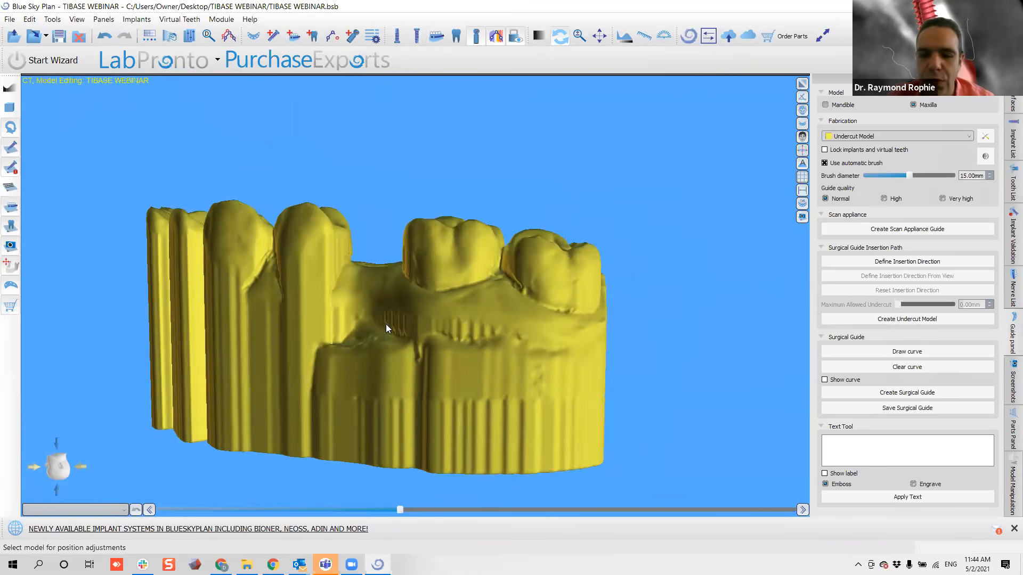
pyautogui.moveTo(365, 221); pyautogui.dragTo(427, 253)
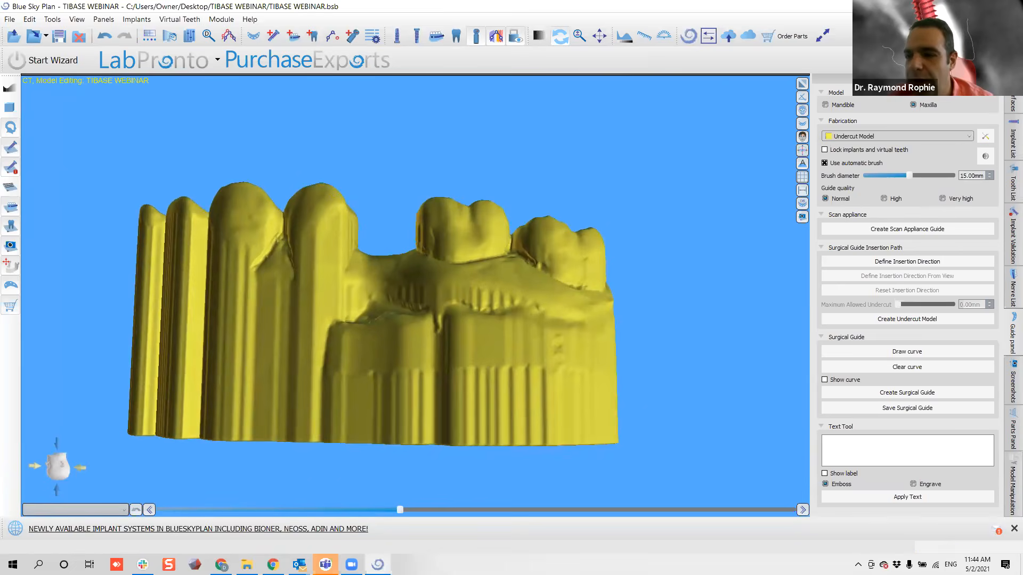
# Hide the Undercut Model surface and show the 462021 Maxilla surface instead.
pyautogui.click(1013, 105)
pyautogui.click(902, 159)
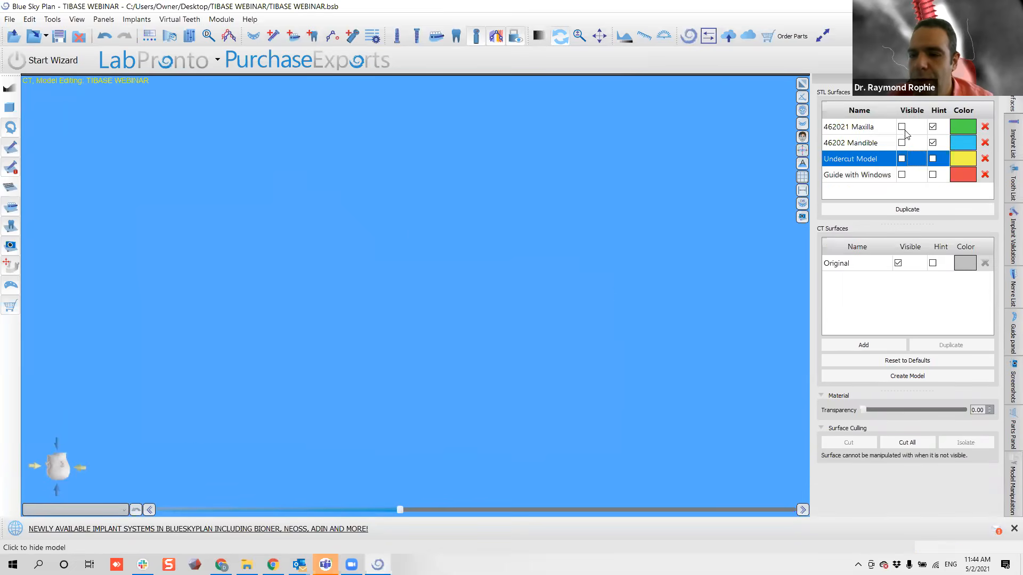
pyautogui.click(901, 127)
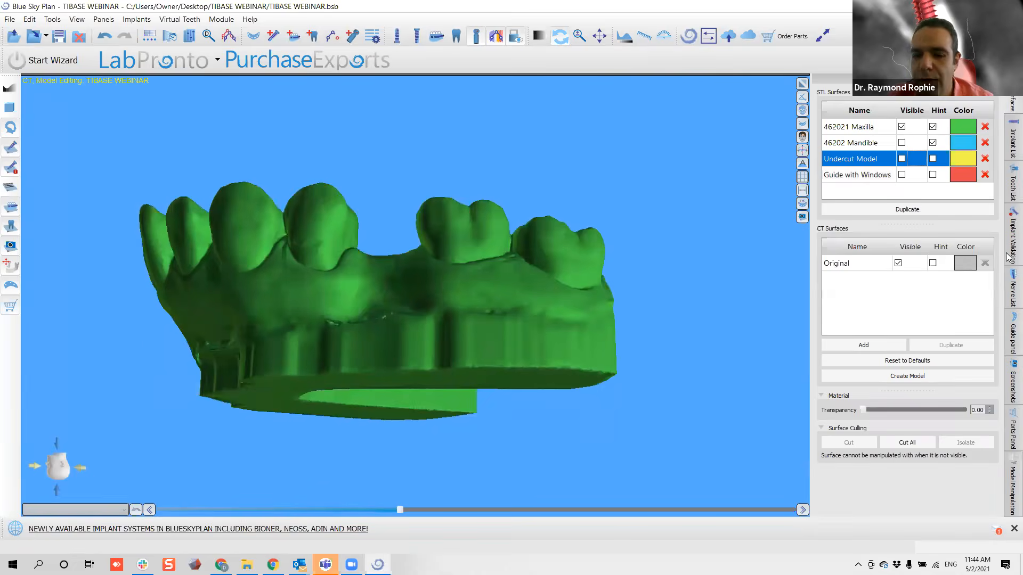
# Try defining the maxilla's insertion direction with different tilts, comparing the marked undercut areas from both sides of the arch.
pyautogui.click(1012, 333)
pyautogui.scroll(5, 396, 241)
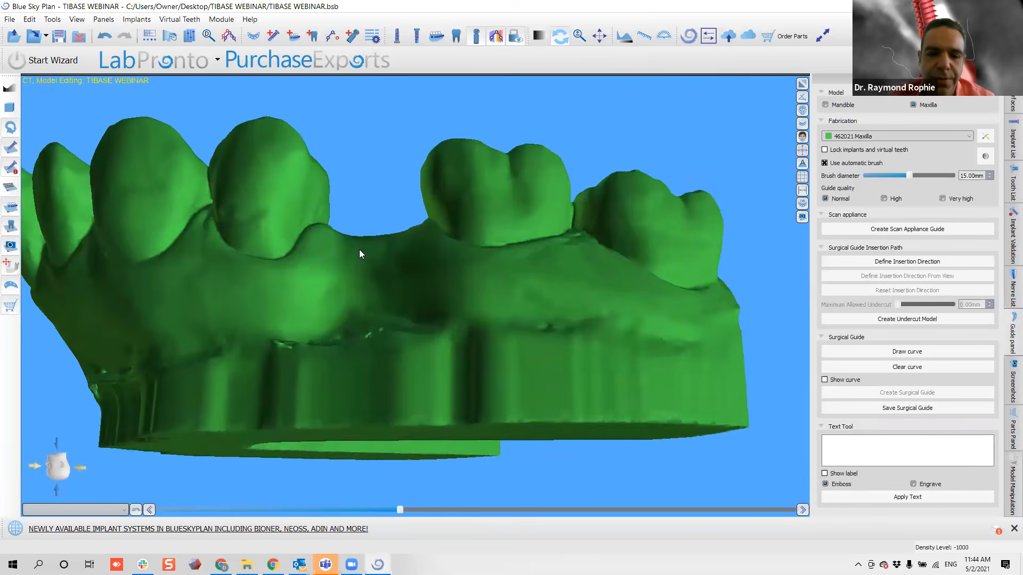
pyautogui.moveTo(388, 328); pyautogui.dragTo(355, 312)
pyautogui.click(862, 263)
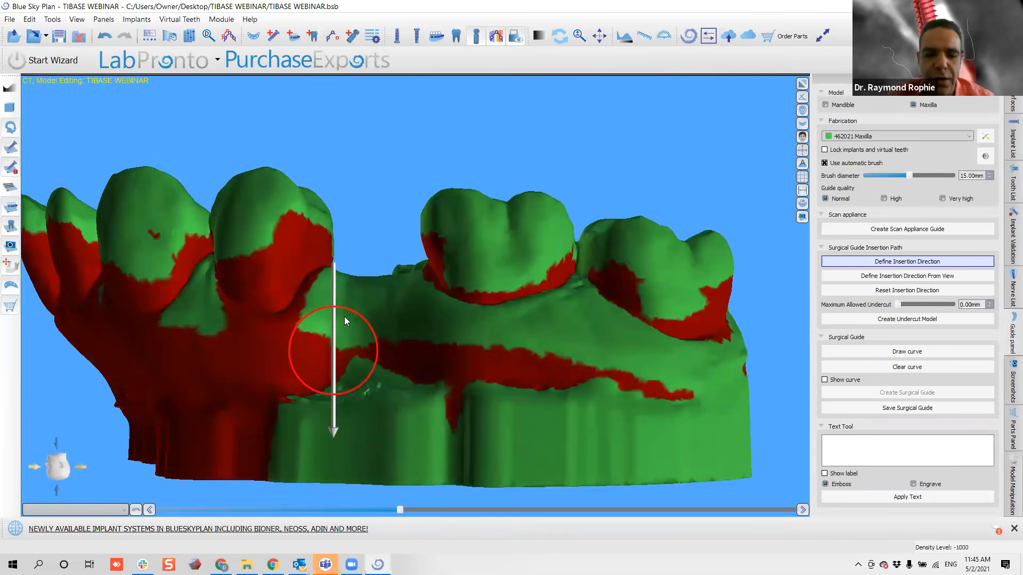
pyautogui.moveTo(345, 314); pyautogui.dragTo(346, 306)
pyautogui.moveTo(359, 351); pyautogui.dragTo(358, 324)
pyautogui.moveTo(521, 285); pyautogui.dragTo(682, 301)
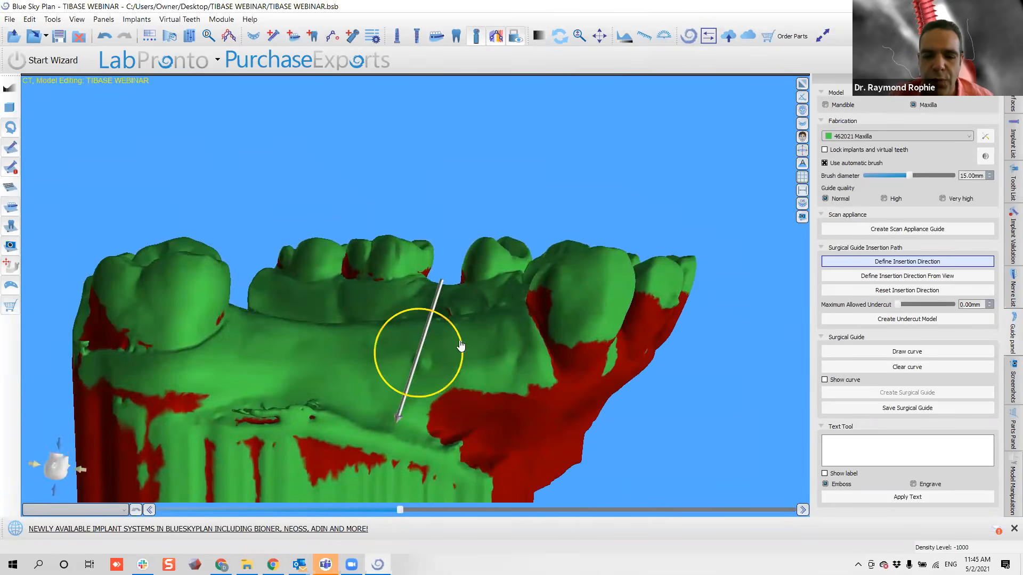
pyautogui.moveTo(458, 345); pyautogui.dragTo(457, 327)
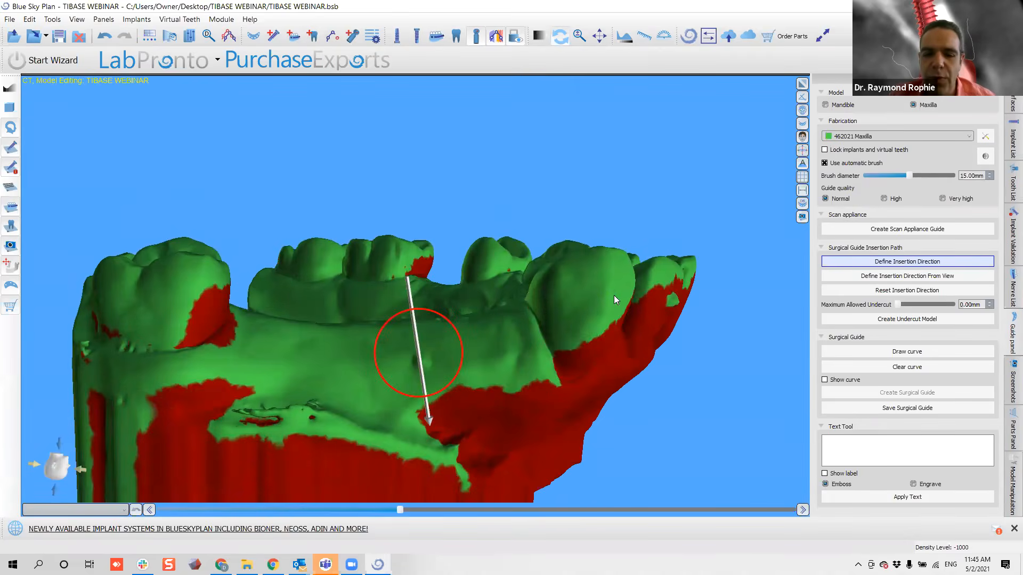
pyautogui.moveTo(604, 351); pyautogui.dragTo(507, 331)
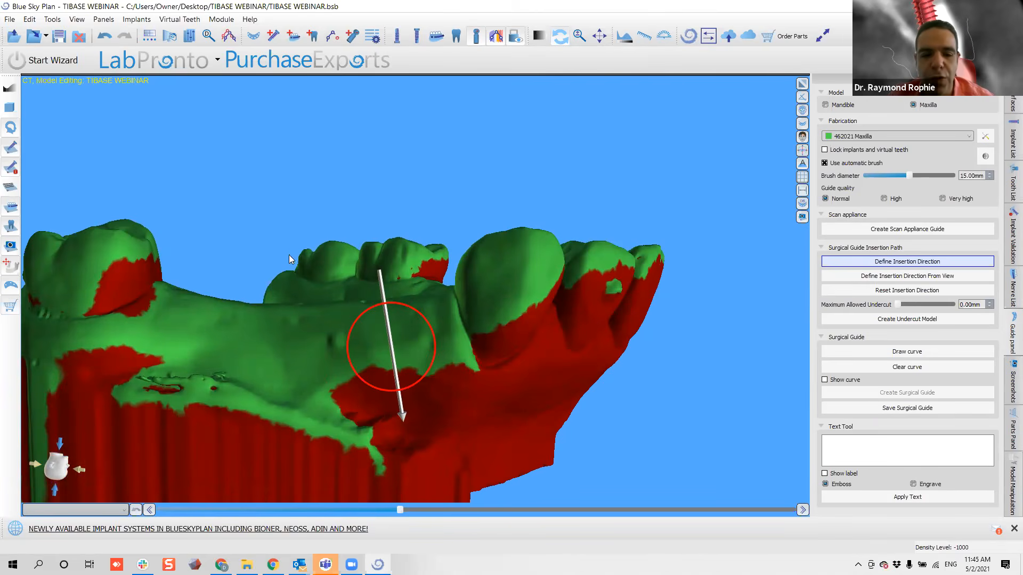
pyautogui.moveTo(603, 304); pyautogui.dragTo(259, 286)
pyautogui.moveTo(575, 348); pyautogui.dragTo(252, 312)
pyautogui.moveTo(491, 263); pyautogui.dragTo(453, 265)
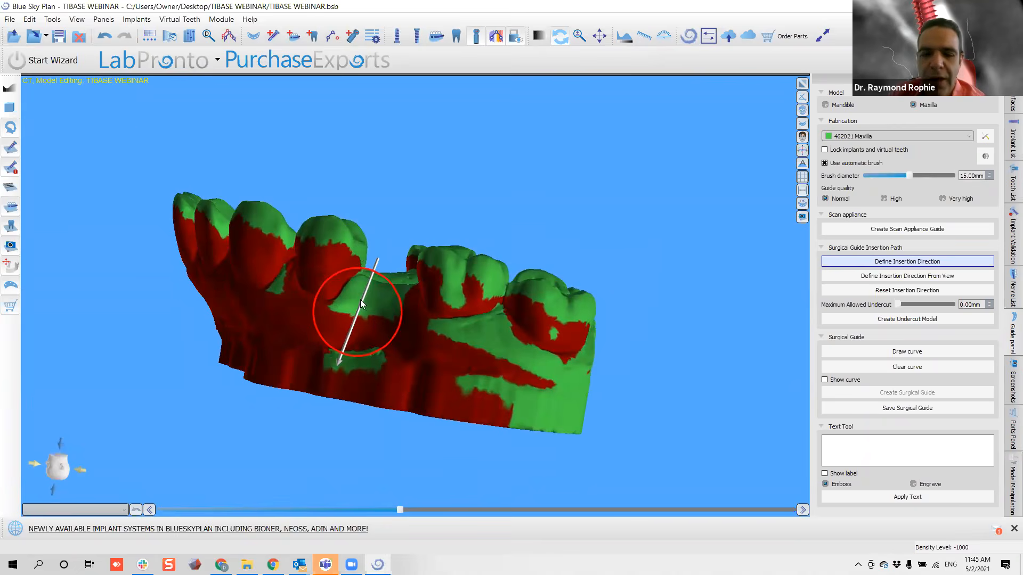
# Review the Default Insertion Path Direction in the Surgical Guide preferences and accept the dialog.
pyautogui.click(52, 19)
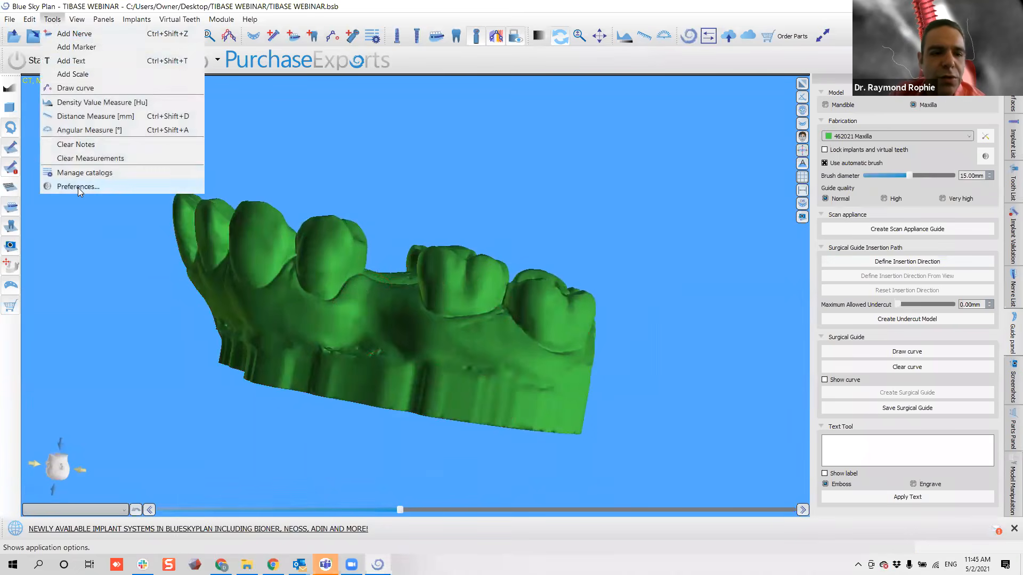
pyautogui.click(78, 188)
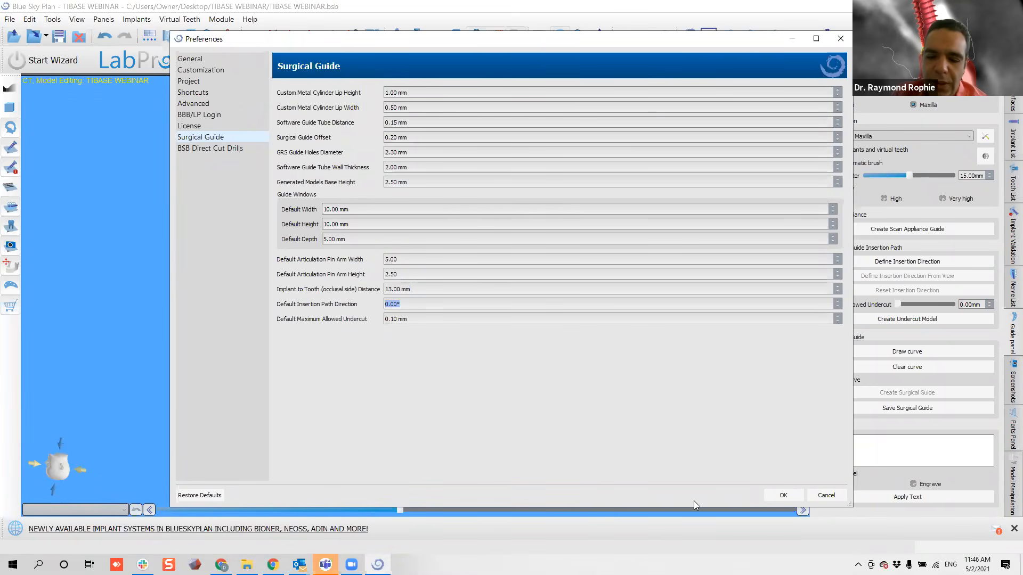
pyautogui.click(782, 495)
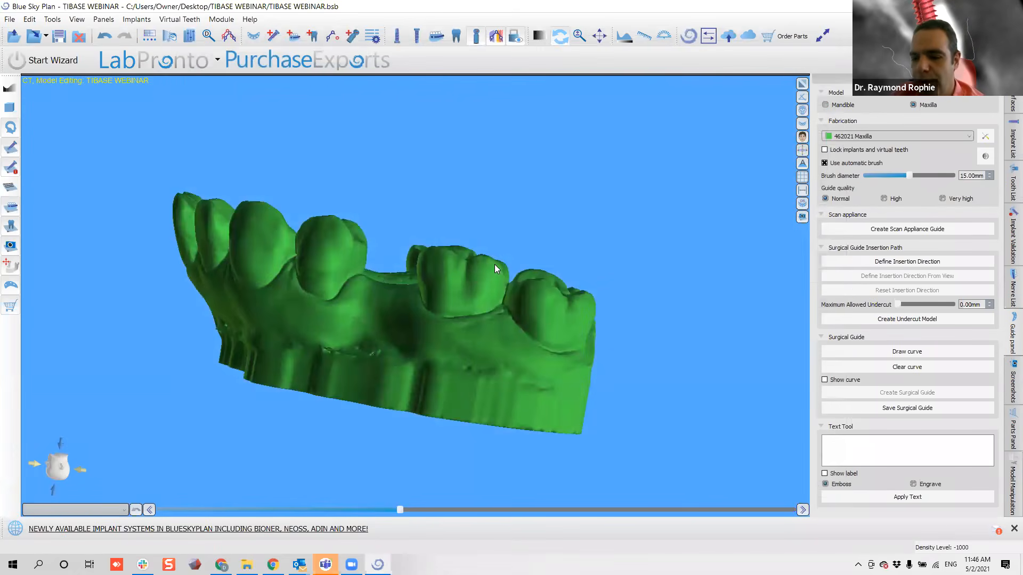
# Display the default insertion direction on the maxilla and examine the marked undercuts around the teeth from several angles.
pyautogui.click(875, 264)
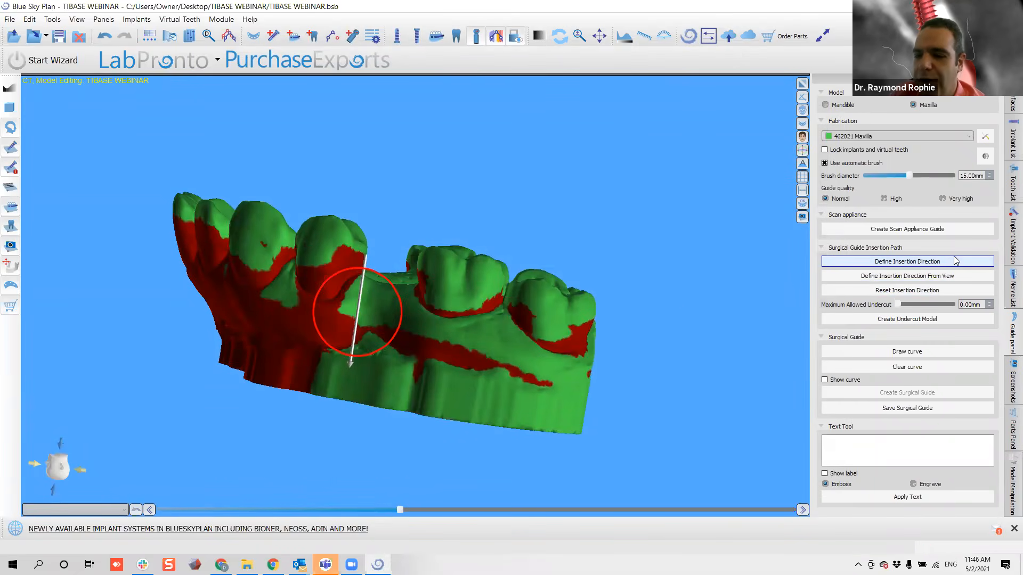
pyautogui.moveTo(574, 284); pyautogui.dragTo(638, 326)
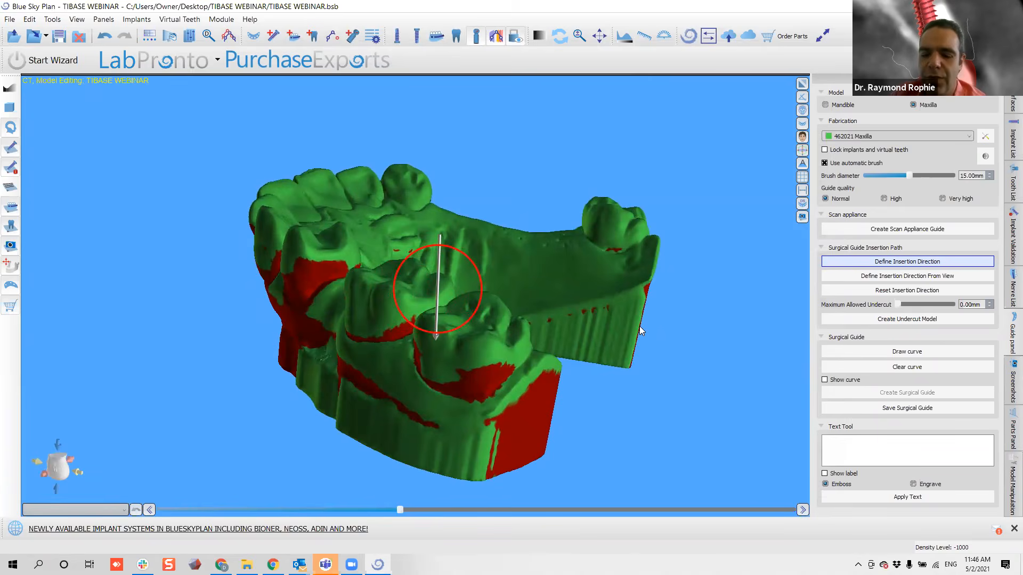
pyautogui.moveTo(405, 351); pyautogui.dragTo(494, 313)
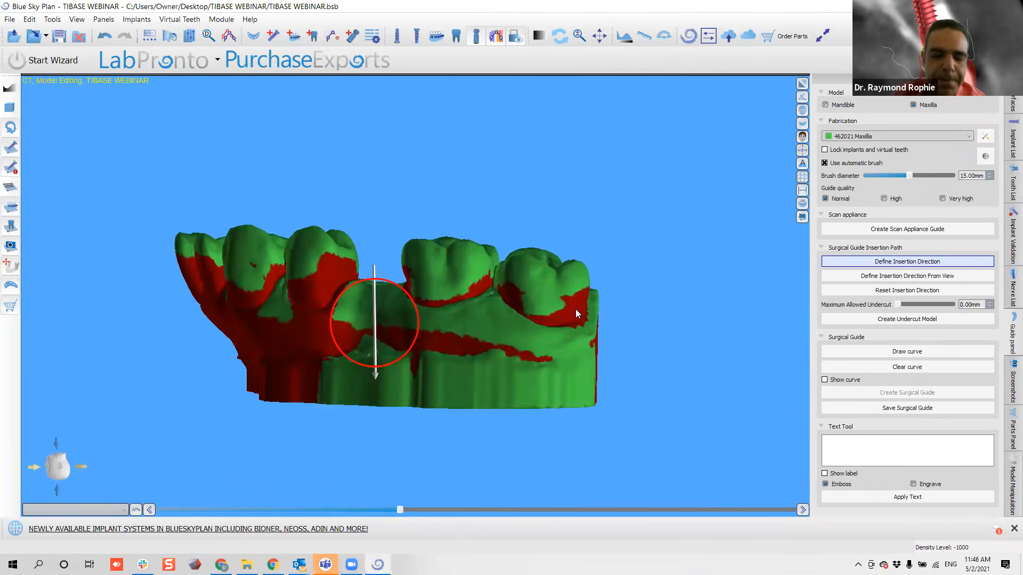
pyautogui.click(1012, 104)
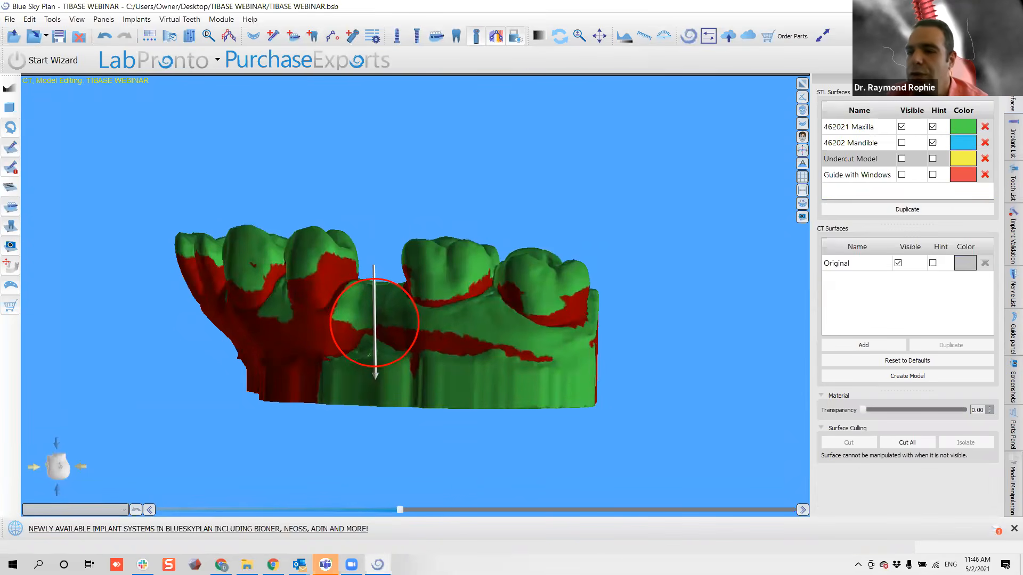
pyautogui.click(1008, 318)
pyautogui.click(901, 265)
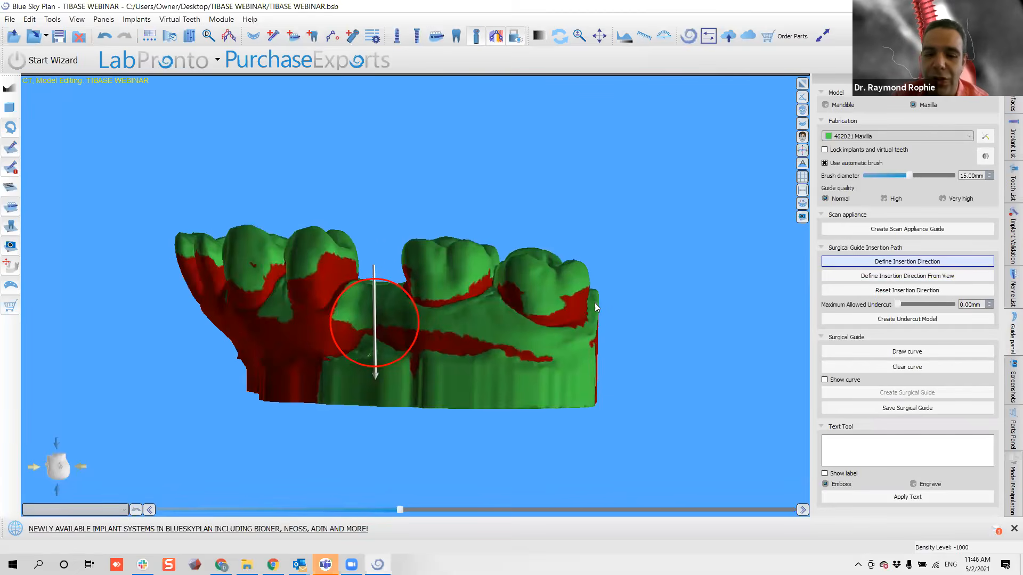
pyautogui.moveTo(598, 218); pyautogui.dragTo(348, 197)
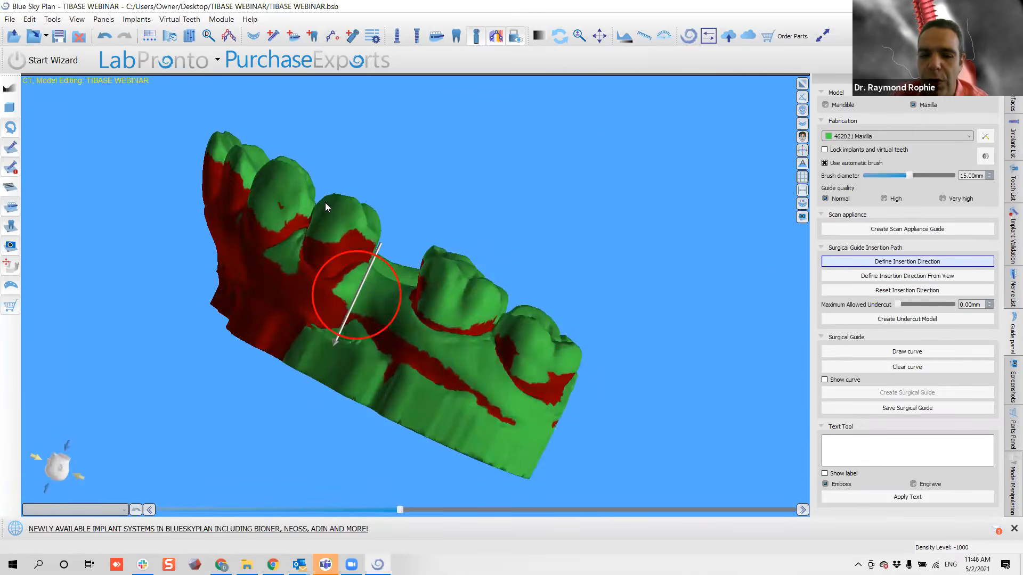
# Reset the insertion direction on the 462021 Maxilla model.
pyautogui.click(1011, 136)
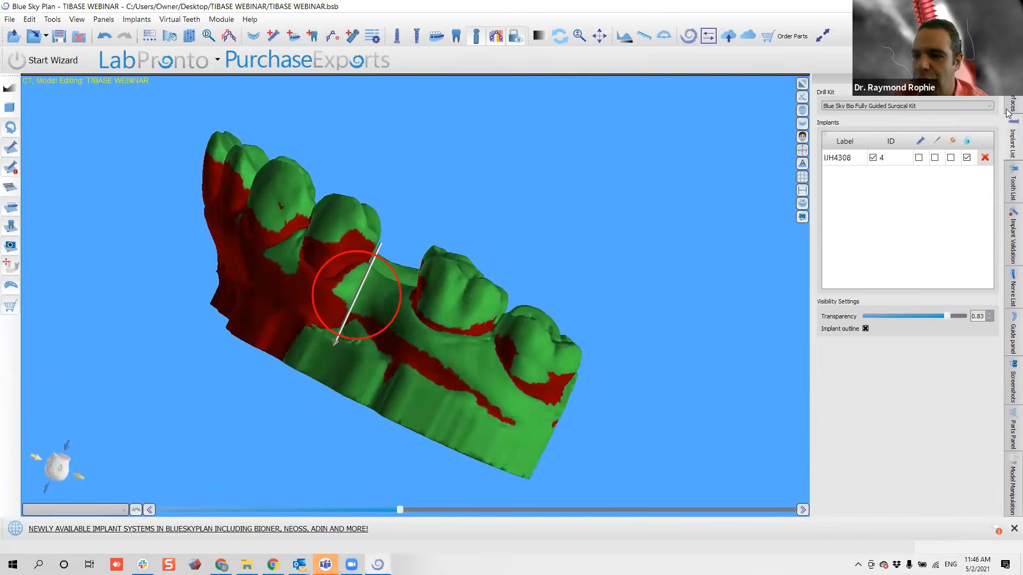
pyautogui.click(1008, 109)
pyautogui.click(1012, 335)
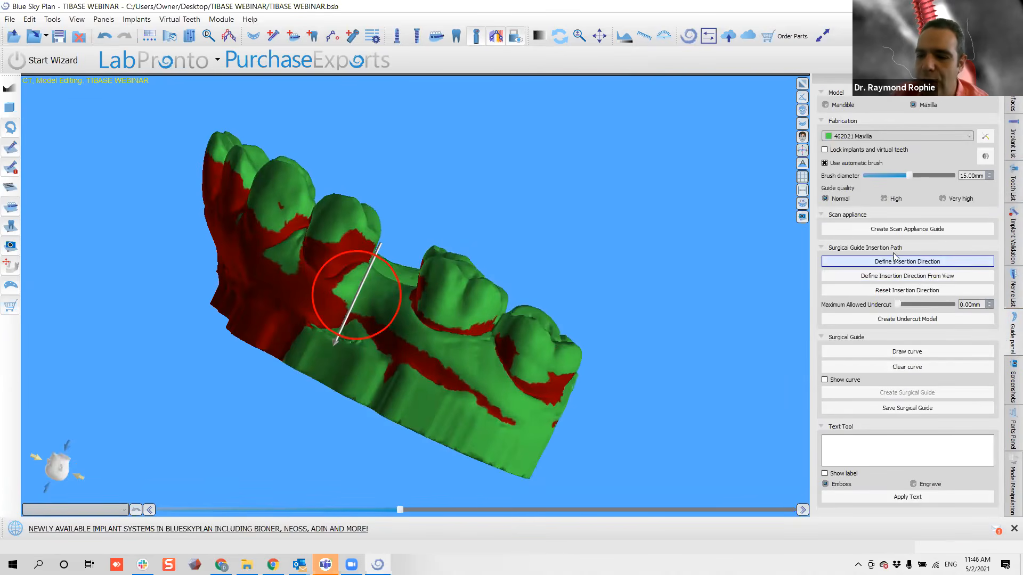
pyautogui.click(902, 289)
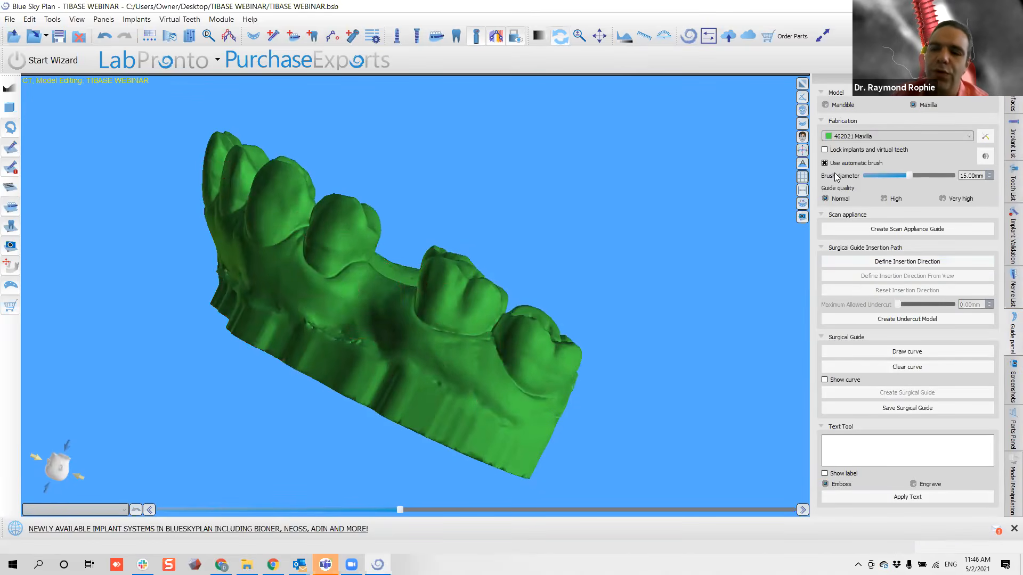
# Show the Guide with Windows surface over the maxilla and inspect how it seats around the arch.
pyautogui.click(1009, 105)
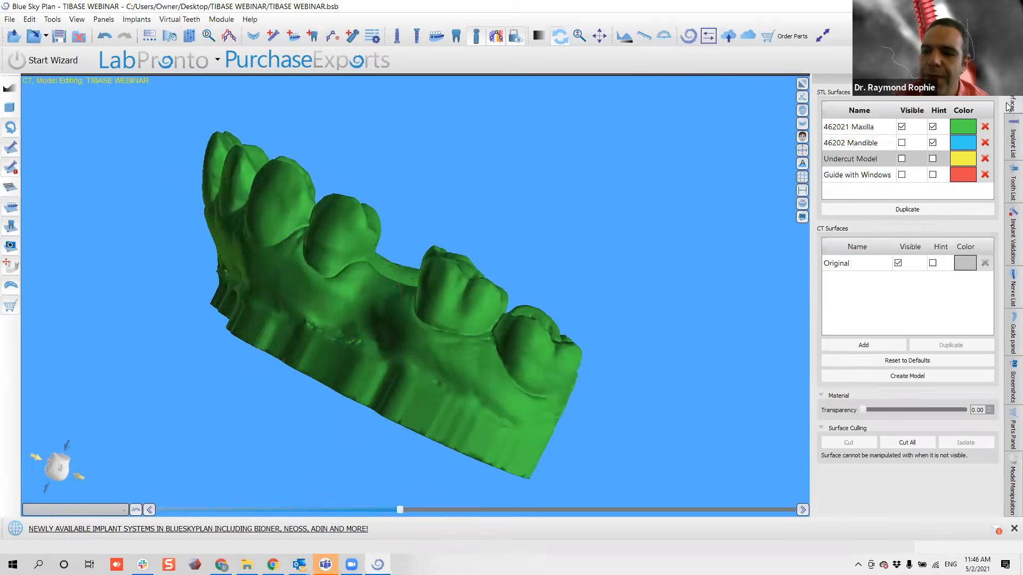
pyautogui.click(902, 174)
pyautogui.moveTo(484, 244); pyautogui.dragTo(400, 294)
pyautogui.scroll(3, 469, 209)
pyautogui.moveTo(397, 243); pyautogui.dragTo(778, 396)
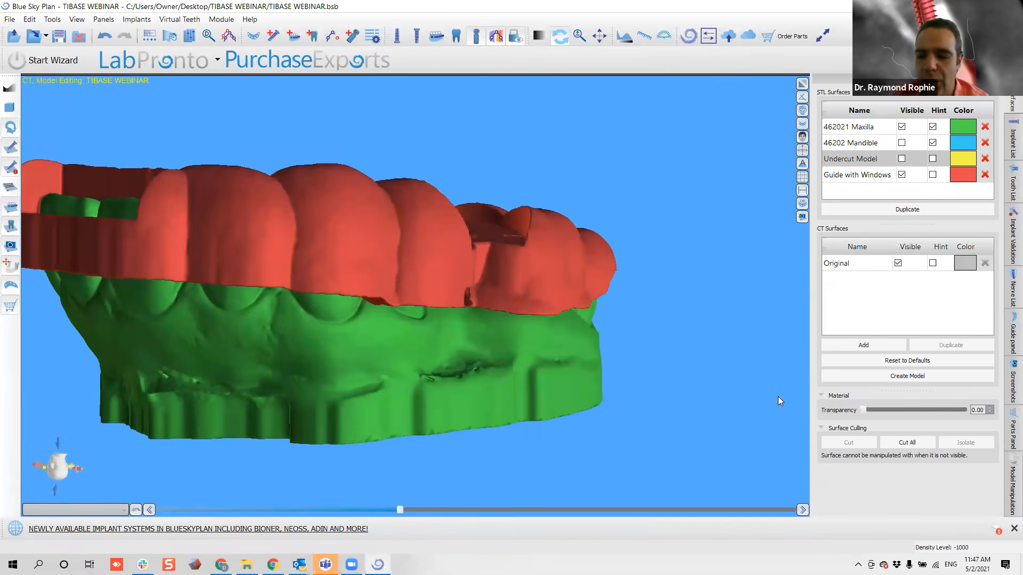
pyautogui.click(1010, 339)
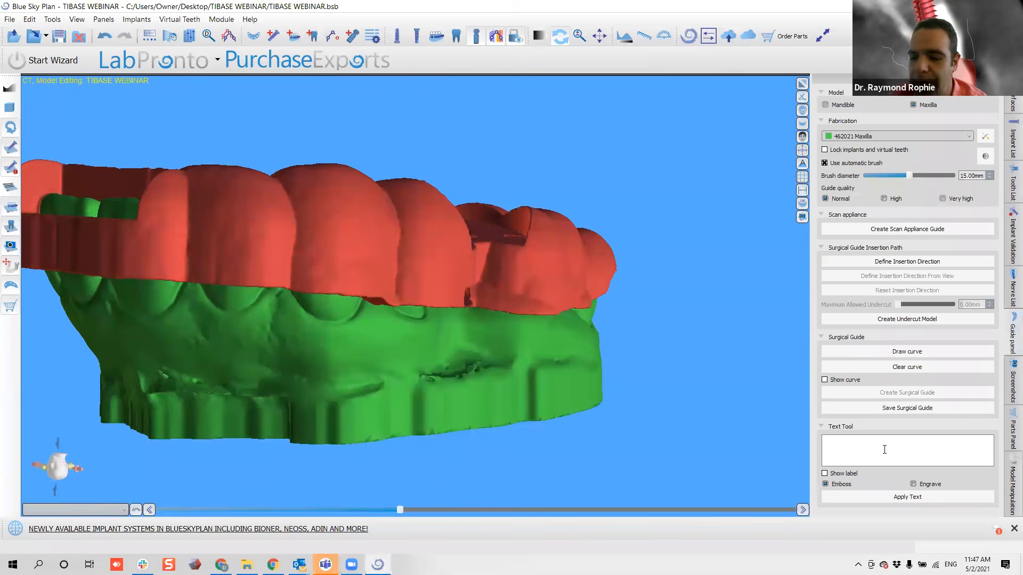
pyautogui.moveTo(679, 446); pyautogui.dragTo(368, 364)
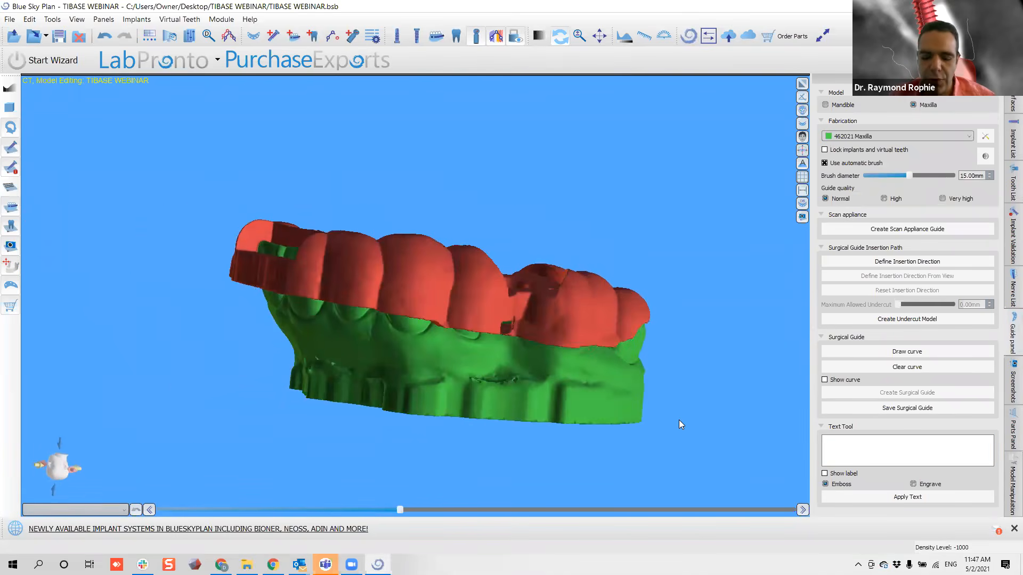
# Display the virtual tooth and try to emboss the label "#4 JD" with the 462021 Maxilla model as the fabrication target.
pyautogui.press('t')
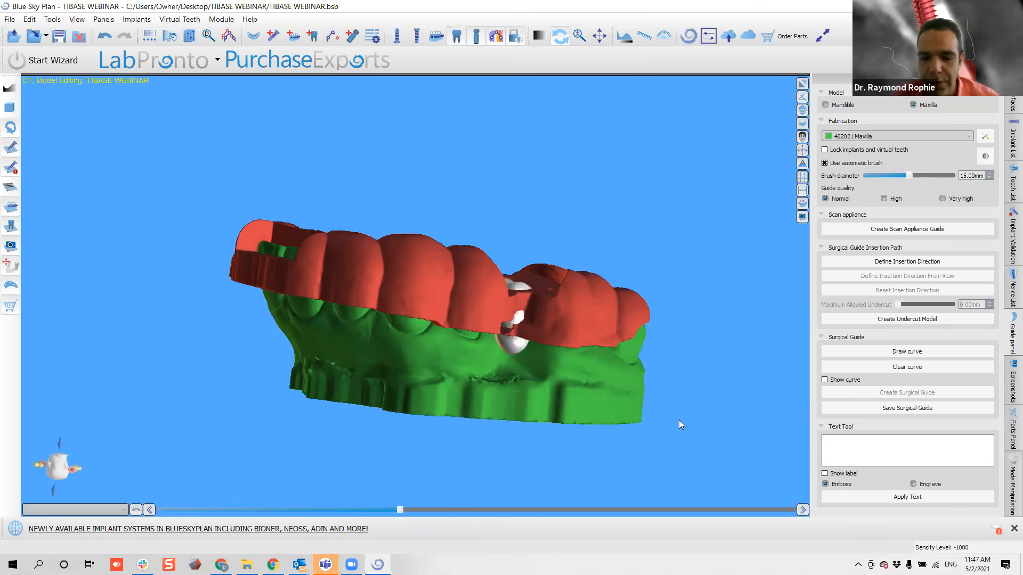
pyautogui.click(842, 441)
pyautogui.write('#4')
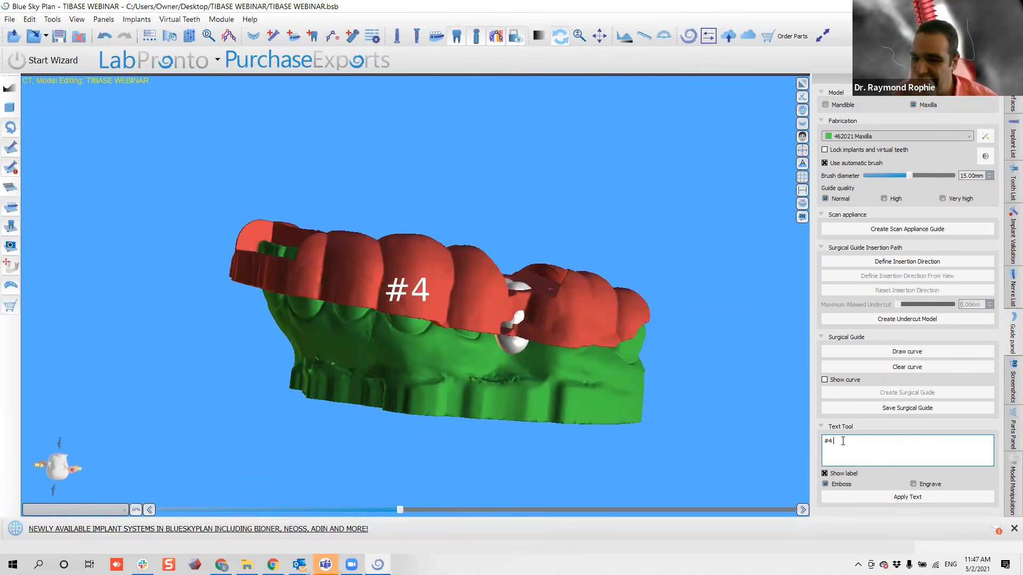
pyautogui.write(' JD')
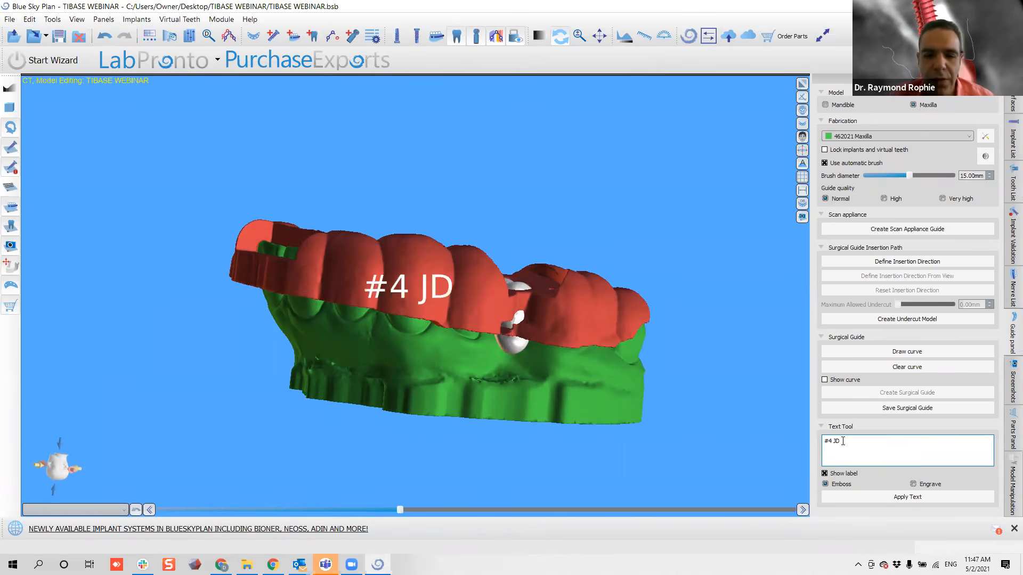
pyautogui.moveTo(404, 371); pyautogui.dragTo(608, 278)
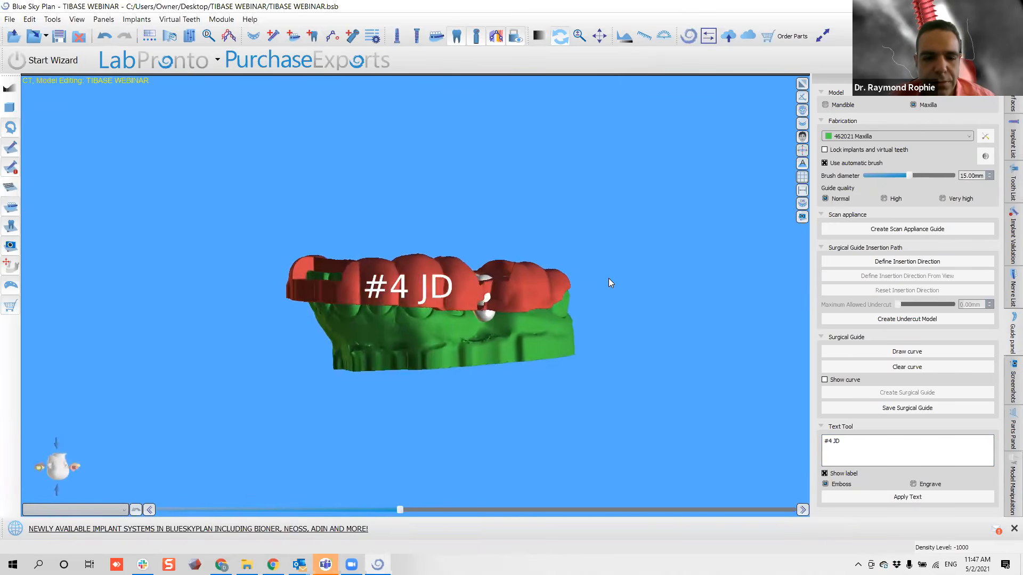
pyautogui.click(894, 498)
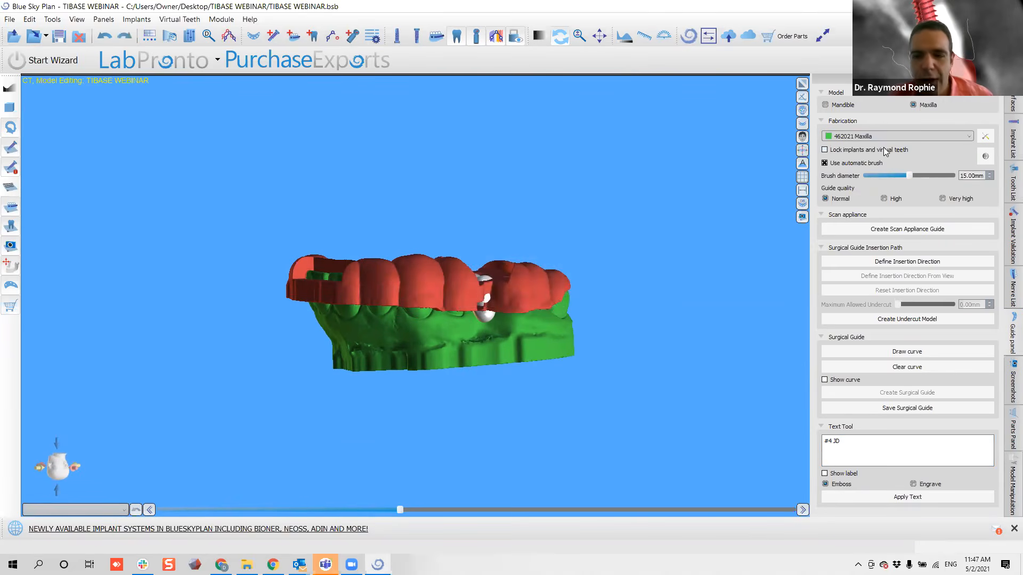
# Select Guide with Windows as the fabrication model and emboss the "#4 JD" label on its outer tooth surfaces.
pyautogui.click(904, 136)
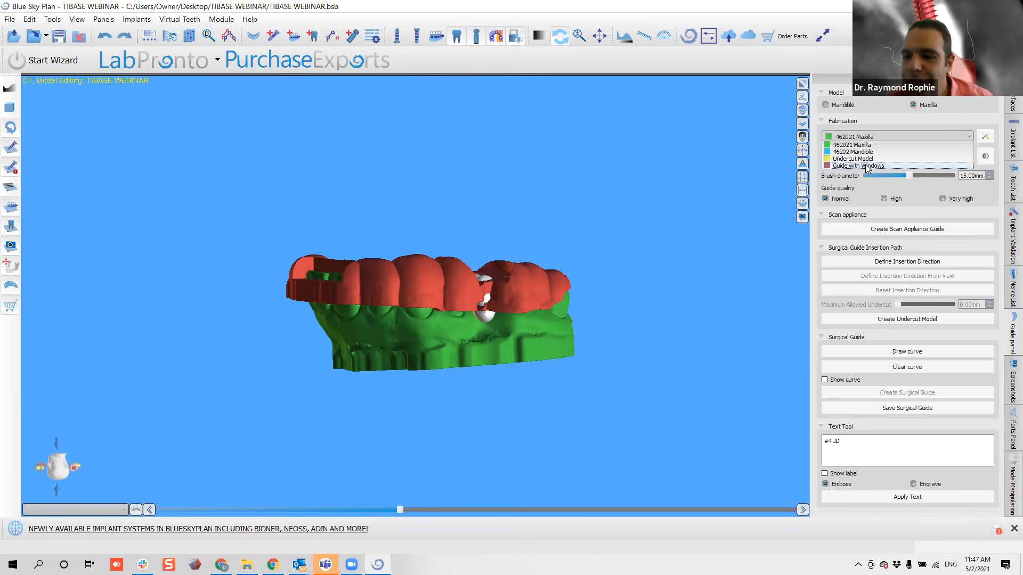
pyautogui.click(838, 136)
pyautogui.click(859, 444)
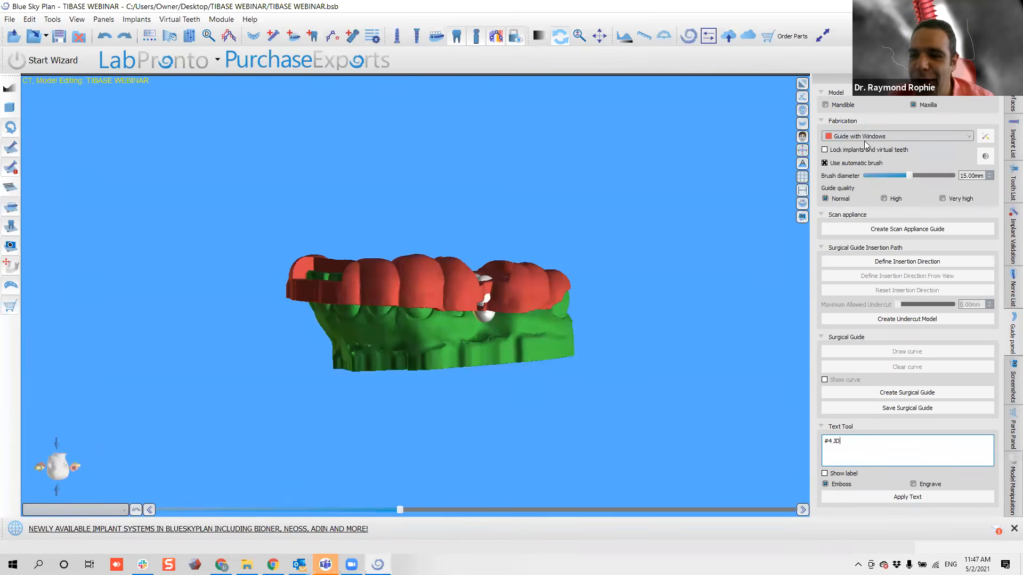
pyautogui.click(844, 475)
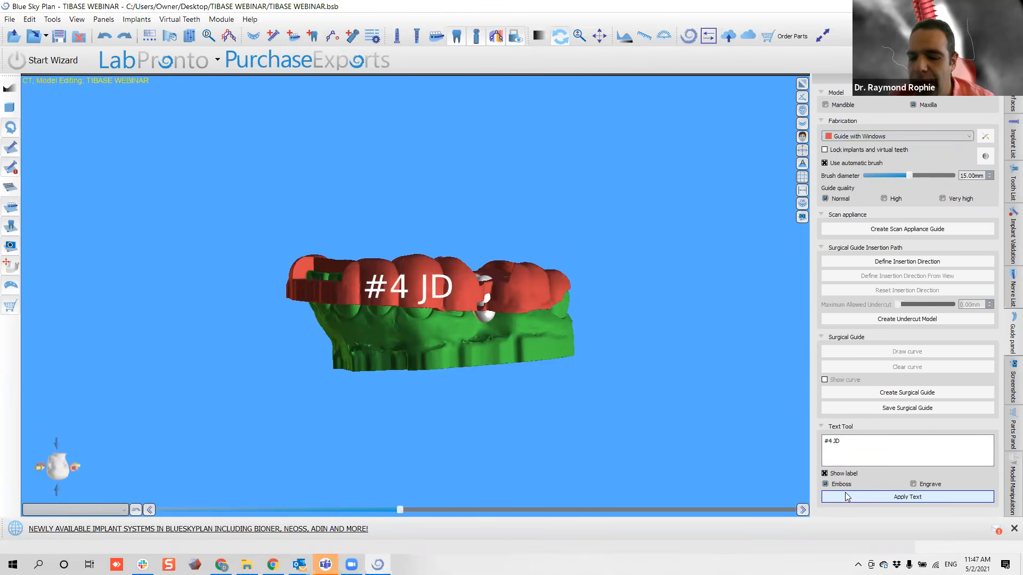
pyautogui.click(847, 497)
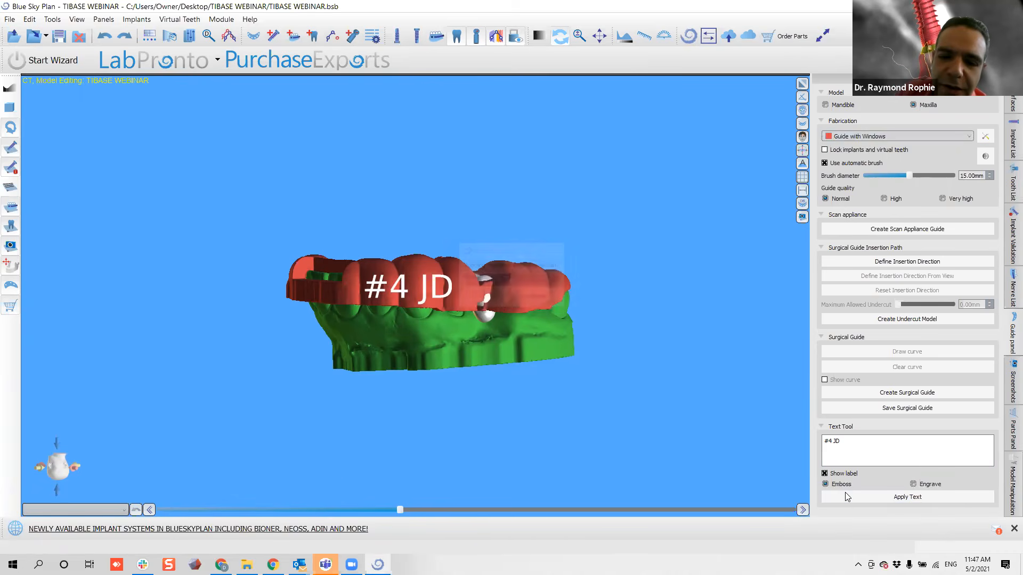
pyautogui.scroll(4, 325, 291)
pyautogui.moveTo(318, 308); pyautogui.dragTo(346, 390)
# Replace the label text with "8mm" and orient the guide to its occlusal side.
pyautogui.click(864, 447)
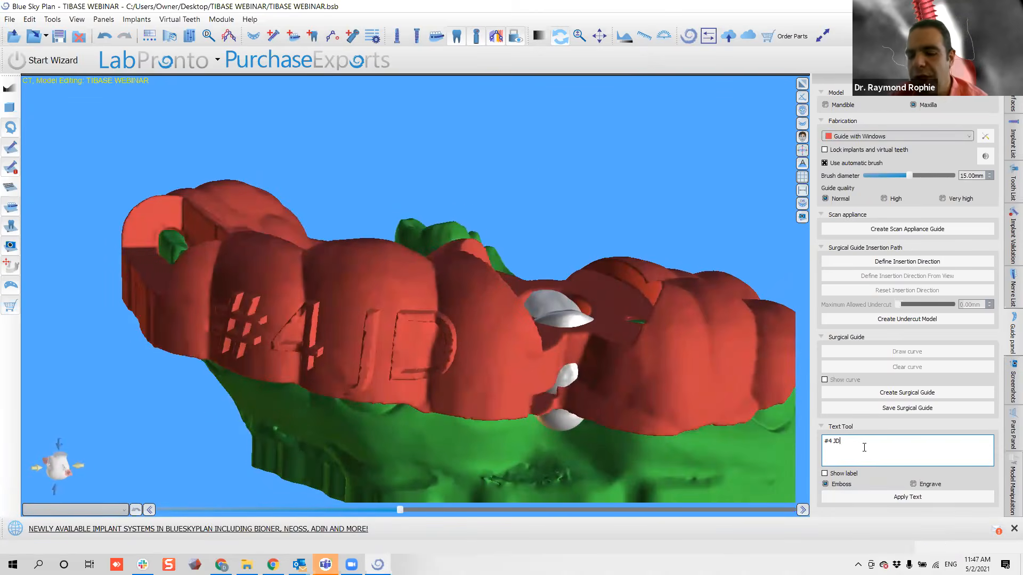
pyautogui.press('BackSpace')
pyautogui.press('BackSpace')
pyautogui.press('BackSpace')
pyautogui.press('BackSpace')
pyautogui.press('BackSpace')
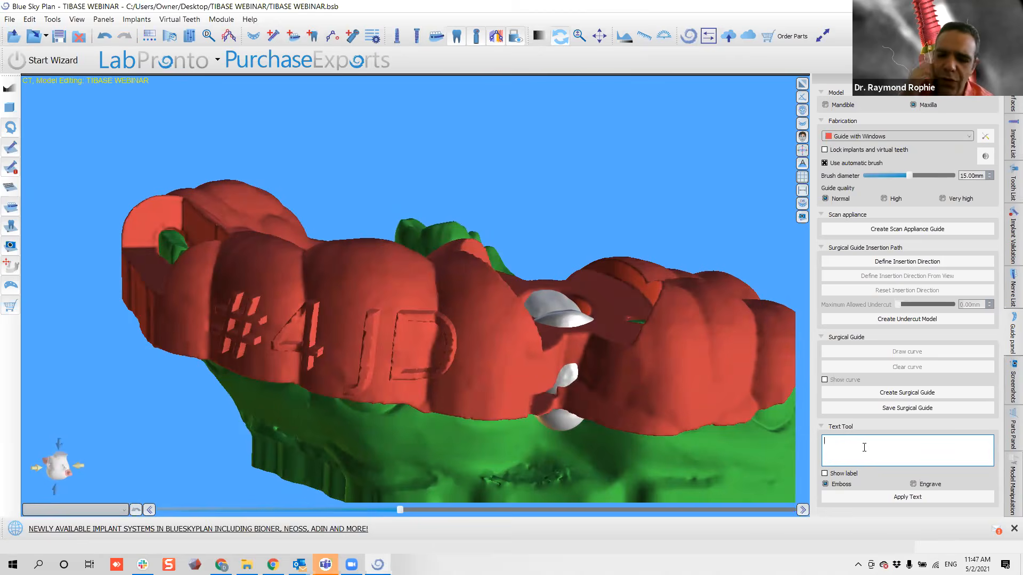
pyautogui.scroll(-4, 392, 322)
pyautogui.moveTo(325, 281); pyautogui.dragTo(665, 266)
pyautogui.click(892, 462)
pyautogui.write('8mm im')
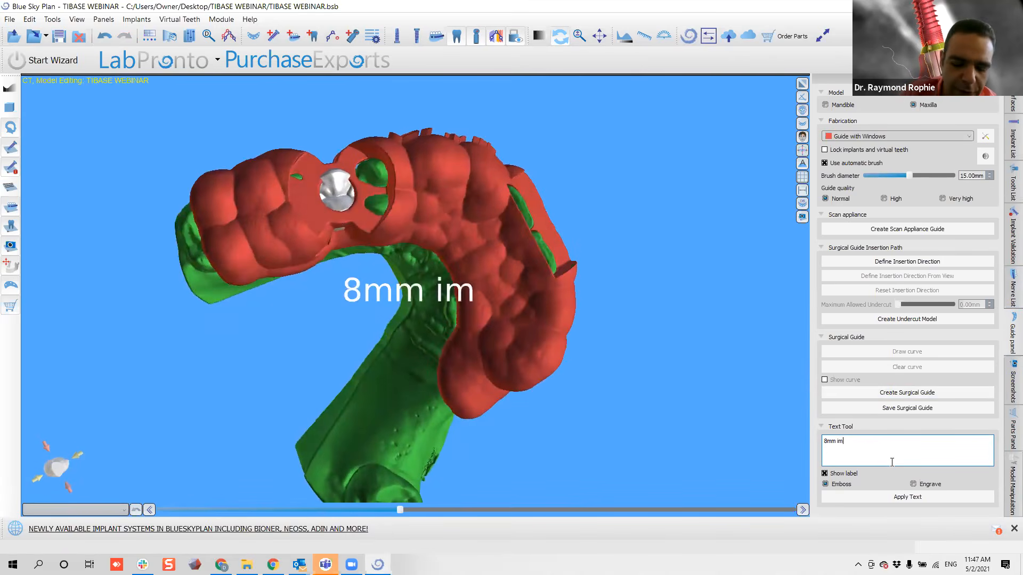
pyautogui.write('plant')
pyautogui.press('BackSpace')
pyautogui.press('BackSpace')
pyautogui.press('BackSpace')
pyautogui.press('BackSpace')
pyautogui.press('BackSpace')
pyautogui.press('BackSpace')
pyautogui.press('BackSpace')
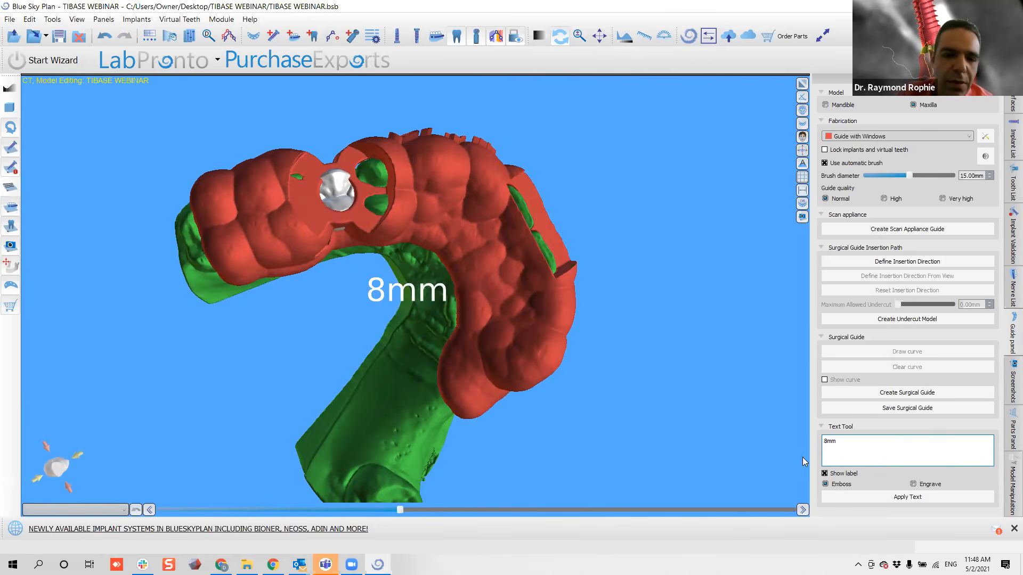
# Extend the label to read "4.3" on the first line and "x8mm" on the second line.
pyautogui.moveTo(572, 398); pyautogui.dragTo(671, 479)
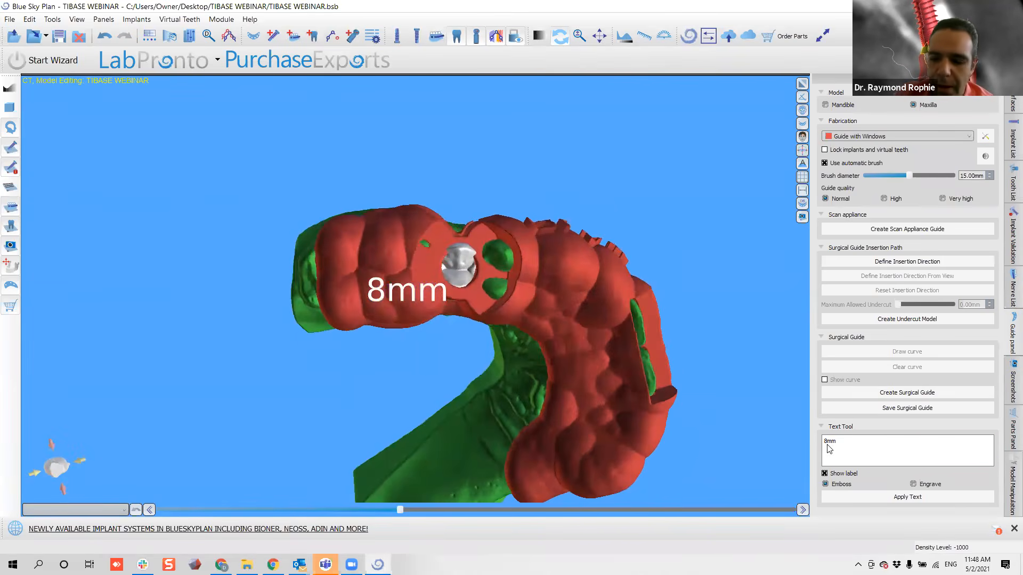
pyautogui.click(824, 441)
pyautogui.write('4.3')
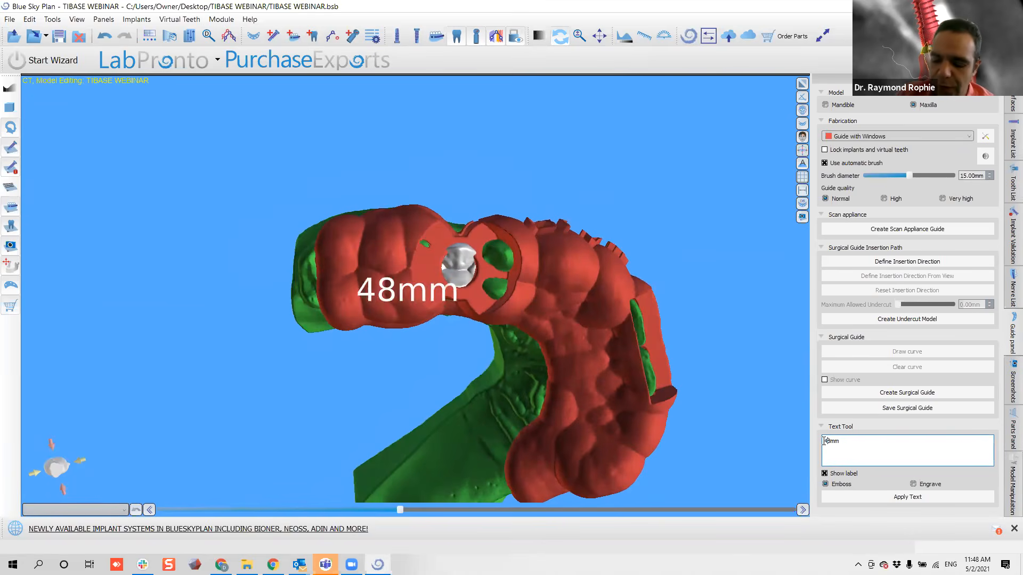
pyautogui.write('x')
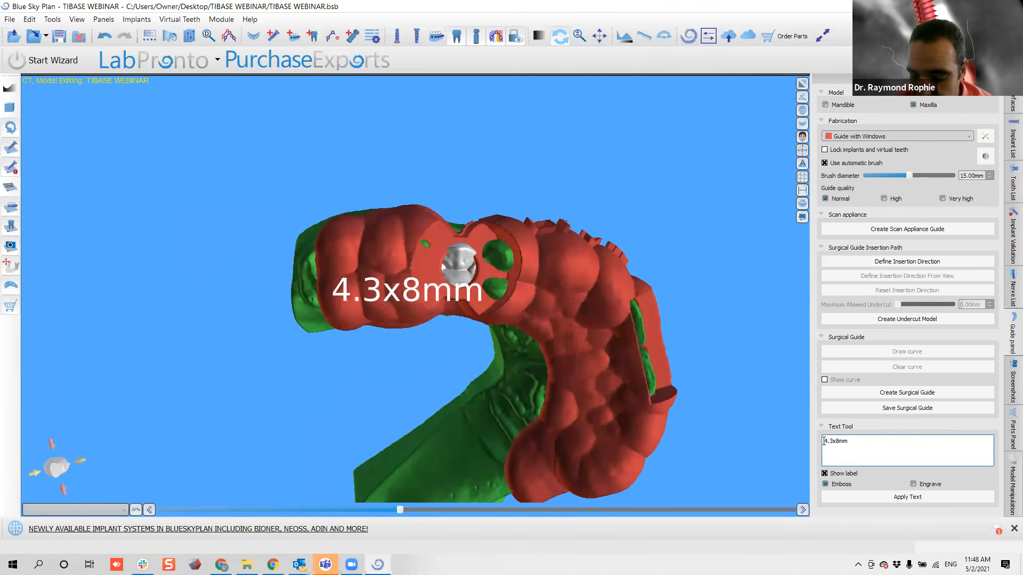
pyautogui.press('Return')
# Engrave the two-line label on the guide's posterior occlusal surface, behind the drill sleeve opening.
pyautogui.moveTo(578, 379); pyautogui.dragTo(322, 171)
pyautogui.moveTo(205, 377); pyautogui.dragTo(482, 223)
pyautogui.click(913, 483)
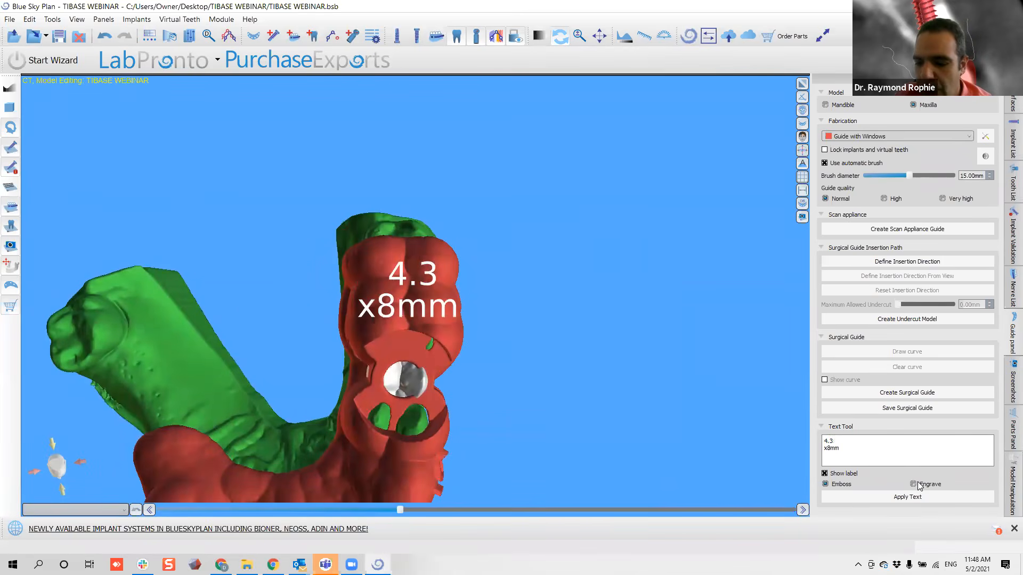
pyautogui.click(895, 498)
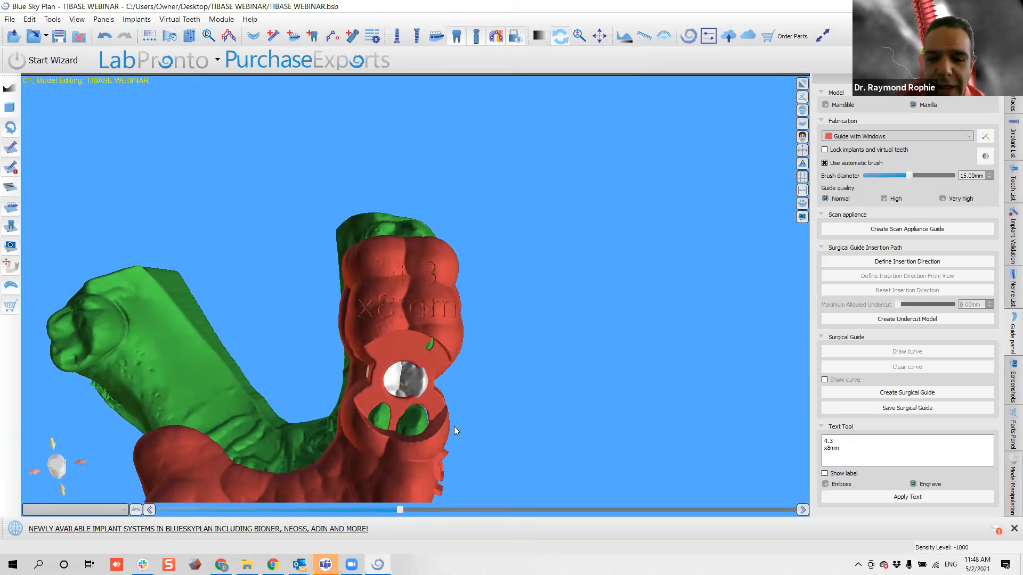
# Examine the engraved implant size on the guide's posterior teeth from several angles.
pyautogui.scroll(3, 491, 331)
pyautogui.moveTo(527, 284); pyautogui.dragTo(581, 258)
pyautogui.moveTo(606, 300); pyautogui.dragTo(288, 264)
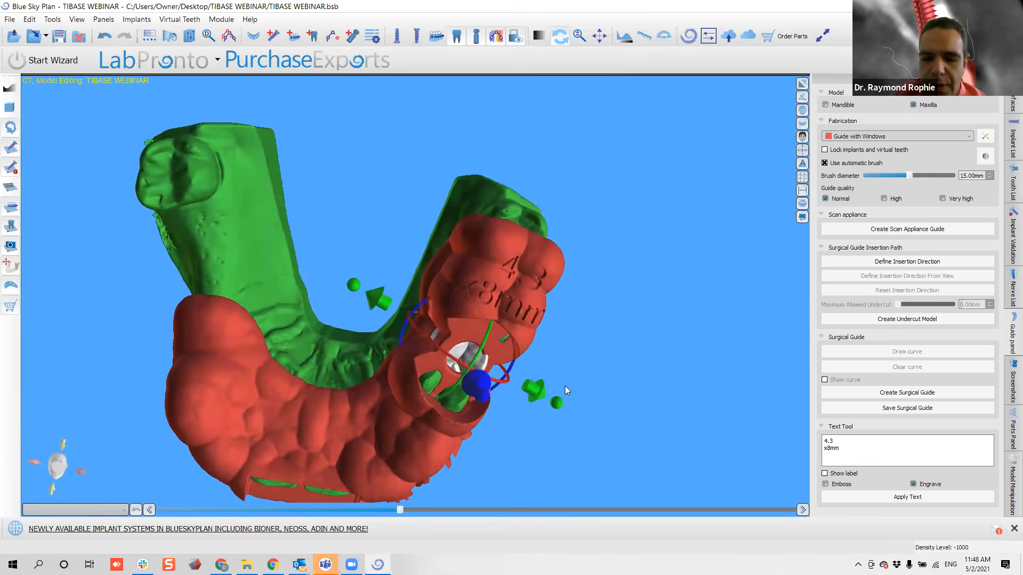
pyautogui.moveTo(642, 395); pyautogui.dragTo(571, 285)
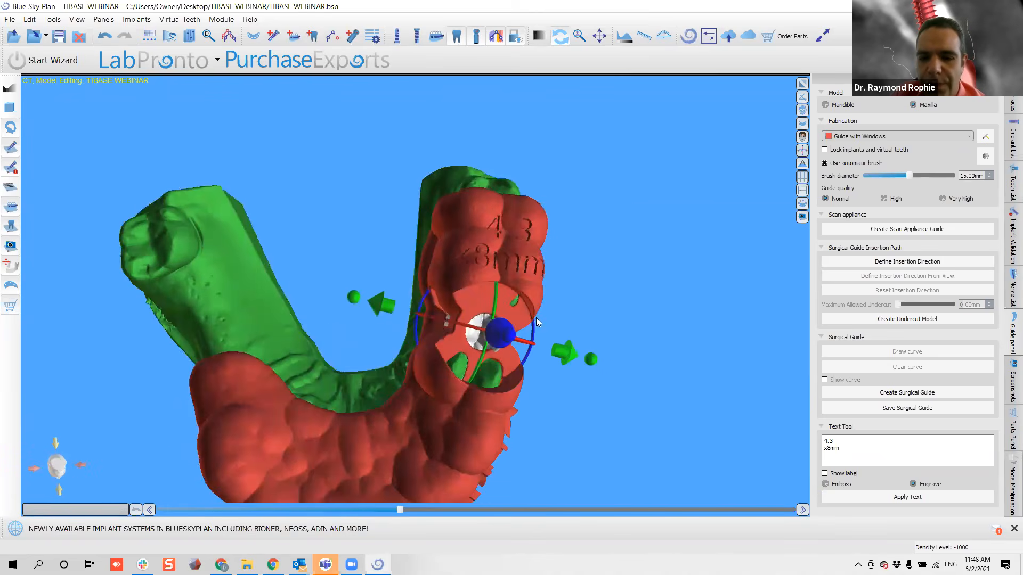
pyautogui.moveTo(659, 414); pyautogui.dragTo(658, 304)
pyautogui.moveTo(199, 471); pyautogui.dragTo(420, 251)
pyautogui.moveTo(166, 336); pyautogui.dragTo(150, 456)
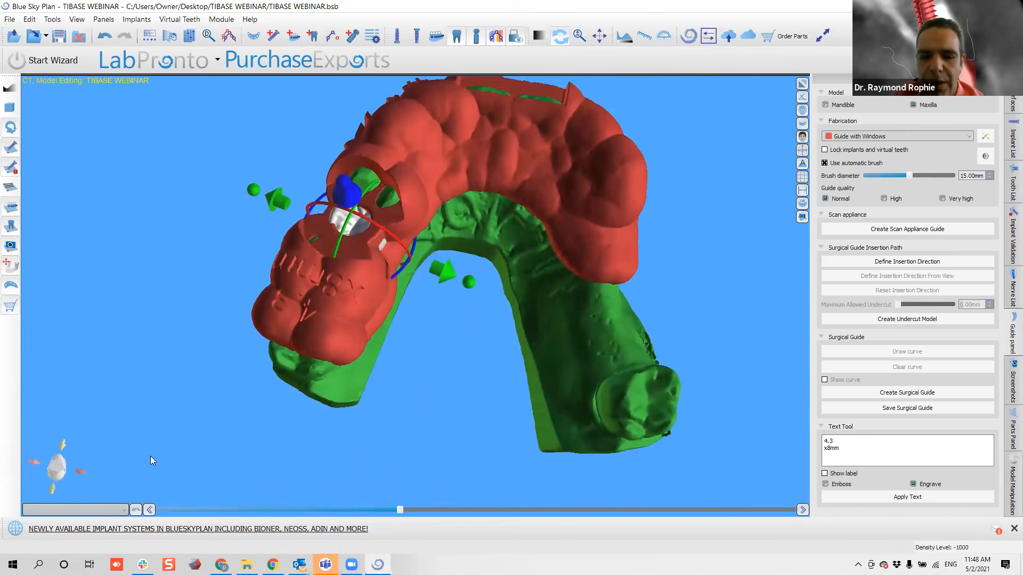
# Clear the label text and check the guide tube offset of the implant at site 4.
pyautogui.click(852, 455)
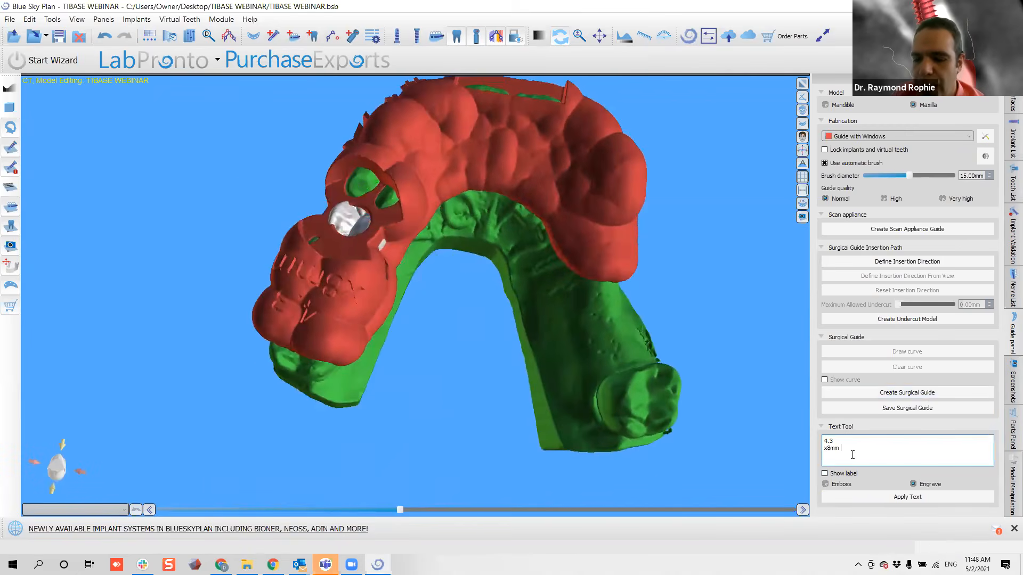
pyautogui.hotkey('ctrl', 'a')
pyautogui.press('BackSpace')
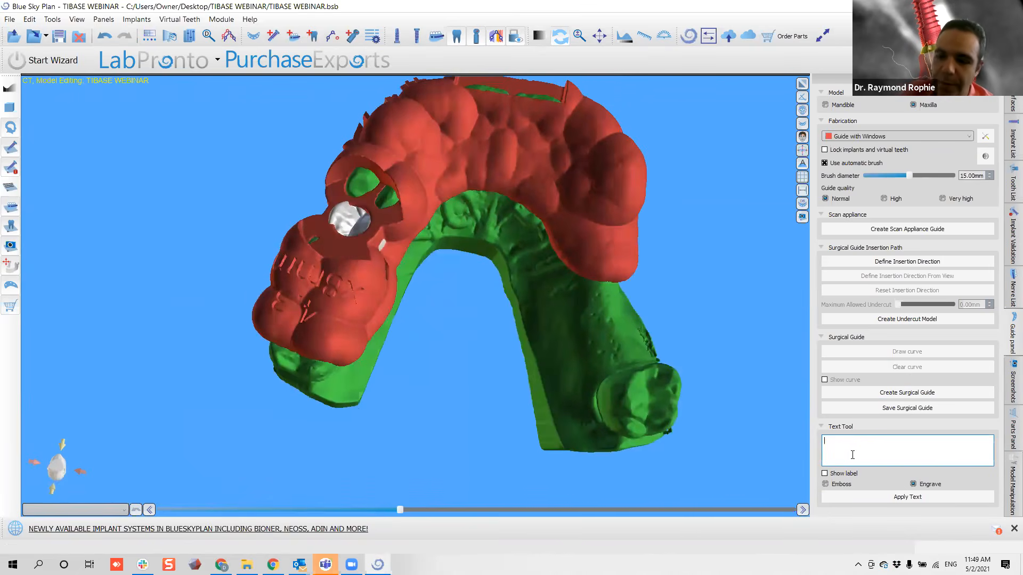
pyautogui.click(1013, 143)
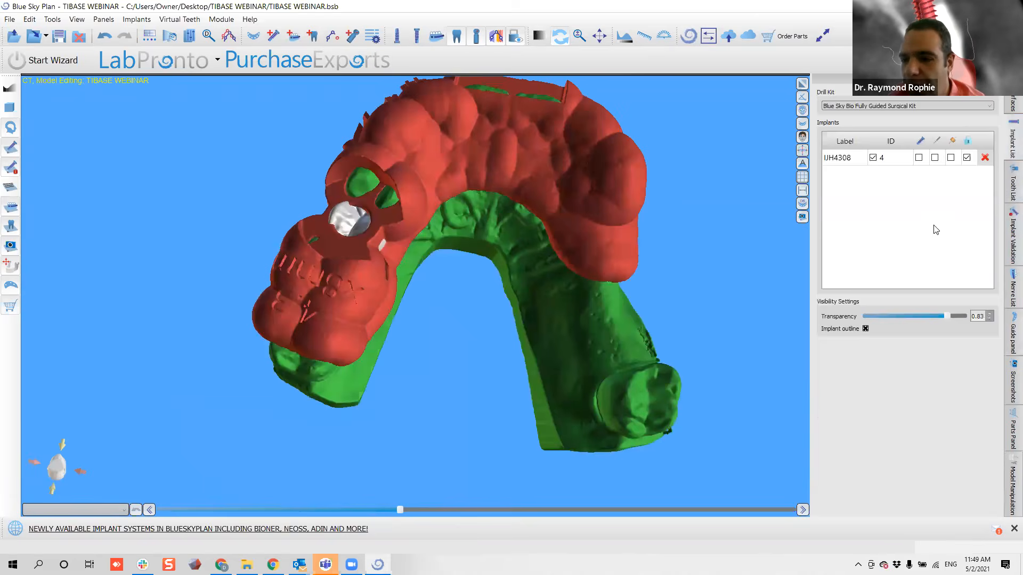
pyautogui.click(900, 157)
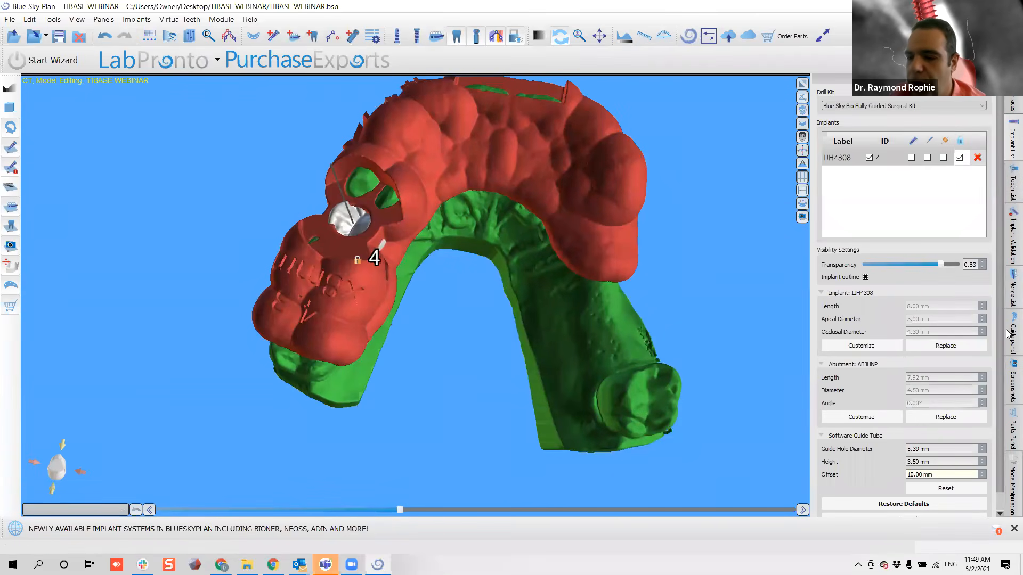
# Return to the surgical guide settings and enter "10 offset" as the new label text.
pyautogui.click(1011, 333)
pyautogui.click(890, 446)
pyautogui.write('10')
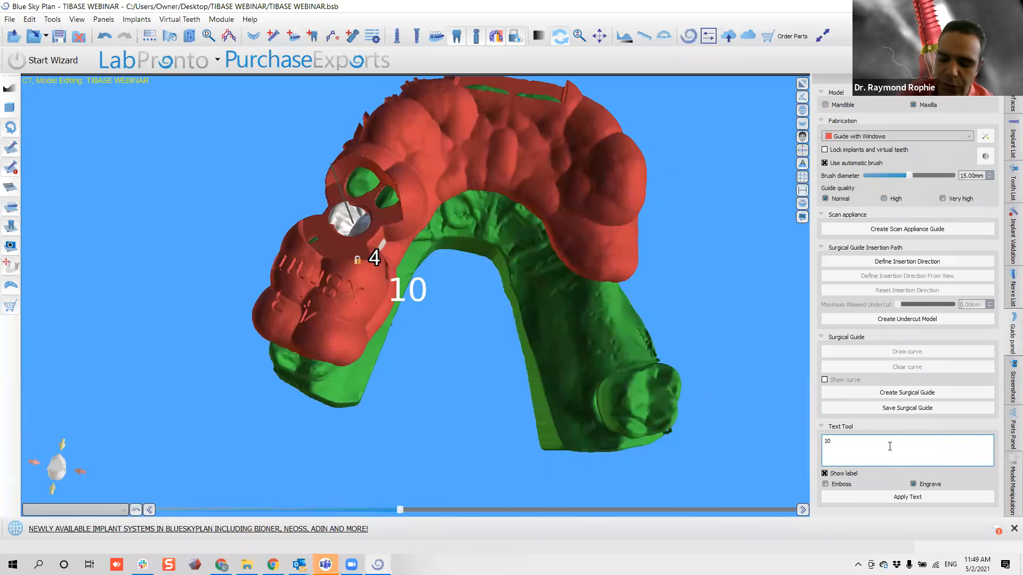
pyautogui.write(' offset')
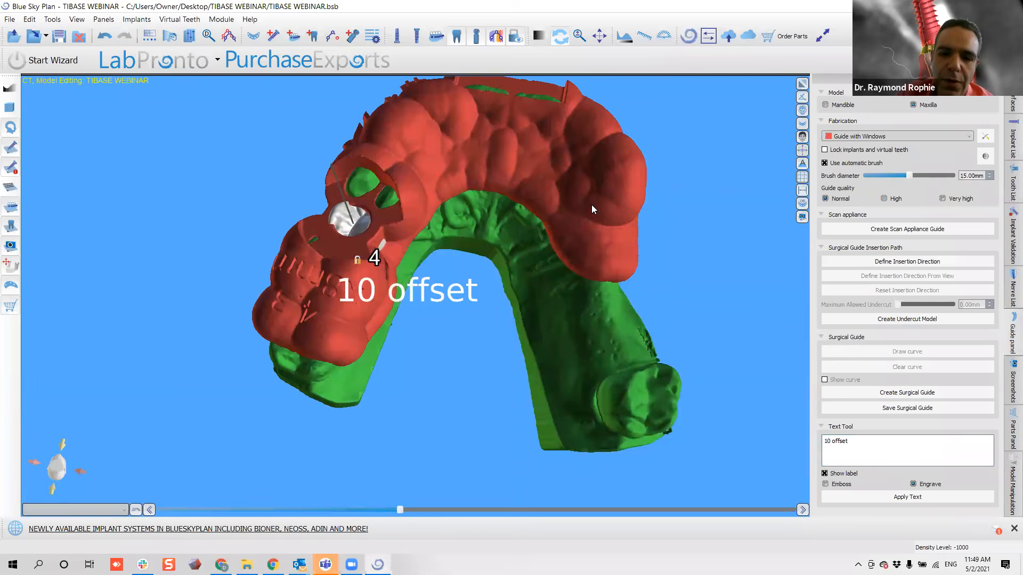
# Emboss the "10 offset" label across the inner surface of the guide's anterior arch, behind the front windows.
pyautogui.moveTo(591, 204); pyautogui.dragTo(550, 367)
pyautogui.scroll(-2, 543, 337)
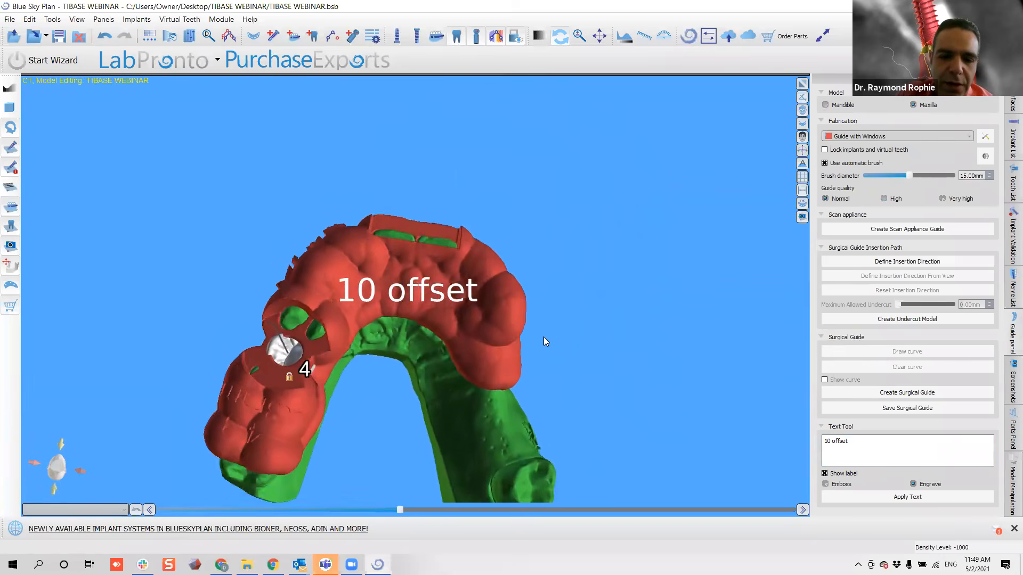
pyautogui.scroll(4, 543, 338)
pyautogui.scroll(1, 543, 341)
pyautogui.scroll(-4, 543, 341)
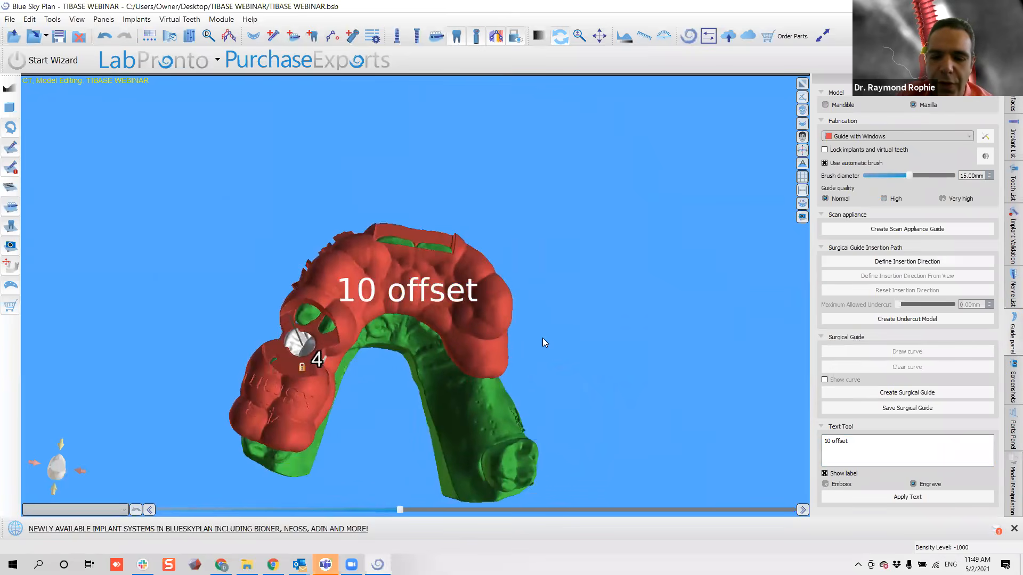
pyautogui.moveTo(541, 338); pyautogui.dragTo(571, 339, button='middle')
pyautogui.scroll(-2, 559, 335)
pyautogui.scroll(2, 559, 335)
pyautogui.moveTo(627, 264); pyautogui.dragTo(602, 267)
pyautogui.moveTo(602, 266); pyautogui.dragTo(567, 276, button='middle')
pyautogui.scroll(-1, 567, 276)
pyautogui.moveTo(683, 335); pyautogui.dragTo(562, 228)
pyautogui.moveTo(440, 344); pyautogui.dragTo(437, 374)
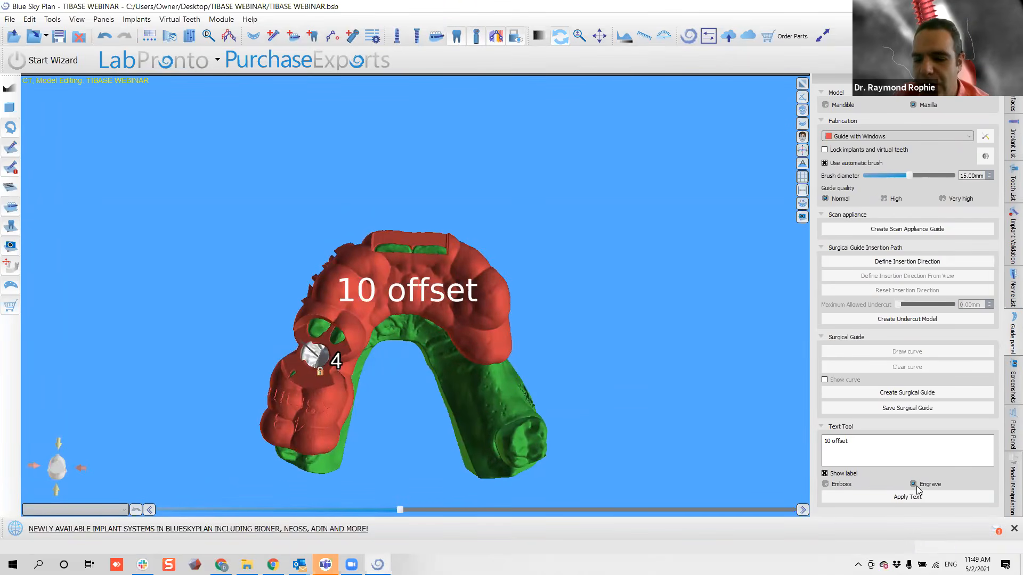
pyautogui.click(830, 484)
pyautogui.click(843, 499)
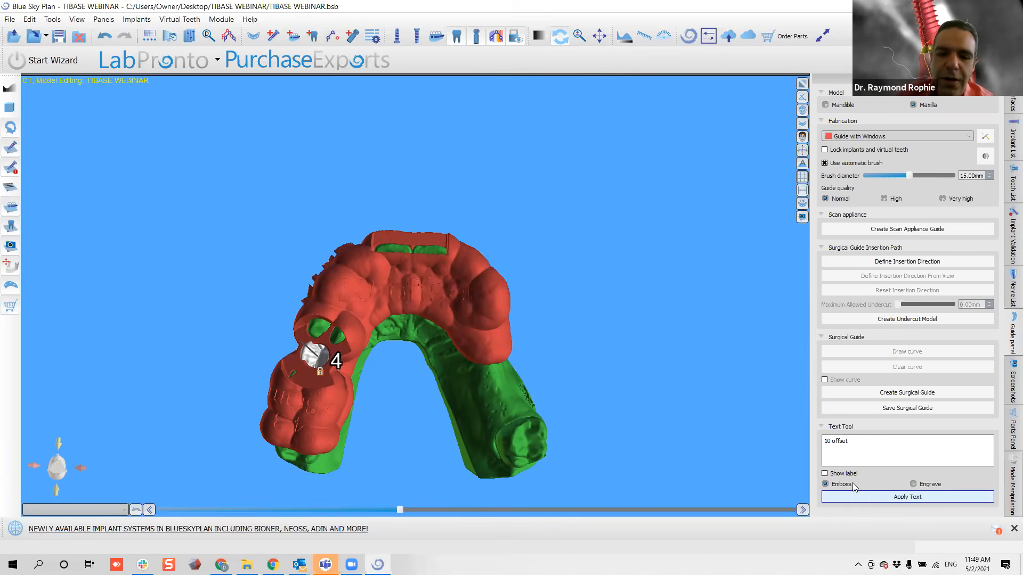
# Inspect the embossed and engraved labels around the guide and hide the virtual tooth.
pyautogui.scroll(5, 361, 323)
pyautogui.moveTo(538, 240); pyautogui.dragTo(237, 195)
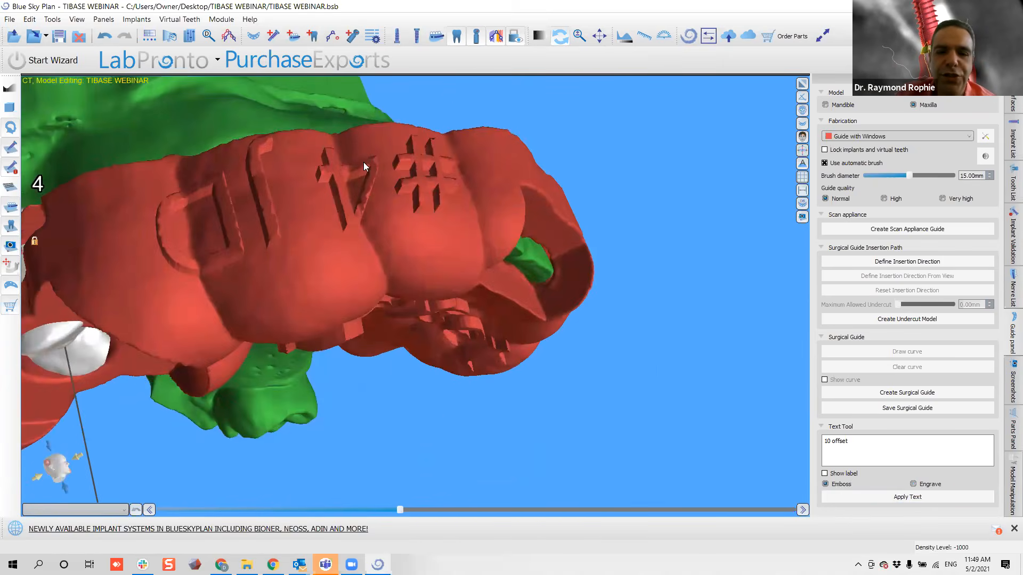
pyautogui.moveTo(381, 233); pyautogui.dragTo(572, 261)
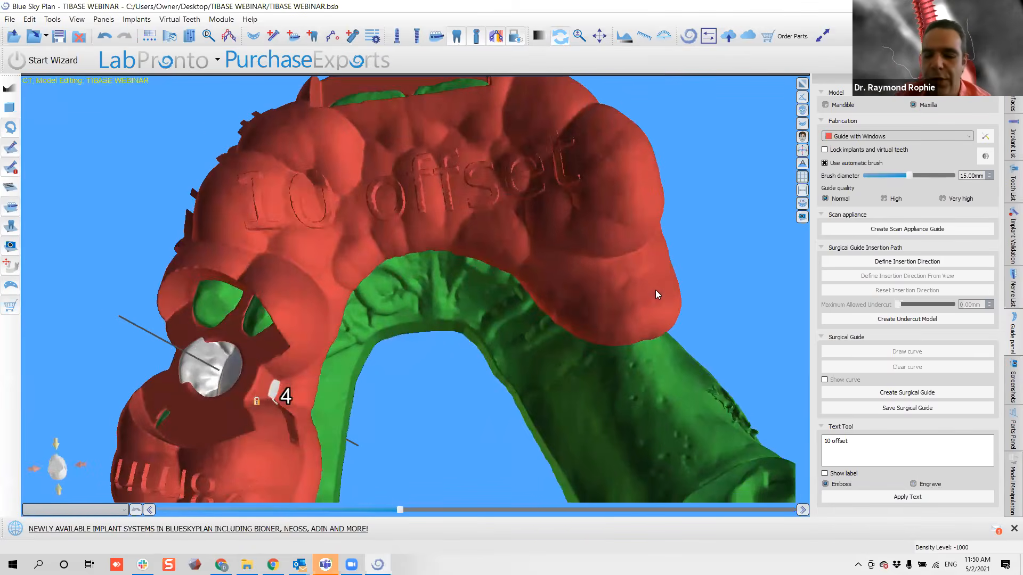
pyautogui.moveTo(712, 262); pyautogui.dragTo(426, 298)
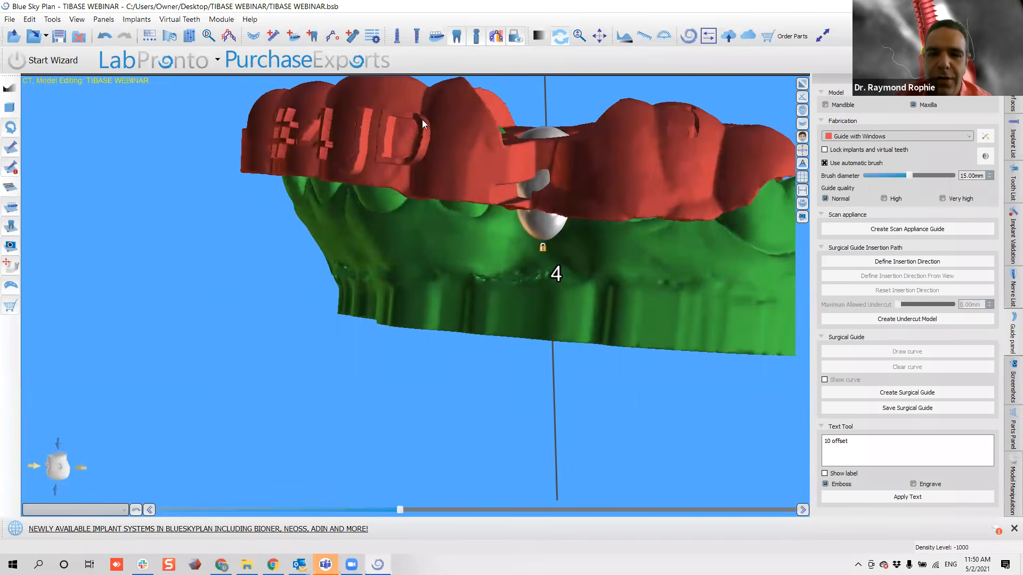
pyautogui.click(462, 37)
pyautogui.moveTo(378, 199); pyautogui.dragTo(476, 281)
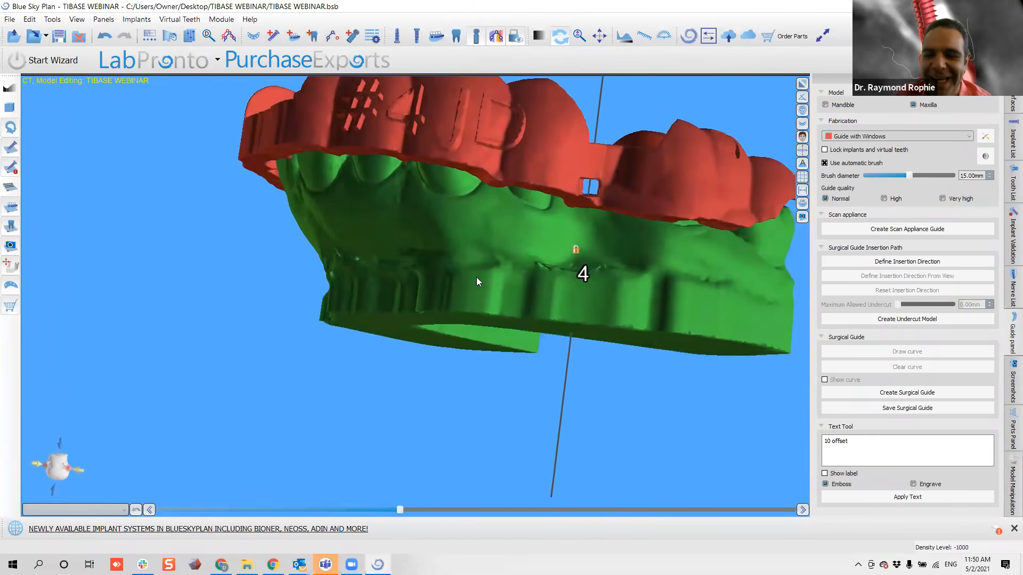
# Return to the multi-view layout and show the guide tube and abutment of the implant at site 4.
pyautogui.moveTo(603, 184)
pyautogui.mouseDown()
pyautogui.moveTo(648, 173)
pyautogui.moveTo(632, 196)
pyautogui.moveTo(647, 172)
pyautogui.moveTo(642, 232)
pyautogui.moveTo(444, 346)
pyautogui.moveTo(494, 319)
pyautogui.moveTo(320, 464)
pyautogui.moveTo(223, 421)
pyautogui.moveTo(215, 325)
pyautogui.moveTo(204, 325)
pyautogui.moveTo(225, 379)
pyautogui.moveTo(220, 319)
pyautogui.moveTo(310, 477)
pyautogui.moveTo(753, 315)
pyautogui.moveTo(559, 274)
pyautogui.mouseUp()
pyautogui.moveTo(369, 430)
pyautogui.mouseDown()
pyautogui.moveTo(342, 494)
pyautogui.moveTo(386, 249)
pyautogui.moveTo(298, 355)
pyautogui.moveTo(686, 382)
pyautogui.moveTo(474, 278)
pyautogui.moveTo(568, 347)
pyautogui.mouseUp()
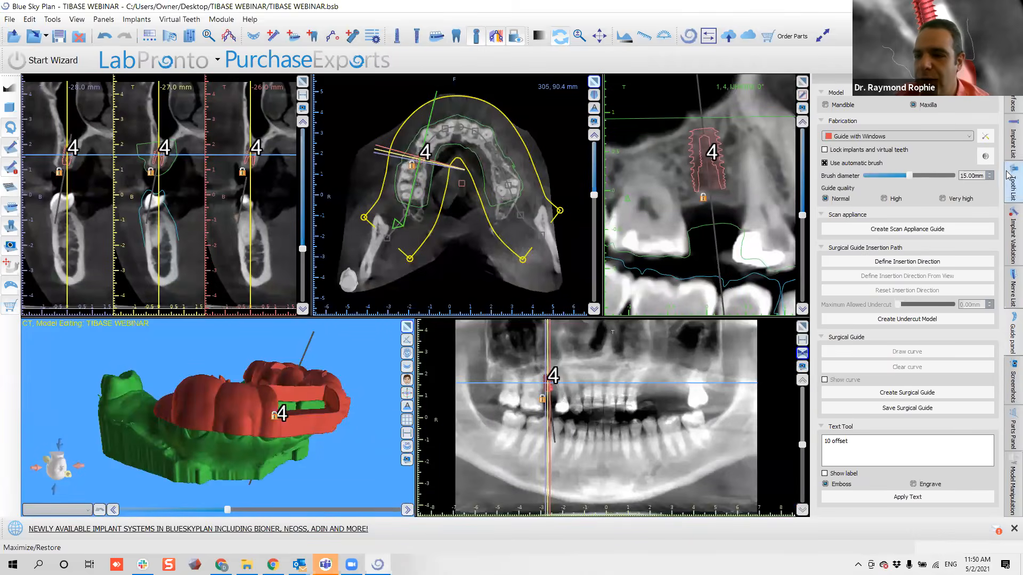
pyautogui.click(1010, 156)
pyautogui.click(943, 158)
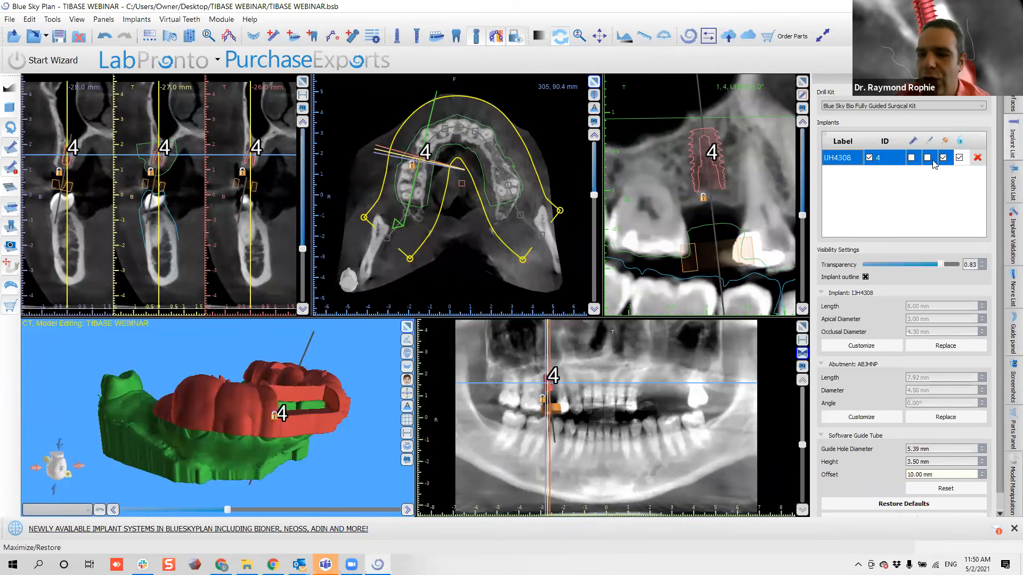
pyautogui.click(928, 158)
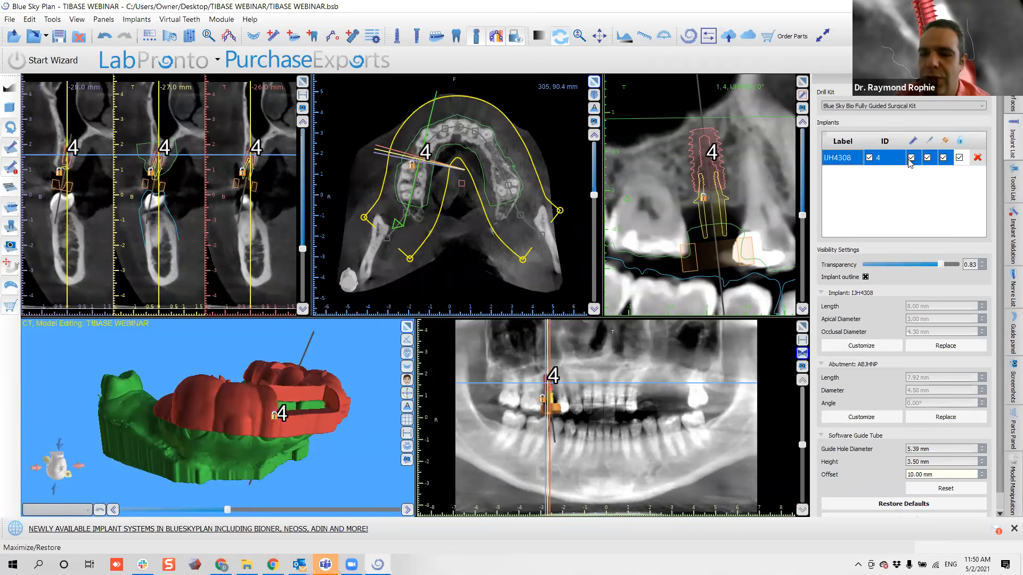
# Rotate the cross-section around the implant to -155° and measure its clearance to both neighbouring roots and the sinus floor.
pyautogui.scroll(-5, 707, 191)
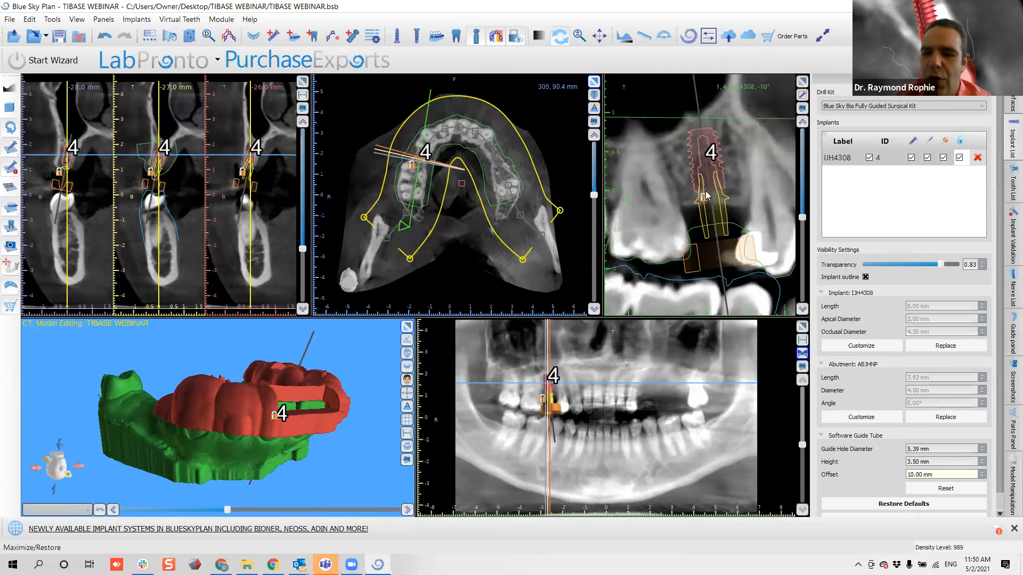
pyautogui.scroll(5, 707, 198)
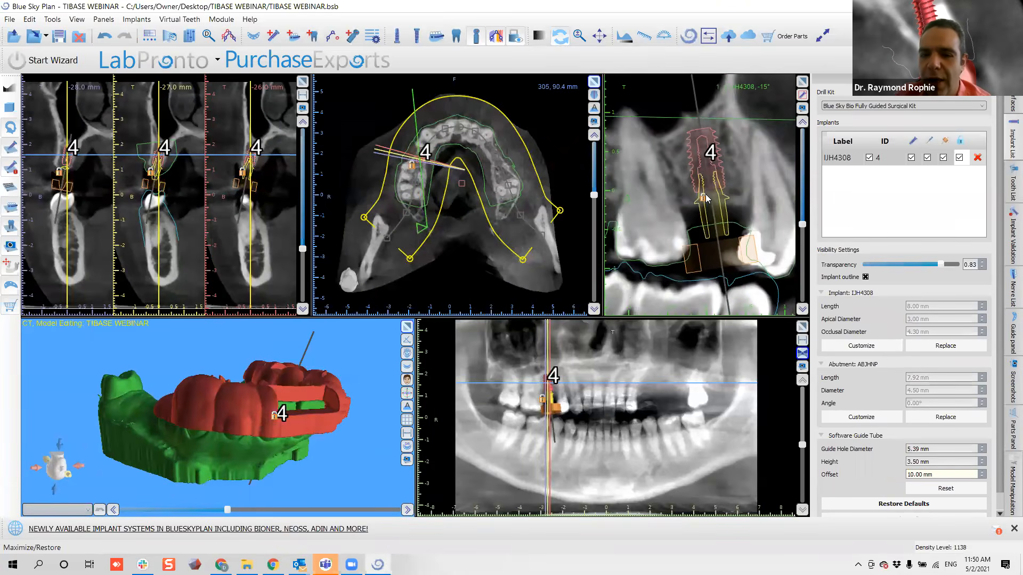
pyautogui.scroll(5, 706, 198)
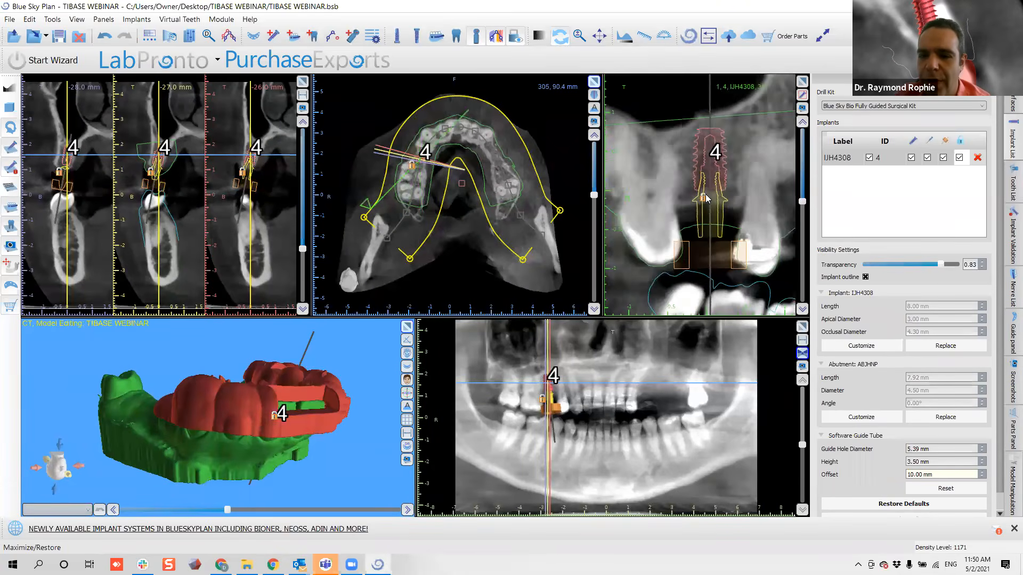
pyautogui.scroll(5, 706, 199)
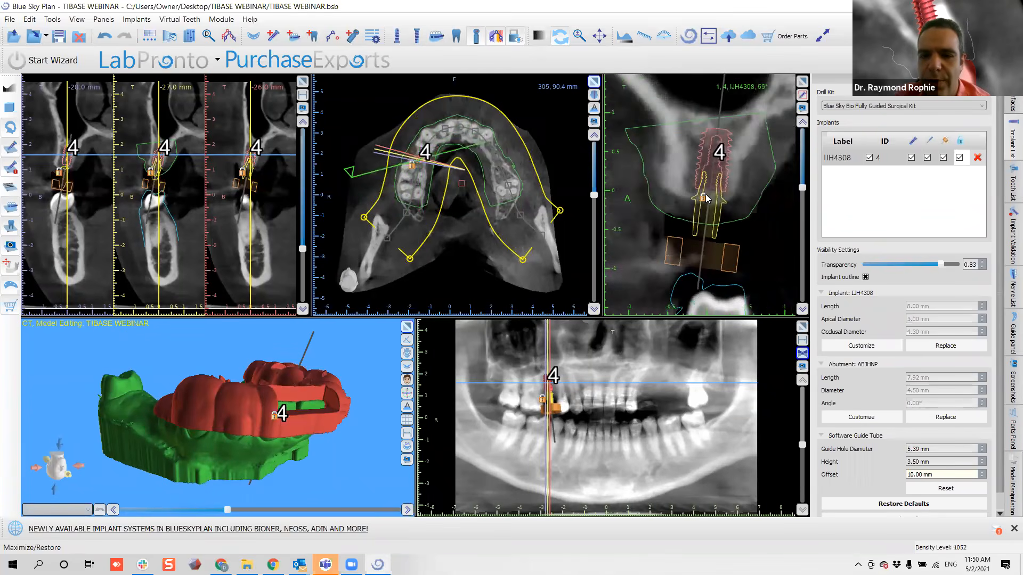
pyautogui.scroll(5, 707, 198)
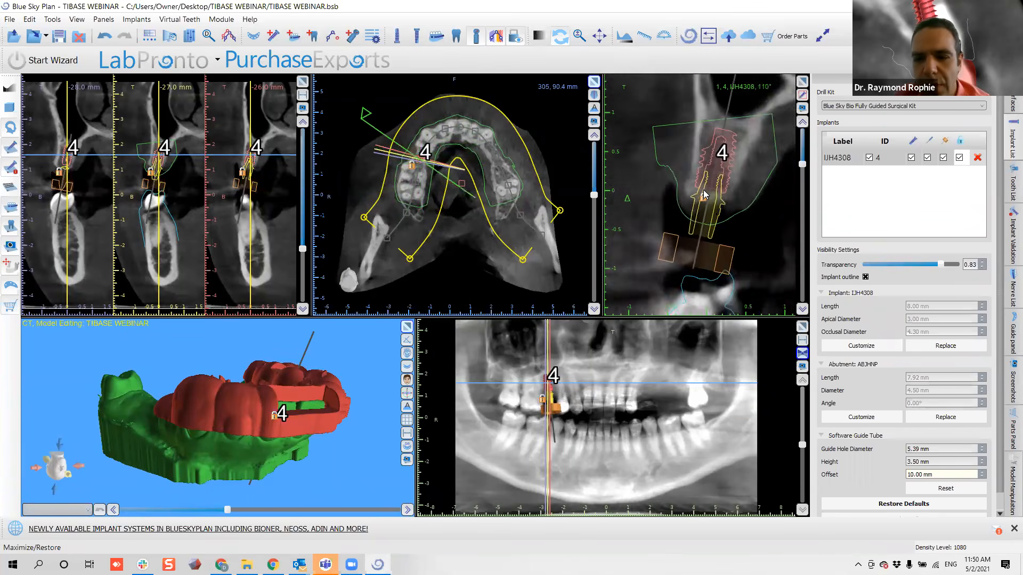
pyautogui.scroll(5, 705, 194)
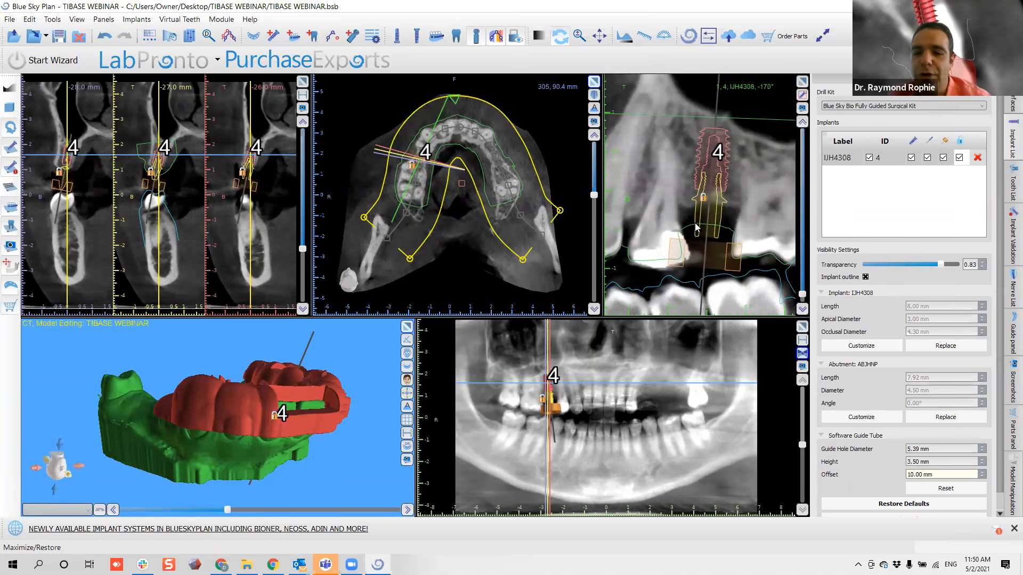
pyautogui.scroll(1, 716, 181)
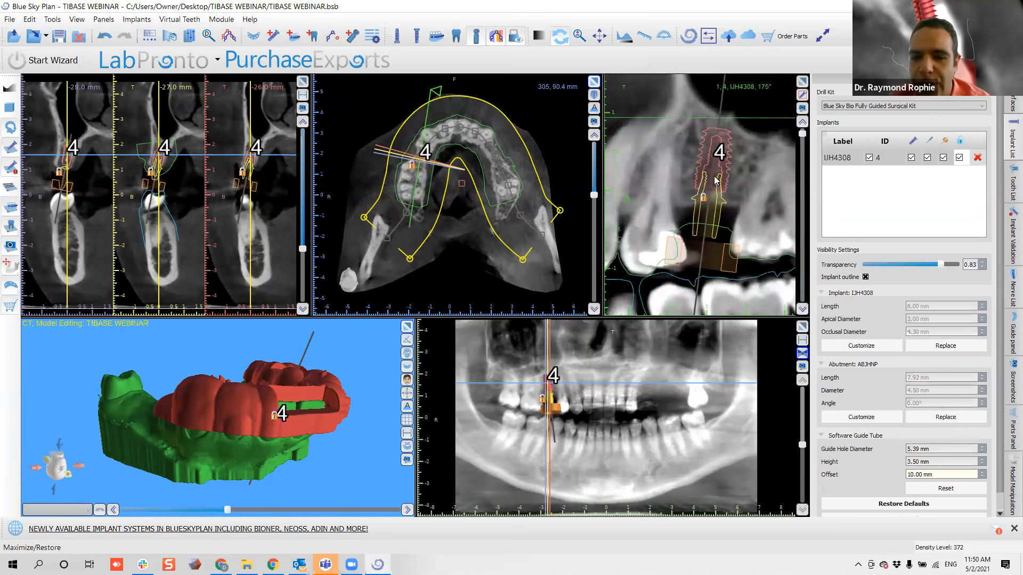
pyautogui.scroll(2, 717, 183)
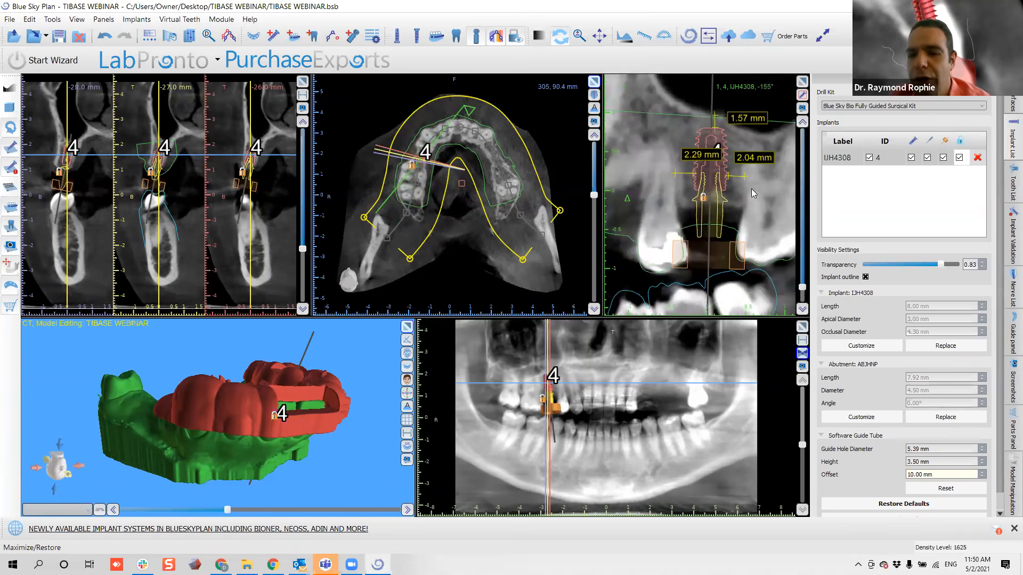
# Maximize the implant cross-section and place the three distance labels on their measurement lines.
pyautogui.click(800, 85)
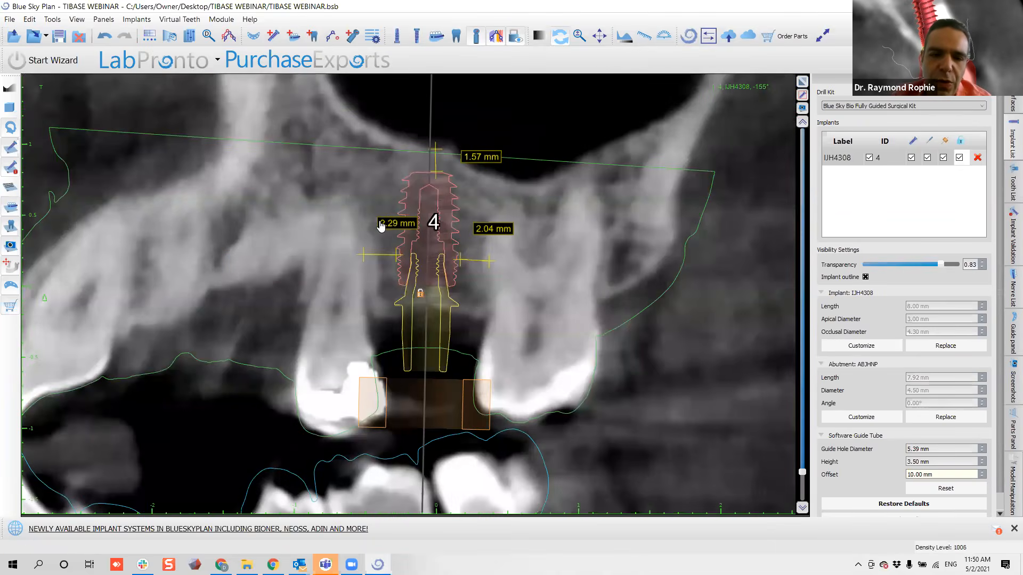
pyautogui.moveTo(387, 227); pyautogui.dragTo(356, 259)
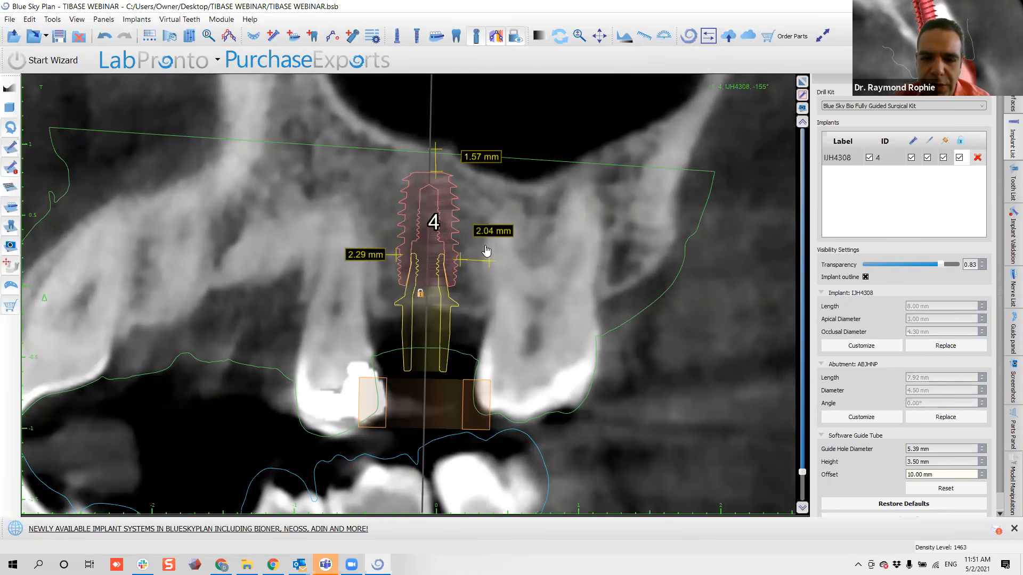
pyautogui.moveTo(486, 250); pyautogui.dragTo(484, 246)
pyautogui.moveTo(485, 160); pyautogui.dragTo(436, 160)
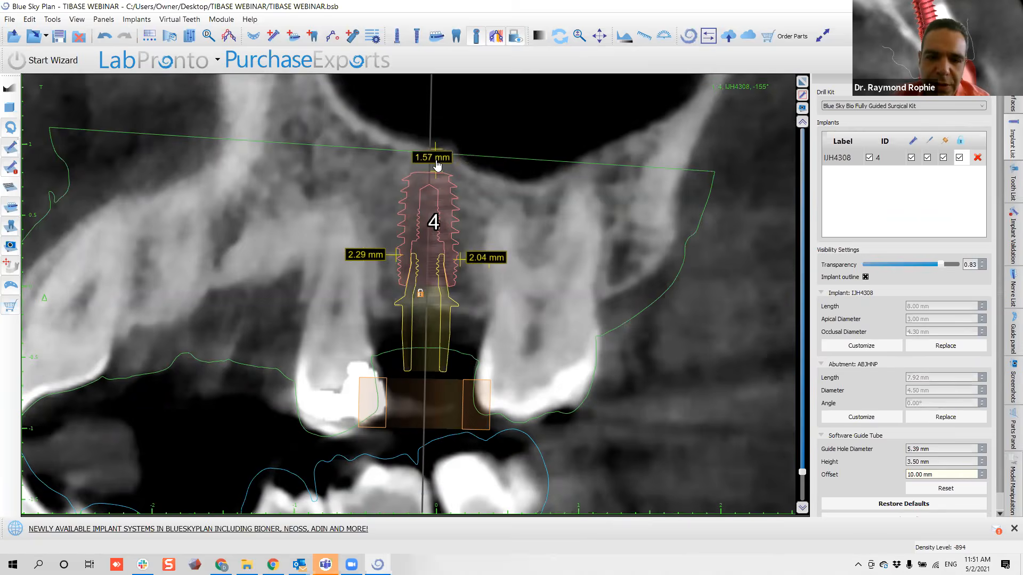
# Measure the vertical distance between the implant platform and the bone crest and place its label on the line.
pyautogui.click(645, 37)
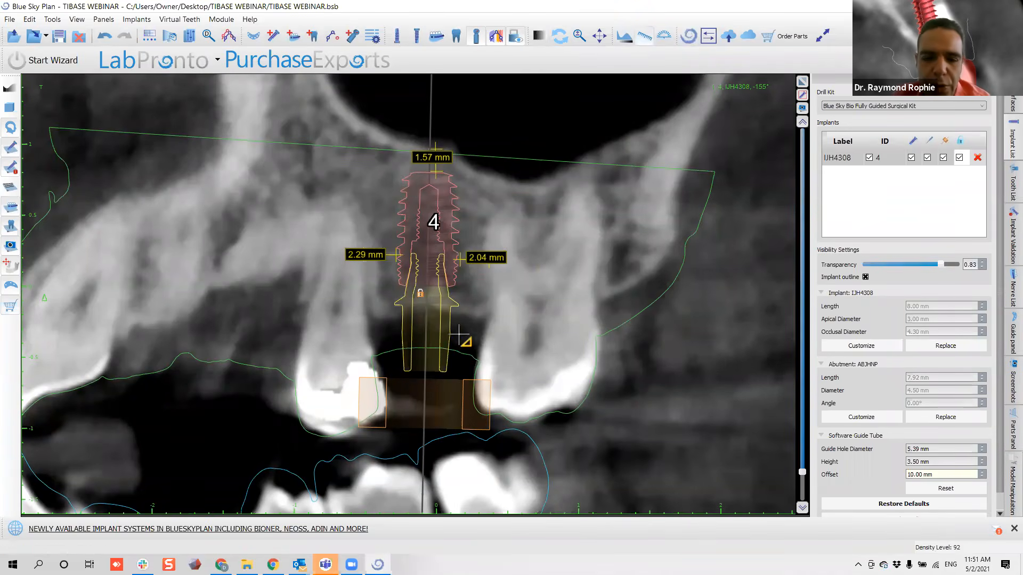
pyautogui.moveTo(439, 309); pyautogui.dragTo(439, 287)
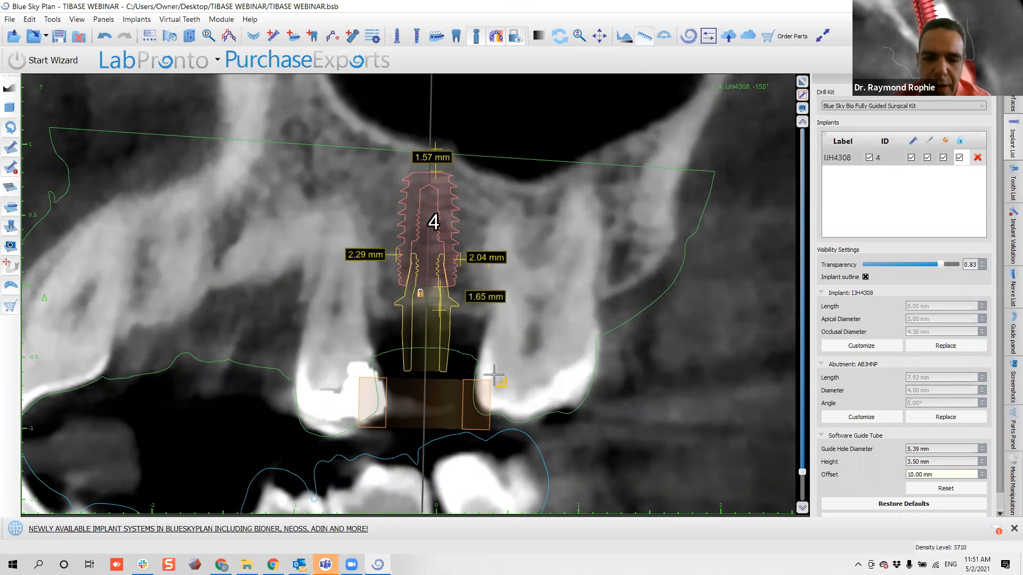
pyautogui.click(644, 37)
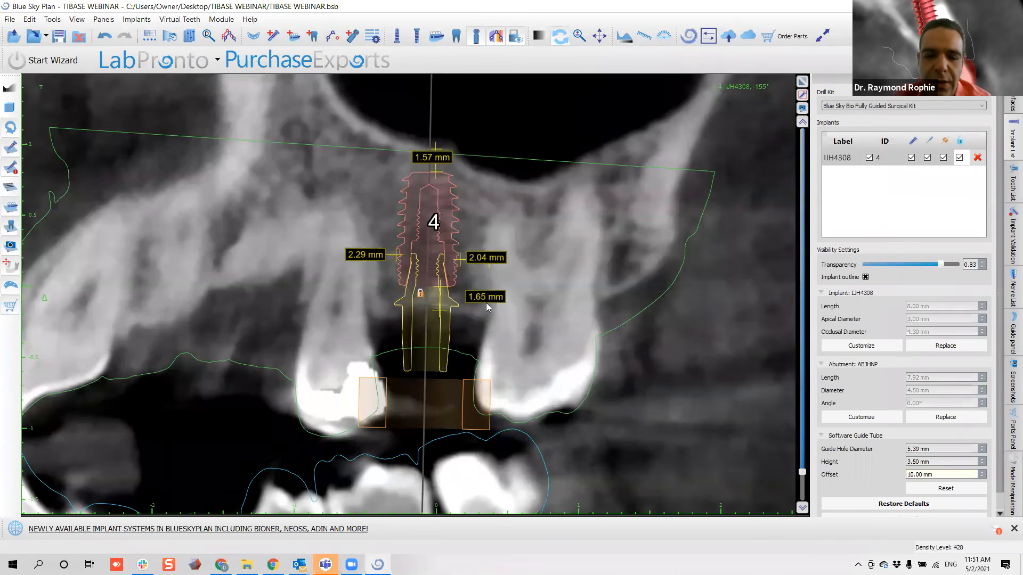
pyautogui.moveTo(485, 302); pyautogui.dragTo(442, 306)
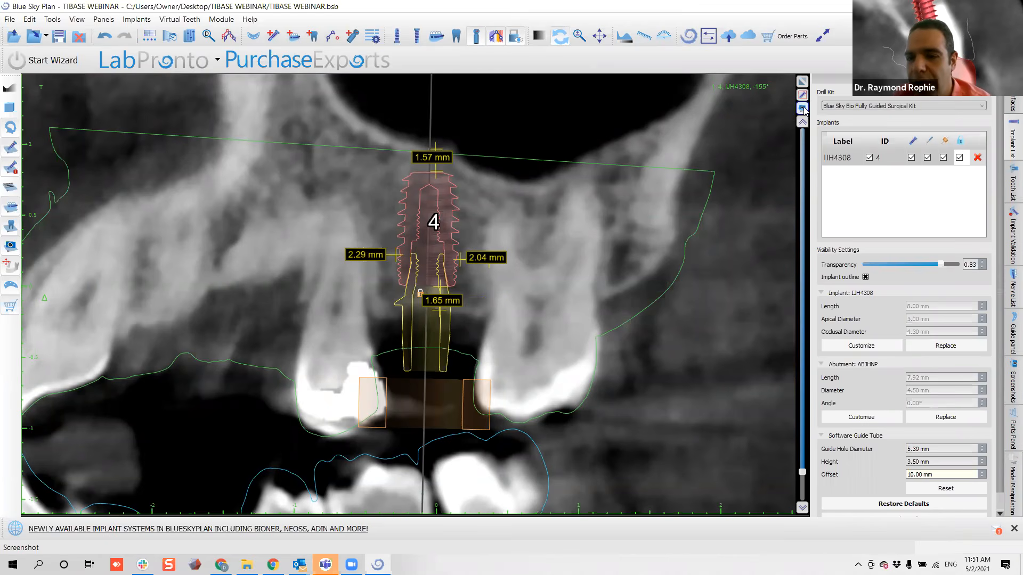
# Clear the old images from the screenshot list and save a screenshot of the measured cross-section.
pyautogui.click(847, 110)
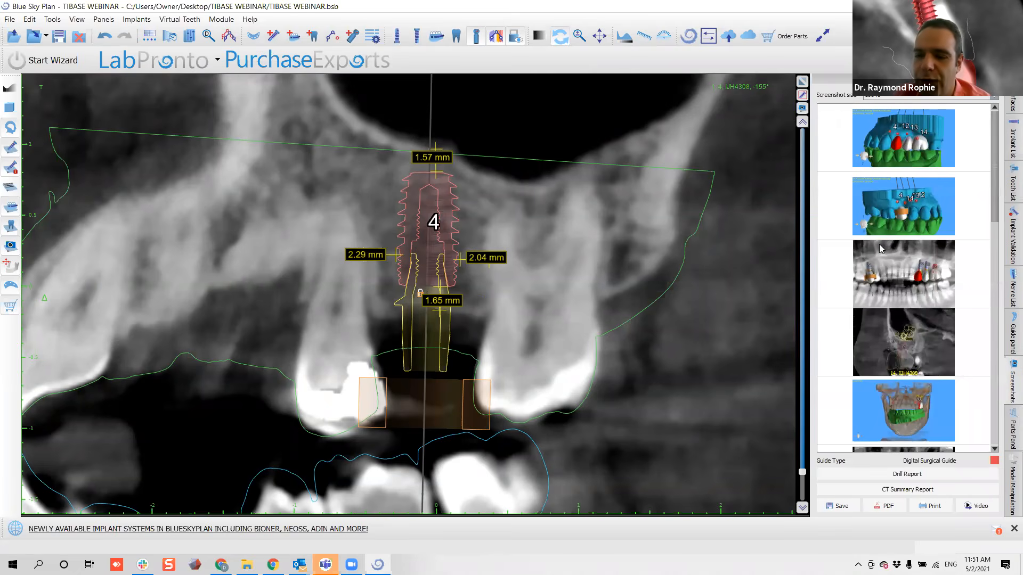
pyautogui.rightClick(932, 307)
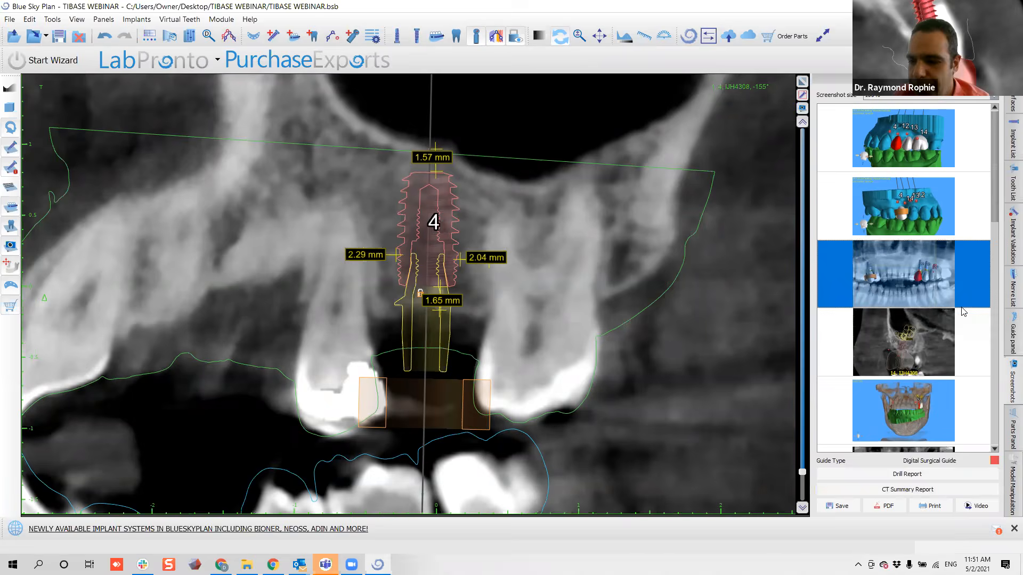
pyautogui.click(971, 356)
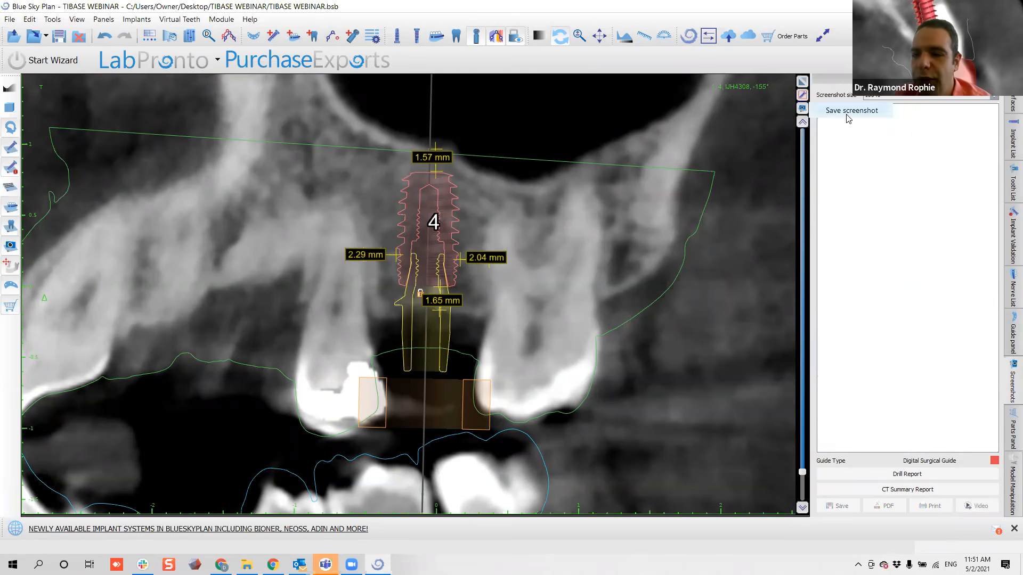
pyautogui.click(849, 116)
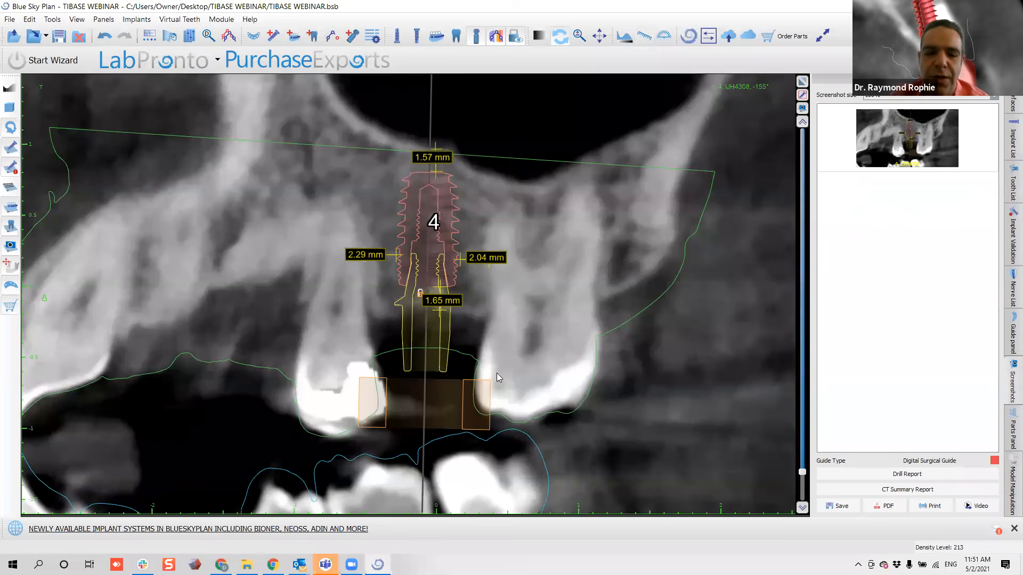
# Rotate the cross-section to 105° and measure the bone around the implant, twice on each side and once above the apex.
pyautogui.scroll(-10, 404, 310)
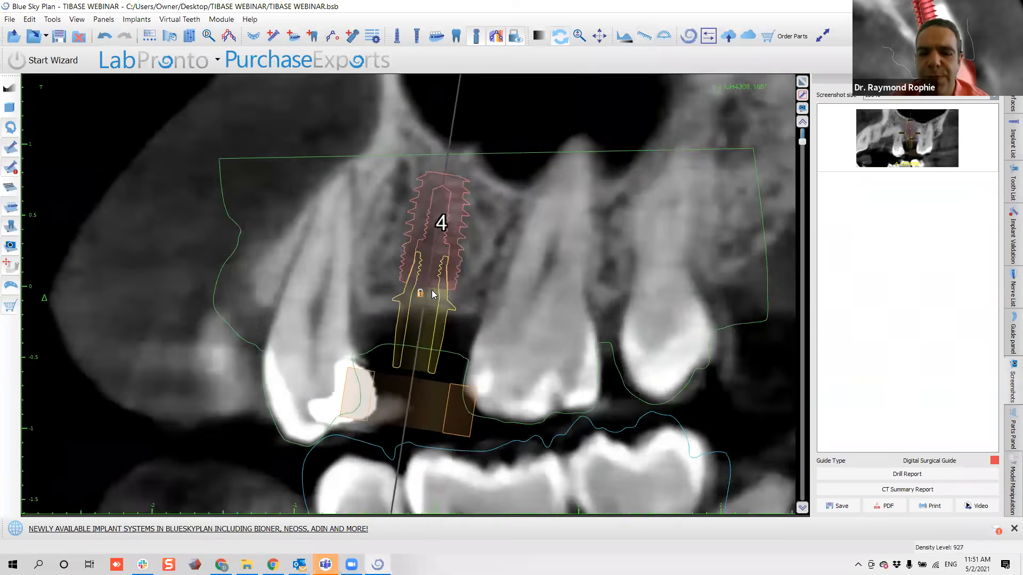
pyautogui.scroll(-12, 432, 294)
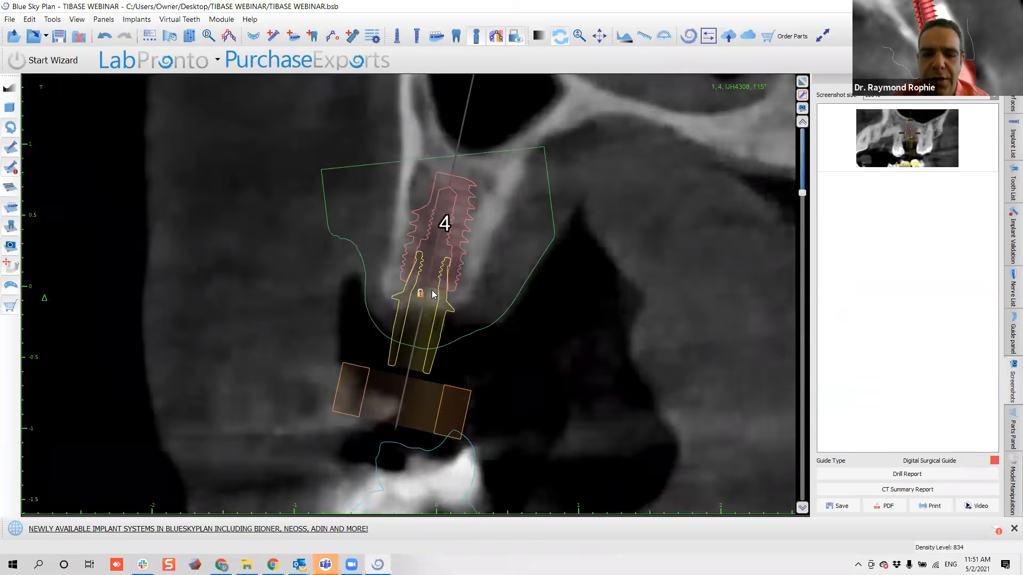
pyautogui.scroll(-1, 433, 294)
pyautogui.scroll(1, 432, 295)
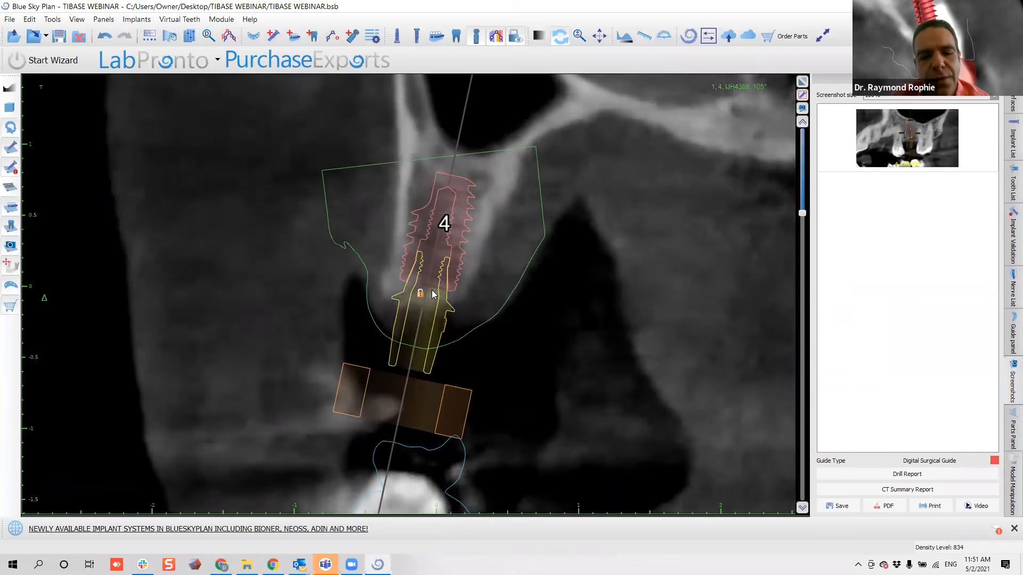
pyautogui.click(644, 36)
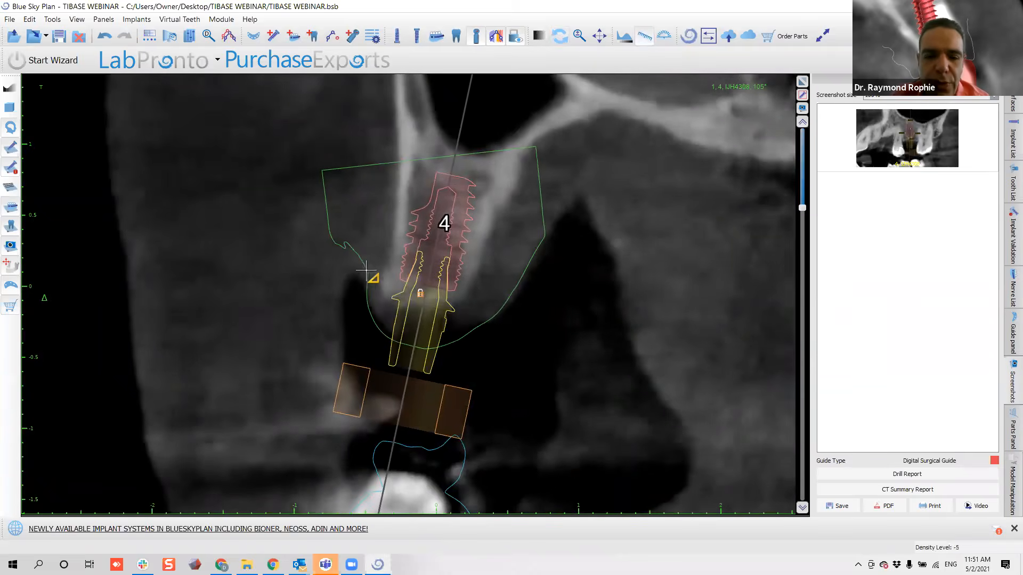
pyautogui.click(392, 247)
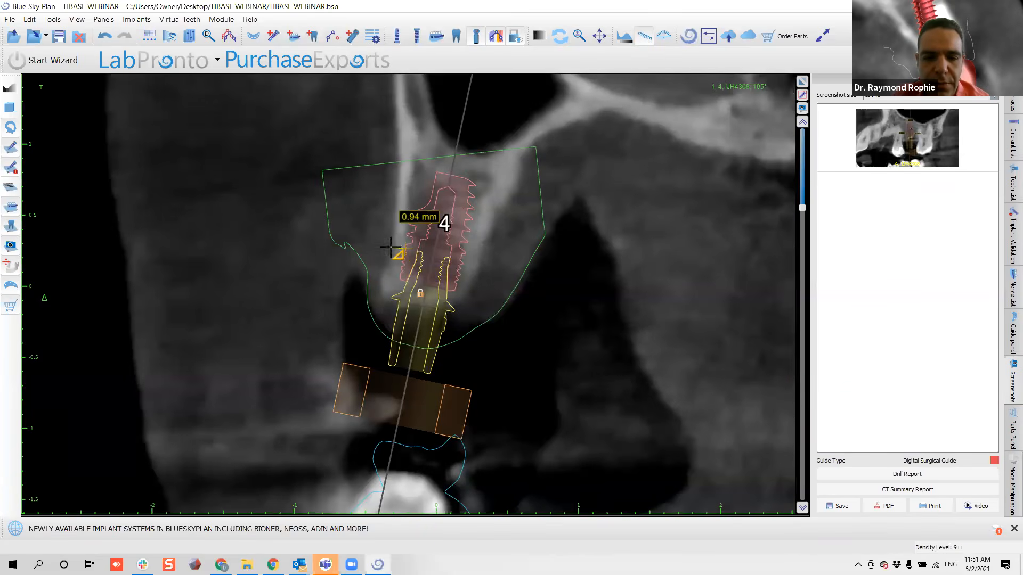
pyautogui.click(419, 176)
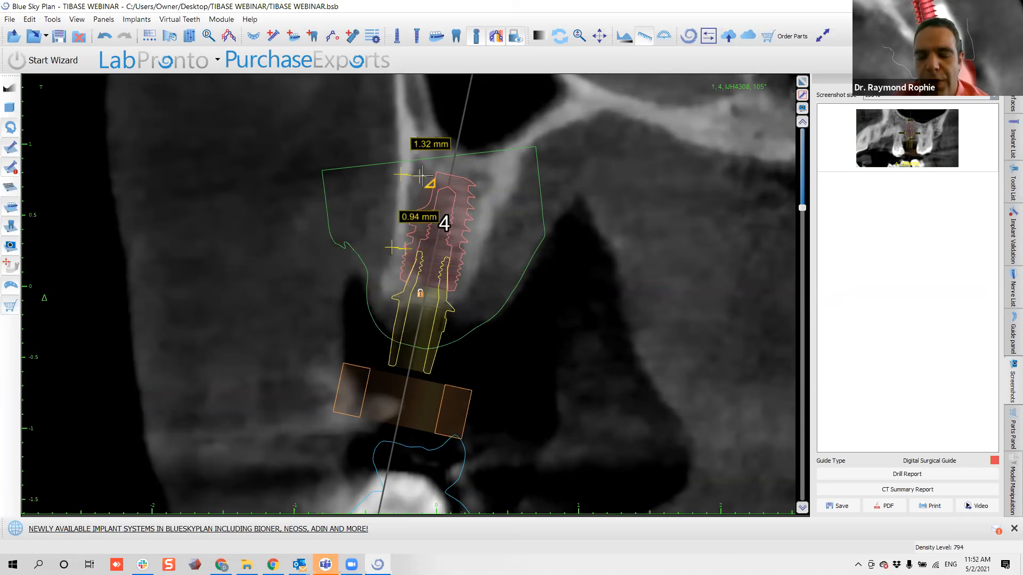
pyautogui.moveTo(478, 184); pyautogui.dragTo(510, 195)
pyautogui.moveTo(476, 264); pyautogui.dragTo(486, 260)
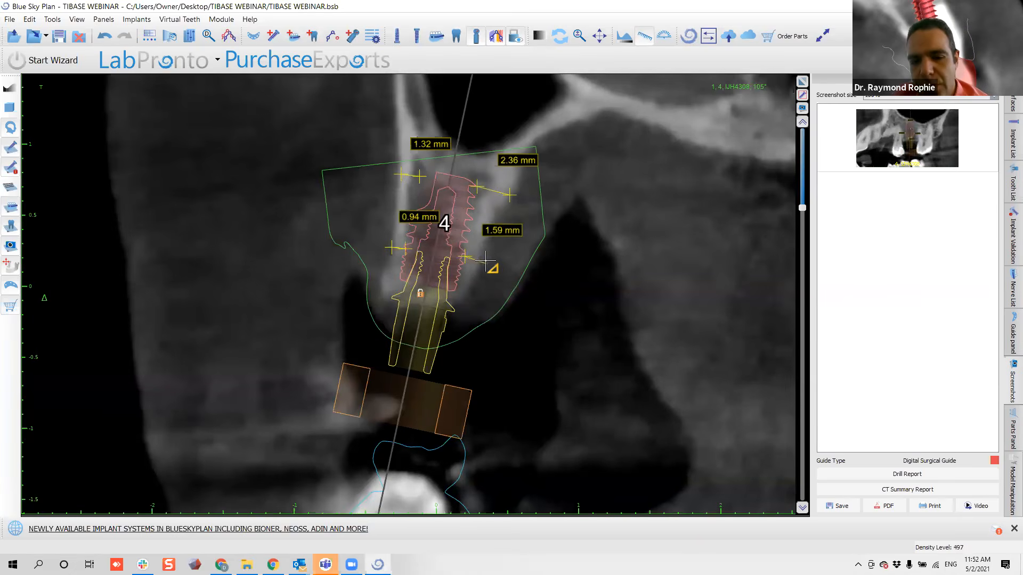
pyautogui.moveTo(452, 170); pyautogui.dragTo(462, 153)
pyautogui.click(644, 35)
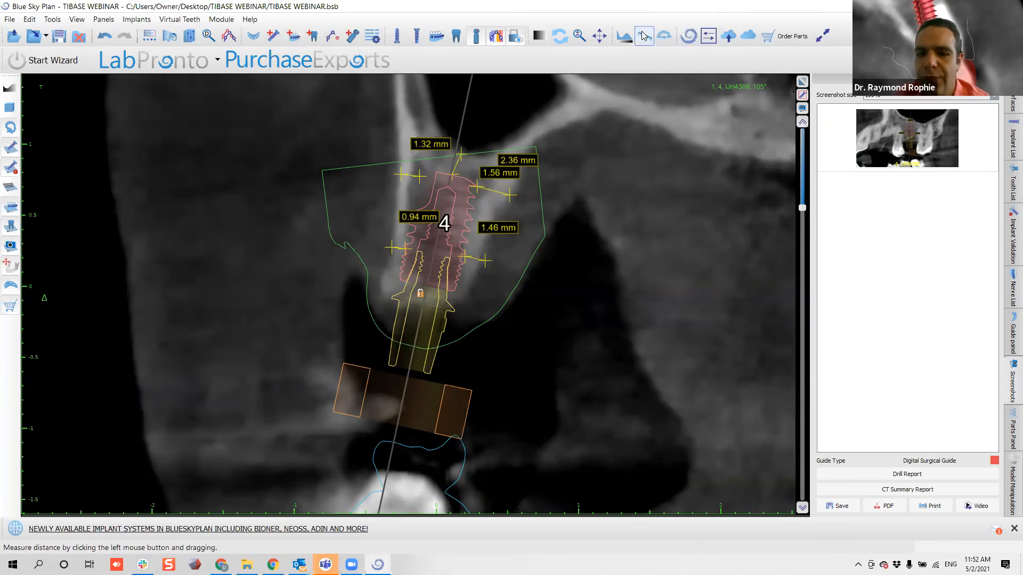
# Place the distance labels next to their measurement lines and save a screenshot of the 105° cross-section.
pyautogui.moveTo(425, 146); pyautogui.dragTo(405, 169)
pyautogui.moveTo(520, 161); pyautogui.dragTo(480, 264)
pyautogui.moveTo(404, 227); pyautogui.dragTo(366, 256)
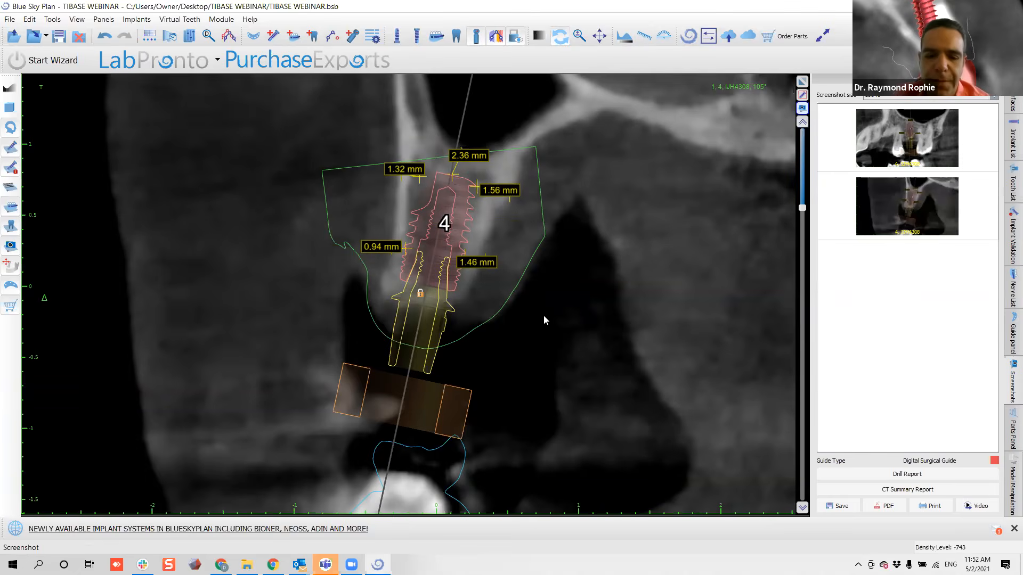
# Maximize the 3D model view and save a screenshot of the guide's outer side showing the tooth number and initials.
pyautogui.click(802, 81)
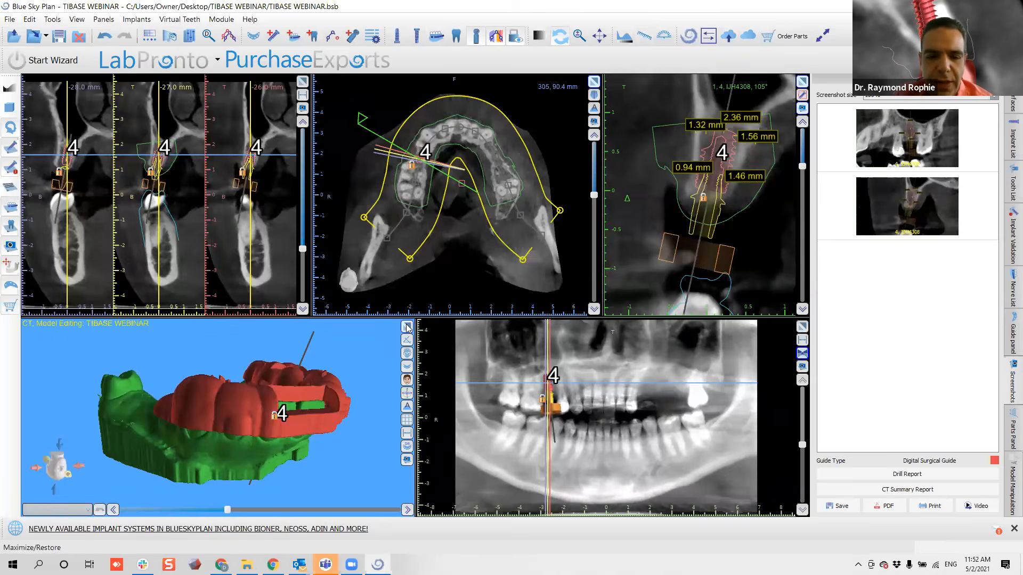
pyautogui.click(407, 327)
pyautogui.moveTo(644, 387); pyautogui.dragTo(491, 338)
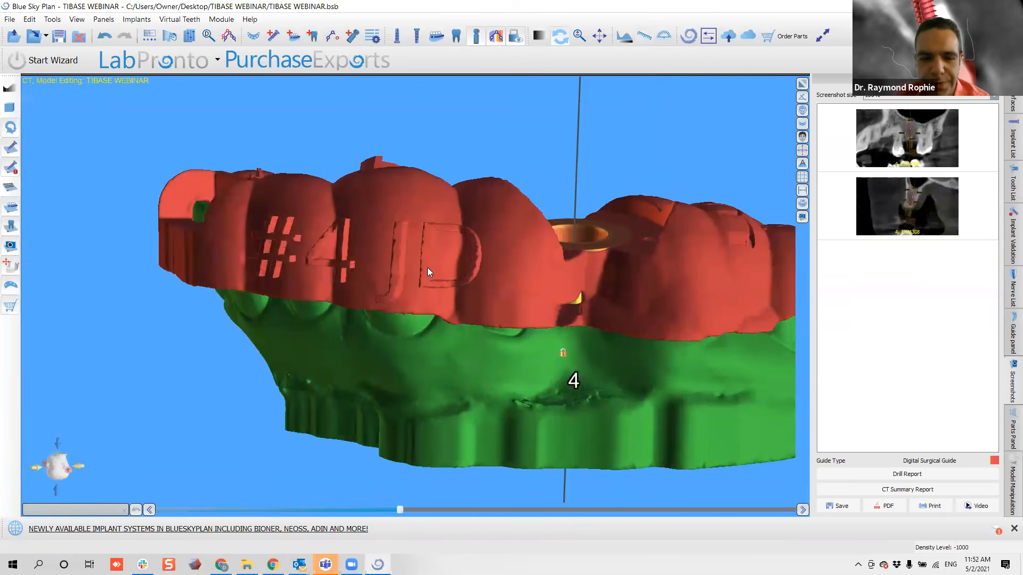
pyautogui.click(803, 217)
# Save two more screenshots of the guide, one showing the 4.3 x8mm label and one showing the 10 offset label.
pyautogui.moveTo(719, 186); pyautogui.dragTo(614, 229)
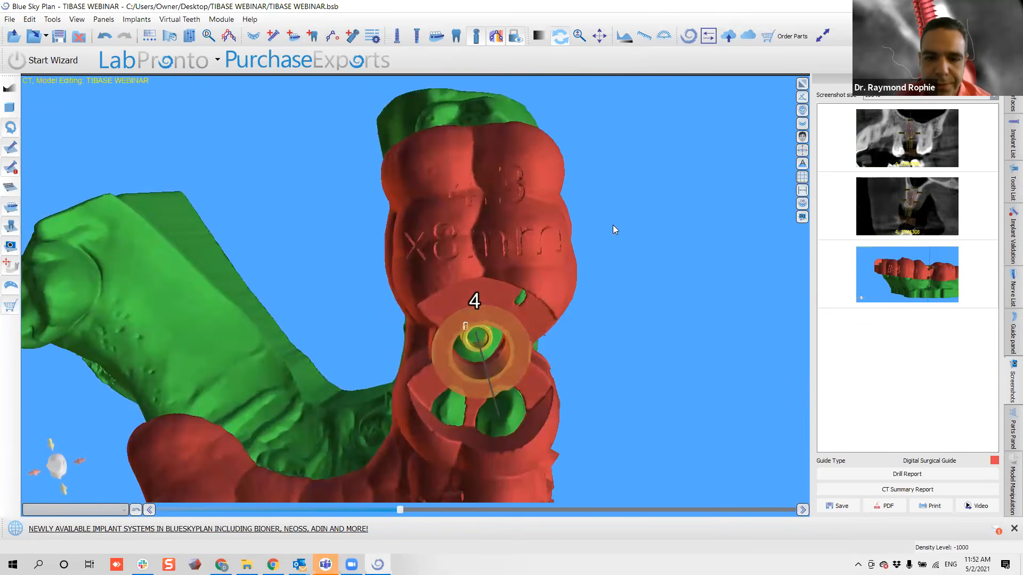
pyautogui.moveTo(451, 277); pyautogui.dragTo(461, 244)
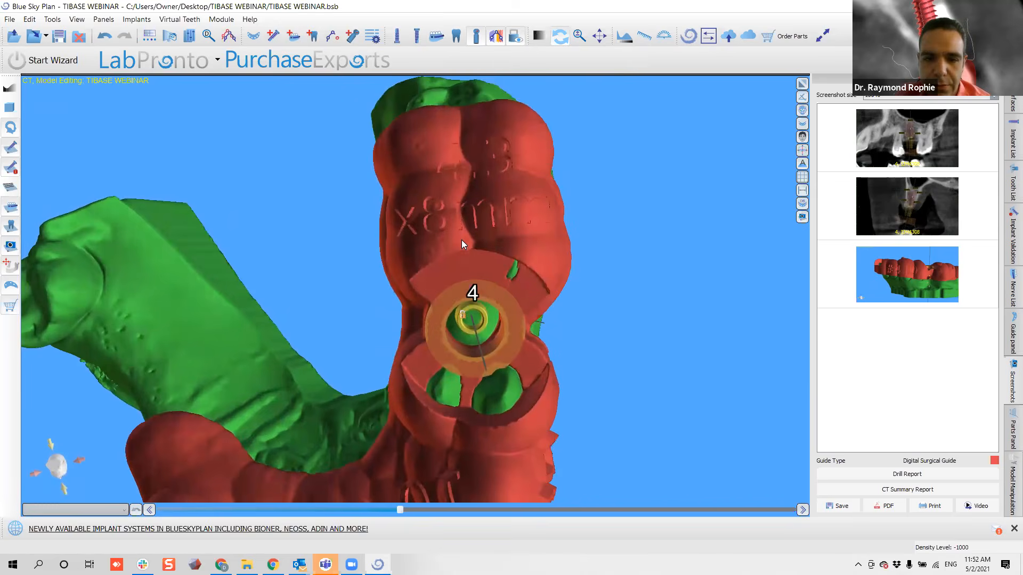
pyautogui.click(802, 216)
pyautogui.moveTo(398, 273); pyautogui.dragTo(413, 245)
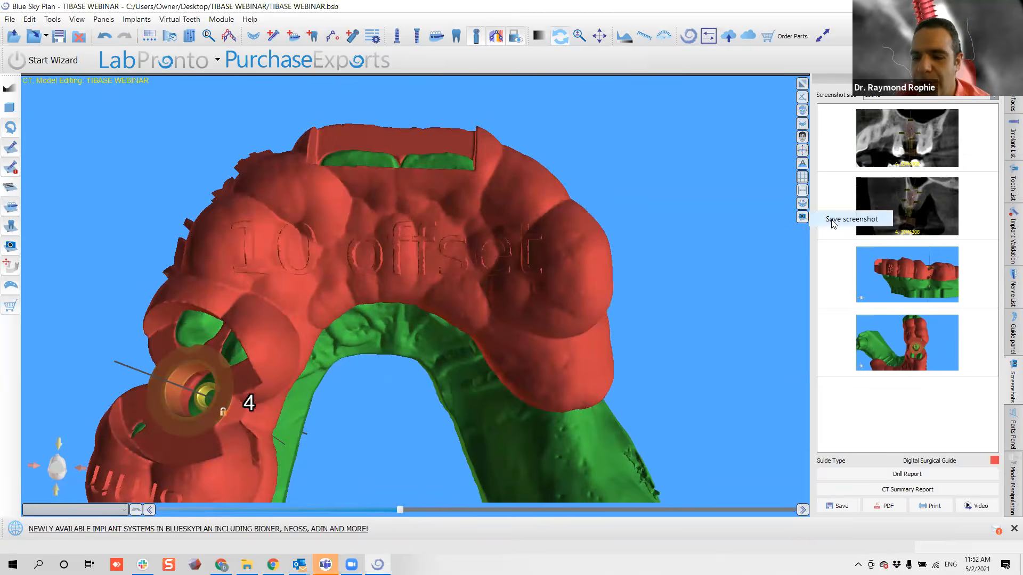
pyautogui.click(802, 217)
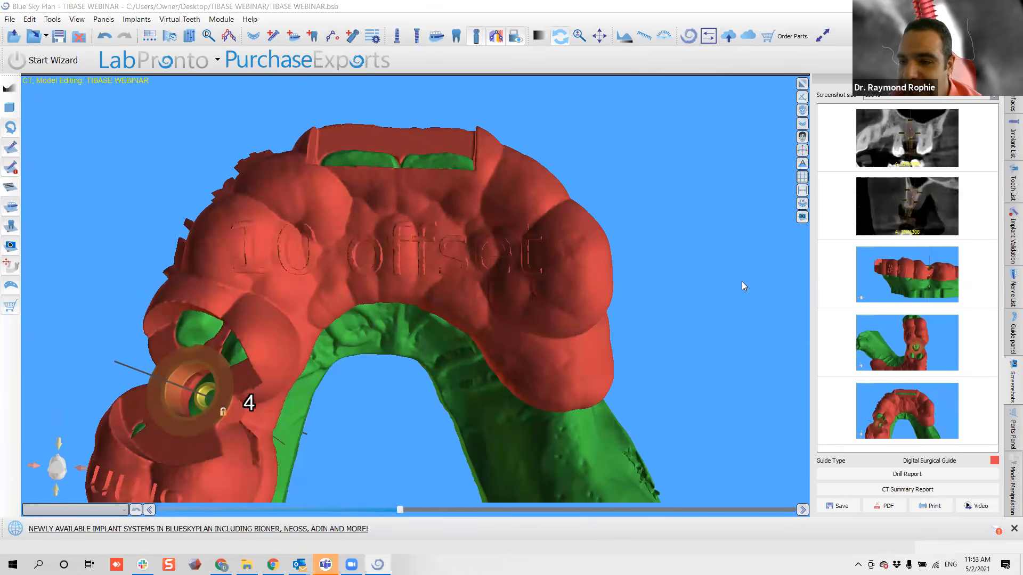
# Generate the drill report images for the digital surgical guide and check them in the screenshot list.
pyautogui.moveTo(741, 281); pyautogui.dragTo(35, 365)
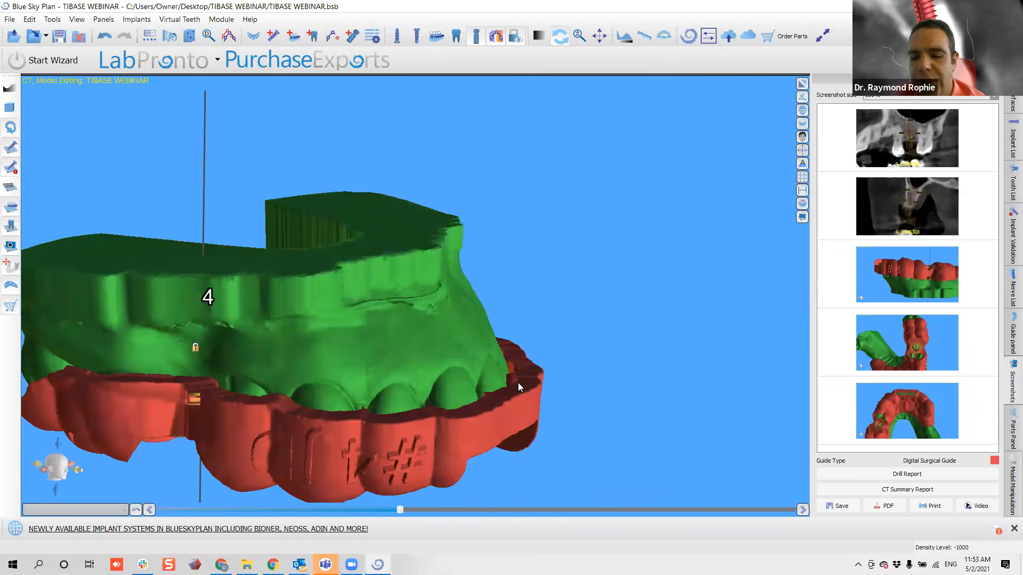
pyautogui.moveTo(518, 383); pyautogui.dragTo(238, 389)
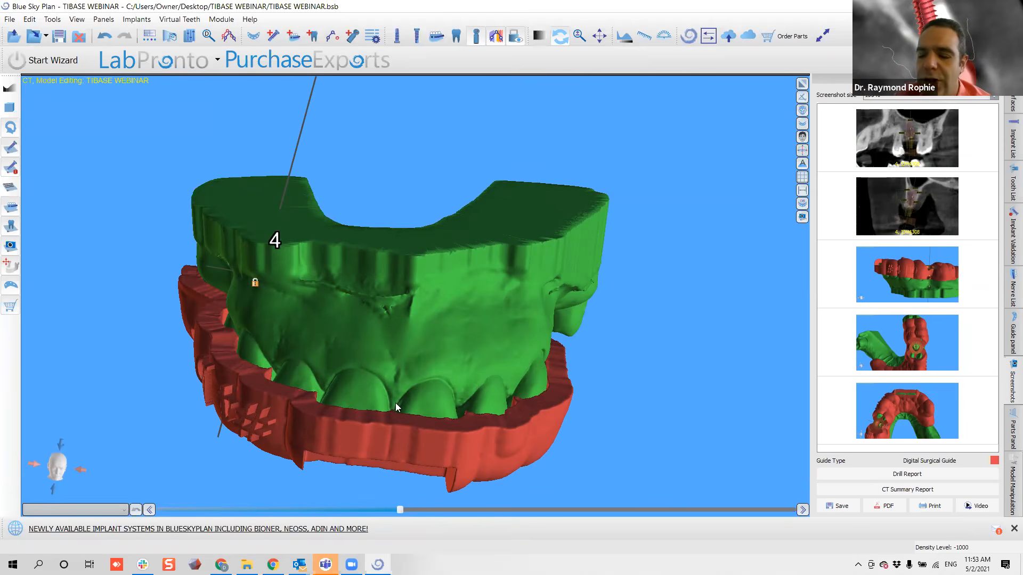
pyautogui.moveTo(486, 417); pyautogui.dragTo(605, 140)
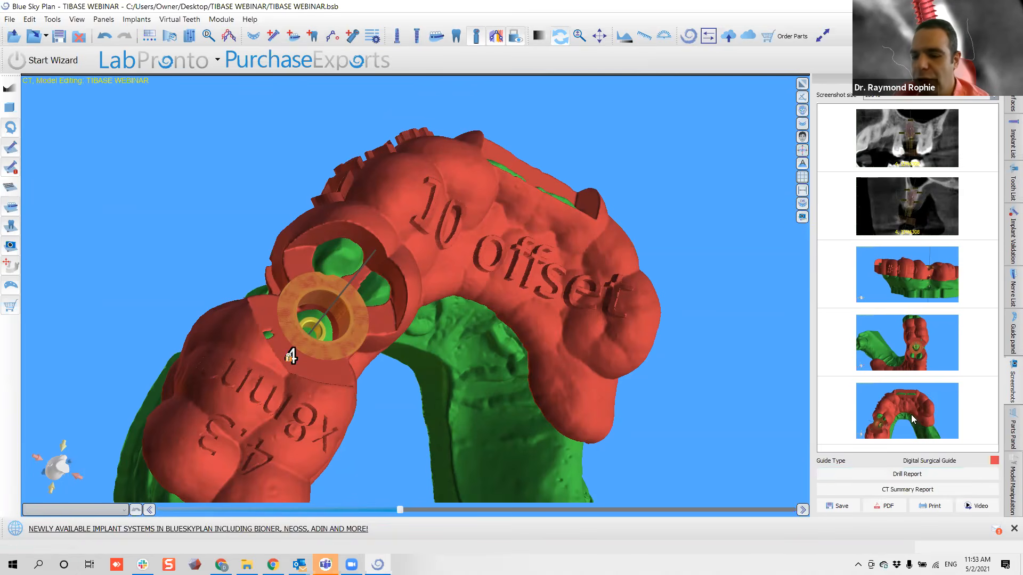
pyautogui.click(900, 476)
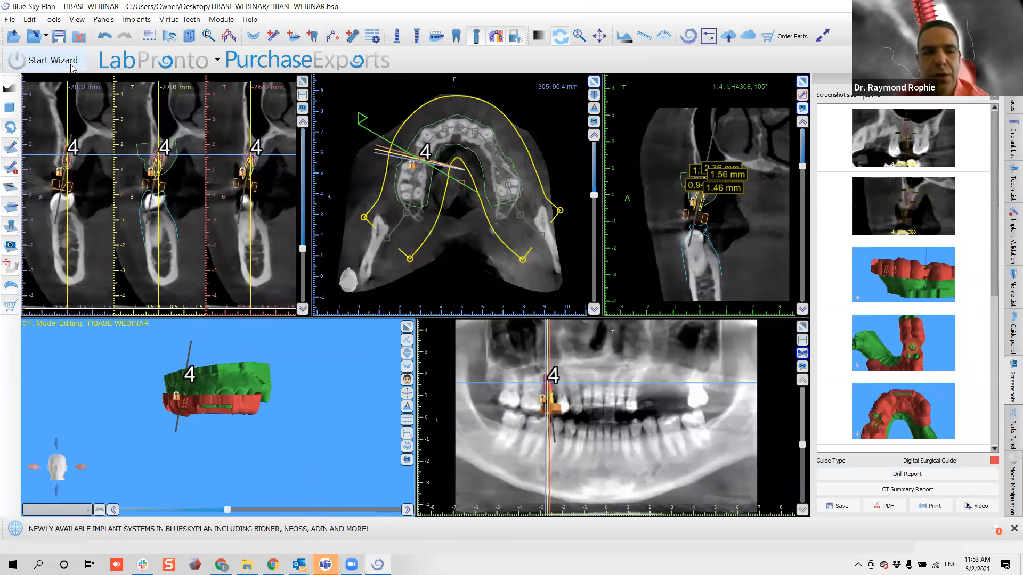
pyautogui.click(9, 19)
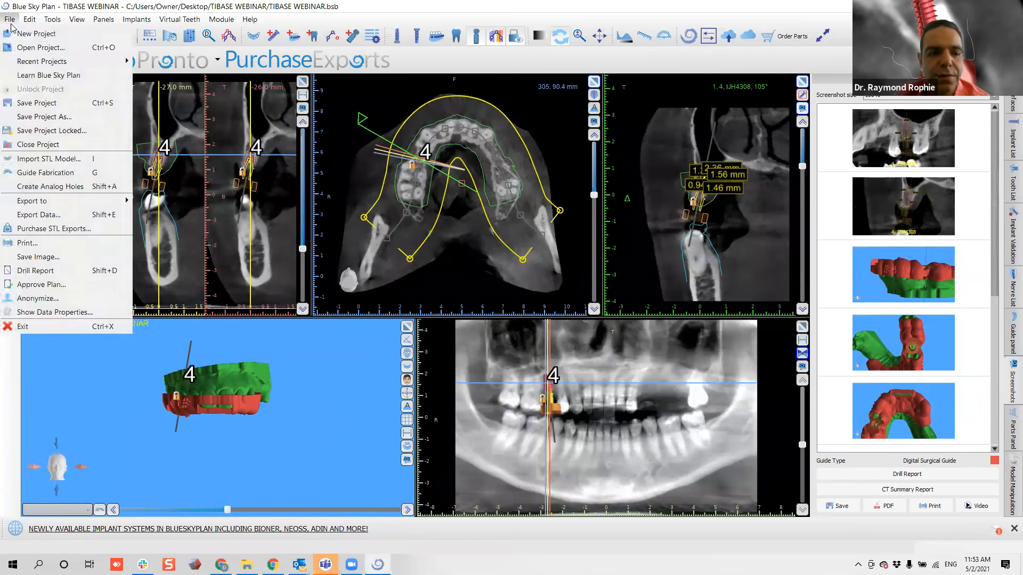
pyautogui.click(272, 362)
pyautogui.scroll(-5, 899, 391)
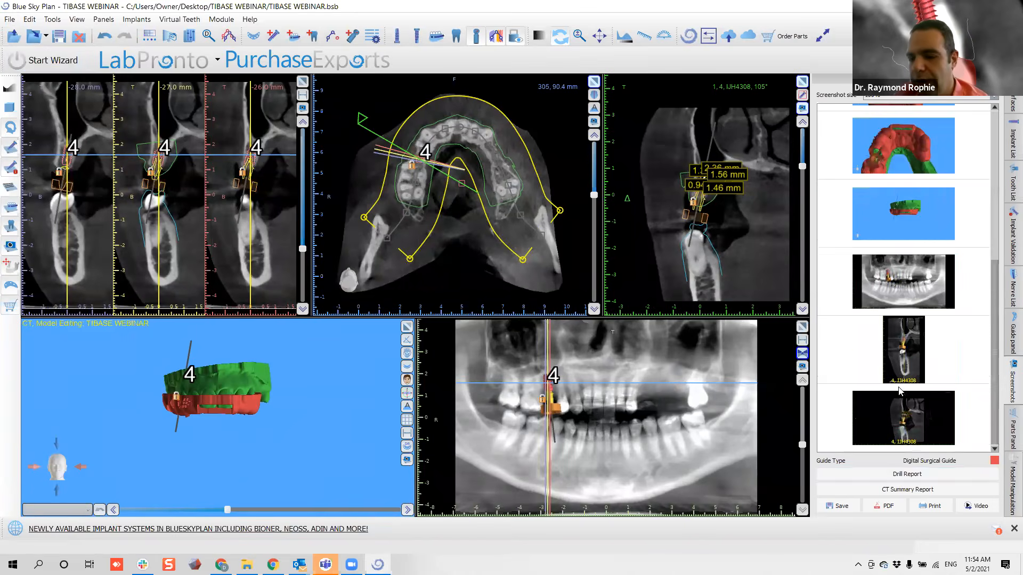
# Create the PDF preview of the screenshots with one image per page and maximize the preview window.
pyautogui.click(898, 507)
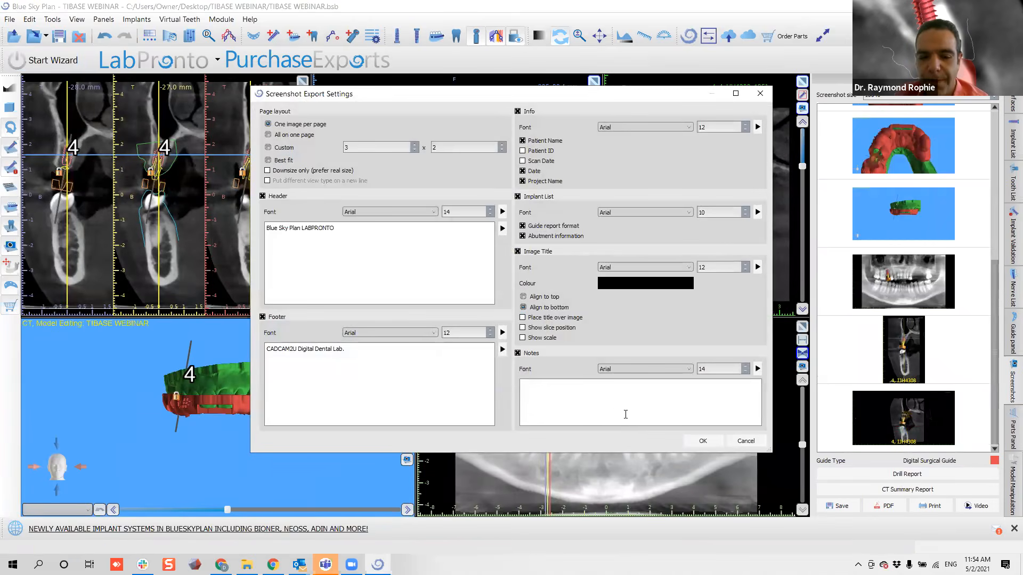
pyautogui.click(703, 441)
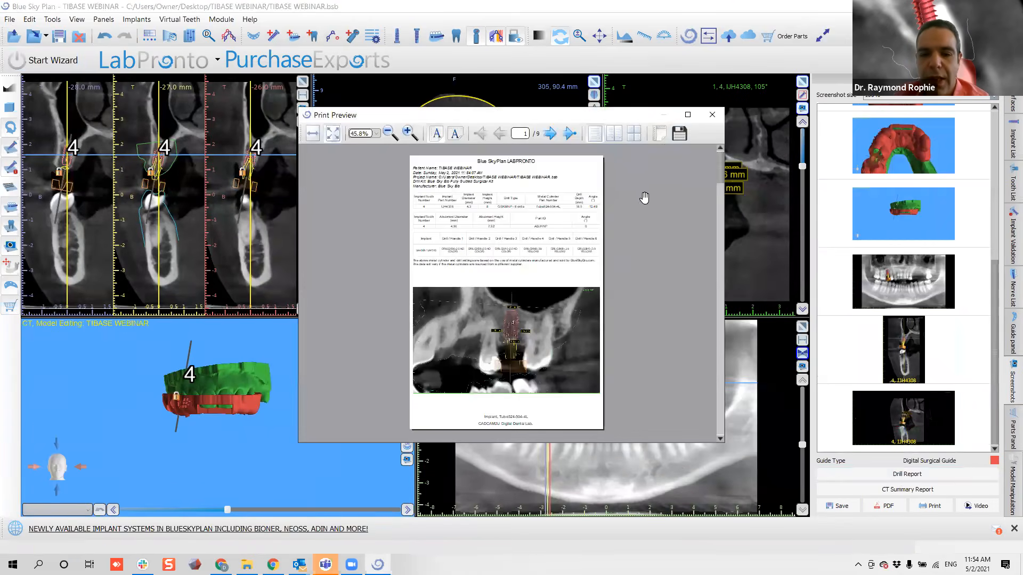
pyautogui.click(687, 115)
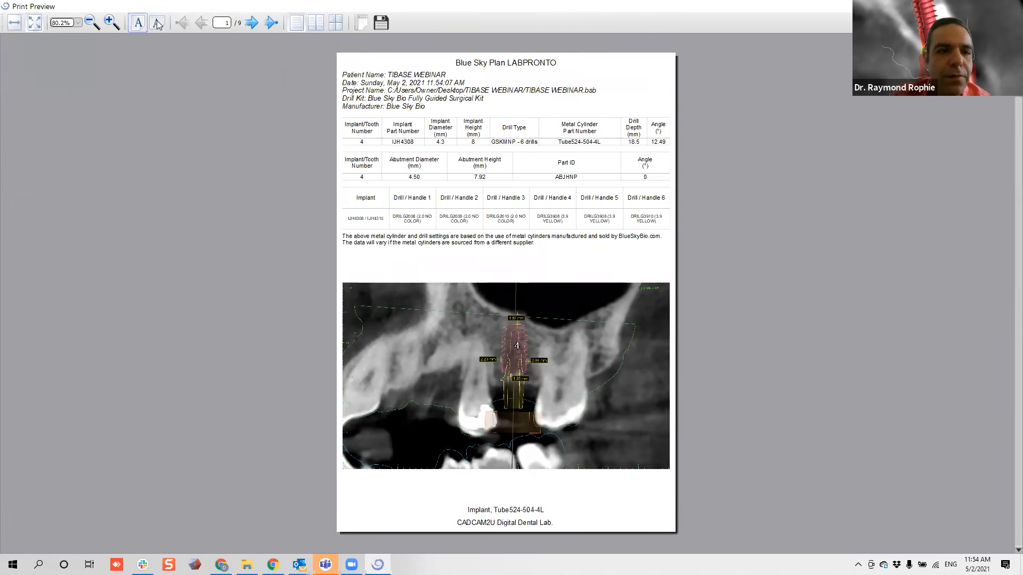
# Examine the report preview at a larger zoom, reading the implant and drill tables and checking the image pages.
pyautogui.click(112, 22)
pyautogui.click(111, 22)
pyautogui.scroll(2, 417, 124)
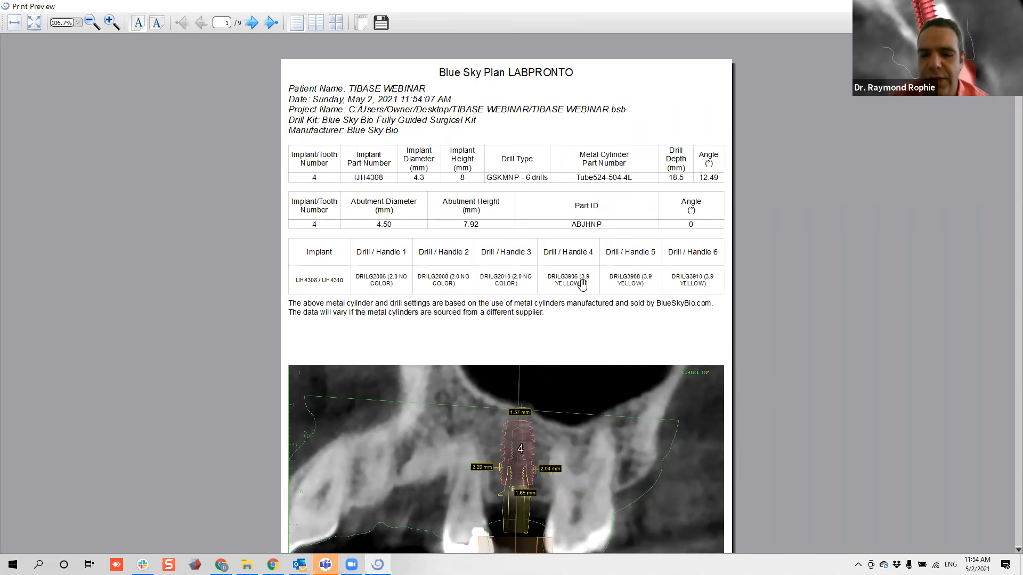
pyautogui.scroll(-20, 618, 280)
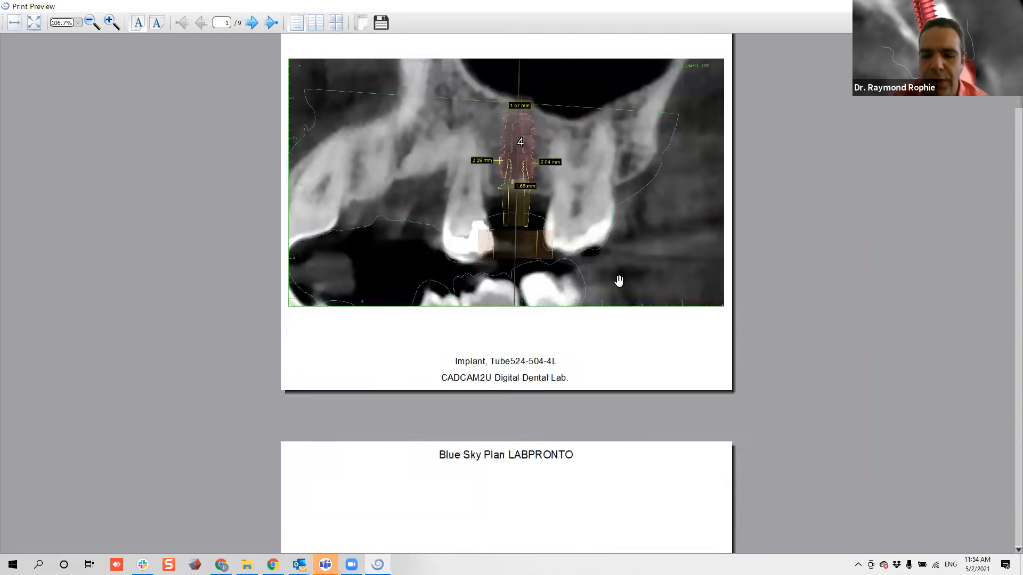
pyautogui.scroll(20, 619, 281)
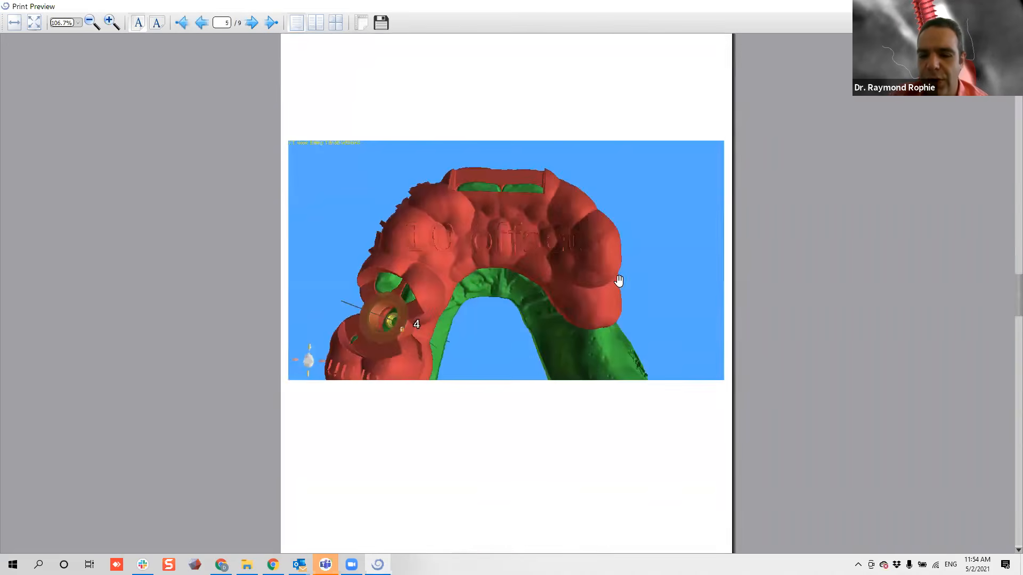
pyautogui.scroll(3, 619, 280)
pyautogui.scroll(-3, 613, 277)
pyautogui.scroll(3, 467, 239)
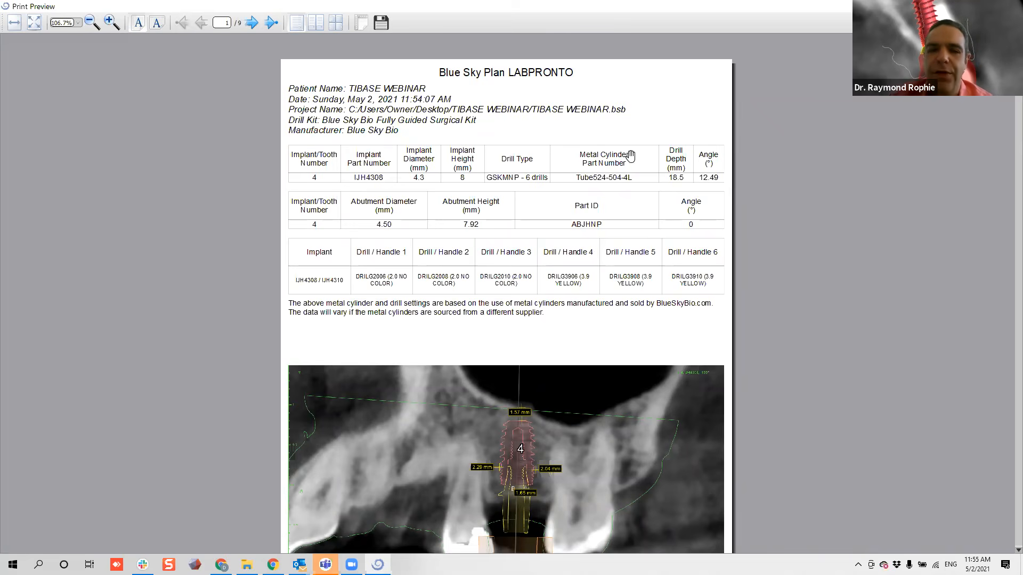
# Save the report as a PDF named "Tibase webinar" in the TIBASE WEBINAR folder on the desktop.
pyautogui.click(382, 23)
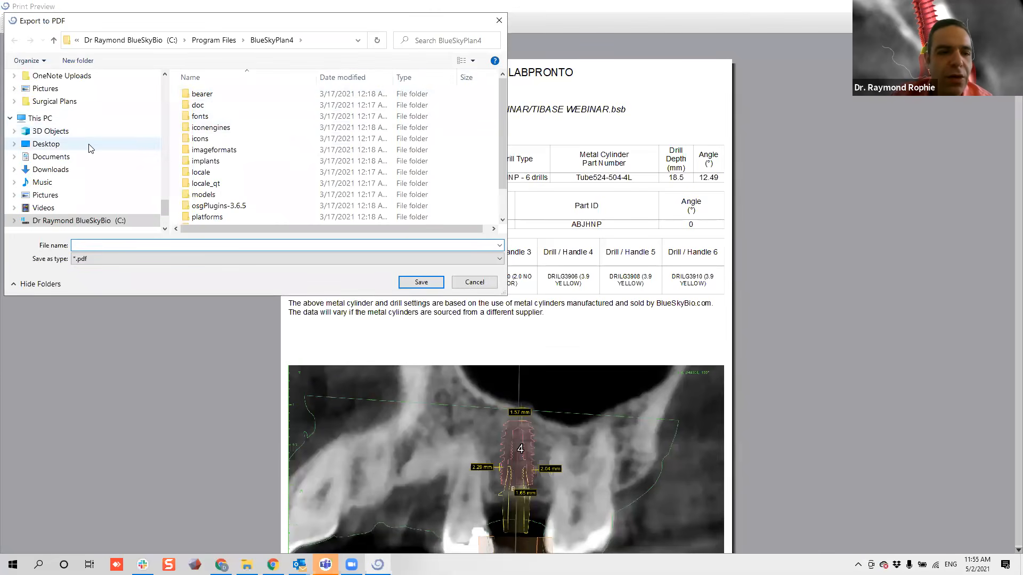
pyautogui.click(86, 145)
pyautogui.click(338, 97)
pyautogui.doubleClick(361, 97)
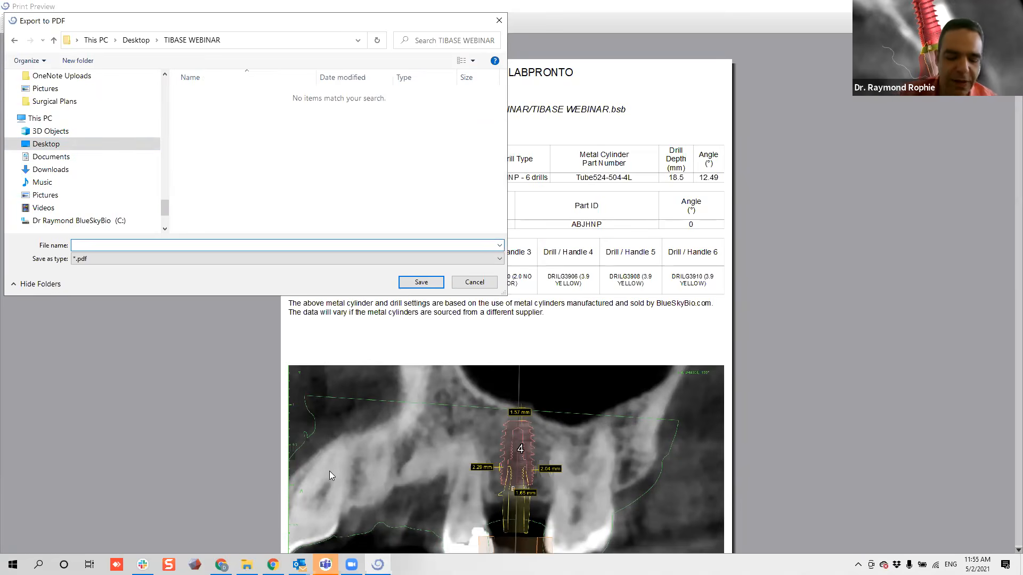
pyautogui.write('Ti')
pyautogui.write('e webinar')
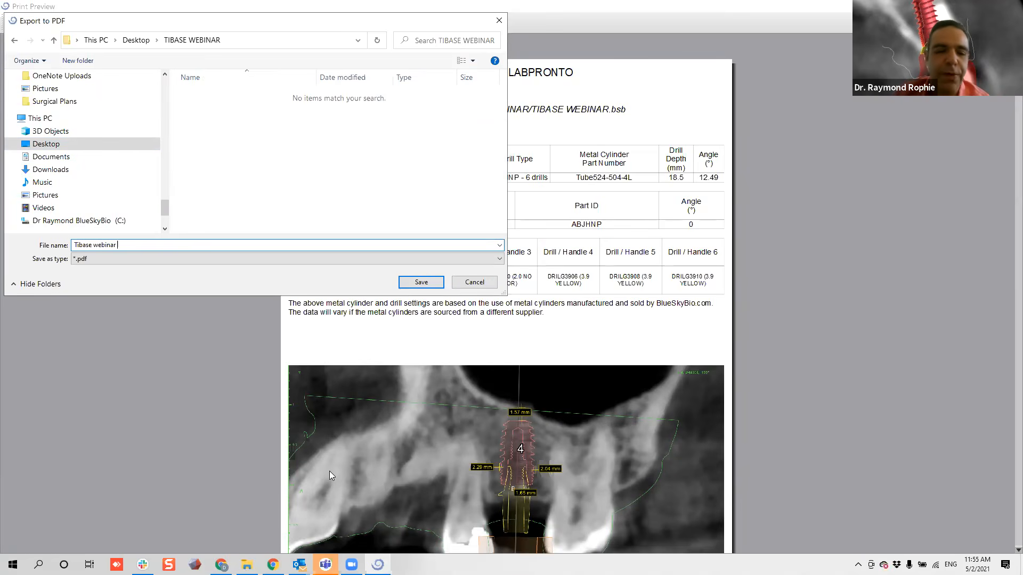
pyautogui.press('Return')
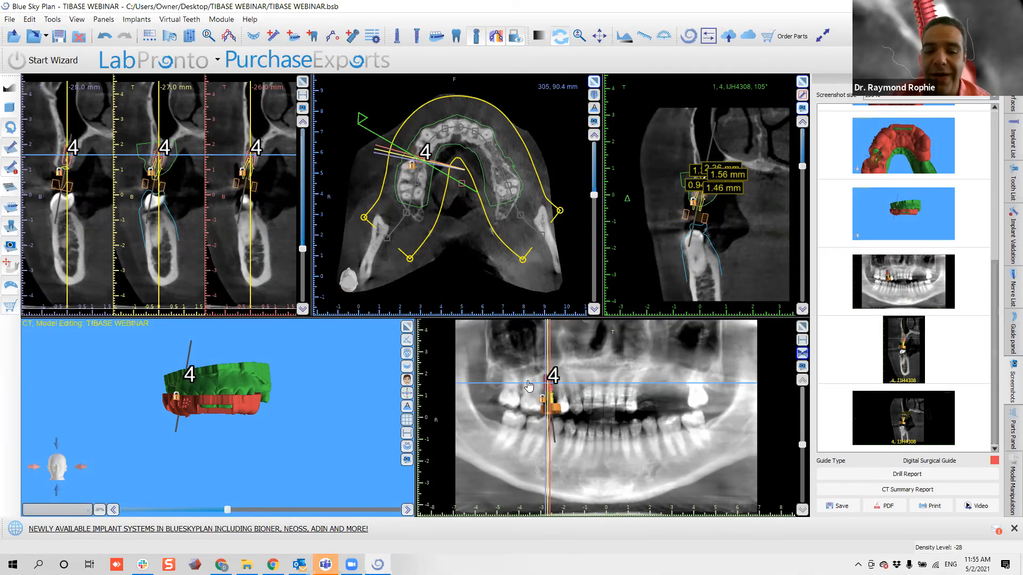
# Maximize the 3D model view and hide the Guide with Windows surface.
pyautogui.click(407, 326)
pyautogui.moveTo(213, 299); pyautogui.dragTo(470, 300)
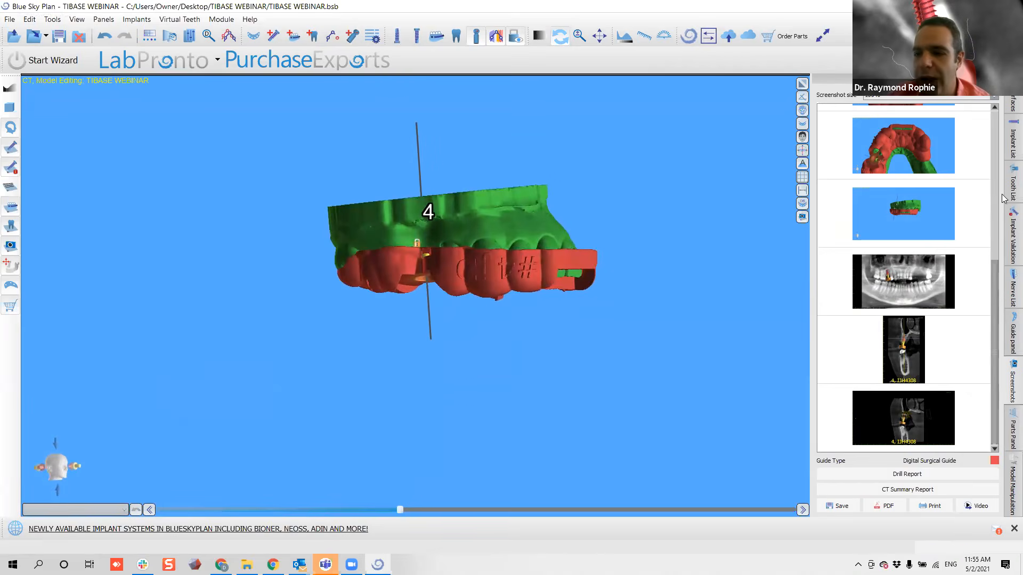
pyautogui.click(1011, 106)
pyautogui.click(900, 176)
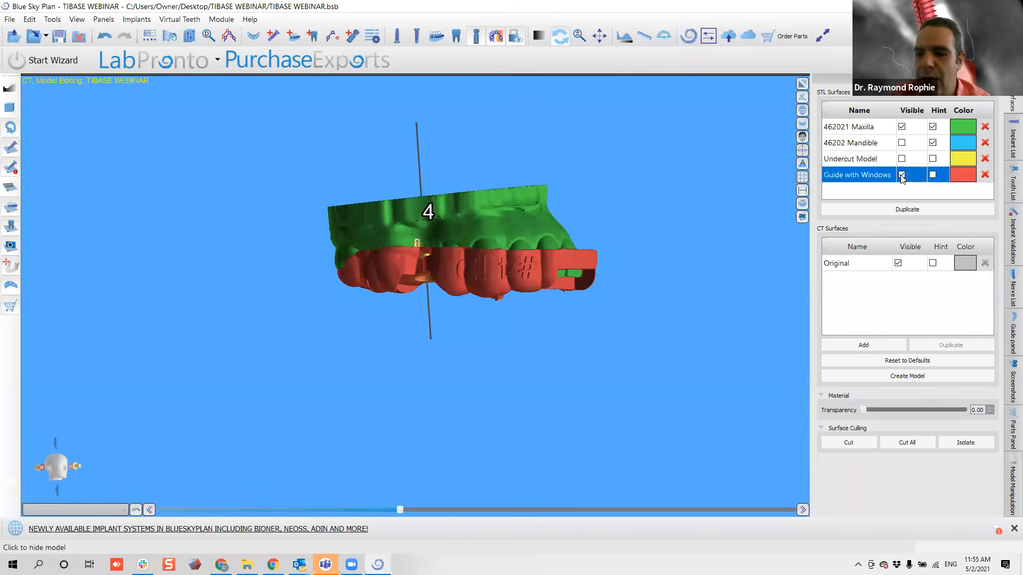
pyautogui.moveTo(650, 236); pyautogui.dragTo(567, 284)
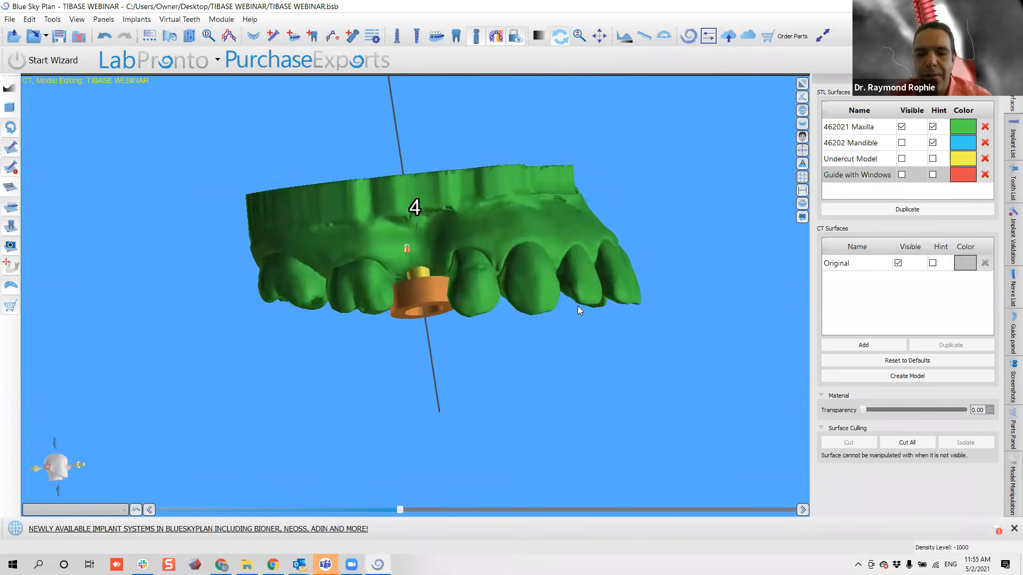
# Add 4 articulation pins between the 462021 Maxilla and 46202 Mandible models.
pyautogui.click(1009, 470)
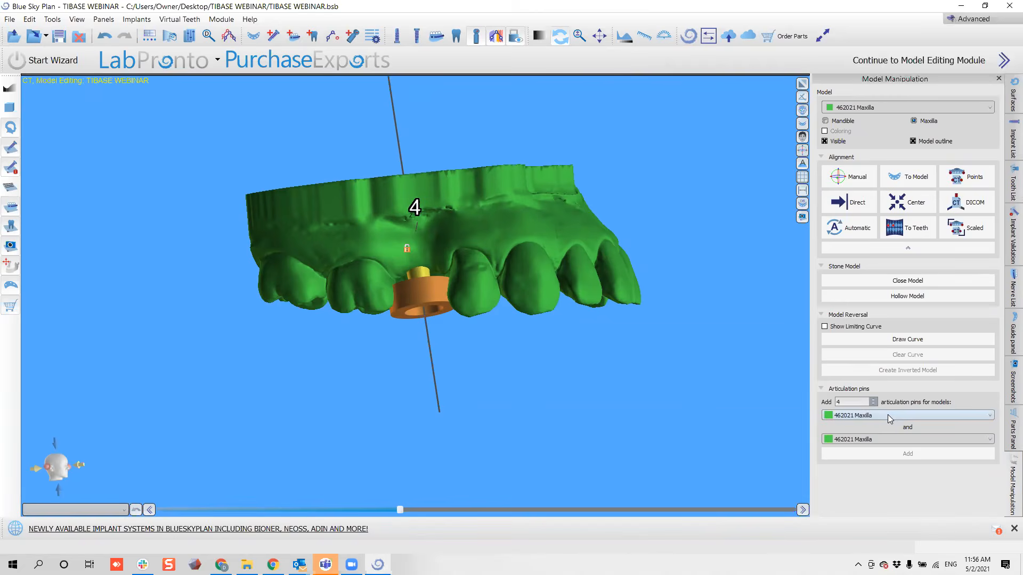
pyautogui.click(891, 437)
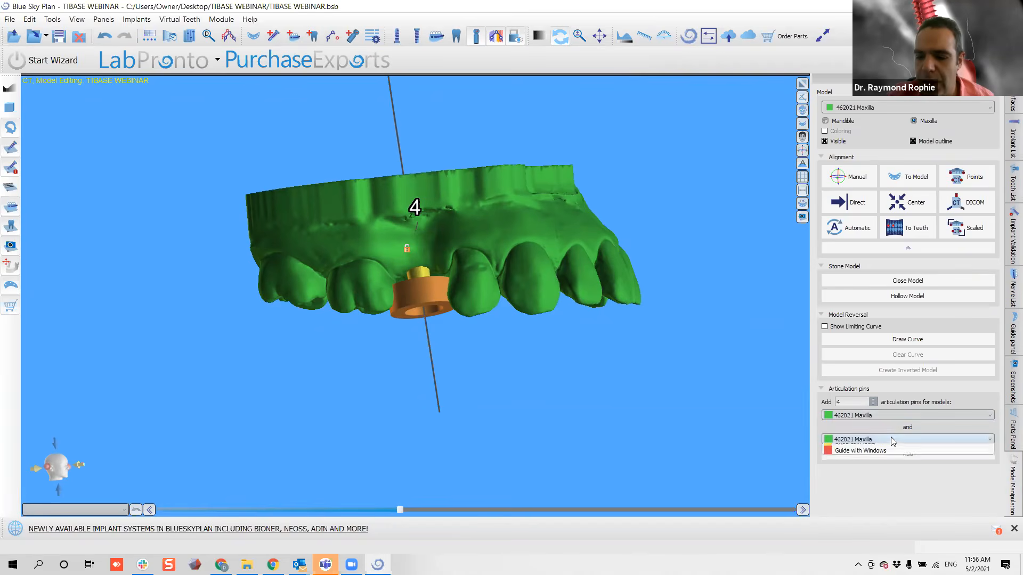
pyautogui.click(876, 457)
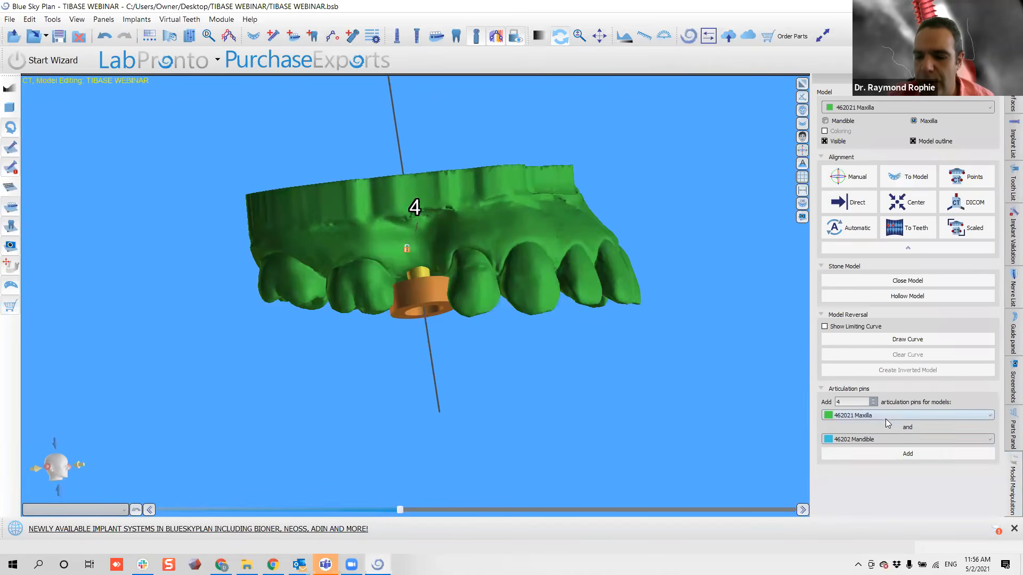
pyautogui.click(887, 453)
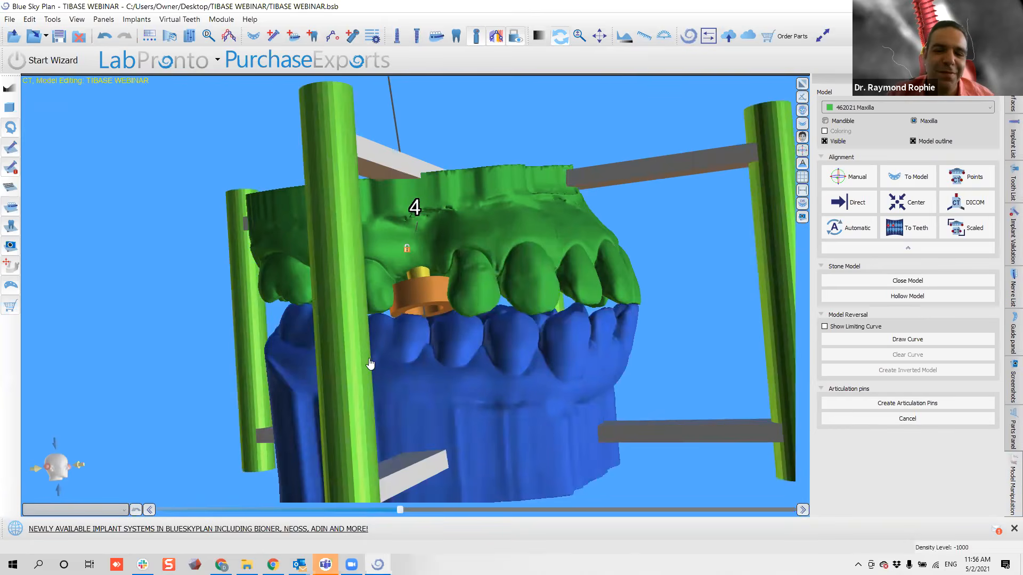
# Reposition the front articulation pin and the pin on the side opposite implant 4 around the models.
pyautogui.scroll(-3, 437, 272)
pyautogui.moveTo(551, 209)
pyautogui.mouseDown()
pyautogui.moveTo(496, 274)
pyautogui.moveTo(482, 203)
pyautogui.moveTo(553, 168)
pyautogui.moveTo(551, 198)
pyautogui.mouseUp()
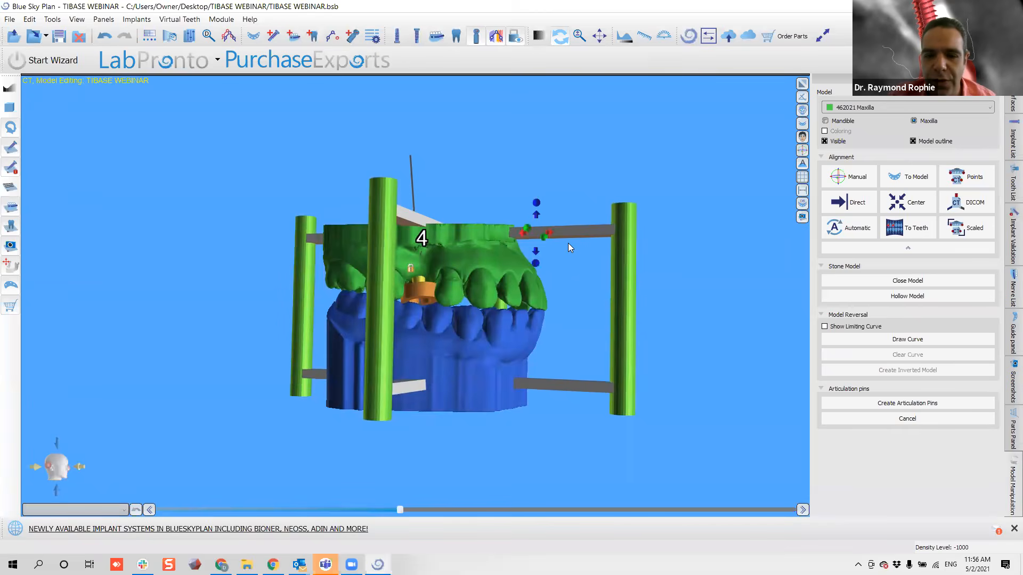
pyautogui.moveTo(537, 255); pyautogui.dragTo(423, 521)
pyautogui.click(523, 473)
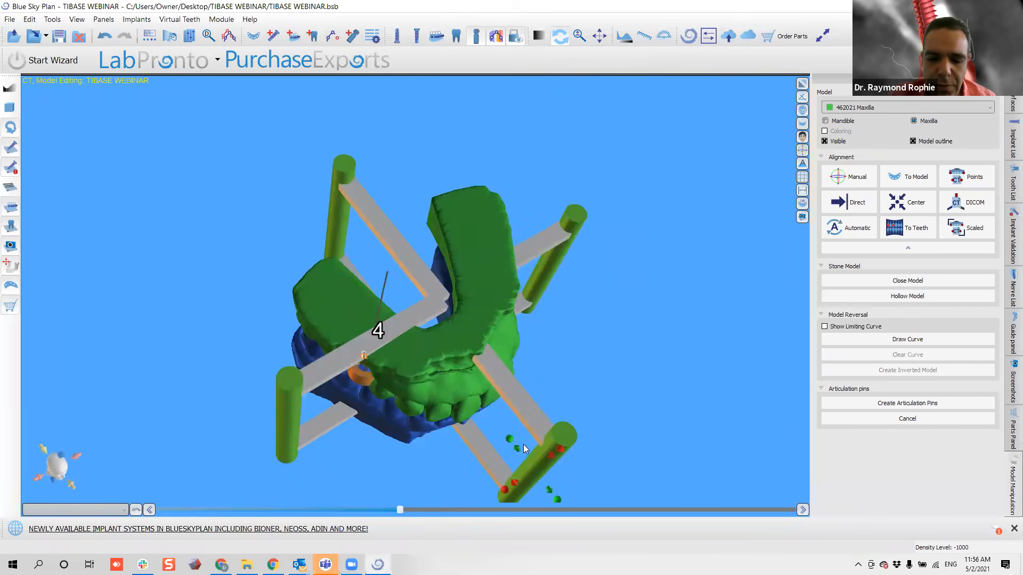
pyautogui.moveTo(517, 449); pyautogui.dragTo(494, 419)
pyautogui.moveTo(518, 476); pyautogui.dragTo(541, 283)
pyautogui.click(563, 352)
pyautogui.moveTo(548, 321); pyautogui.dragTo(514, 316)
pyautogui.moveTo(580, 291); pyautogui.dragTo(347, 463)
pyautogui.moveTo(428, 423); pyautogui.dragTo(488, 406)
pyautogui.moveTo(499, 448); pyautogui.dragTo(516, 323)
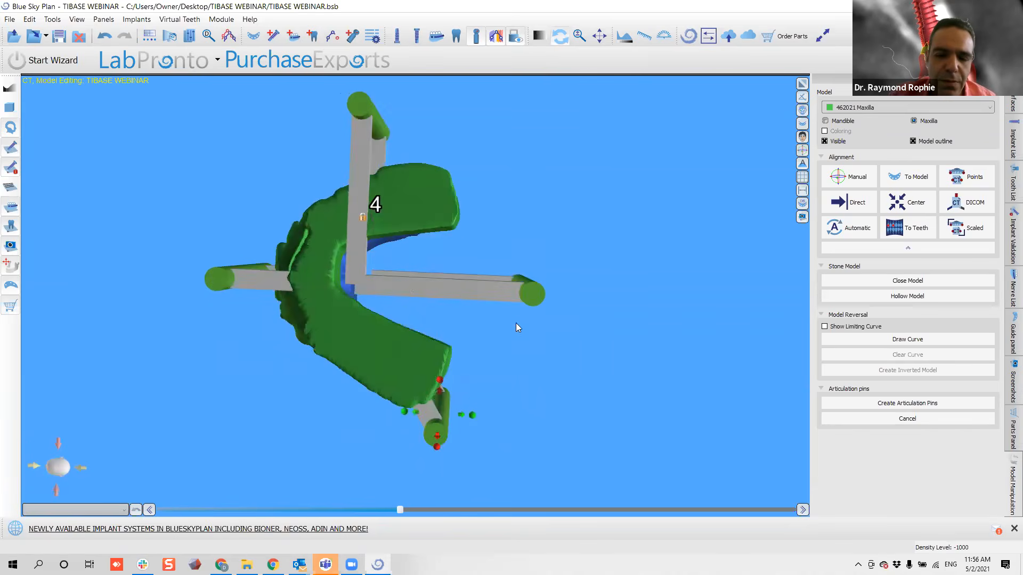
# Move the articulation pin between the arch ends to the posterior end of the arch on the implant 4 side.
pyautogui.moveTo(395, 294); pyautogui.dragTo(322, 296)
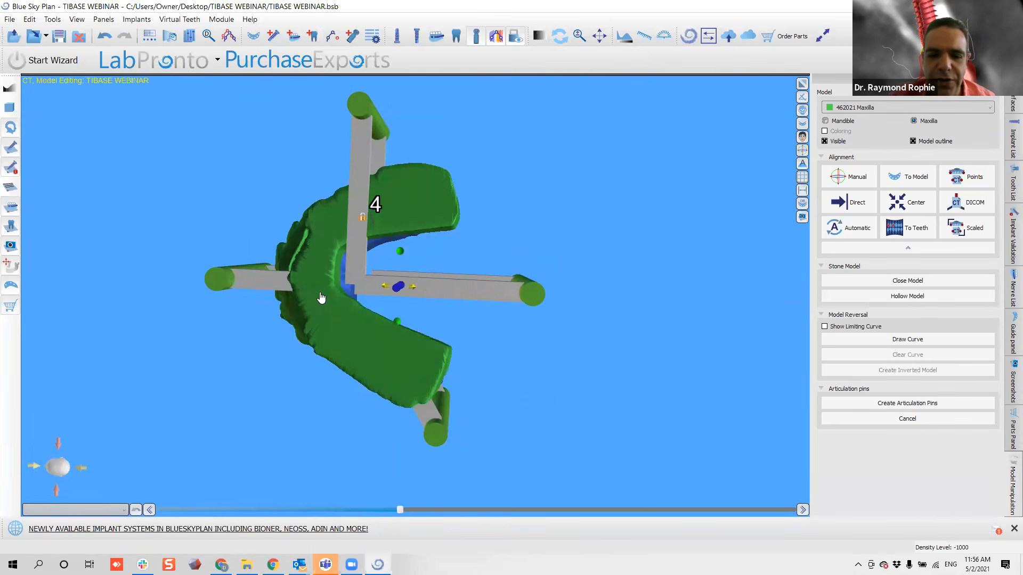
pyautogui.moveTo(474, 376); pyautogui.dragTo(486, 308)
pyautogui.click(514, 297)
pyautogui.moveTo(518, 275); pyautogui.dragTo(471, 347)
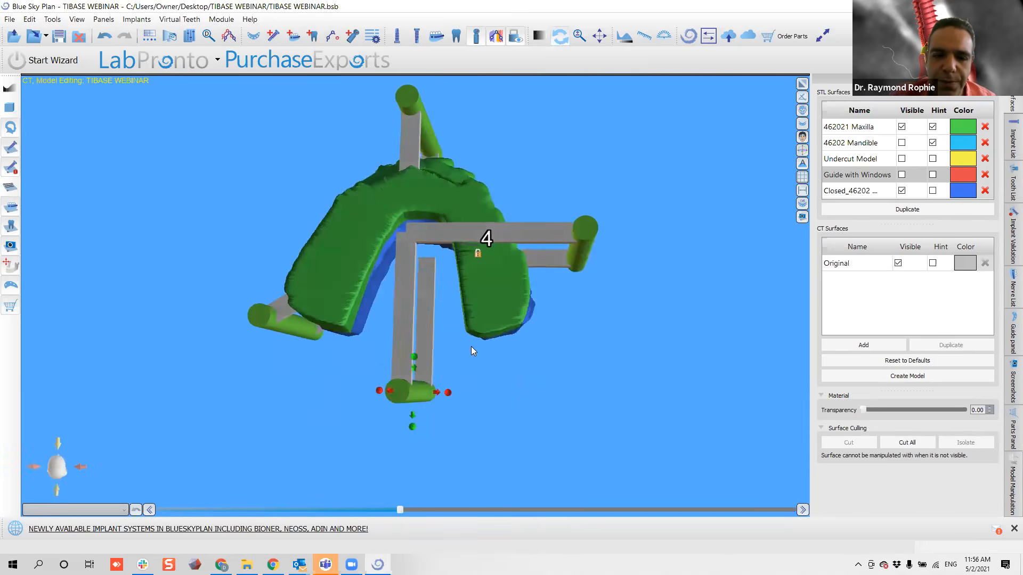
pyautogui.moveTo(431, 401); pyautogui.dragTo(538, 327)
pyautogui.moveTo(379, 416); pyautogui.dragTo(591, 40)
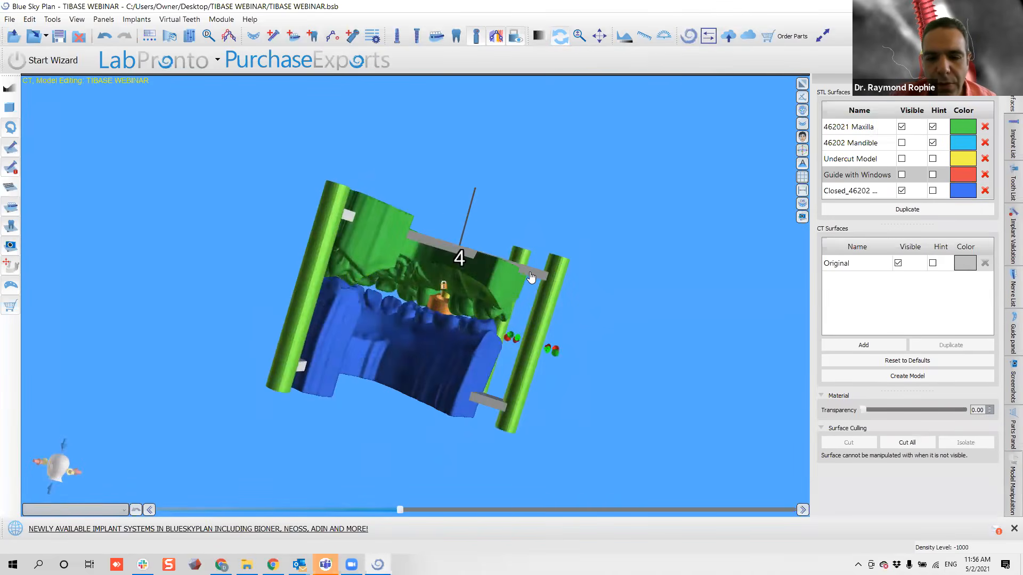
# Adjust the height of the upper connector bar beside implant 4 and fine-tune the rear pin on that side.
pyautogui.click(532, 274)
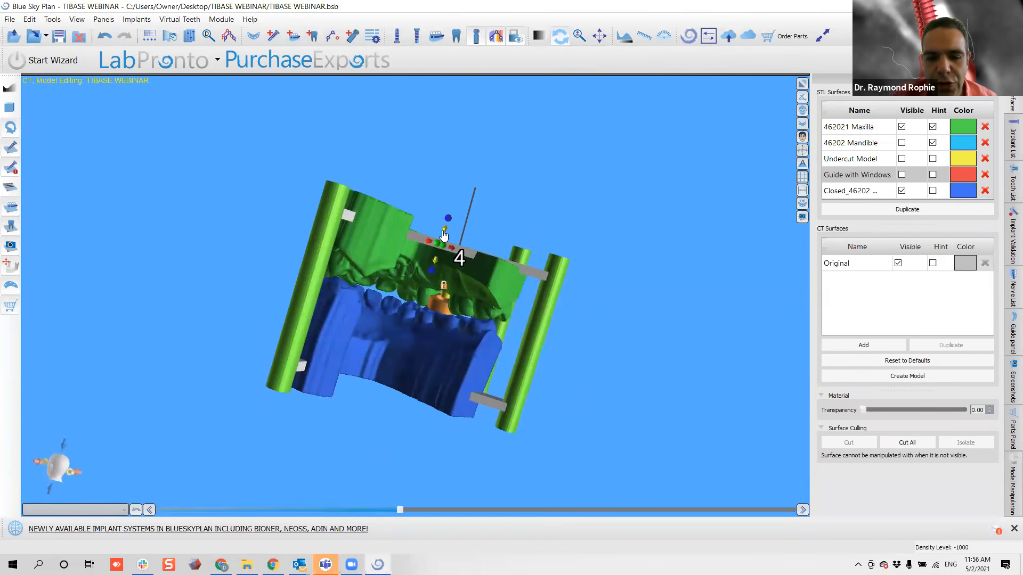
pyautogui.moveTo(443, 233); pyautogui.dragTo(442, 242)
pyautogui.moveTo(476, 368); pyautogui.dragTo(255, 461)
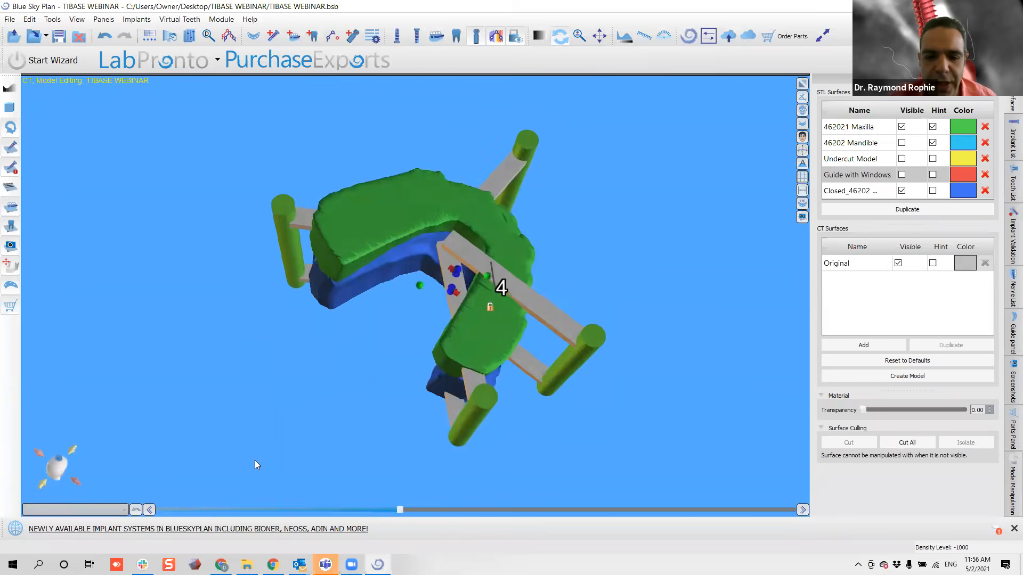
pyautogui.click(466, 428)
pyautogui.moveTo(489, 438); pyautogui.dragTo(499, 442)
# Move the front articulation pin to the side opposite implant 4, and shift the implant 4 side pin toward the front.
pyautogui.moveTo(584, 366); pyautogui.dragTo(440, 399)
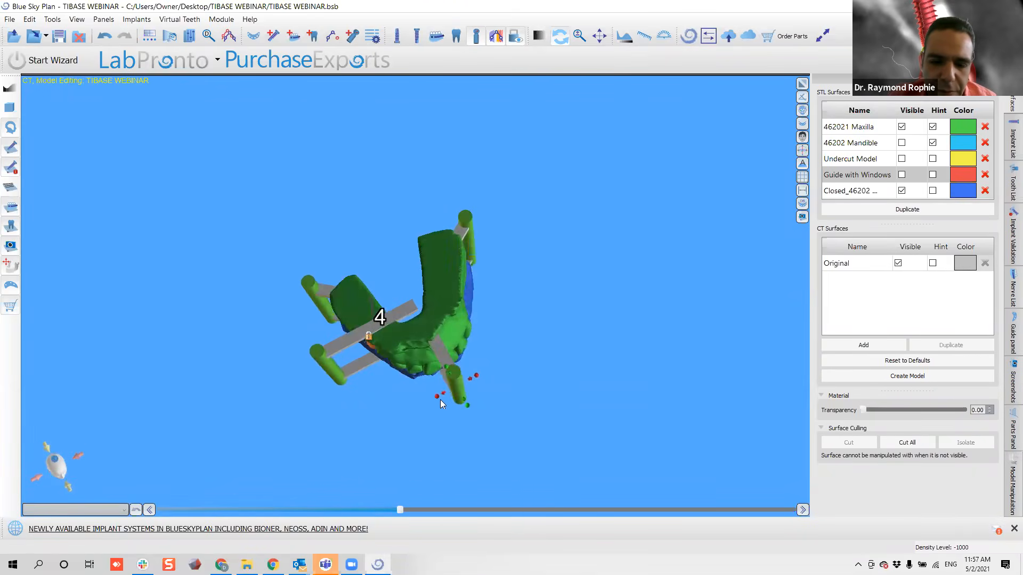
pyautogui.moveTo(458, 357); pyautogui.dragTo(517, 335)
pyautogui.moveTo(525, 370); pyautogui.dragTo(495, 341)
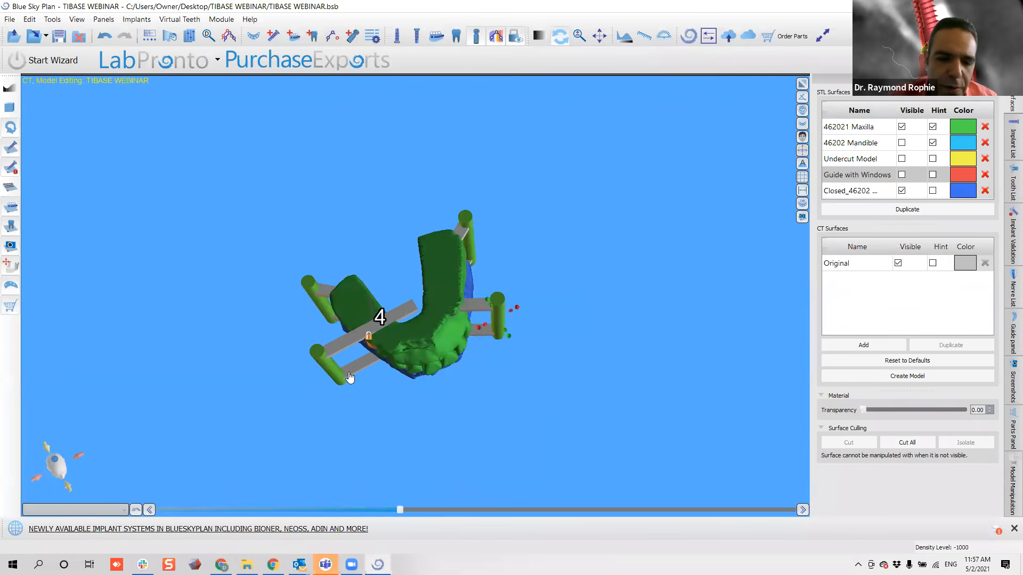
pyautogui.moveTo(339, 381); pyautogui.dragTo(349, 406)
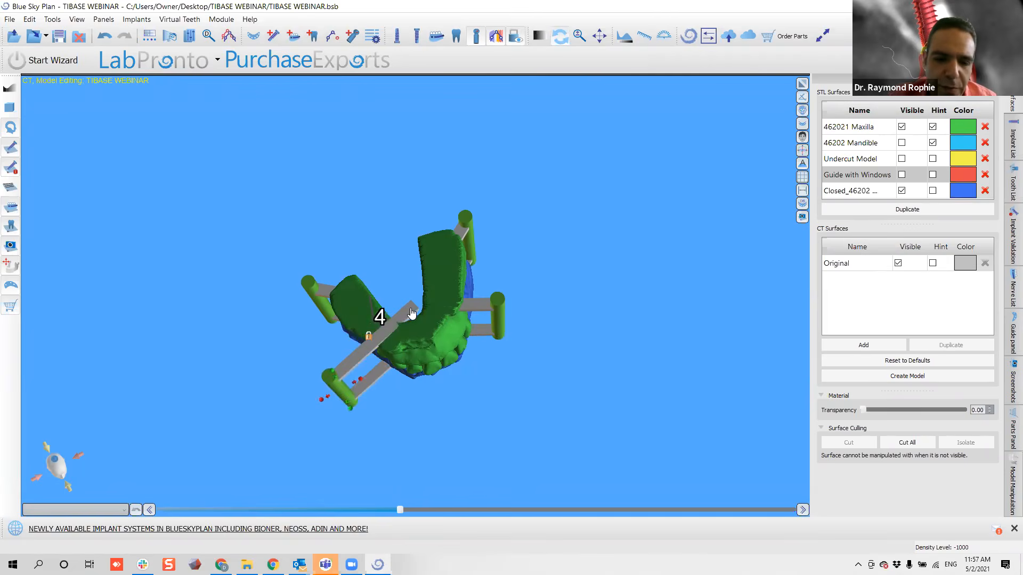
# Adjust the upper connector bar of the front pin on the implant 4 side against the maxillary model.
pyautogui.moveTo(360, 249); pyautogui.dragTo(363, 337)
pyautogui.scroll(5, 418, 349)
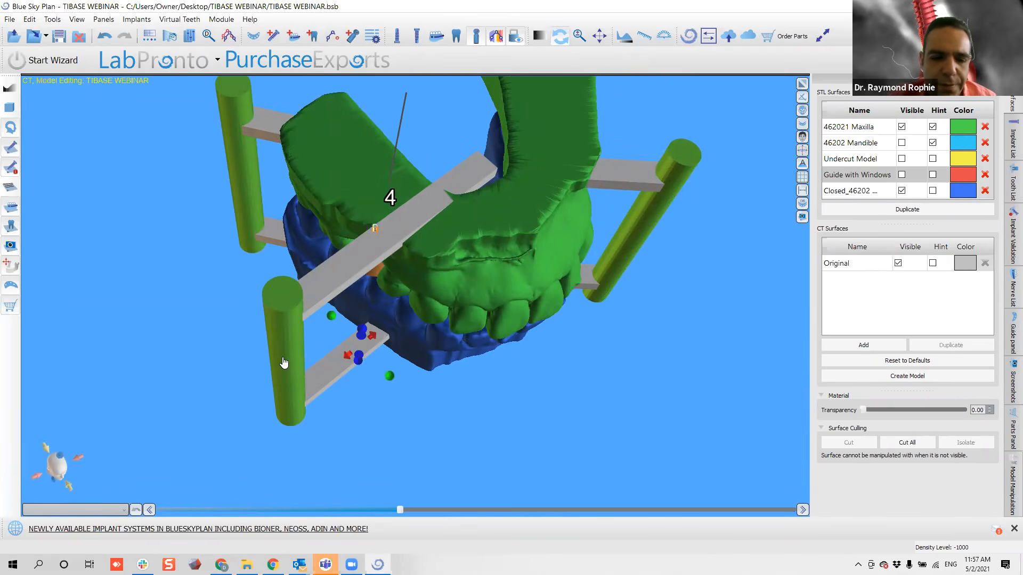
pyautogui.moveTo(273, 341); pyautogui.dragTo(359, 181)
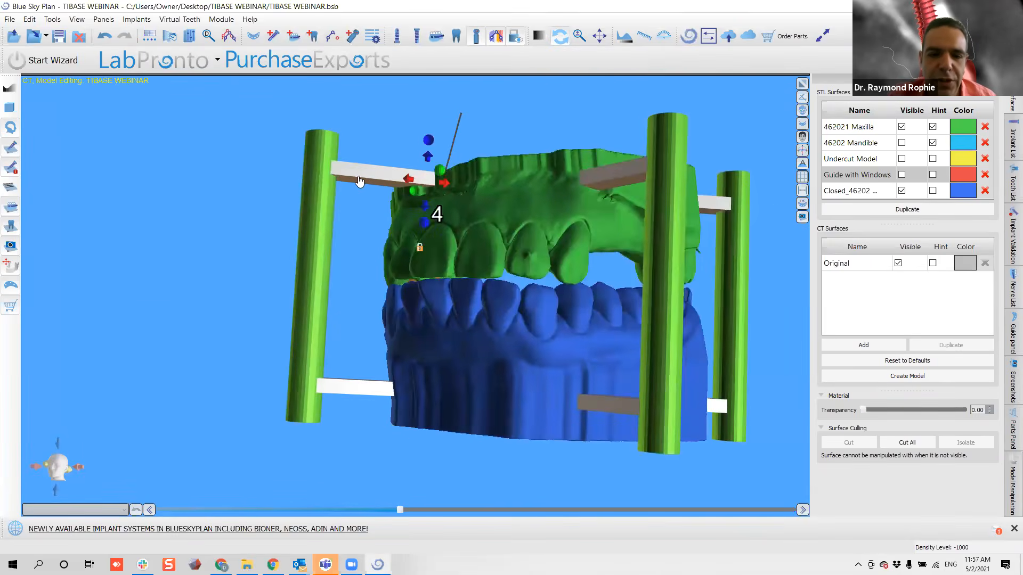
pyautogui.moveTo(427, 157); pyautogui.dragTo(426, 110)
pyautogui.moveTo(166, 246); pyautogui.dragTo(501, 196)
pyautogui.moveTo(527, 136); pyautogui.dragTo(624, 156)
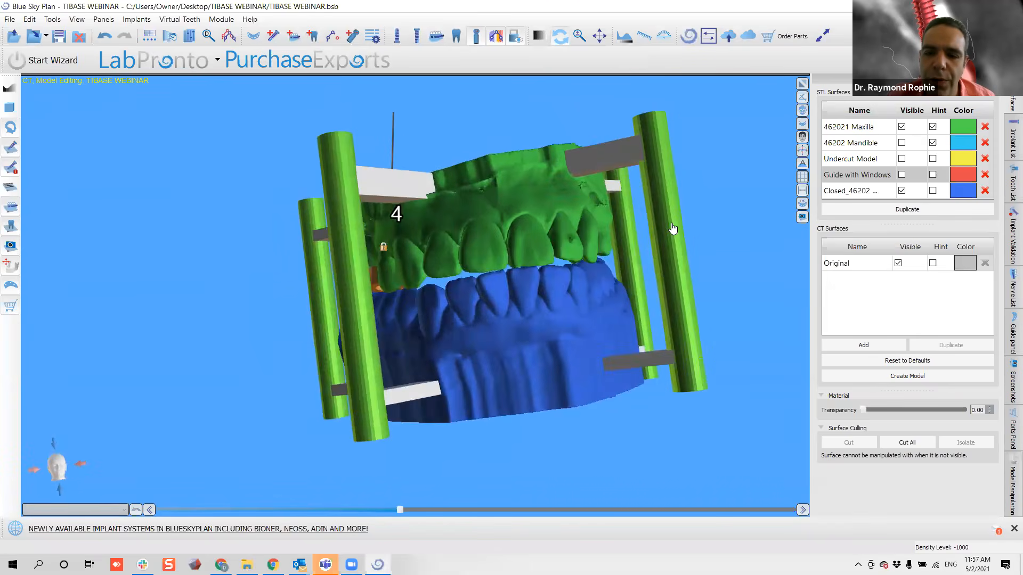
# Bring the front pin opposite implant 4 slightly closer to the models and select its lower connector bar and pin for adjustment.
pyautogui.click(657, 245)
pyautogui.moveTo(637, 259); pyautogui.dragTo(631, 260)
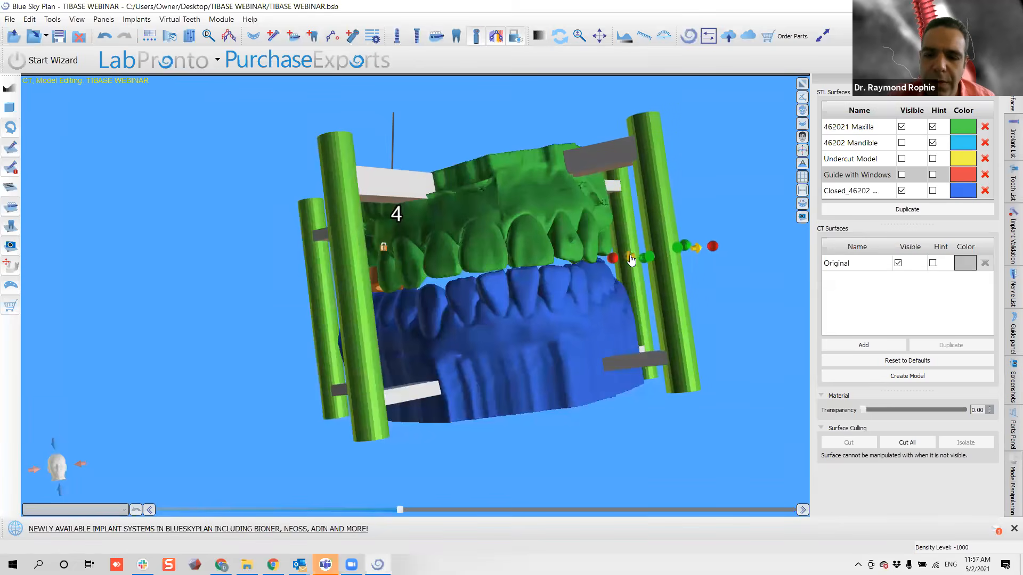
pyautogui.moveTo(651, 360); pyautogui.dragTo(619, 327)
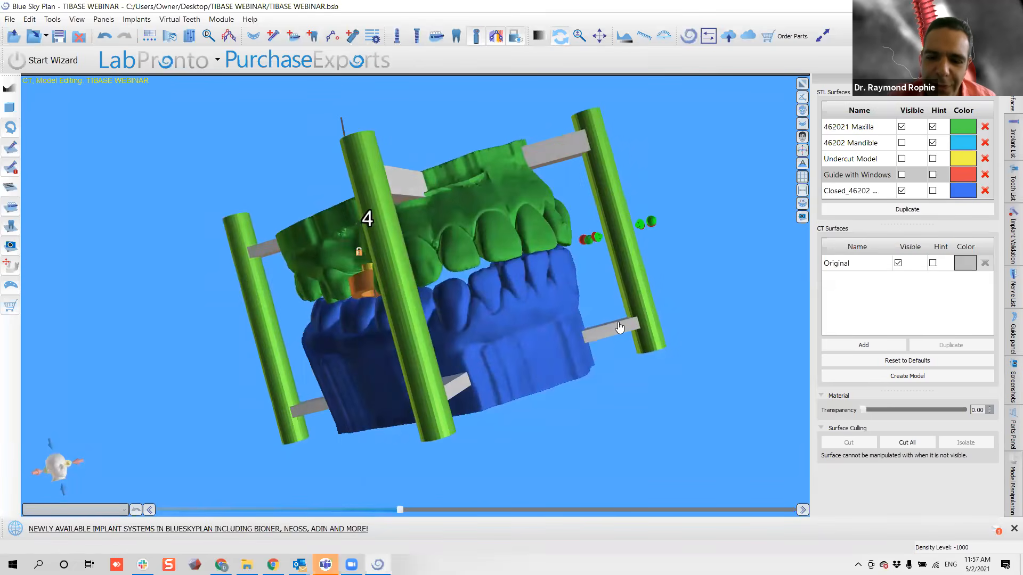
pyautogui.click(605, 336)
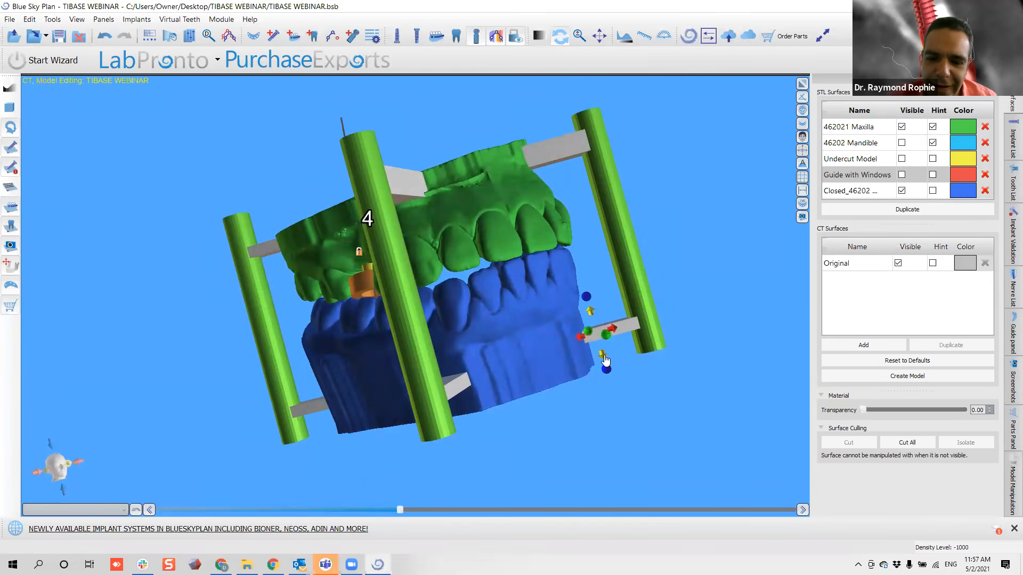
pyautogui.moveTo(621, 406); pyautogui.dragTo(346, 428)
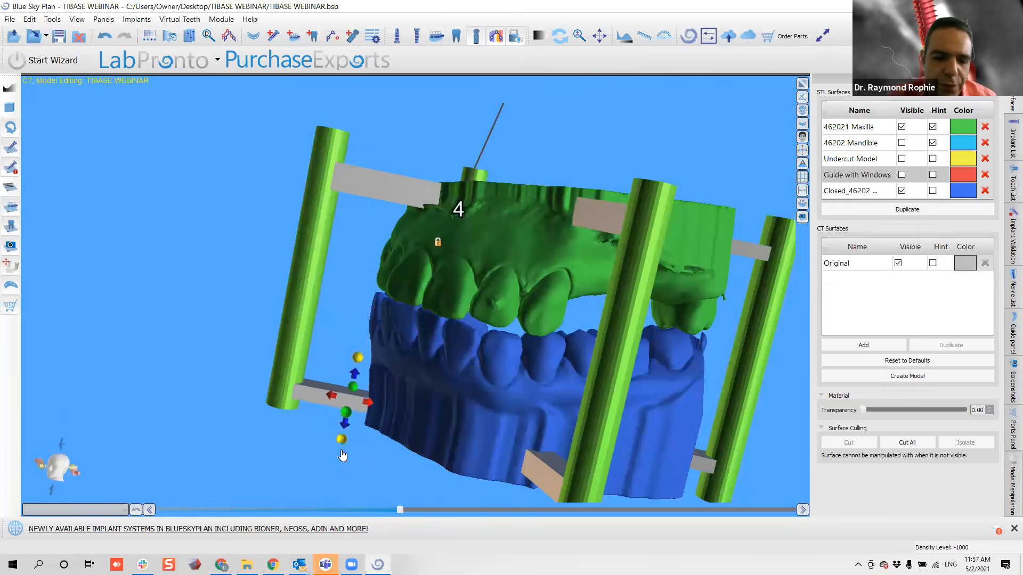
pyautogui.moveTo(161, 307); pyautogui.dragTo(395, 357)
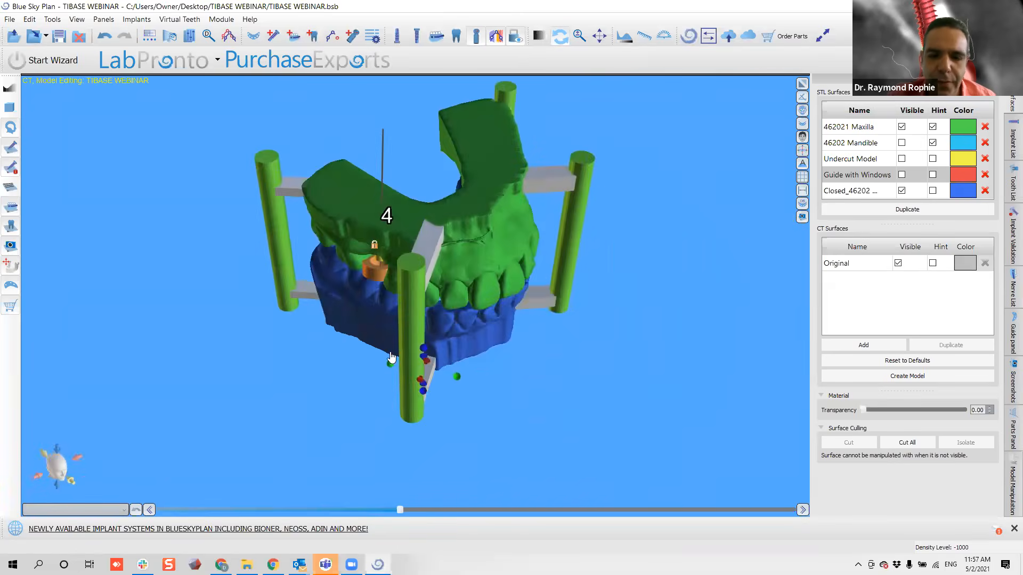
pyautogui.click(577, 249)
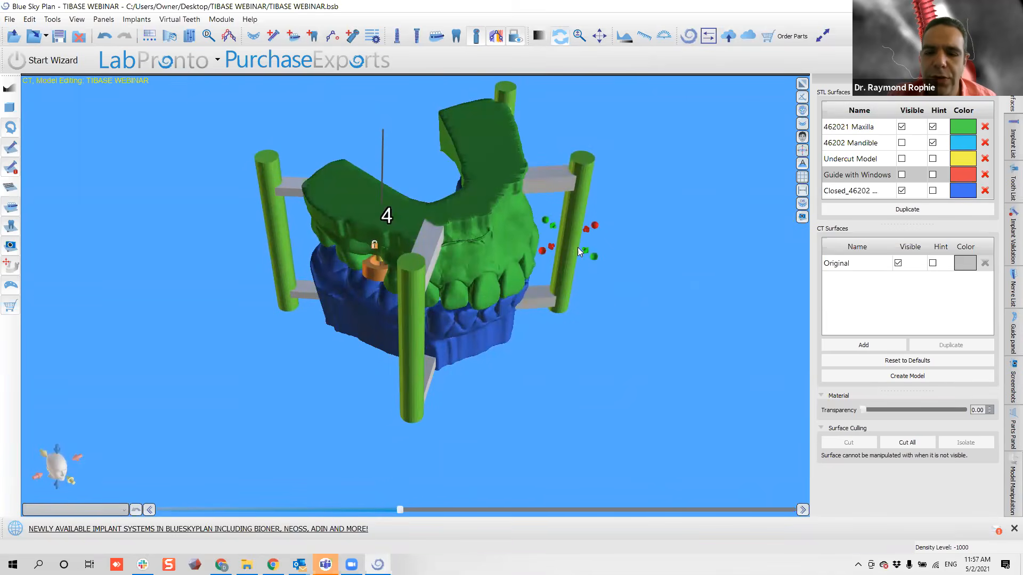
pyautogui.moveTo(596, 263); pyautogui.dragTo(605, 302)
# Create the articulation pins on the maxillary and mandibular models from the current pin layout.
pyautogui.moveTo(479, 318); pyautogui.dragTo(638, 266, button='right')
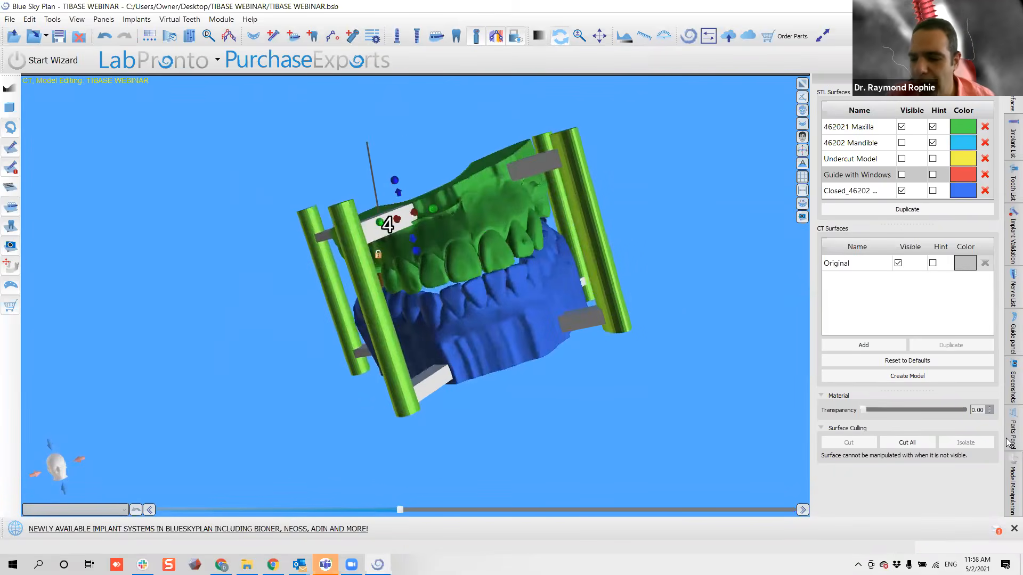
pyautogui.click(1012, 485)
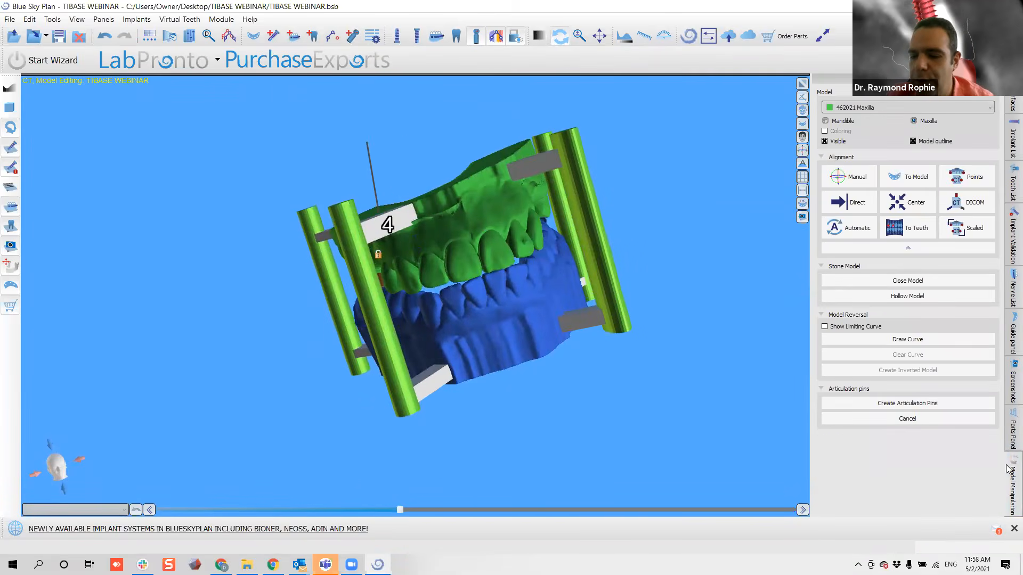
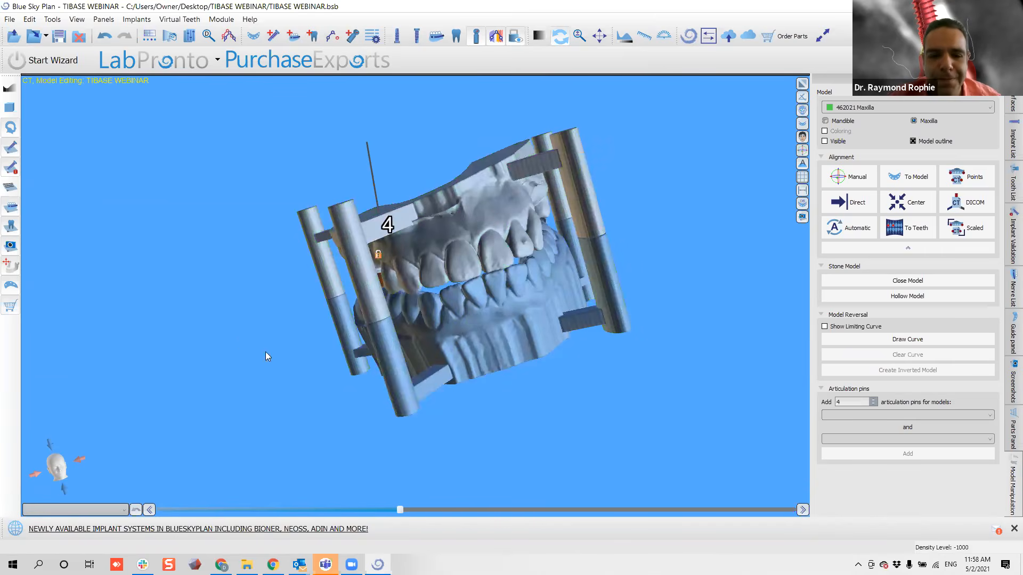
# Examine the articulated models with their pins and the implant 4 site from the side and the front.
pyautogui.moveTo(304, 337); pyautogui.dragTo(446, 283)
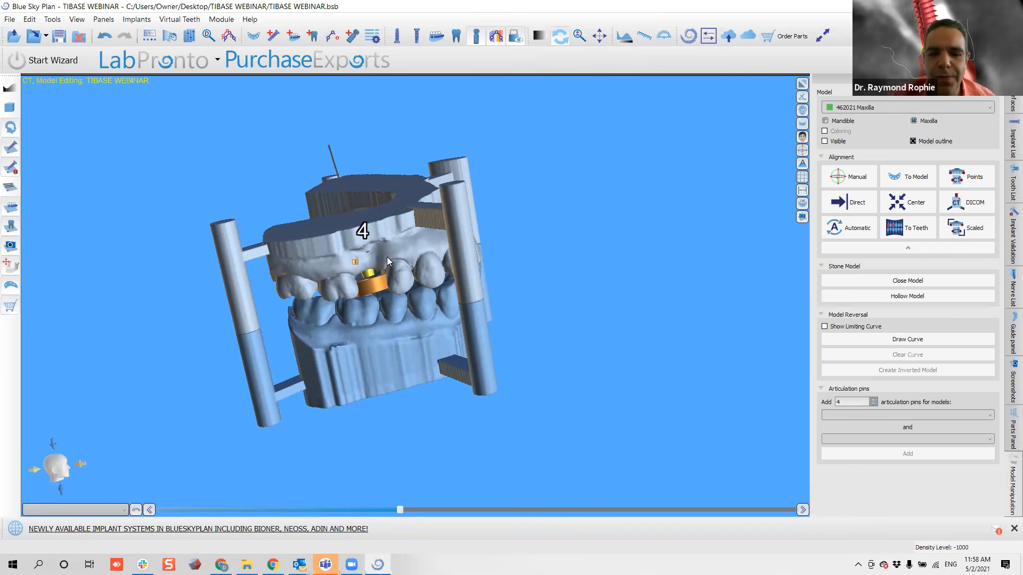
pyautogui.moveTo(431, 265); pyautogui.dragTo(452, 301)
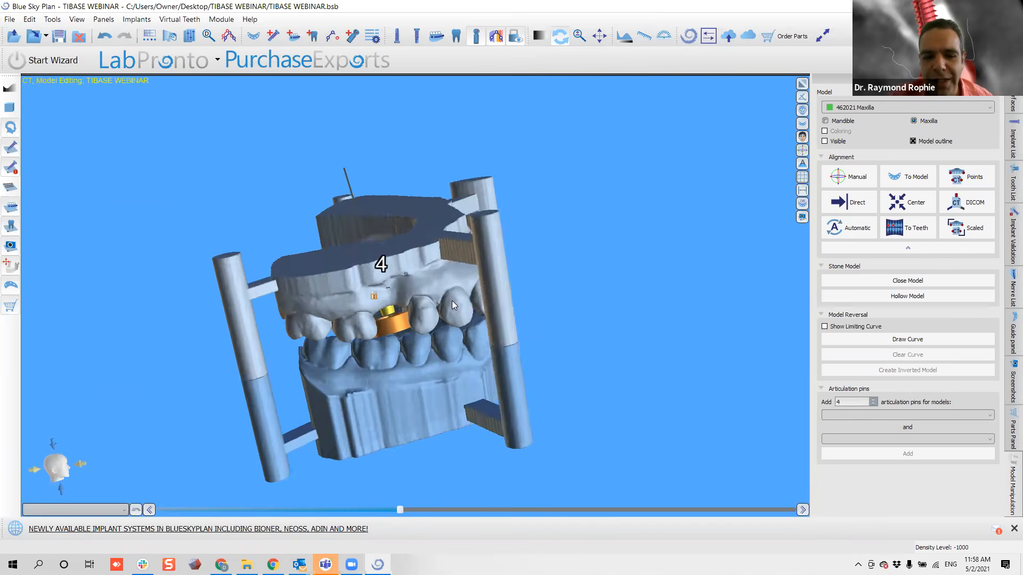
pyautogui.scroll(3, 452, 300)
pyautogui.moveTo(353, 331); pyautogui.dragTo(295, 276)
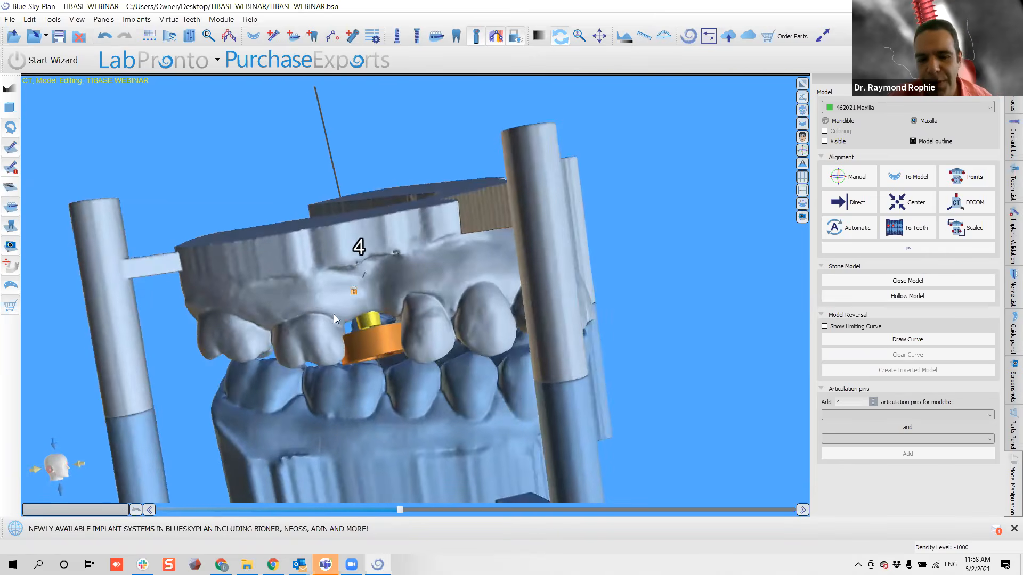
pyautogui.moveTo(554, 301); pyautogui.dragTo(344, 308)
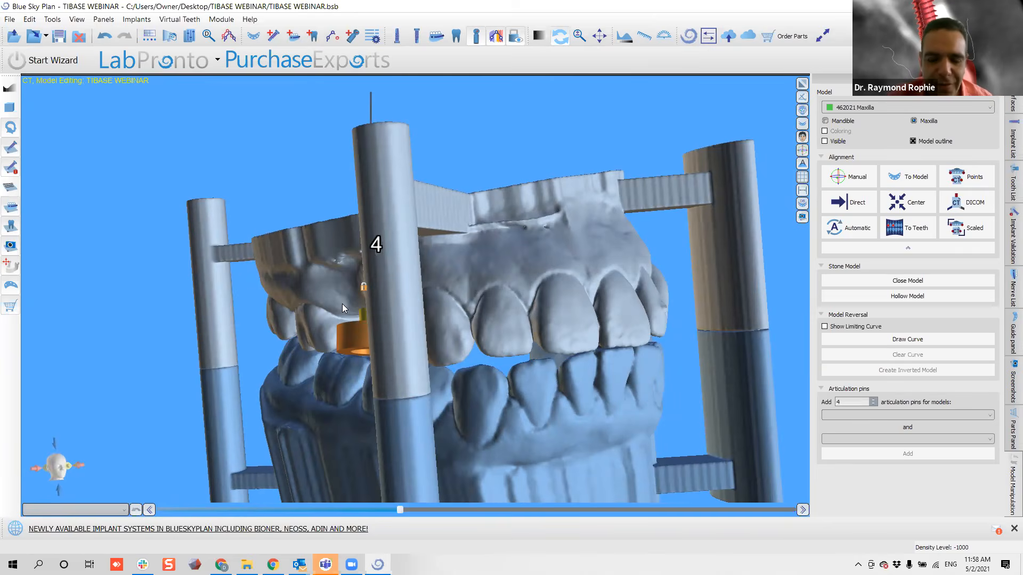
pyautogui.moveTo(230, 308); pyautogui.dragTo(372, 322)
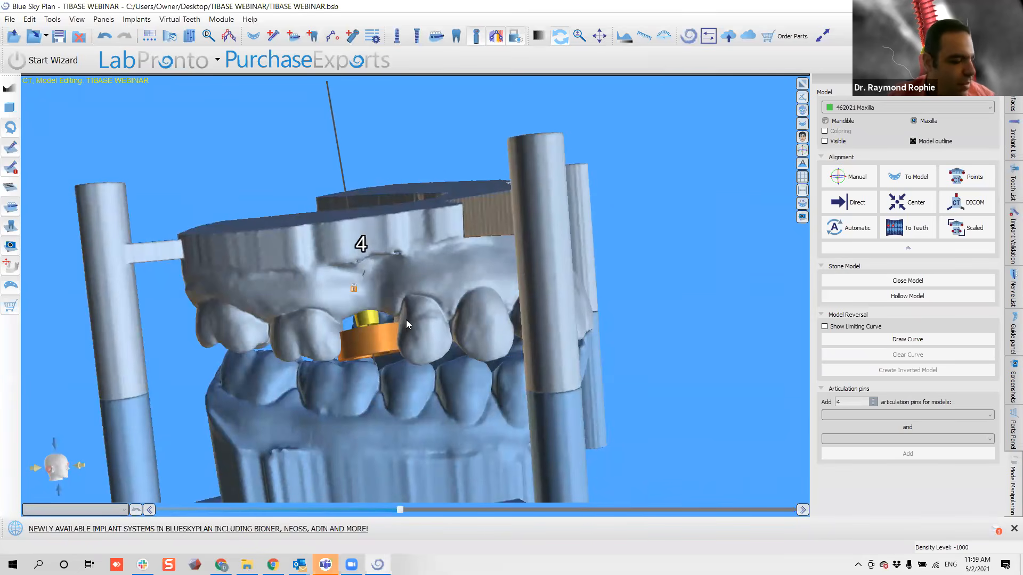
pyautogui.moveTo(534, 299); pyautogui.dragTo(437, 190)
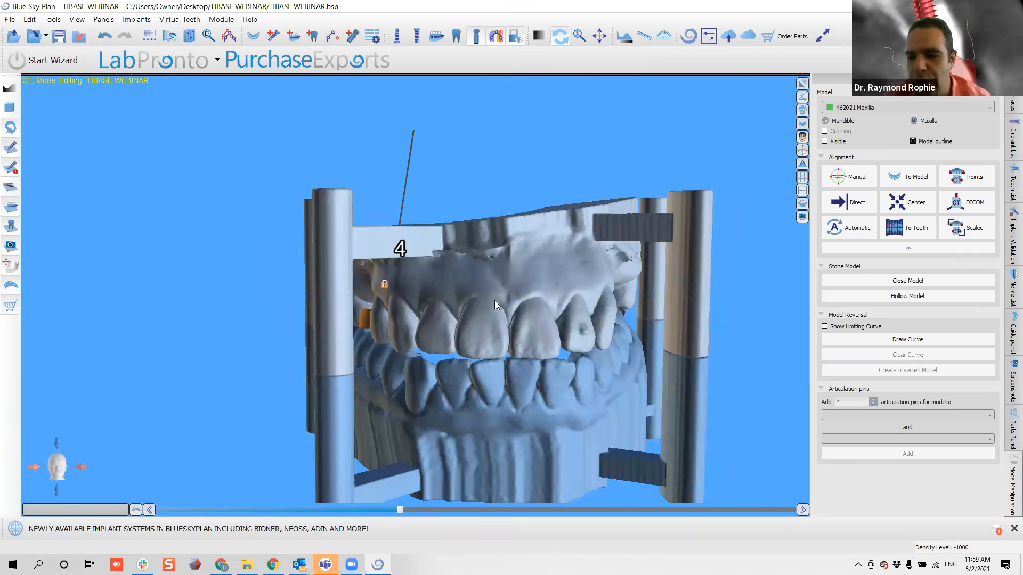
# Replace the guide's label text with the patient's full name.
pyautogui.click(1008, 333)
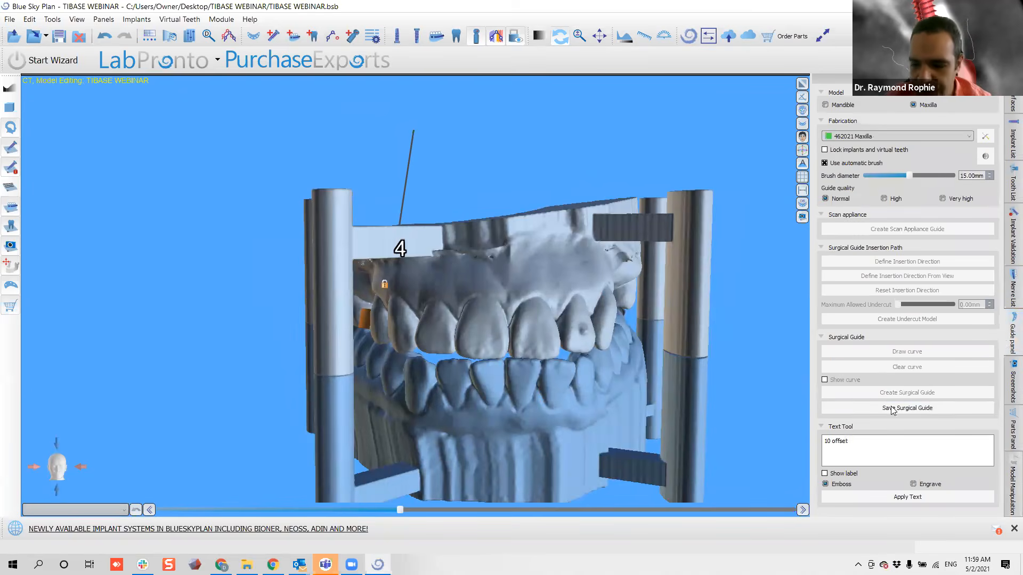
pyautogui.click(859, 439)
pyautogui.press('BackSpace')
pyautogui.press('BackSpace')
pyautogui.press('BackSpace')
pyautogui.press('BackSpace')
pyautogui.press('BackSpace')
pyautogui.press('BackSpace')
pyautogui.press('BackSpace')
pyautogui.press('BackSpace')
pyautogui.press('BackSpace')
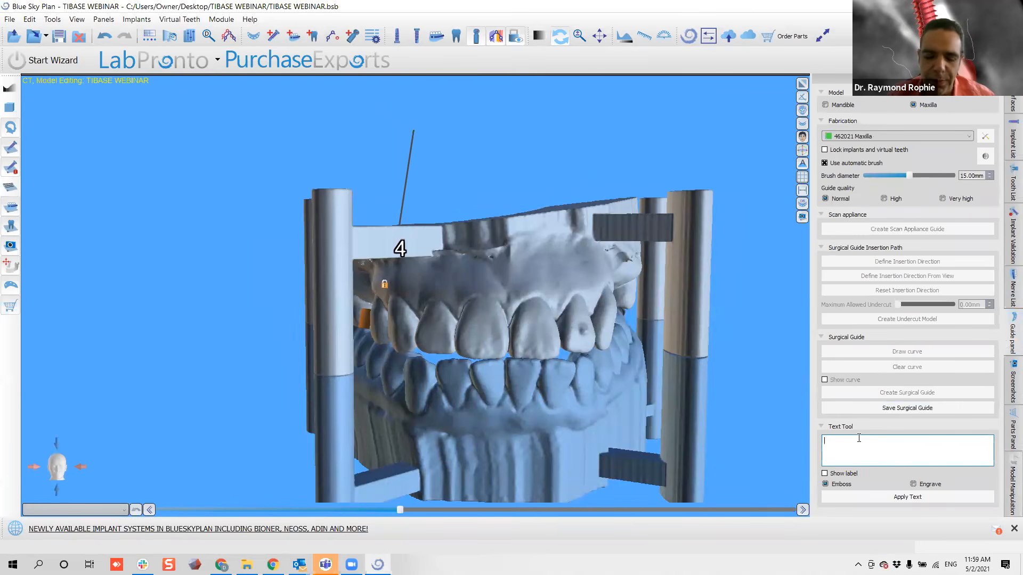
pyautogui.write('Joh')
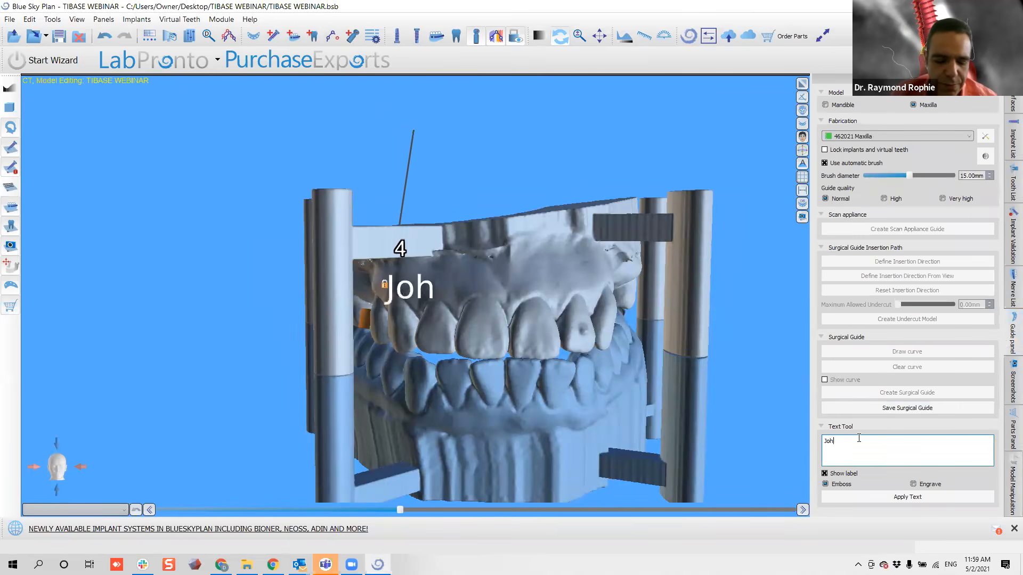
pyautogui.write('nDoe')
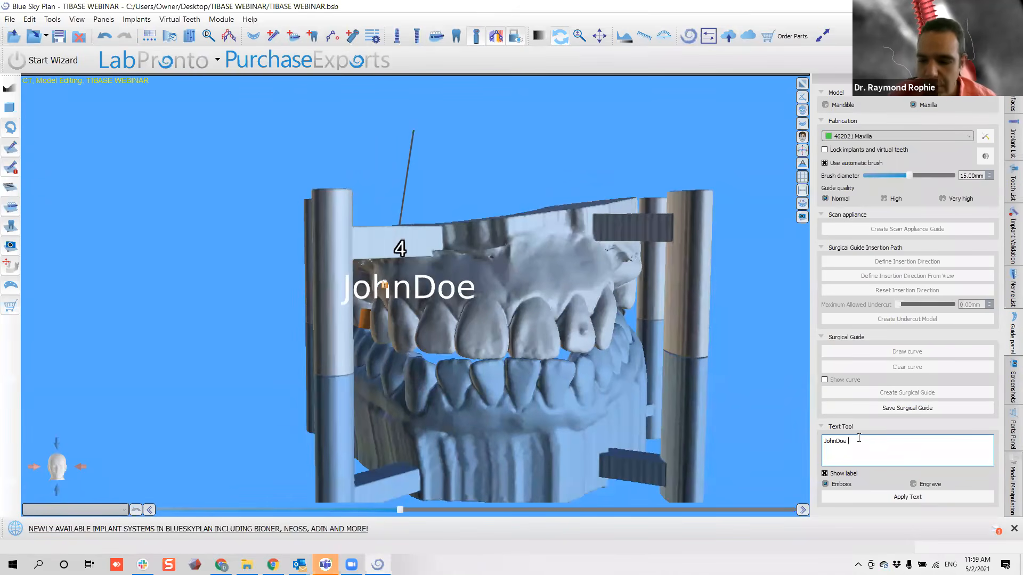
# Engrave the patient name label on the flat base of the 462021 Maxilla_with_pins model, opposite implant 4.
pyautogui.moveTo(518, 309); pyautogui.dragTo(566, 278)
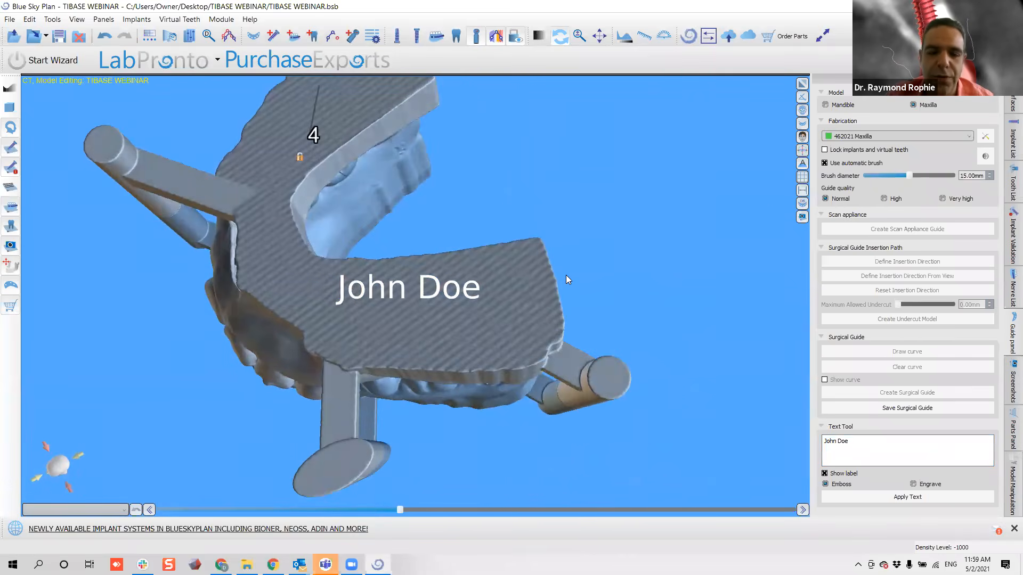
pyautogui.click(856, 136)
pyautogui.click(863, 180)
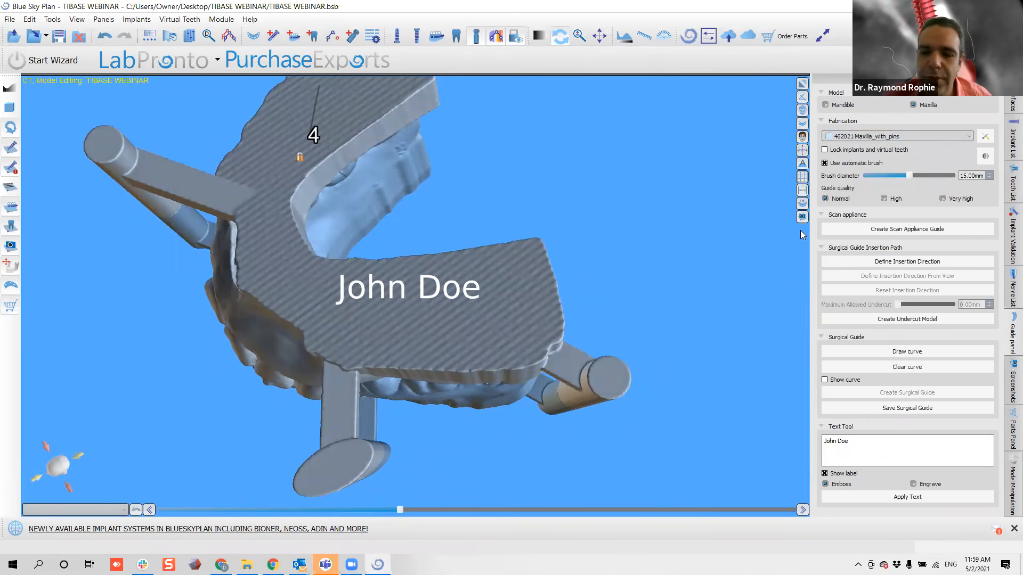
pyautogui.click(913, 484)
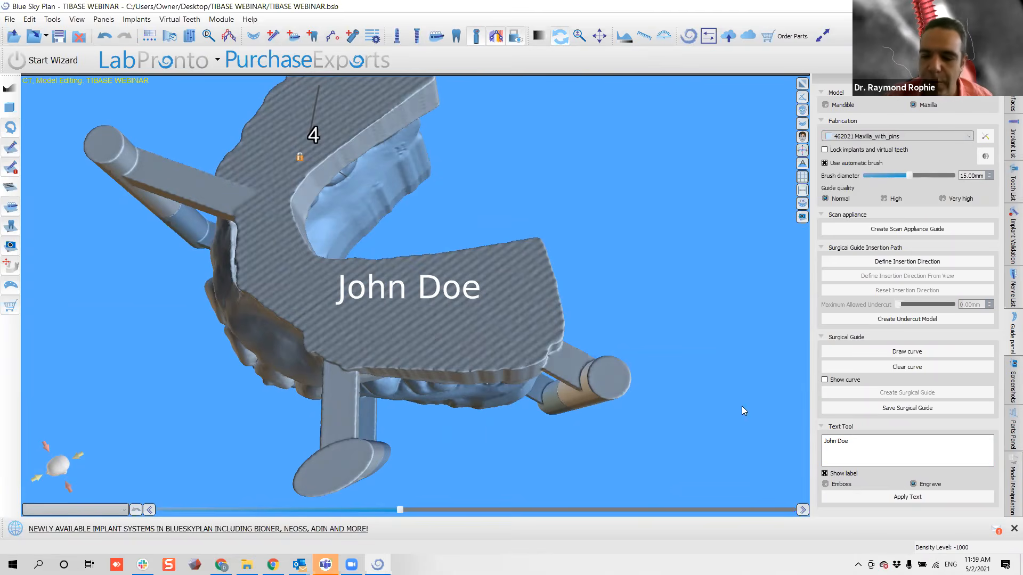
pyautogui.click(895, 499)
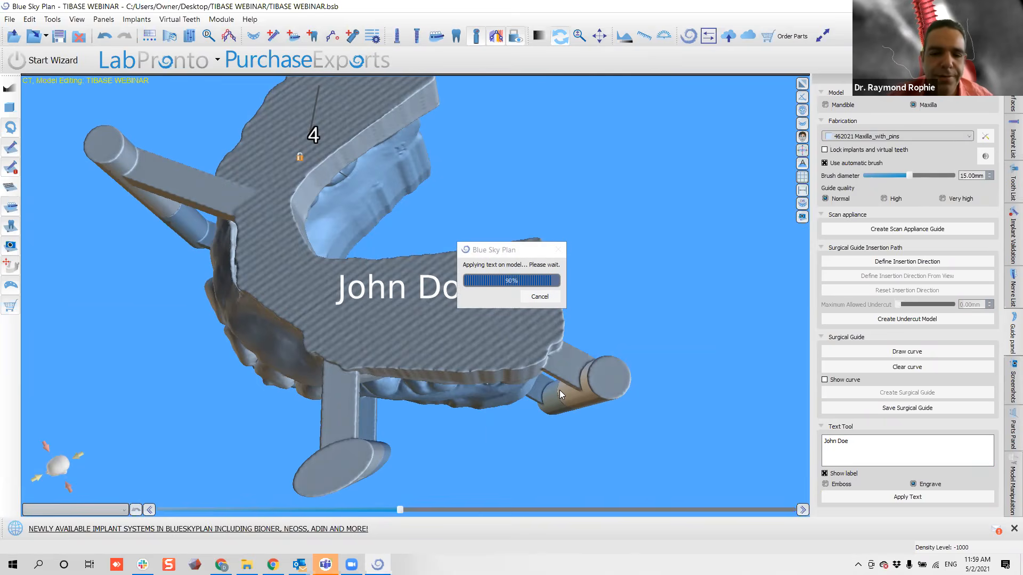
# Hide the 462021 Maxilla_with_pins and Closed_46202 Mandible_with_pins models to isolate implant 4 with its abutment and guide tube.
pyautogui.moveTo(410, 363); pyautogui.dragTo(469, 171)
pyautogui.moveTo(436, 409); pyautogui.dragTo(487, 189)
pyautogui.click(1012, 106)
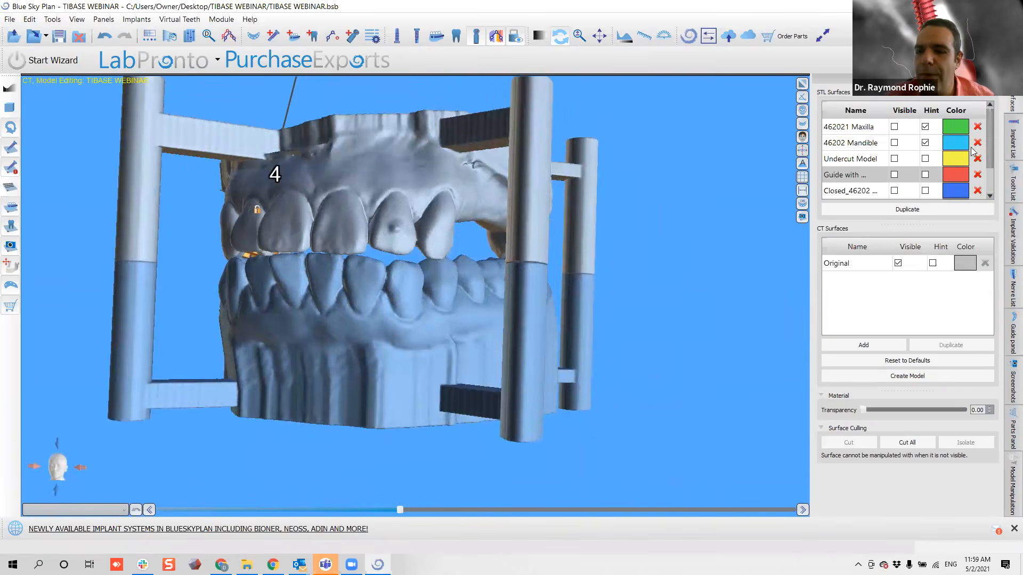
pyautogui.scroll(-1, 912, 183)
pyautogui.click(896, 177)
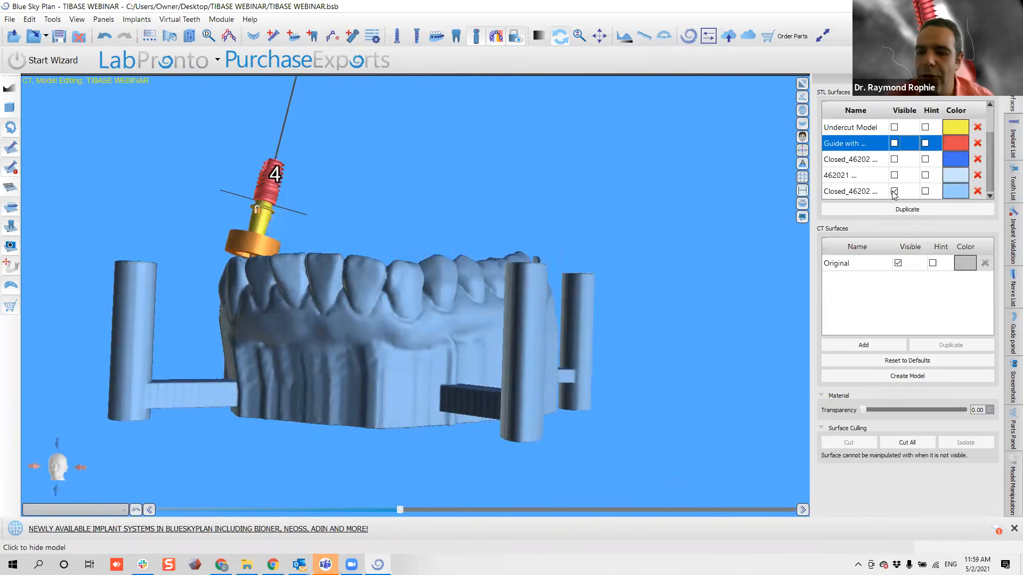
pyautogui.click(894, 191)
pyautogui.moveTo(340, 221); pyautogui.dragTo(582, 262)
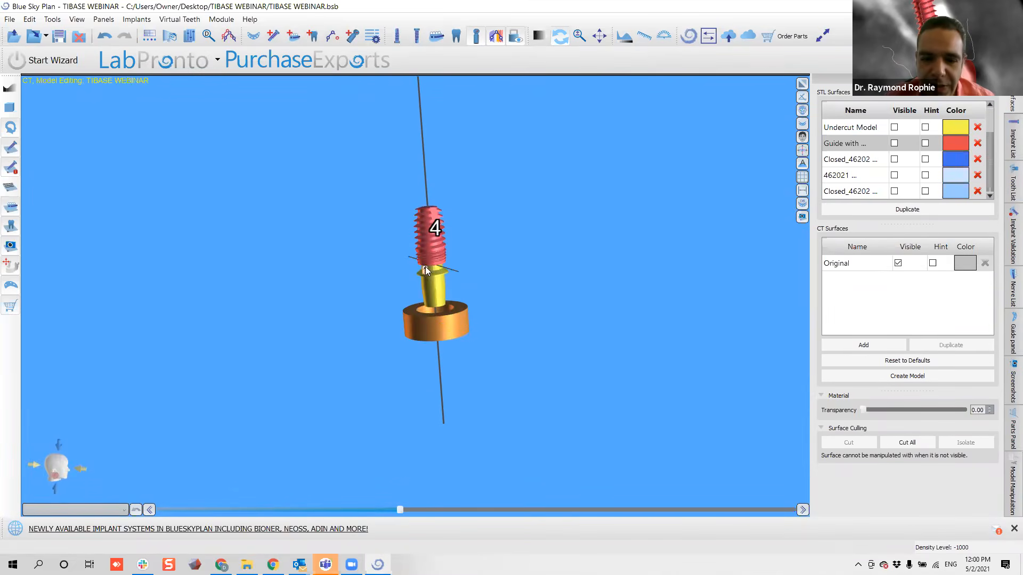
# Set up a High-quality STL data export that includes only the abutment of implant 4.
pyautogui.click(9, 19)
pyautogui.click(38, 214)
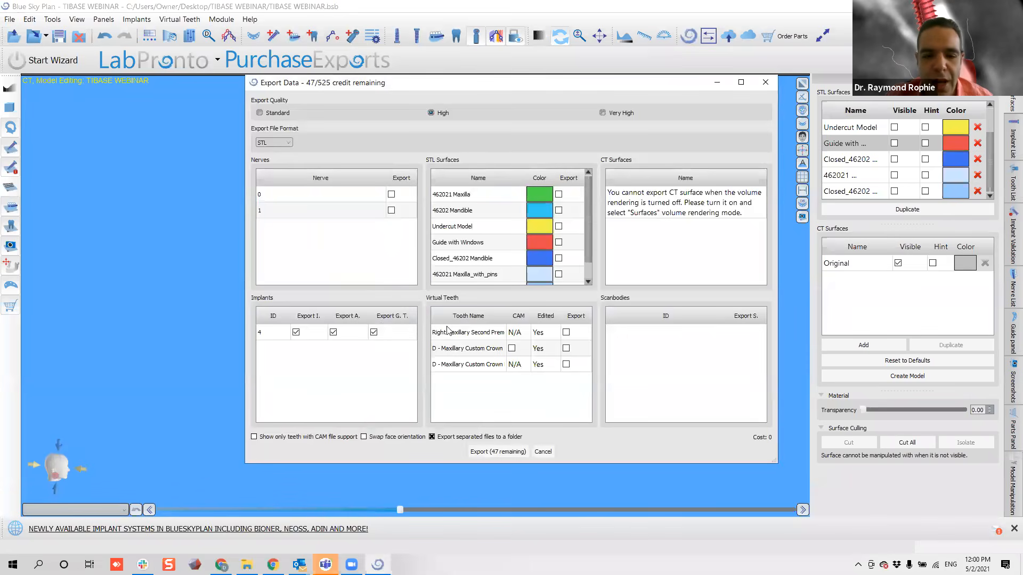
pyautogui.scroll(-1, 527, 243)
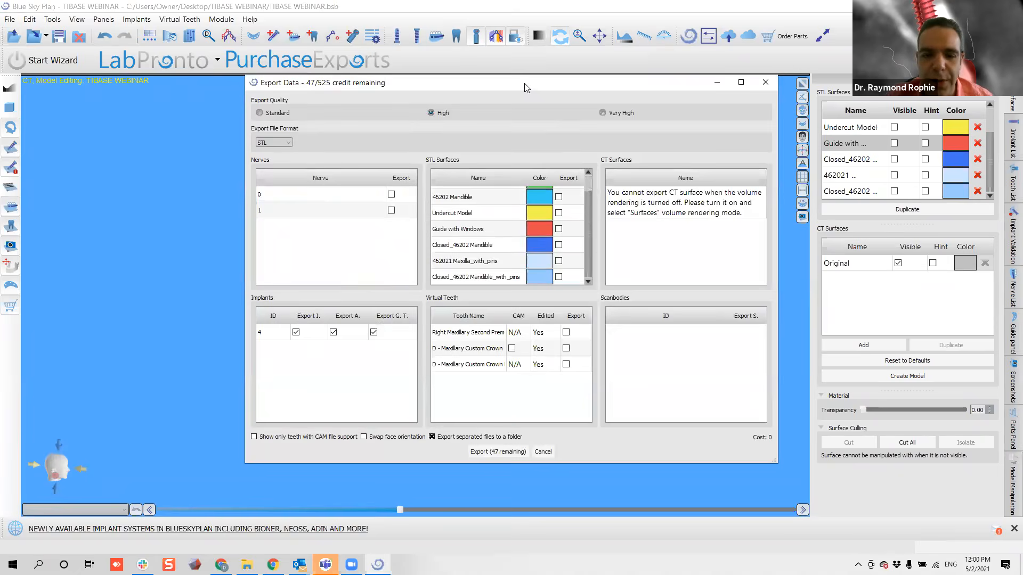
pyautogui.moveTo(524, 87); pyautogui.dragTo(561, 70)
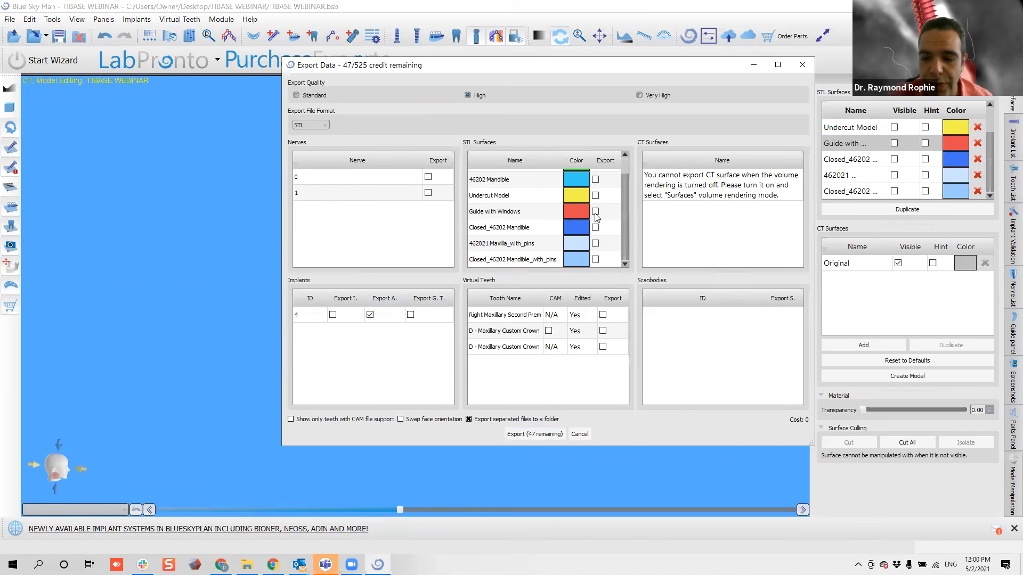
pyautogui.click(595, 196)
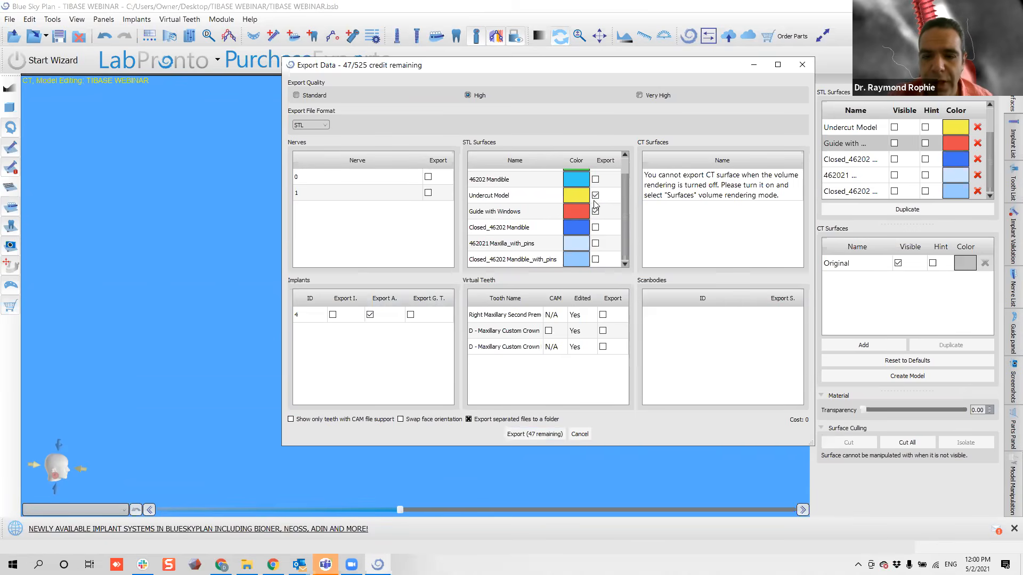
pyautogui.click(595, 212)
pyautogui.click(595, 196)
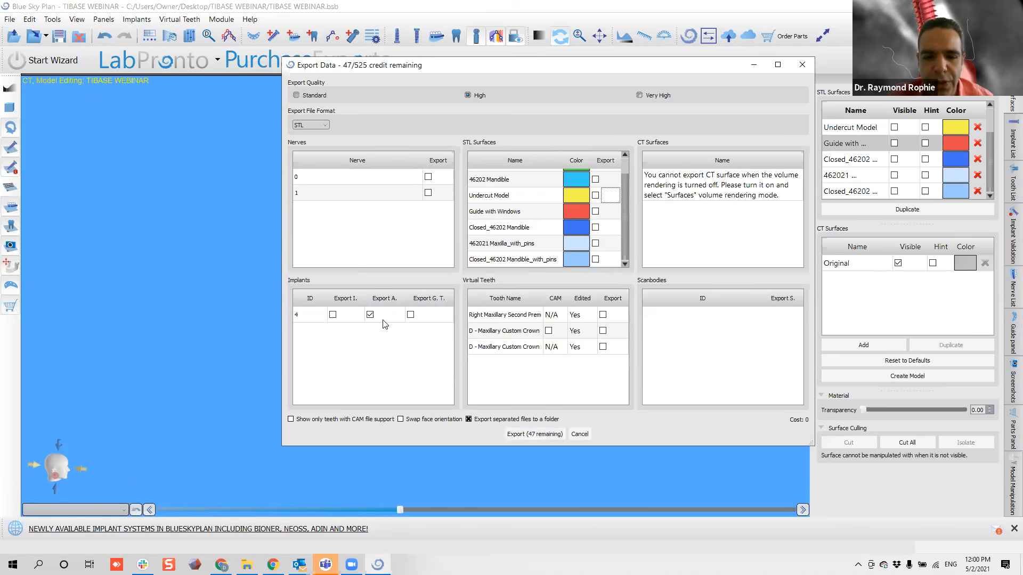
# Export the abutment to the TIBASE WEBINAR folder on the desktop, allowing existing files to be overwritten.
pyautogui.click(534, 434)
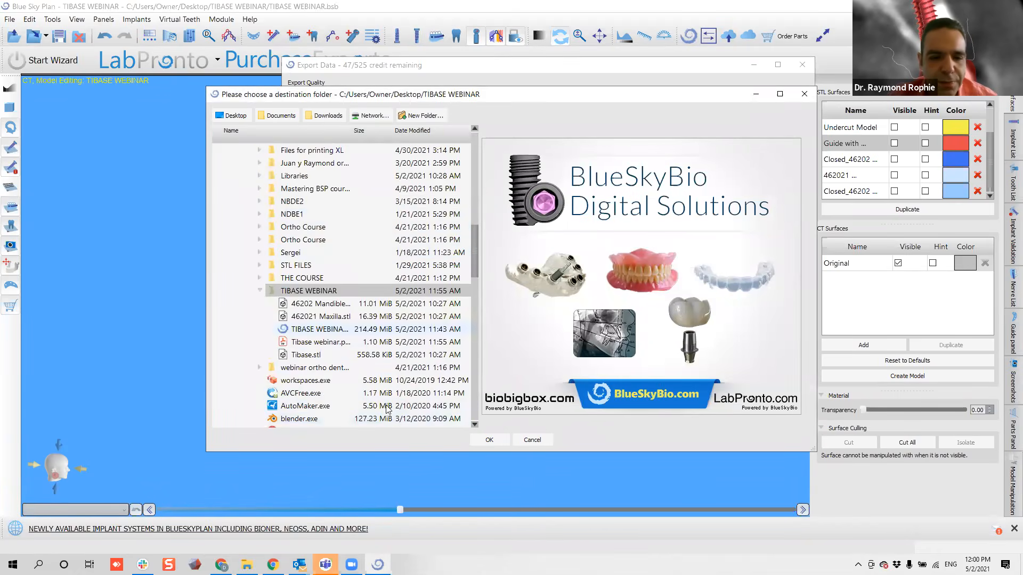
pyautogui.click(487, 441)
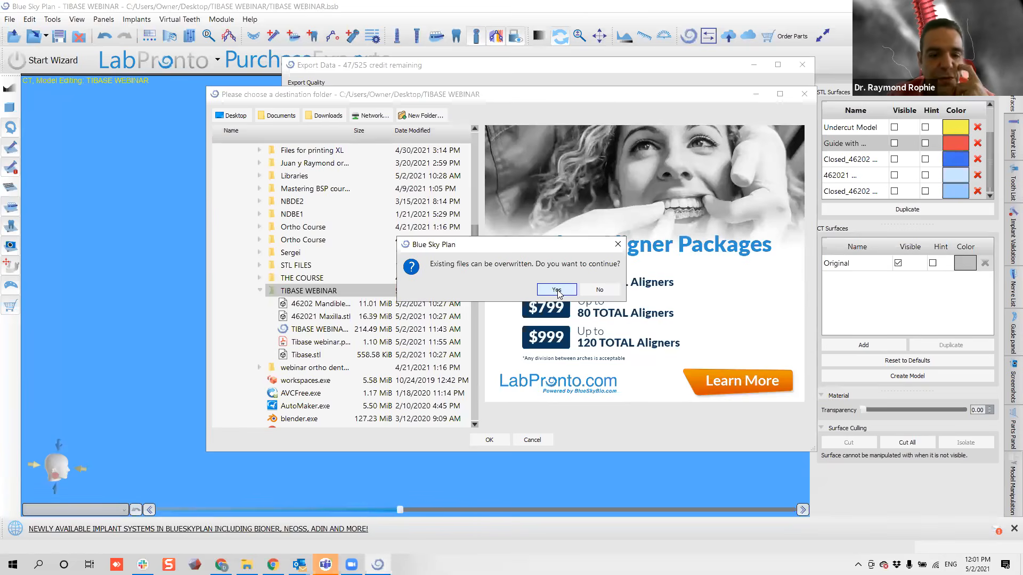
pyautogui.click(556, 290)
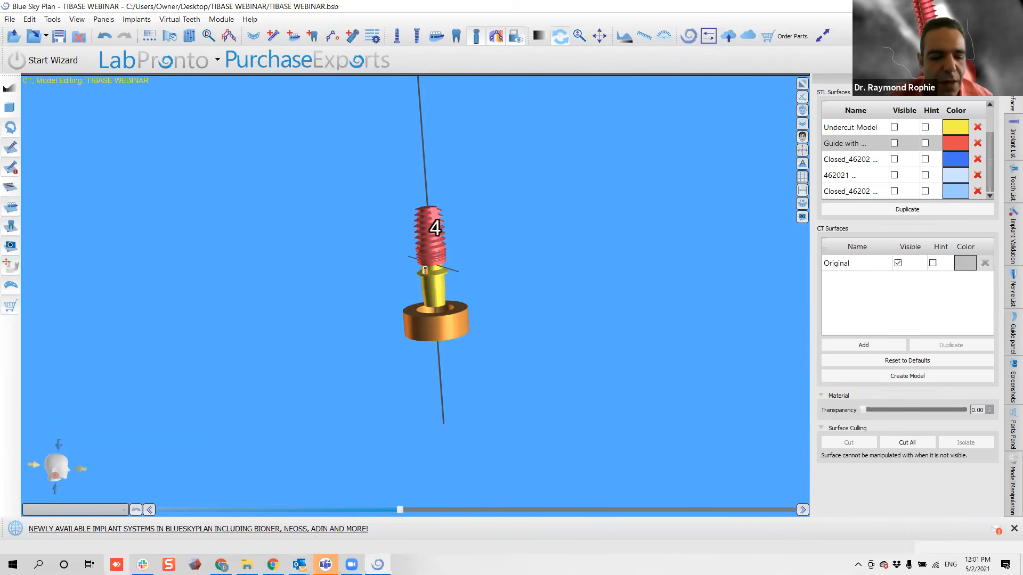
# Import the exported Abutment_1 ABJHNP file from the TIBASE WEBINAR folder into the project as a mandible model.
pyautogui.click(247, 565)
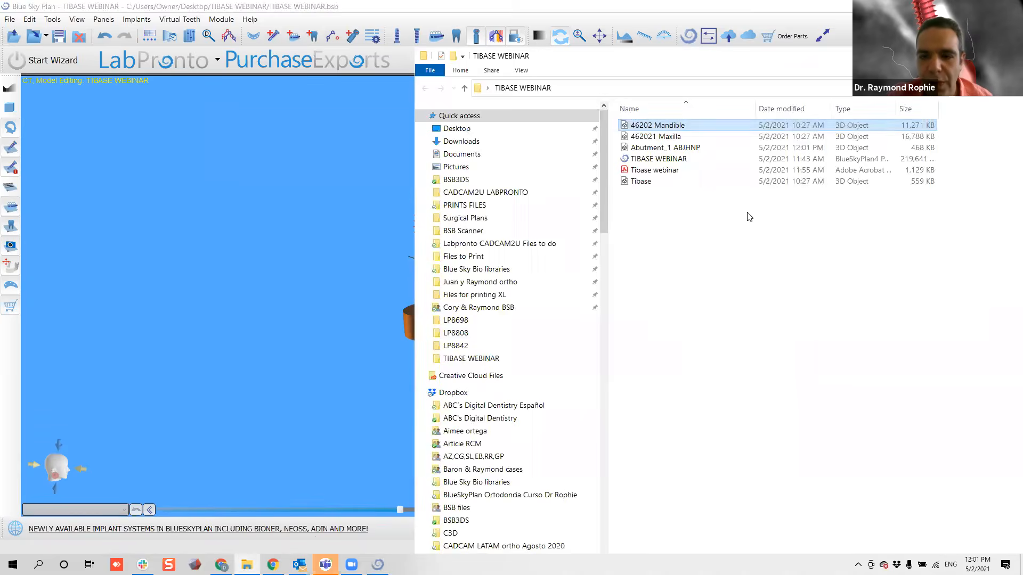
pyautogui.click(730, 216)
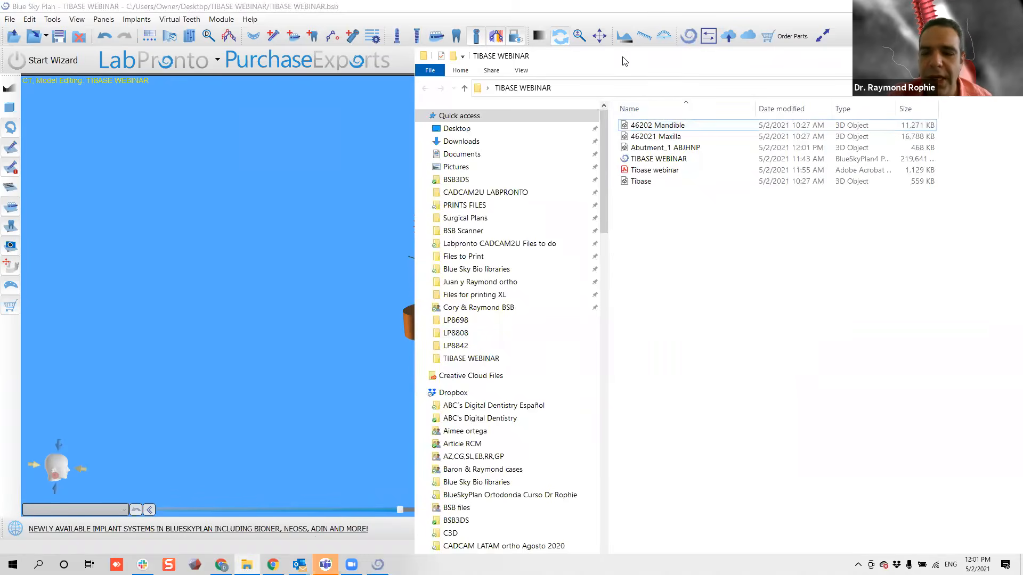
pyautogui.moveTo(625, 61); pyautogui.dragTo(788, 50)
pyautogui.moveTo(839, 169); pyautogui.dragTo(830, 194)
pyautogui.click(872, 137)
pyautogui.moveTo(873, 138); pyautogui.dragTo(848, 139)
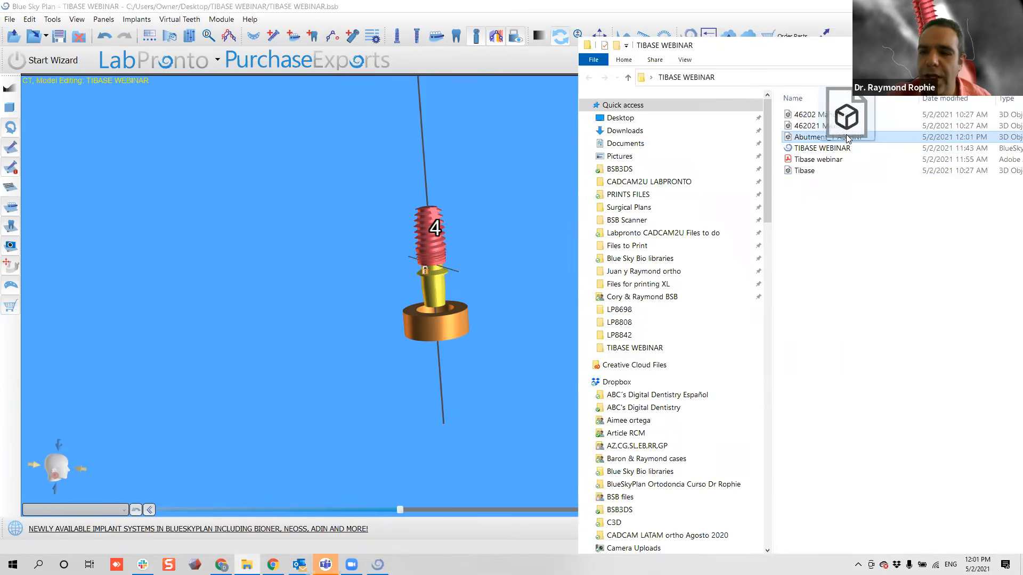
pyautogui.moveTo(848, 139); pyautogui.dragTo(343, 216)
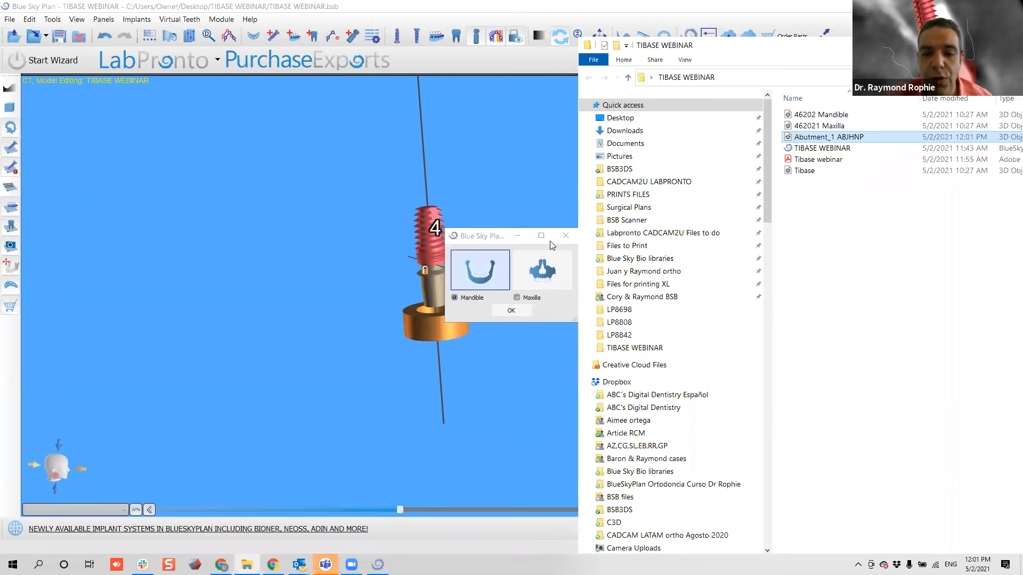
pyautogui.click(567, 237)
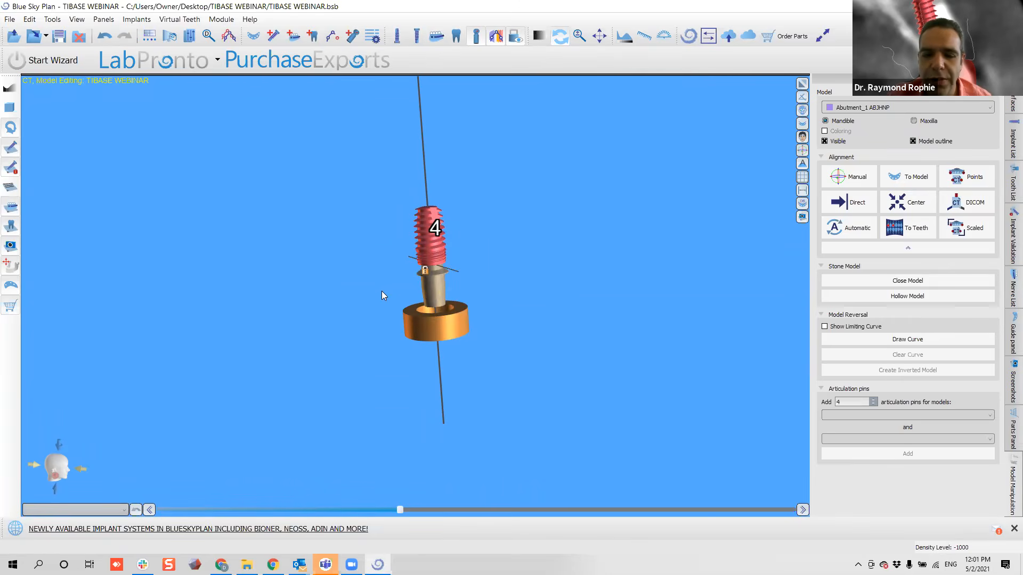
# Hide the maxillary implants to isolate the imported Abutment_1 ABJHNP model.
pyautogui.scroll(5, 381, 291)
pyautogui.moveTo(536, 222); pyautogui.dragTo(445, 207)
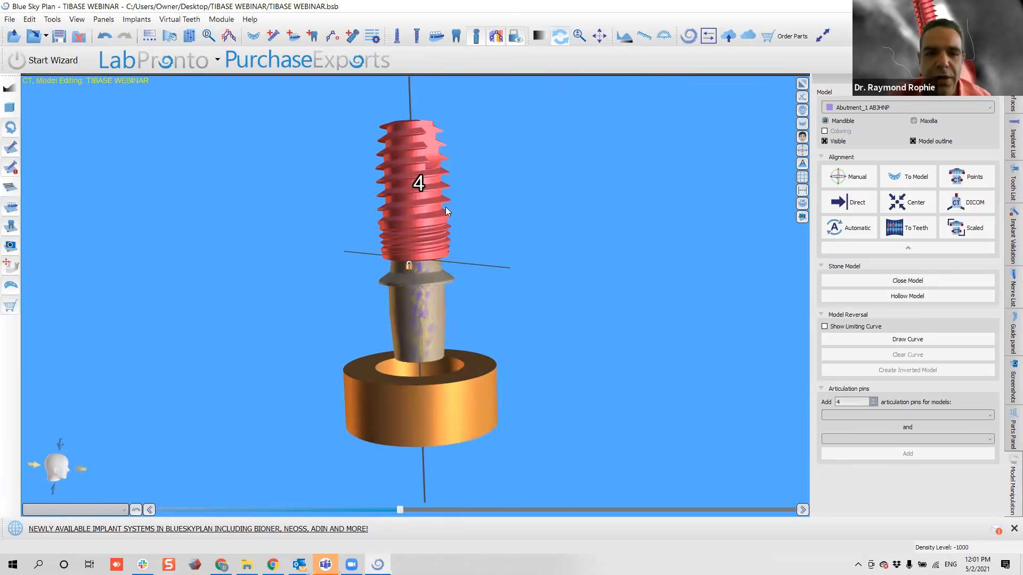
pyautogui.click(397, 36)
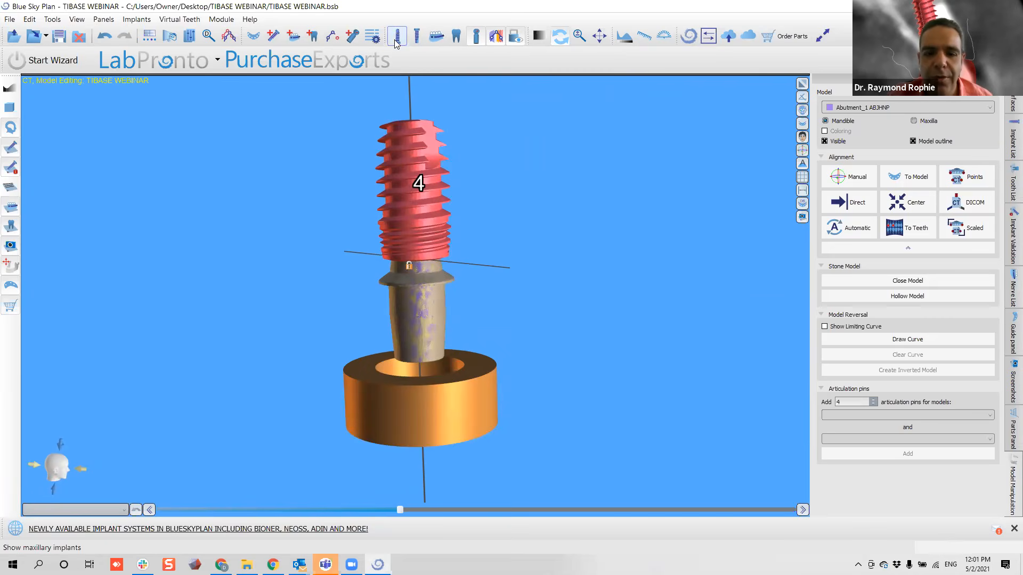
pyautogui.moveTo(323, 314); pyautogui.dragTo(687, 321)
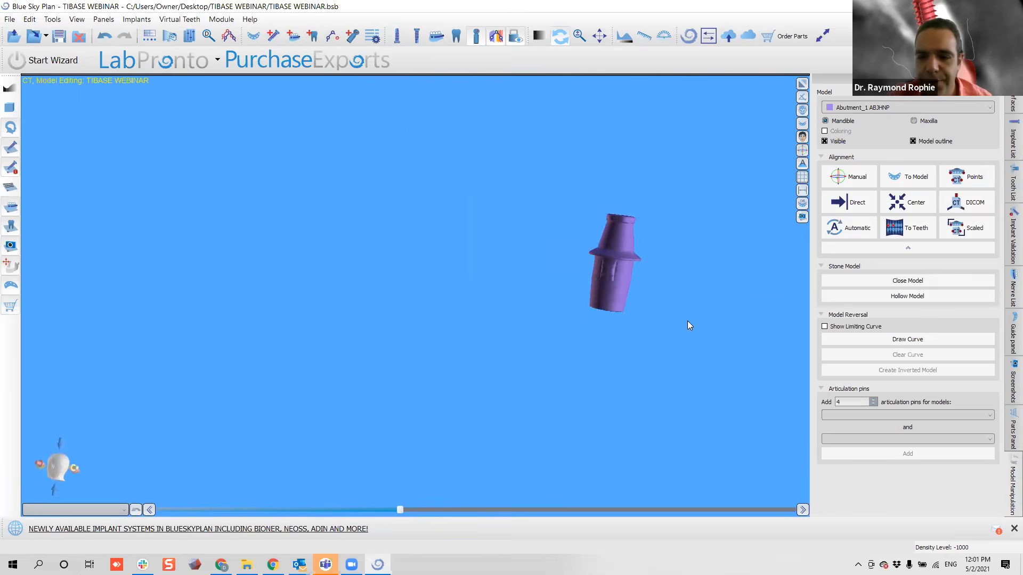
# Show the D - Maxillary Custom Crown B P 1 tooth together with the imported abutment.
pyautogui.click(1012, 187)
pyautogui.click(950, 159)
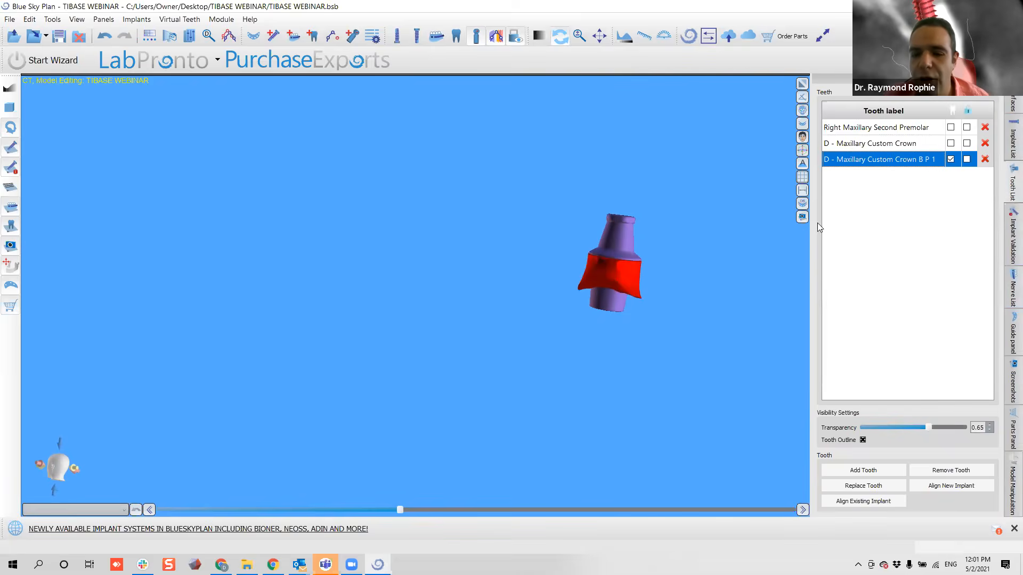
pyautogui.moveTo(522, 299); pyautogui.dragTo(246, 266)
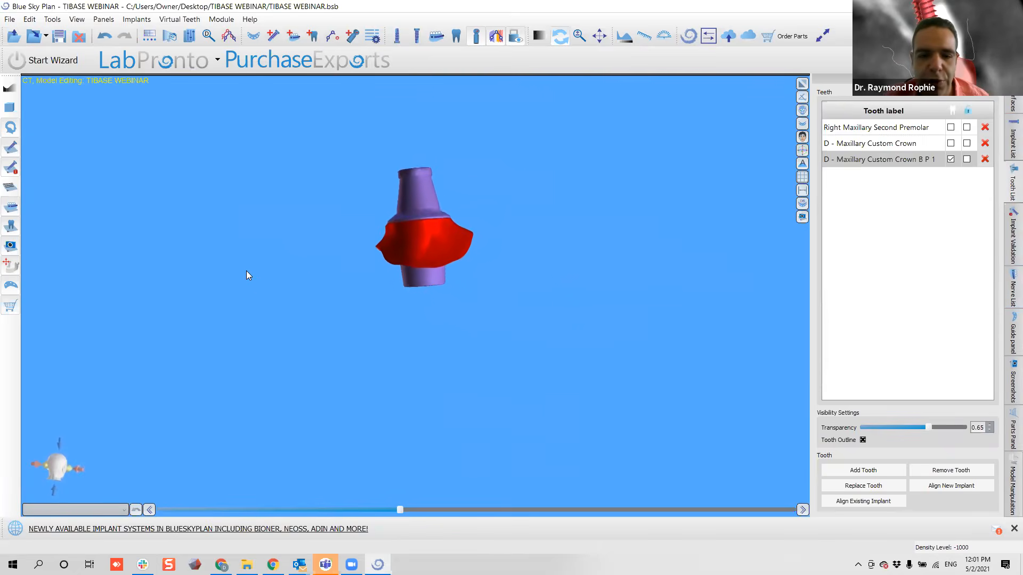
# Examine the full D - Maxillary Custom Crown on the abutment in place of the B P 1 part, and switch back to B P 1.
pyautogui.click(952, 158)
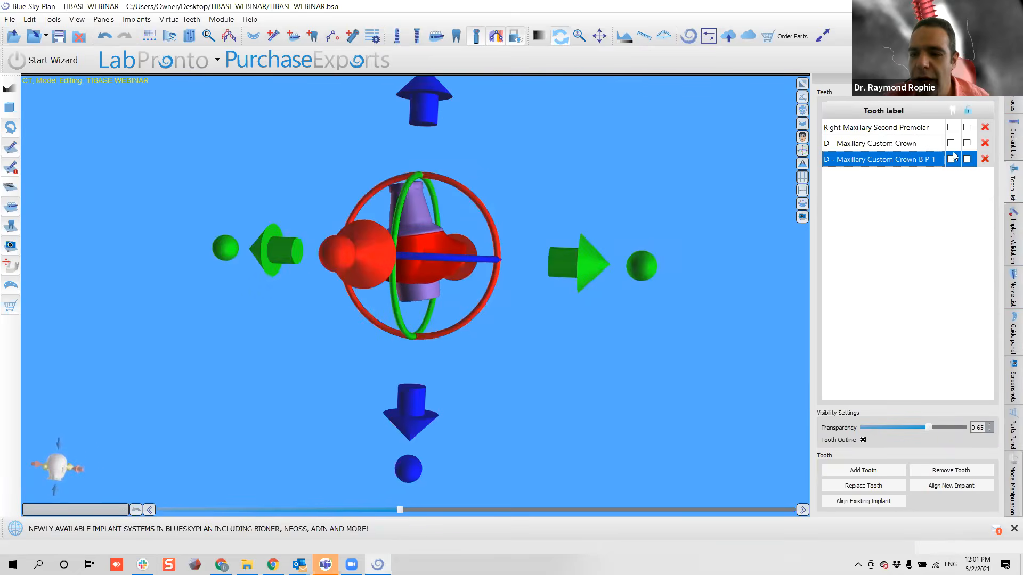
pyautogui.click(951, 143)
pyautogui.moveTo(587, 294); pyautogui.dragTo(550, 270)
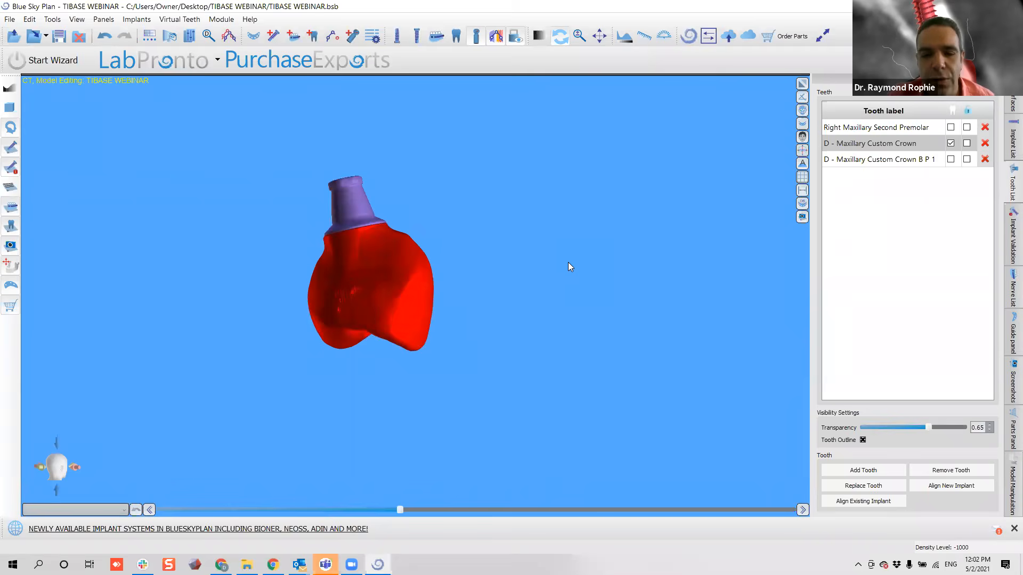
pyautogui.click(949, 144)
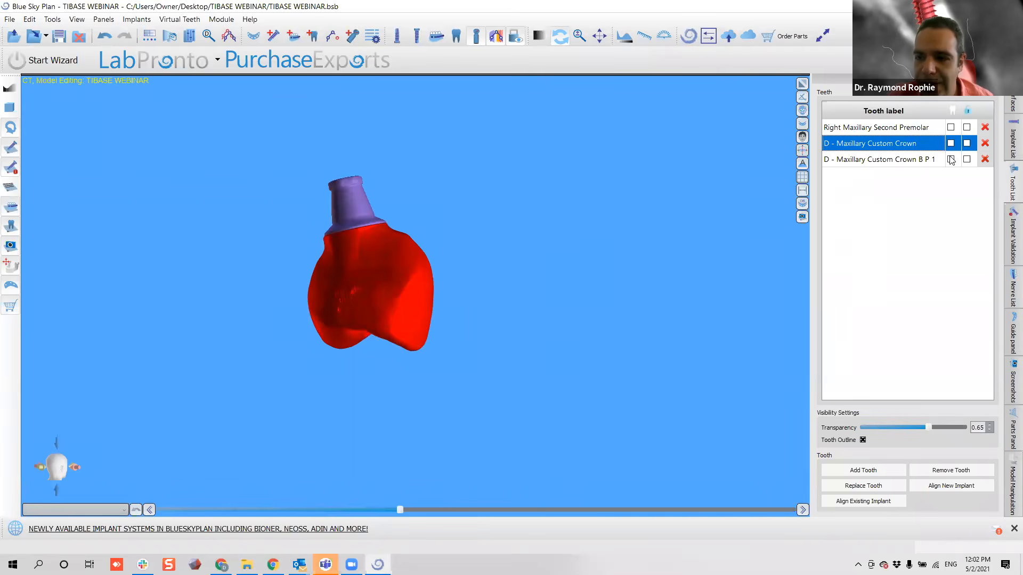
pyautogui.click(950, 159)
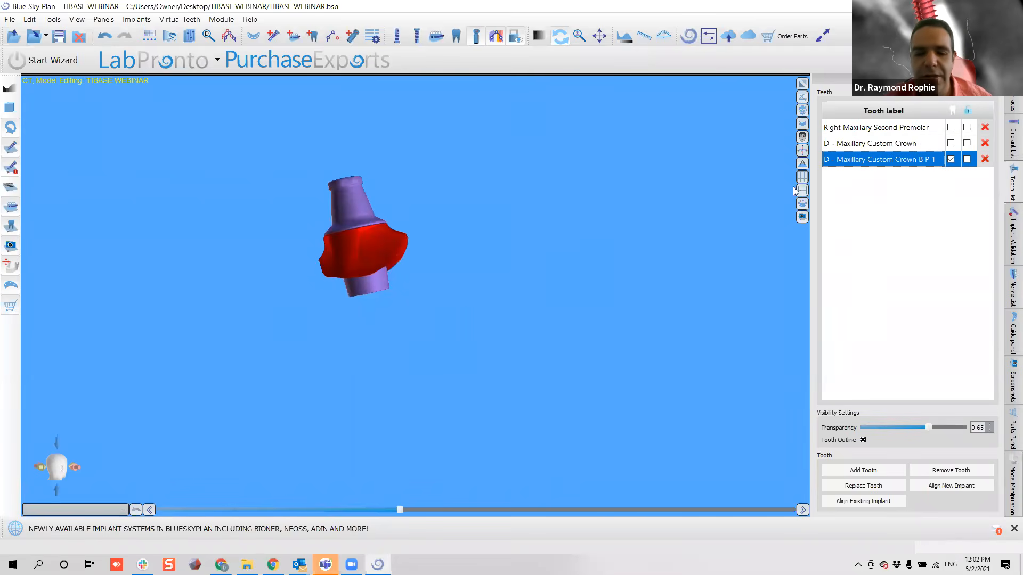
pyautogui.click(424, 219)
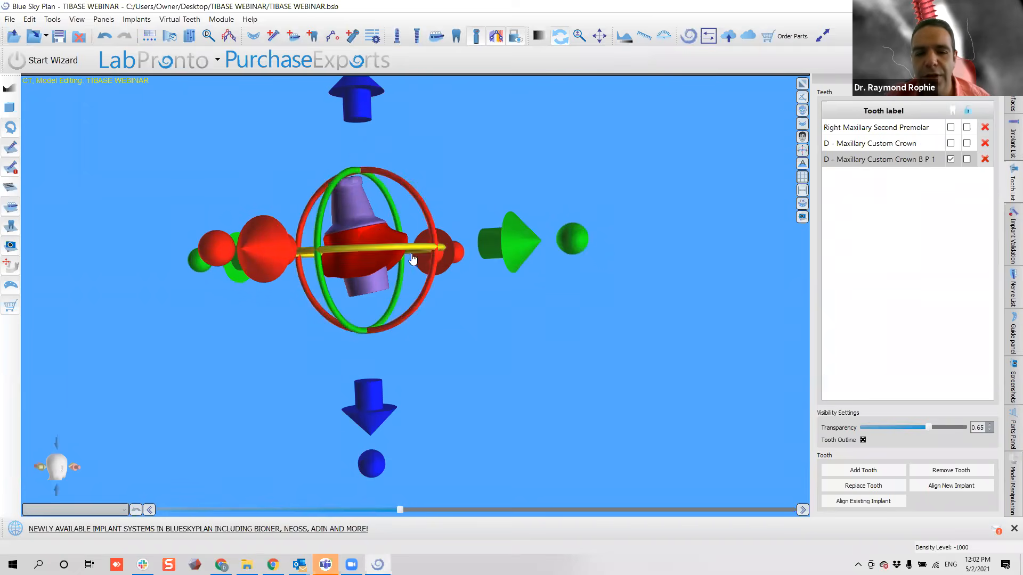
pyautogui.click(523, 279)
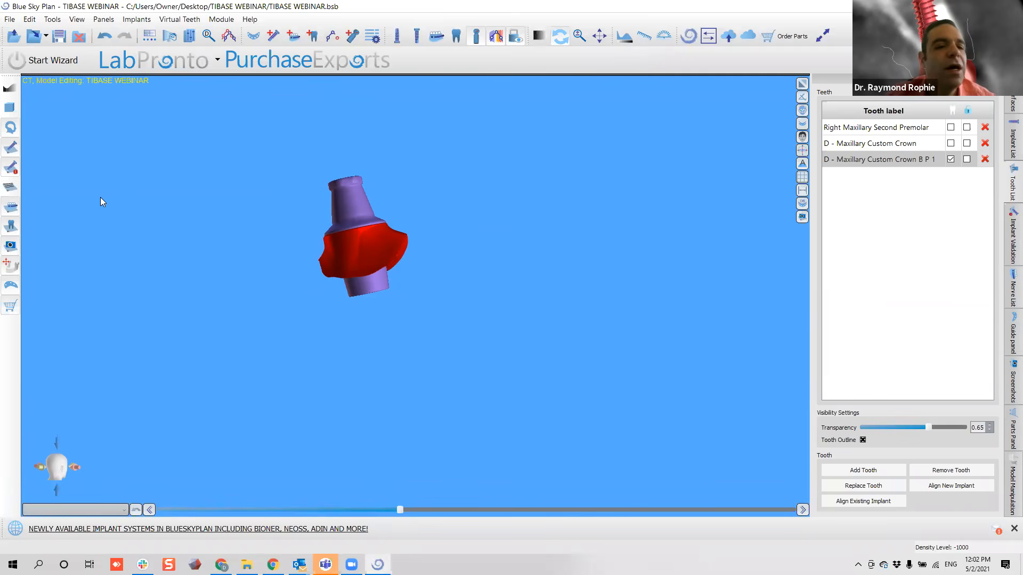
# Set up an STL data export of only Guide with Windows, 462021 Maxilla_with_pins and Closed_46202 Mandible_with_pins, excluding the abutment and crowns.
pyautogui.click(9, 20)
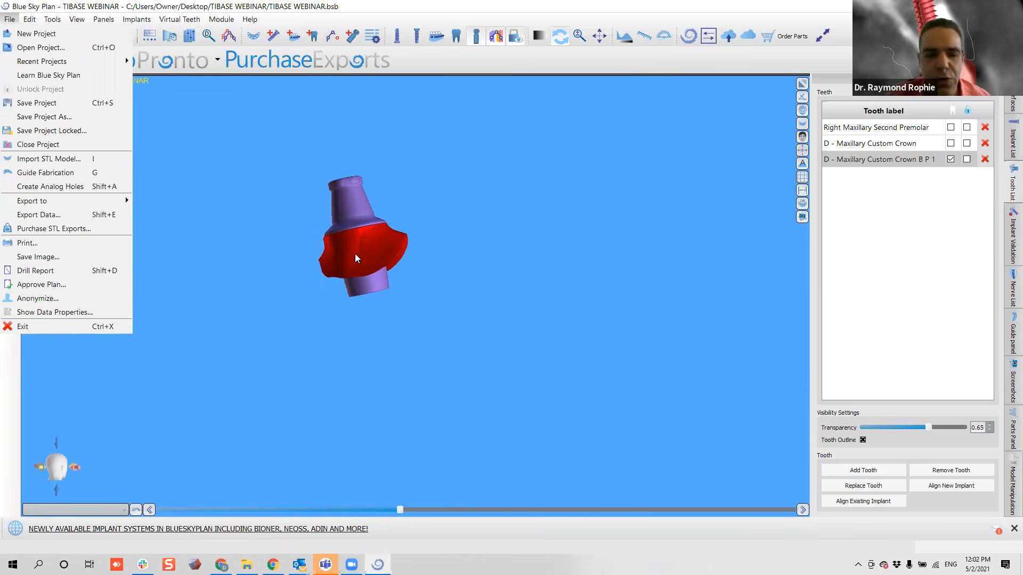
pyautogui.click(58, 215)
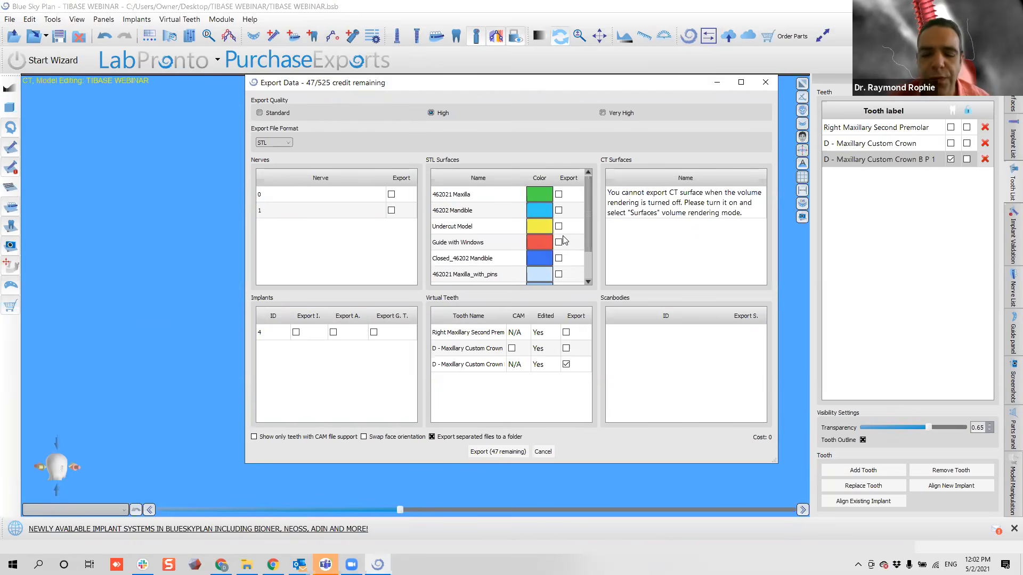
pyautogui.click(567, 365)
pyautogui.scroll(-1, 532, 231)
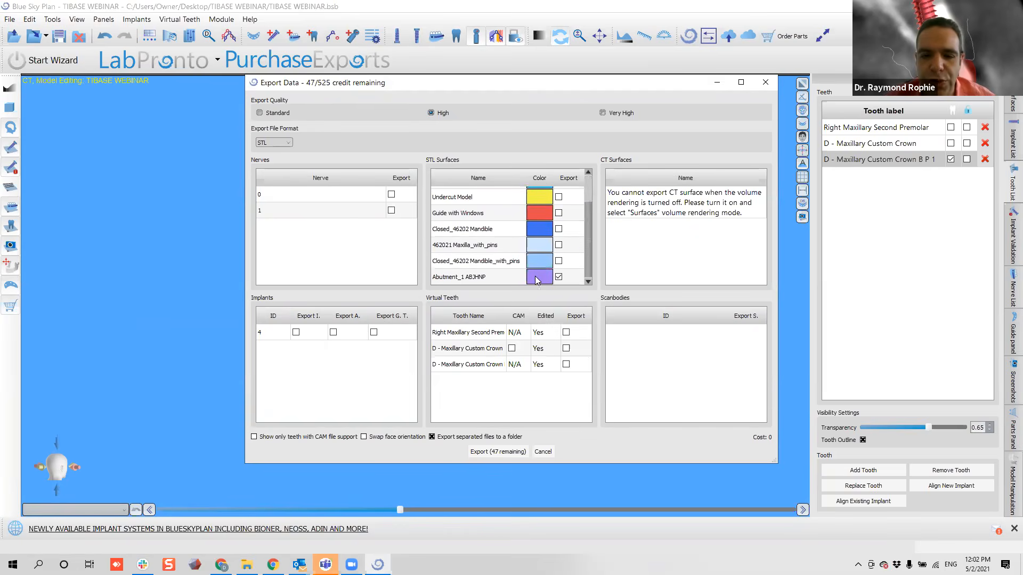
pyautogui.click(558, 262)
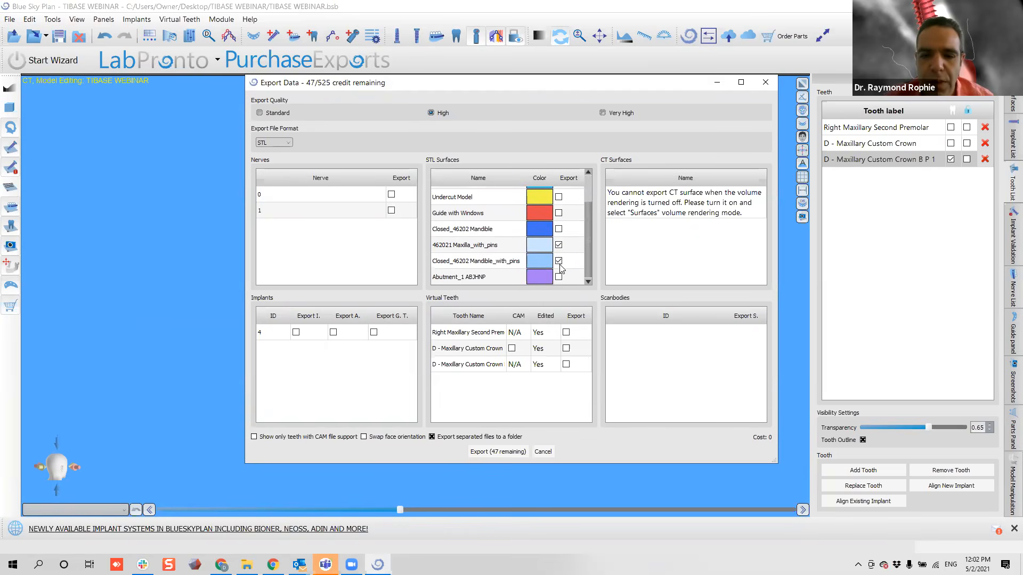
pyautogui.click(557, 214)
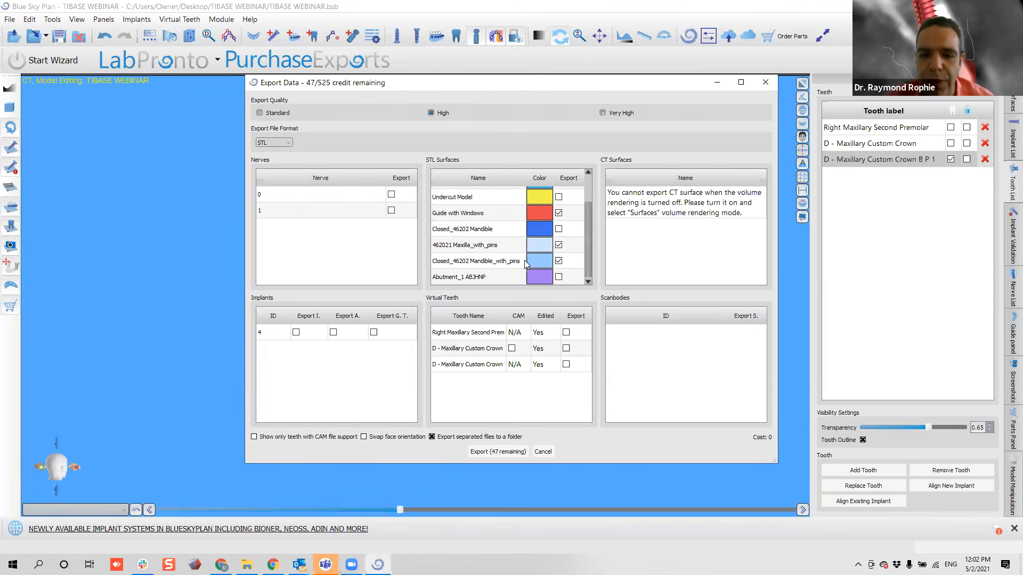
pyautogui.scroll(1, 525, 262)
pyautogui.scroll(-1, 553, 269)
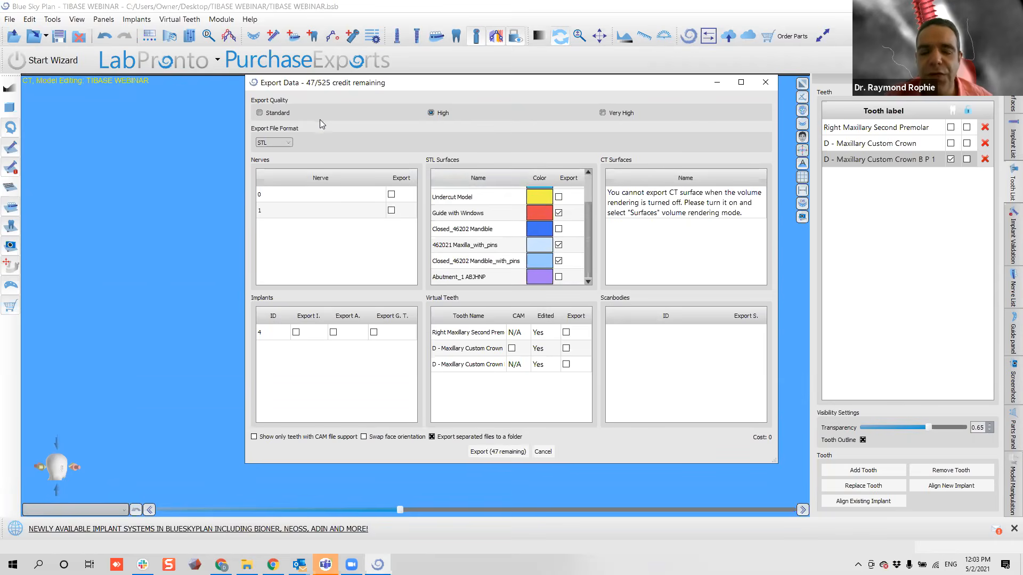
pyautogui.click(282, 145)
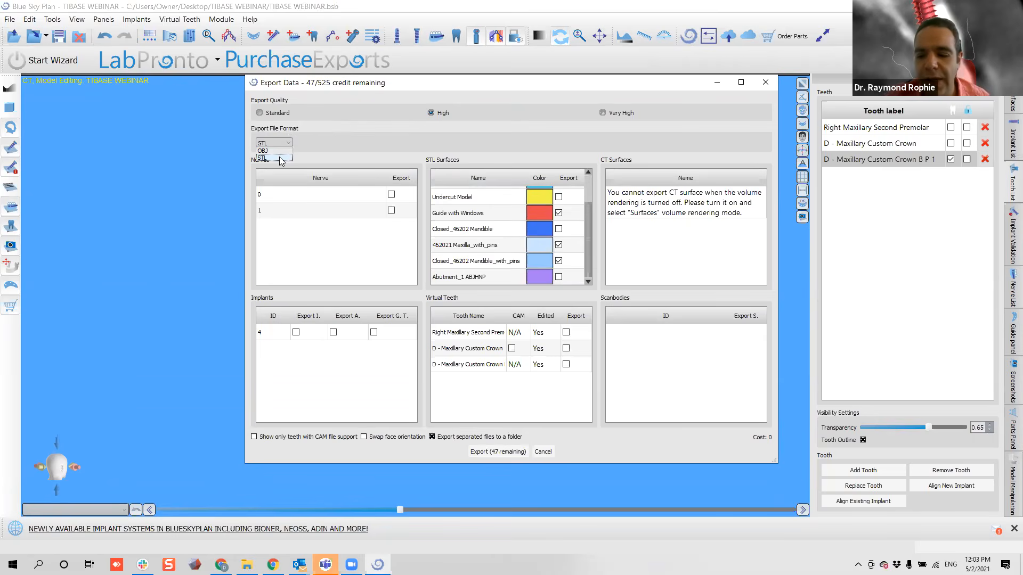
pyautogui.click(274, 158)
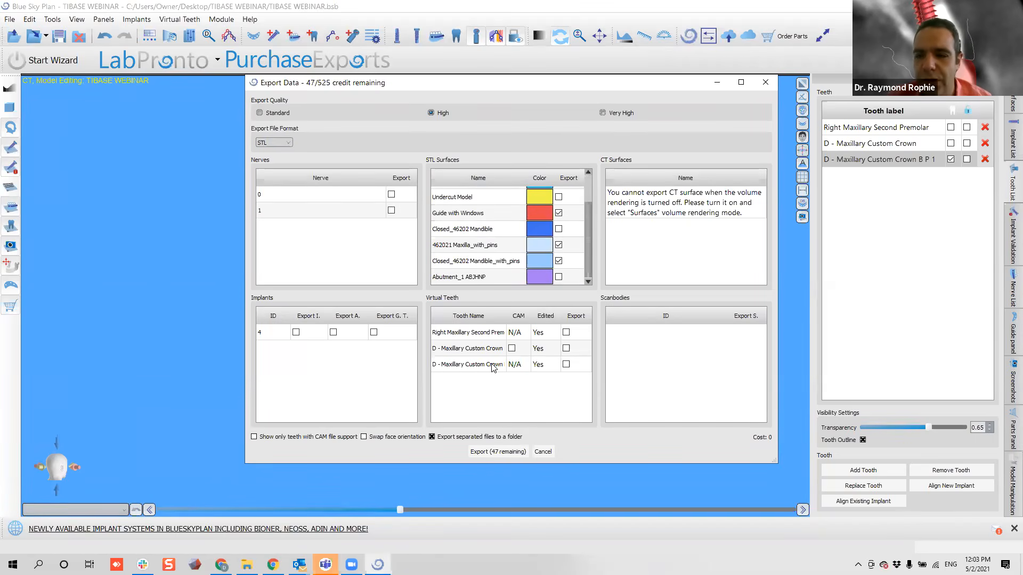
# Export the selected guide and pinned models to the TIBASE WEBINAR folder, allowing existing files to be overwritten.
pyautogui.click(500, 452)
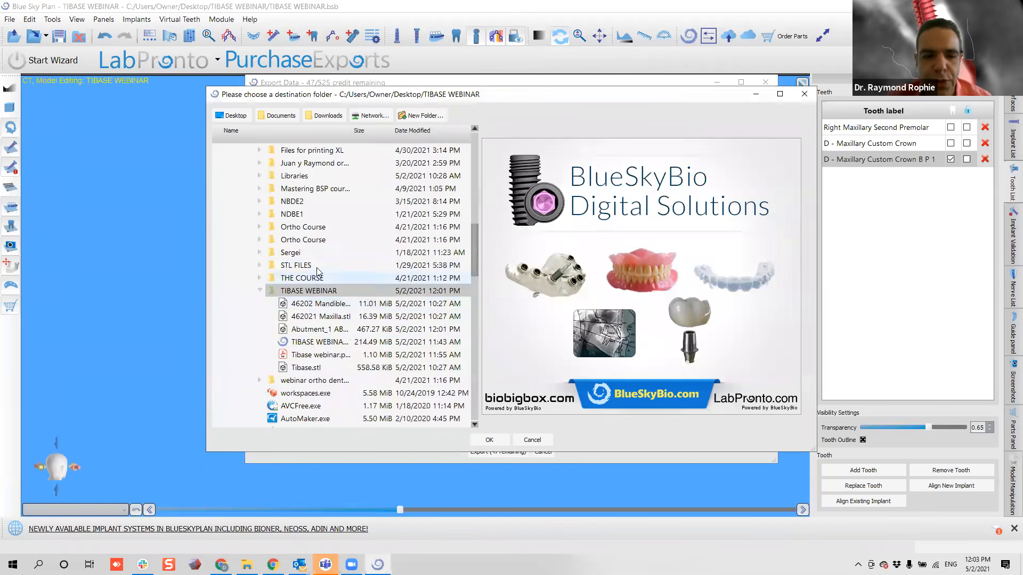
pyautogui.click(489, 440)
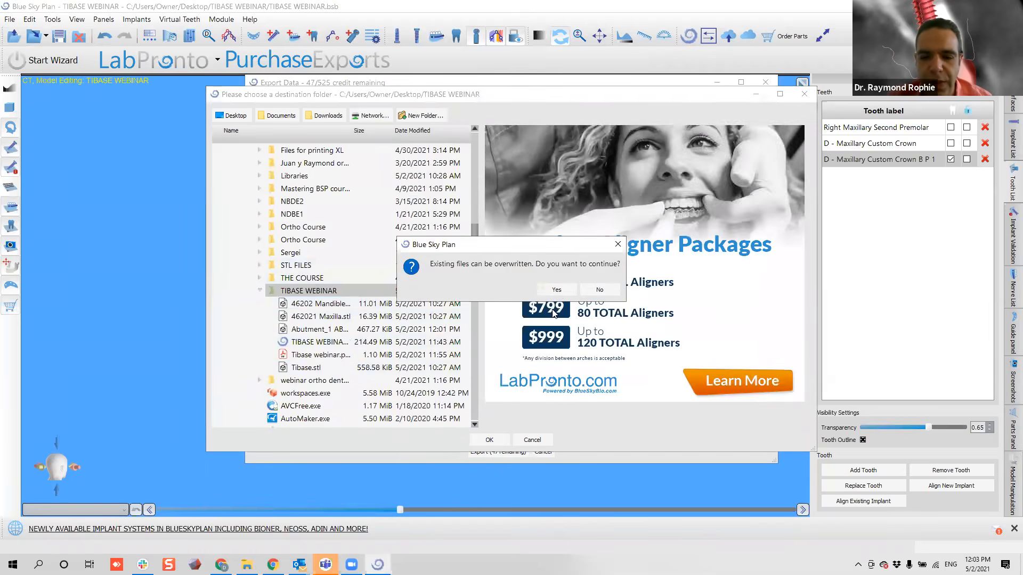
pyautogui.click(558, 293)
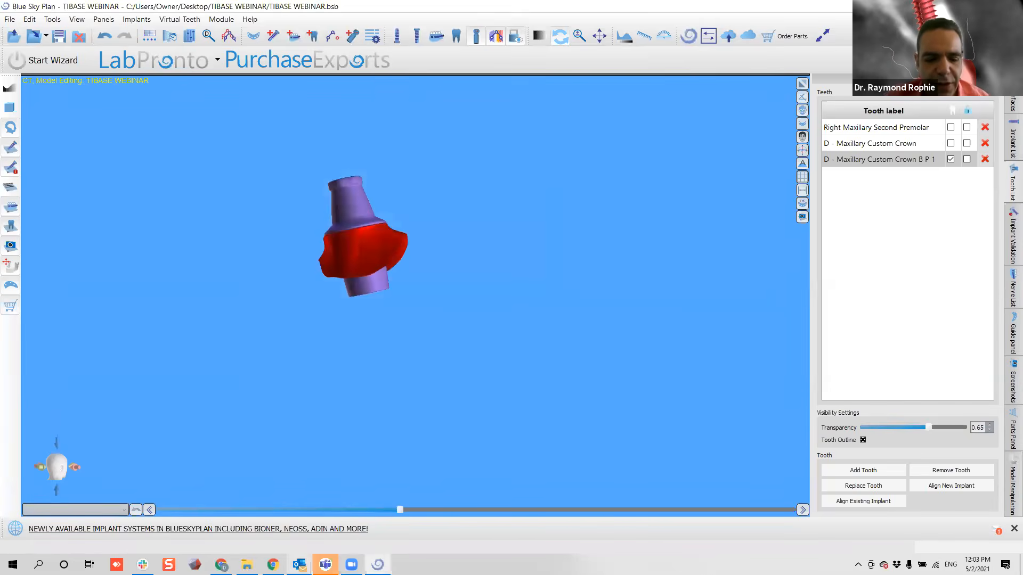
# Open the TIBASE WEBINAR folder in File Explorer and sort it with the most recently modified files first.
pyautogui.click(247, 565)
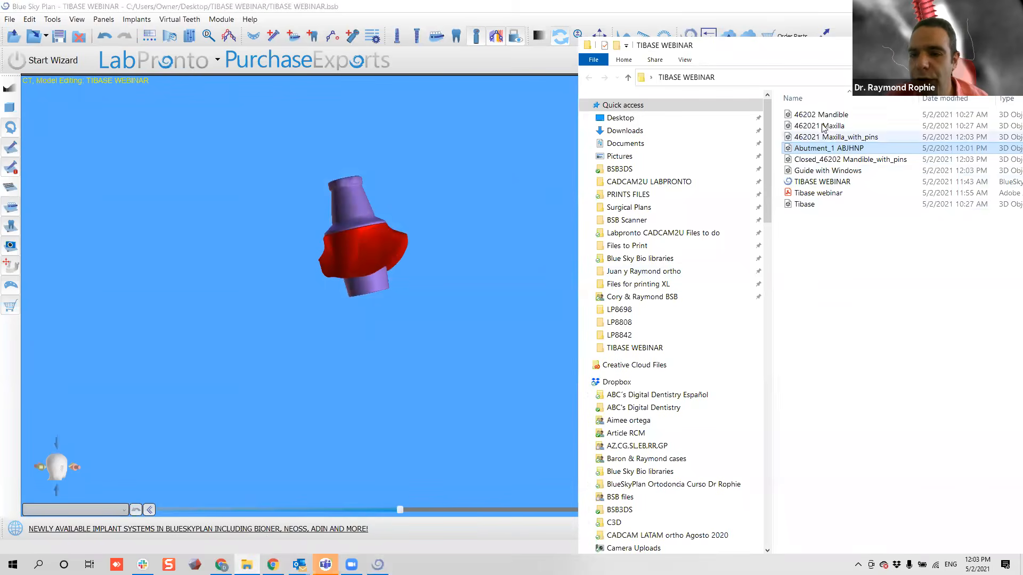
pyautogui.click(821, 116)
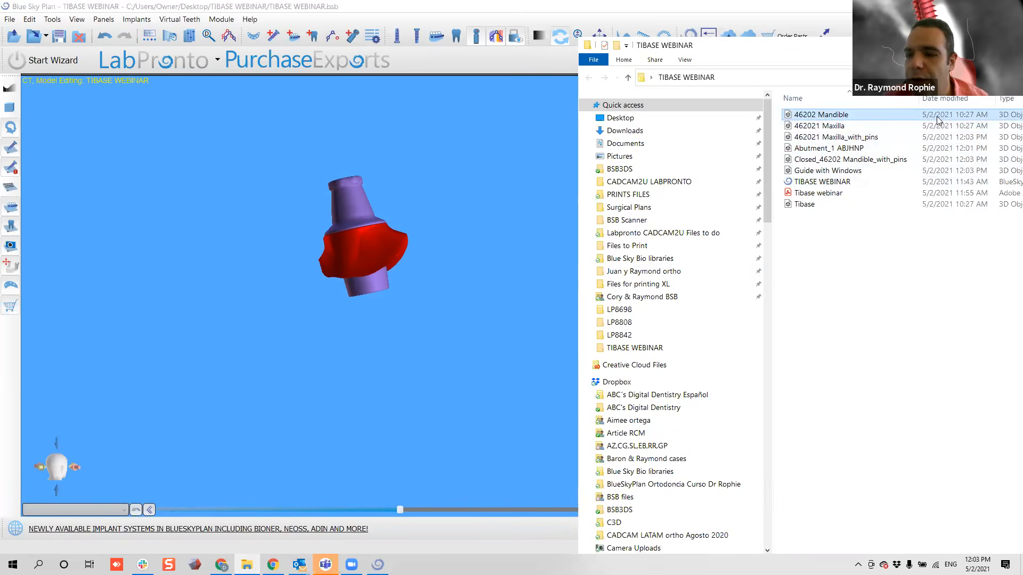
pyautogui.click(956, 101)
pyautogui.click(810, 115)
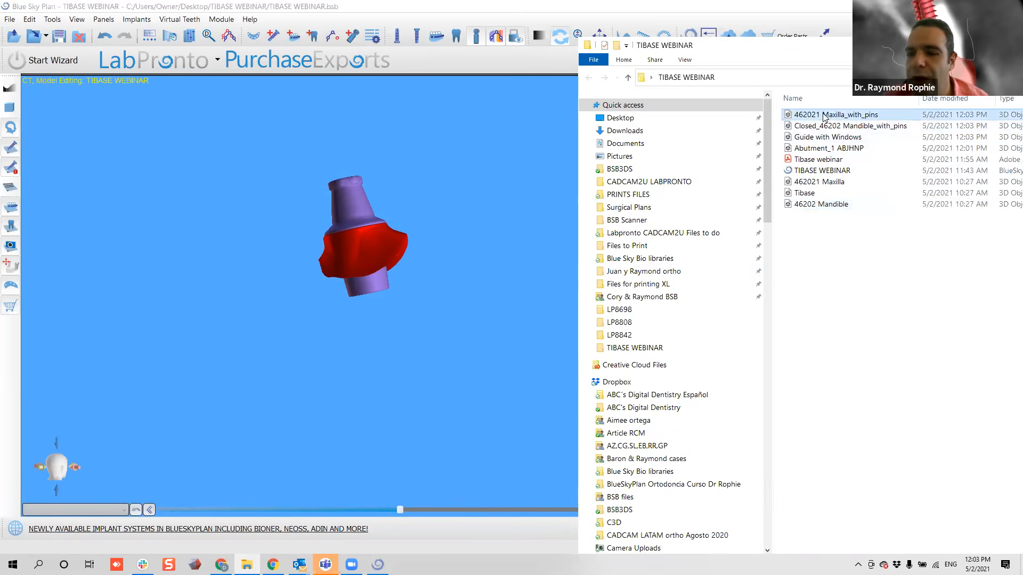
pyautogui.moveTo(807, 116); pyautogui.dragTo(916, 252)
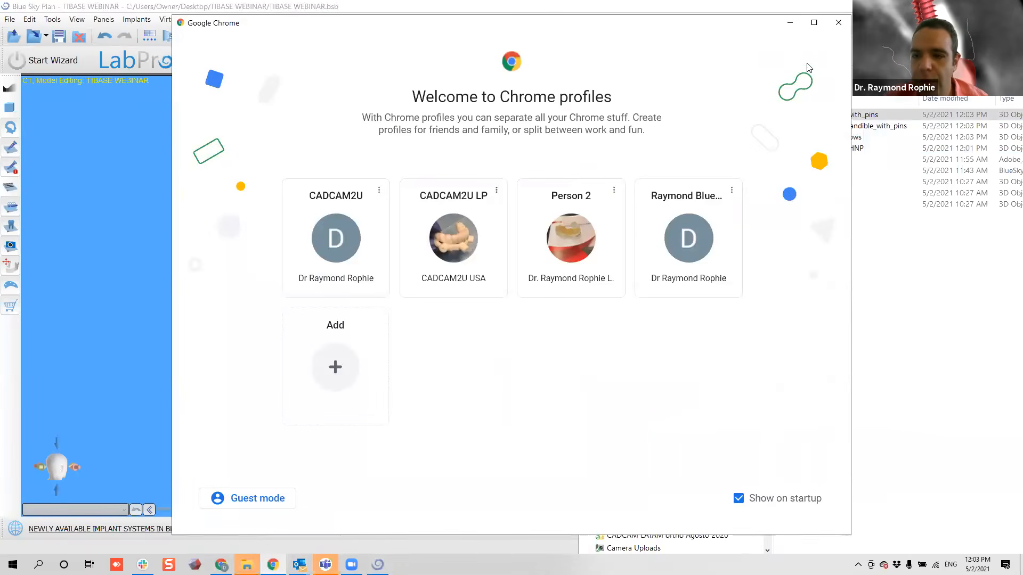
# Open CHITUBOX without recovering the last automatic backup, and delete the old Guide with Windows model from the plate.
pyautogui.click(789, 24)
pyautogui.click(1021, 567)
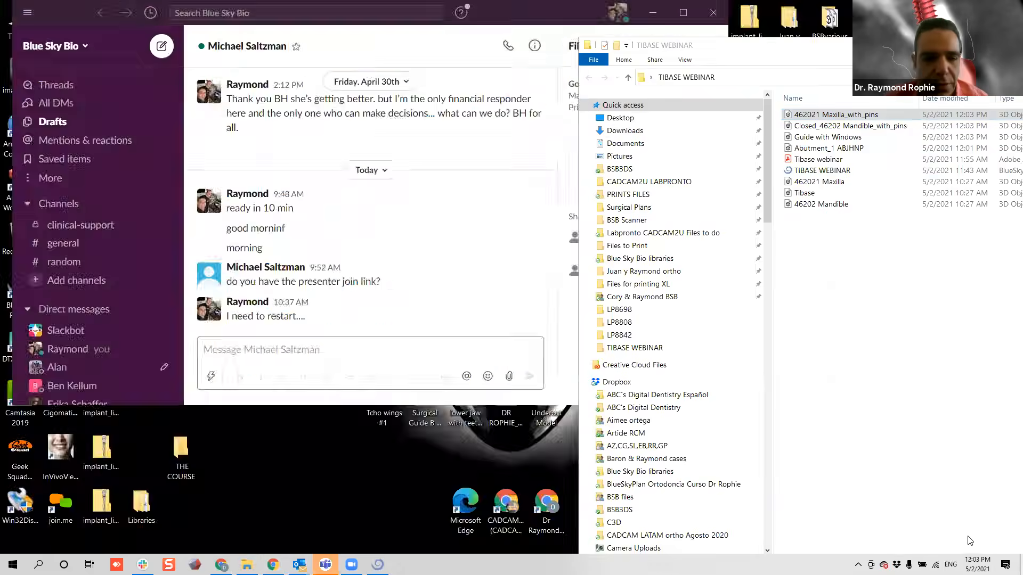
pyautogui.doubleClick(354, 227)
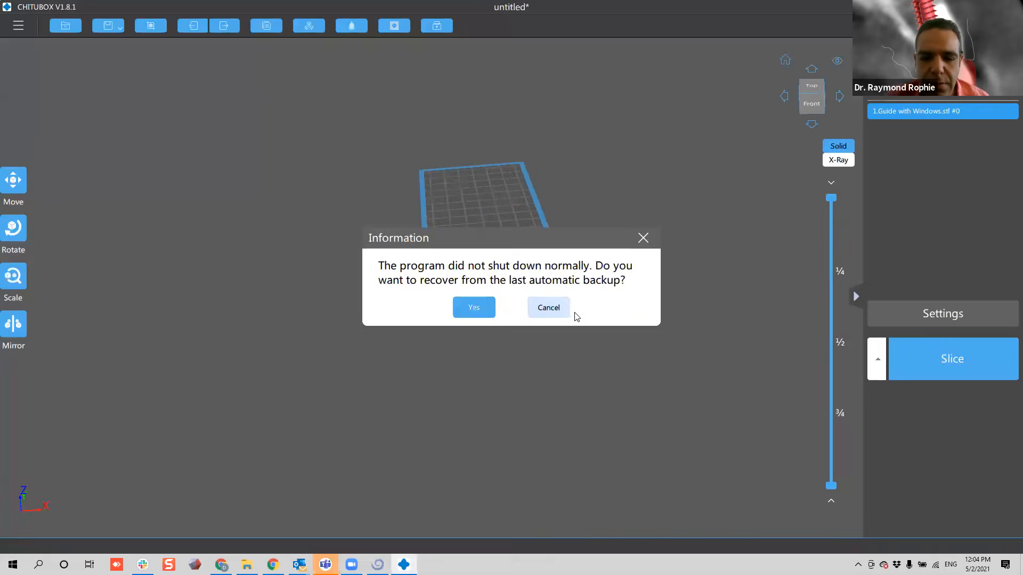
pyautogui.click(546, 307)
pyautogui.click(462, 199)
pyautogui.press('Delete')
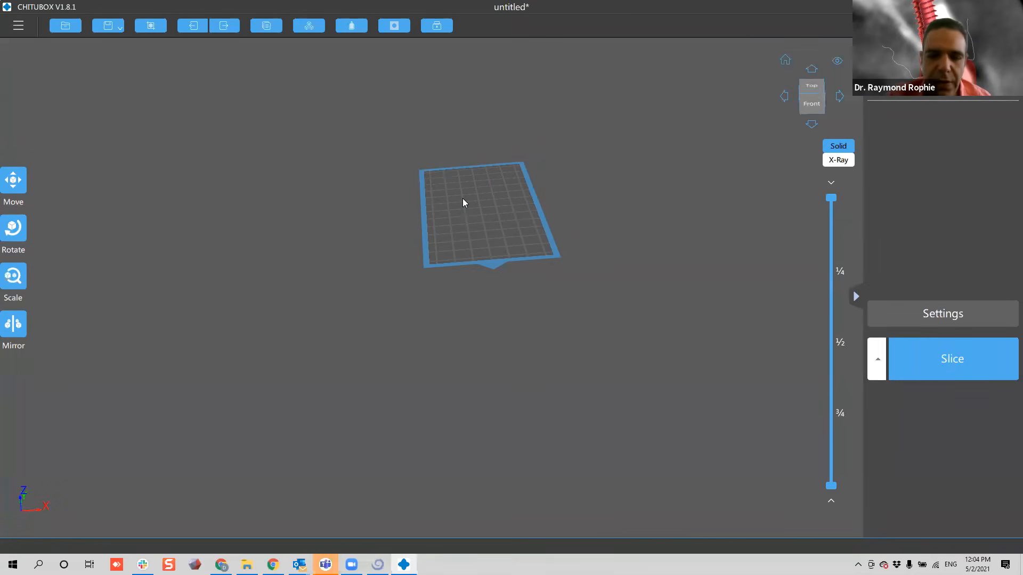
# Switch the printer profile to Phrozen Shuffle XL.
pyautogui.click(893, 318)
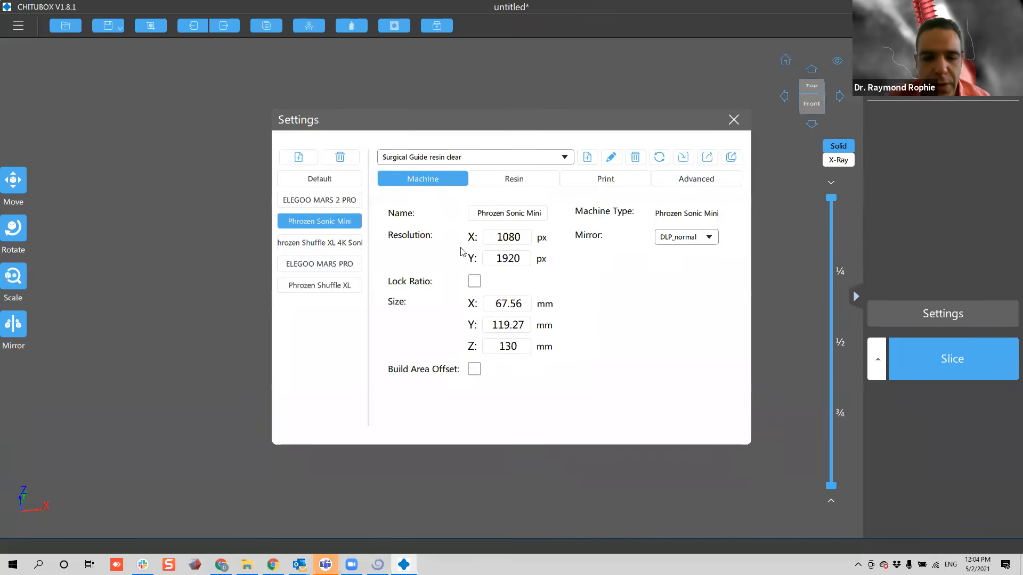
pyautogui.click(325, 284)
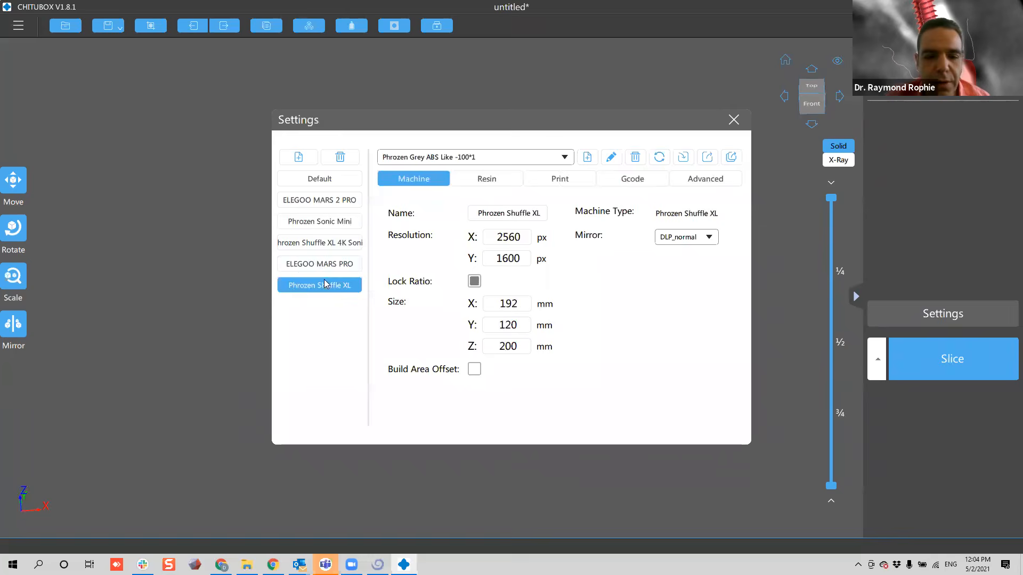
pyautogui.click(734, 120)
pyautogui.moveTo(403, 247); pyautogui.dragTo(405, 311)
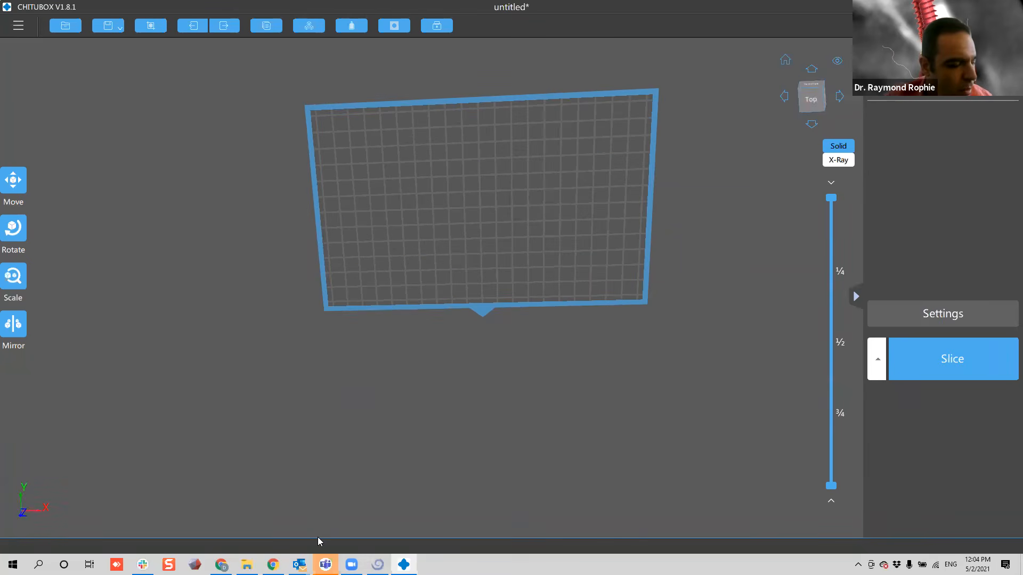
# Load Closed_46202 Mandible_with_pins, Guide with Windows and 462021 Maxilla_with_pins from the TIBASE WEBINAR folder and spread them across the build plate.
pyautogui.click(247, 564)
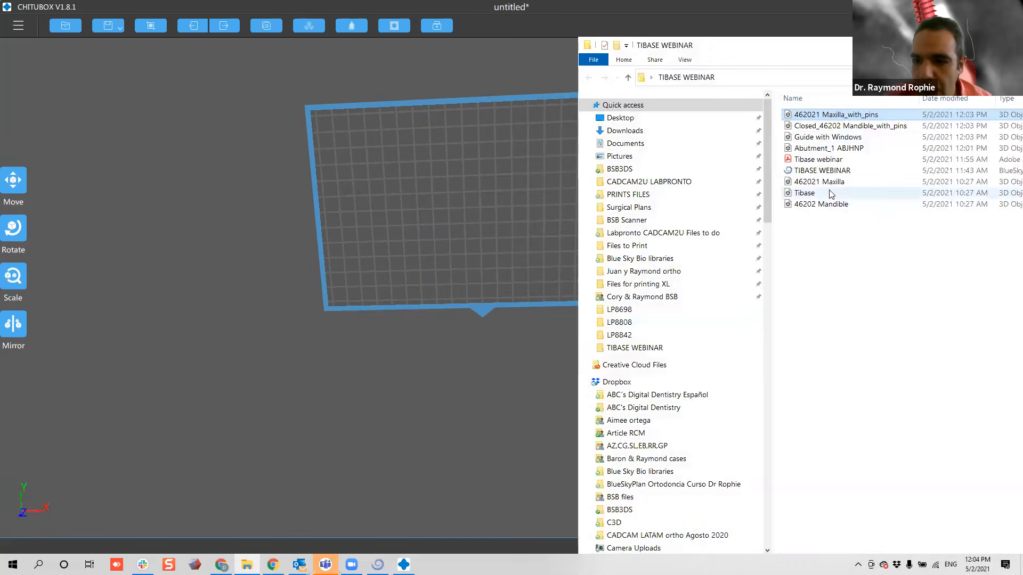
pyautogui.moveTo(777, 112); pyautogui.dragTo(480, 223)
pyautogui.moveTo(463, 365); pyautogui.dragTo(446, 329, button='right')
pyautogui.moveTo(471, 210); pyautogui.dragTo(406, 236)
pyautogui.moveTo(482, 144); pyautogui.dragTo(559, 282)
pyautogui.moveTo(648, 225); pyautogui.dragTo(546, 196)
pyautogui.moveTo(576, 187); pyautogui.dragTo(513, 238, button='right')
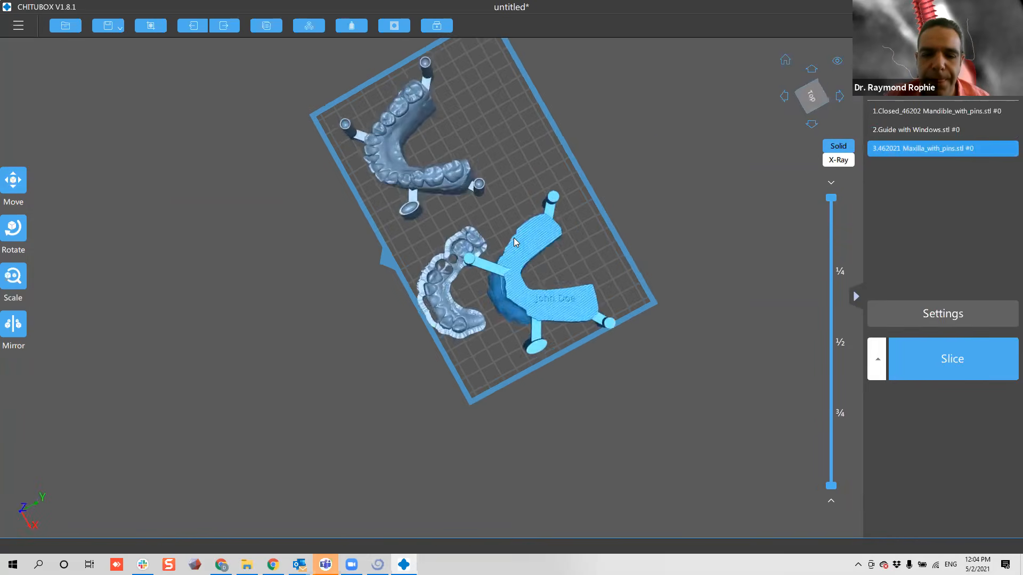
pyautogui.moveTo(502, 277); pyautogui.dragTo(514, 275)
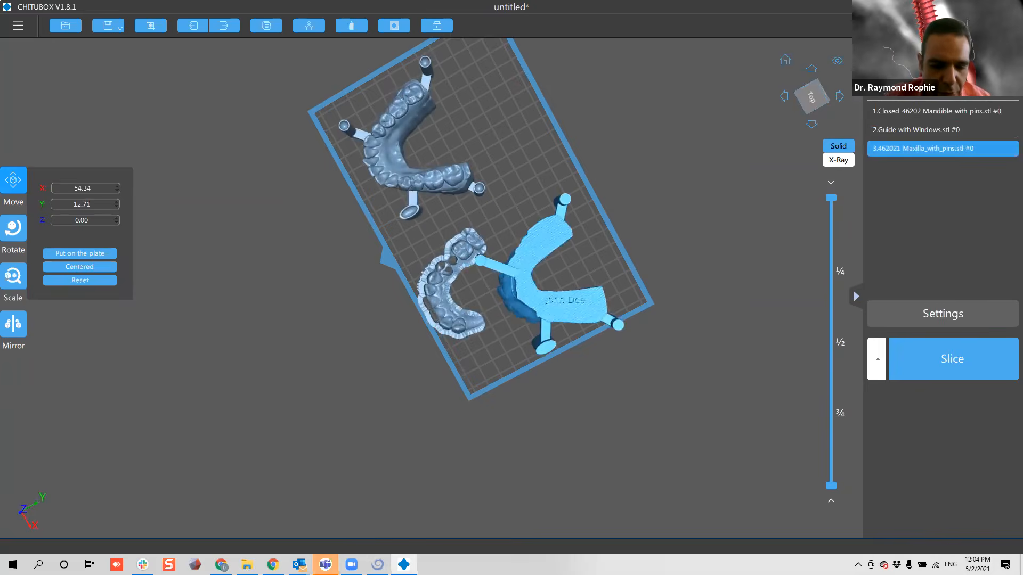
# Switch back to Blue Sky Plan and review the export selection of Abutment_1 ABJHNP and Custom Crown B P 1 without exporting.
pyautogui.click(377, 565)
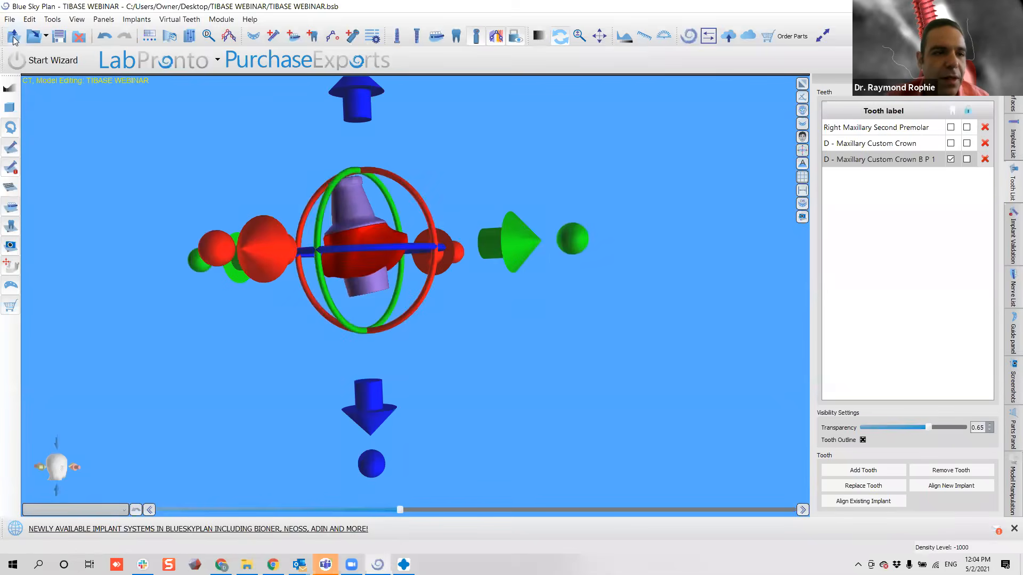
pyautogui.click(9, 20)
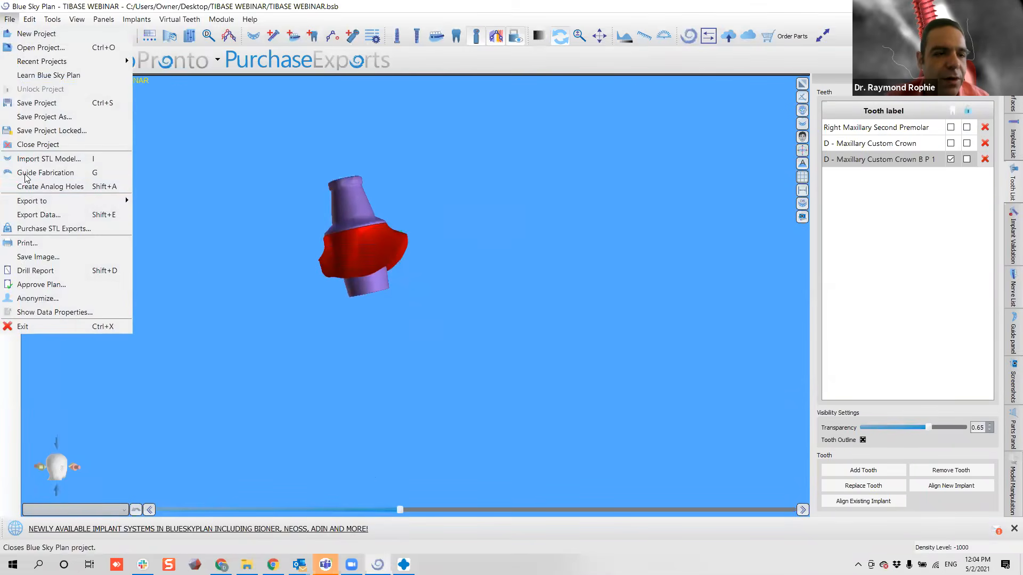
pyautogui.click(43, 214)
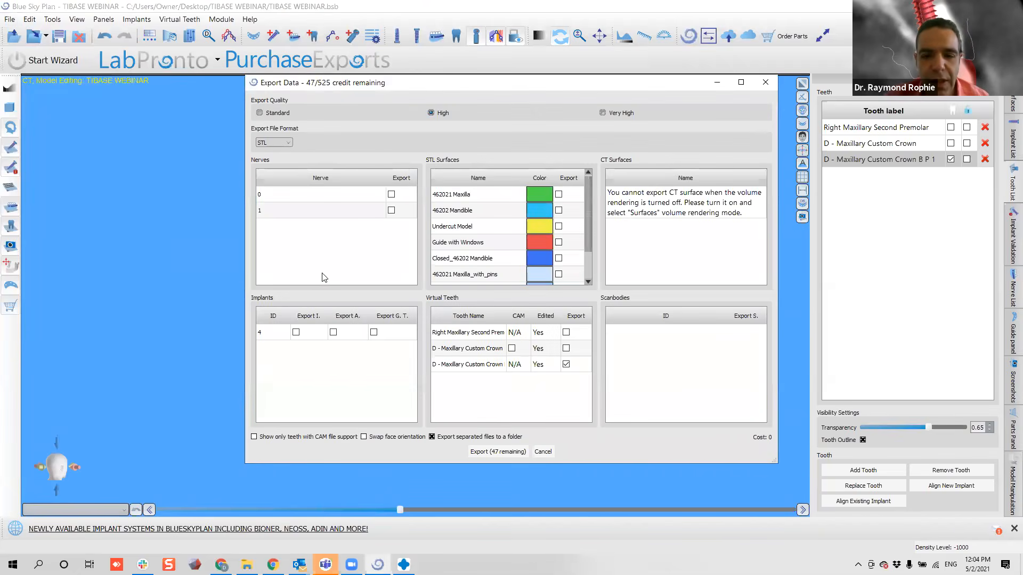
pyautogui.scroll(-2, 559, 277)
pyautogui.click(558, 277)
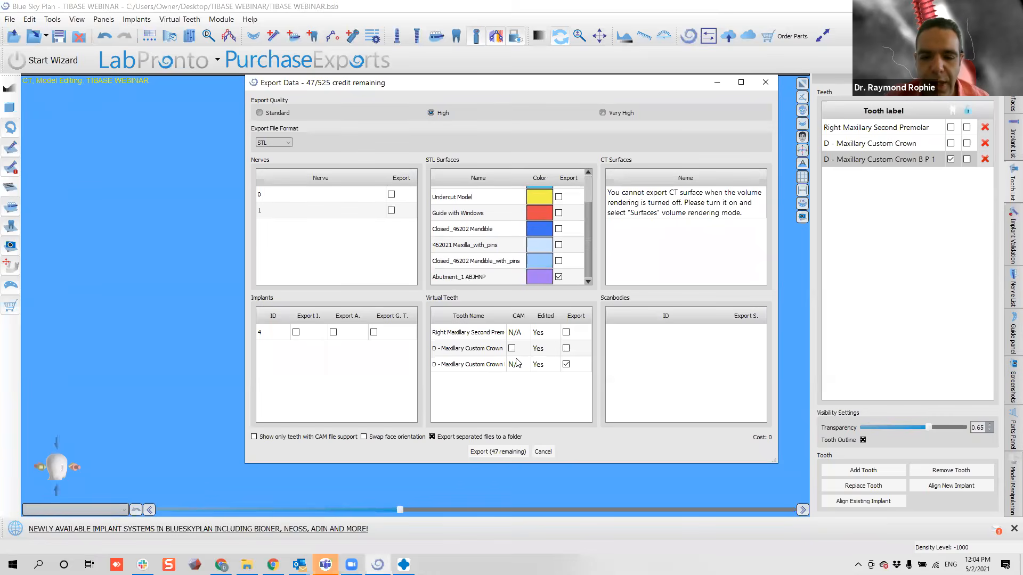
pyautogui.click(498, 368)
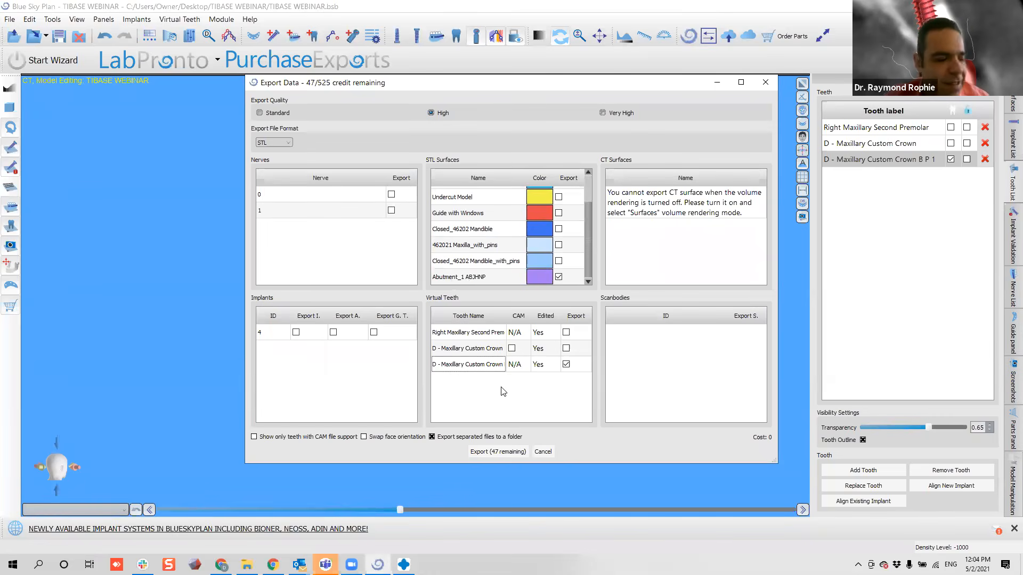
pyautogui.click(543, 452)
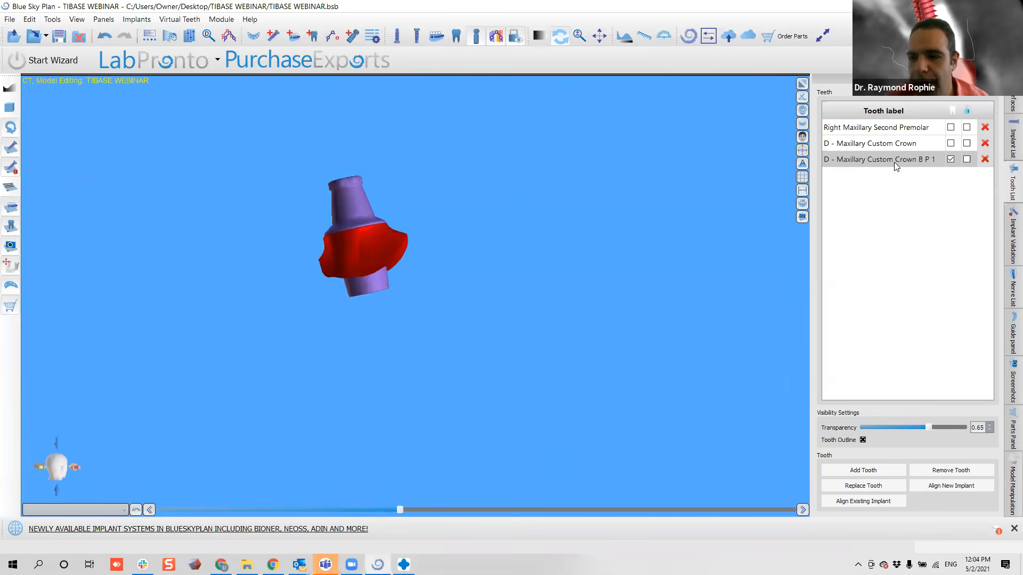
pyautogui.click(907, 163)
pyautogui.rightClick(907, 163)
pyautogui.click(885, 162)
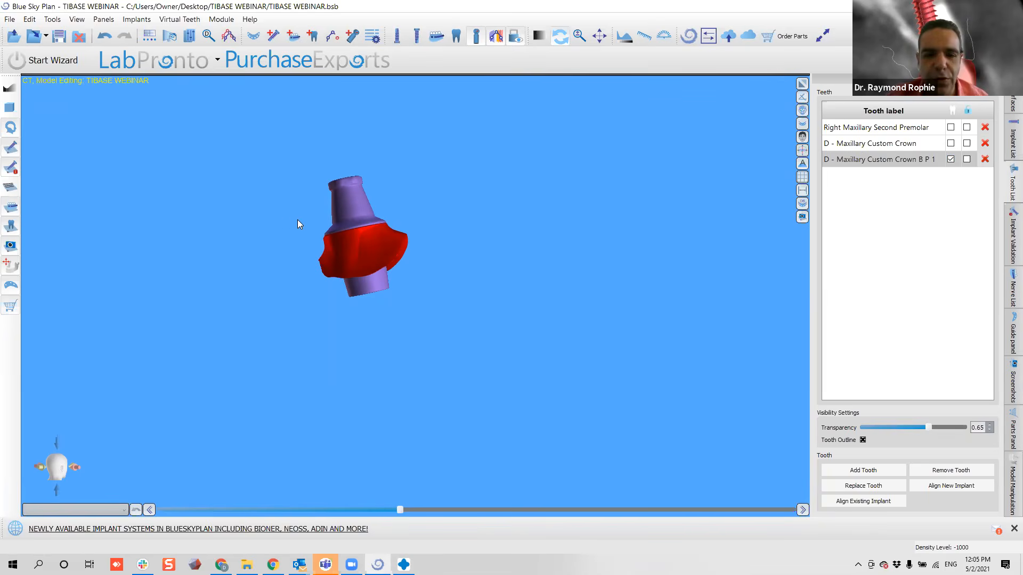
# Set up an STL export of Abutment_1 ABJHNP with D - Maxillary Custom Crown B P 1, with separate files turned off.
pyautogui.click(10, 19)
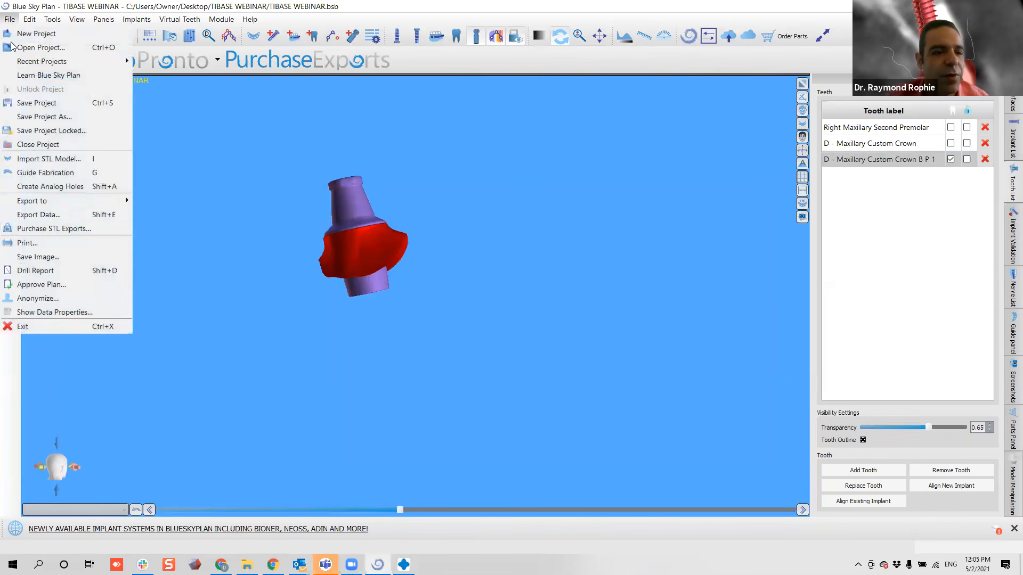
pyautogui.click(49, 217)
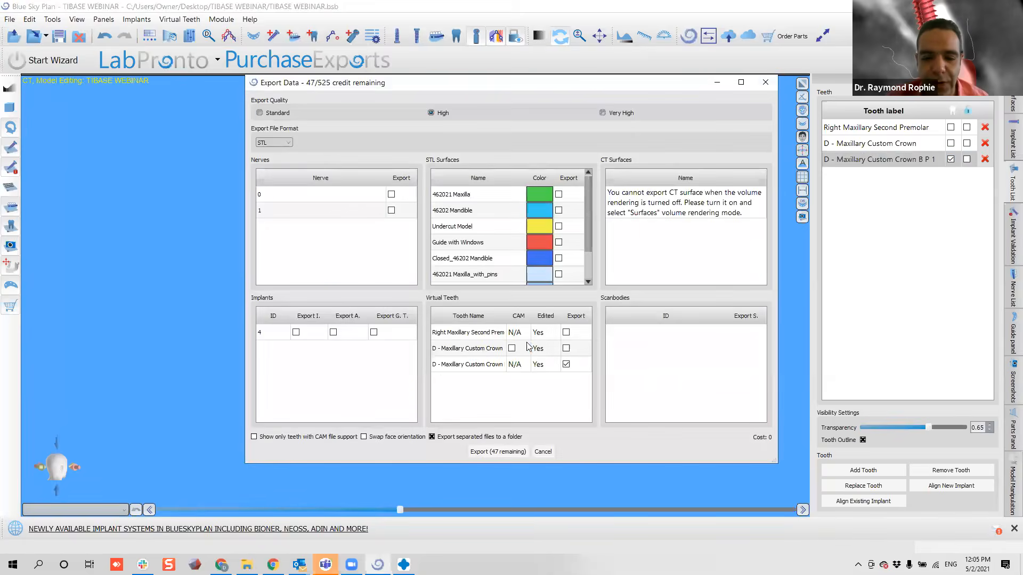
pyautogui.click(562, 365)
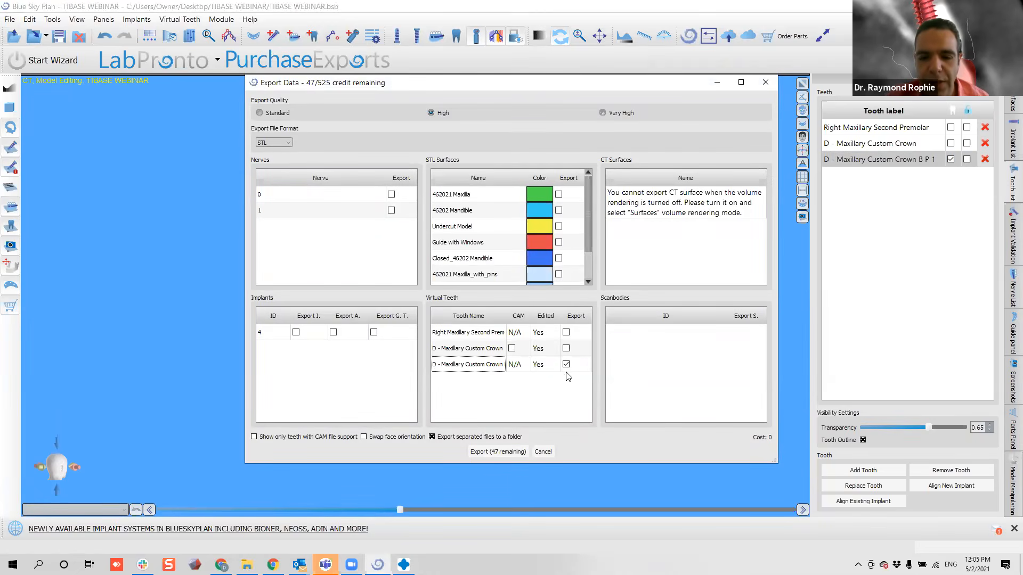
pyautogui.scroll(-1, 480, 232)
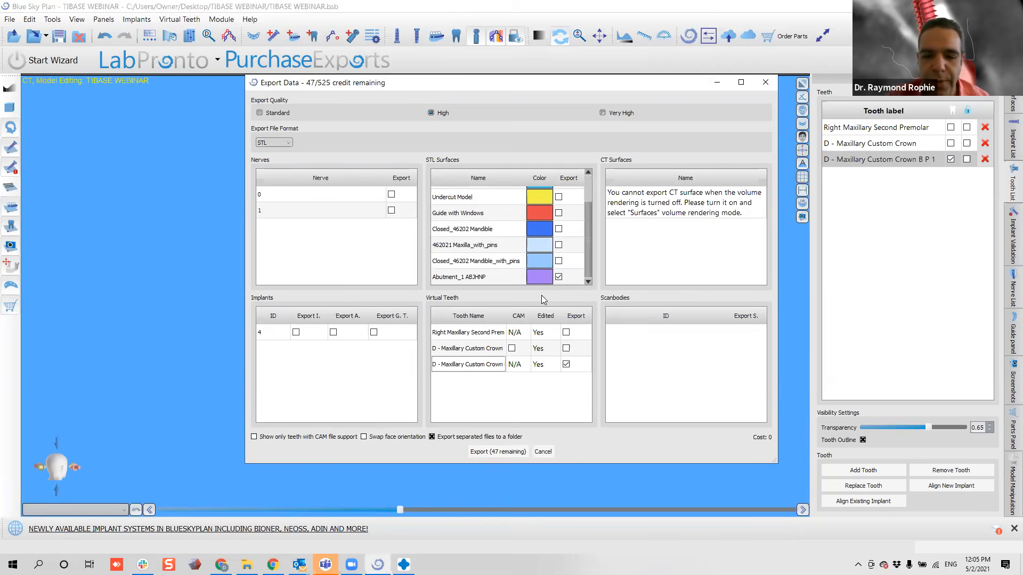
pyautogui.click(432, 438)
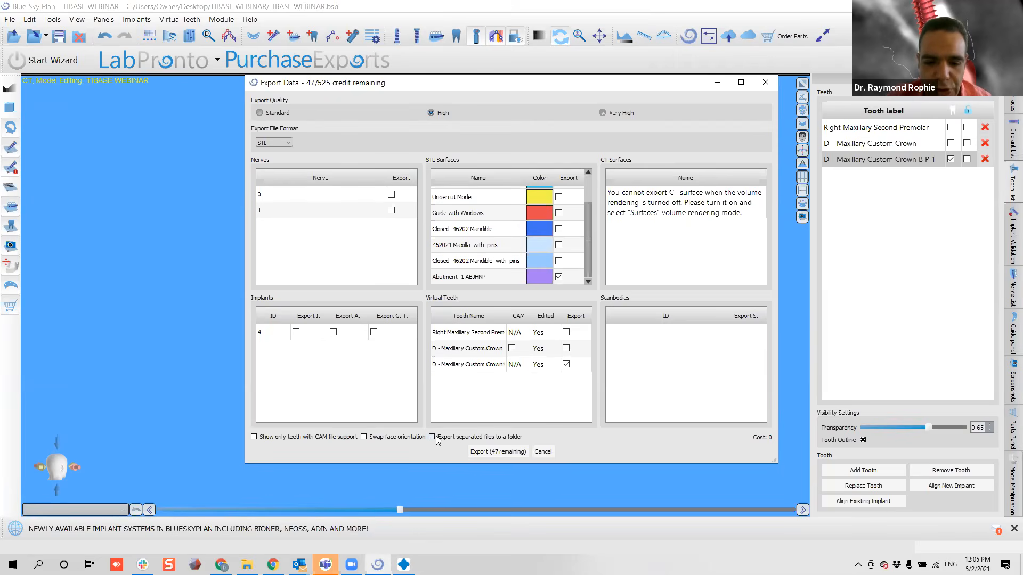
# Save the combined abutment and B P 1 part as "custom healing abutment" in the TIBASE WEBINAR folder.
pyautogui.click(495, 455)
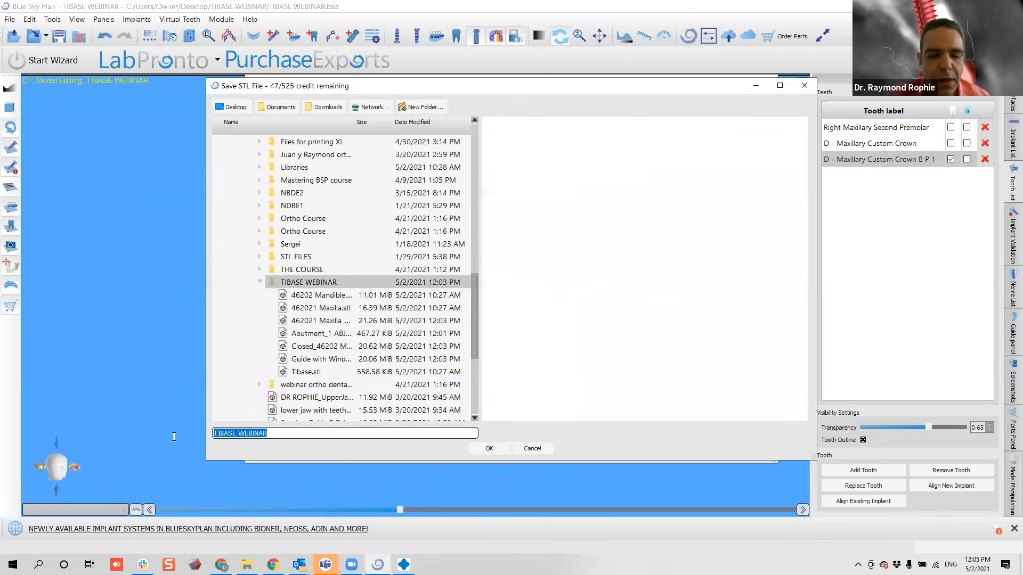
pyautogui.write('c')
pyautogui.write('usto')
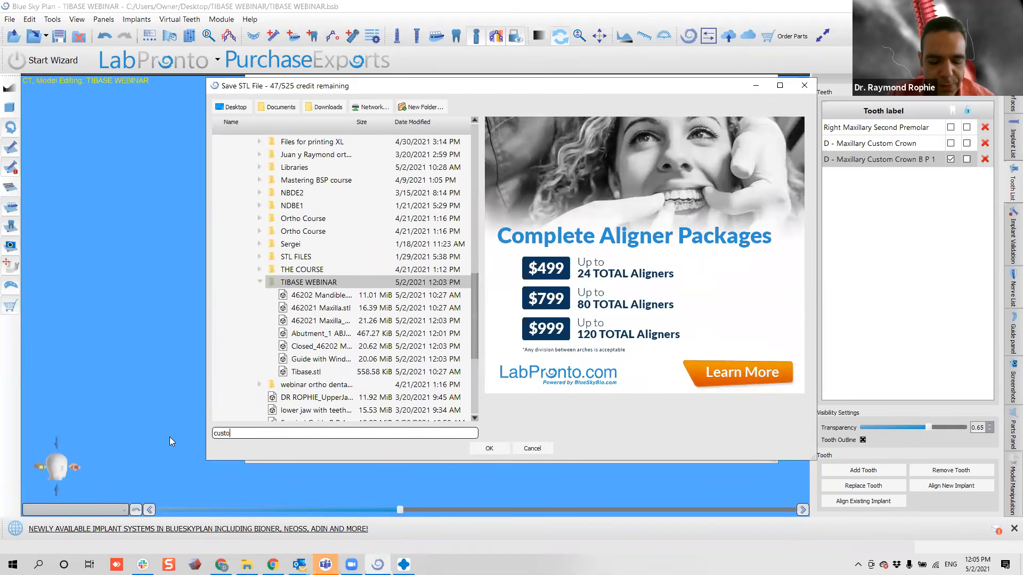
pyautogui.write('m healing abutment')
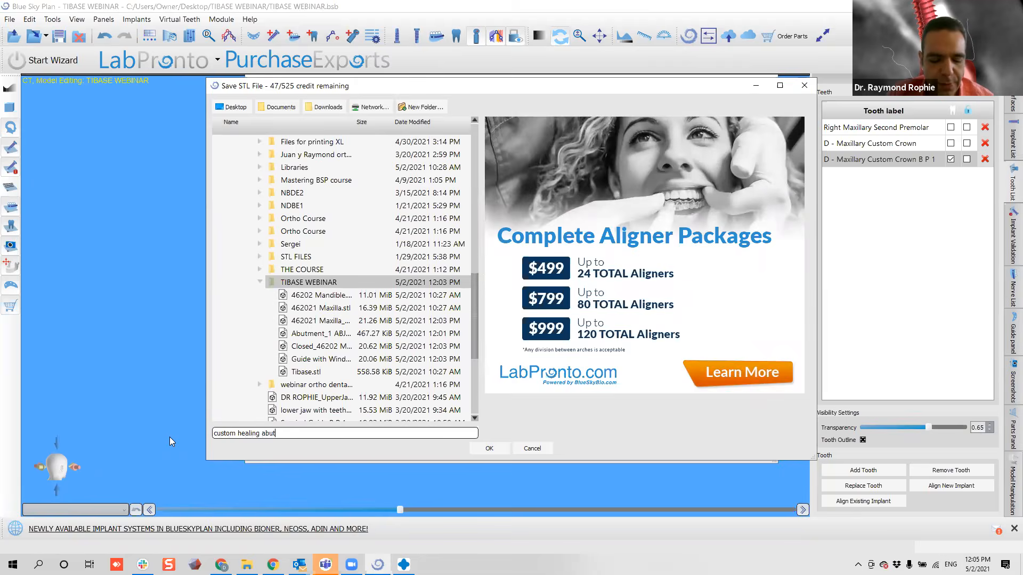
pyautogui.press('Return')
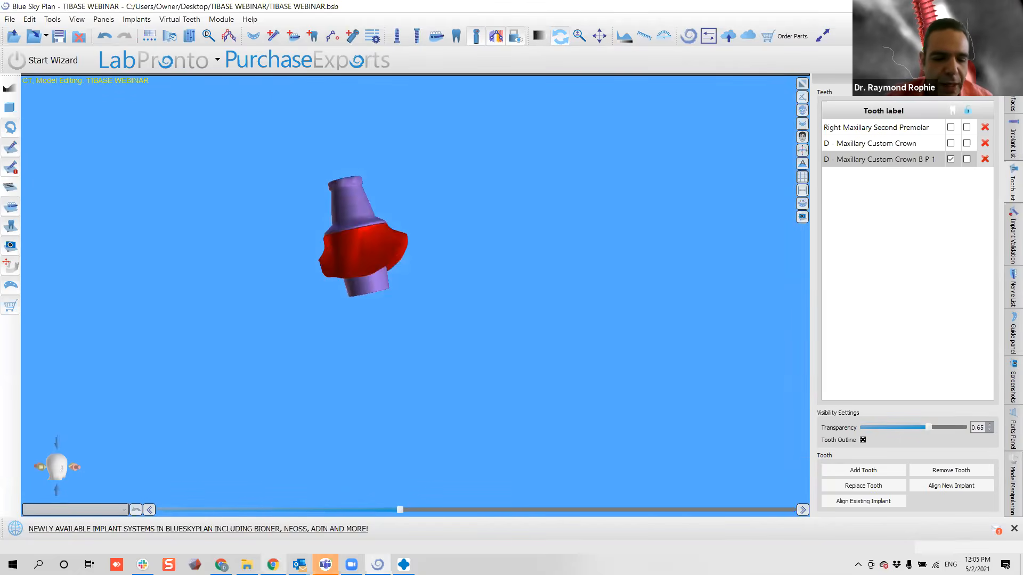
# Set up an STL export combining Abutment_1 ABJHNP with D - Maxillary Custom Crown, leaving out the B P 1 crown and separate files.
pyautogui.click(10, 19)
pyautogui.click(69, 216)
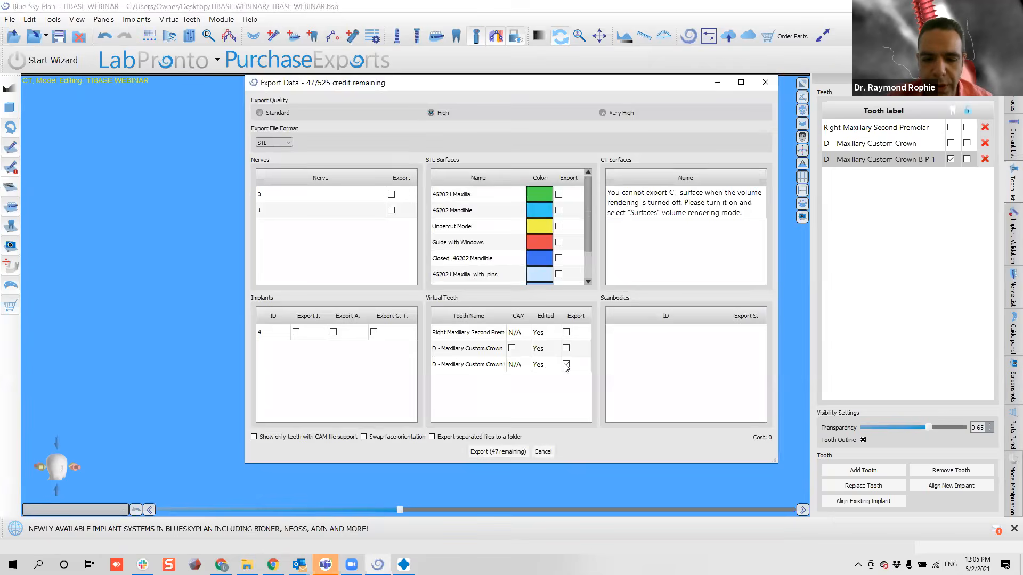
pyautogui.click(565, 348)
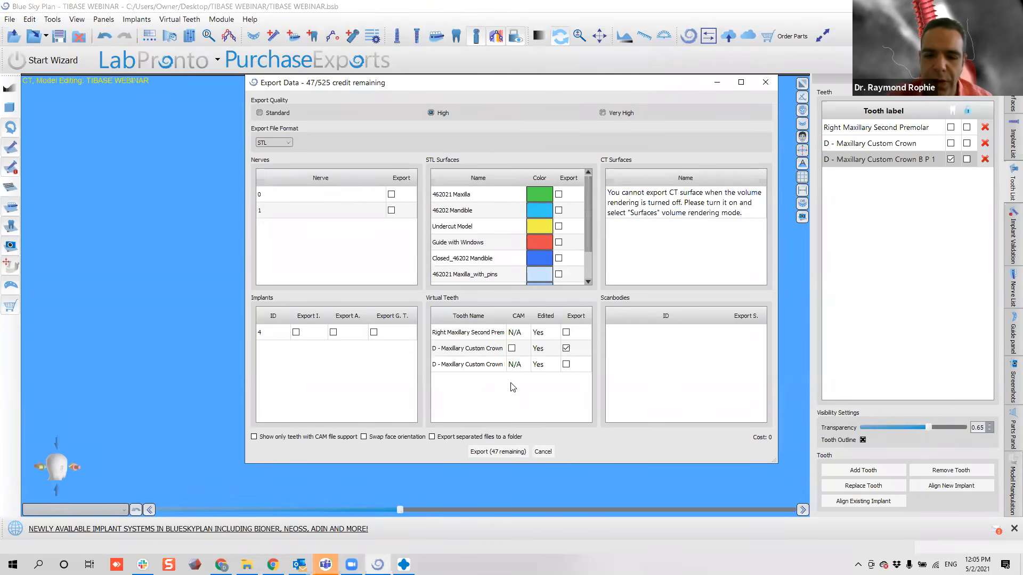
pyautogui.scroll(-2, 493, 239)
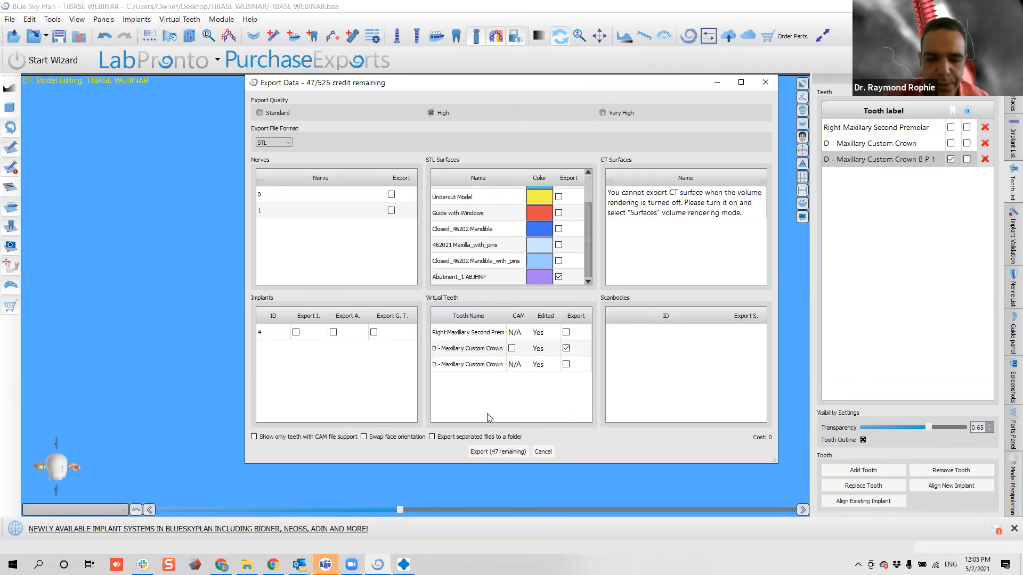
pyautogui.click(493, 452)
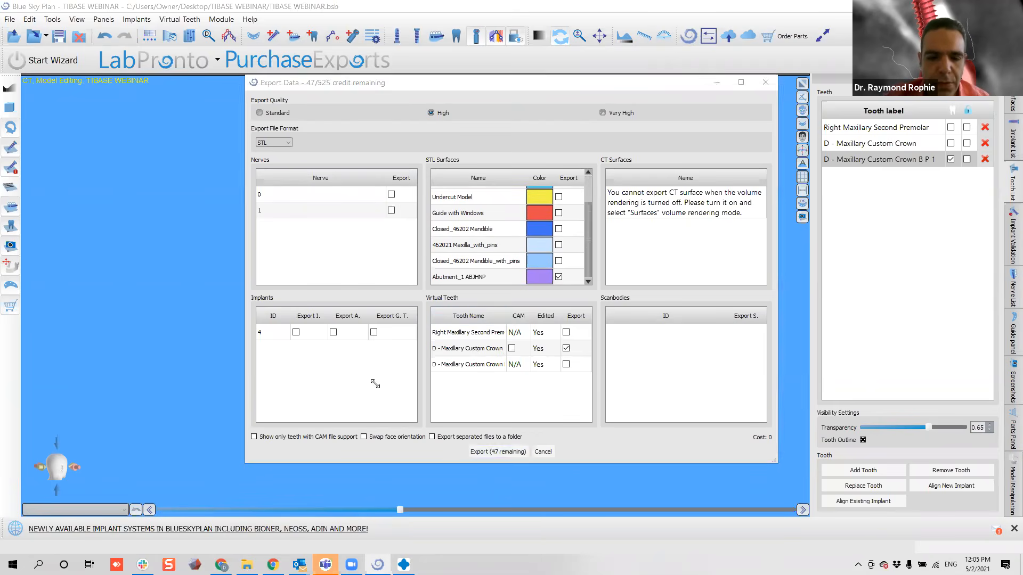
# Save the combined abutment and crown as "temporary direct to fixture" in the TIBASE WEBINAR folder.
pyautogui.moveTo(325, 433); pyautogui.dragTo(155, 421)
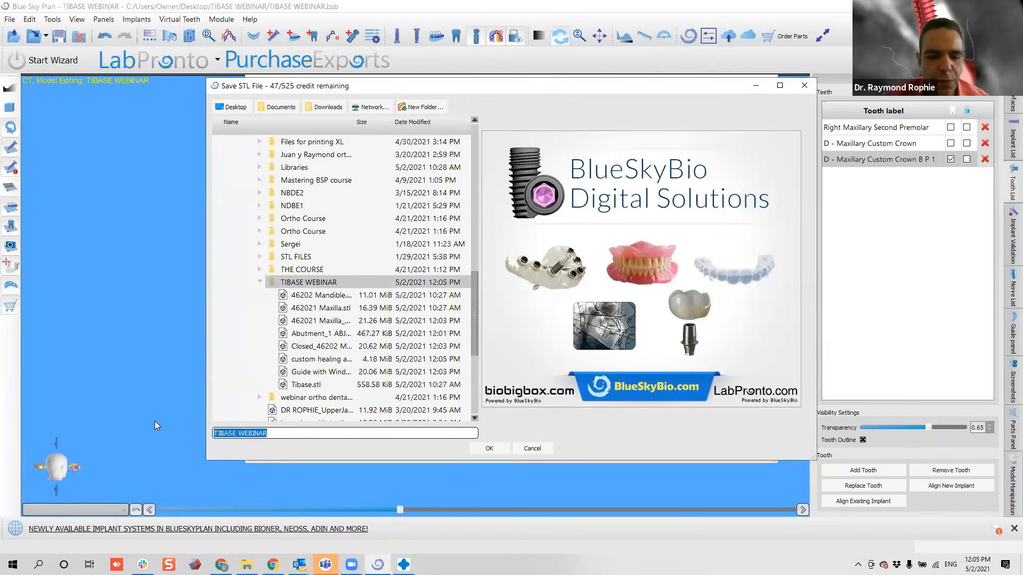
pyautogui.write('temporary ')
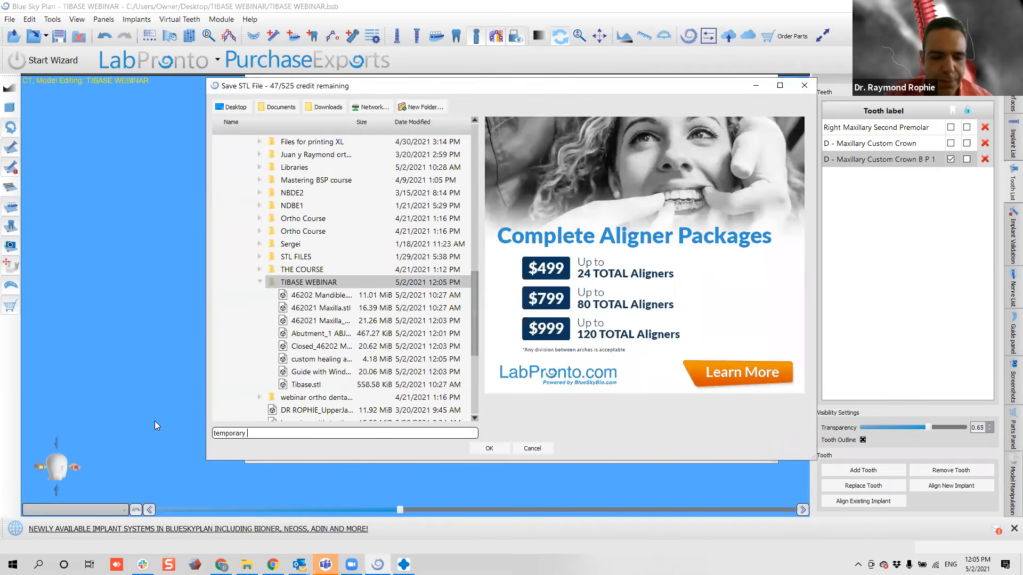
pyautogui.write('direct to d')
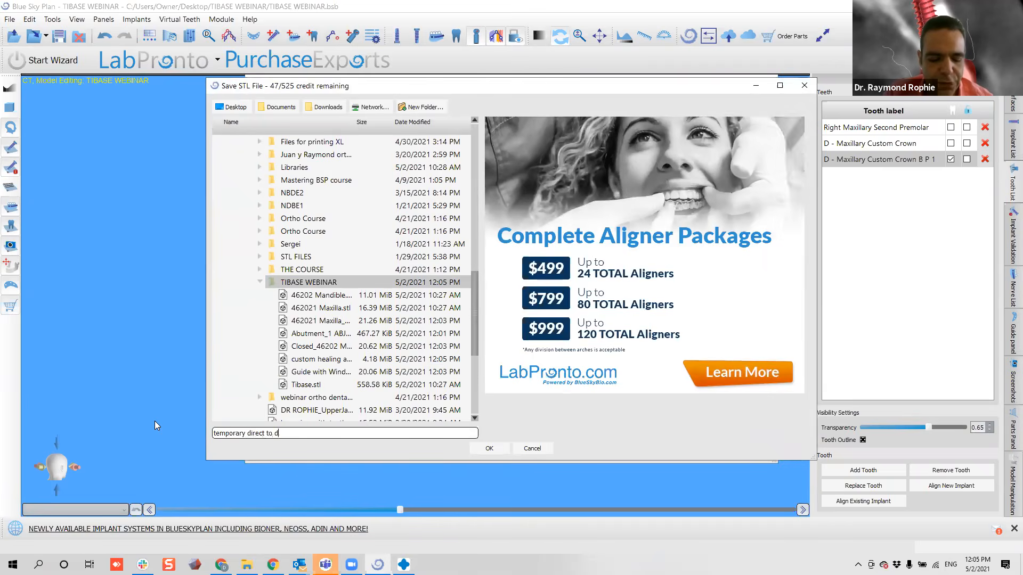
pyautogui.press('BackSpace')
pyautogui.write('fixture')
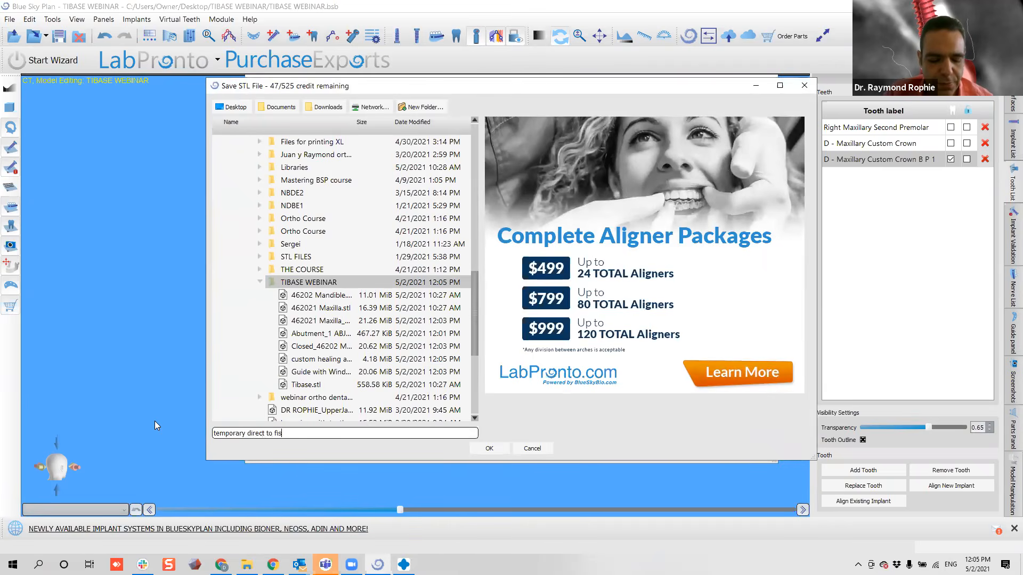
pyautogui.press('Return')
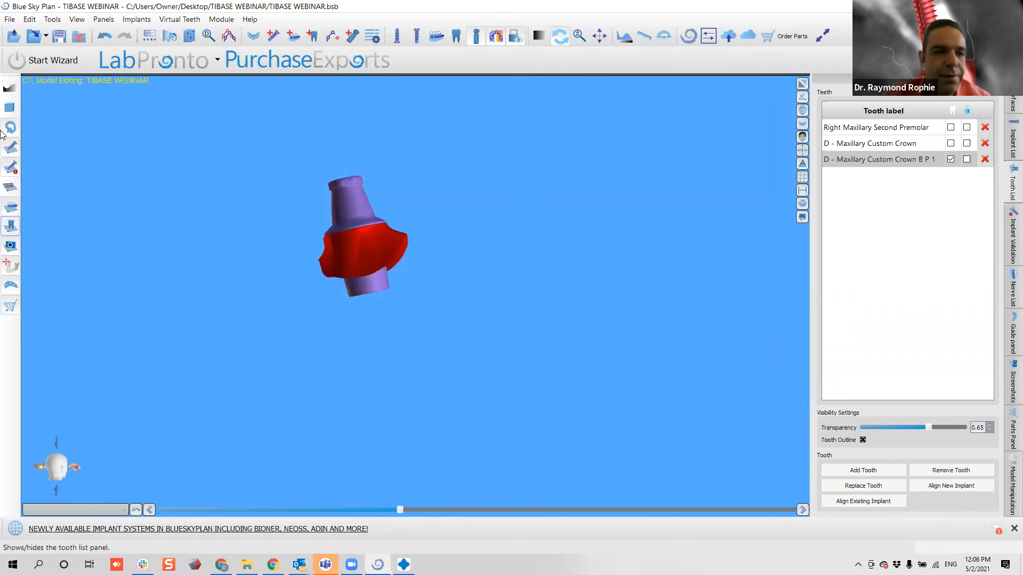
# Set up an export of only D - Maxillary Custom Crown with its CAM file, leaving out the abutment and B P 1 crown.
pyautogui.click(10, 19)
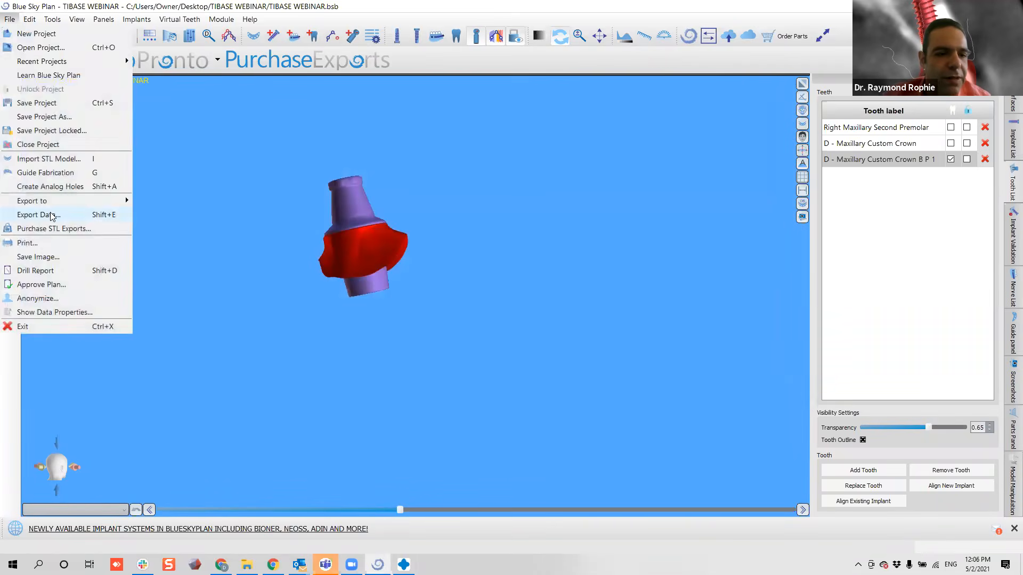
pyautogui.click(37, 214)
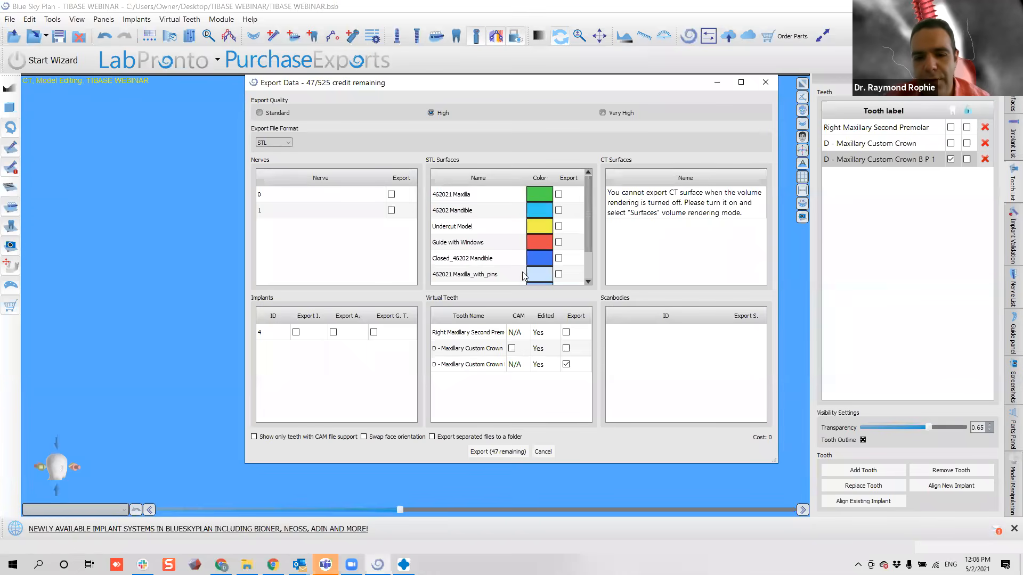
pyautogui.scroll(-1, 523, 276)
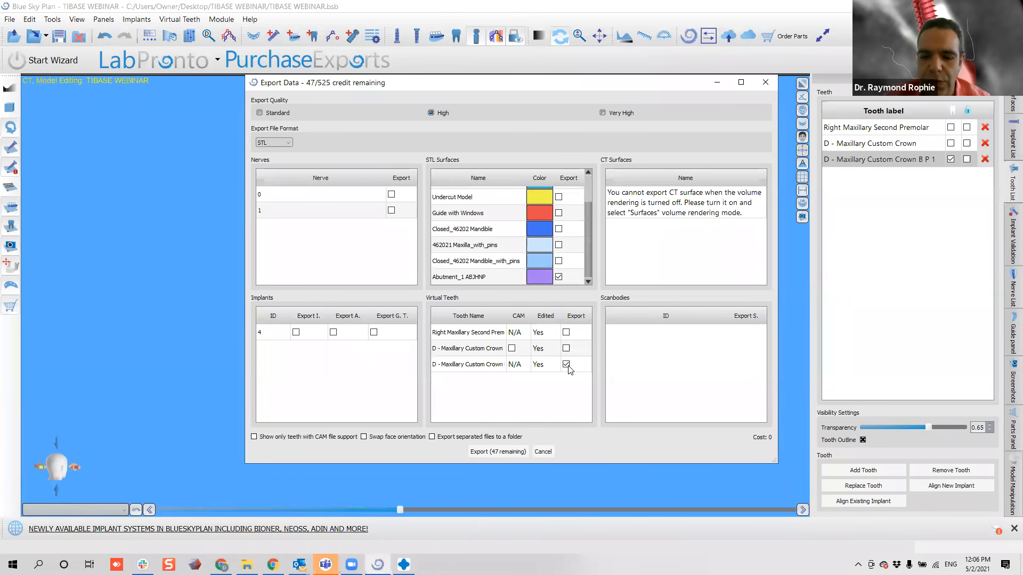
pyautogui.click(559, 277)
pyautogui.click(565, 347)
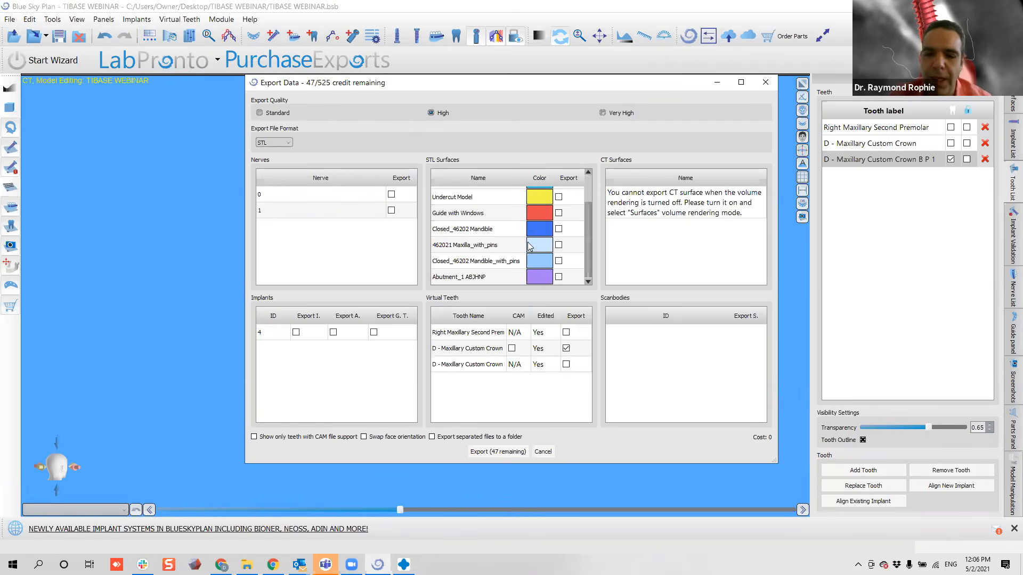
pyautogui.click(509, 345)
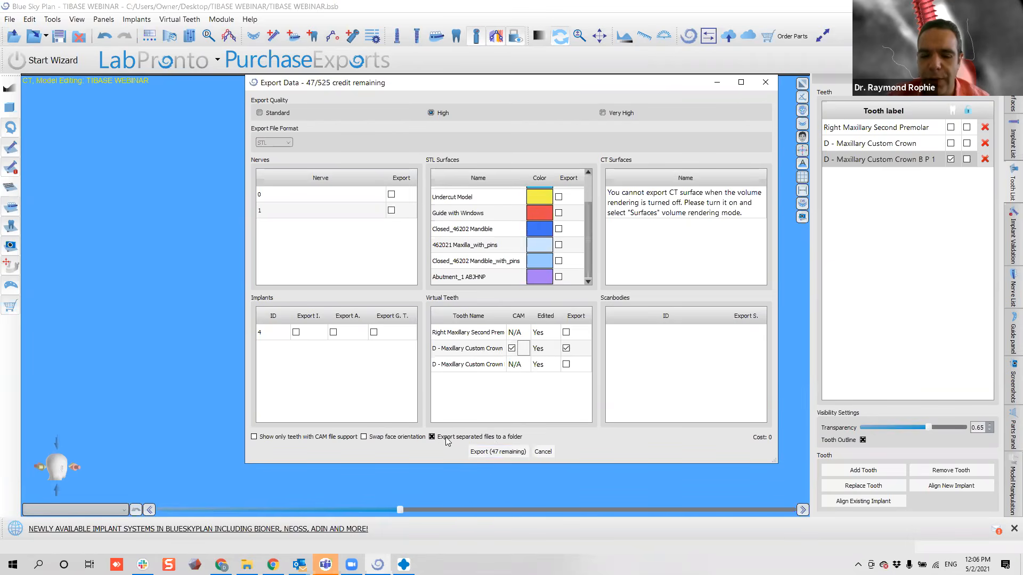
# Export the crown and its CAM file as separate files into the TIBASE WEBINAR folder, allowing existing files to be overwritten.
pyautogui.click(489, 453)
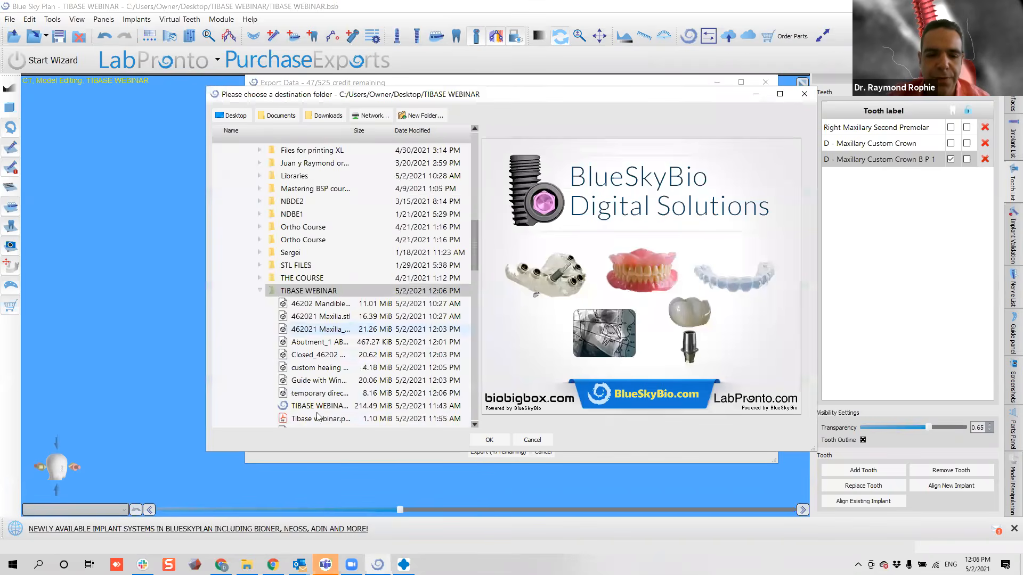
pyautogui.click(489, 440)
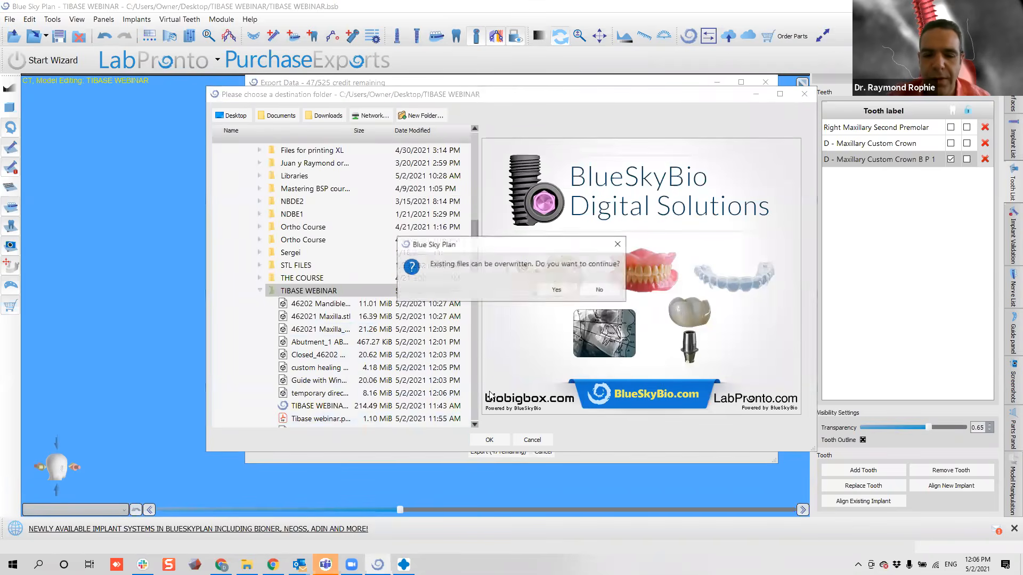
pyautogui.click(557, 290)
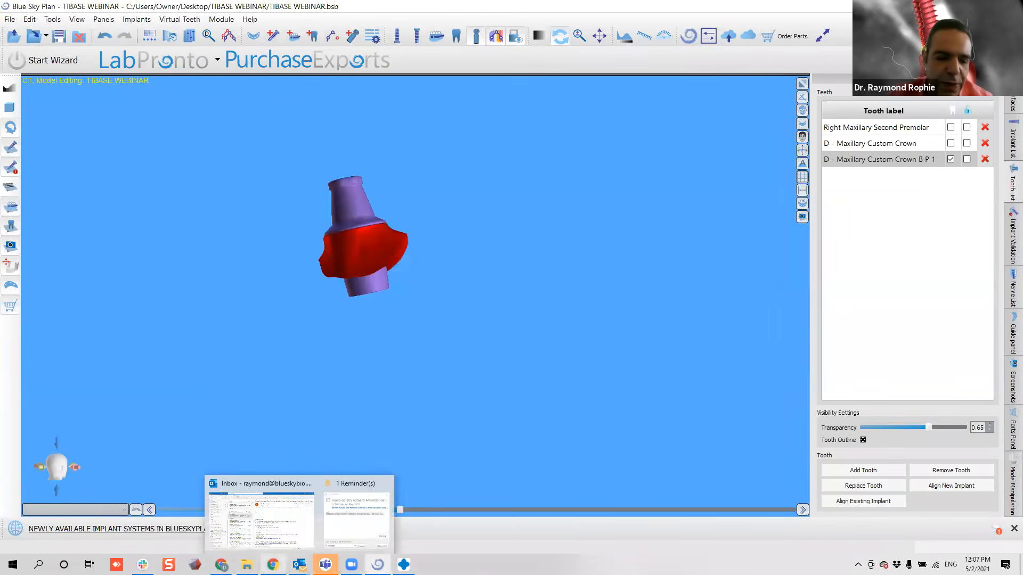
# Switch to File Explorer and review the exported crown, constructionInfo and temporary files in the maximized TIBASE WEBINAR folder with full names shown.
pyautogui.click(247, 565)
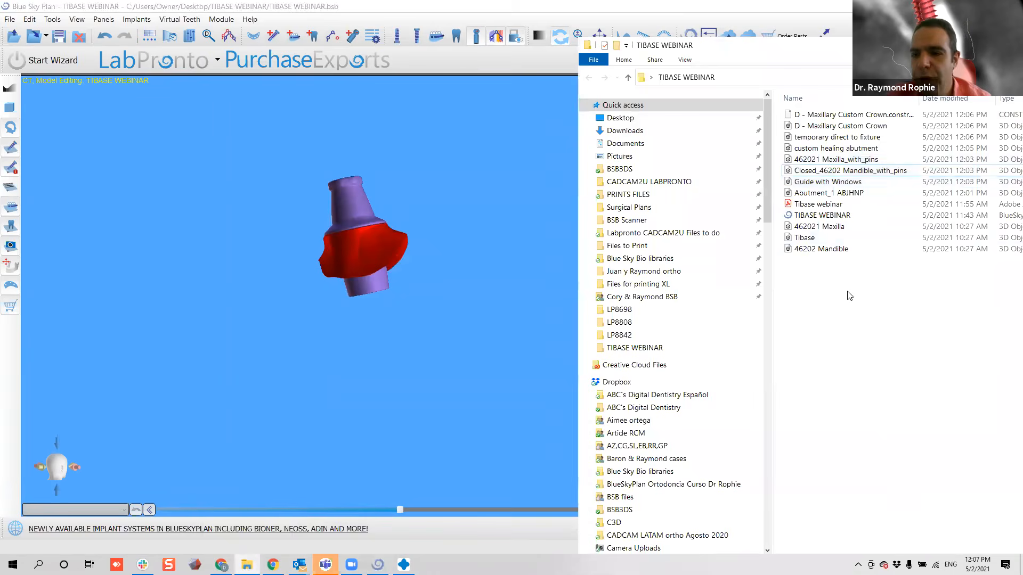
pyautogui.click(891, 115)
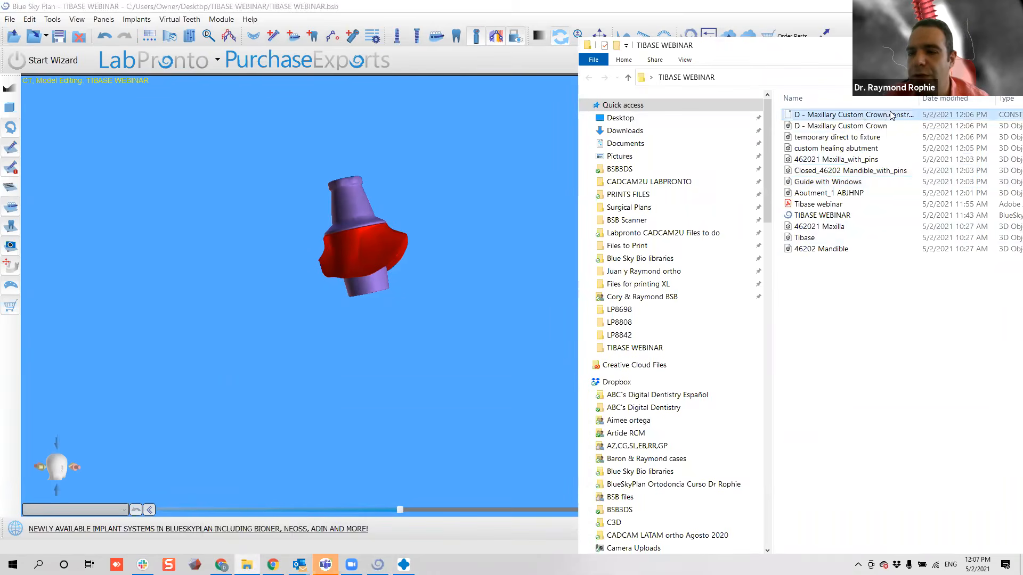
pyautogui.moveTo(920, 103); pyautogui.dragTo(963, 103)
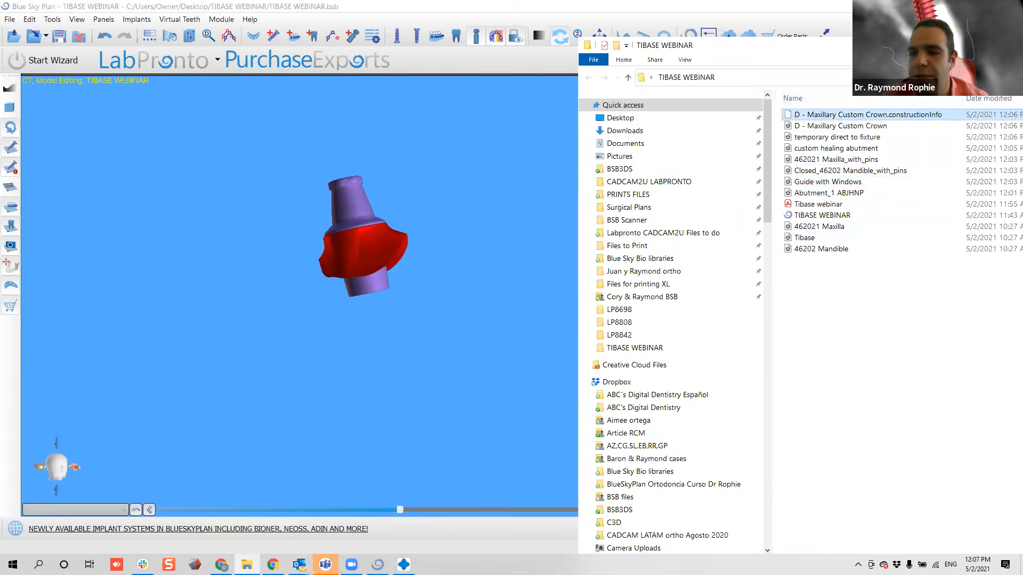
pyautogui.click(911, 78)
pyautogui.doubleClick(906, 46)
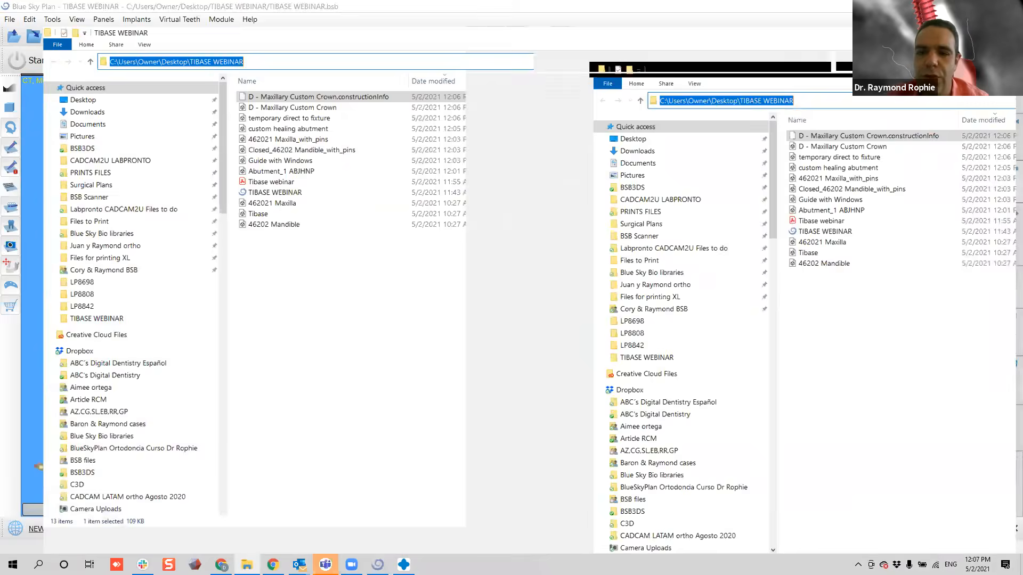
pyautogui.click(319, 88)
pyautogui.click(320, 90)
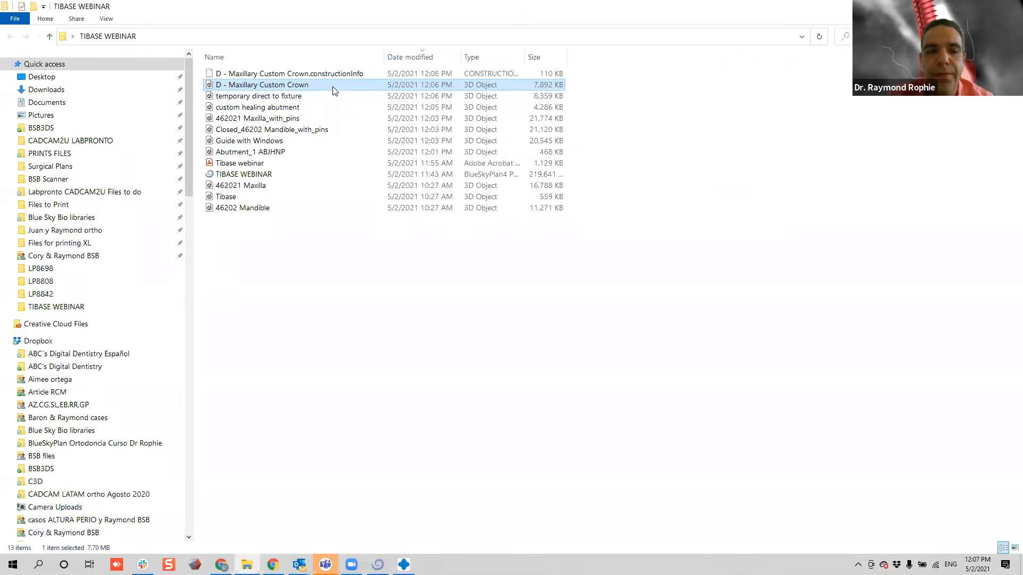
pyautogui.click(308, 100)
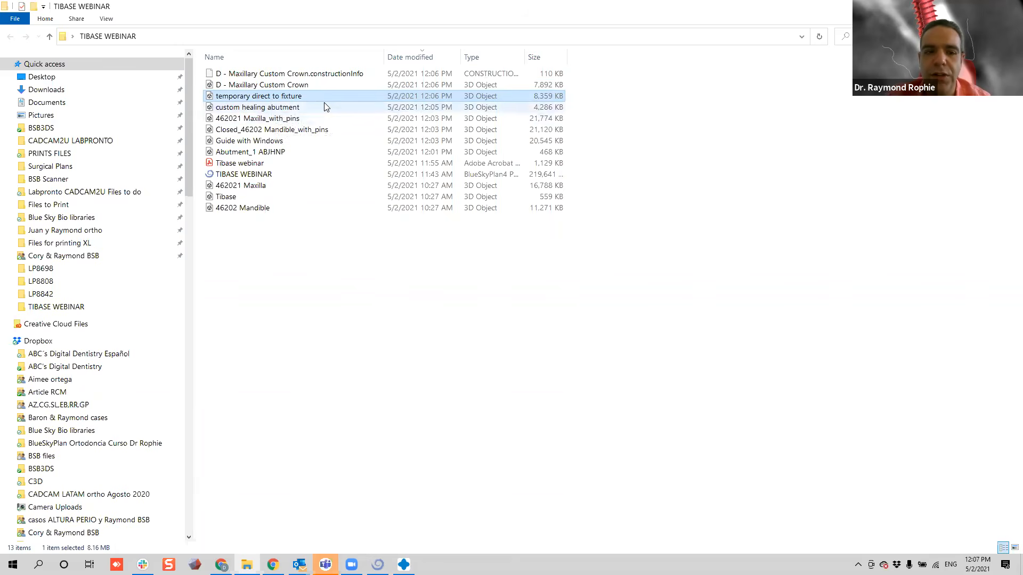
# Load D - Maxillary Custom Crown, temporary direct to fixture and custom healing abutment into CHITUBOX and space them in a row beside the dental models.
pyautogui.moveTo(605, 81); pyautogui.dragTo(529, 108)
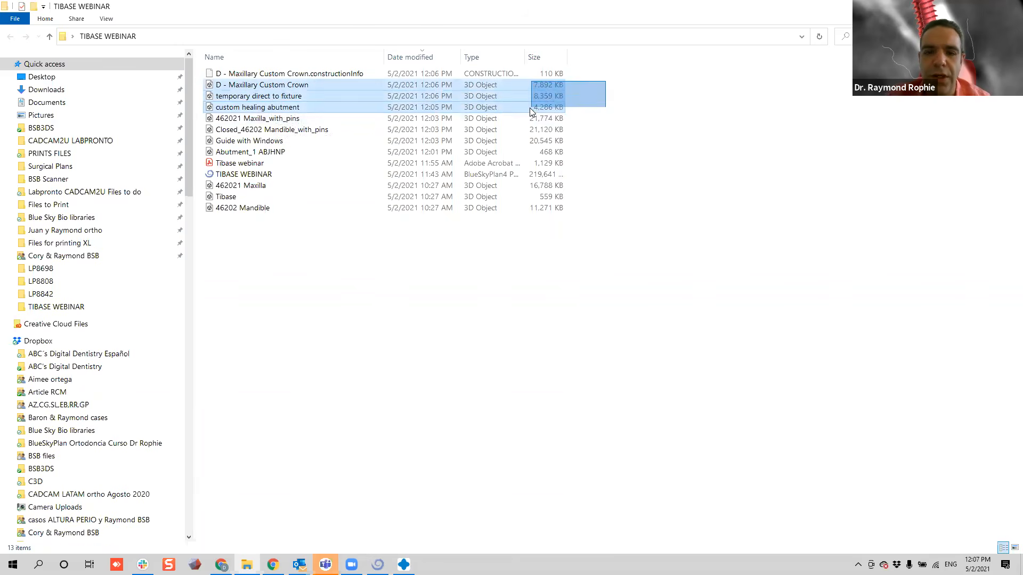
pyautogui.moveTo(325, 96); pyautogui.dragTo(518, 169)
pyautogui.moveTo(519, 359); pyautogui.dragTo(484, 80)
pyautogui.moveTo(487, 115)
pyautogui.mouseDown()
pyautogui.moveTo(497, 128)
pyautogui.moveTo(486, 109)
pyautogui.mouseUp()
pyautogui.moveTo(463, 210)
pyautogui.mouseDown()
pyautogui.moveTo(497, 174)
pyautogui.moveTo(505, 133)
pyautogui.mouseUp()
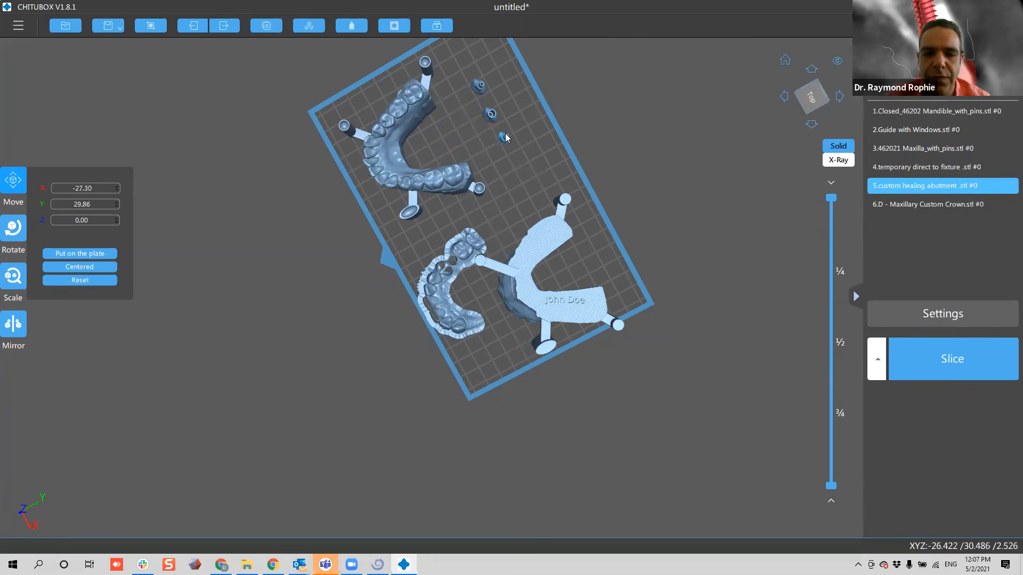
# Examine the custom healing abutment up close from the side and above, including its screw channel, and compare it with the neighbouring crowns.
pyautogui.moveTo(574, 165); pyautogui.dragTo(458, 104)
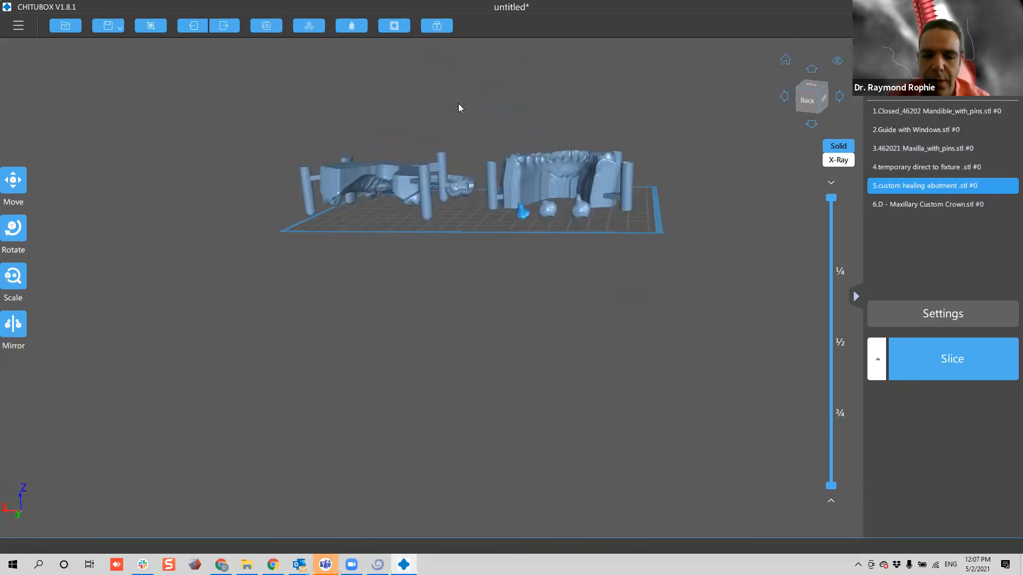
pyautogui.scroll(10, 567, 172)
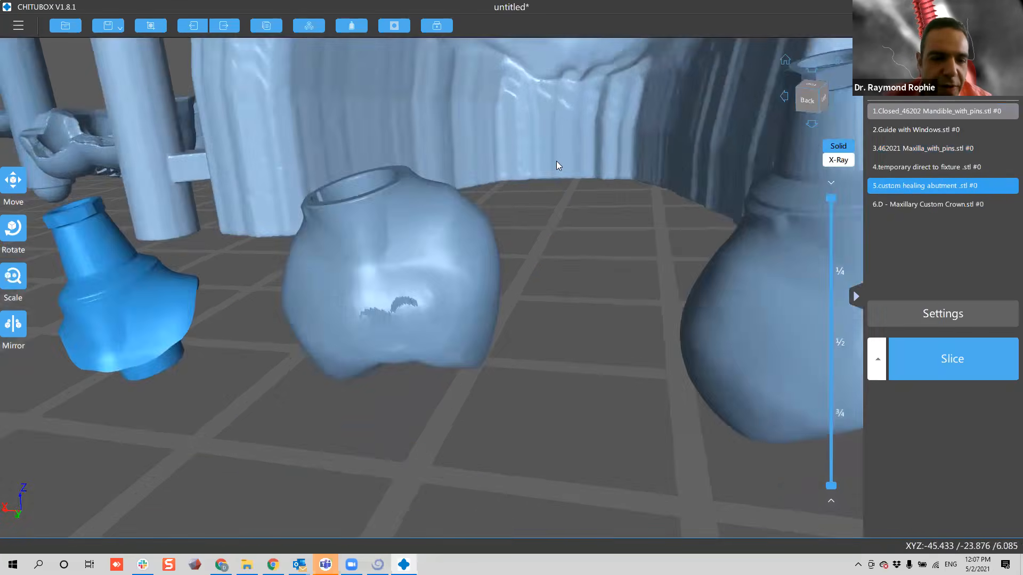
pyautogui.scroll(-5, 557, 161)
pyautogui.moveTo(361, 223)
pyautogui.mouseDown()
pyautogui.moveTo(329, 246)
pyautogui.moveTo(321, 228)
pyautogui.moveTo(328, 260)
pyautogui.moveTo(322, 244)
pyautogui.mouseUp()
pyautogui.moveTo(322, 244)
pyautogui.mouseDown(button='right')
pyautogui.moveTo(321, 292)
pyautogui.moveTo(347, 249)
pyautogui.mouseUp(button='right')
pyautogui.scroll(-3, 354, 269)
pyautogui.scroll(8, 370, 287)
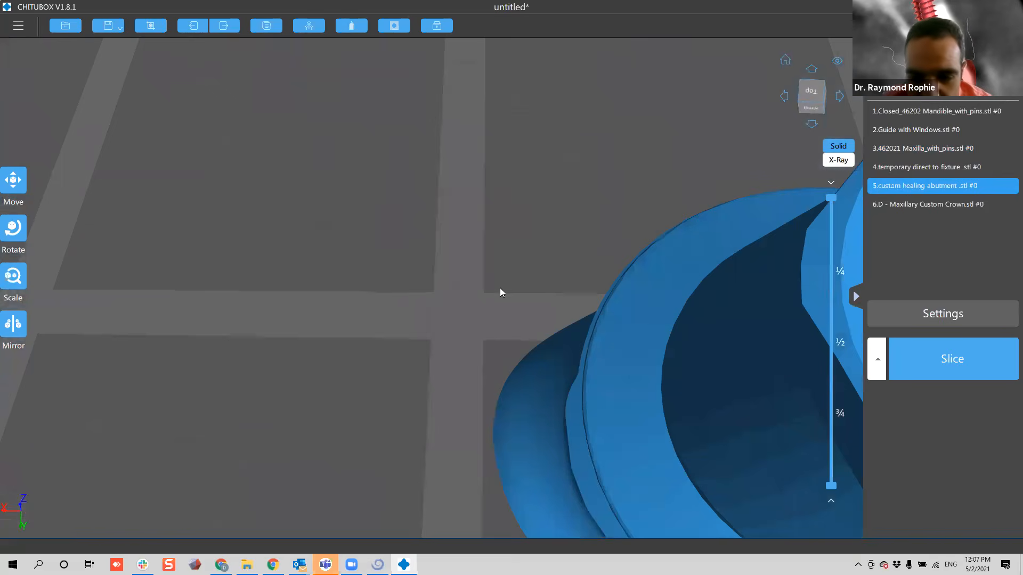
pyautogui.scroll(-4, 500, 290)
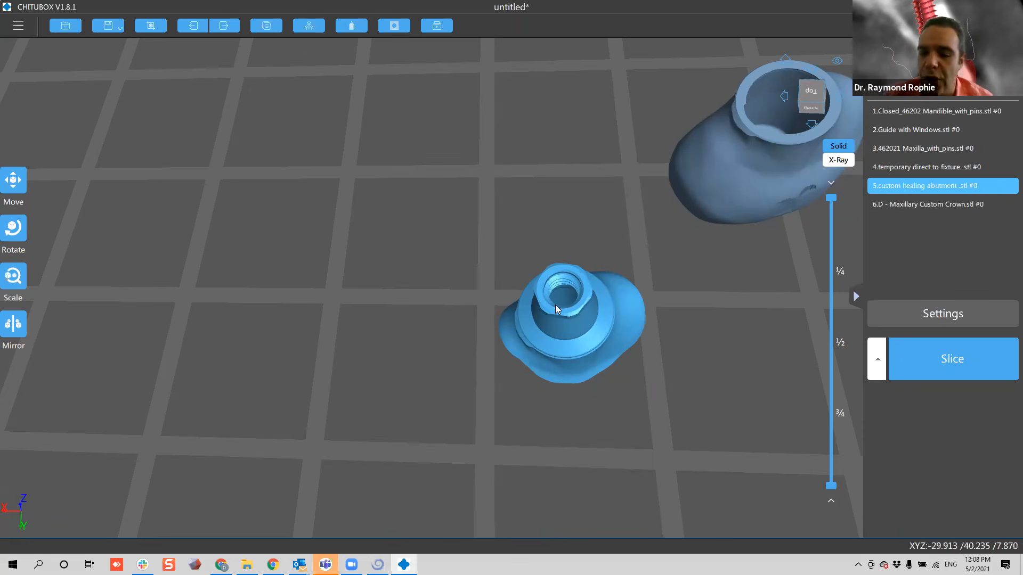
pyautogui.scroll(-3, 568, 302)
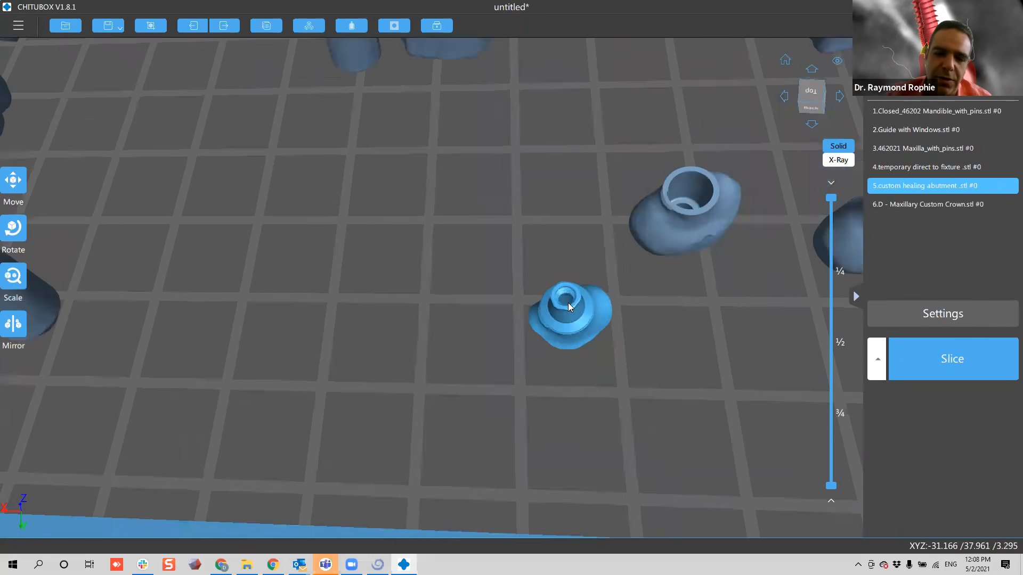
pyautogui.moveTo(601, 326); pyautogui.dragTo(507, 342, button='middle')
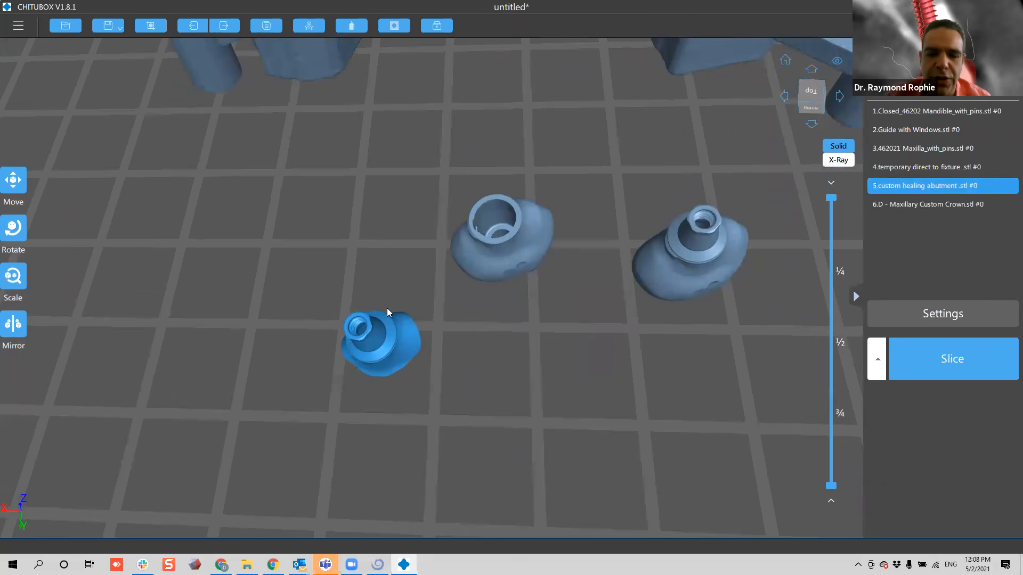
# Inspect the hollow crown and the temporary direct to fixture part up close, and review the whole build plate layout.
pyautogui.click(496, 259)
pyautogui.moveTo(493, 356); pyautogui.dragTo(542, 284, button='right')
pyautogui.scroll(2, 433, 313)
pyautogui.click(473, 290)
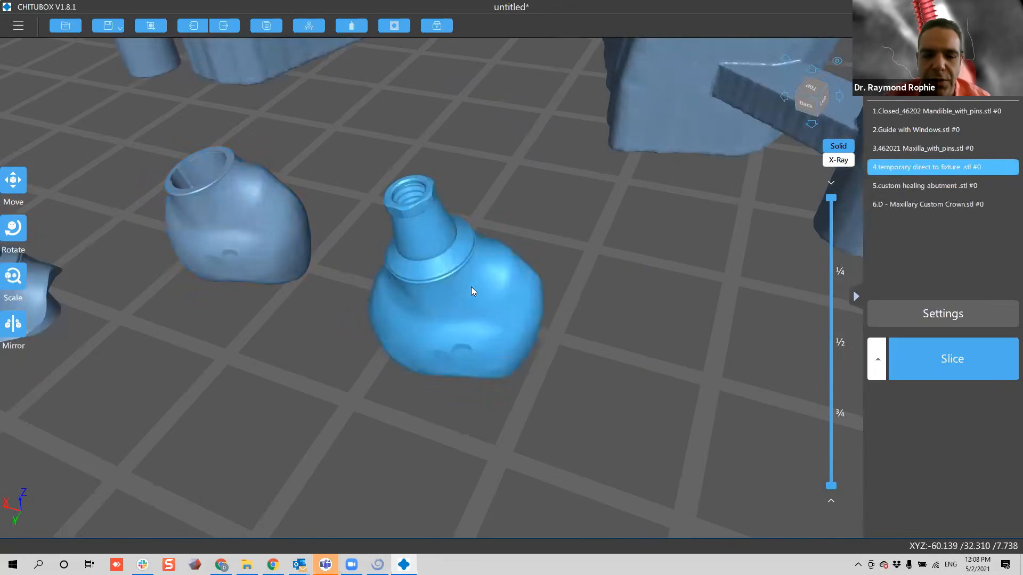
pyautogui.scroll(-5, 472, 294)
pyautogui.moveTo(471, 304); pyautogui.dragTo(347, 281, button='right')
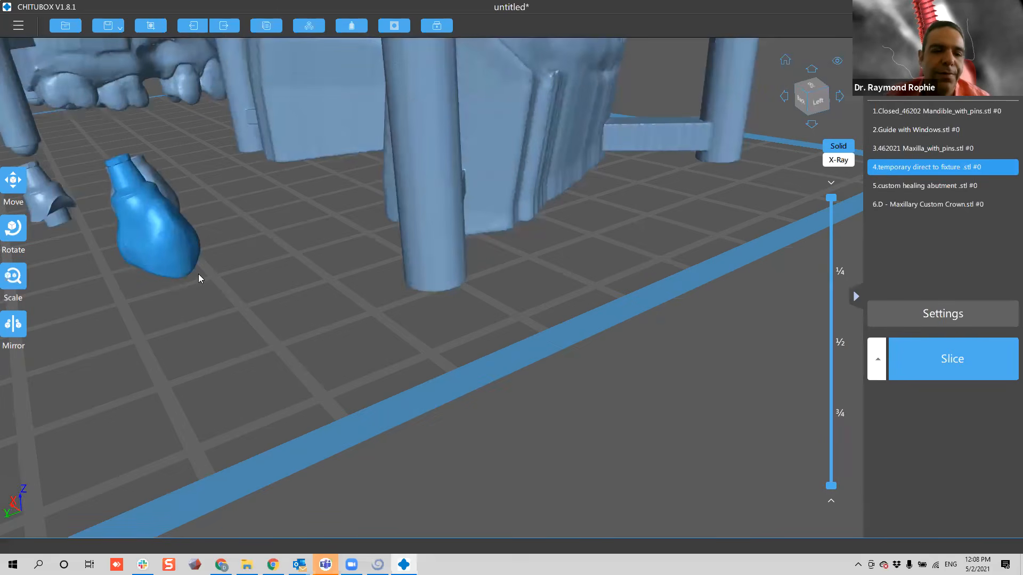
pyautogui.moveTo(441, 335); pyautogui.dragTo(422, 387, button='right')
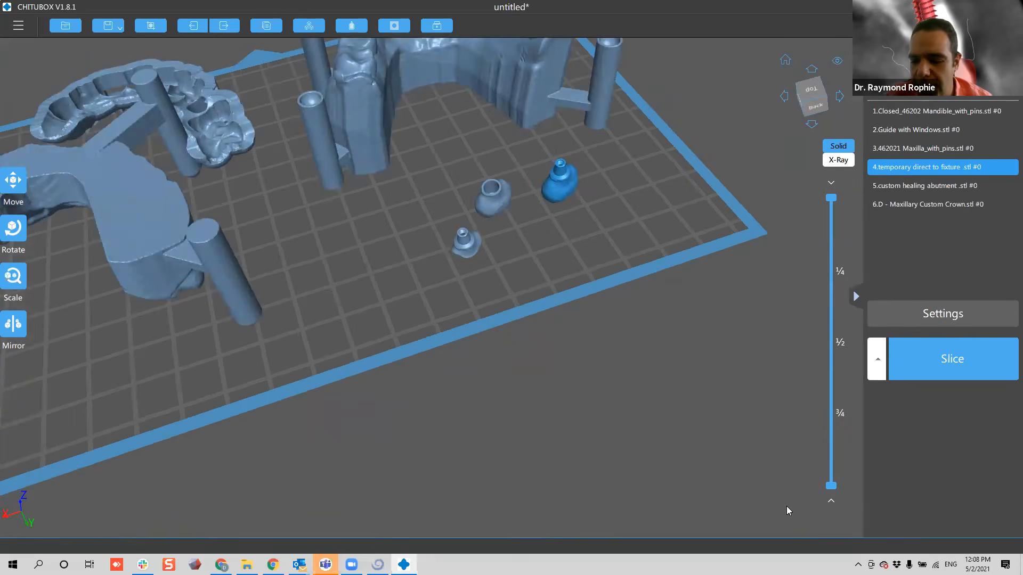
pyautogui.scroll(-3, 379, 322)
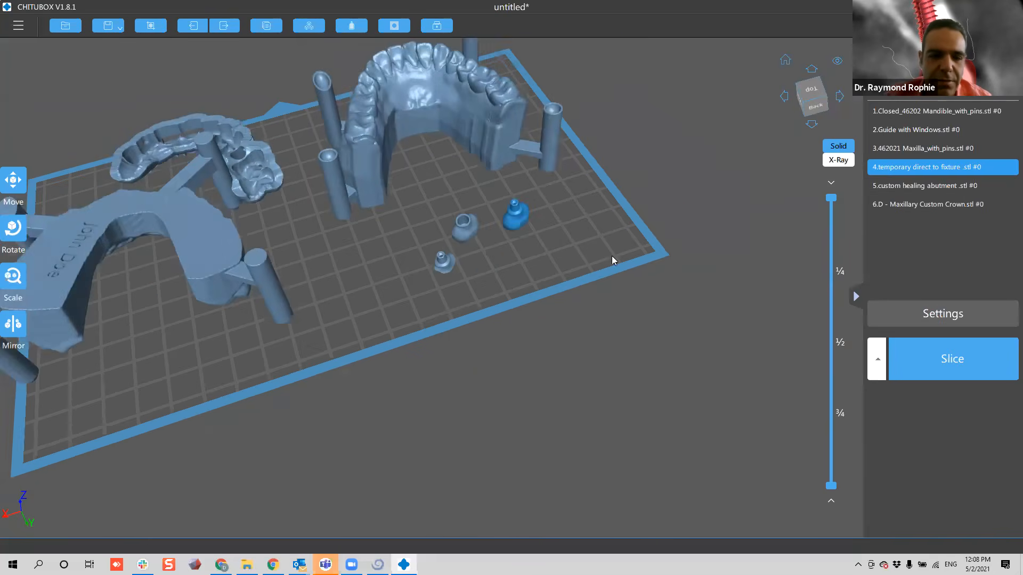
# Move Guide with Windows to about X 25, Y -28 on the build plate, farther from the edge.
pyautogui.moveTo(609, 288); pyautogui.dragTo(680, 308)
pyautogui.moveTo(679, 309); pyautogui.dragTo(390, 542, button='right')
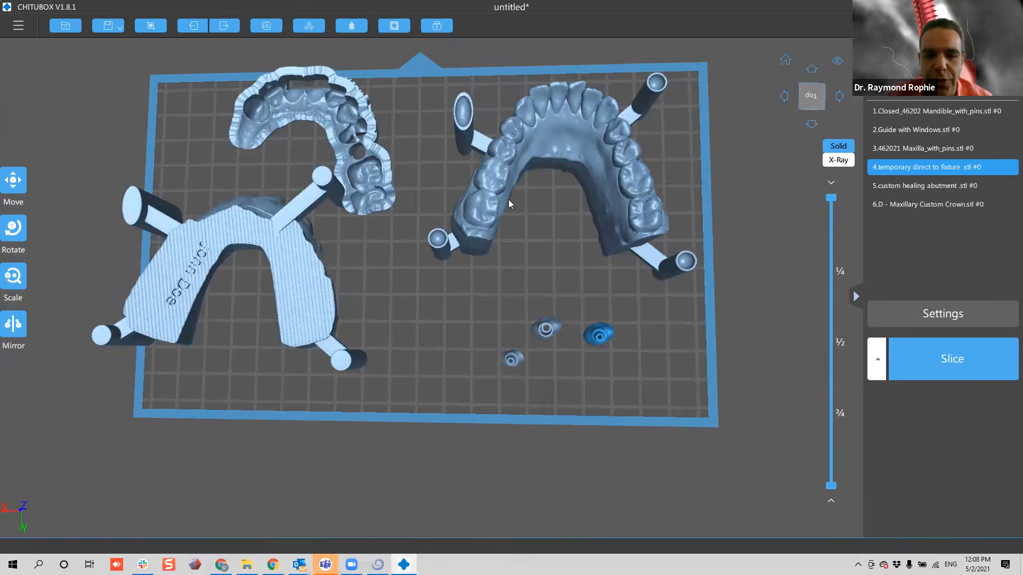
pyautogui.moveTo(289, 144); pyautogui.dragTo(314, 155)
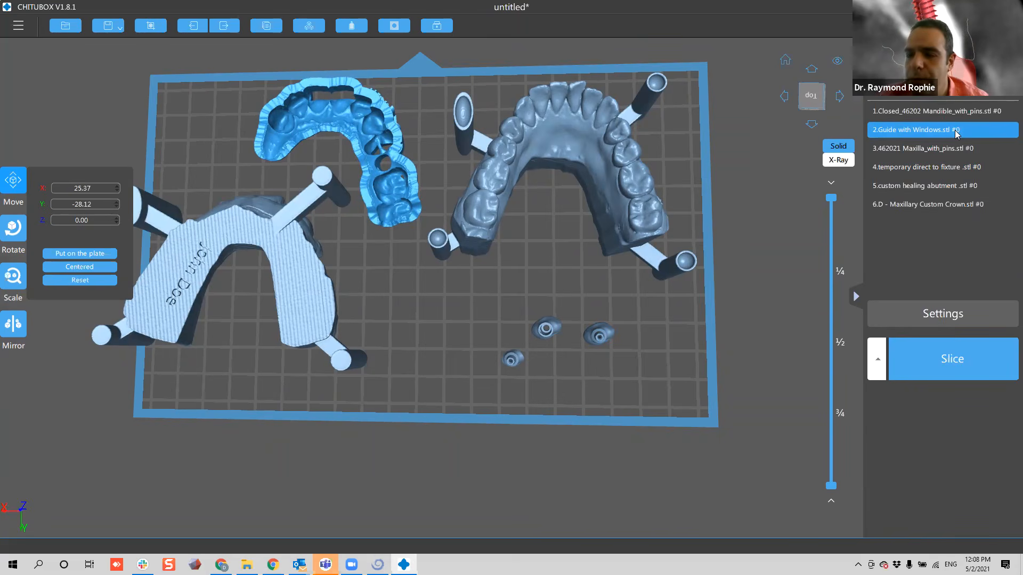
# Switch to Blue Sky Plan and look over the list of services offered through LabPronto.
pyautogui.hotkey('alt', 'Tab')
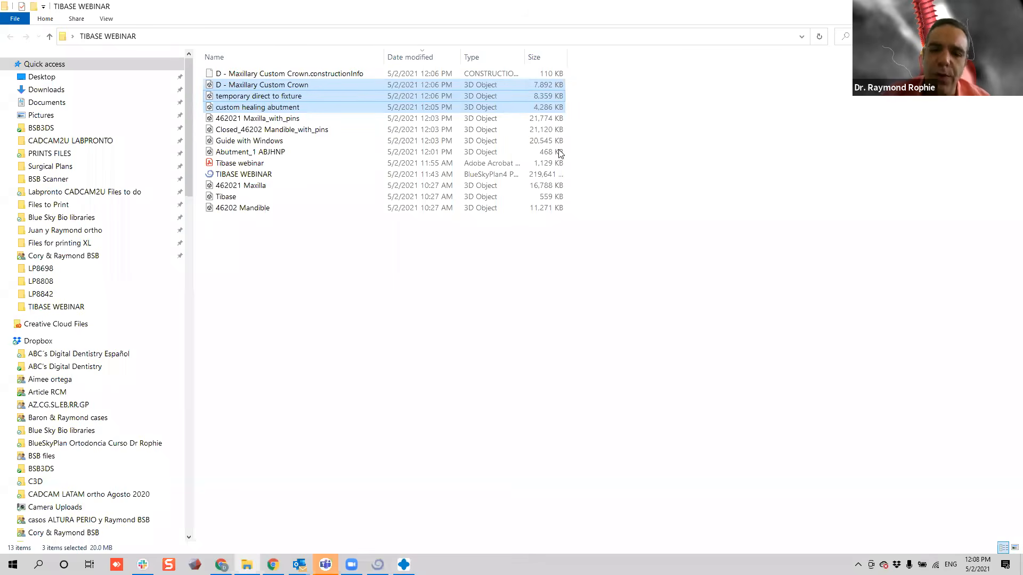
pyautogui.click(377, 565)
pyautogui.moveTo(143, 291); pyautogui.dragTo(360, 188)
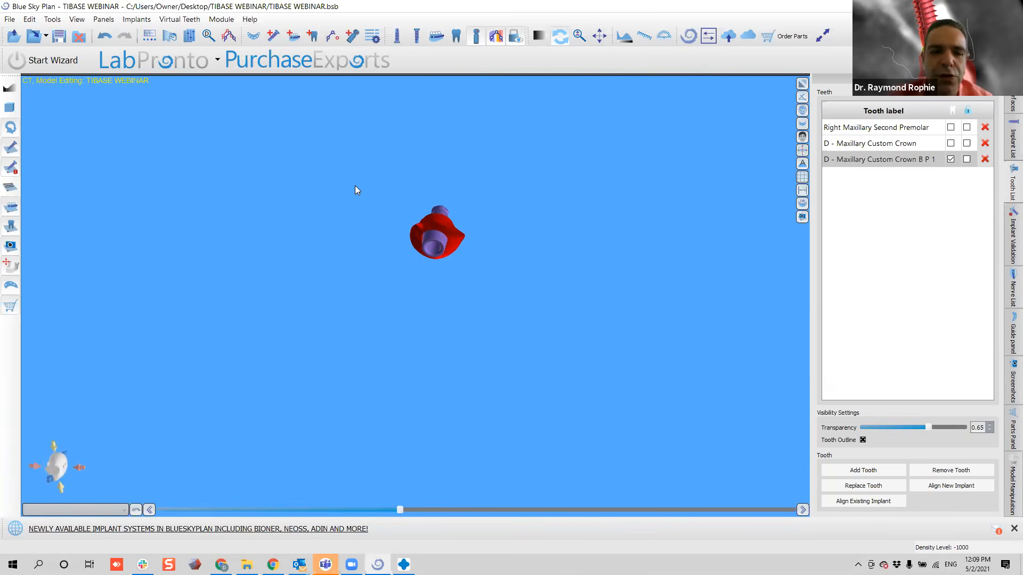
pyautogui.click(155, 59)
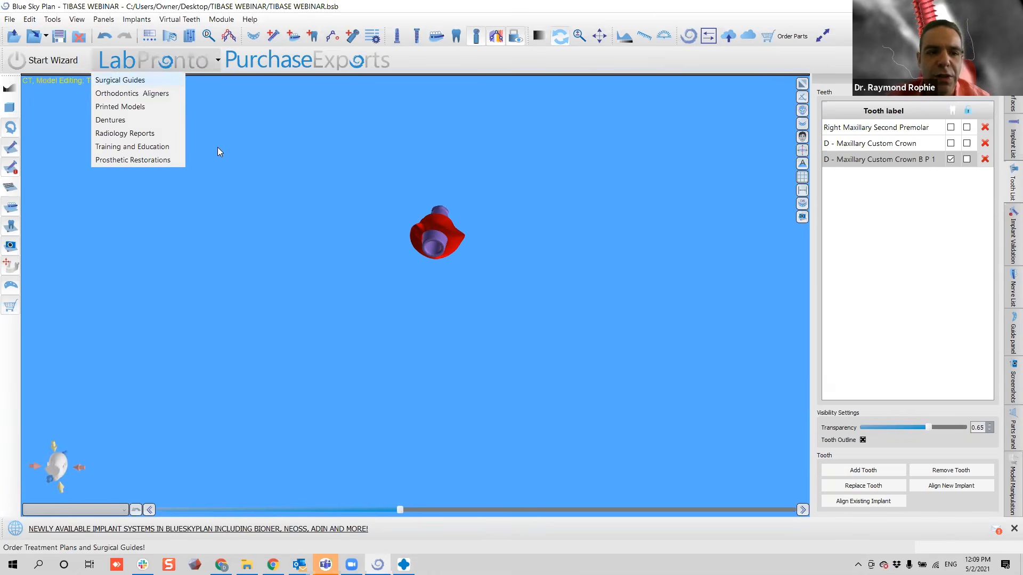
pyautogui.click(235, 311)
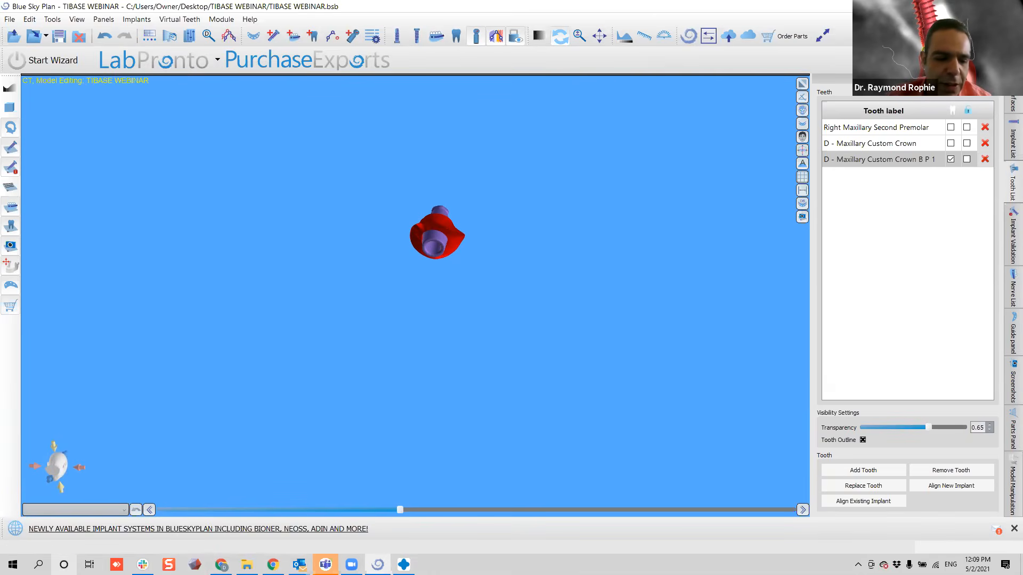
# Find PowerPoint through the Windows search and launch it.
pyautogui.click(38, 565)
pyautogui.click(595, 419)
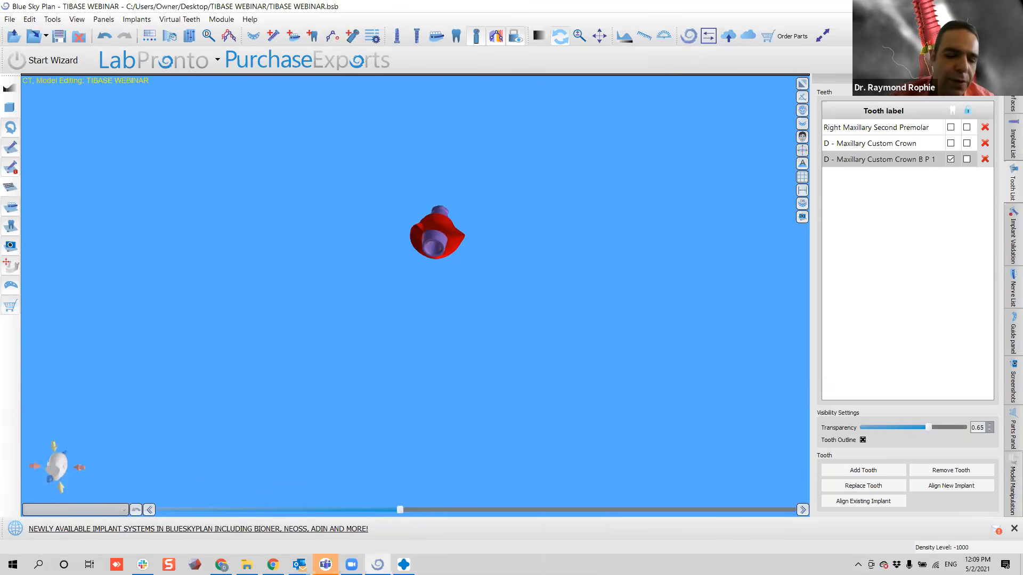
pyautogui.click(38, 565)
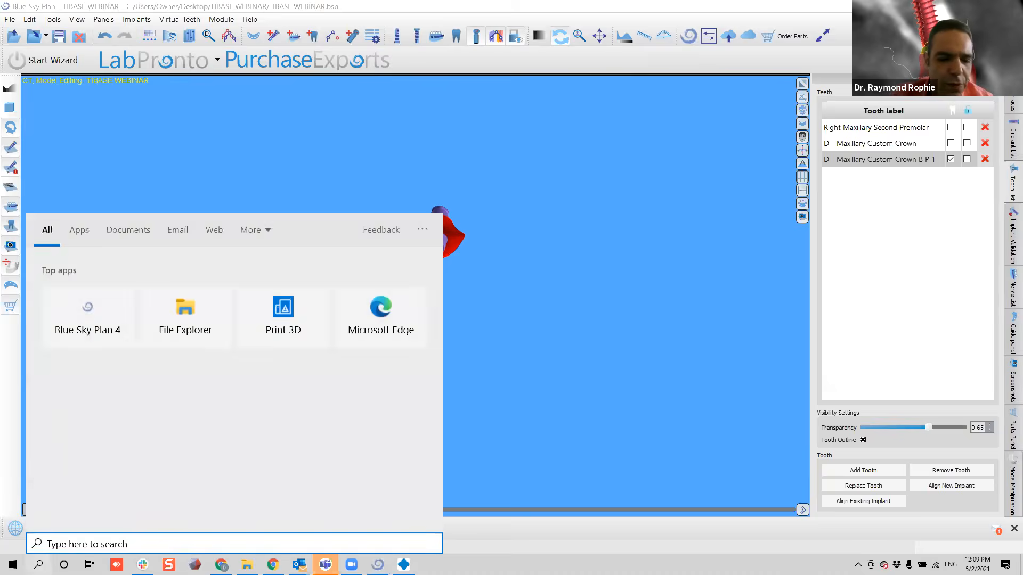
pyautogui.write('powere')
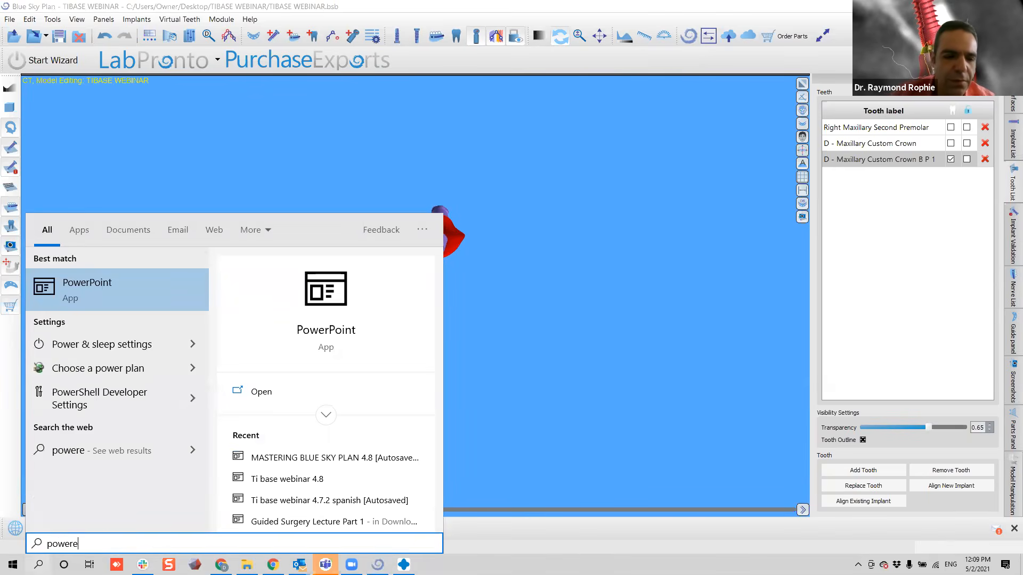
pyautogui.click(146, 294)
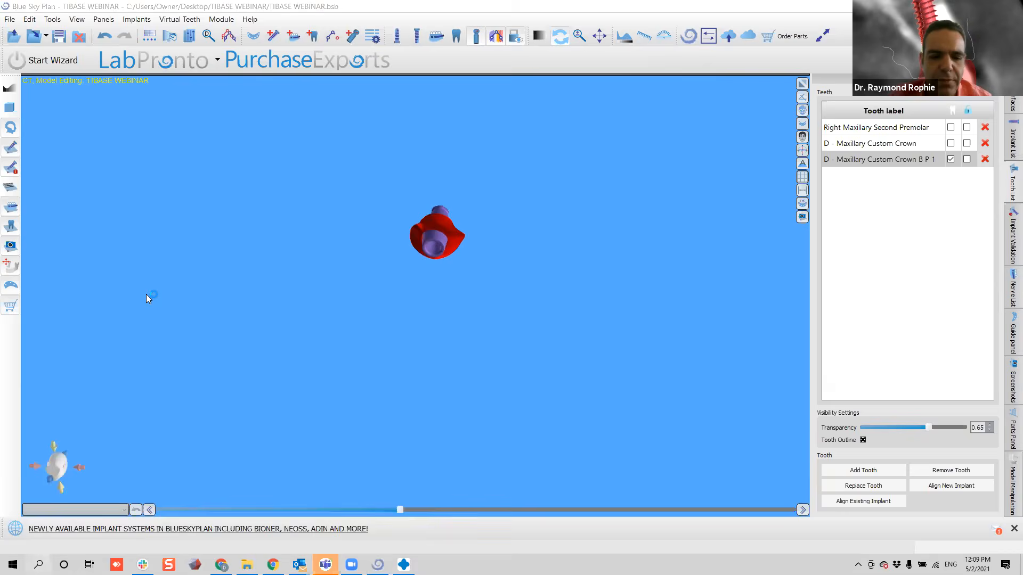
# Start a LabPronto Surgical Guides order from Blue Sky Plan and accept saving the case.
pyautogui.click(182, 65)
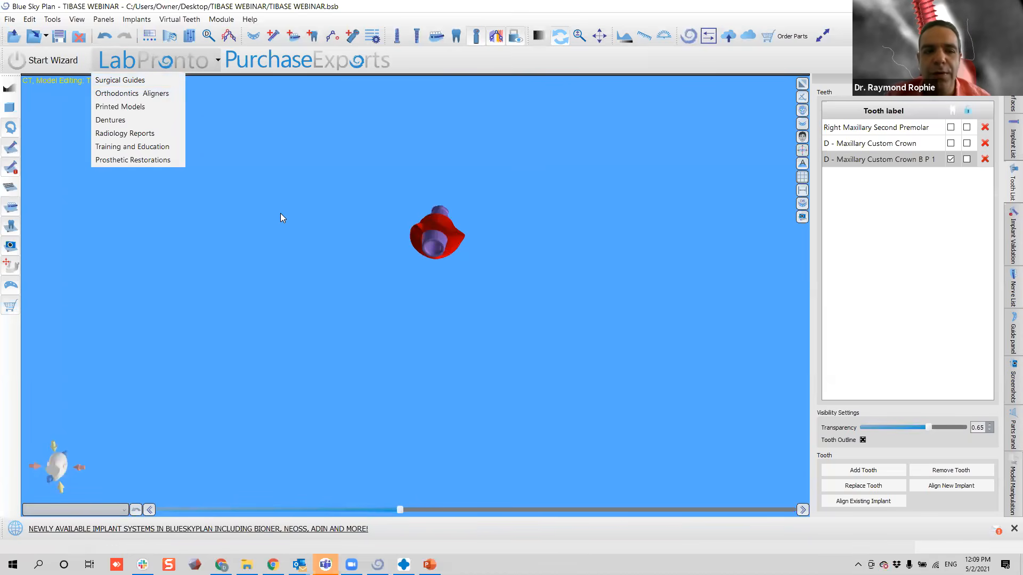
pyautogui.click(141, 84)
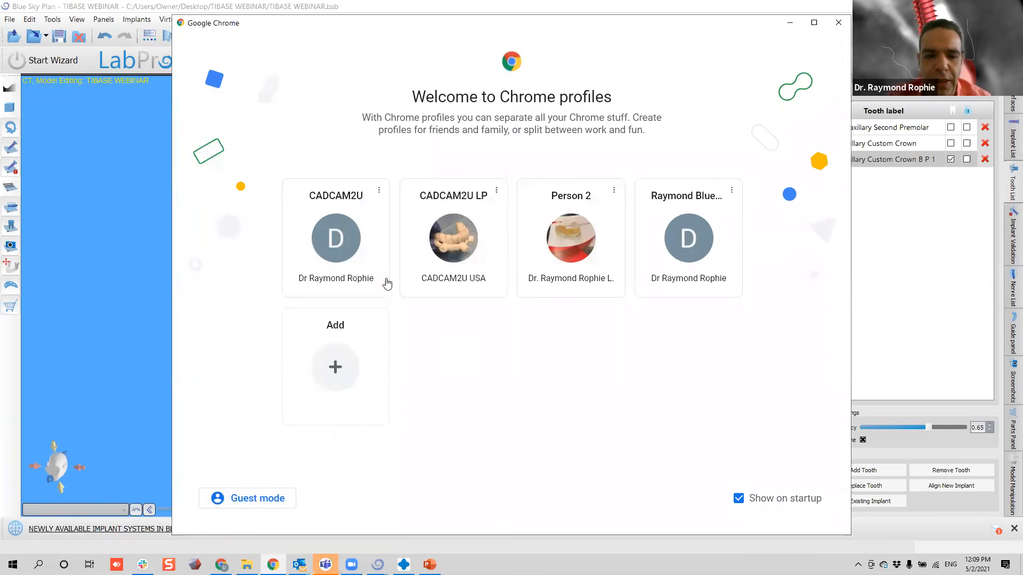
pyautogui.click(786, 26)
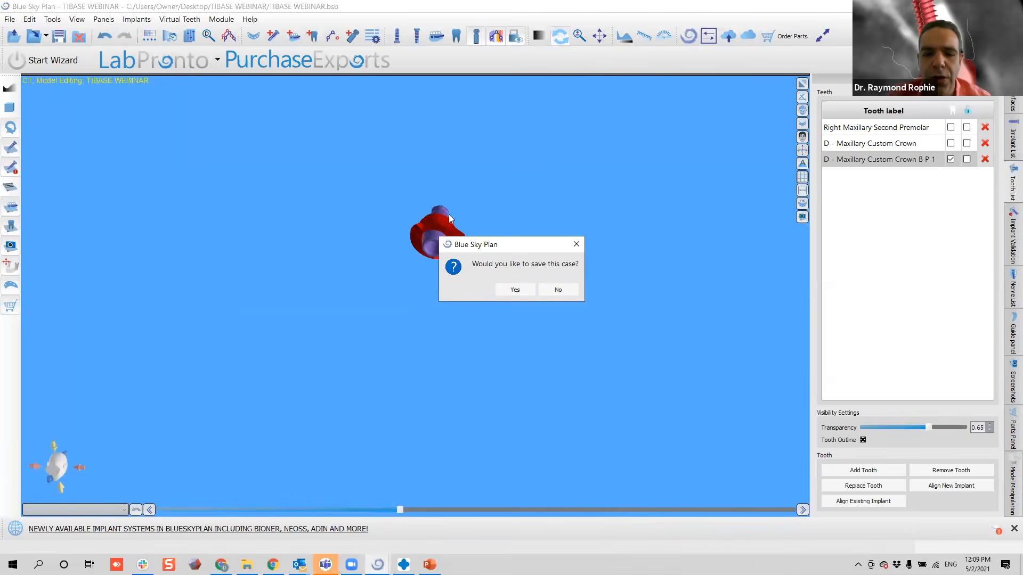
pyautogui.click(516, 288)
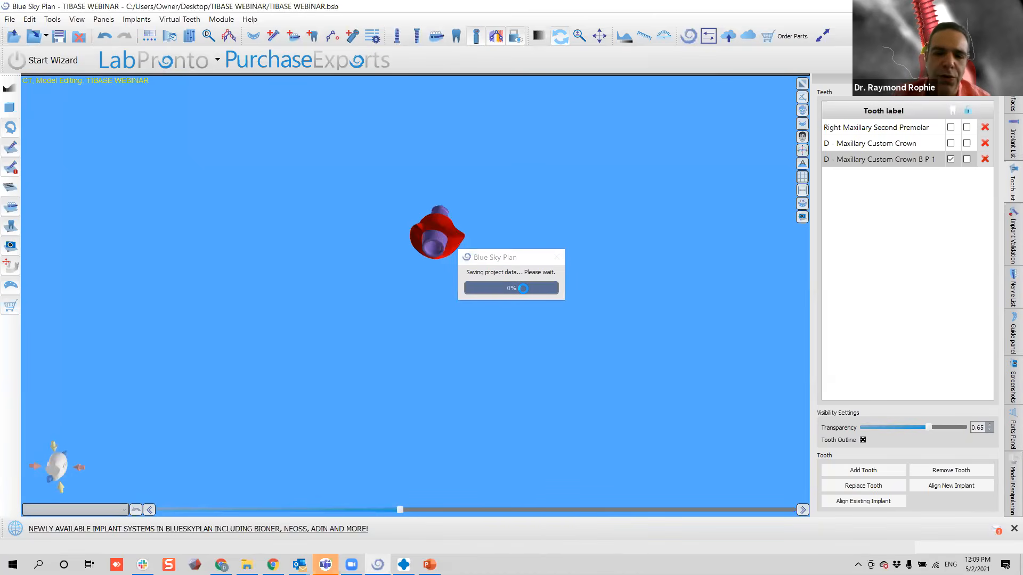
# Switch to Chrome with one of the saved profiles, open labpronto.com and maximize the browser window.
pyautogui.click(273, 565)
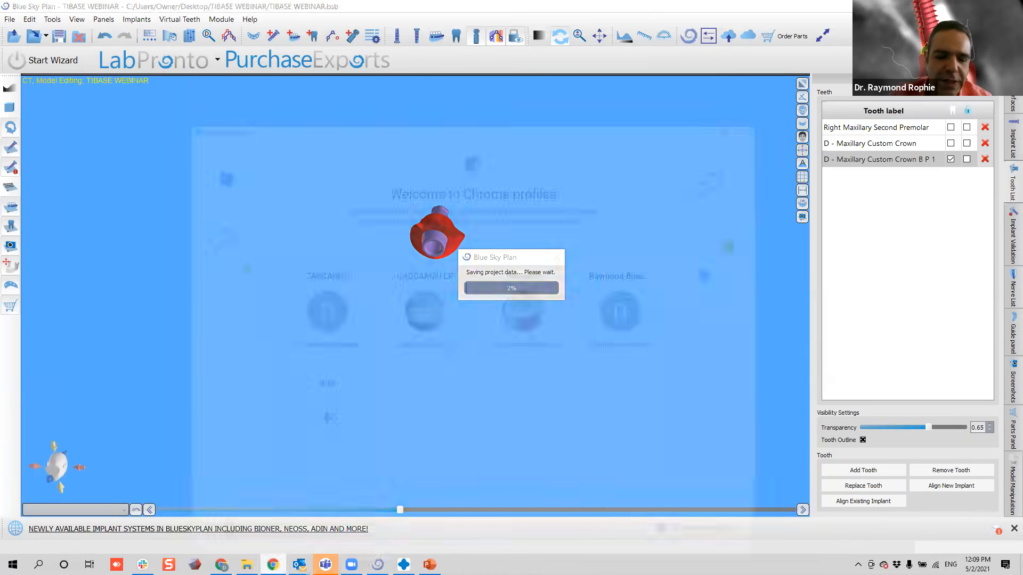
pyautogui.click(600, 234)
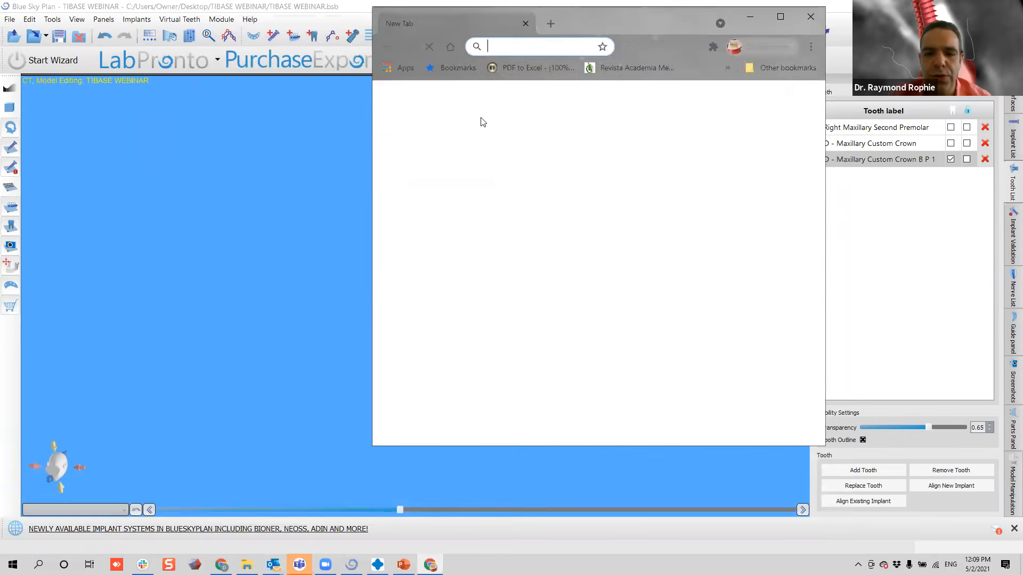
pyautogui.click(533, 46)
pyautogui.write('l')
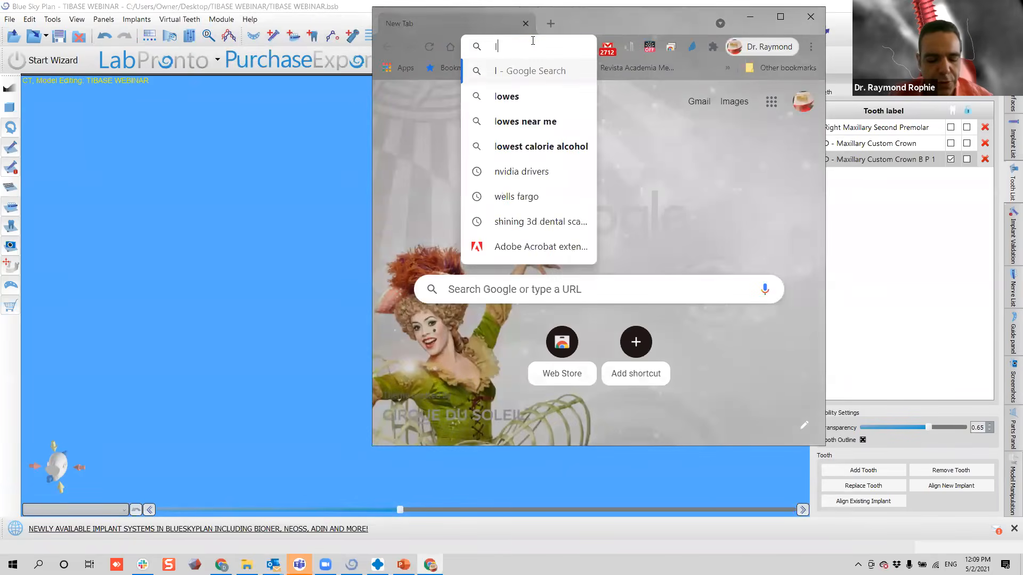
pyautogui.write('abpronto.com')
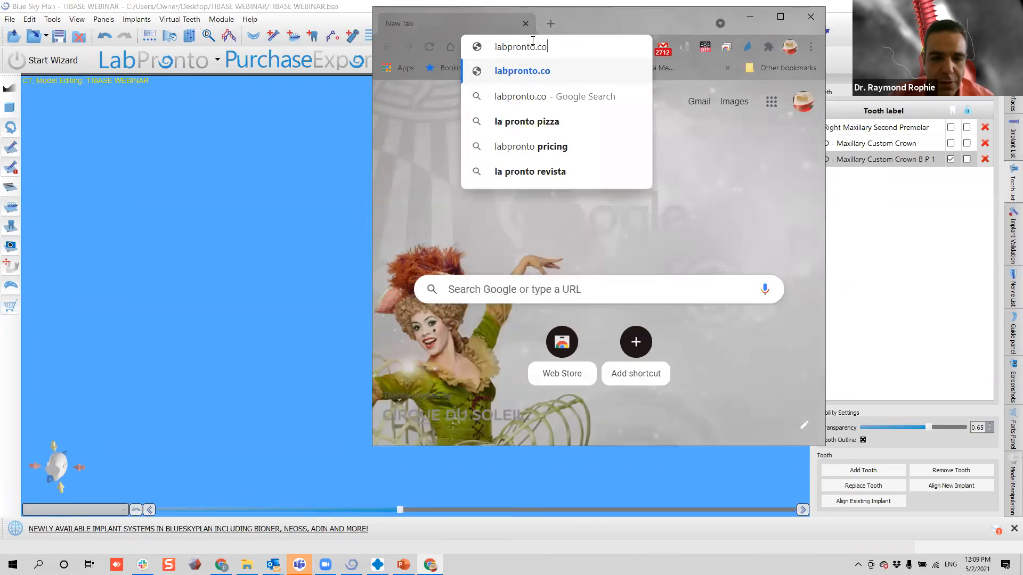
pyautogui.press('Return')
pyautogui.doubleClick(662, 16)
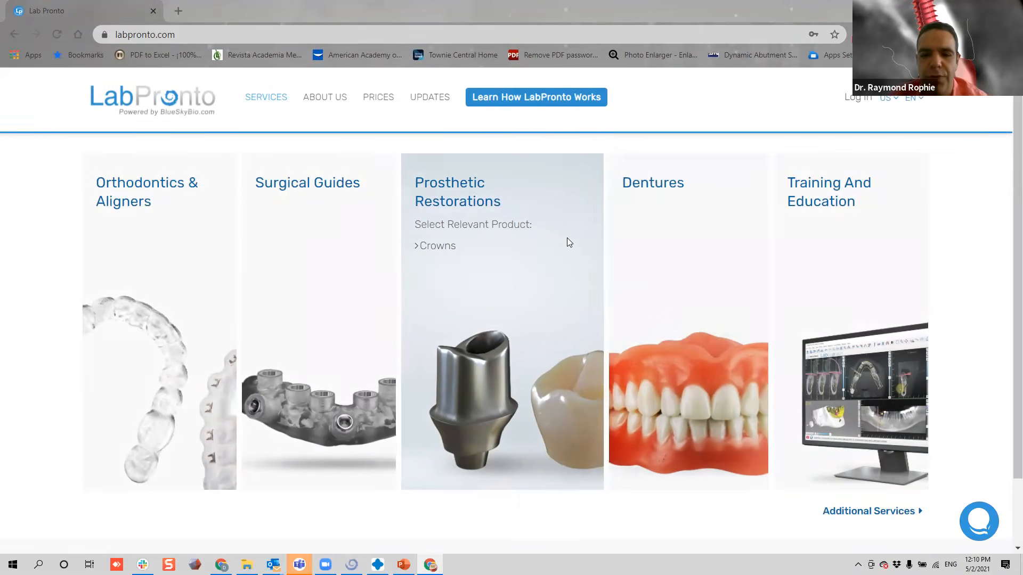
# Browse the LabPronto service categories, open the standard Surgical Guides order form and look over its order details.
pyautogui.scroll(-2, 767, 241)
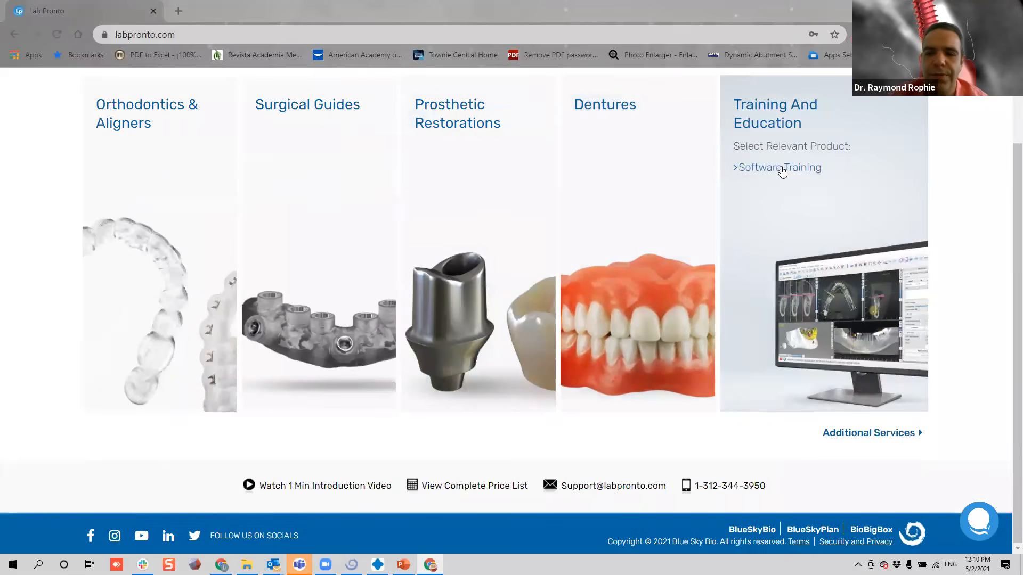
pyautogui.moveTo(276, 329)
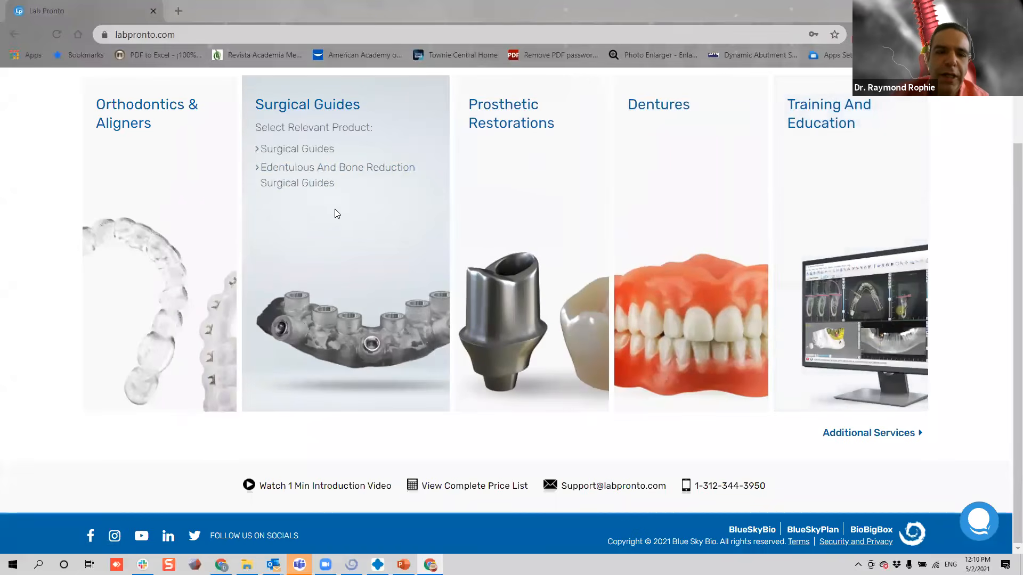
pyautogui.click(296, 153)
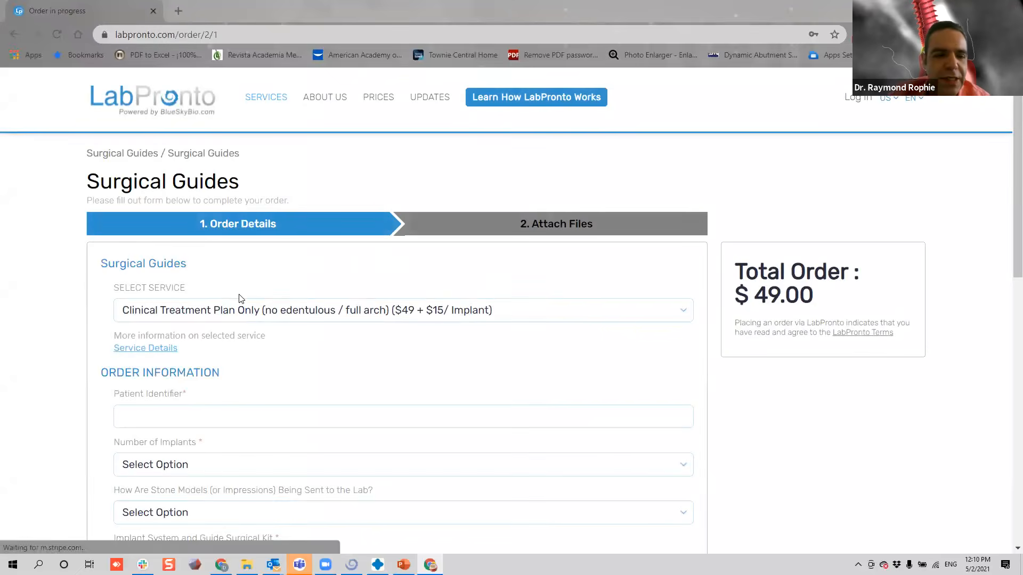
pyautogui.scroll(-3, 240, 296)
pyautogui.scroll(3, 240, 295)
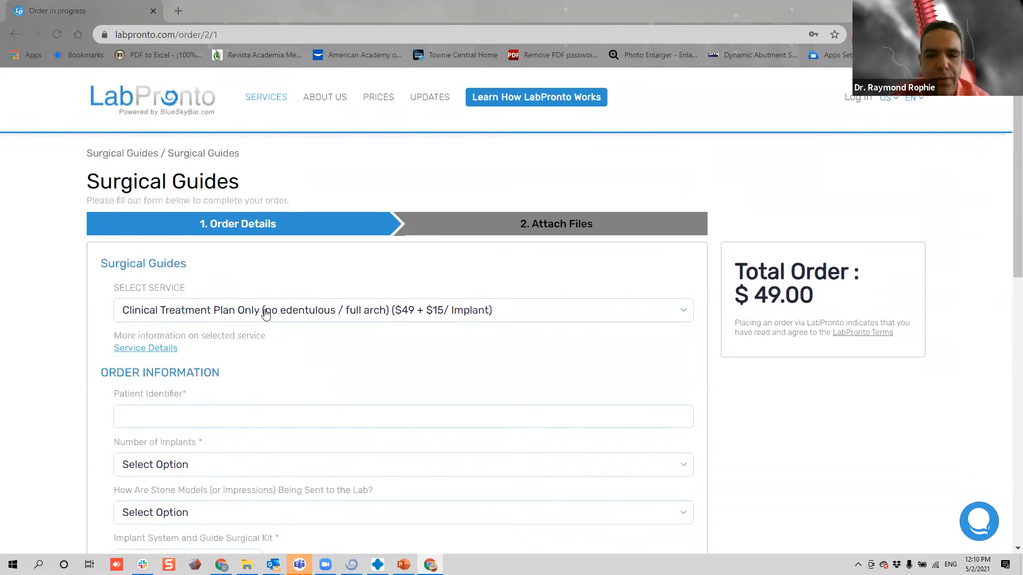
pyautogui.scroll(-2, 384, 242)
pyautogui.scroll(1, 593, 230)
pyautogui.scroll(1, 593, 230)
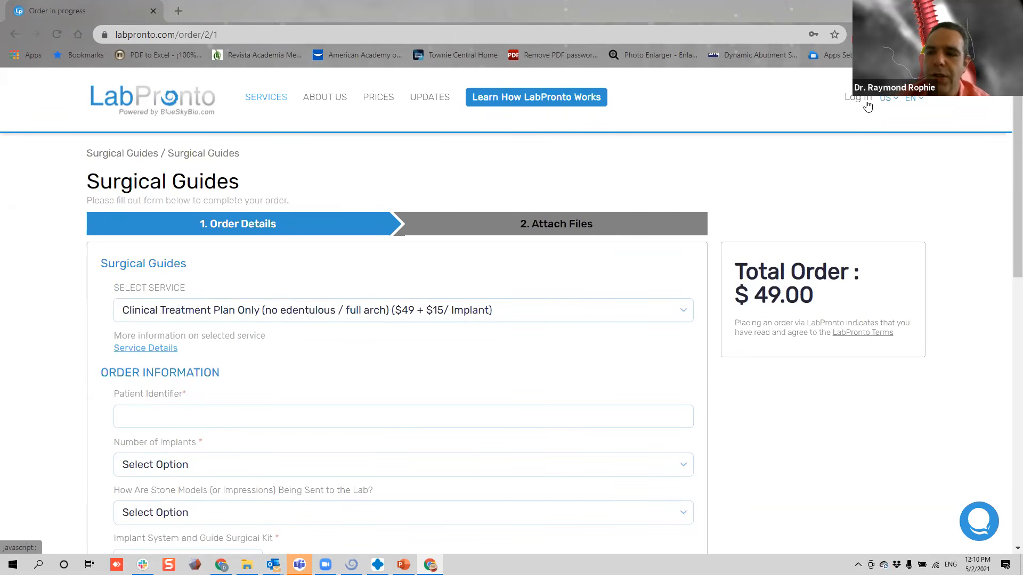
# View the Login or Signup form and the service choices available for the Surgical Guides order.
pyautogui.click(866, 104)
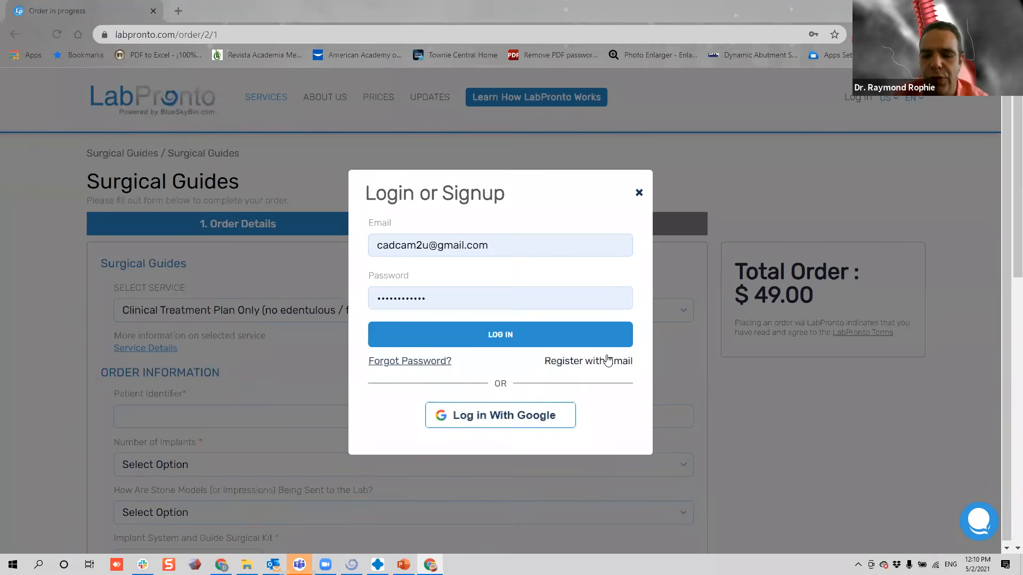
pyautogui.click(639, 192)
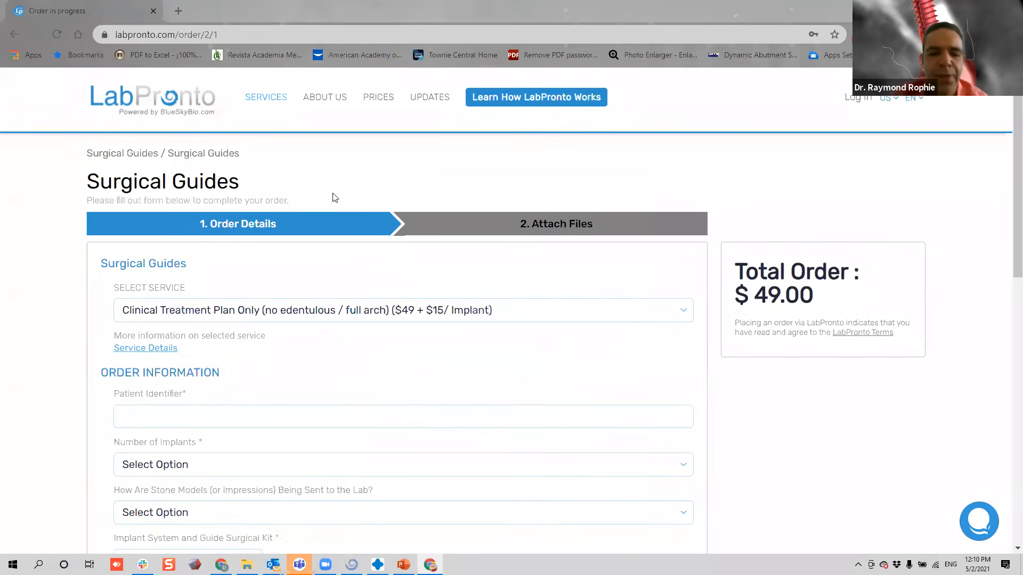
pyautogui.click(215, 311)
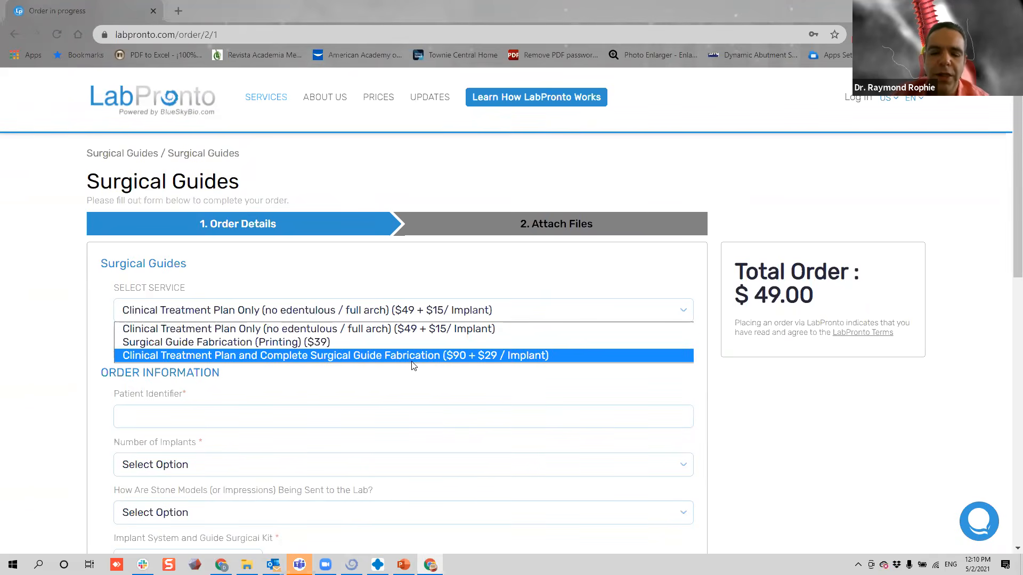
pyautogui.click(406, 381)
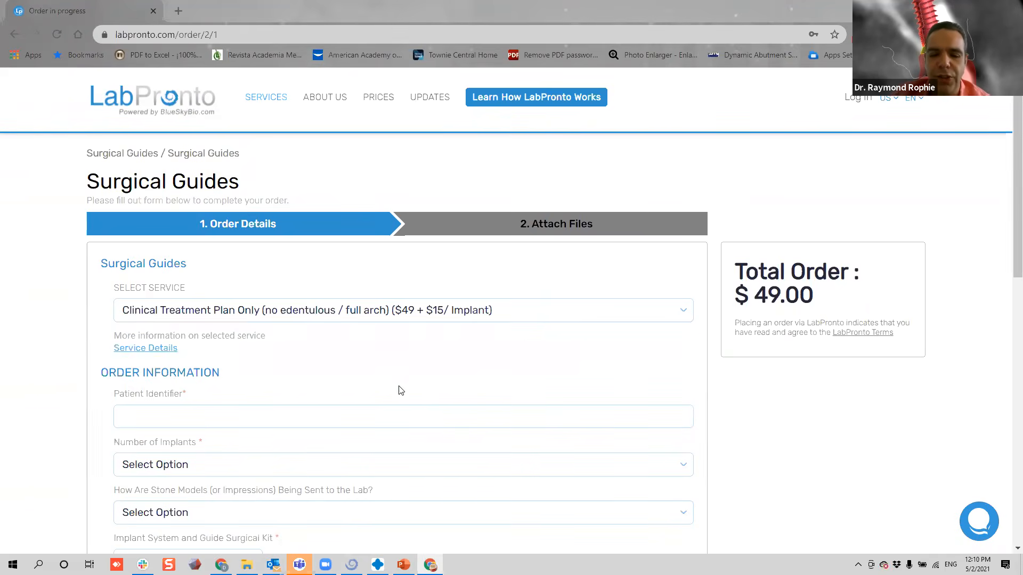
# Review the order information fields of the Surgical Guides form, from Patient Identifier to Additional information for Lab.
pyautogui.scroll(-3, 384, 389)
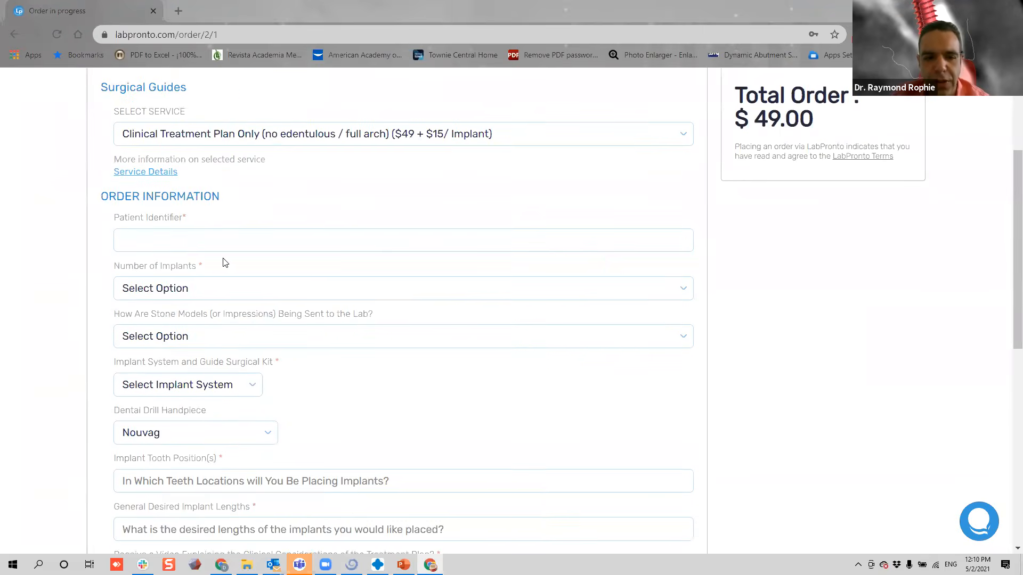
pyautogui.scroll(-3, 251, 297)
pyautogui.scroll(-5, 261, 299)
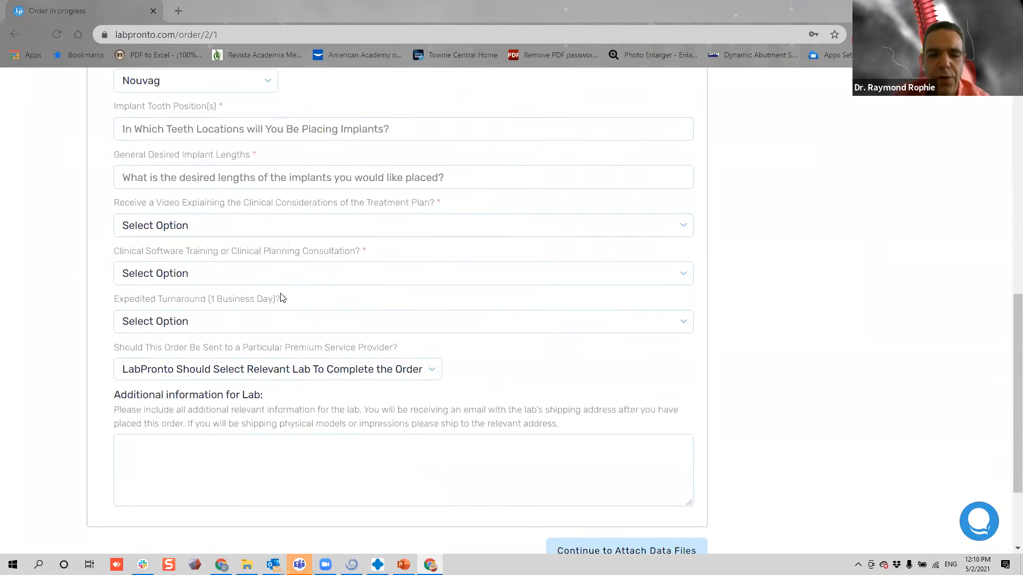
pyautogui.scroll(11, 281, 302)
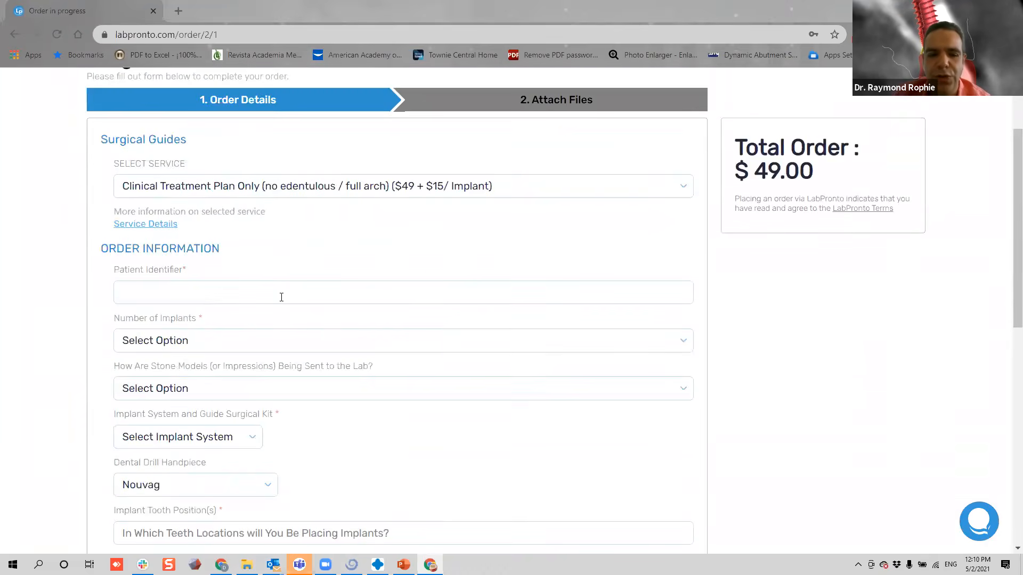
pyautogui.scroll(-5, 281, 298)
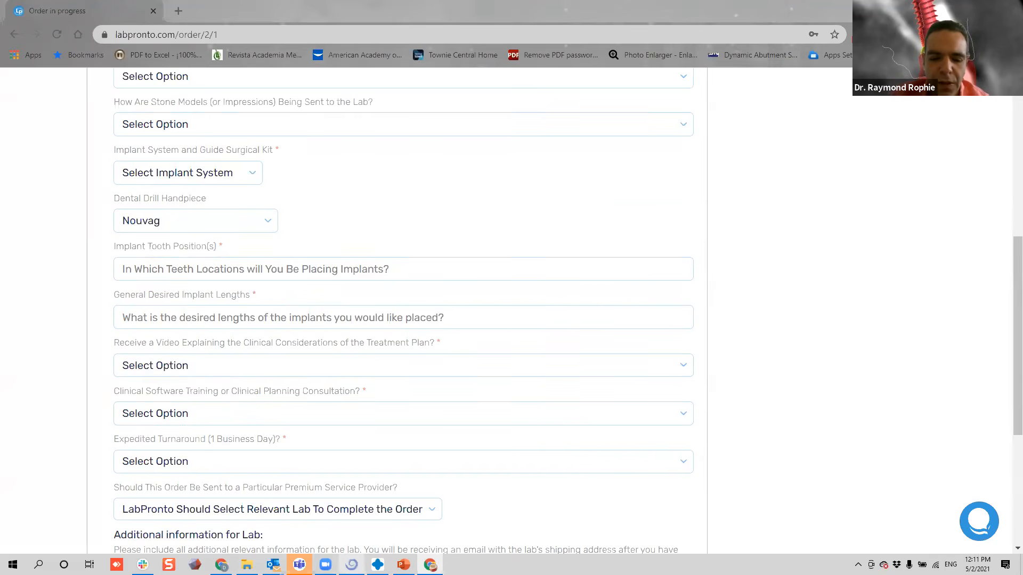
# Switch to Blue Sky Plan, restore the multi-view layout from the enlarged 3D view and show the maxillary implants.
pyautogui.click(352, 564)
pyautogui.scroll(-2, 396, 332)
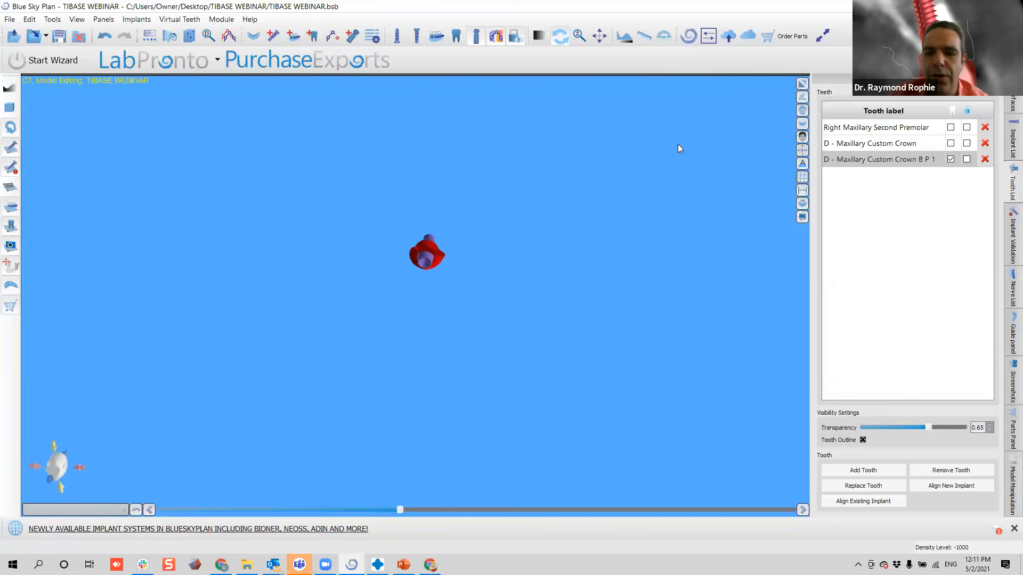
pyautogui.click(802, 84)
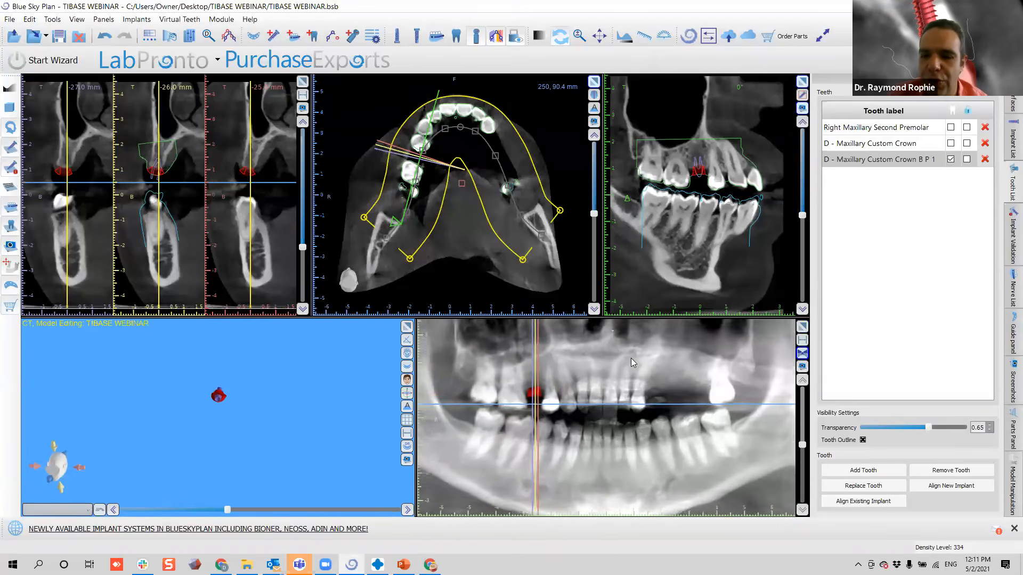
pyautogui.click(398, 42)
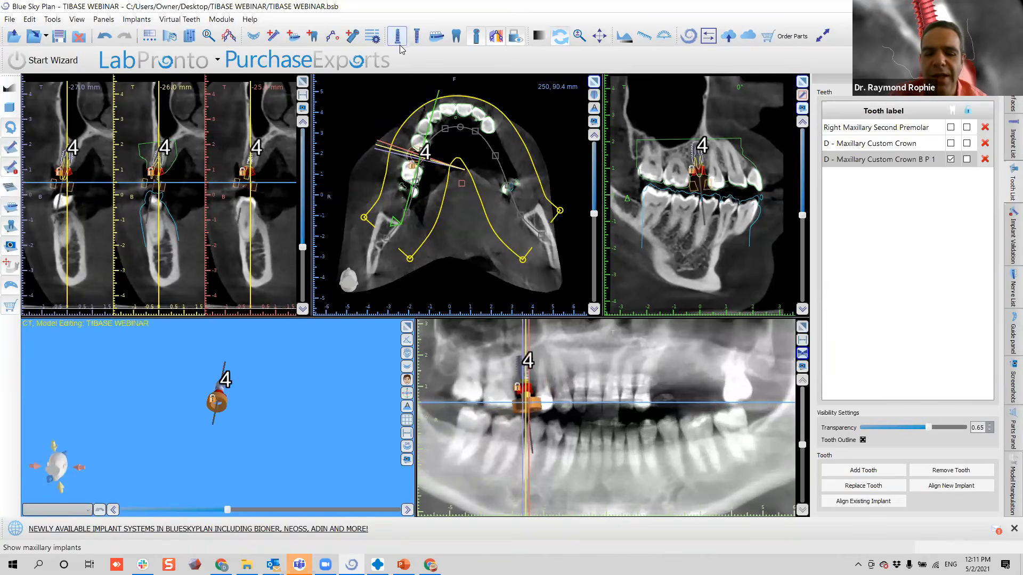
# Show the CT bone surface in the 3D view and orient the skull to a side view of implant 4.
pyautogui.click(406, 354)
pyautogui.click(446, 357)
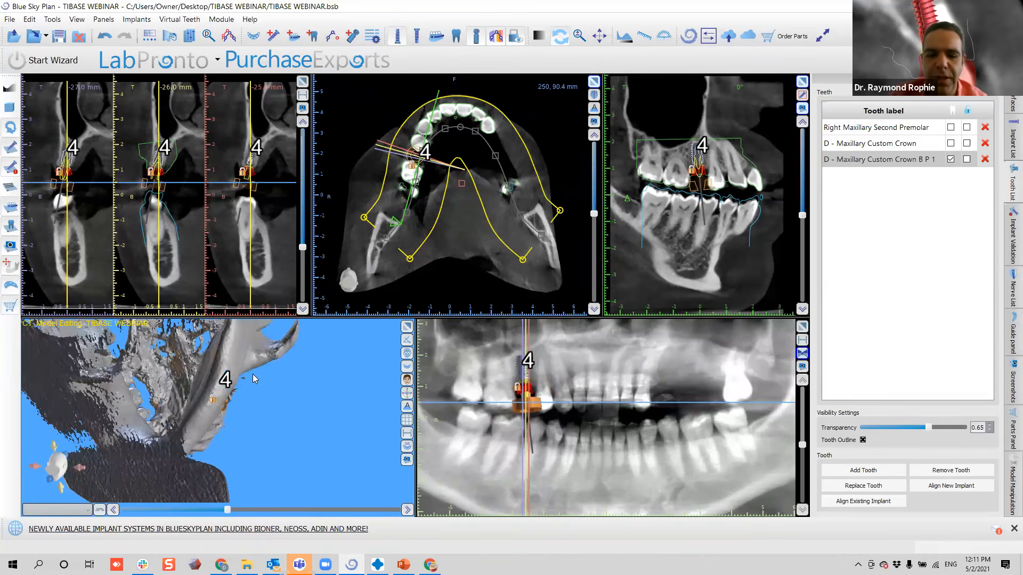
pyautogui.scroll(-3, 265, 369)
pyautogui.moveTo(281, 356); pyautogui.dragTo(87, 387)
pyautogui.moveTo(113, 432); pyautogui.dragTo(291, 383)
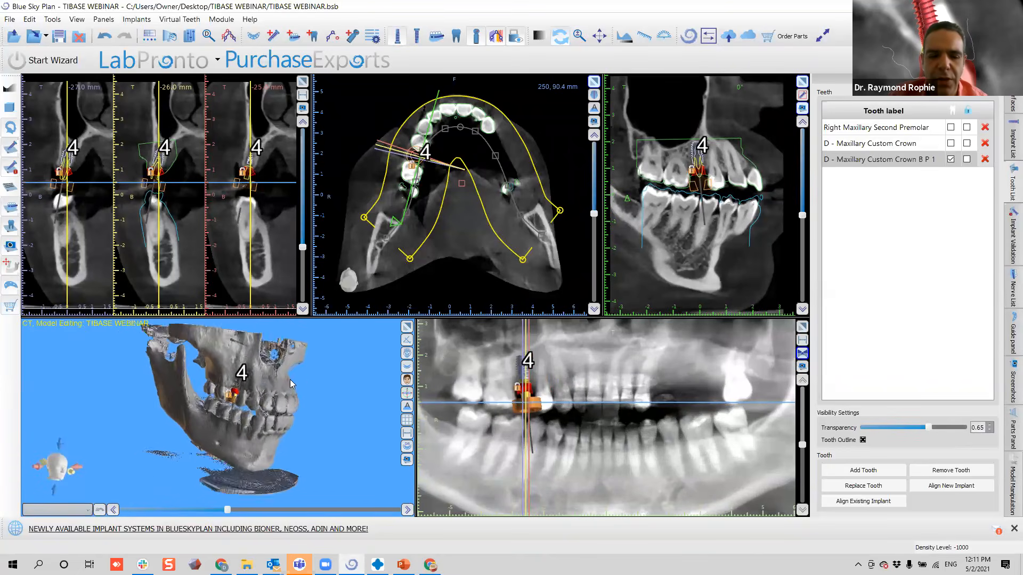
pyautogui.scroll(3, 277, 419)
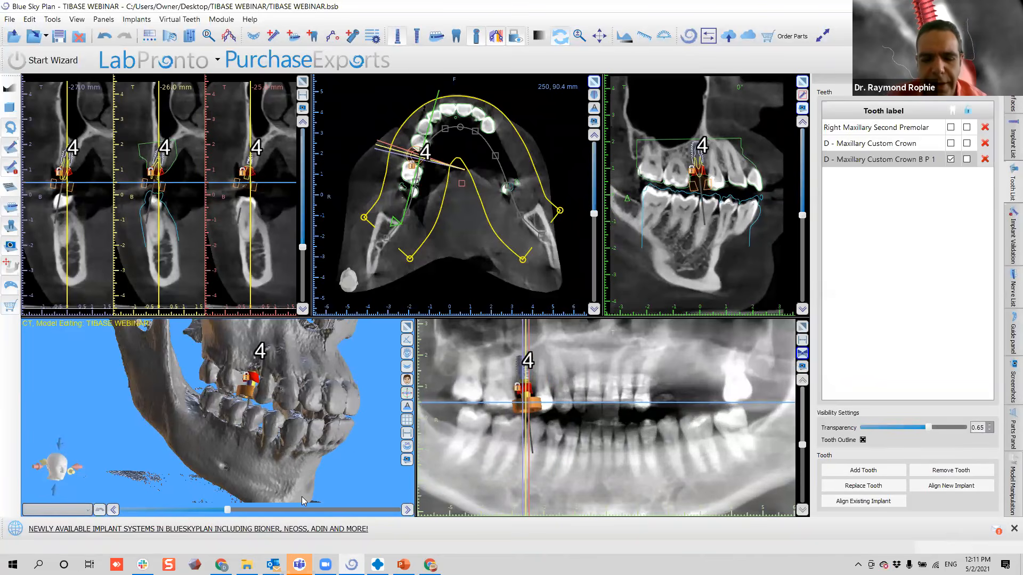
pyautogui.moveTo(279, 464); pyautogui.dragTo(314, 461)
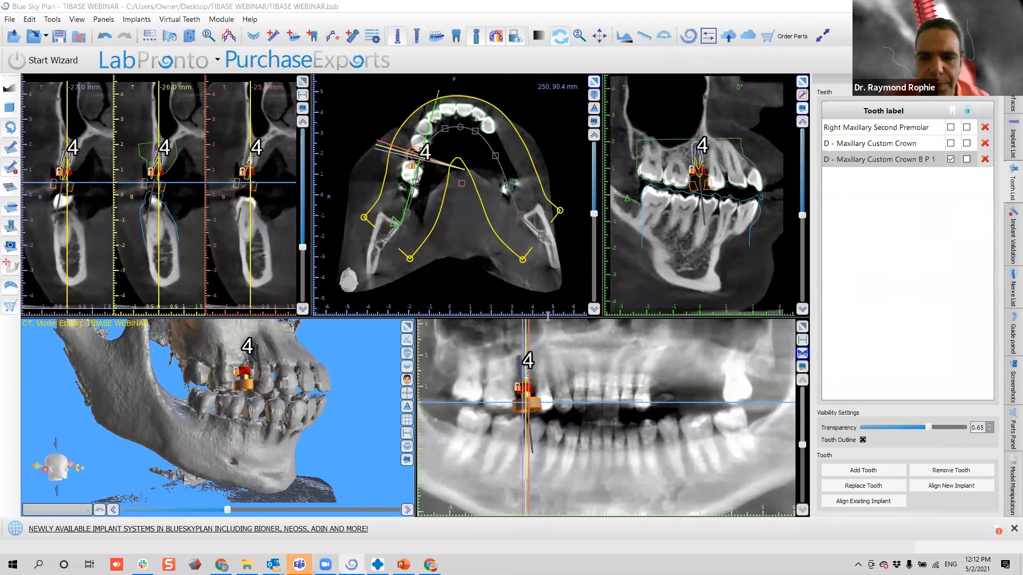
# Centre the slice views on implant 4 and look over its available commands.
pyautogui.doubleClick(694, 155)
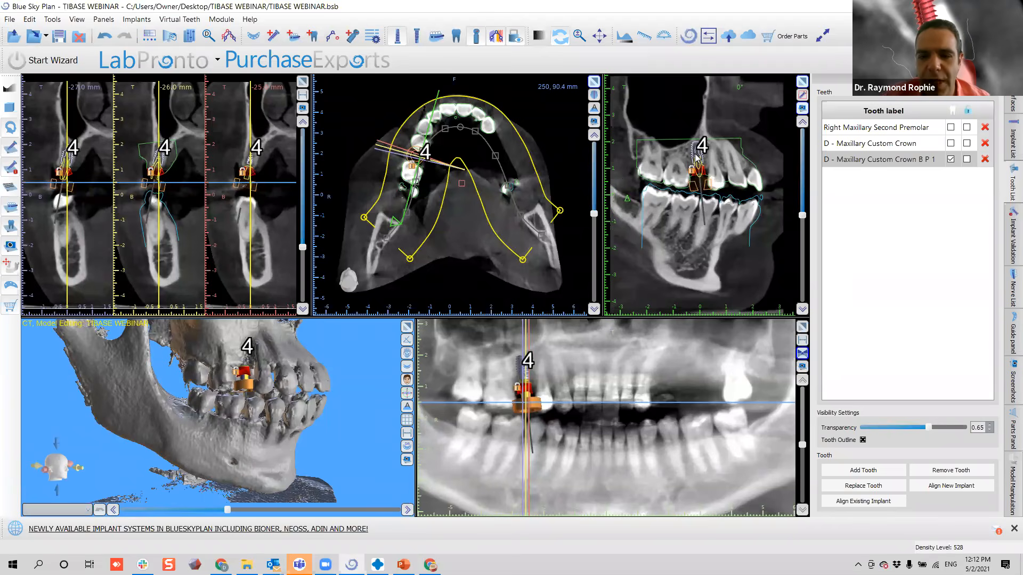
pyautogui.rightClick(696, 183)
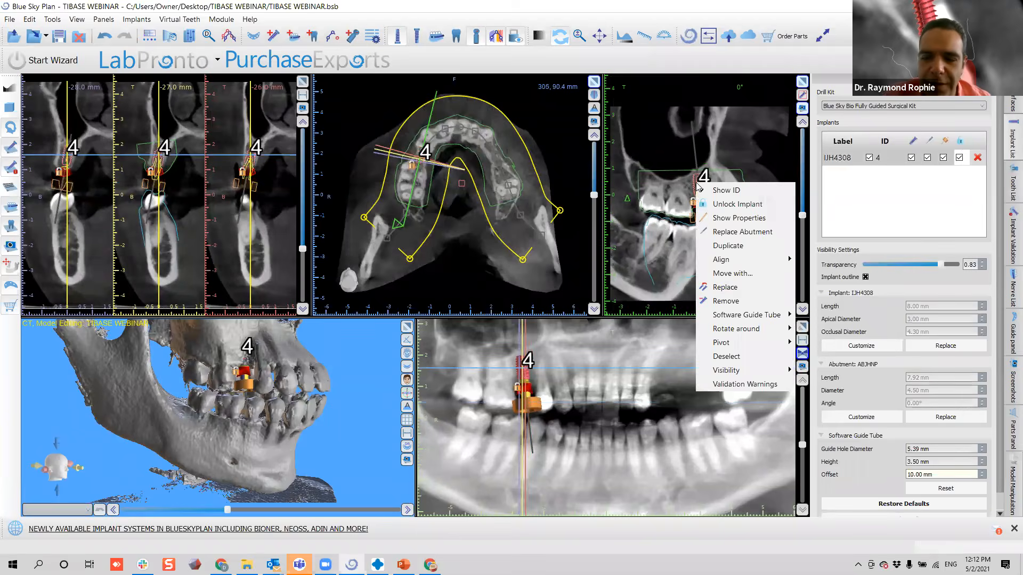
pyautogui.click(670, 195)
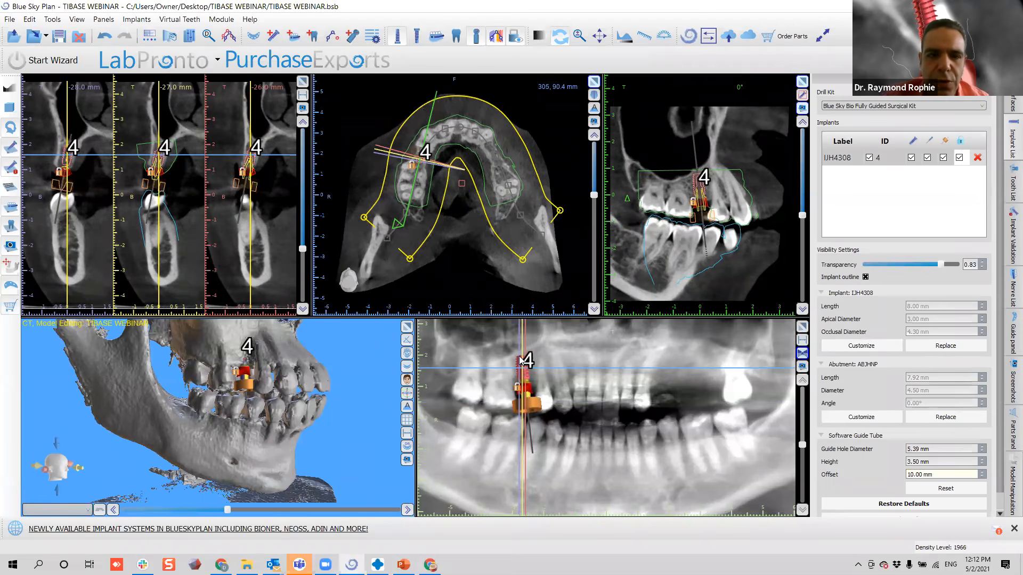
# Add a Blue Sky Bio guide fixation pin, 2.17 mm in diameter, at the front of the maxillary arch in the axial view.
pyautogui.click(275, 36)
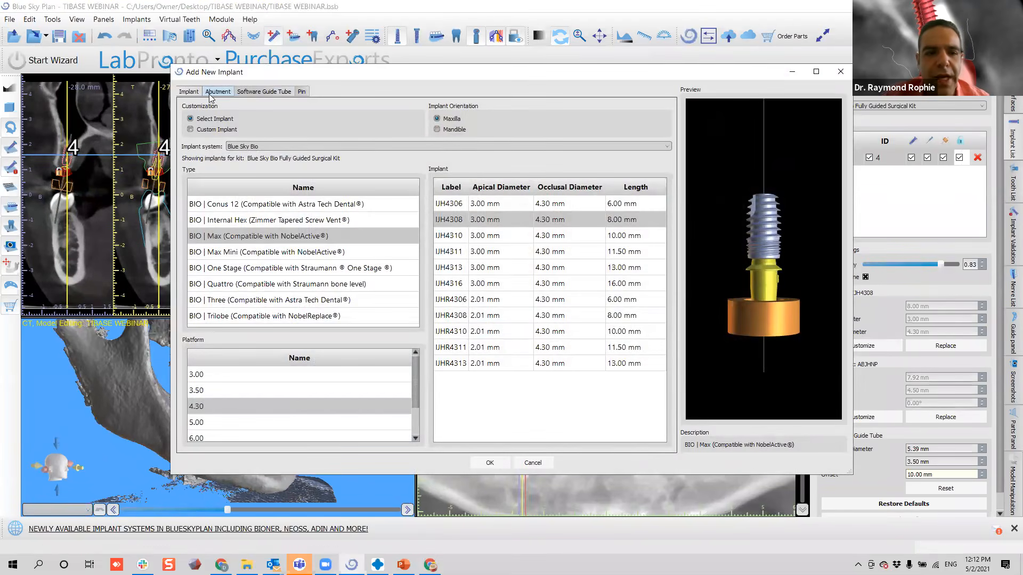
pyautogui.click(303, 91)
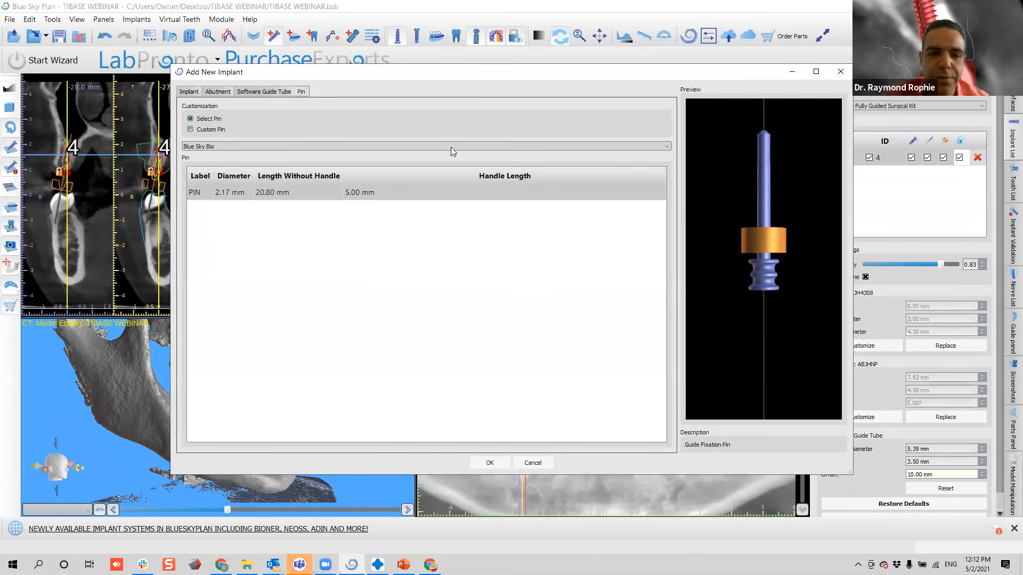
pyautogui.click(434, 145)
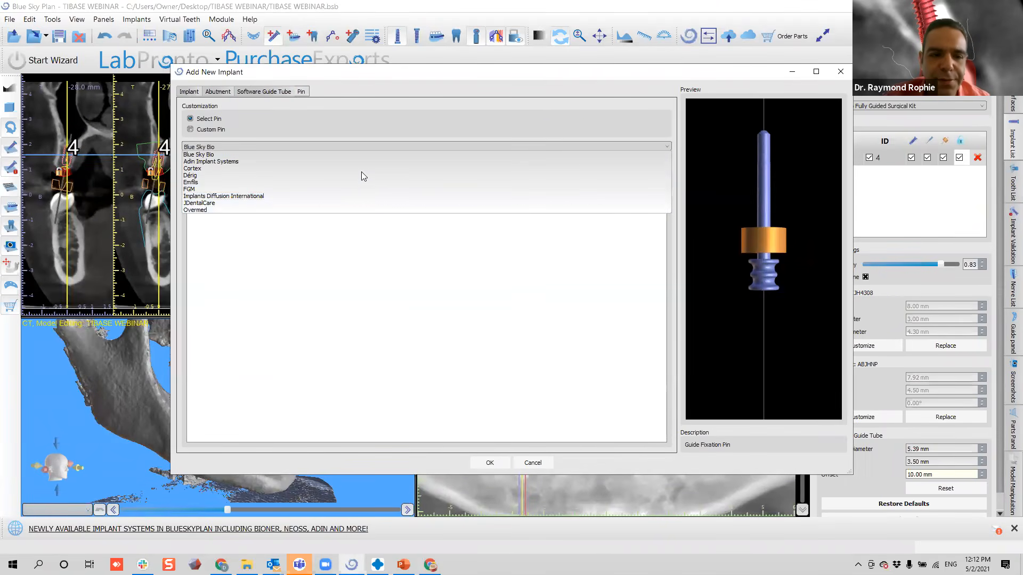
pyautogui.click(365, 154)
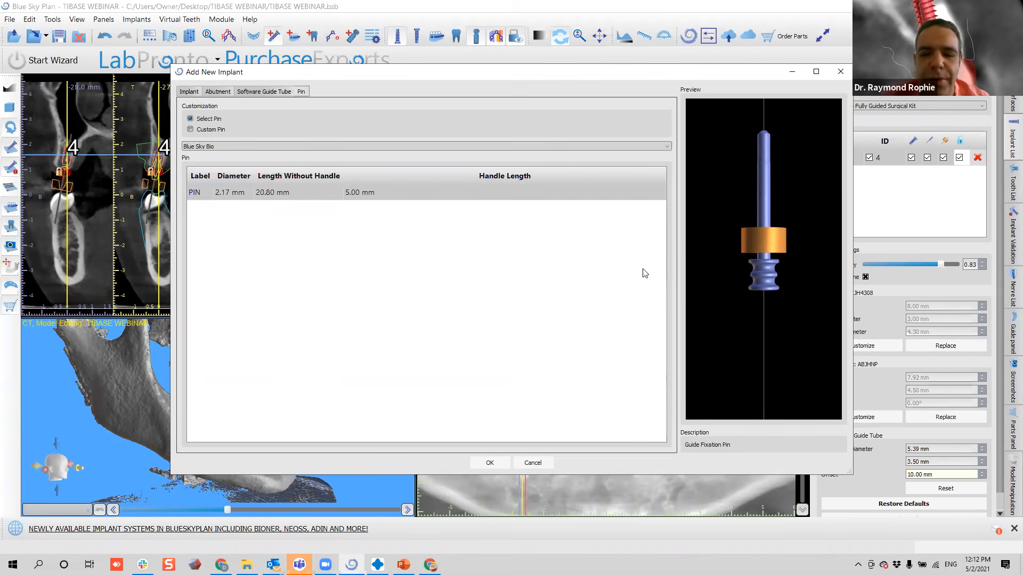
pyautogui.click(490, 463)
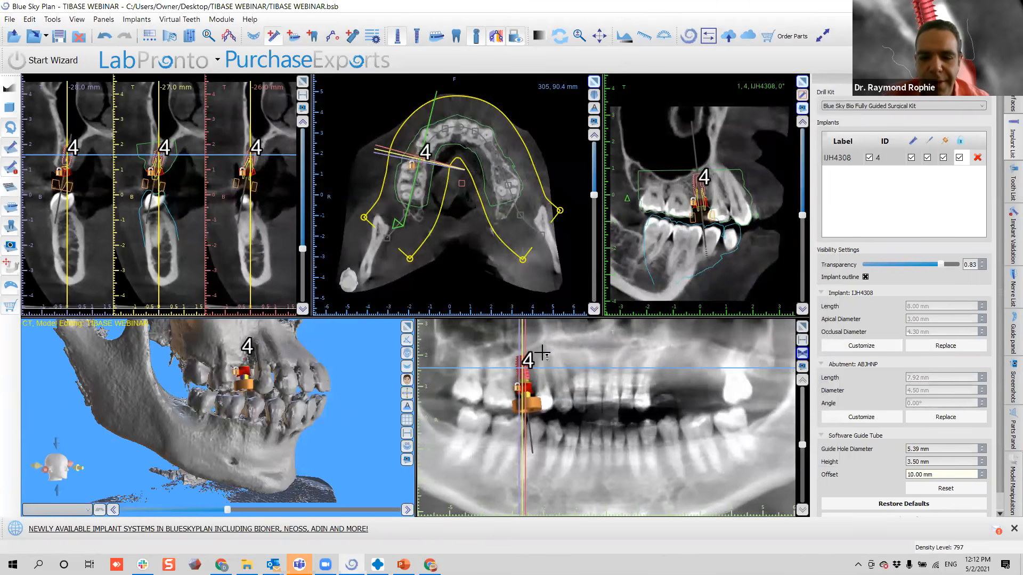
pyautogui.click(469, 119)
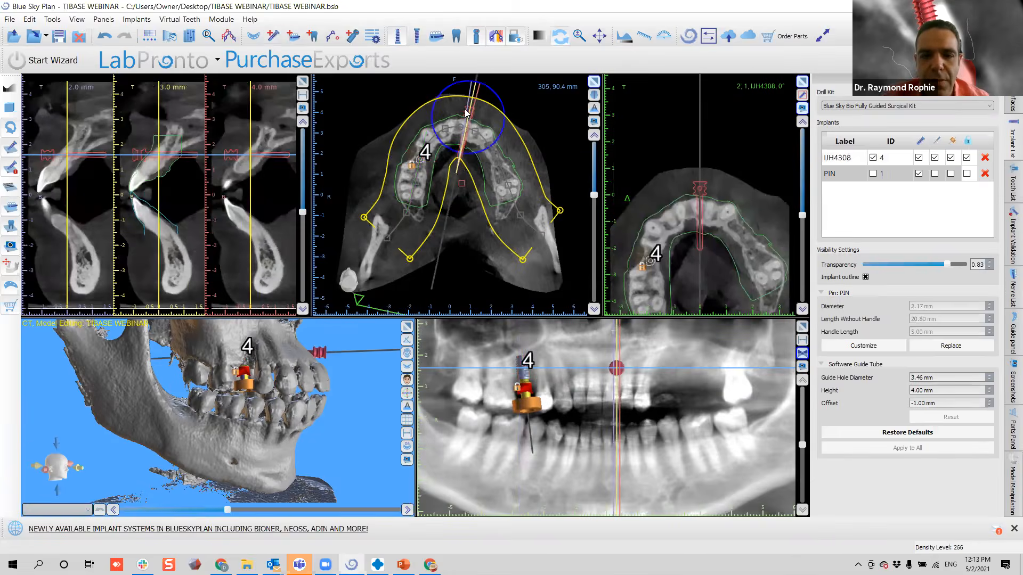
# Pull the fixation pin outward in the axial view and adjust its sideways position between the front tooth roots.
pyautogui.moveTo(472, 100); pyautogui.dragTo(475, 94)
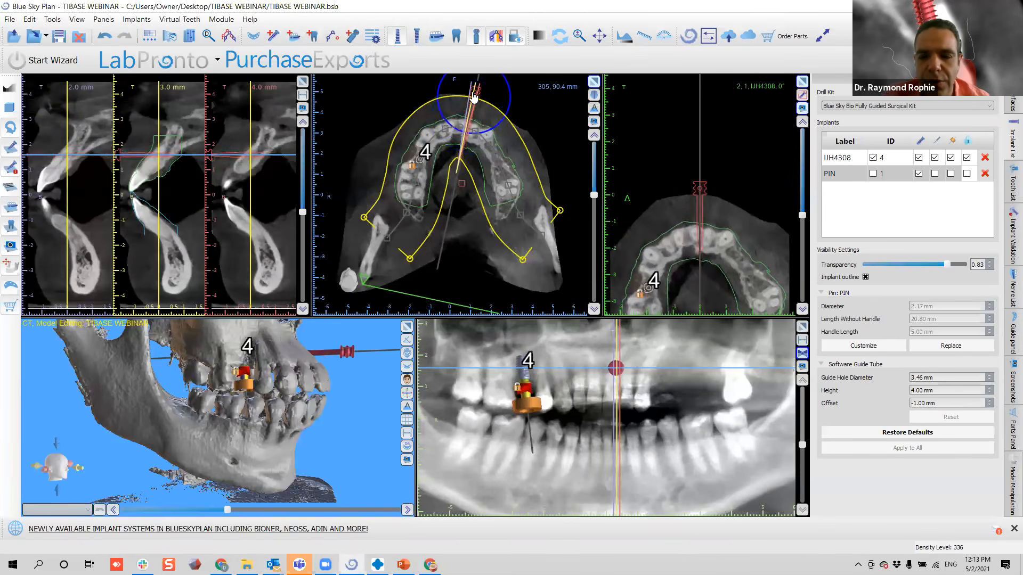
pyautogui.moveTo(739, 254); pyautogui.dragTo(707, 161, button='right')
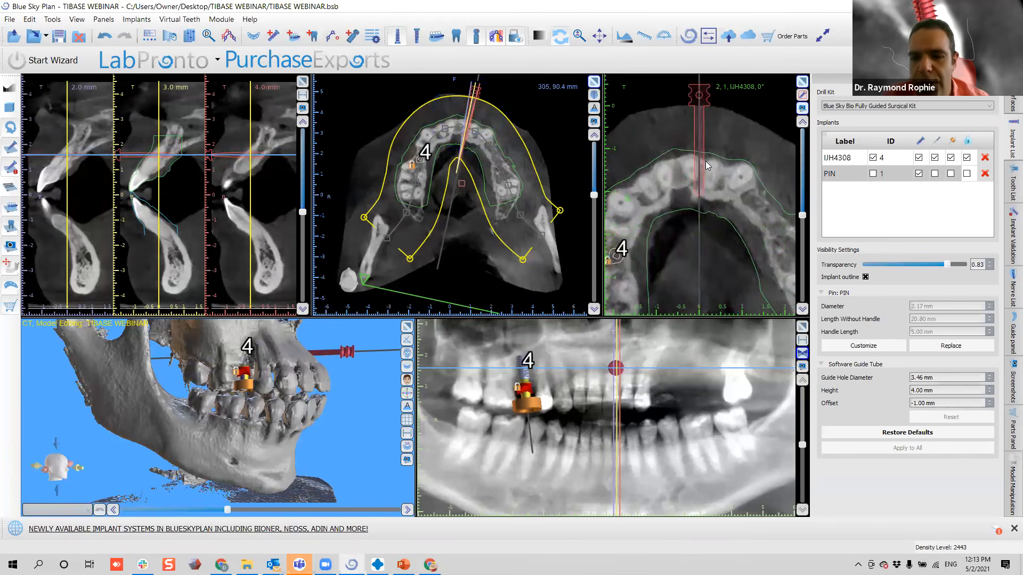
pyautogui.moveTo(699, 144); pyautogui.dragTo(704, 138)
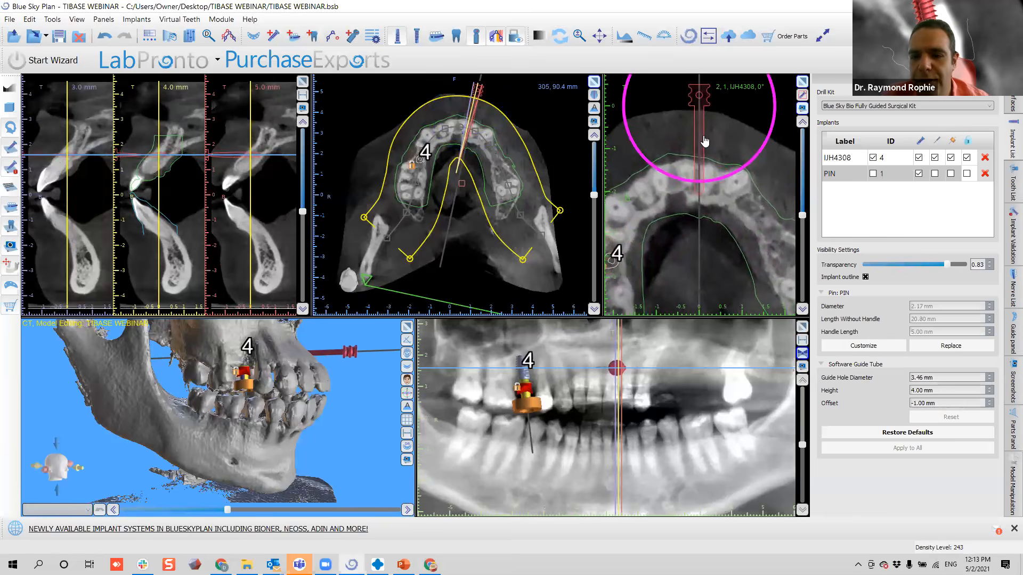
pyautogui.moveTo(744, 166); pyautogui.dragTo(745, 167)
# Tilt the fixation pin in the cross-section through its axis so it enters the anterior maxillary bone at a slight angle.
pyautogui.scroll(-10, 679, 149)
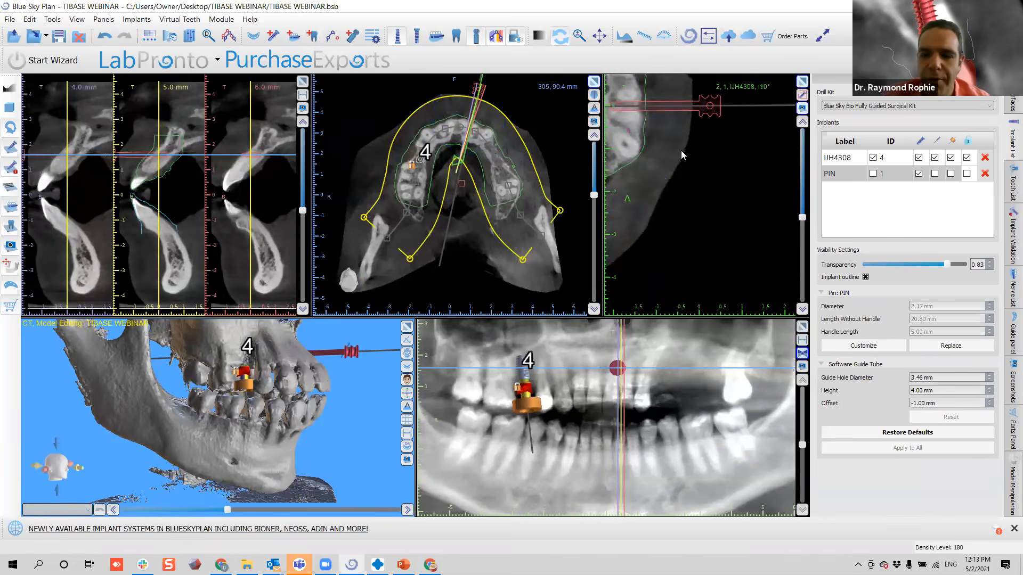
pyautogui.scroll(-7, 680, 169)
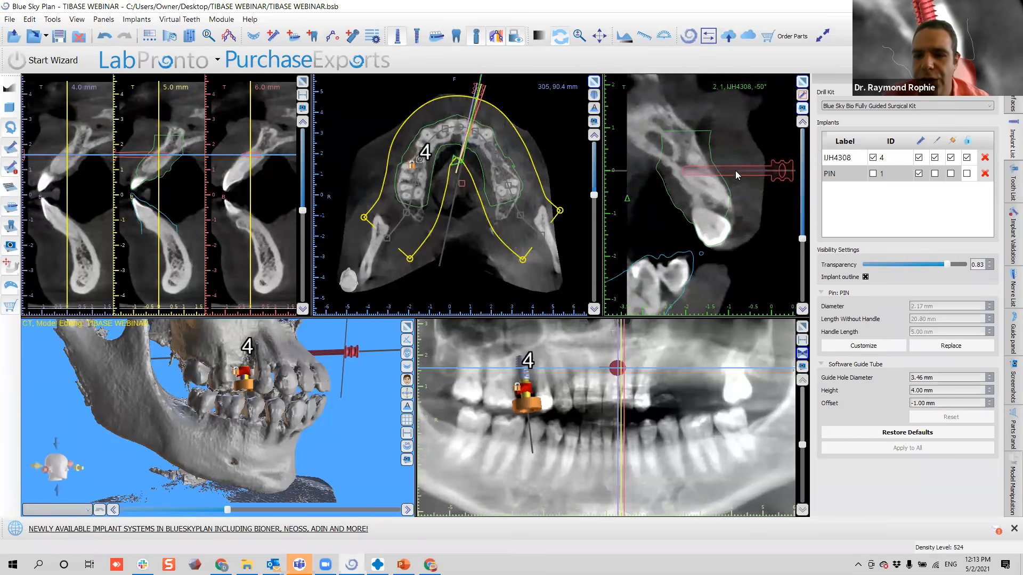
pyautogui.moveTo(766, 175); pyautogui.dragTo(765, 201)
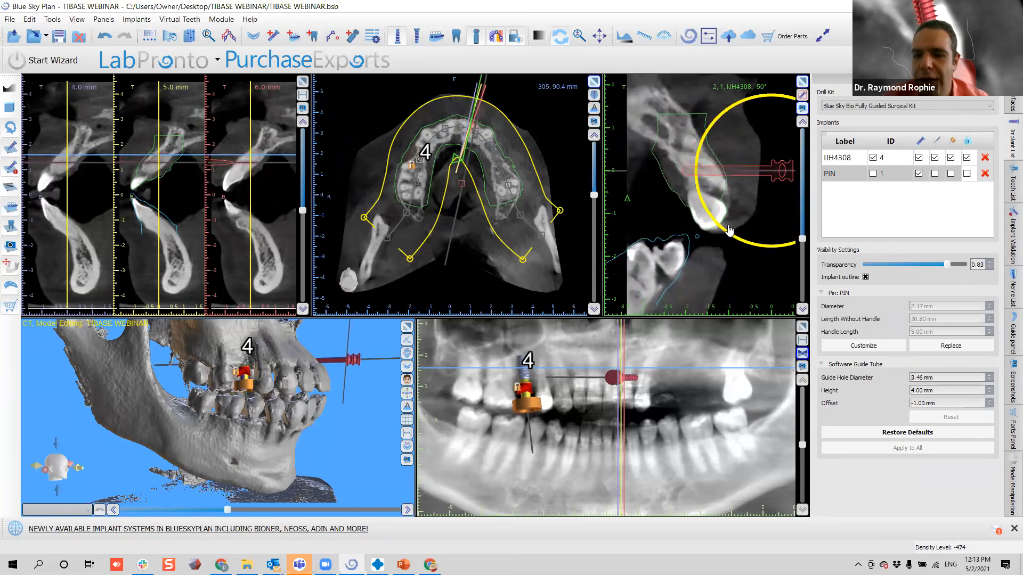
pyautogui.moveTo(730, 234); pyautogui.dragTo(726, 226)
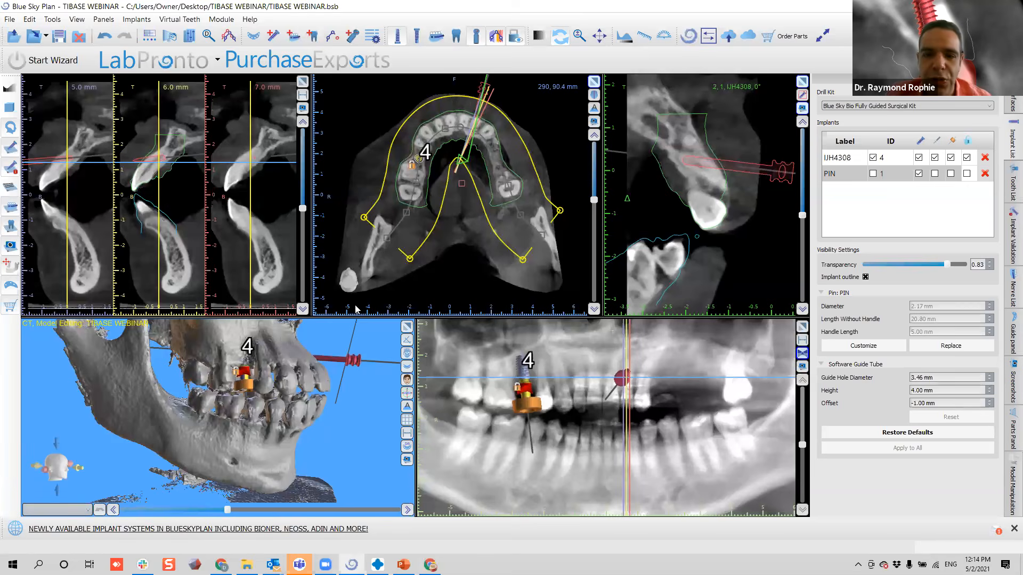
# Examine implant 4 and the fixation pin in the 3D model and check the pin in slices rotated around its axis.
pyautogui.scroll(3, 309, 348)
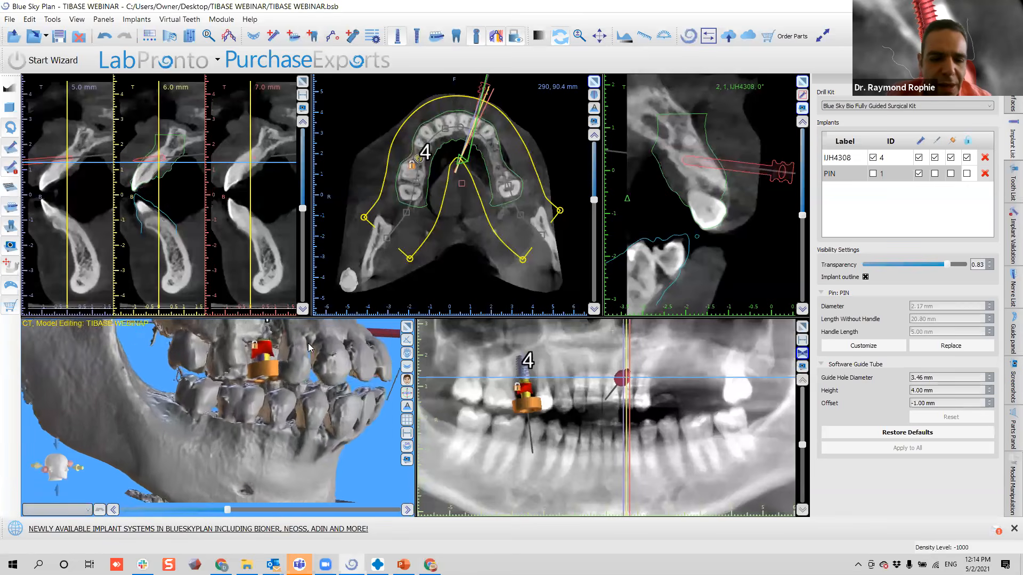
pyautogui.scroll(2, 309, 347)
pyautogui.moveTo(309, 347); pyautogui.dragTo(310, 369, button='middle')
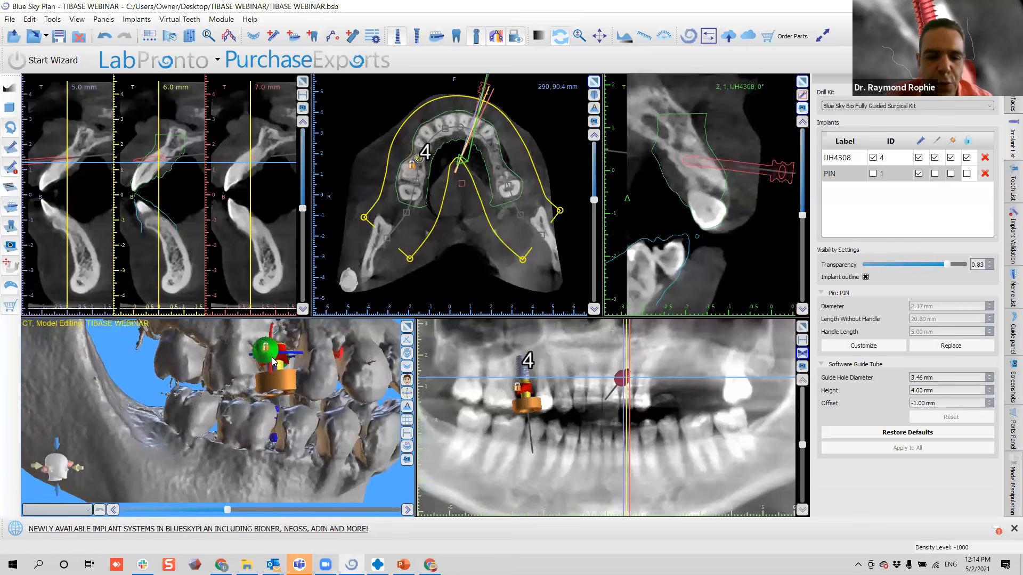
pyautogui.moveTo(363, 398); pyautogui.dragTo(336, 398)
pyautogui.scroll(-5, 341, 398)
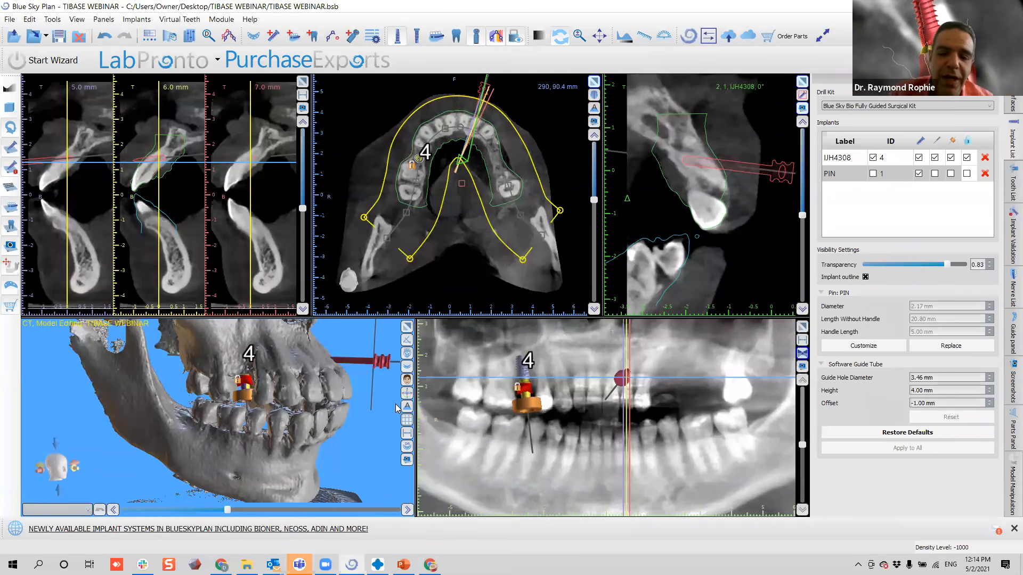
pyautogui.moveTo(281, 437); pyautogui.dragTo(245, 413)
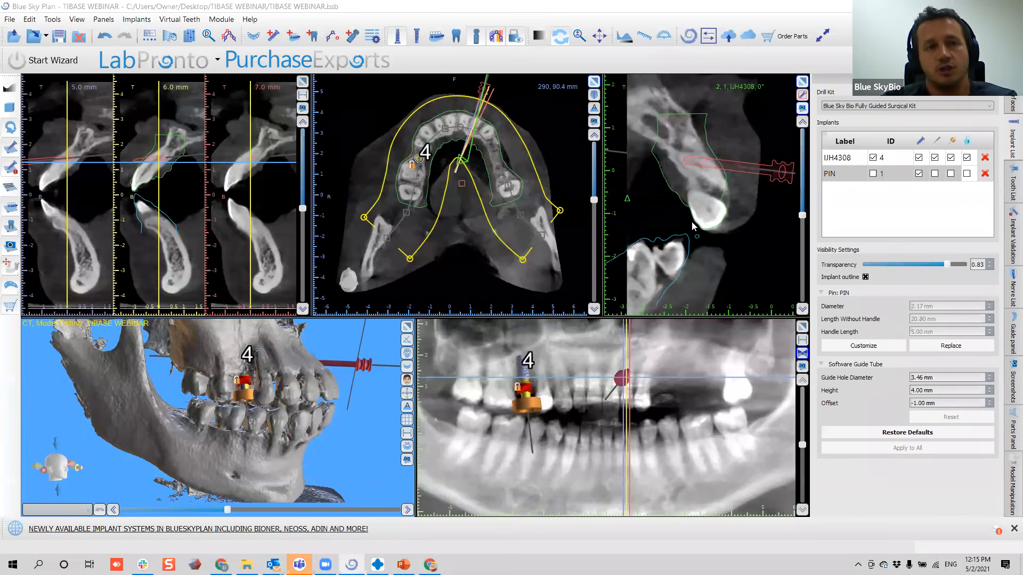
pyautogui.scroll(-3, 654, 246)
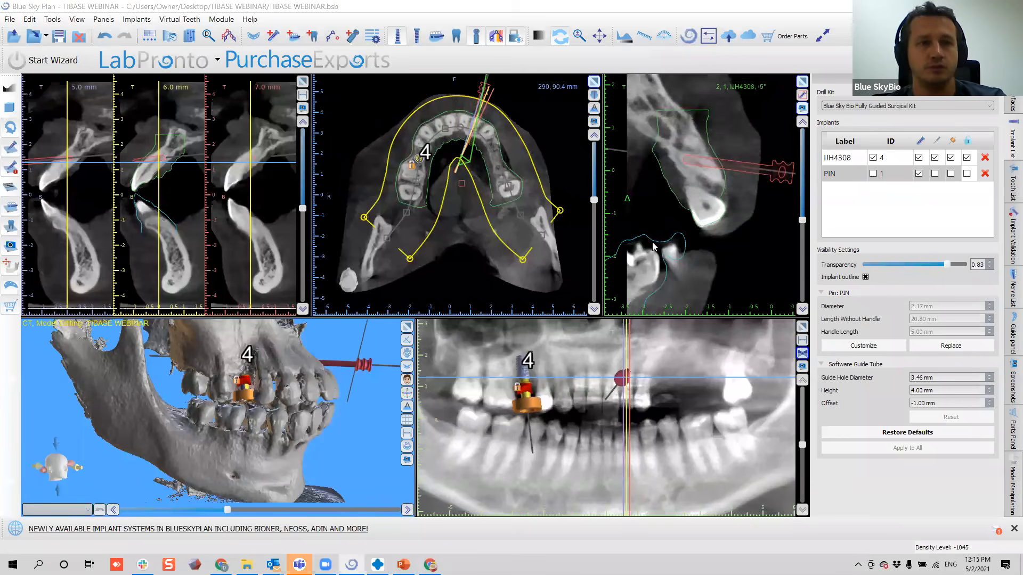
pyautogui.scroll(5, 654, 246)
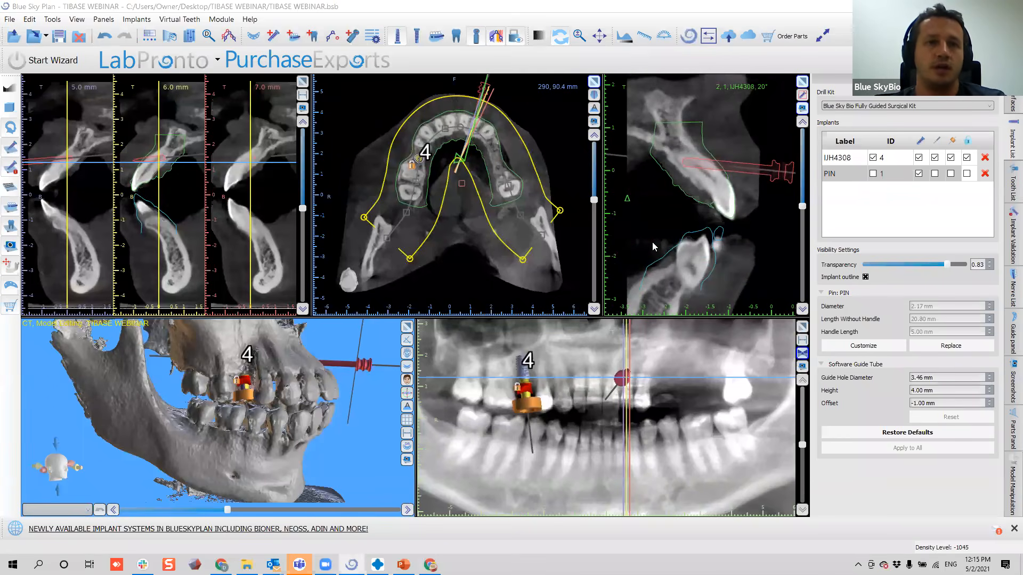